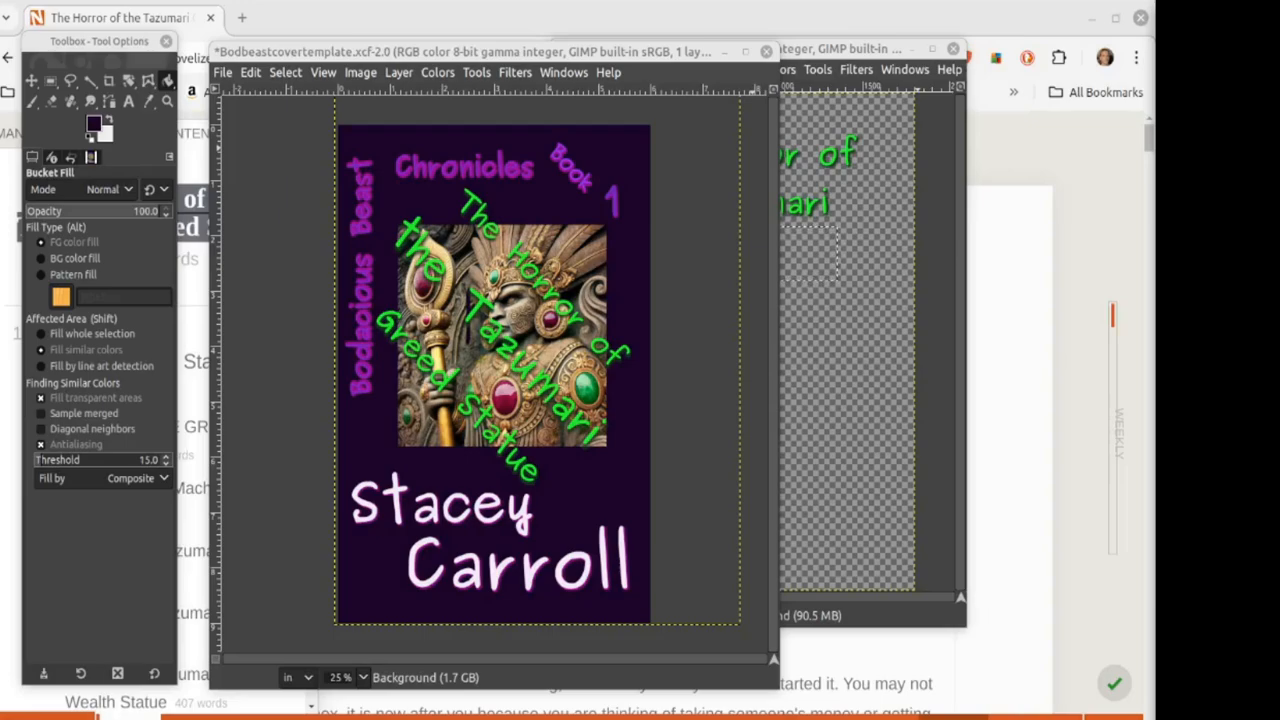
Step: Close the older red Tazumari statue cover in GIMP and bring the Novelize editor in Chrome forward
{"action": "left_click", "coordinate": [1090, 717]}
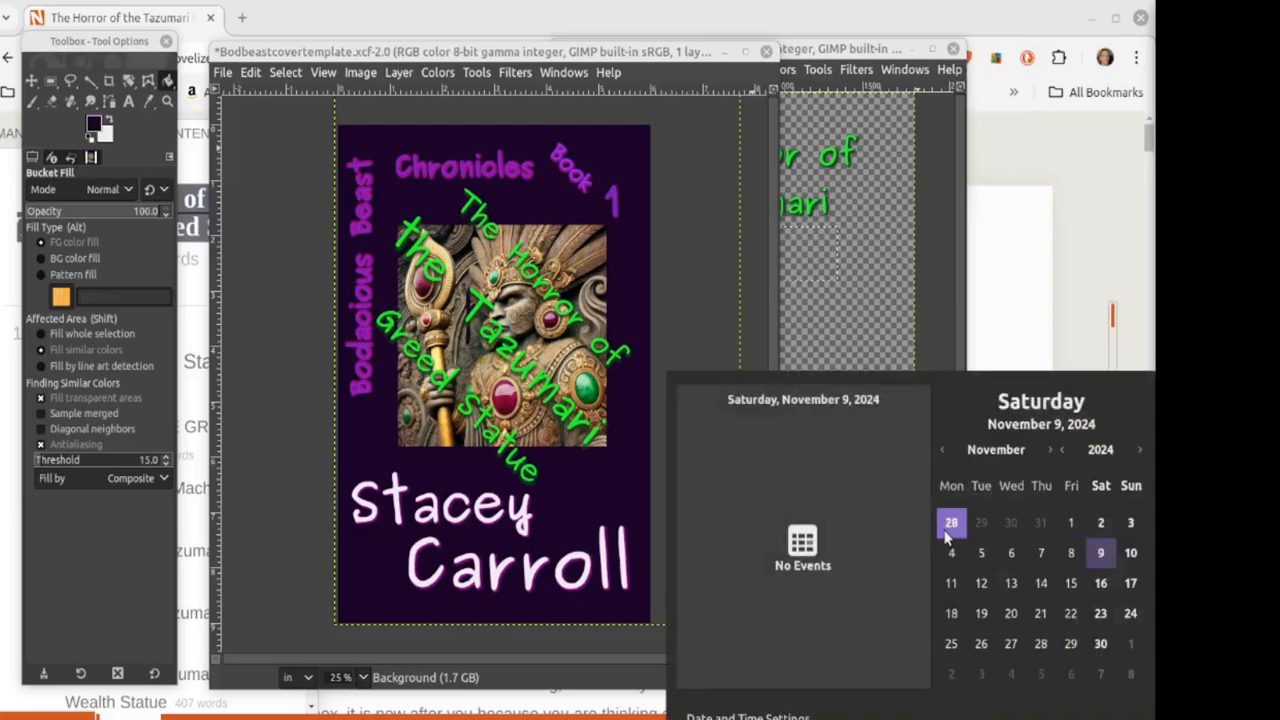
{"action": "left_click", "coordinate": [698, 300]}
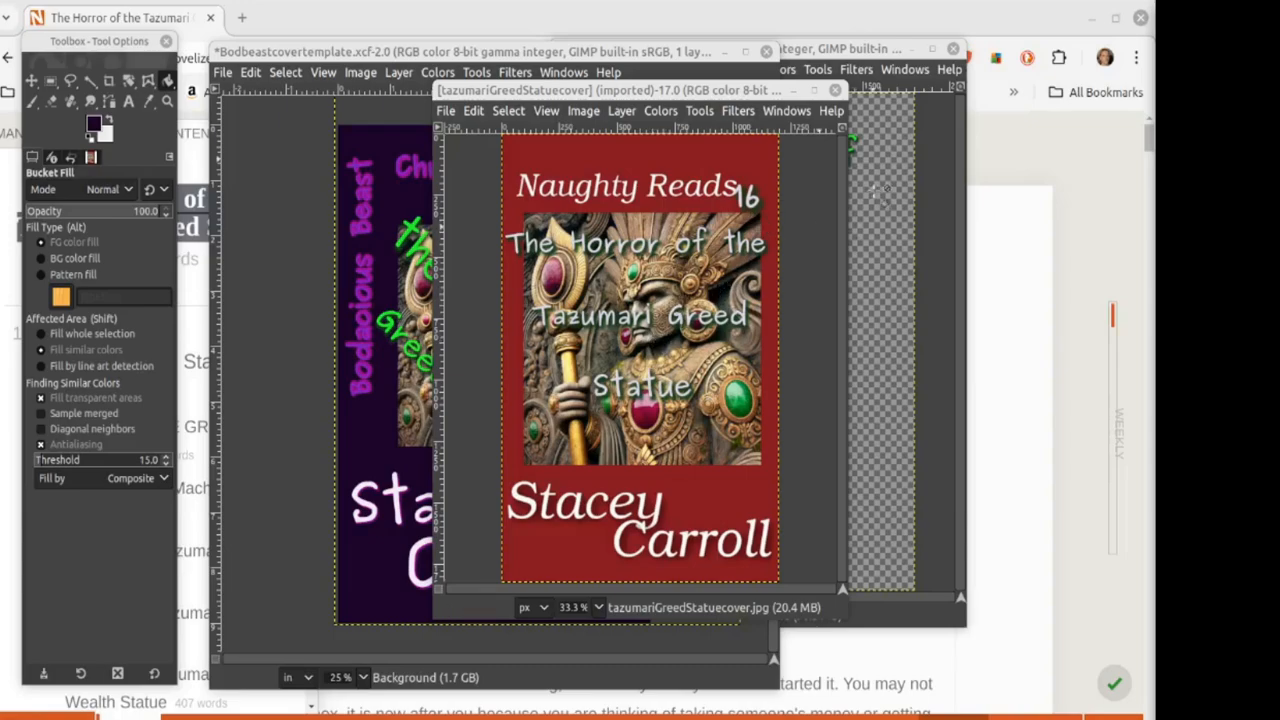
{"action": "left_click", "coordinate": [836, 91]}
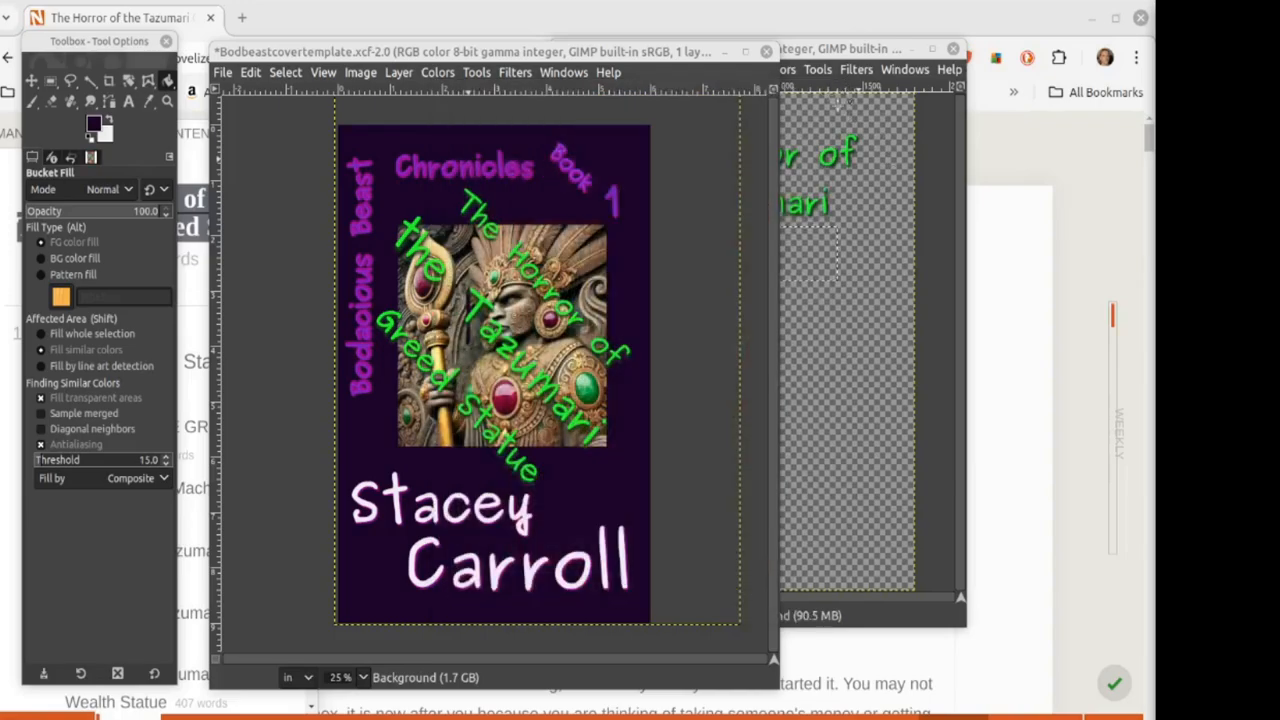
{"action": "left_click", "coordinate": [1016, 436]}
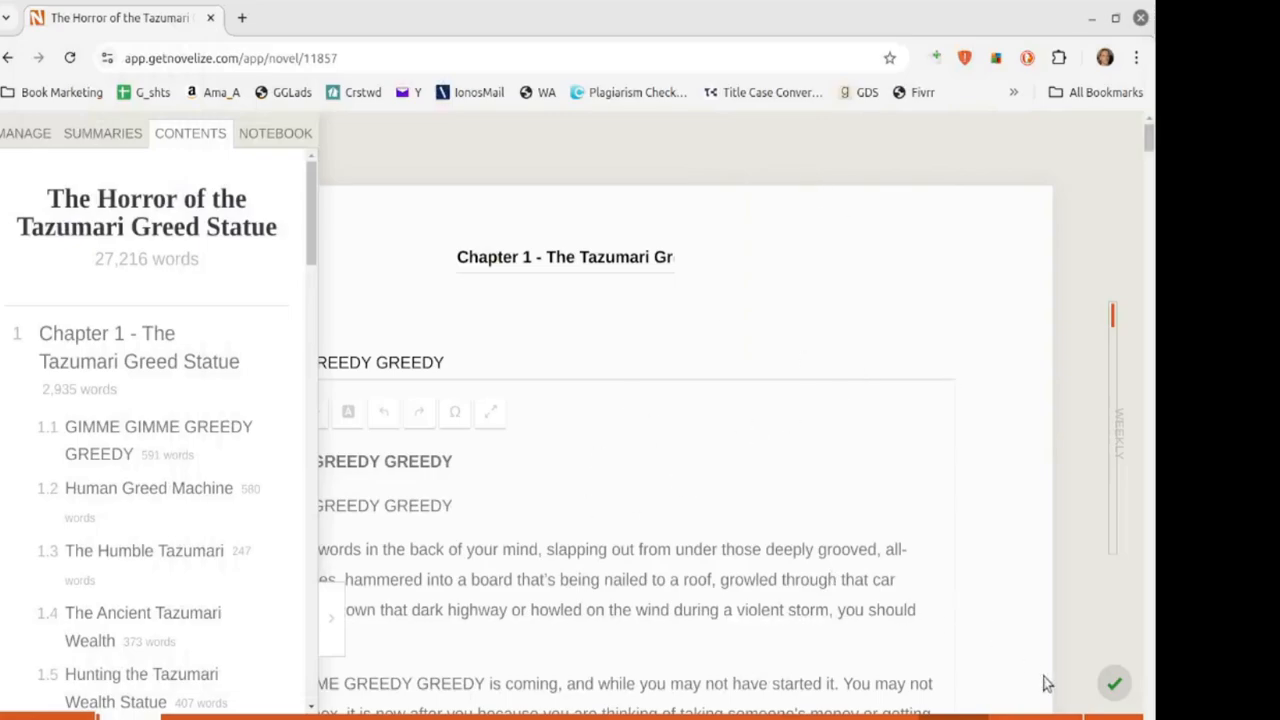
Step: From the Novelize dashboard, open The Castle of the Massive Male Monster and scroll its first chapter
{"action": "left_click", "coordinate": [1112, 715]}
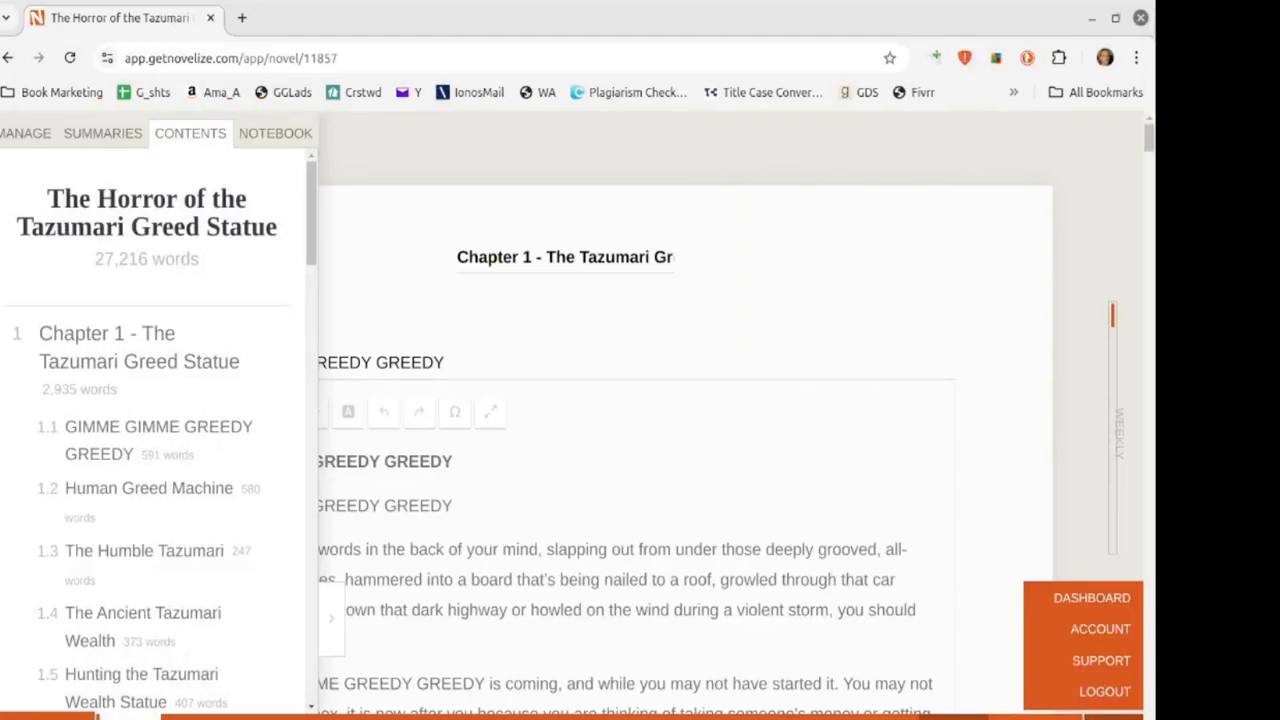
{"action": "left_click", "coordinate": [1083, 602]}
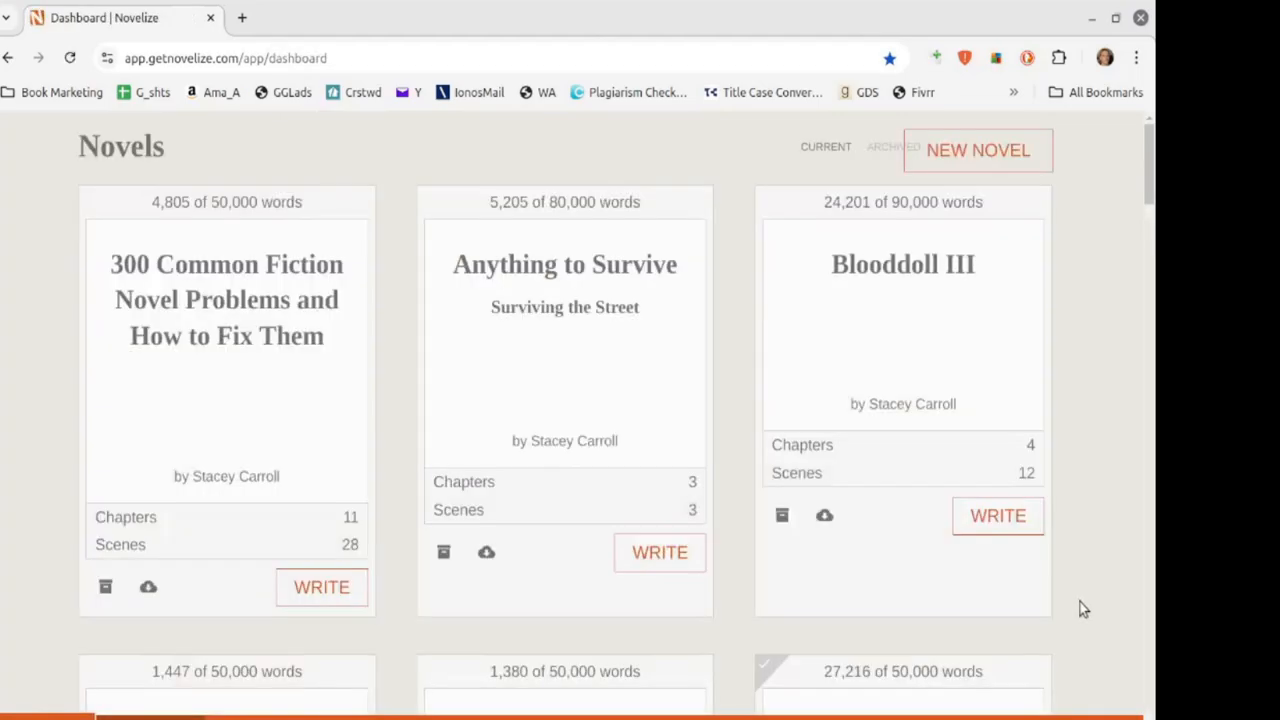
{"action": "scroll", "coordinate": [700, 560], "scroll_direction": "down", "scroll_amount": 1}
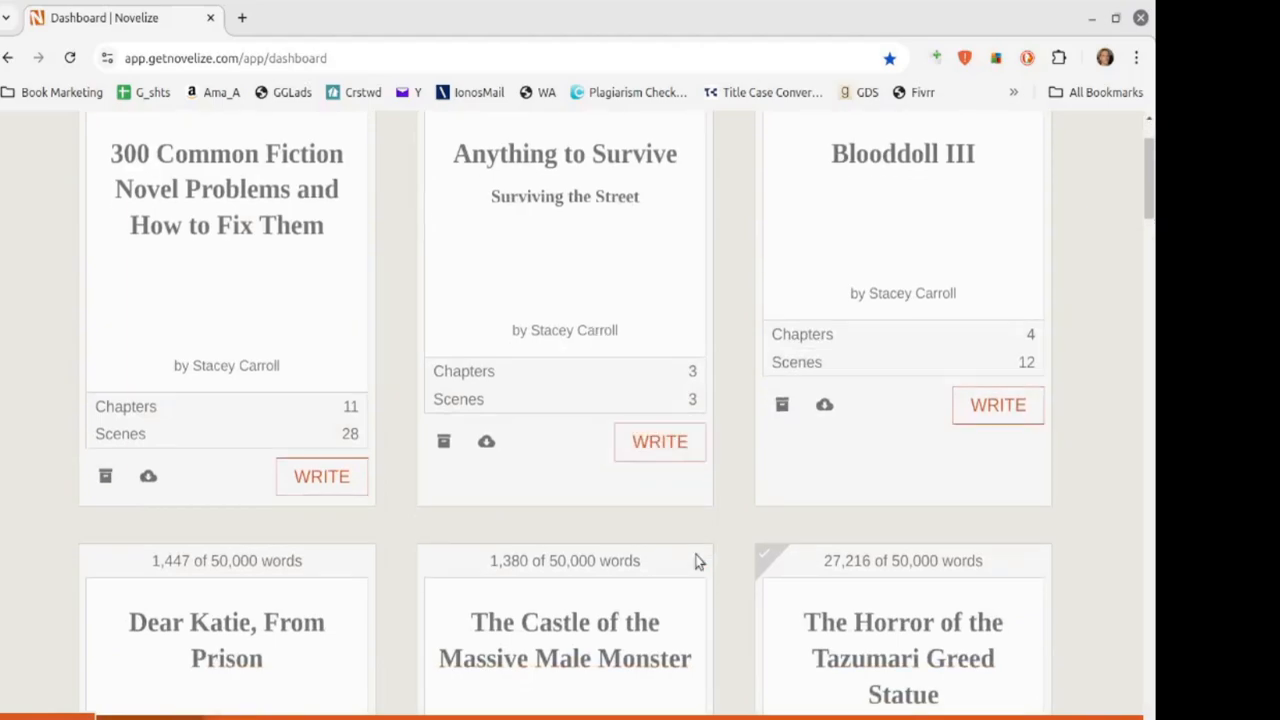
{"action": "left_click", "coordinate": [527, 628]}
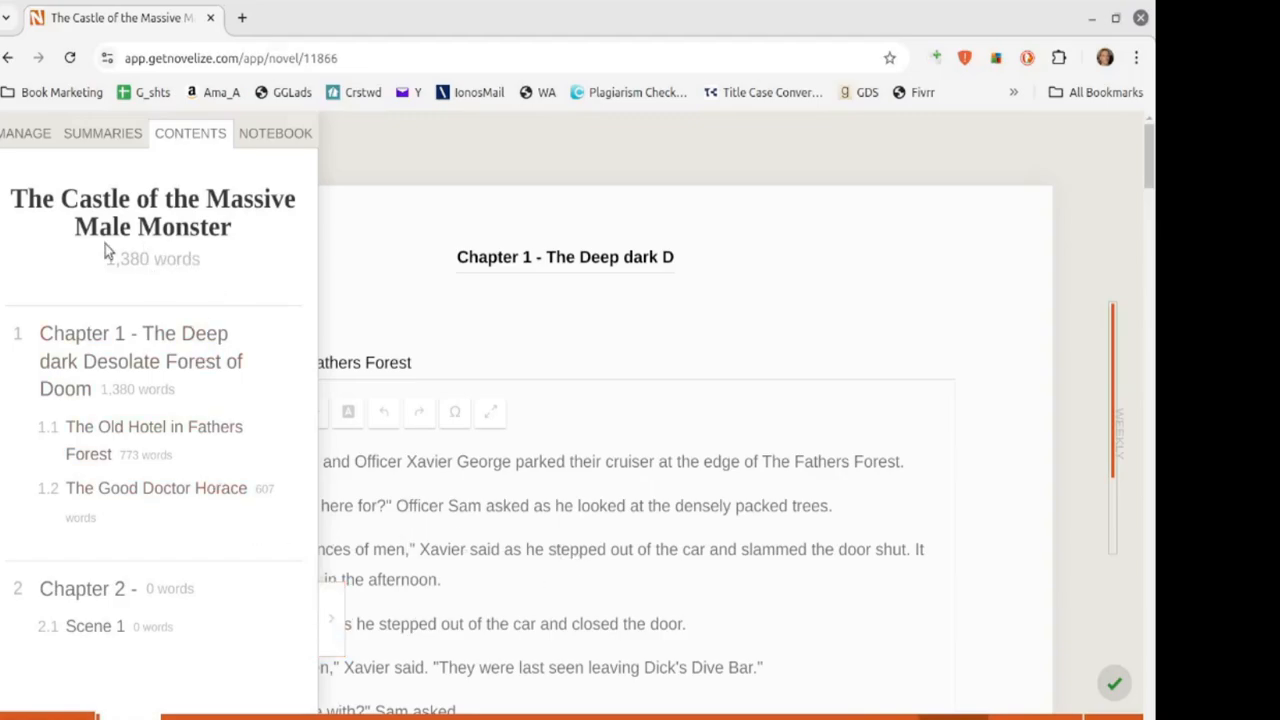
{"action": "scroll", "coordinate": [106, 235], "scroll_direction": "down", "scroll_amount": 1}
{"action": "scroll", "coordinate": [571, 500], "scroll_direction": "down", "scroll_amount": 5}
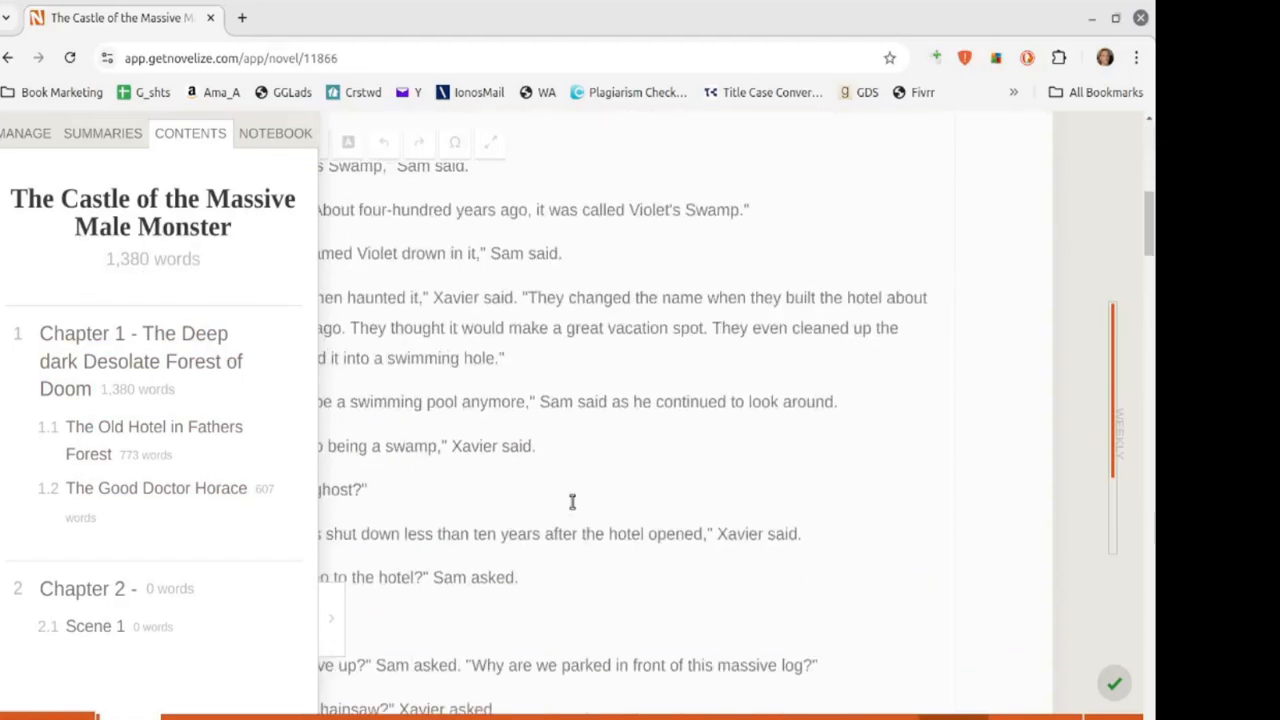
{"action": "scroll", "coordinate": [571, 502], "scroll_direction": "down", "scroll_amount": 10}
{"action": "scroll", "coordinate": [574, 525], "scroll_direction": "up", "scroll_amount": 8}
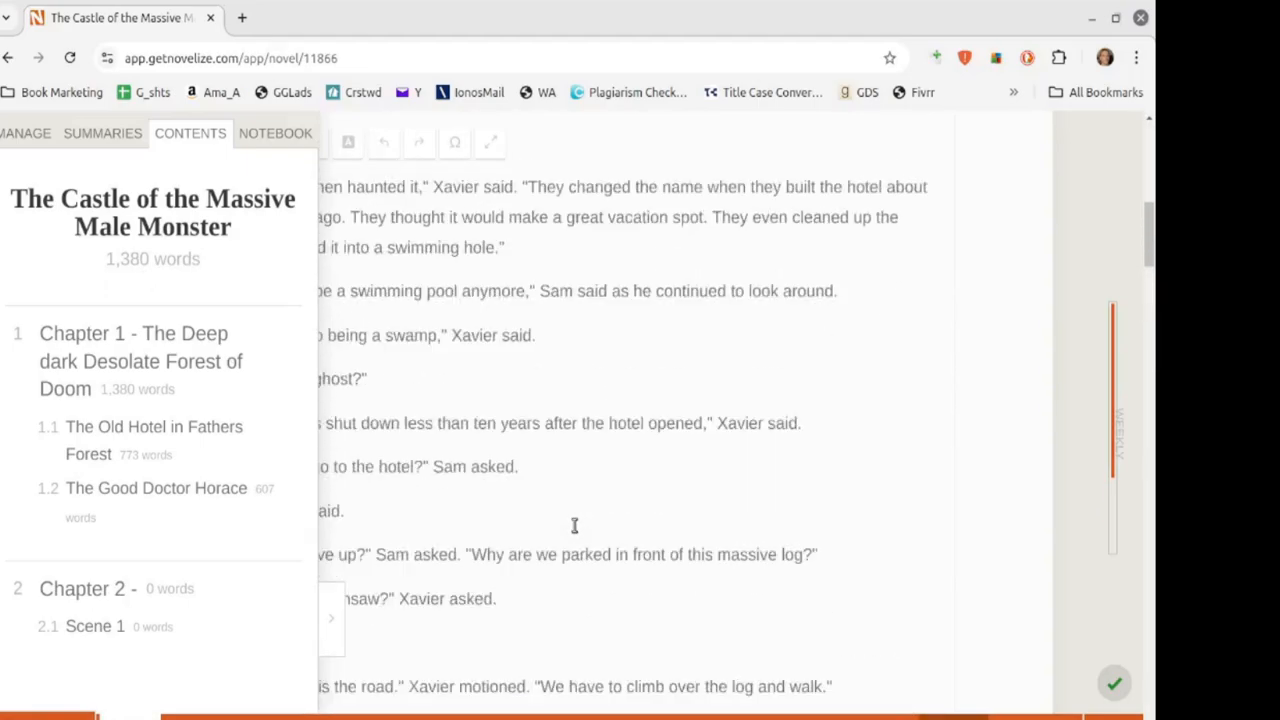
{"action": "scroll", "coordinate": [574, 525], "scroll_direction": "up", "scroll_amount": 10}
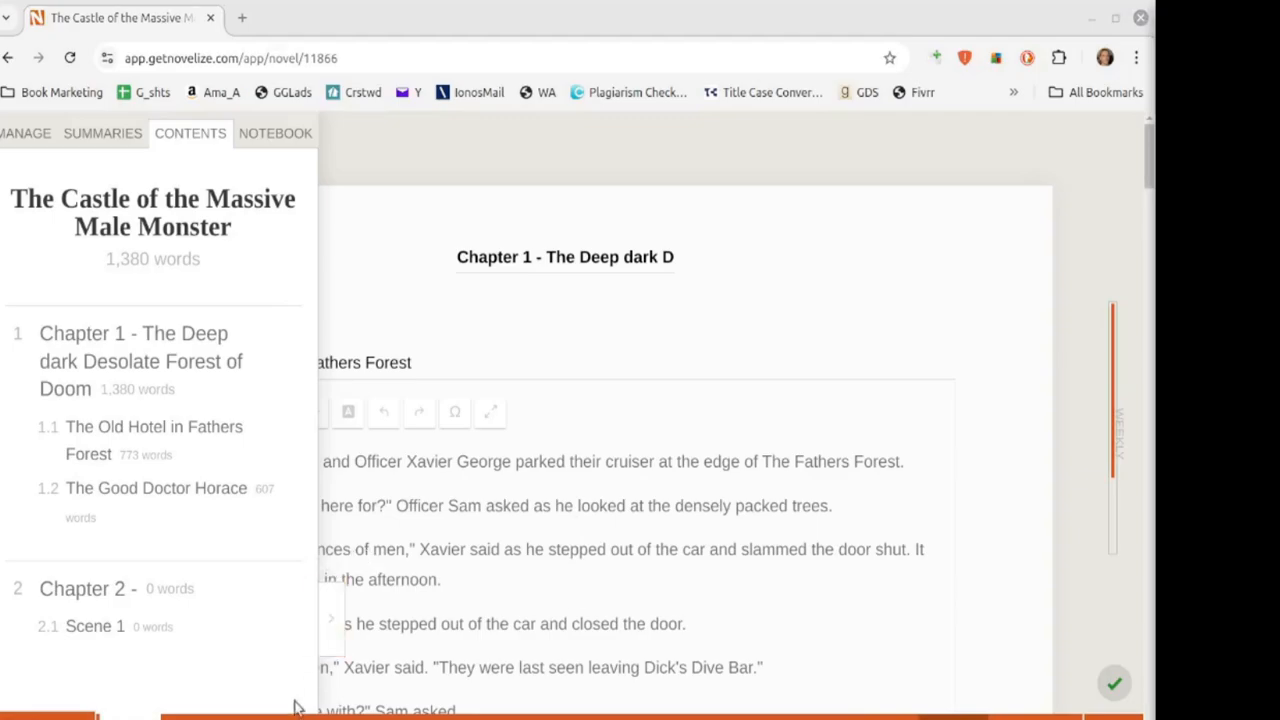
Step: Raise the untitled GIMP image and the Bodbeastcovertemplate cover, nudging both windows into position
{"action": "mouse_move", "coordinate": [295, 710]}
{"action": "left_click", "coordinate": [505, 685]}
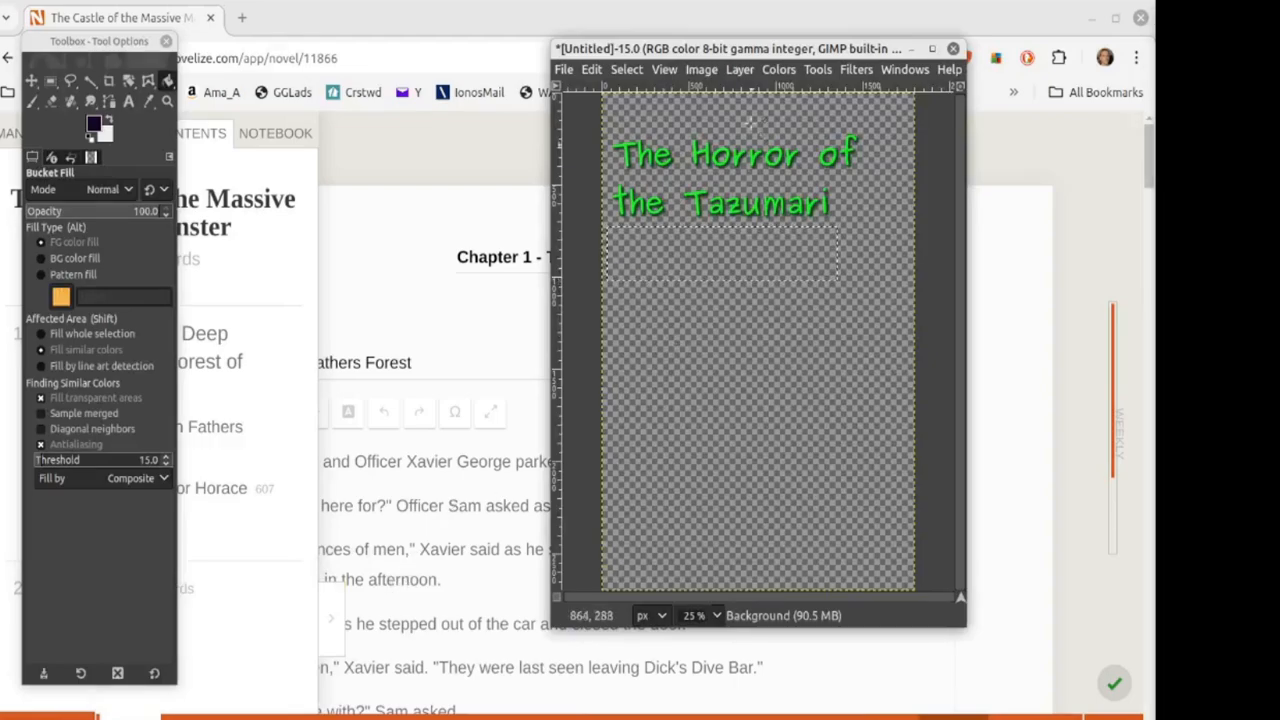
{"action": "left_click_drag", "start_coordinate": [674, 48], "coordinate": [752, 46]}
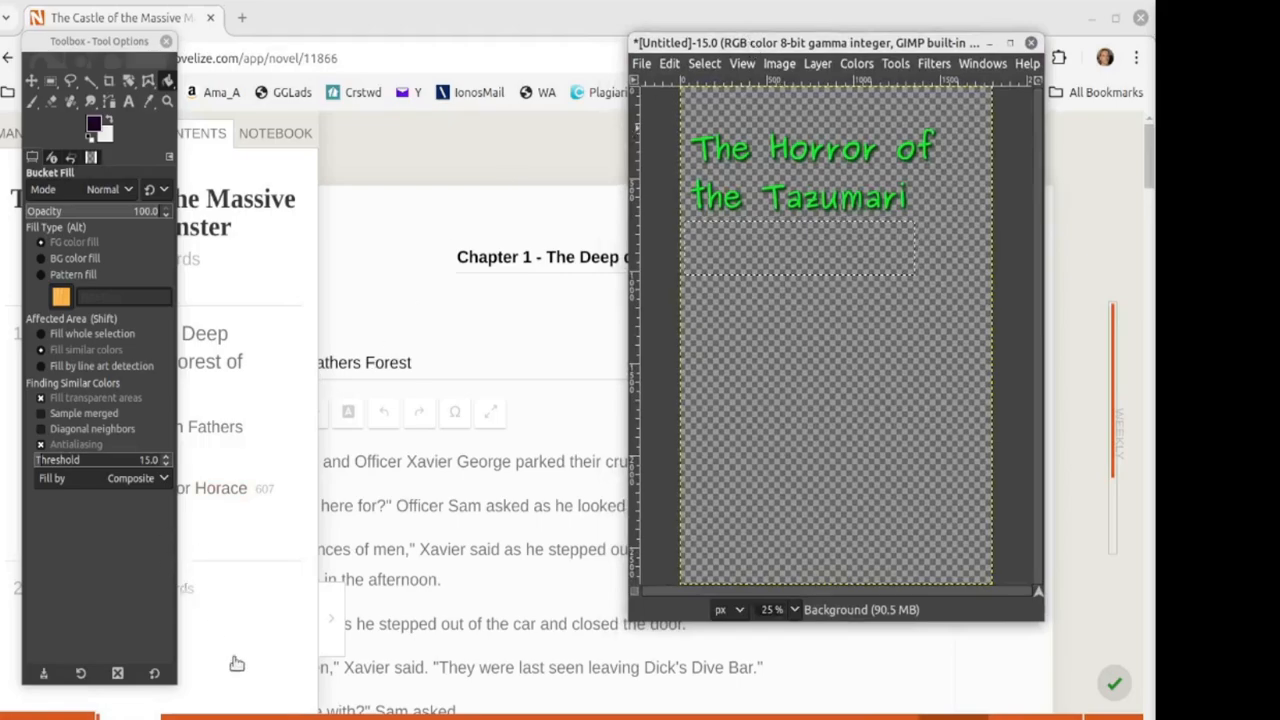
{"action": "mouse_move", "coordinate": [292, 717]}
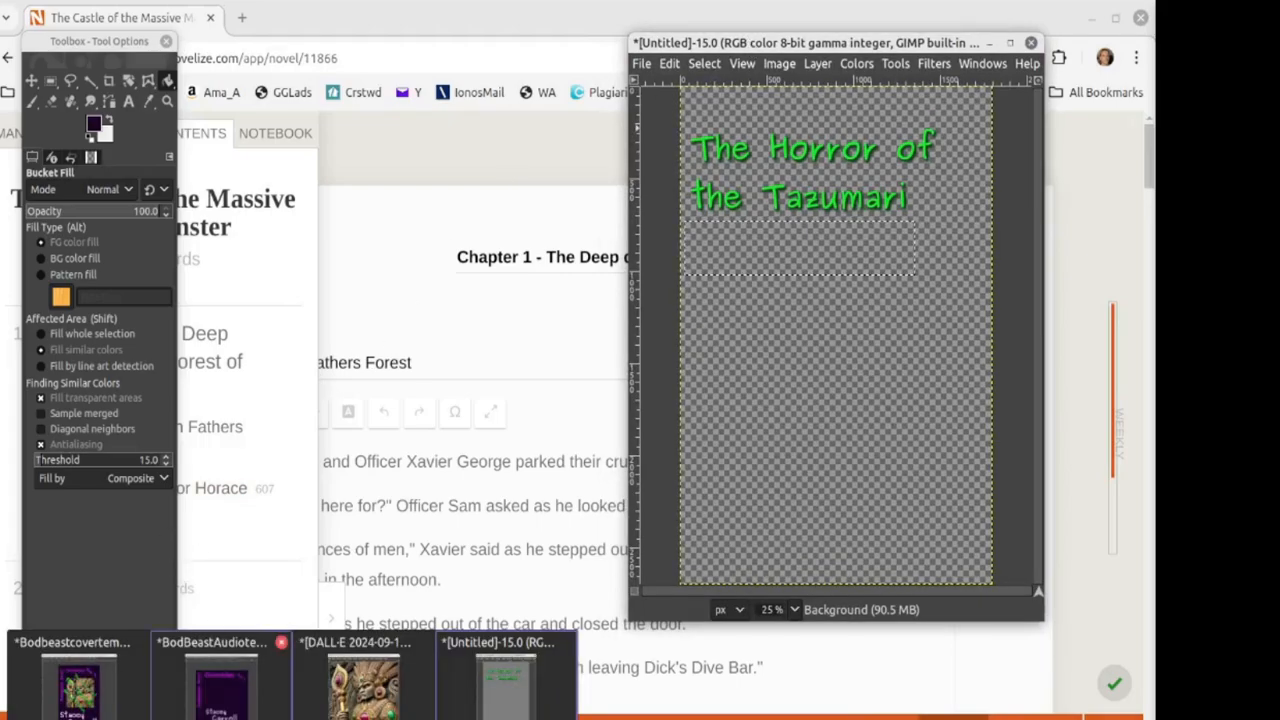
{"action": "left_click", "coordinate": [75, 680]}
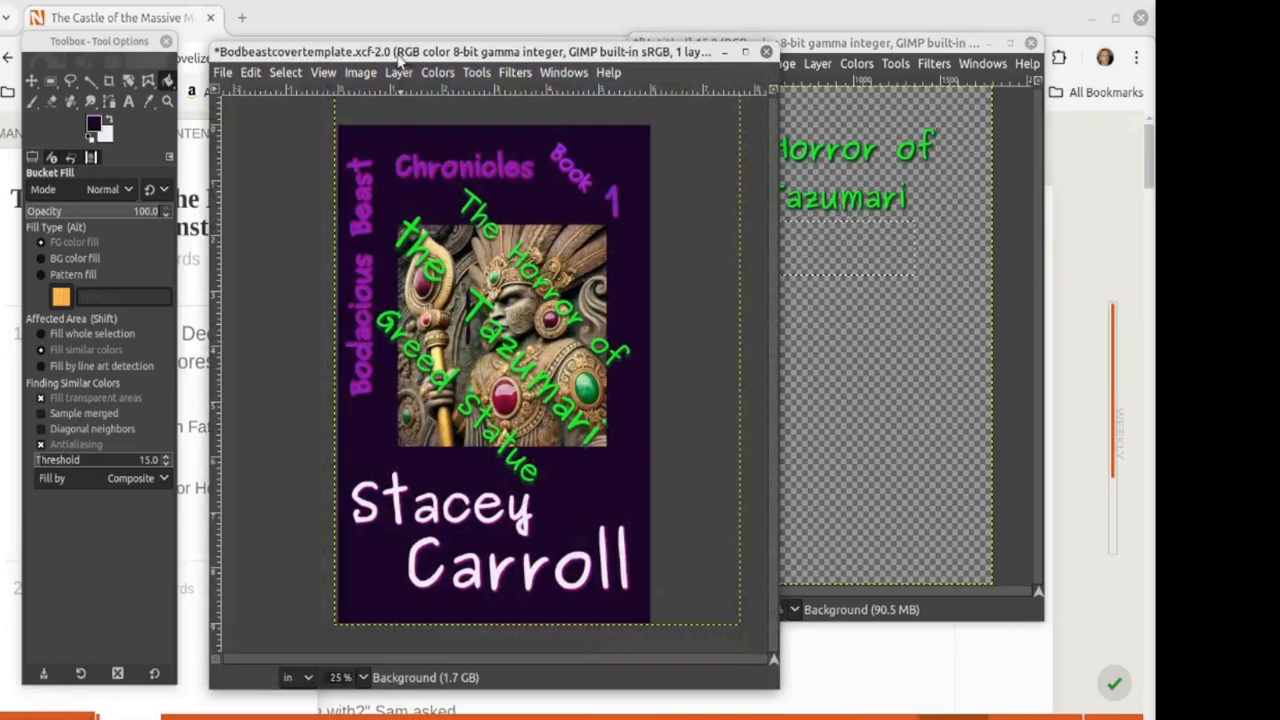
{"action": "left_click_drag", "start_coordinate": [391, 56], "coordinate": [367, 44]}
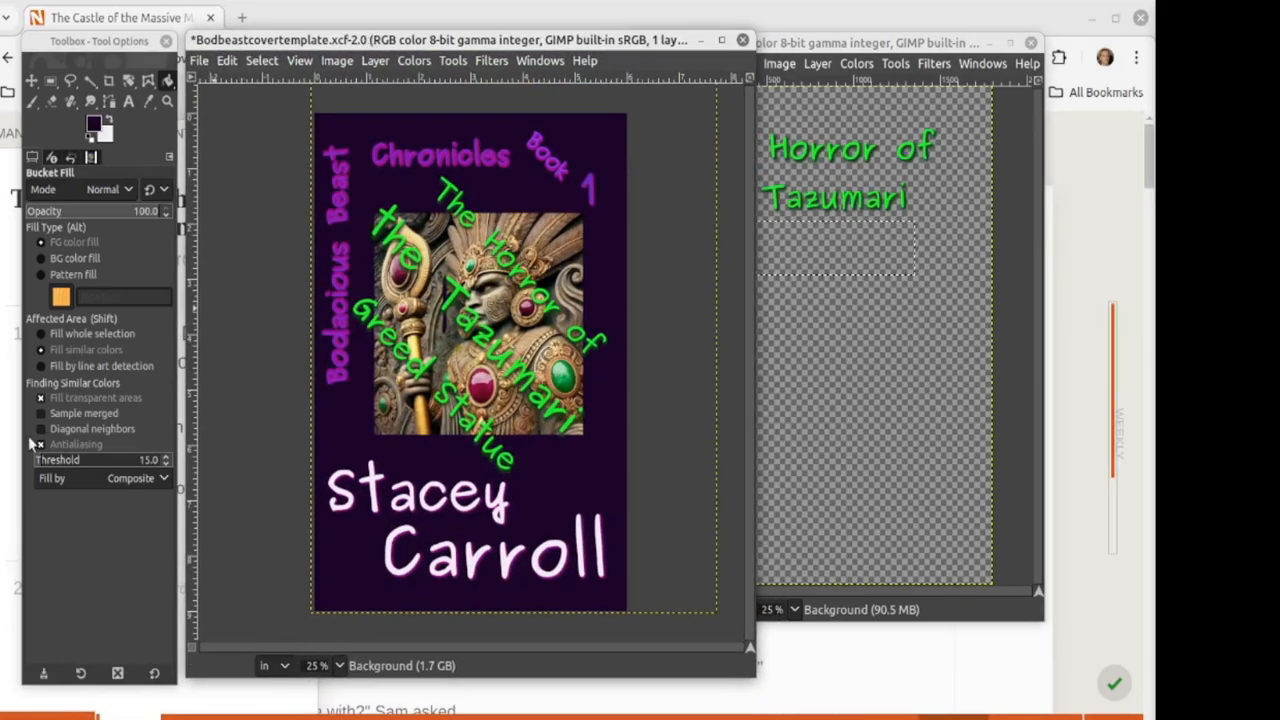
Step: Arrange the BodBeastAudiotemplate window beside the cover, adjusting the toolbox and cover positions
{"action": "mouse_move", "coordinate": [205, 716]}
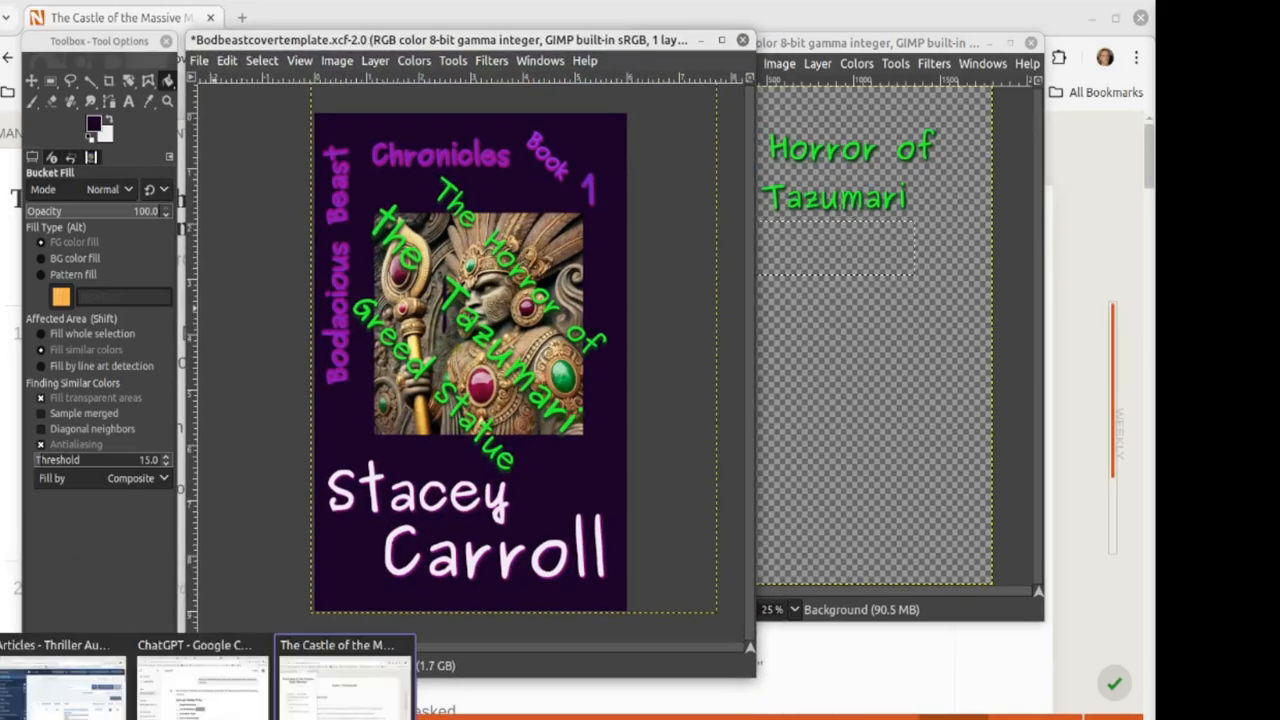
{"action": "mouse_move", "coordinate": [293, 716]}
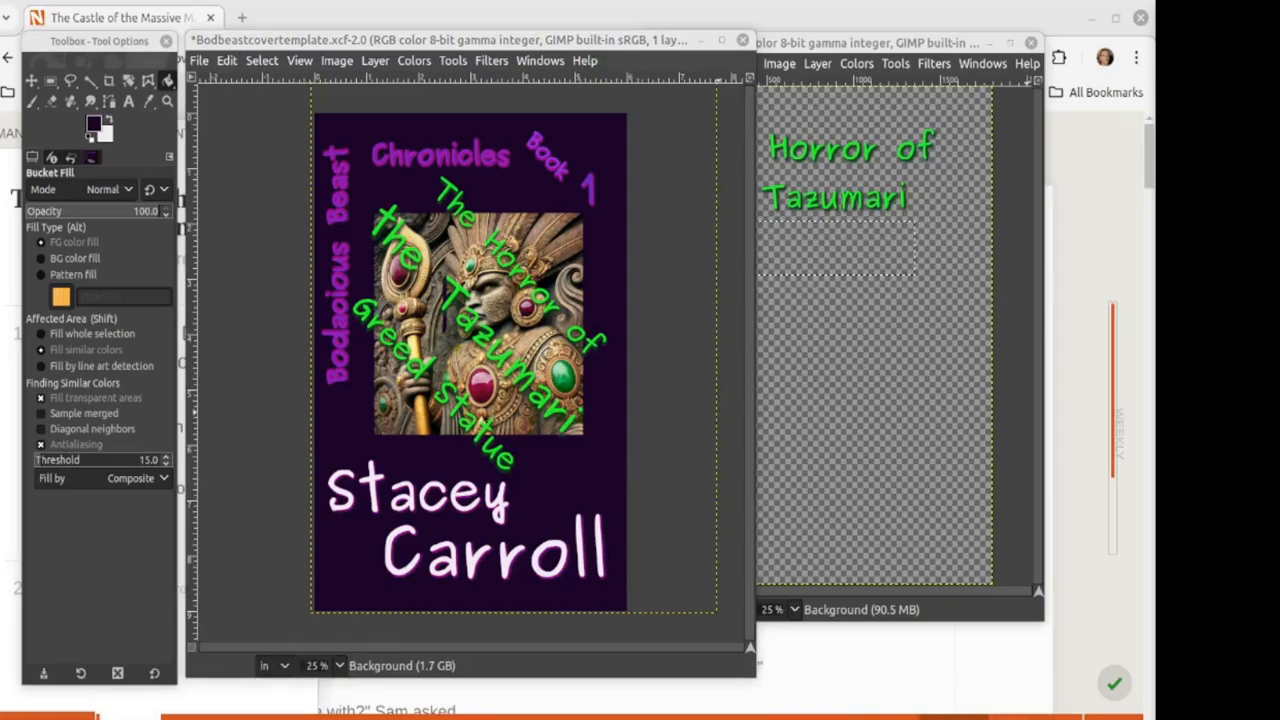
{"action": "left_click_drag", "start_coordinate": [1274, 50], "coordinate": [790, 10]}
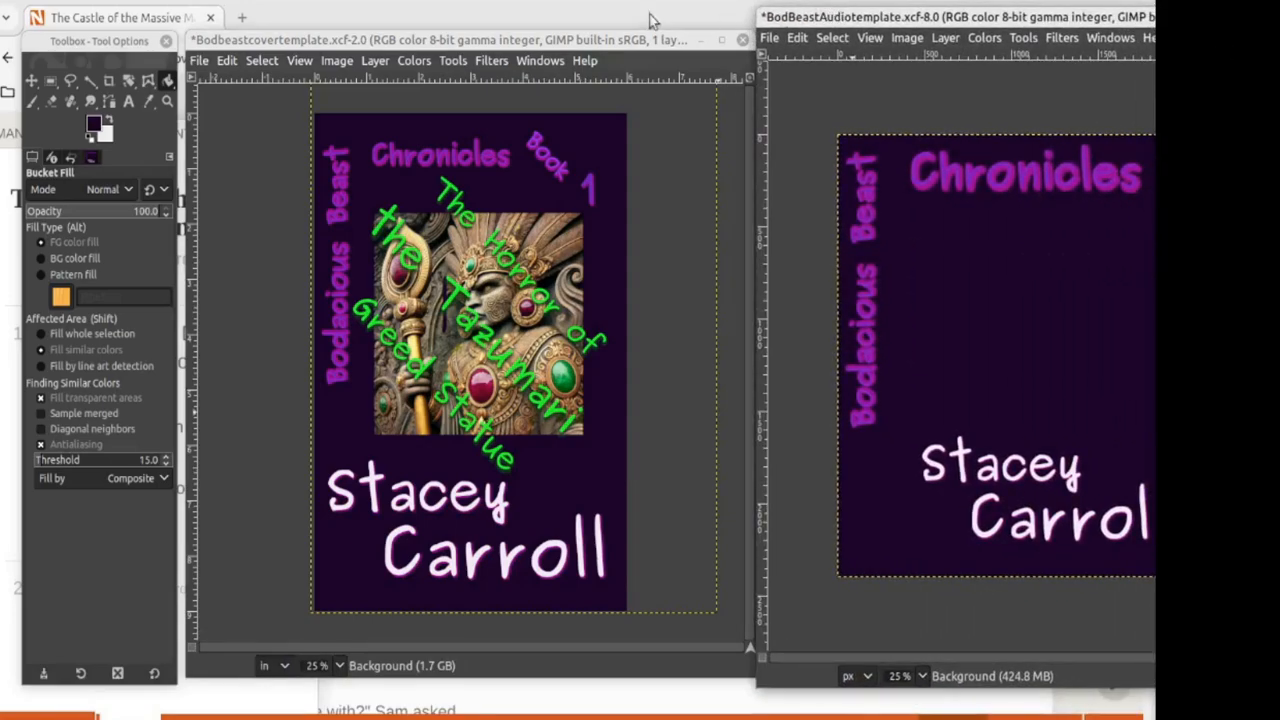
{"action": "mouse_move", "coordinate": [458, 40]}
{"action": "left_mouse_down"}
{"action": "mouse_move", "coordinate": [432, 31]}
{"action": "mouse_move", "coordinate": [460, 38]}
{"action": "left_mouse_up"}
{"action": "left_click_drag", "start_coordinate": [104, 37], "coordinate": [73, 24]}
{"action": "left_click_drag", "start_coordinate": [246, 42], "coordinate": [210, 32]}
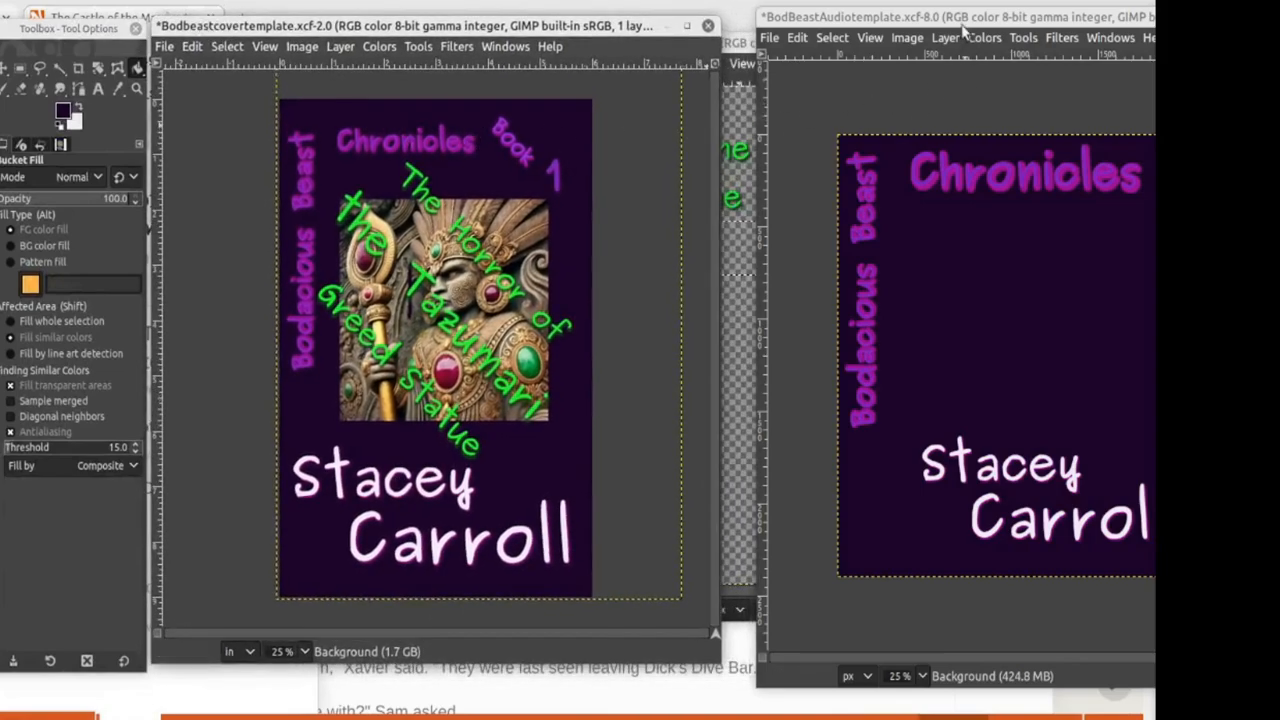
{"action": "left_click_drag", "start_coordinate": [962, 18], "coordinate": [817, 12]}
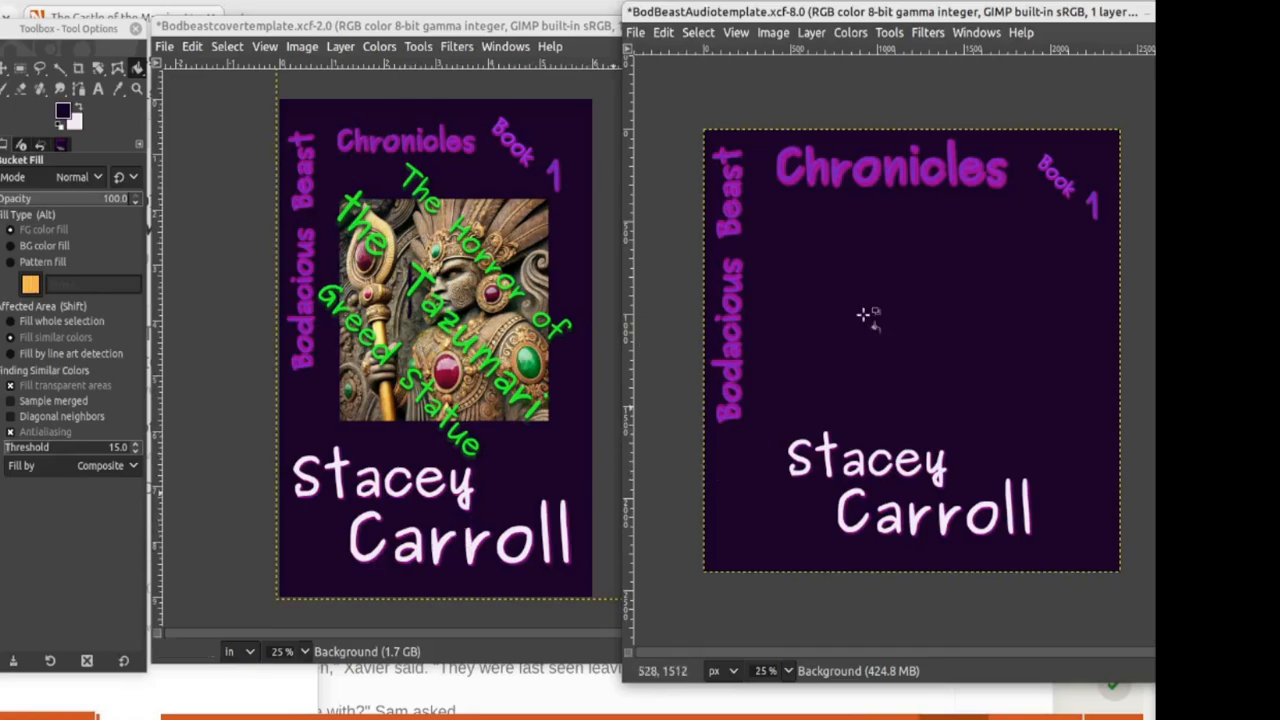
Step: Choose the Rectangle Select tool
{"action": "left_click", "coordinate": [20, 67]}
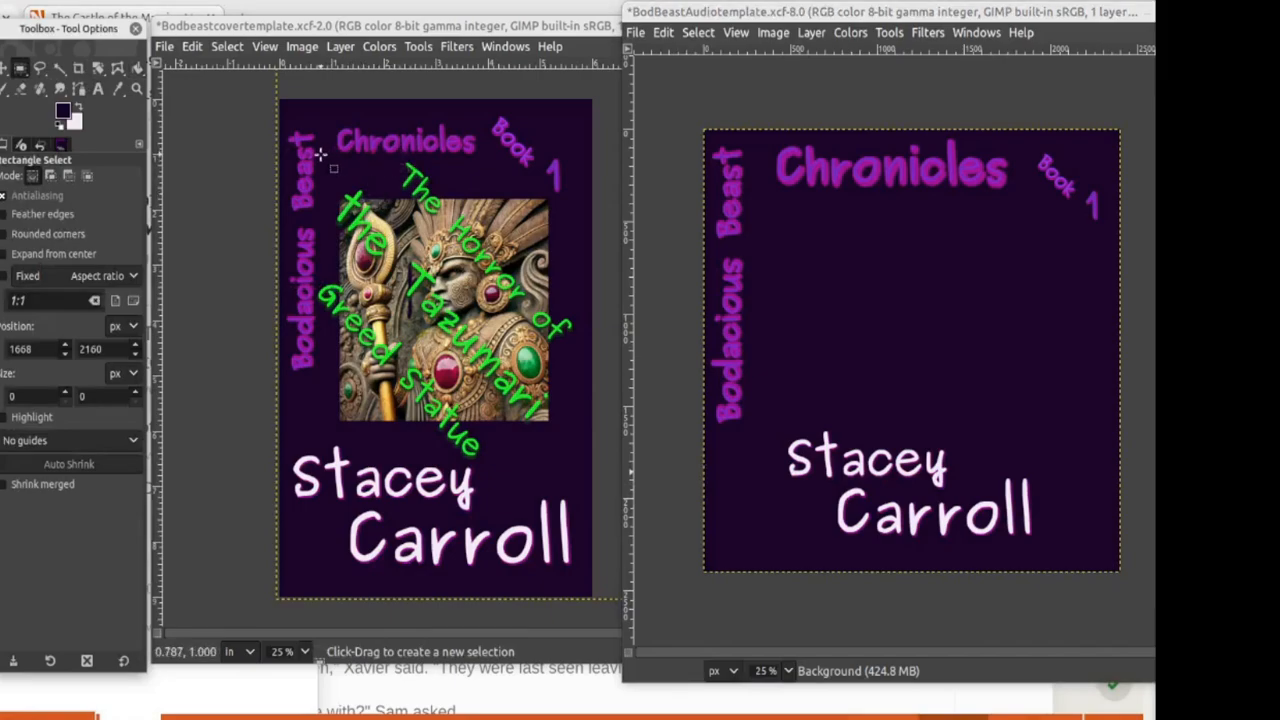
{"action": "left_click_drag", "start_coordinate": [318, 150], "coordinate": [581, 459]}
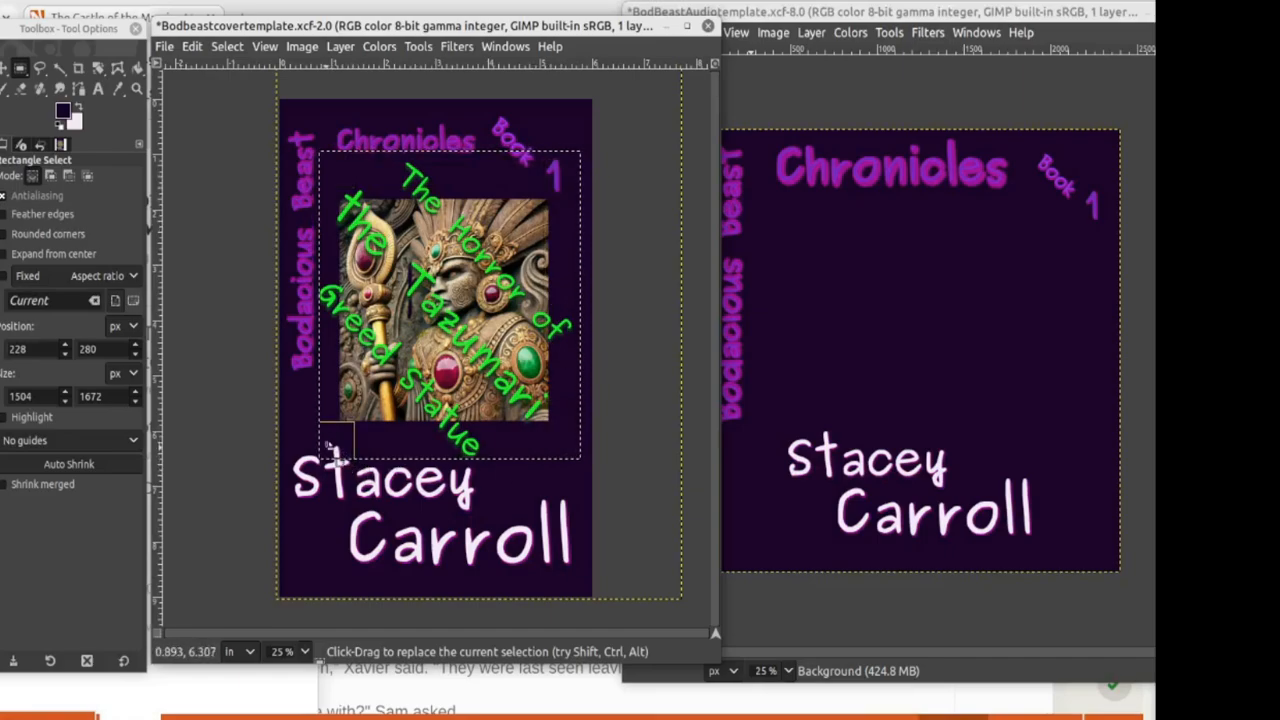
{"action": "left_click_drag", "start_coordinate": [335, 451], "coordinate": [323, 446]}
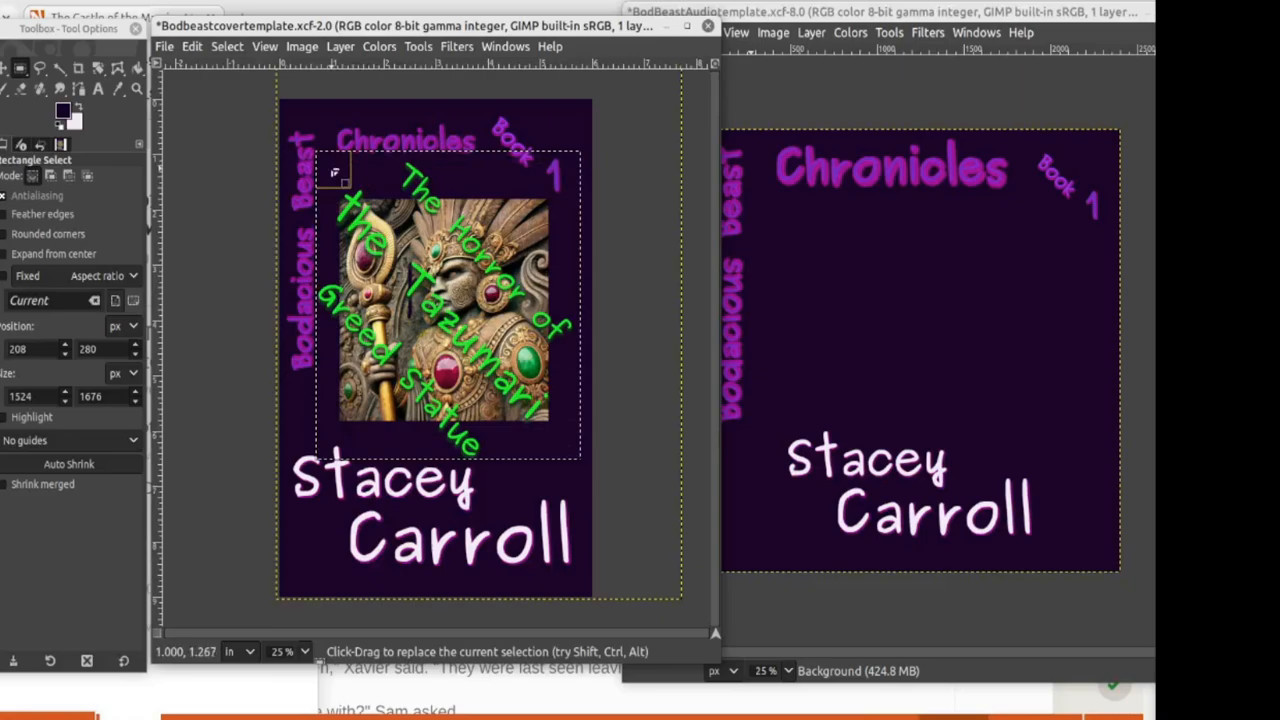
{"action": "left_click_drag", "start_coordinate": [334, 170], "coordinate": [333, 173]}
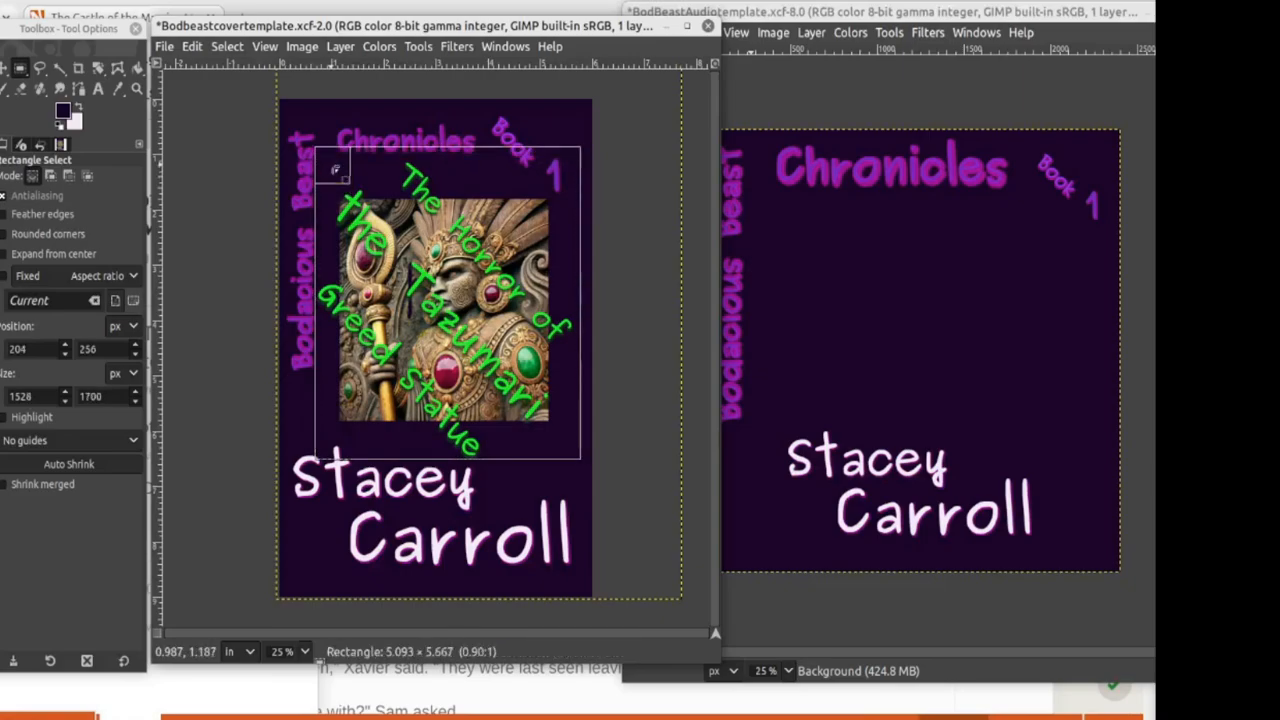
{"action": "left_click_drag", "start_coordinate": [562, 175], "coordinate": [571, 168]}
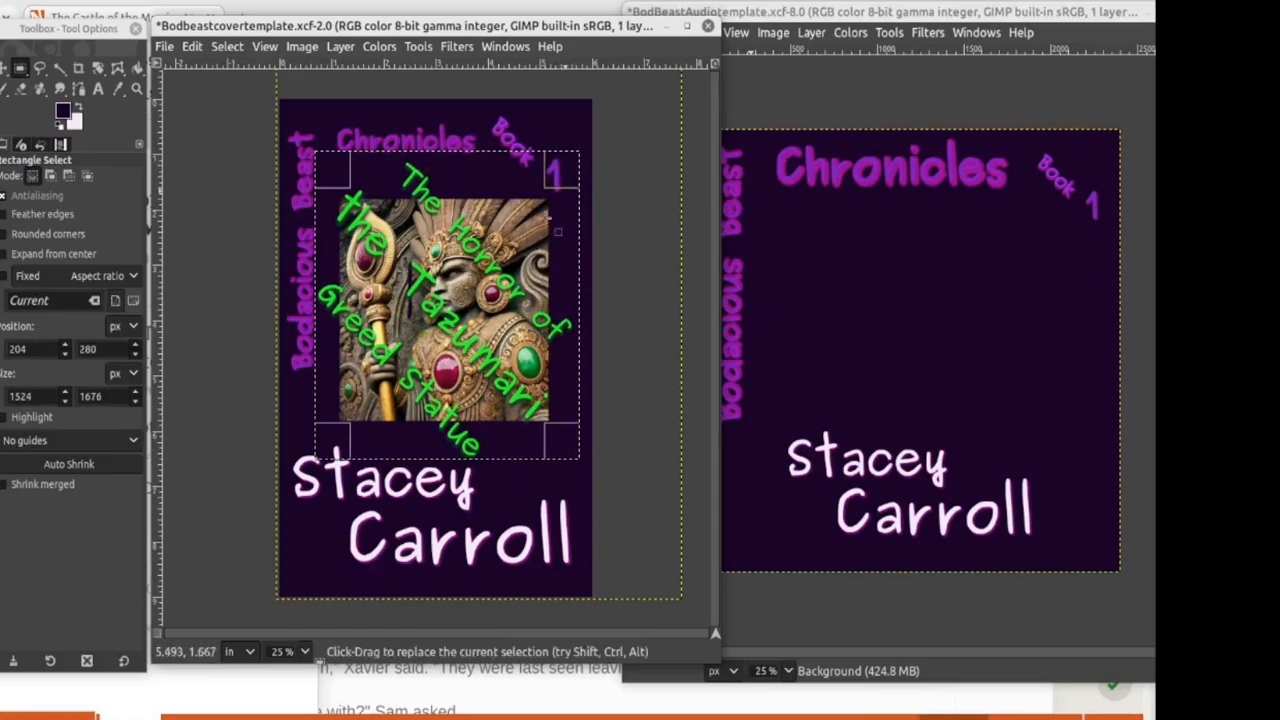
{"action": "left_click", "coordinate": [546, 124]}
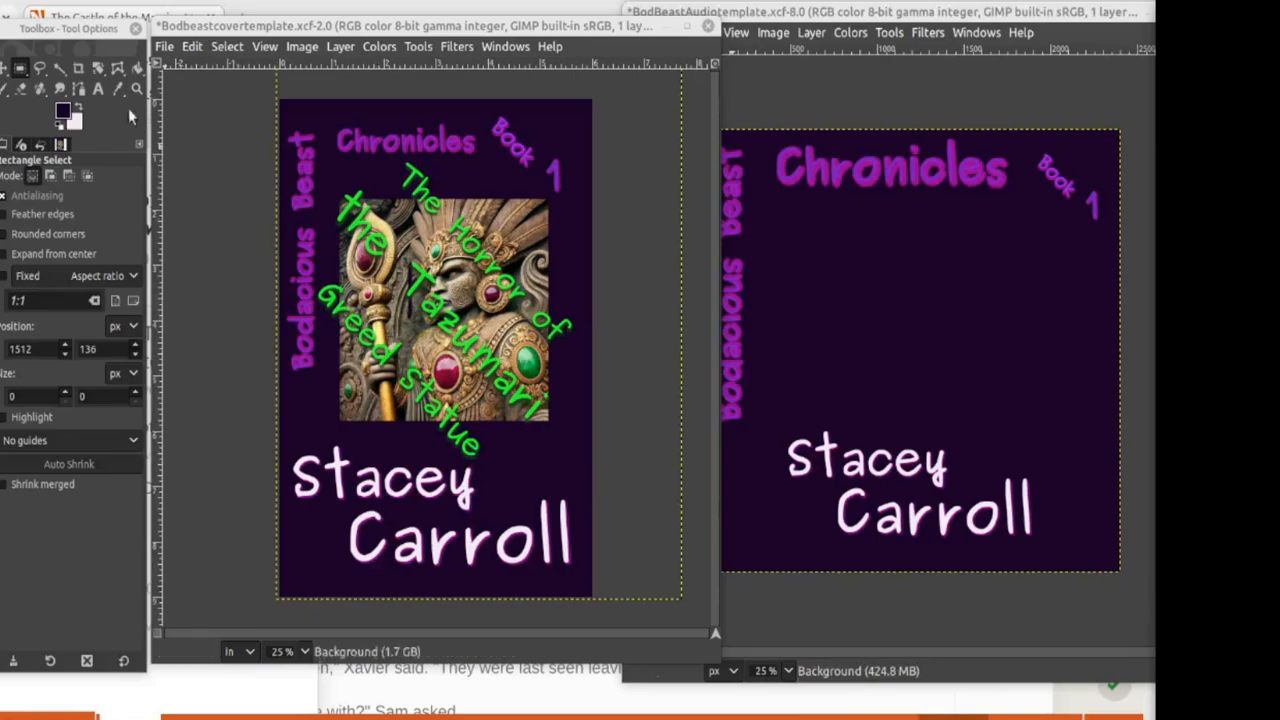
Step: Switch to the Paths tool and zoom the cover view to 50%
{"action": "left_click", "coordinate": [79, 89]}
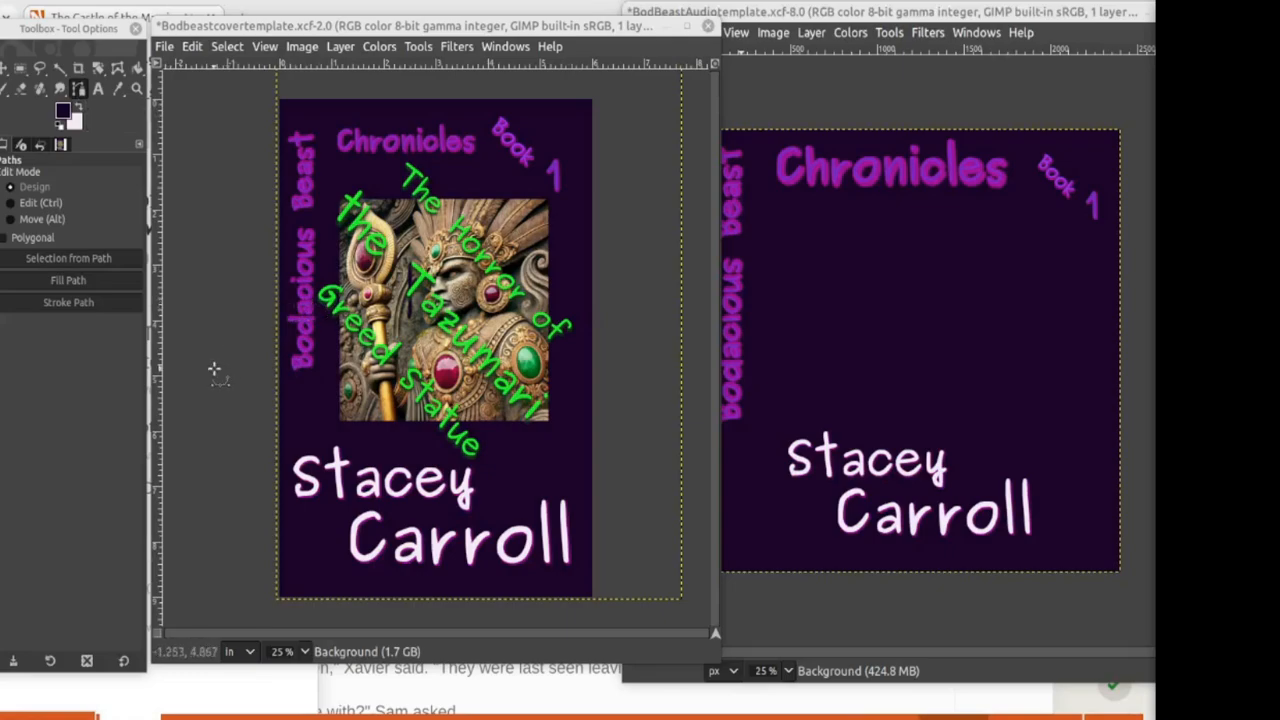
{"action": "left_click", "coordinate": [305, 652]}
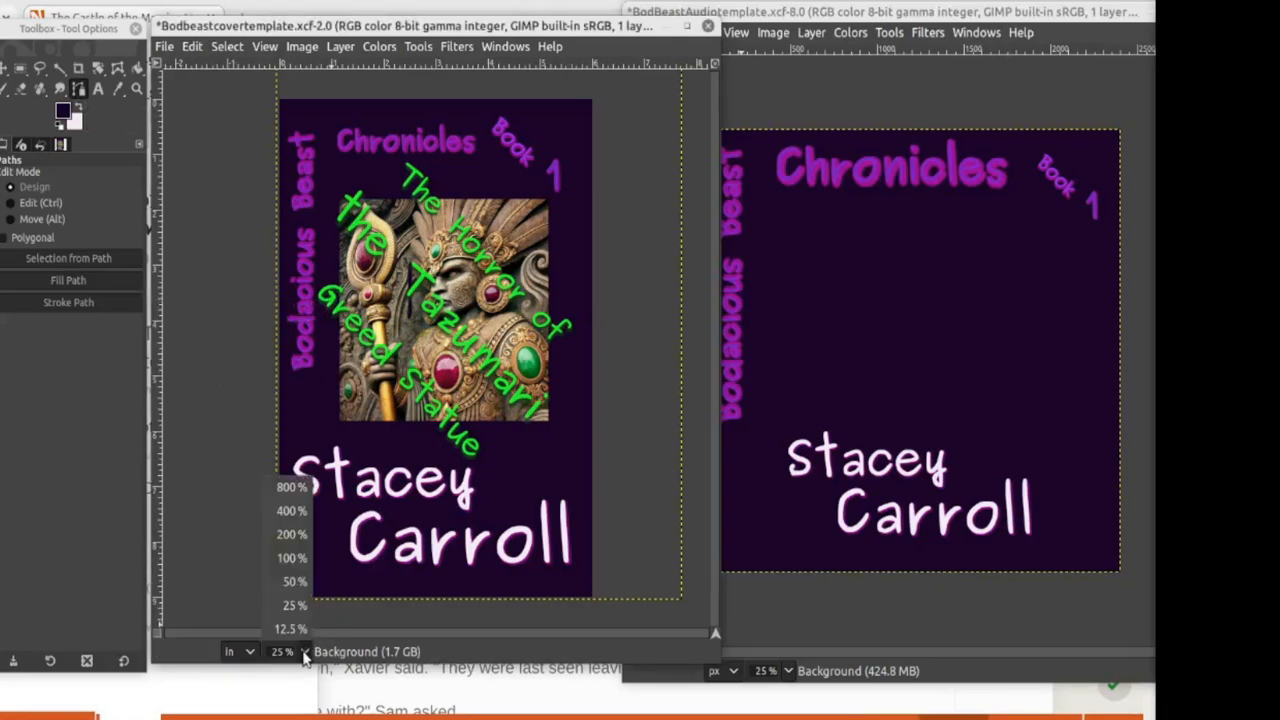
{"action": "left_click", "coordinate": [295, 578]}
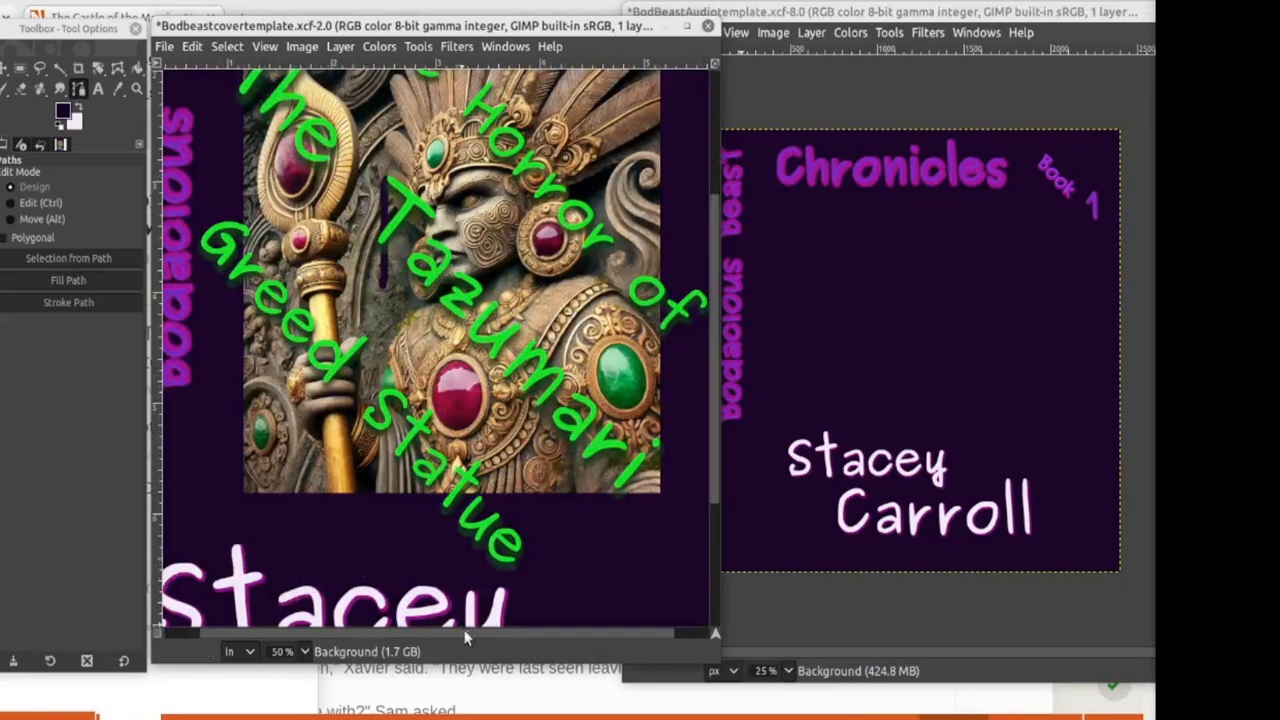
{"action": "scroll", "coordinate": [442, 640], "scroll_direction": "left", "scroll_amount": 3}
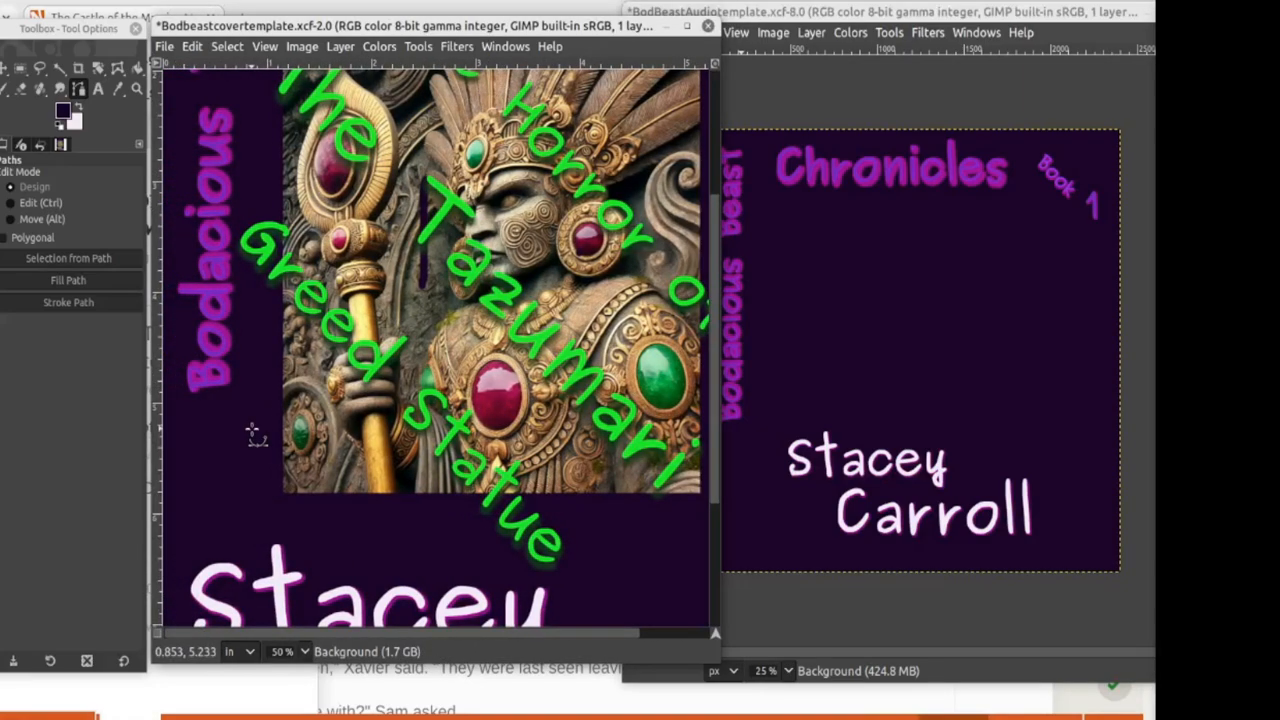
Step: Trace path anchors up the statue's left side and across the top of the green title
{"action": "left_click_drag", "start_coordinate": [251, 427], "coordinate": [252, 168]}
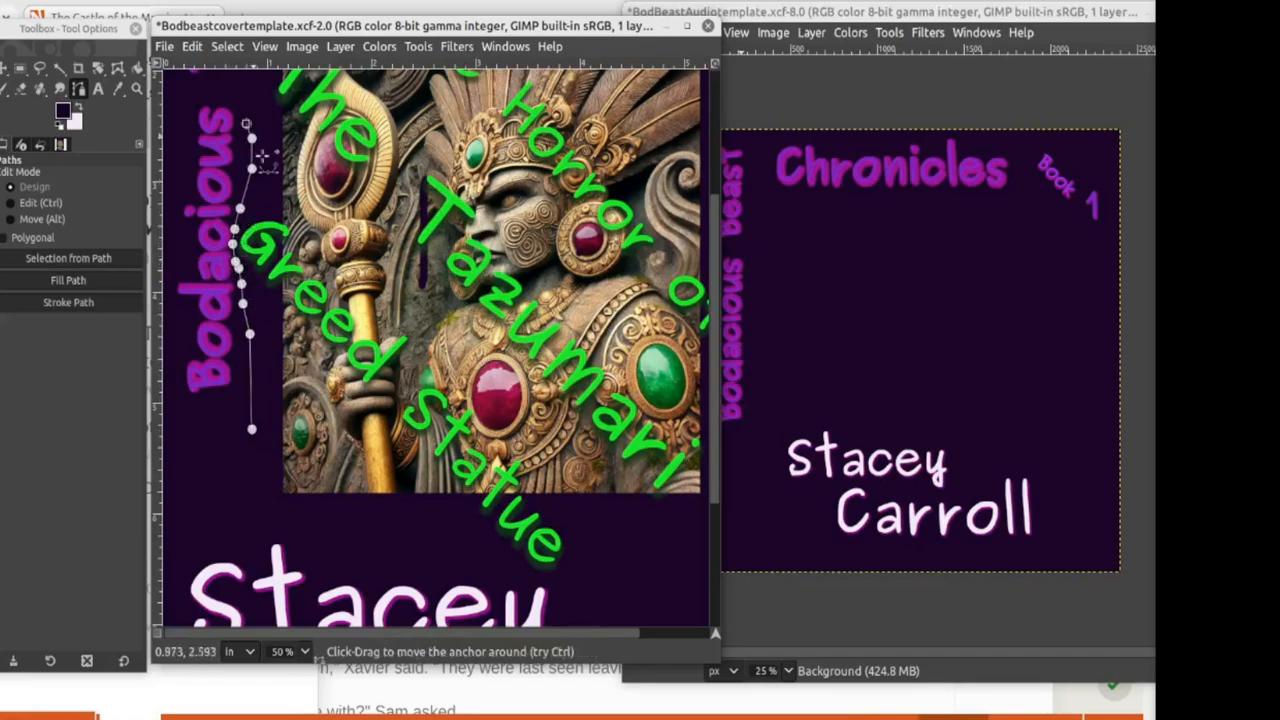
{"action": "scroll", "coordinate": [300, 360], "scroll_direction": "up", "scroll_amount": 5}
{"action": "left_click", "coordinate": [255, 278]}
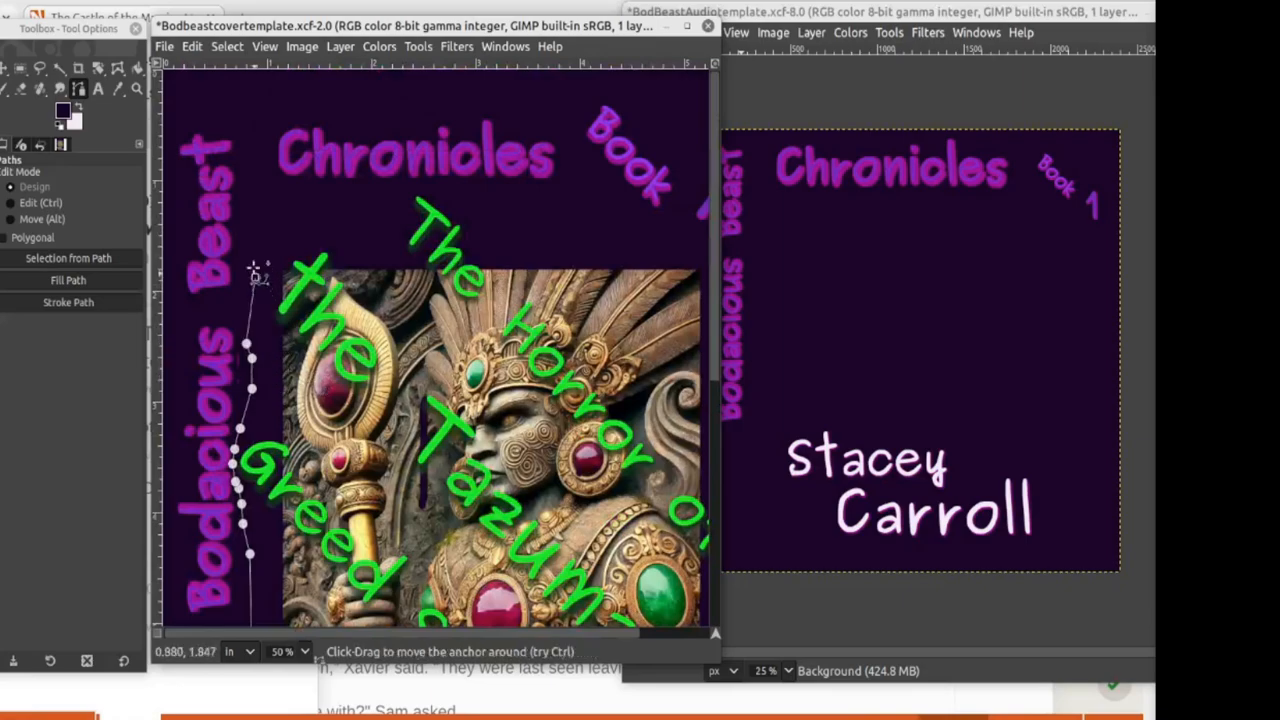
{"action": "left_click", "coordinate": [253, 242]}
{"action": "left_click", "coordinate": [261, 215]}
{"action": "left_click", "coordinate": [303, 200]}
{"action": "left_click", "coordinate": [349, 199]}
{"action": "left_click", "coordinate": [365, 196]}
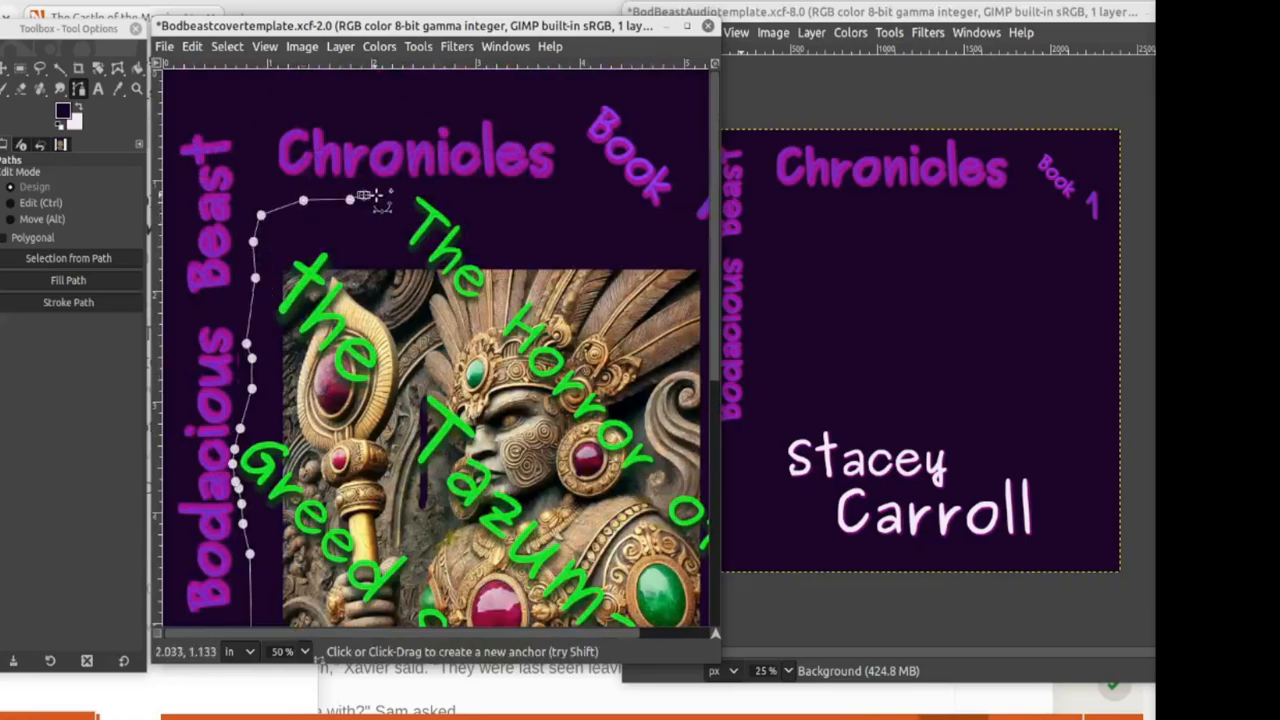
{"action": "left_click", "coordinate": [377, 193]}
{"action": "left_click", "coordinate": [390, 192]}
{"action": "left_click", "coordinate": [410, 189]}
{"action": "left_click", "coordinate": [430, 188]}
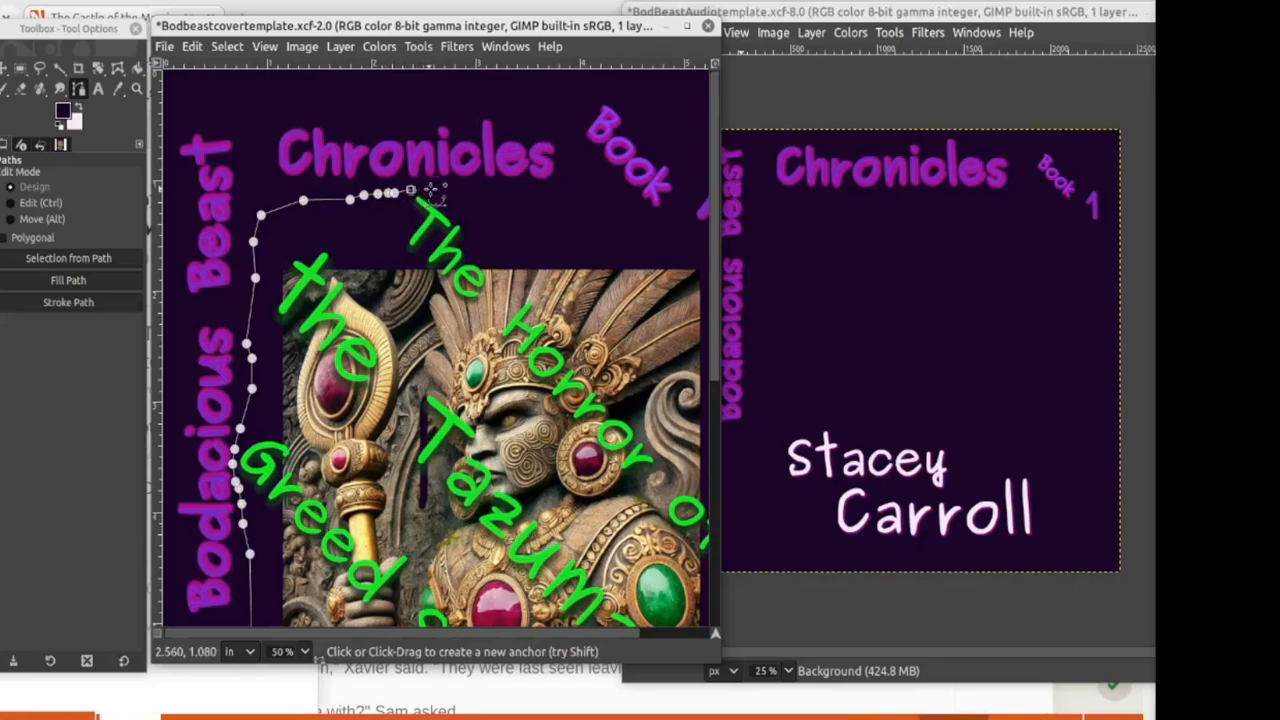
{"action": "left_click", "coordinate": [451, 188]}
{"action": "left_click", "coordinate": [483, 204]}
{"action": "left_click", "coordinate": [516, 213]}
{"action": "left_click", "coordinate": [554, 224]}
{"action": "left_click", "coordinate": [600, 230]}
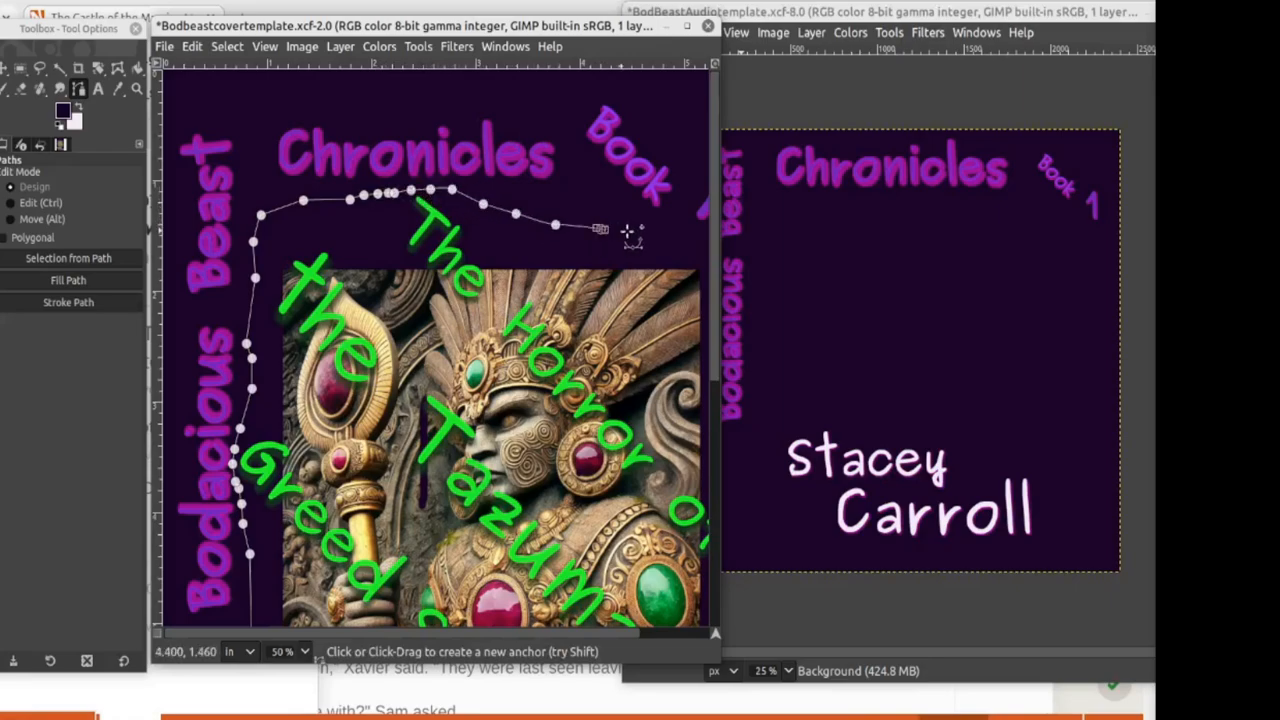
{"action": "left_click", "coordinate": [628, 231]}
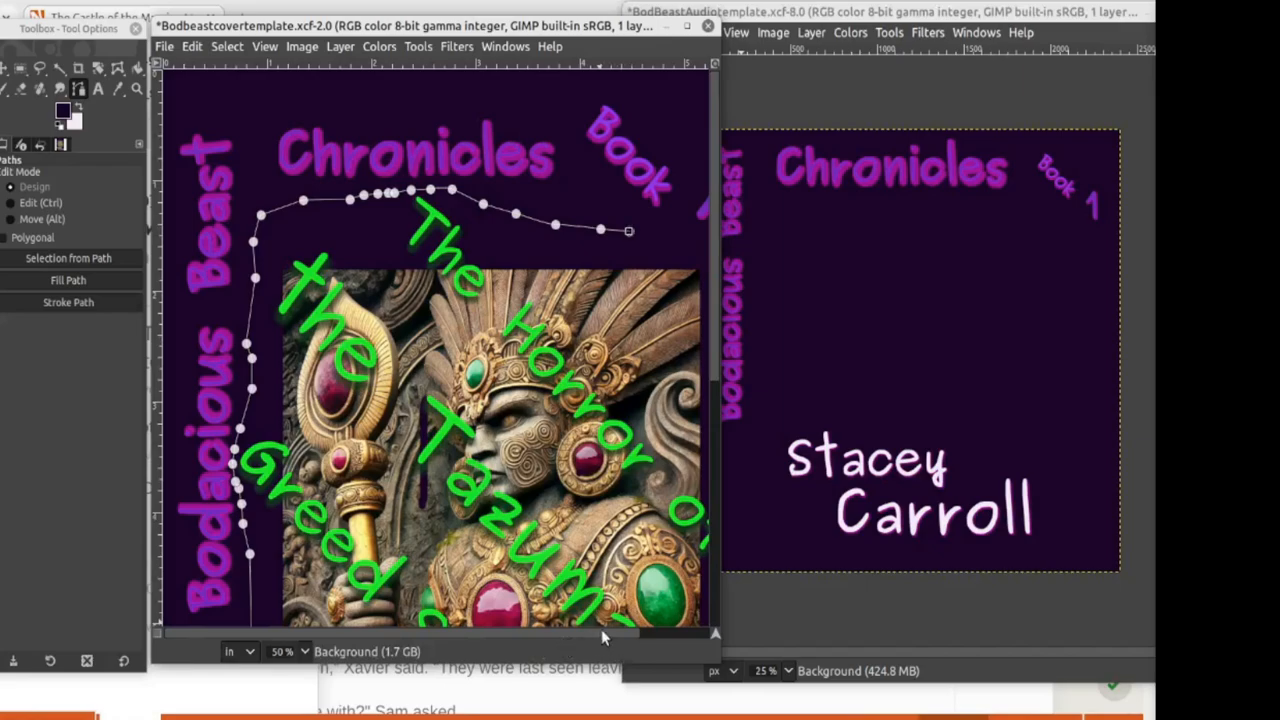
{"action": "left_click_drag", "start_coordinate": [559, 633], "coordinate": [663, 629]}
Step: Continue the path down the right side, under the title, and back up the left side
{"action": "left_click", "coordinate": [596, 231]}
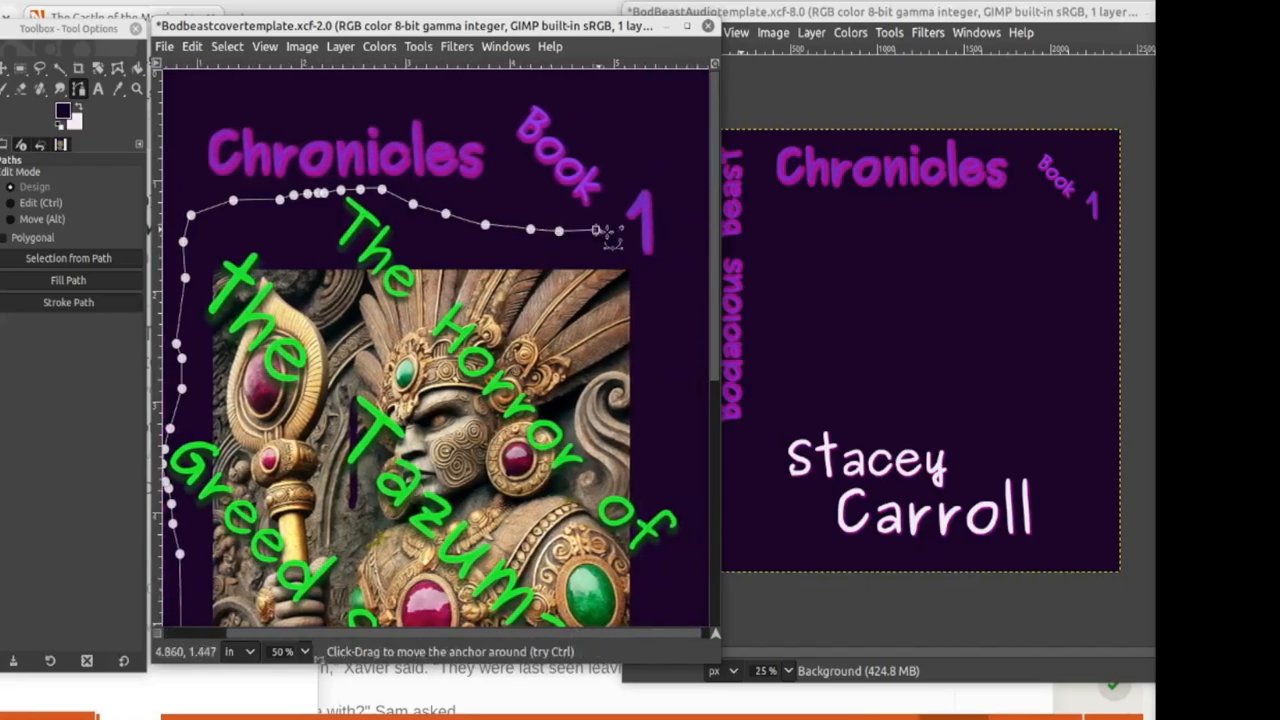
{"action": "left_click", "coordinate": [621, 240]}
{"action": "left_click", "coordinate": [647, 284]}
{"action": "left_click", "coordinate": [657, 328]}
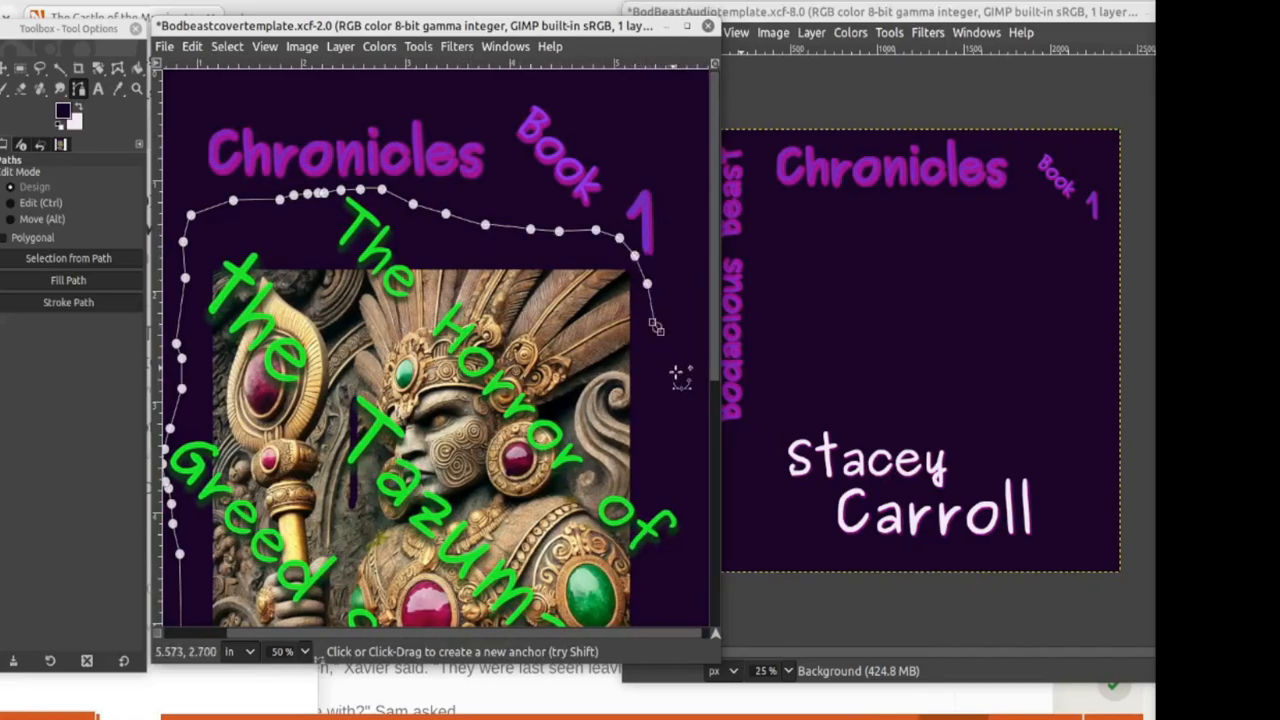
{"action": "left_click", "coordinate": [676, 373]}
{"action": "left_click", "coordinate": [686, 400]}
{"action": "scroll", "coordinate": [681, 392], "scroll_direction": "down", "scroll_amount": 2}
{"action": "scroll", "coordinate": [681, 392], "scroll_direction": "down", "scroll_amount": 2}
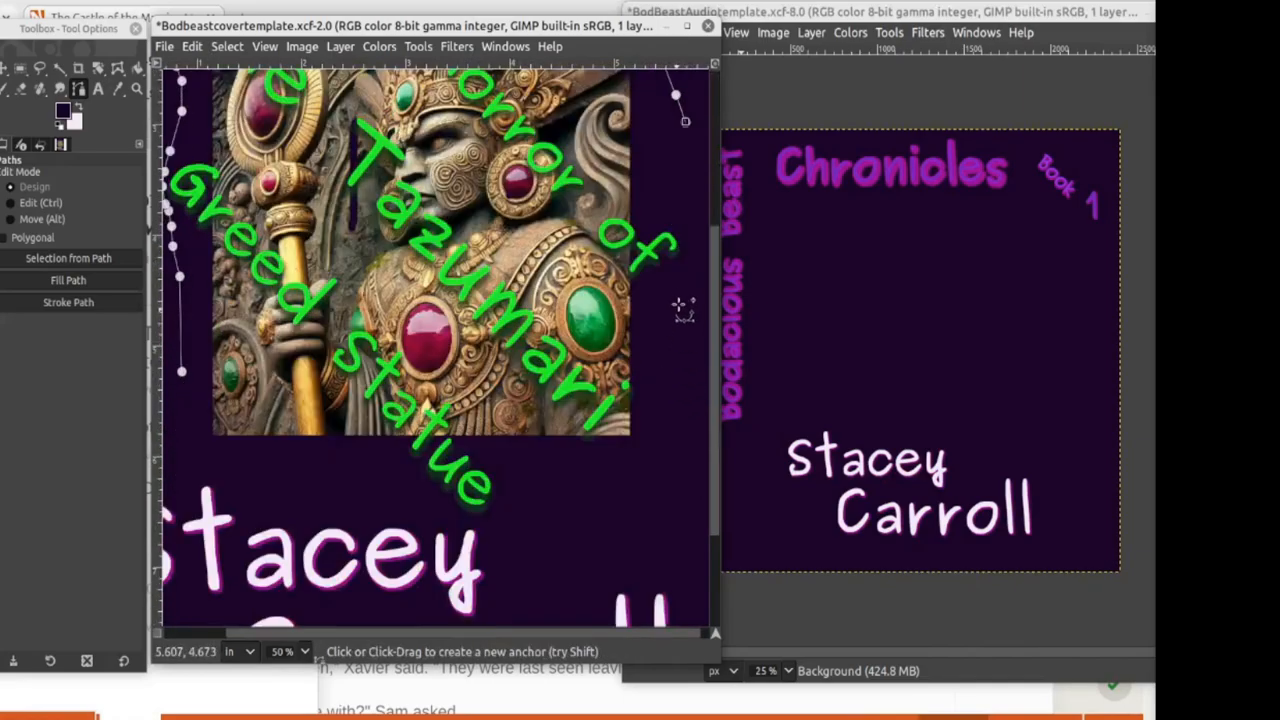
{"action": "left_click", "coordinate": [685, 181]}
{"action": "left_click", "coordinate": [696, 222]}
{"action": "left_click", "coordinate": [696, 283]}
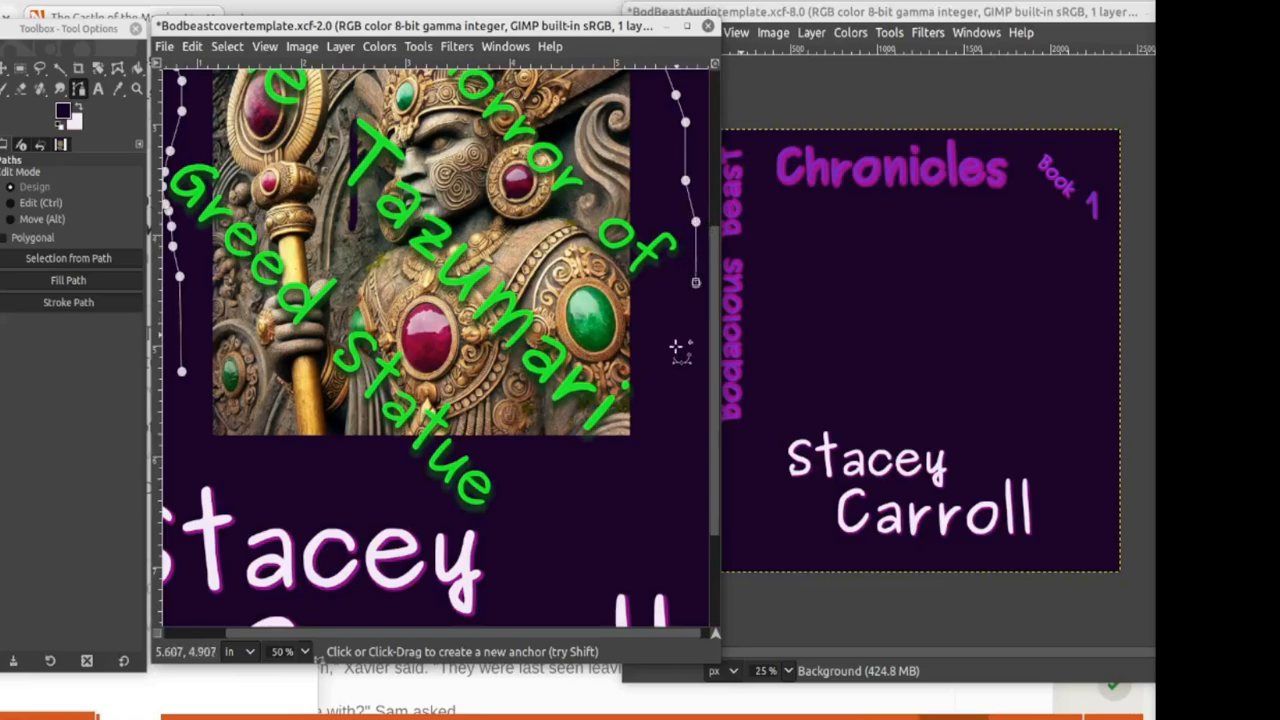
{"action": "left_click", "coordinate": [675, 367]}
{"action": "left_click", "coordinate": [665, 484]}
{"action": "left_click", "coordinate": [578, 541]}
{"action": "left_click", "coordinate": [531, 541]}
{"action": "left_click", "coordinate": [512, 540]}
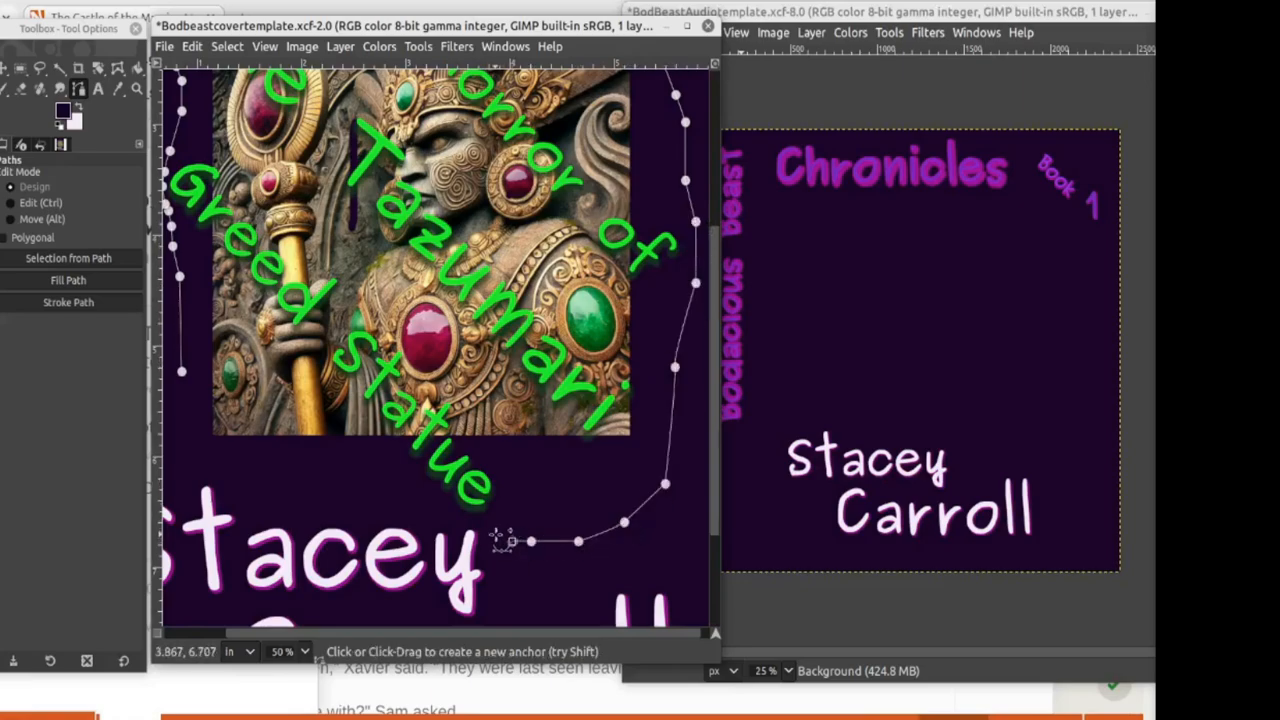
{"action": "left_click", "coordinate": [490, 528]}
{"action": "left_click", "coordinate": [478, 524]}
{"action": "left_click", "coordinate": [466, 520]}
{"action": "left_click", "coordinate": [456, 519]}
{"action": "left_click", "coordinate": [446, 519]}
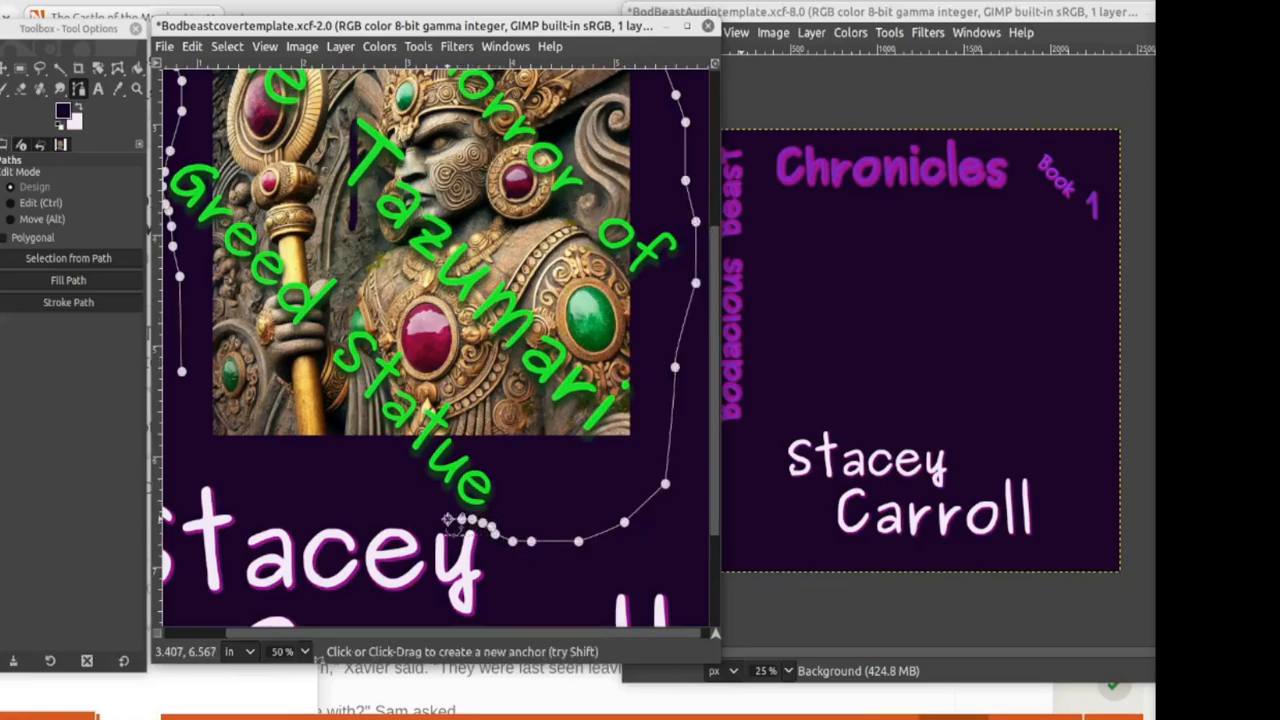
{"action": "left_click", "coordinate": [402, 519]}
{"action": "left_click", "coordinate": [355, 515]}
{"action": "left_click", "coordinate": [318, 506]}
{"action": "left_click", "coordinate": [280, 492]}
{"action": "left_click", "coordinate": [256, 483]}
{"action": "left_click", "coordinate": [217, 467]}
{"action": "left_click", "coordinate": [202, 462]}
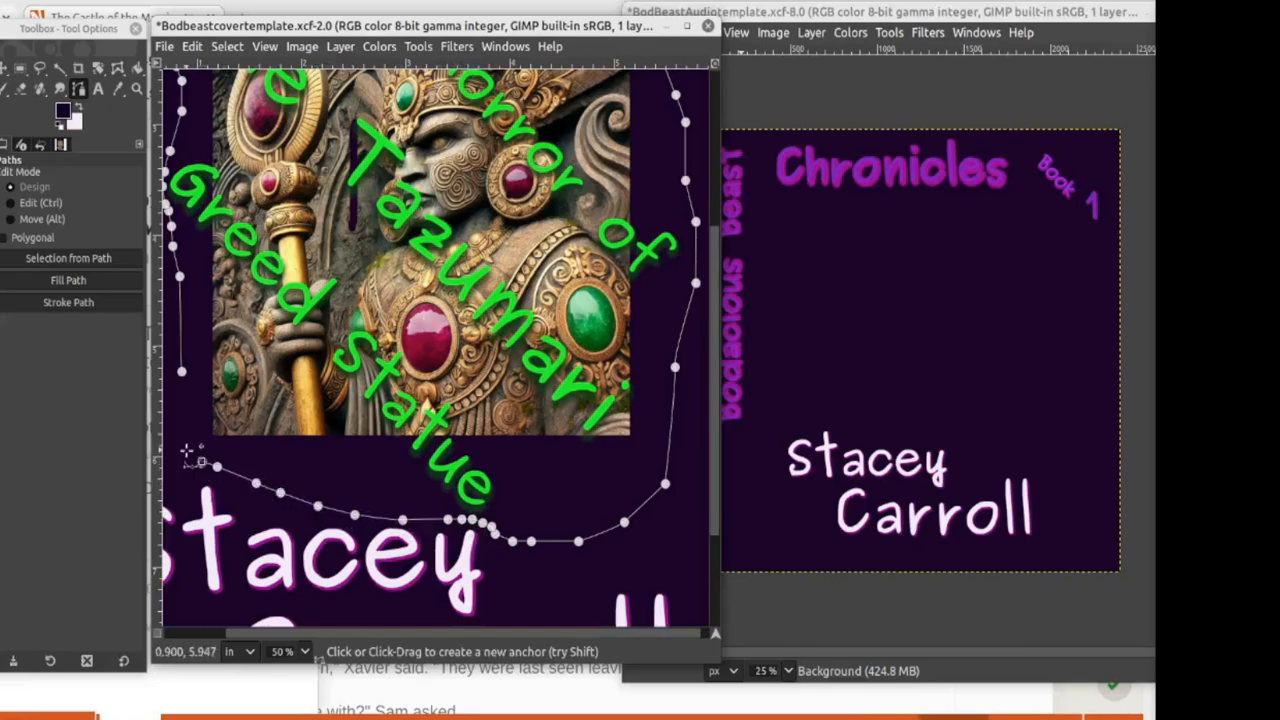
{"action": "left_click", "coordinate": [187, 451]}
{"action": "left_click", "coordinate": [182, 436]}
{"action": "left_click", "coordinate": [178, 417]}
{"action": "left_click", "coordinate": [178, 404]}
Step: Convert the path to a selection, zoom out to the whole cover, and copy it
{"action": "left_click", "coordinate": [88, 262]}
{"action": "left_click", "coordinate": [305, 652]}
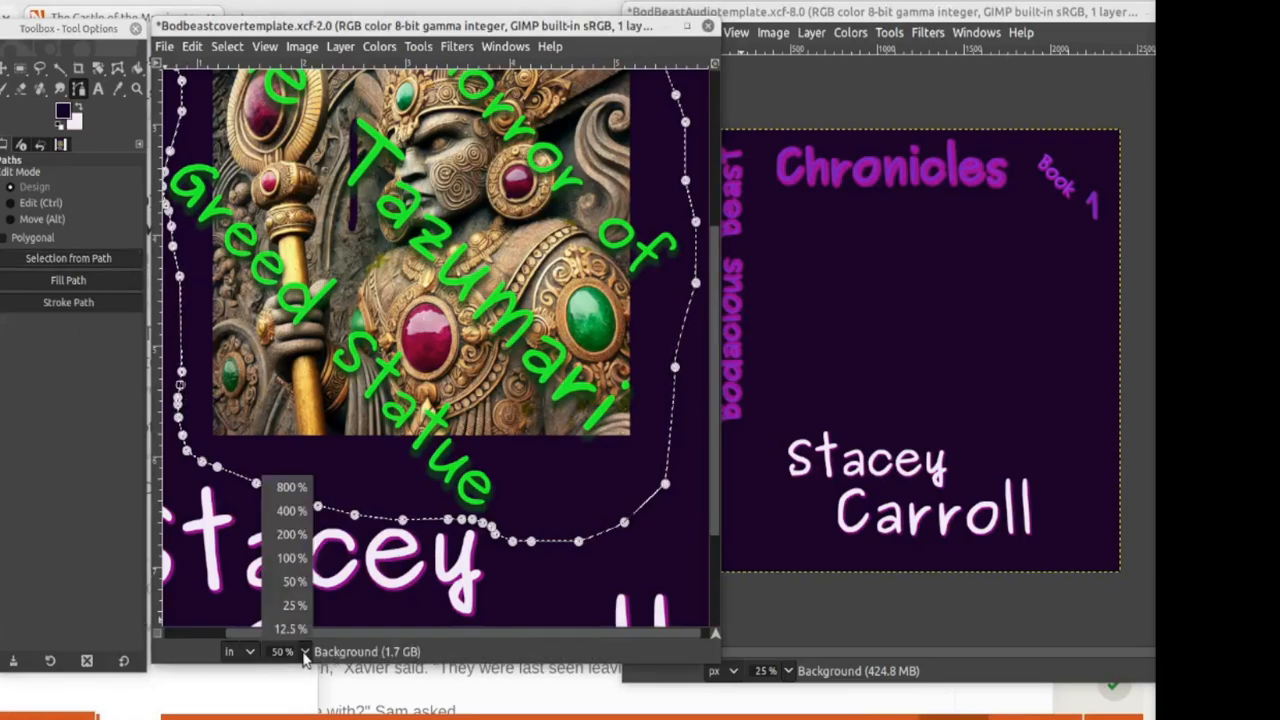
{"action": "left_click", "coordinate": [302, 605]}
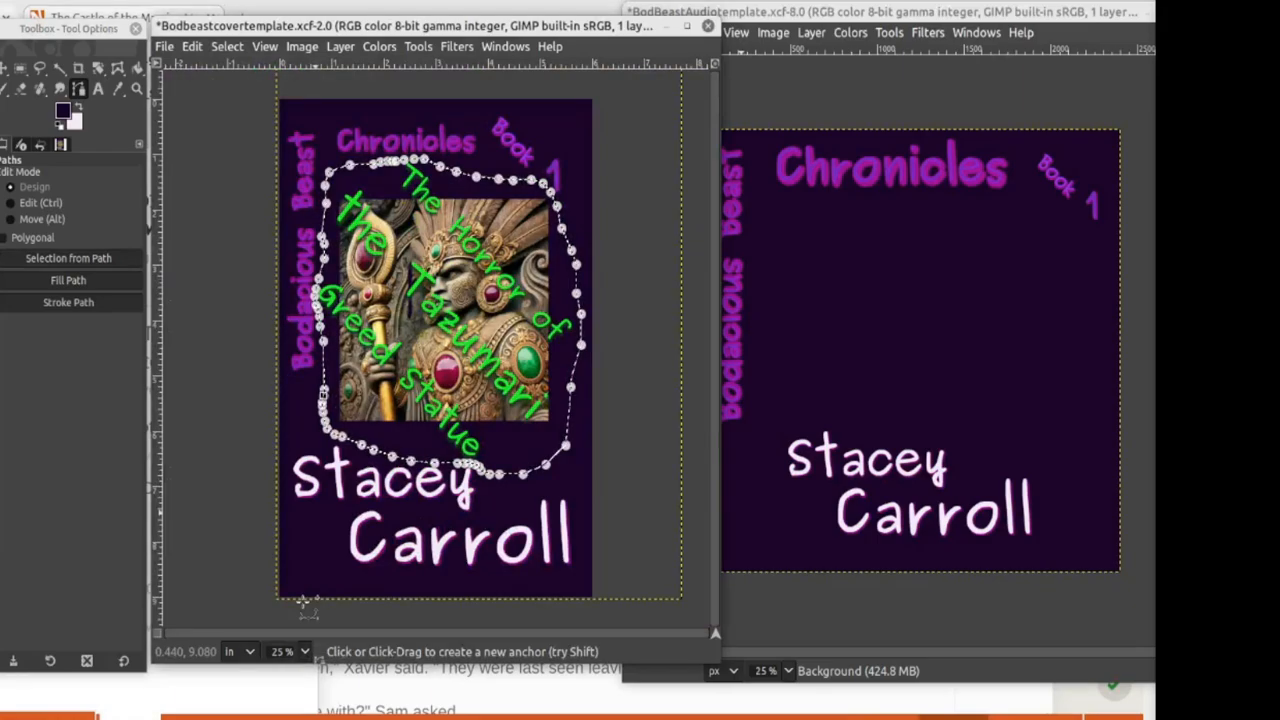
{"action": "key", "text": "ctrl"}
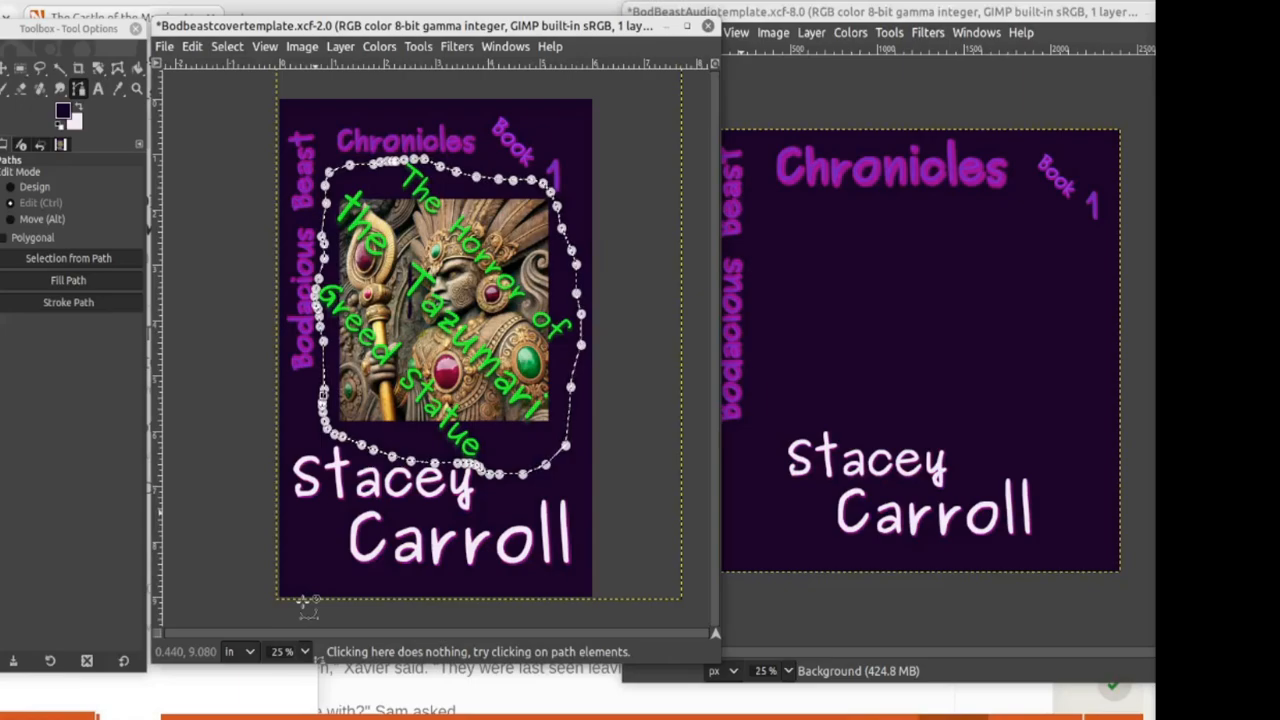
{"action": "key", "text": "ctrl+c"}
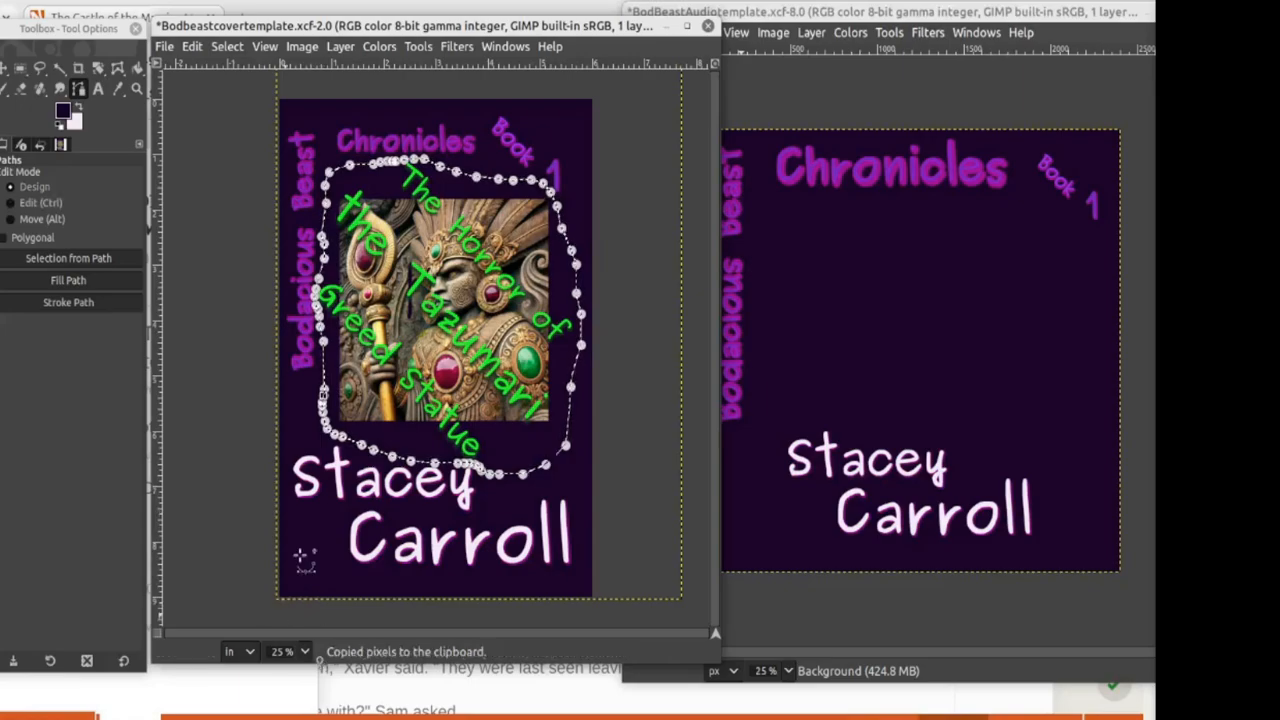
Step: Paste the copied statue into the square audiobook cover, nudge it into place, and open Scale Layer
{"action": "left_click", "coordinate": [19, 70]}
{"action": "left_click", "coordinate": [822, 270]}
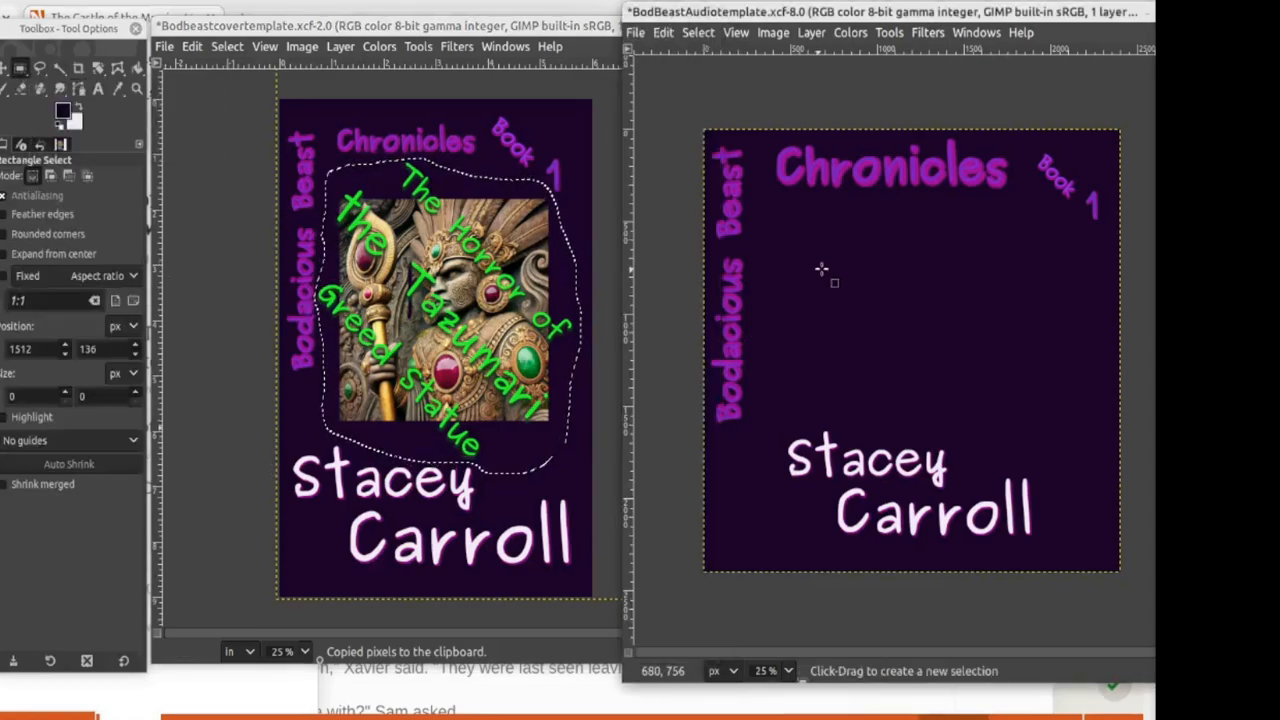
{"action": "key", "text": "ctrl"}
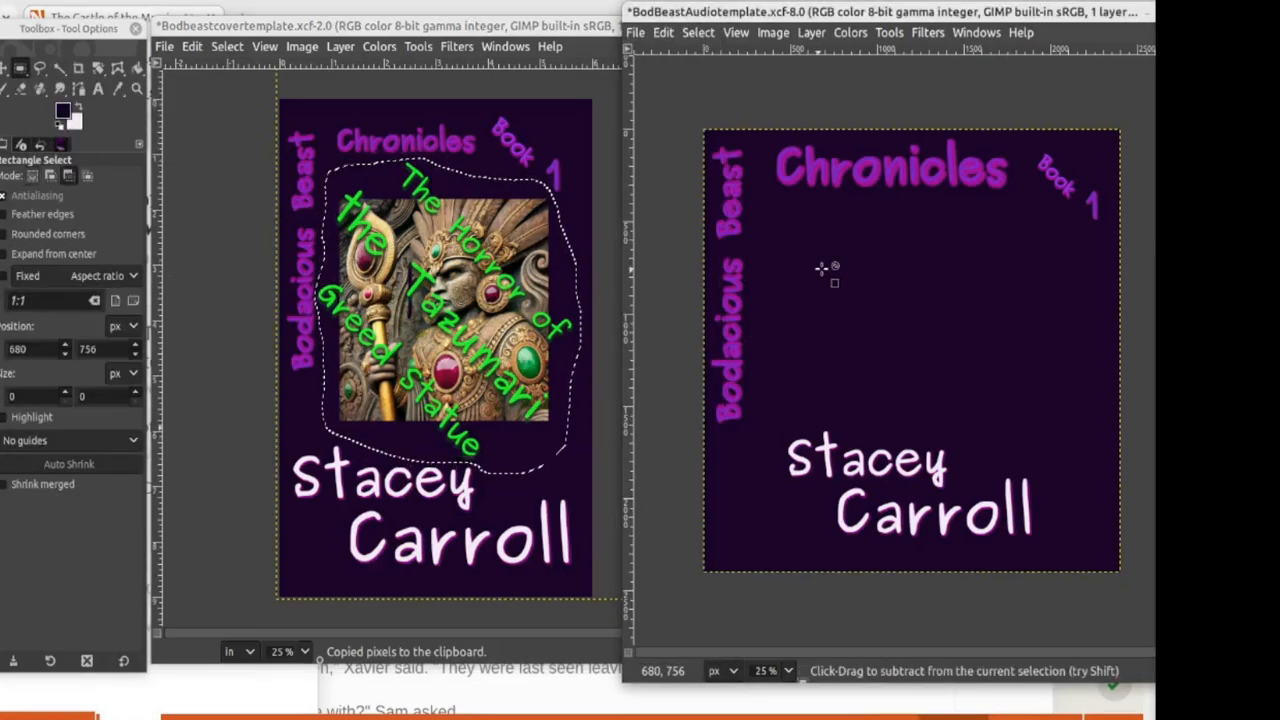
{"action": "key", "text": "ctrl+v"}
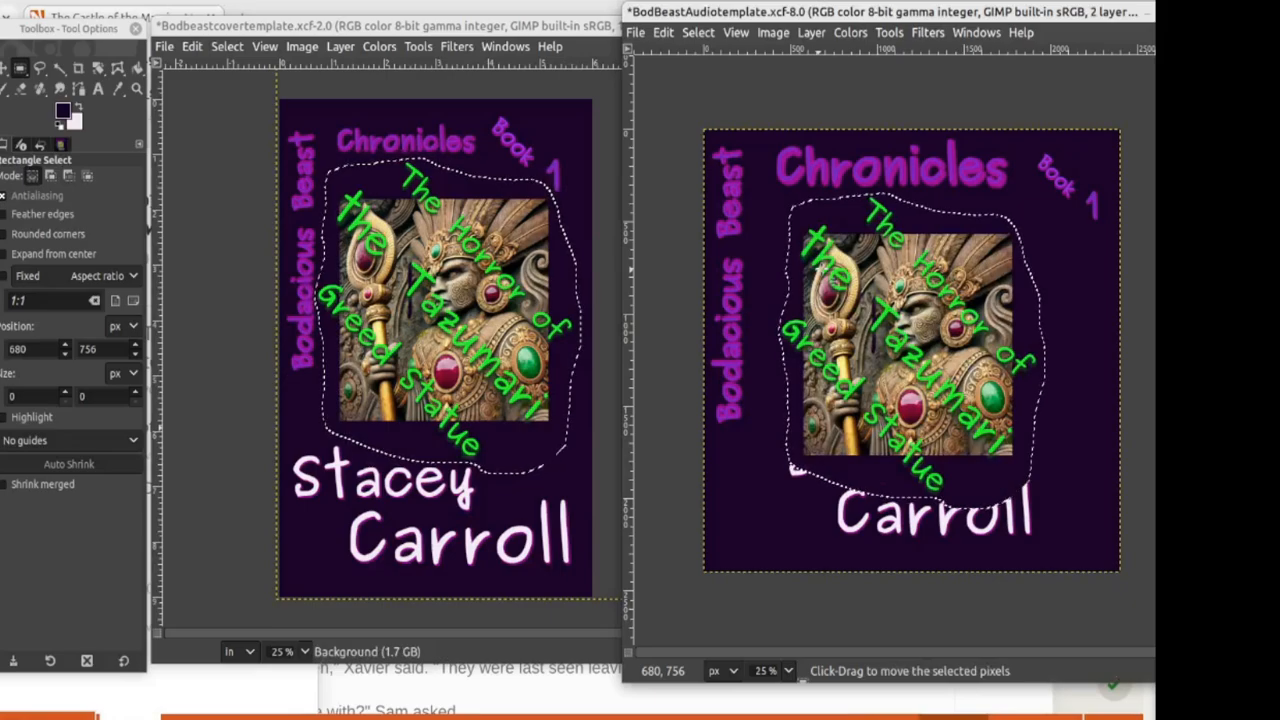
{"action": "mouse_move", "coordinate": [911, 330]}
{"action": "left_mouse_down"}
{"action": "mouse_move", "coordinate": [919, 303]}
{"action": "mouse_move", "coordinate": [919, 342]}
{"action": "left_mouse_up"}
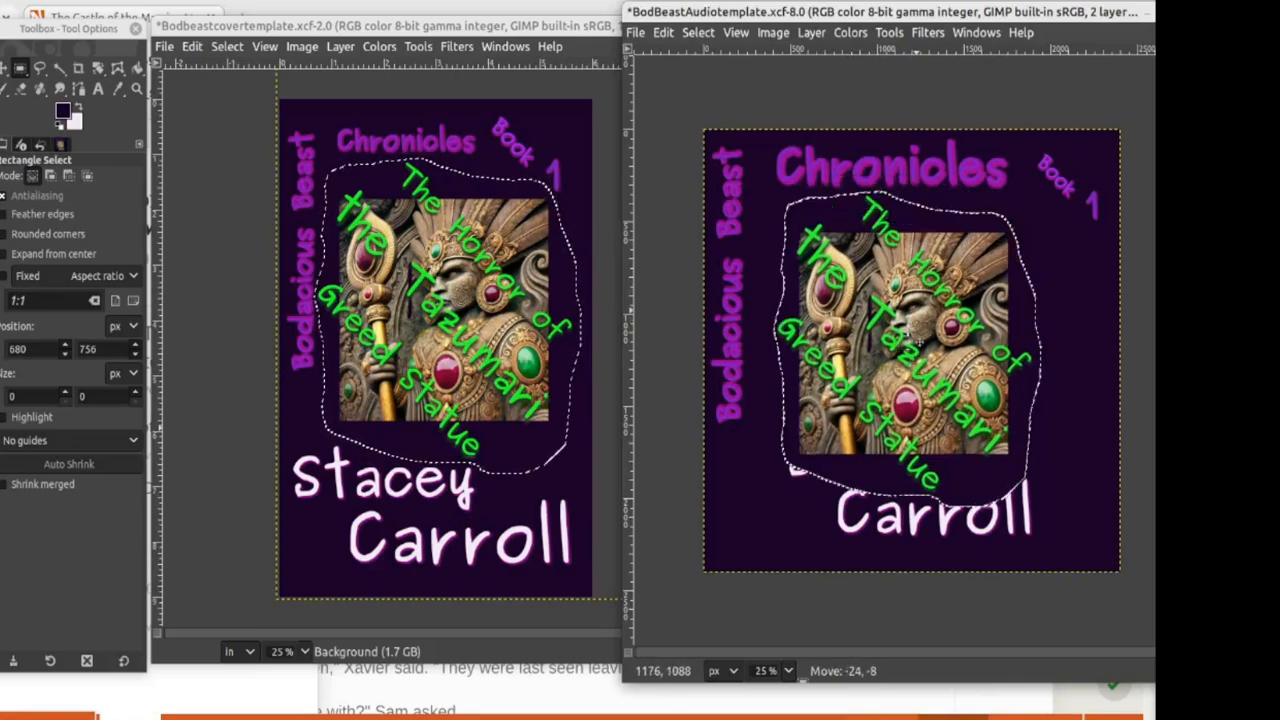
{"action": "left_click_drag", "start_coordinate": [919, 342], "coordinate": [932, 329]}
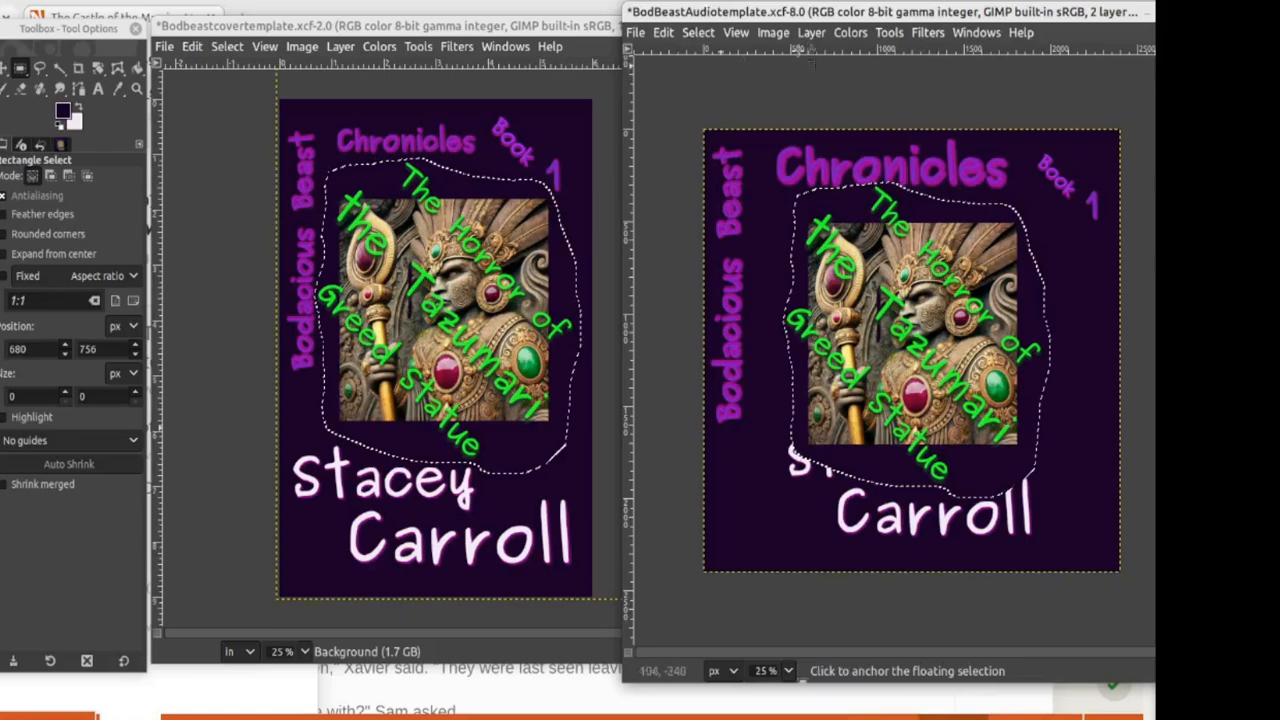
{"action": "left_click", "coordinate": [811, 32]}
{"action": "left_click", "coordinate": [852, 330]}
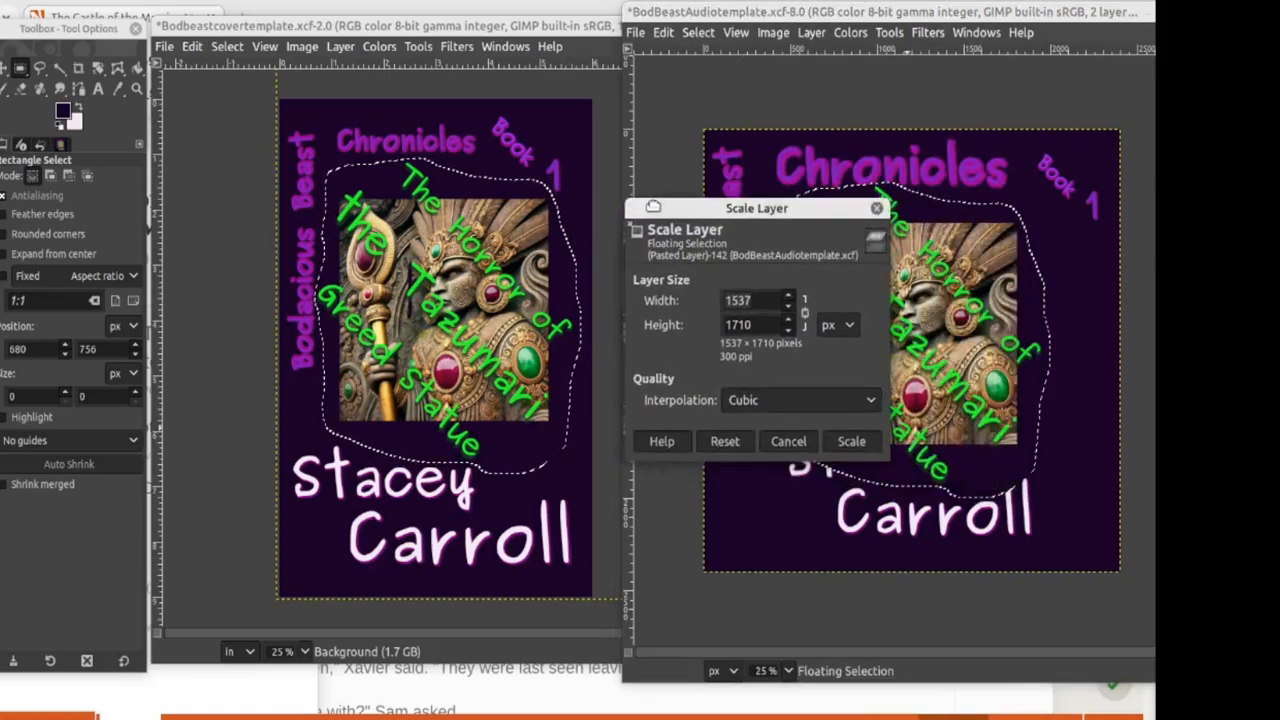
Step: Scale the pasted statue to 1500 px height and move it above the author name
{"action": "key", "text": "Tab"}
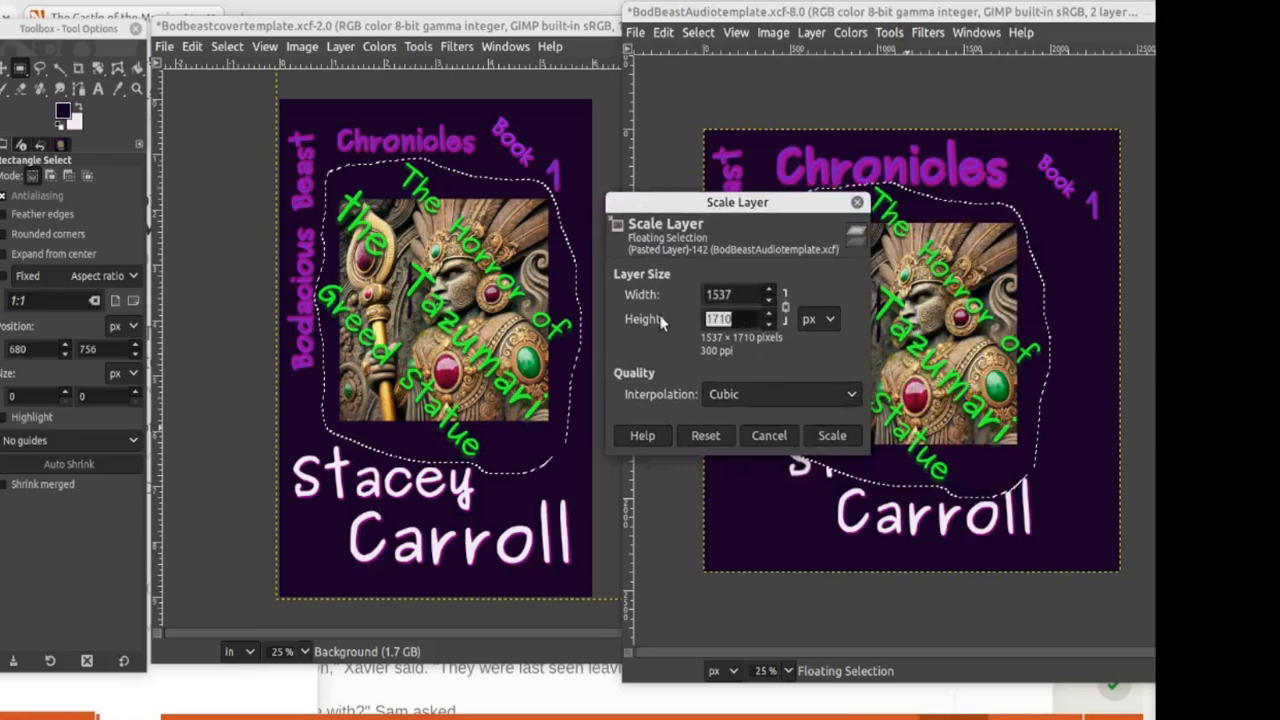
{"action": "type", "text": "1500"}
{"action": "key", "text": "Tab"}
{"action": "left_click", "coordinate": [832, 435]}
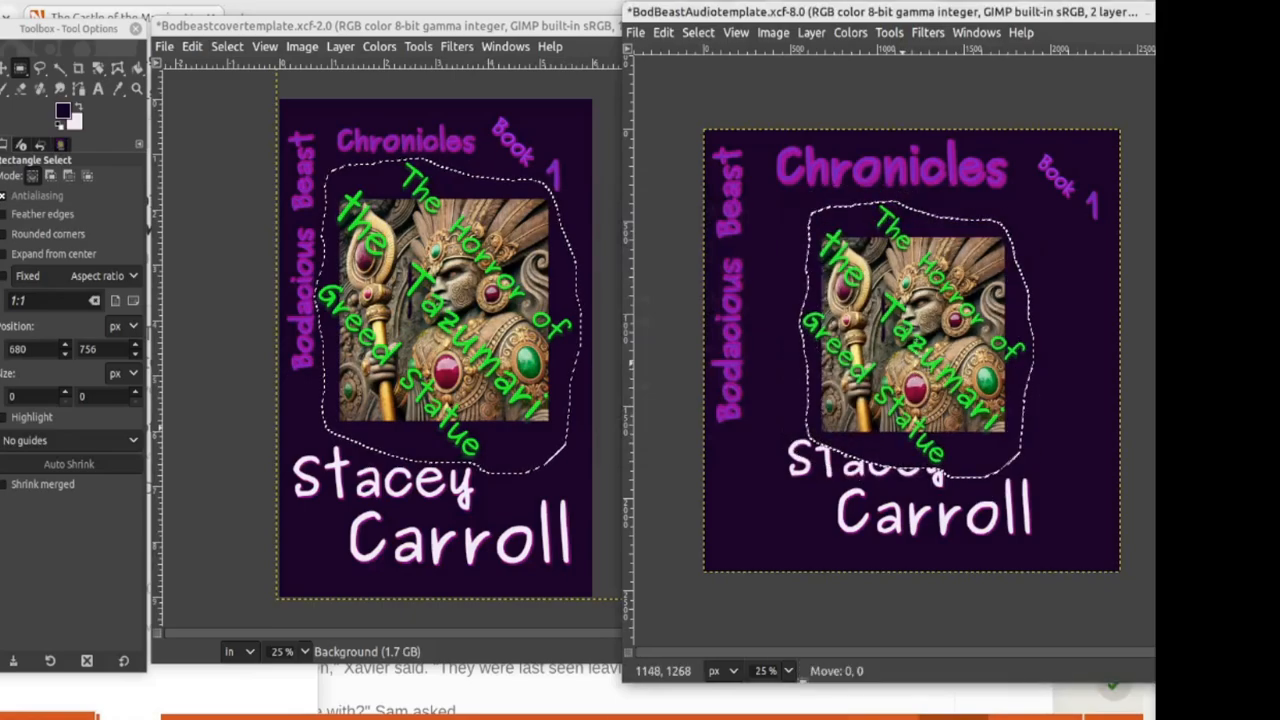
{"action": "left_click_drag", "start_coordinate": [883, 327], "coordinate": [929, 351]}
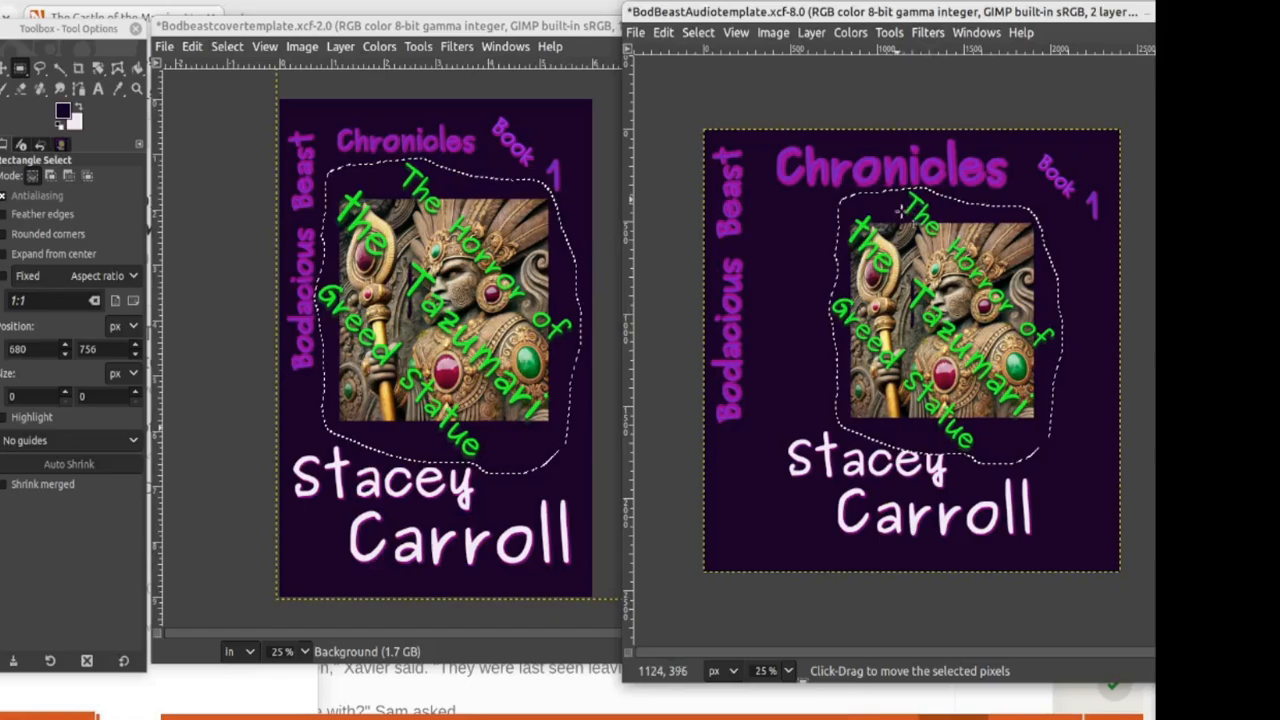
Step: Create a new 2400×2400 image with a transparent fill
{"action": "left_click", "coordinate": [635, 32]}
{"action": "left_click", "coordinate": [641, 52]}
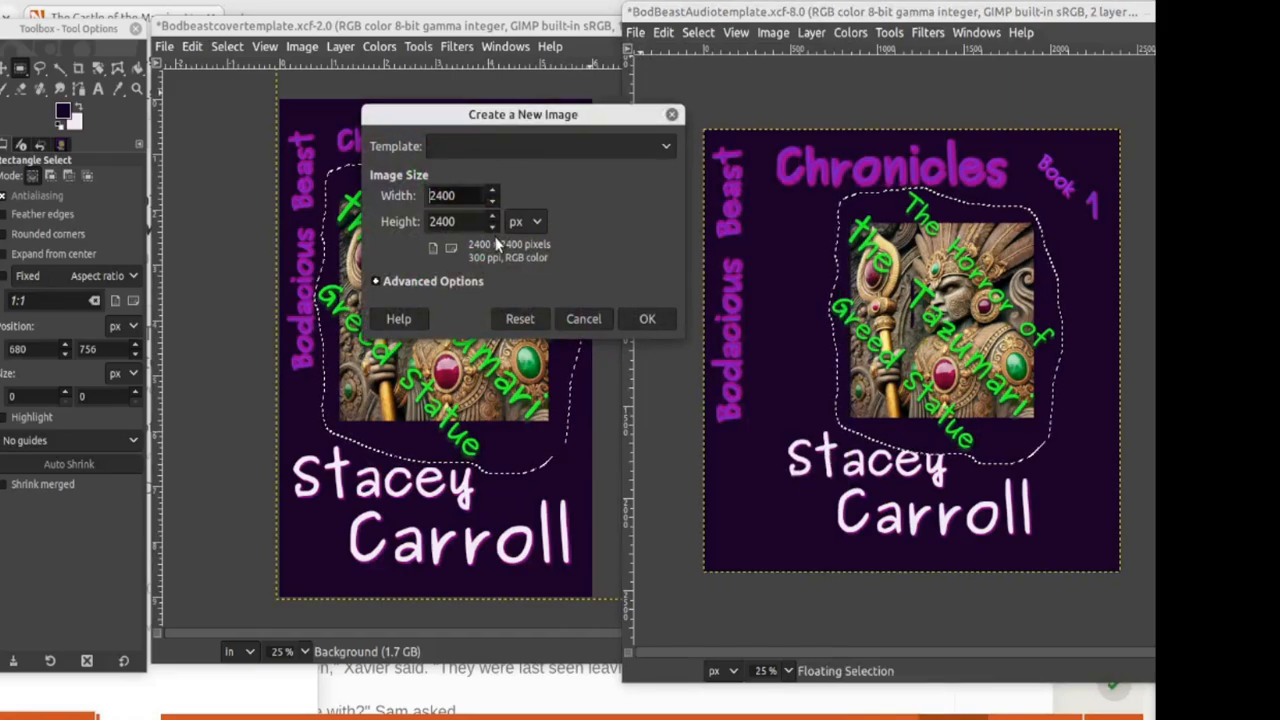
{"action": "left_click", "coordinate": [377, 282]}
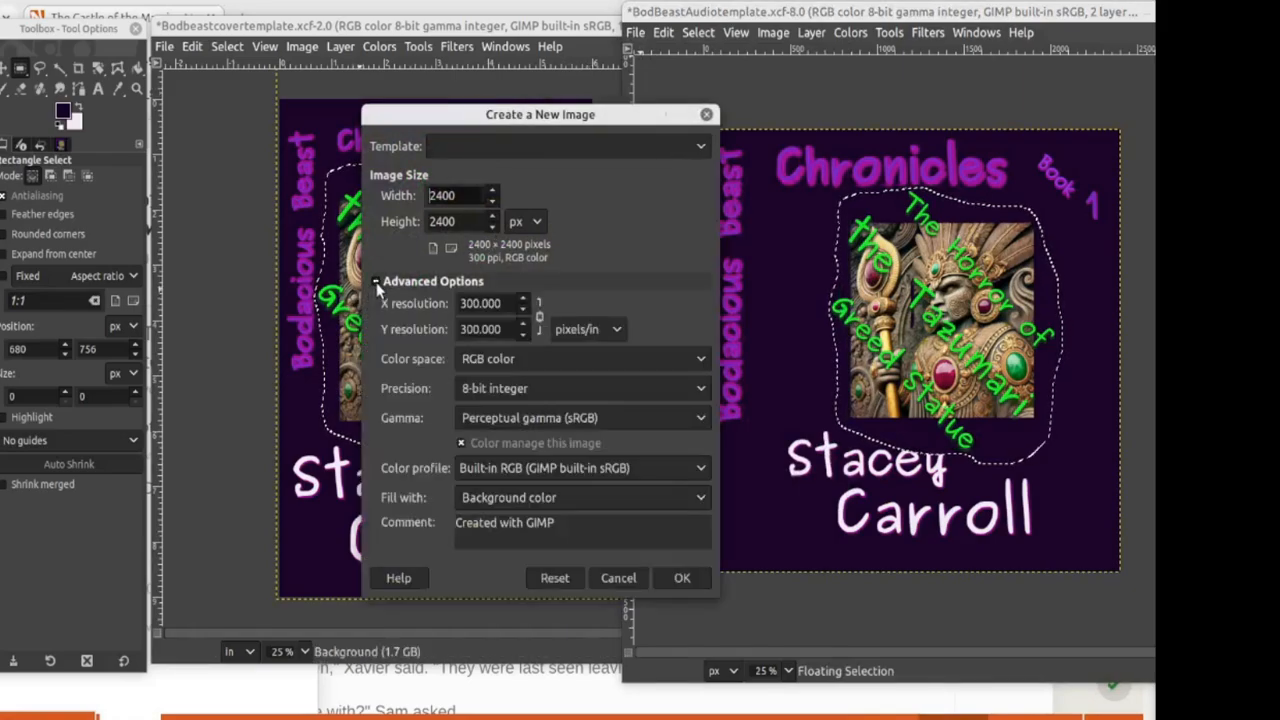
{"action": "left_click", "coordinate": [525, 497]}
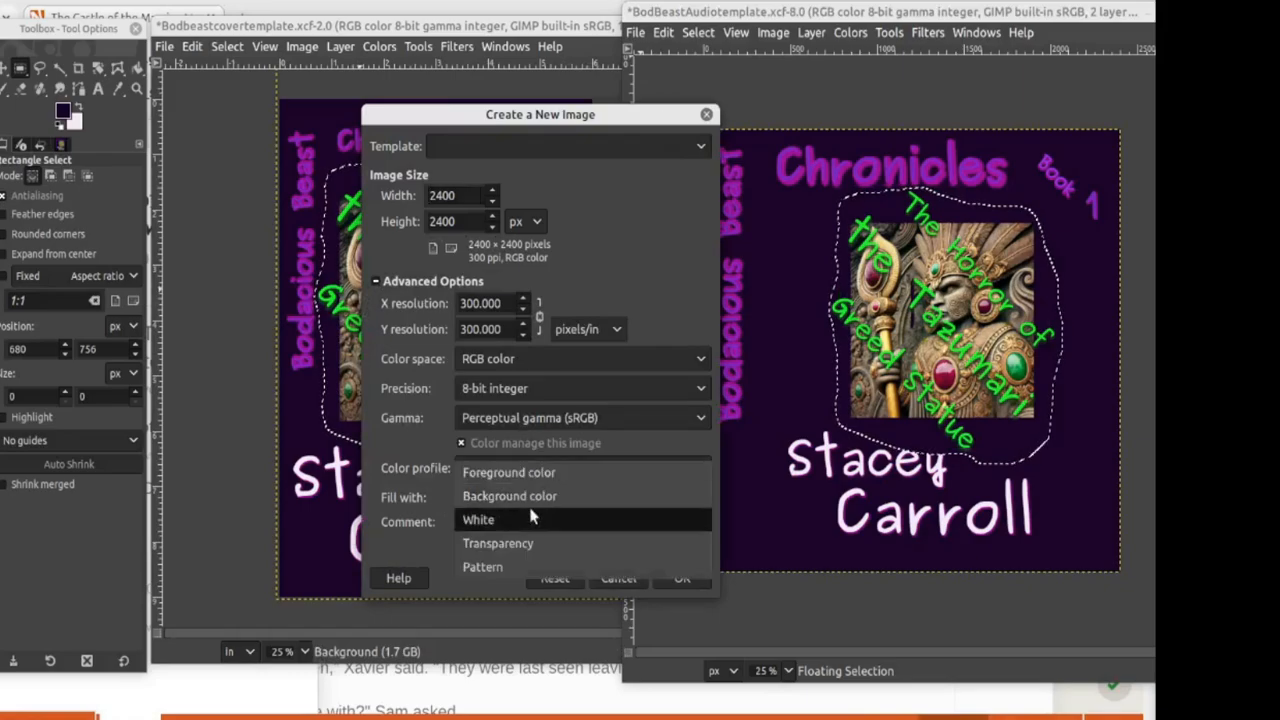
{"action": "left_click", "coordinate": [505, 543]}
{"action": "left_click", "coordinate": [681, 578]}
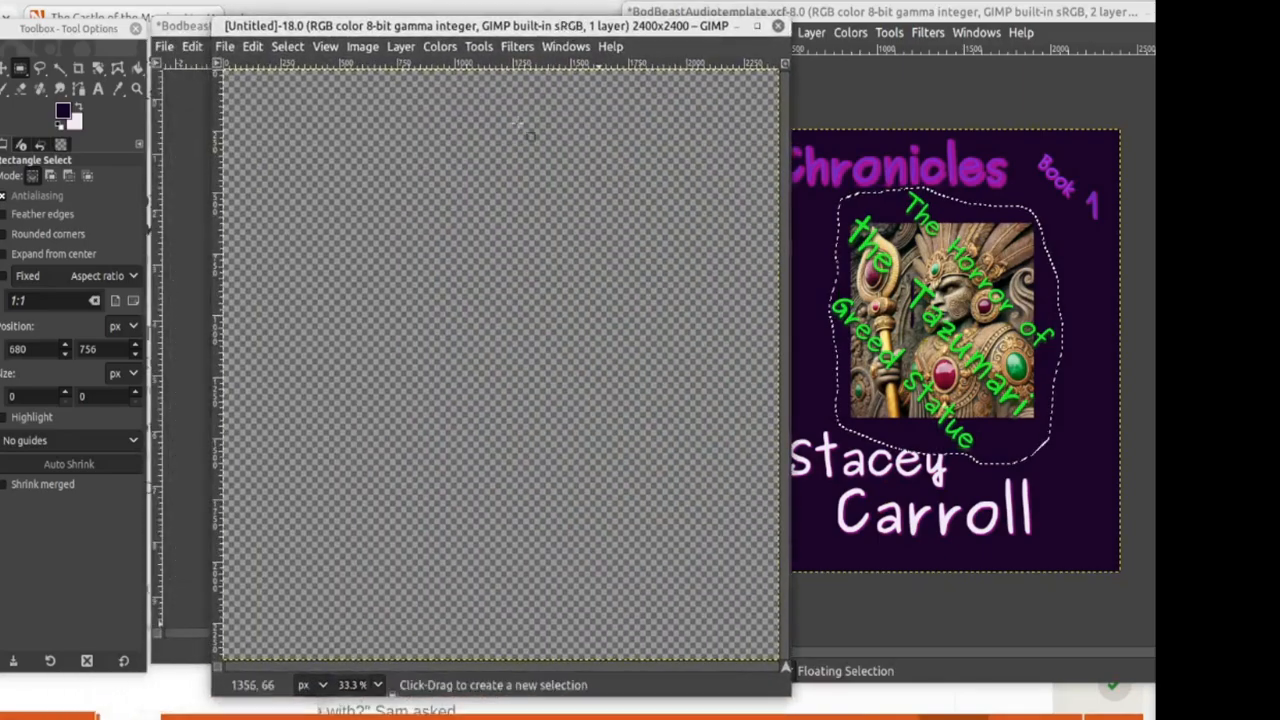
Step: Paste the statue artwork onto the new canvas, undo the stray paste on the cover, and return
{"action": "key", "text": "ctrl"}
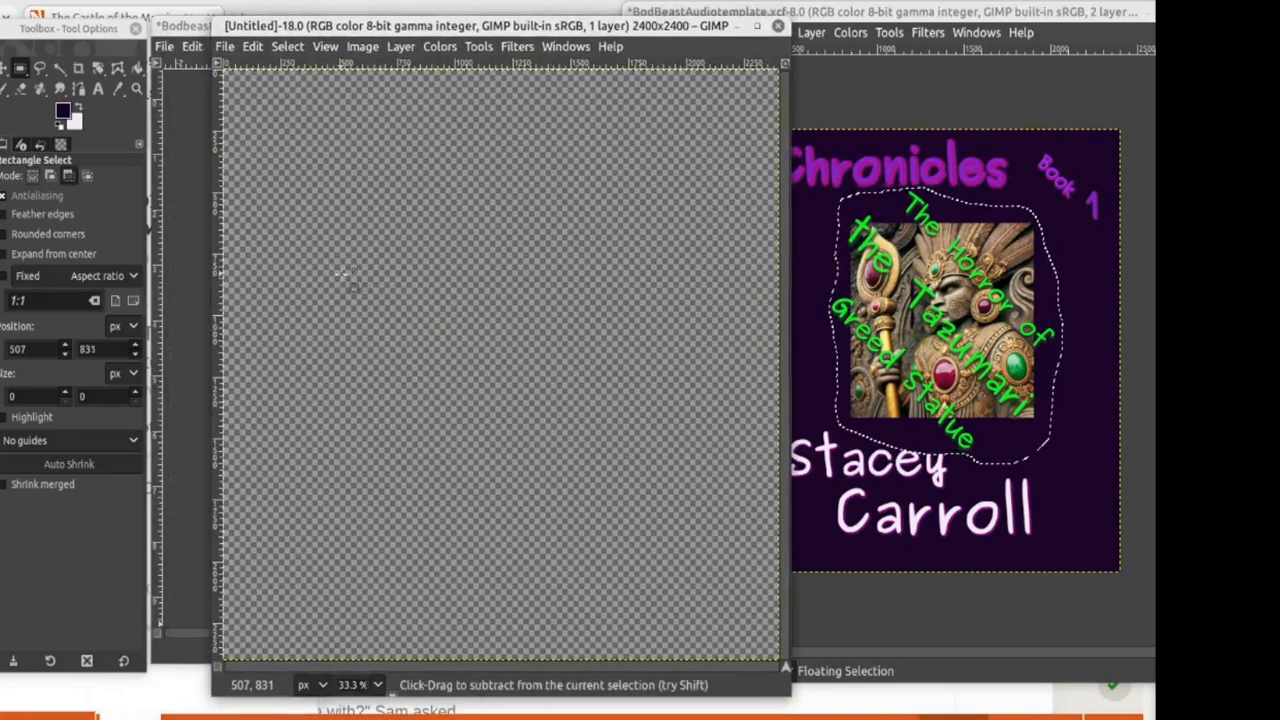
{"action": "key", "text": "ctrl+v"}
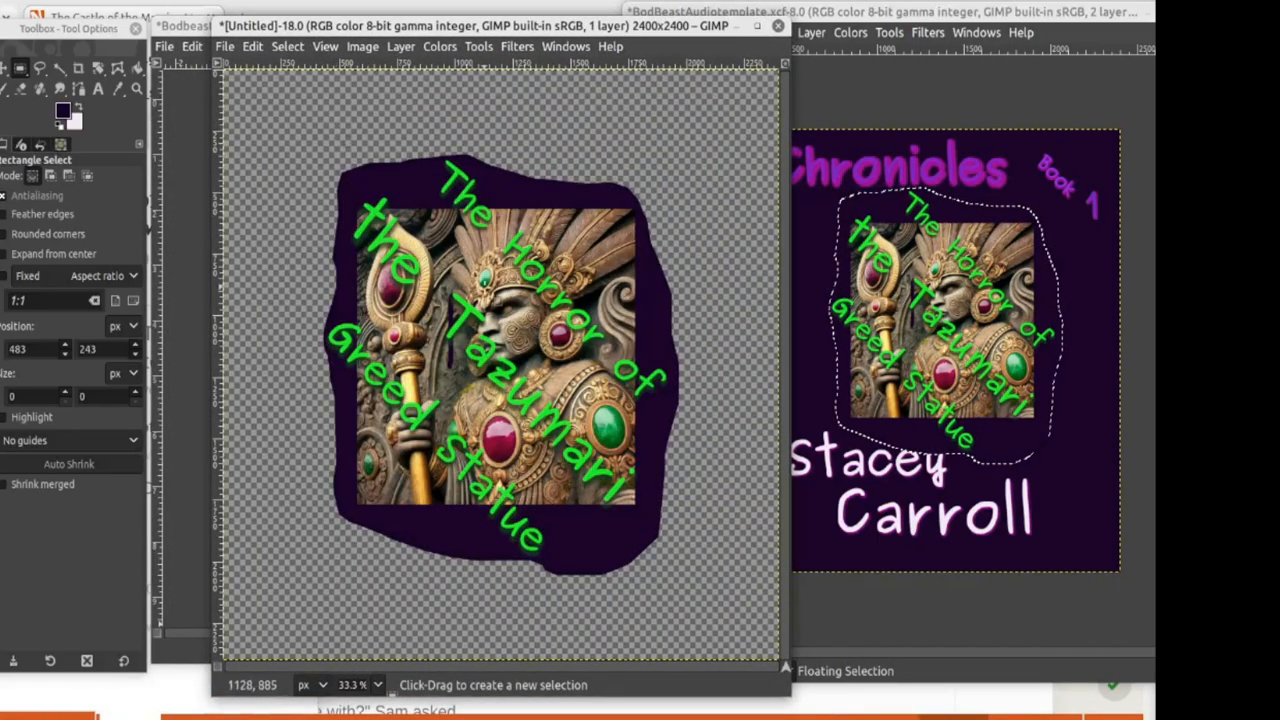
{"action": "left_click", "coordinate": [919, 115]}
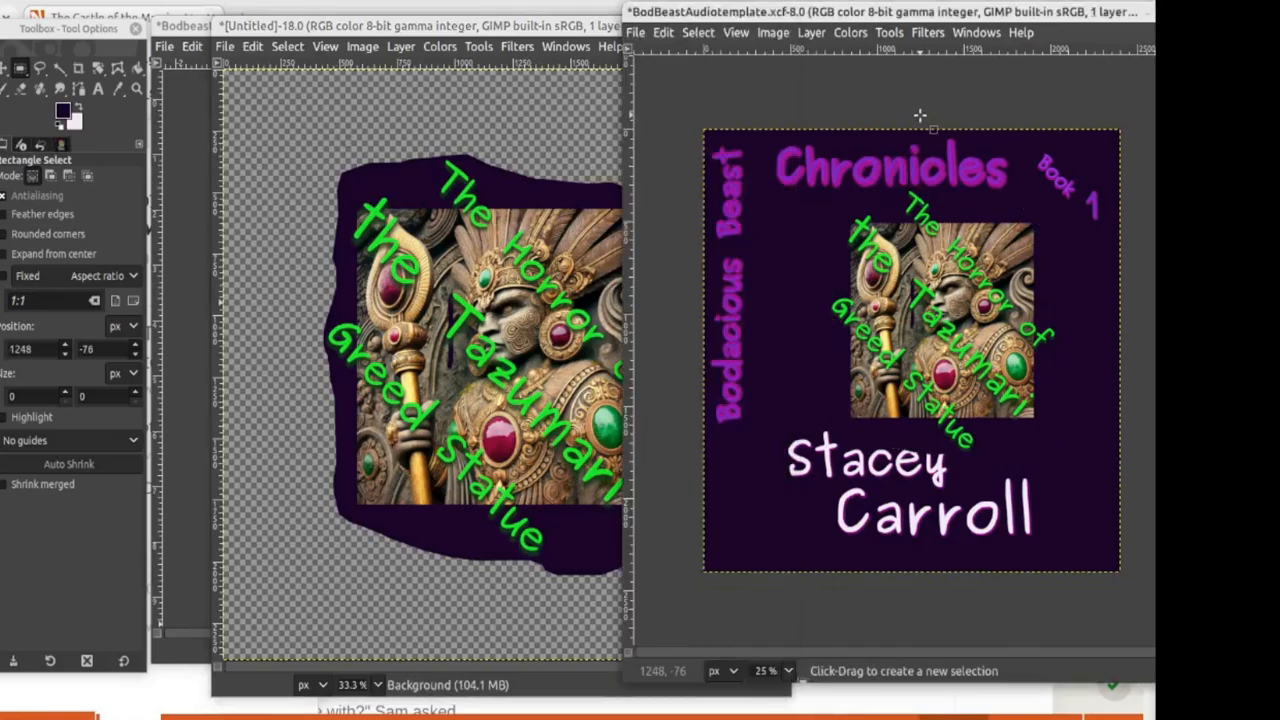
{"action": "key", "text": "ctrl+v"}
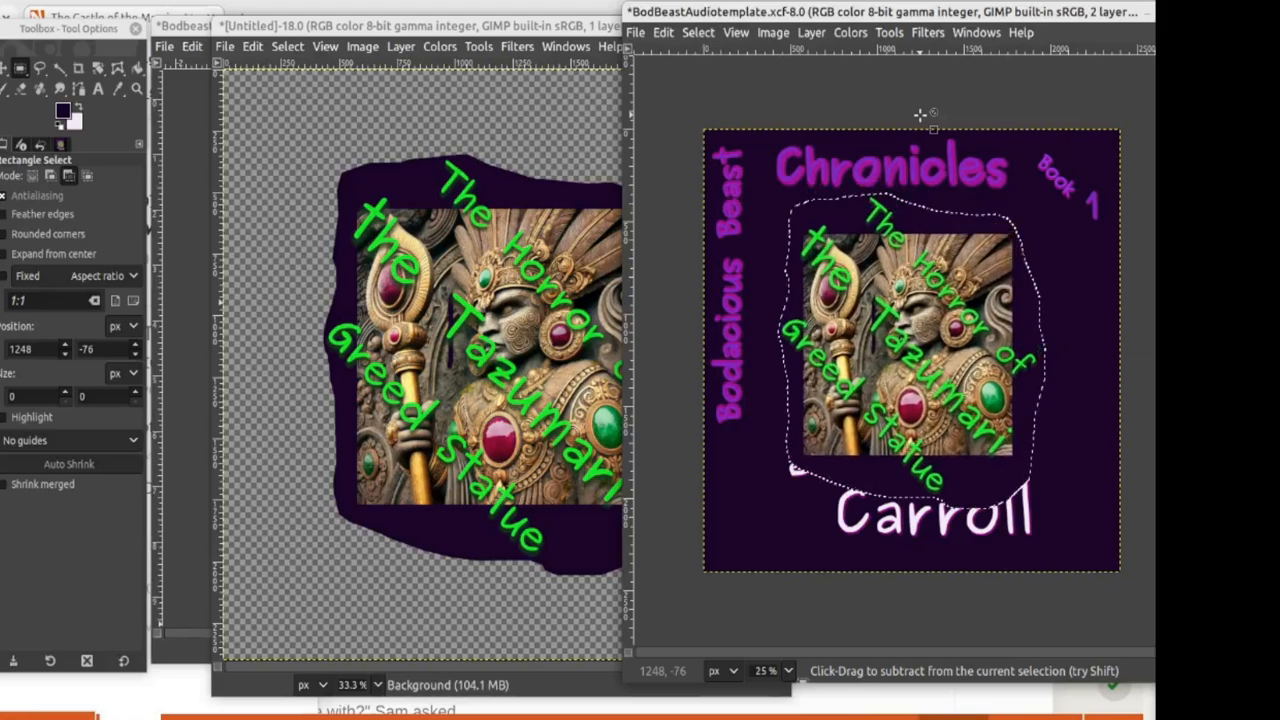
{"action": "key", "text": "ctrl+z"}
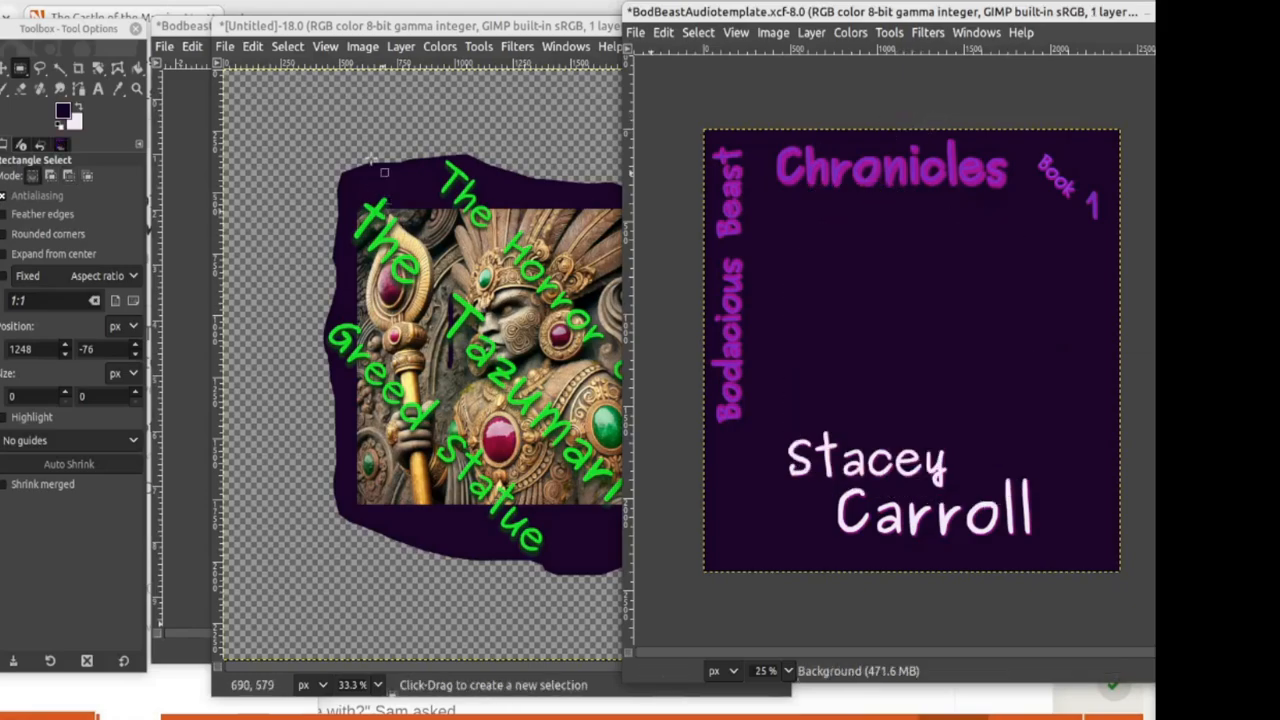
{"action": "left_click", "coordinate": [341, 100]}
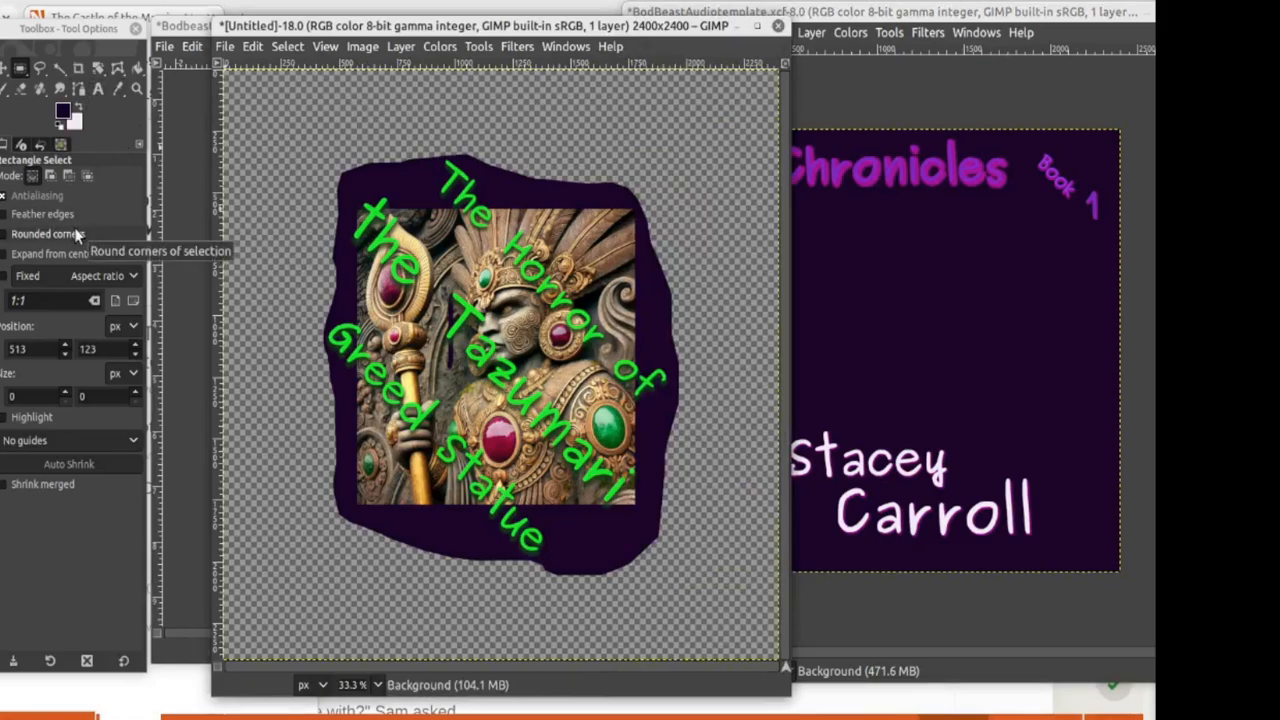
Step: With the Eraser, rough up the border's lower-left, lower-right, top and upper-right edges
{"action": "left_click", "coordinate": [21, 94]}
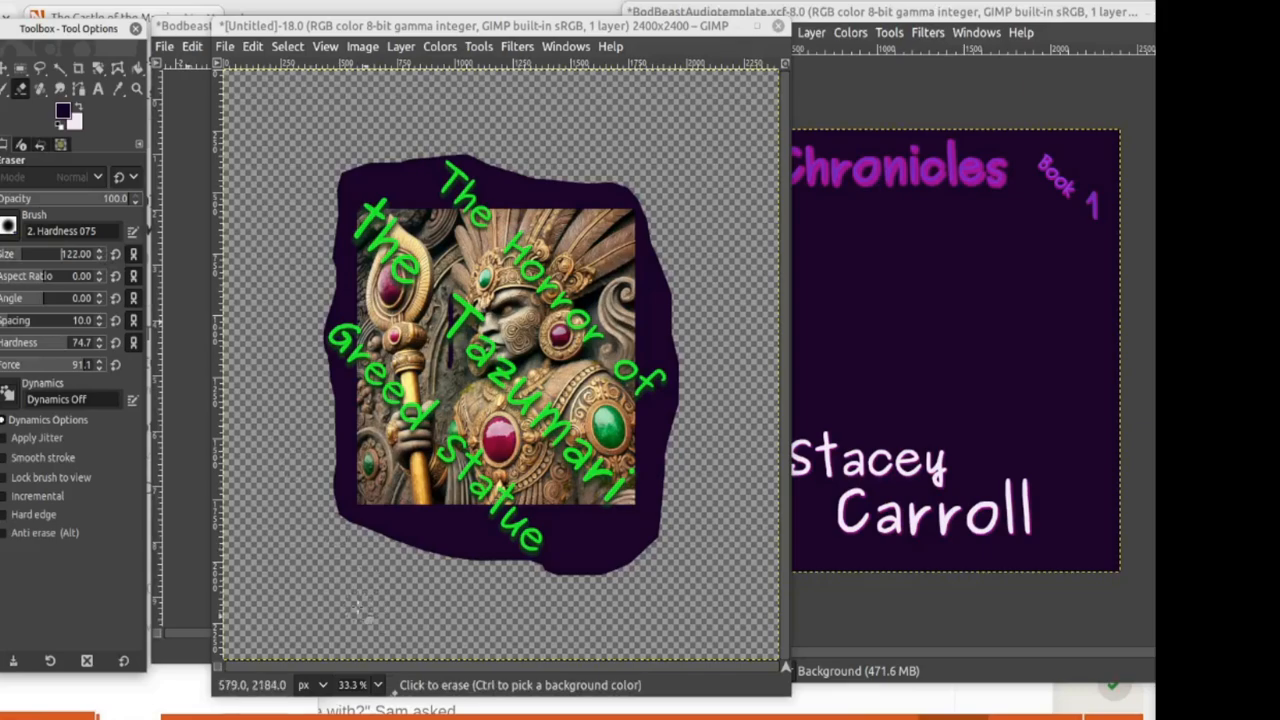
{"action": "mouse_move", "coordinate": [385, 530]}
{"action": "left_mouse_down"}
{"action": "mouse_move", "coordinate": [475, 552]}
{"action": "mouse_move", "coordinate": [438, 555]}
{"action": "mouse_move", "coordinate": [407, 526]}
{"action": "mouse_move", "coordinate": [348, 526]}
{"action": "mouse_move", "coordinate": [419, 543]}
{"action": "mouse_move", "coordinate": [465, 532]}
{"action": "mouse_move", "coordinate": [543, 581]}
{"action": "mouse_move", "coordinate": [570, 532]}
{"action": "mouse_move", "coordinate": [662, 539]}
{"action": "mouse_move", "coordinate": [589, 566]}
{"action": "mouse_move", "coordinate": [625, 563]}
{"action": "mouse_move", "coordinate": [573, 574]}
{"action": "left_mouse_up"}
{"action": "left_click_drag", "start_coordinate": [638, 540], "coordinate": [671, 505]}
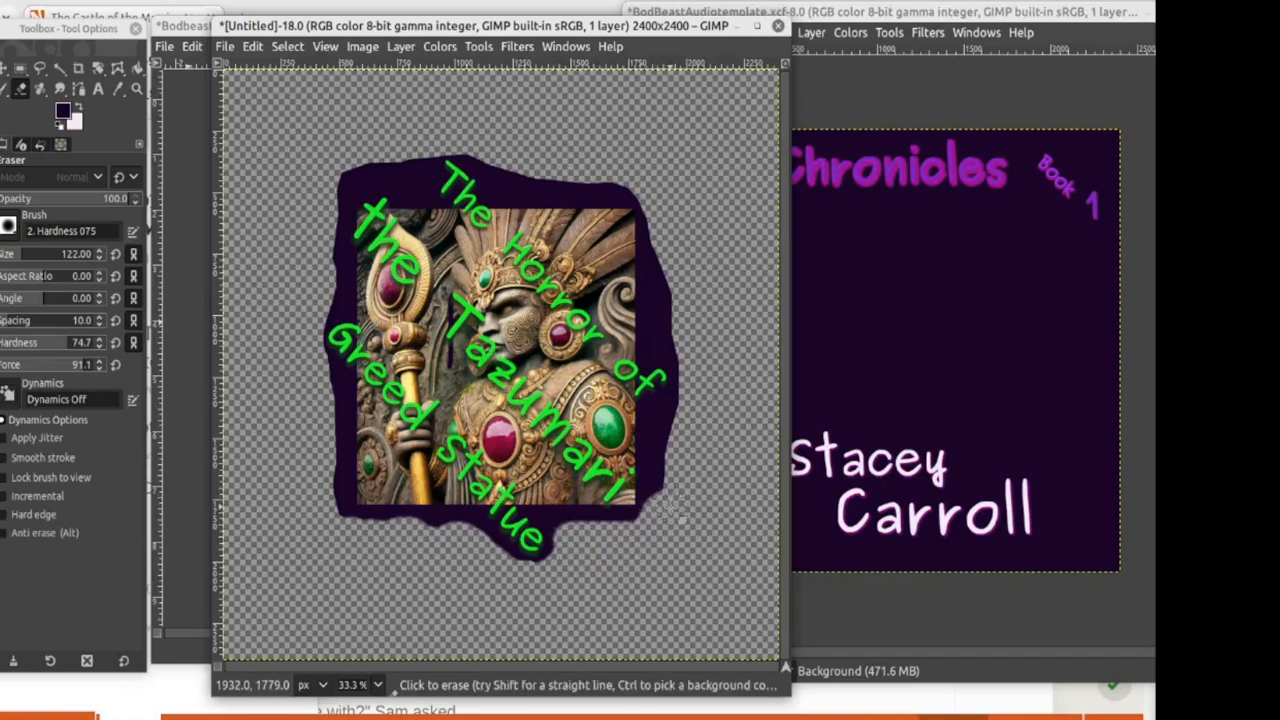
{"action": "mouse_move", "coordinate": [428, 148]}
{"action": "left_mouse_down"}
{"action": "mouse_move", "coordinate": [417, 173]}
{"action": "mouse_move", "coordinate": [326, 183]}
{"action": "left_mouse_up"}
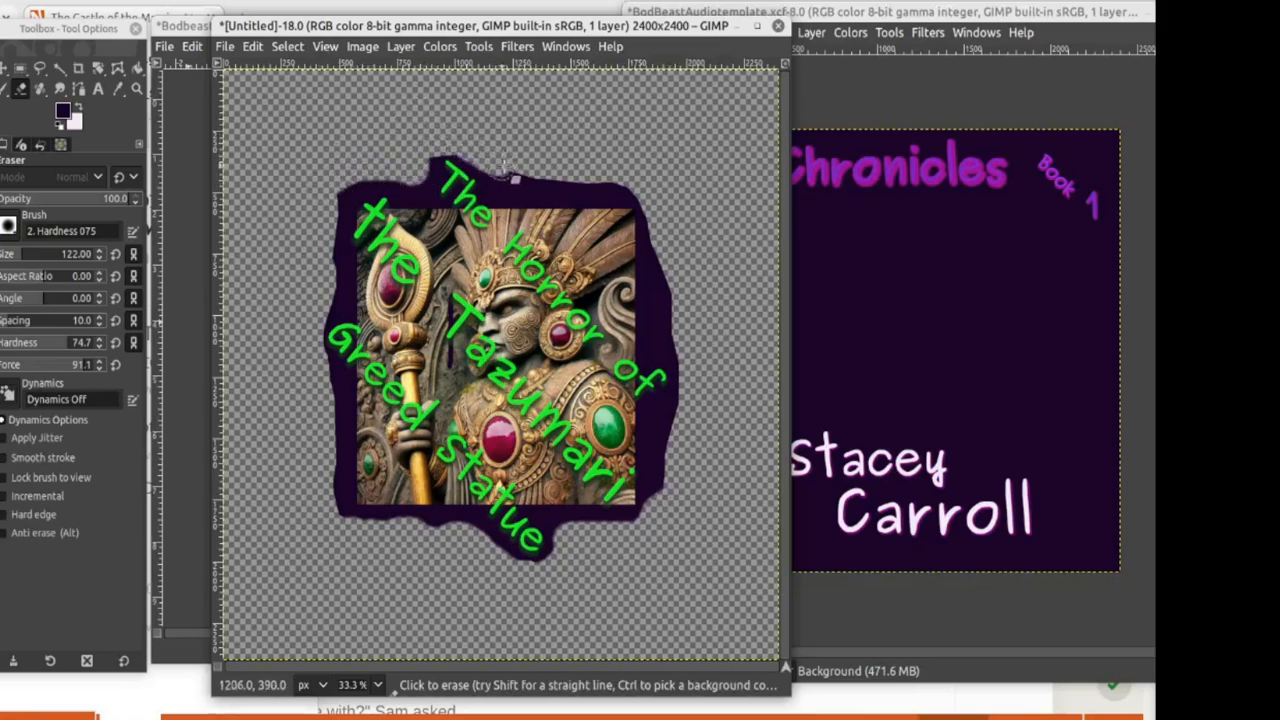
{"action": "mouse_move", "coordinate": [622, 178]}
{"action": "left_mouse_down"}
{"action": "mouse_move", "coordinate": [656, 190]}
{"action": "mouse_move", "coordinate": [683, 325]}
{"action": "left_mouse_up"}
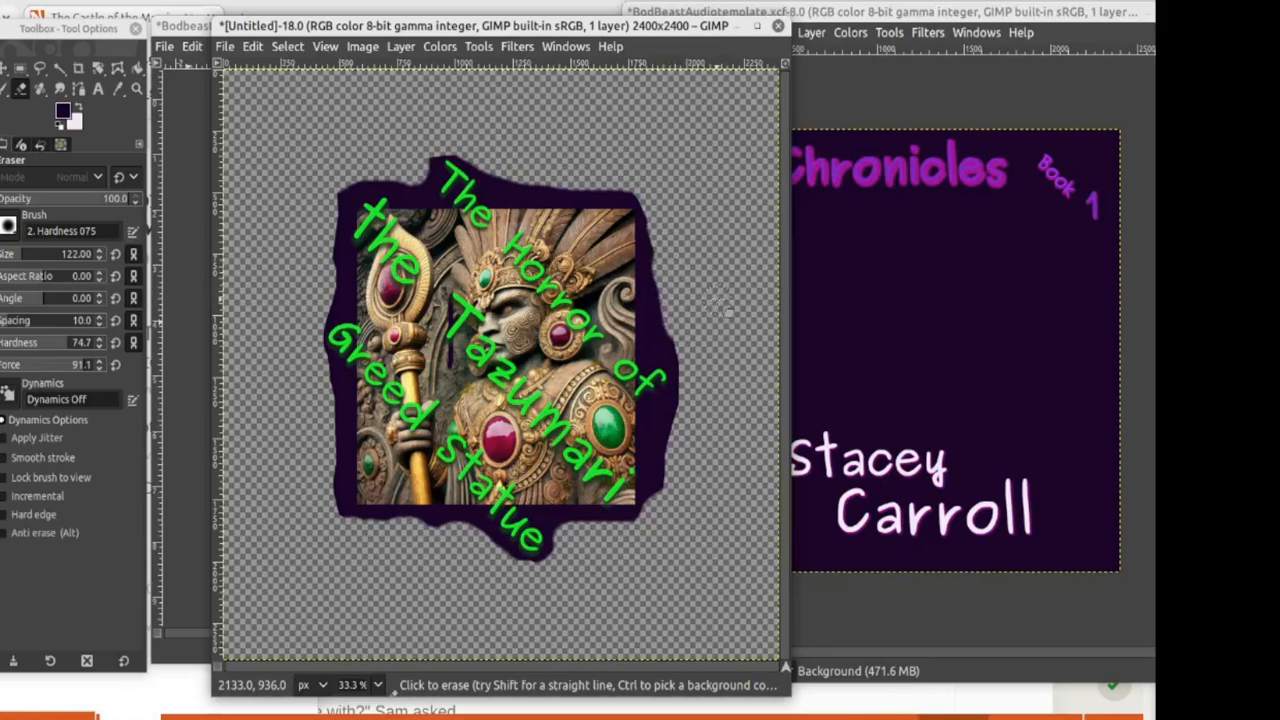
Step: Raise eraser hardness to 100 and trim the border's top-left, top, right and lower-right edges
{"action": "left_click", "coordinate": [100, 338]}
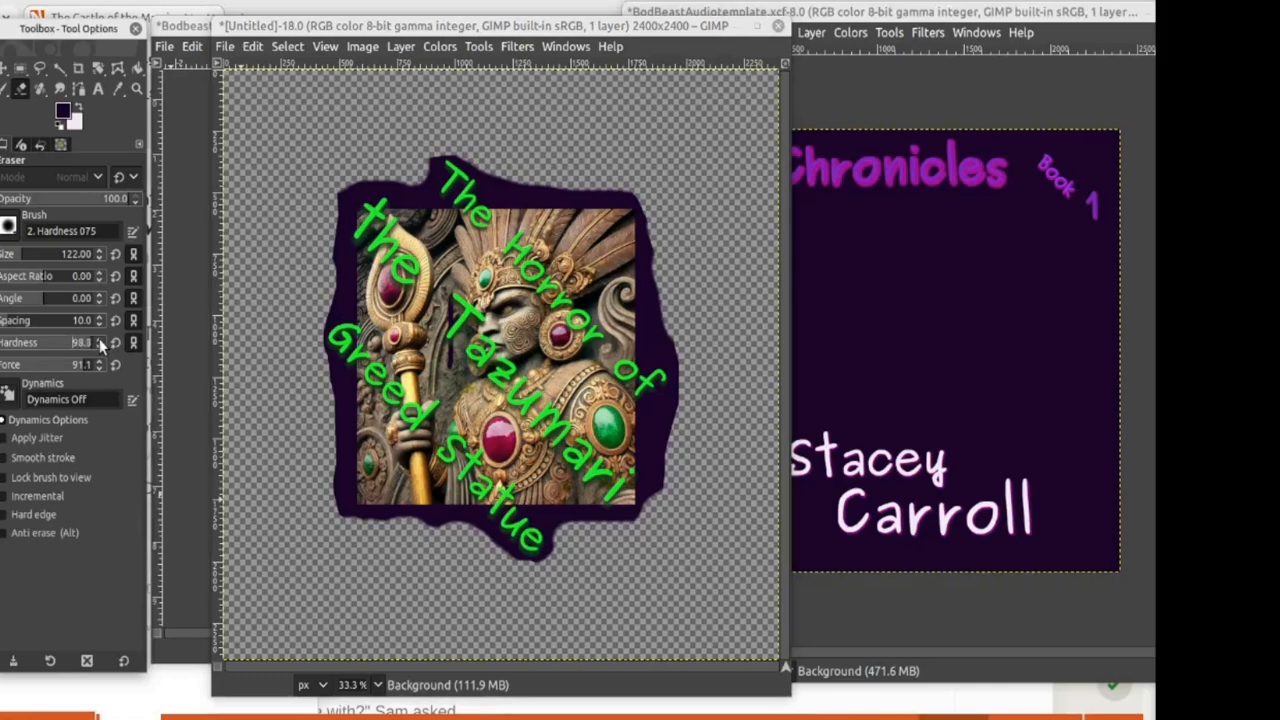
{"action": "left_click", "coordinate": [99, 340]}
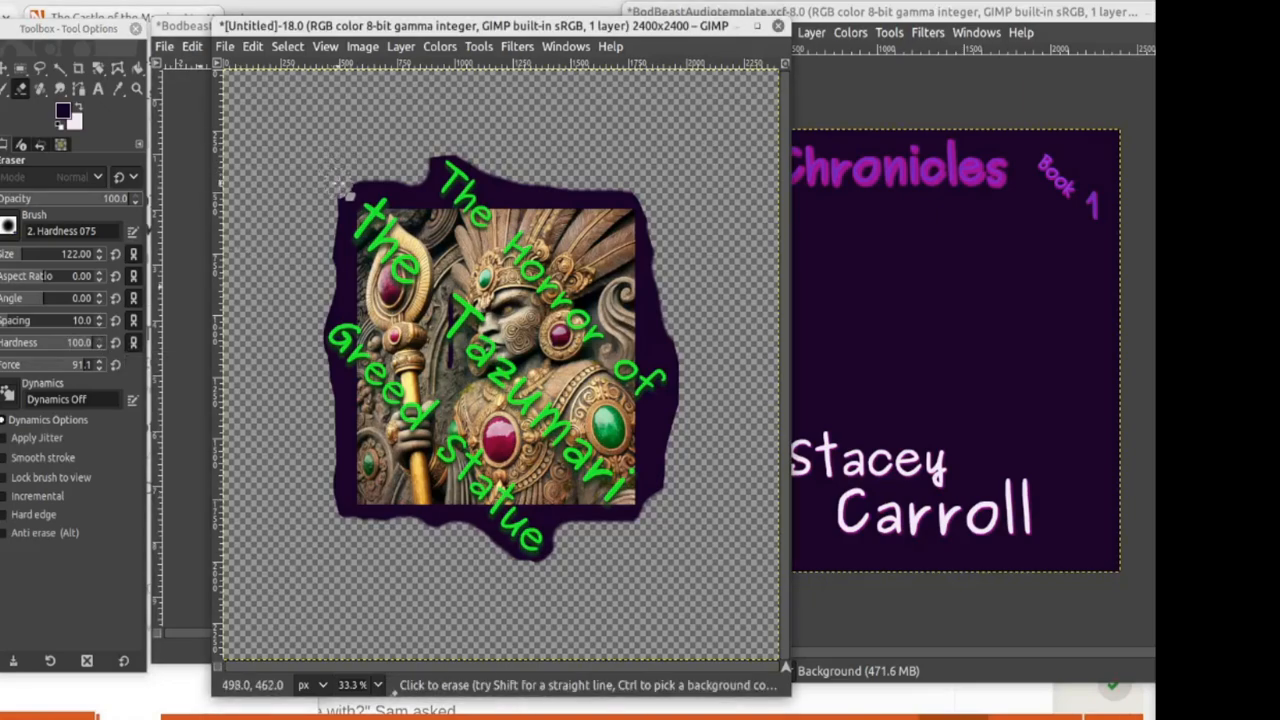
{"action": "mouse_move", "coordinate": [345, 188]}
{"action": "left_mouse_down"}
{"action": "mouse_move", "coordinate": [415, 176]}
{"action": "mouse_move", "coordinate": [420, 156]}
{"action": "left_mouse_up"}
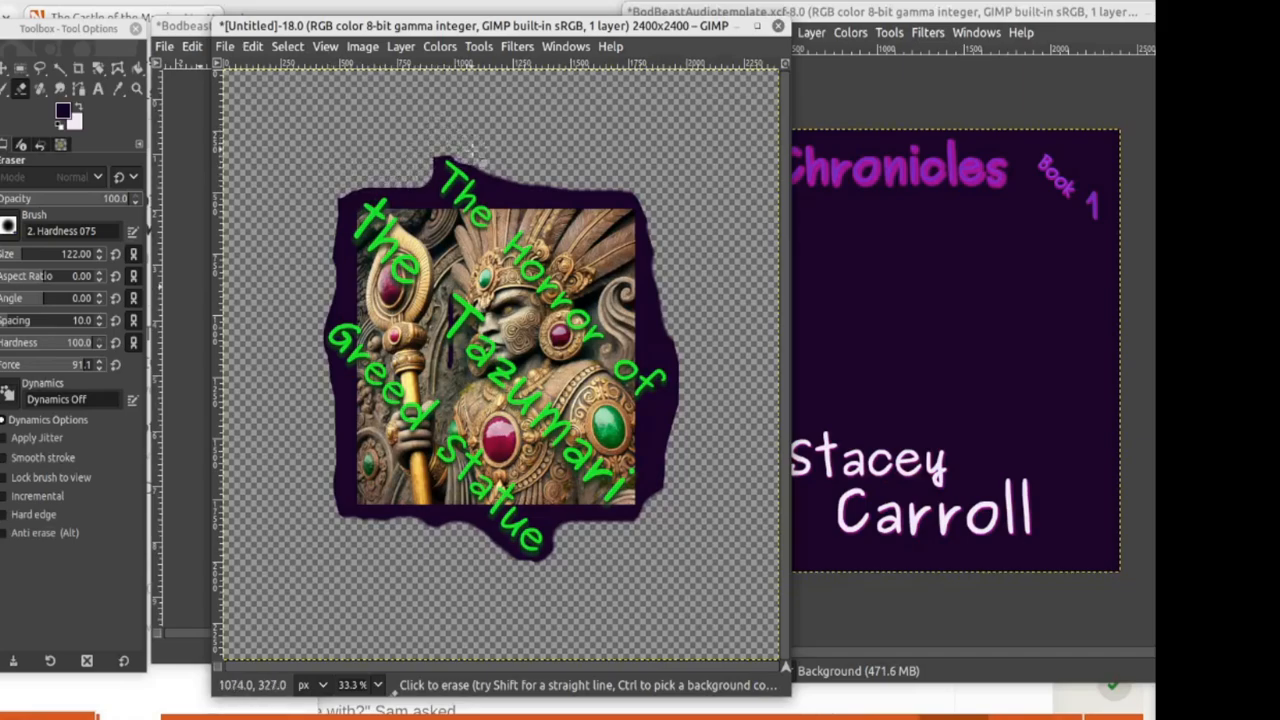
{"action": "left_click_drag", "start_coordinate": [491, 160], "coordinate": [645, 186]}
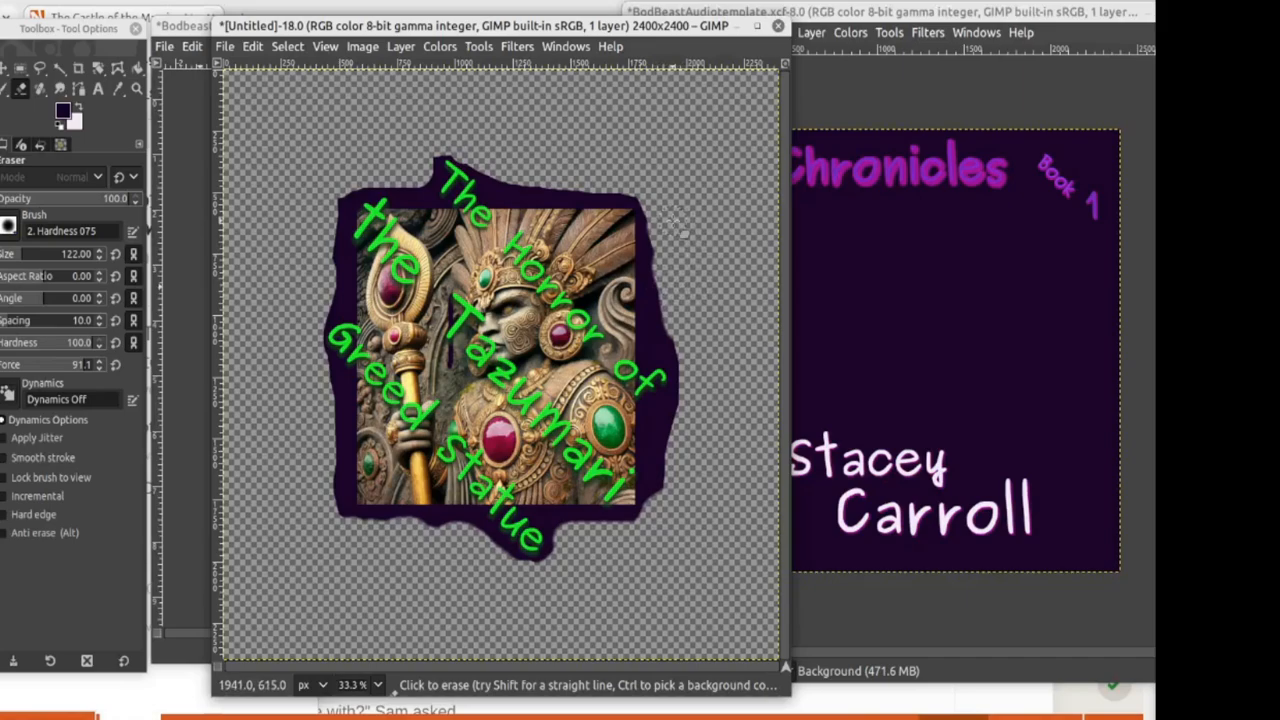
{"action": "left_click_drag", "start_coordinate": [655, 213], "coordinate": [691, 348]}
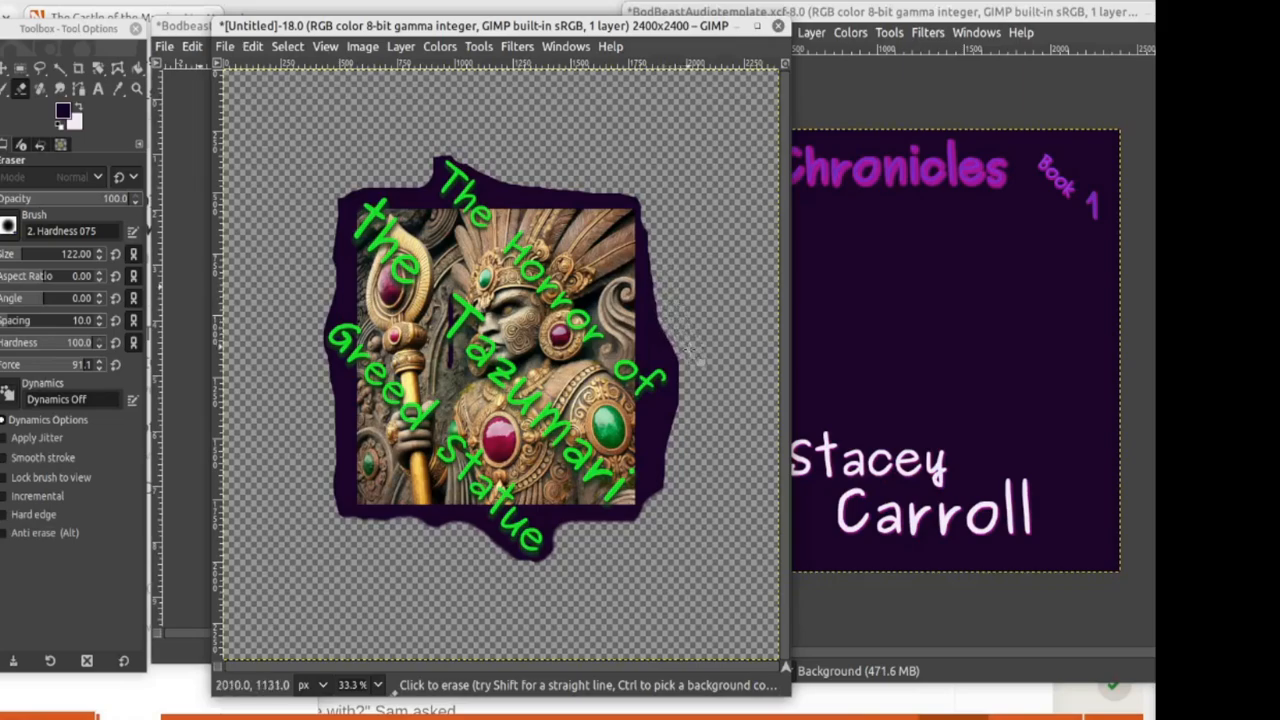
{"action": "mouse_move", "coordinate": [670, 486]}
{"action": "left_mouse_down"}
{"action": "mouse_move", "coordinate": [660, 482]}
{"action": "mouse_move", "coordinate": [661, 517]}
{"action": "mouse_move", "coordinate": [635, 540]}
{"action": "left_mouse_up"}
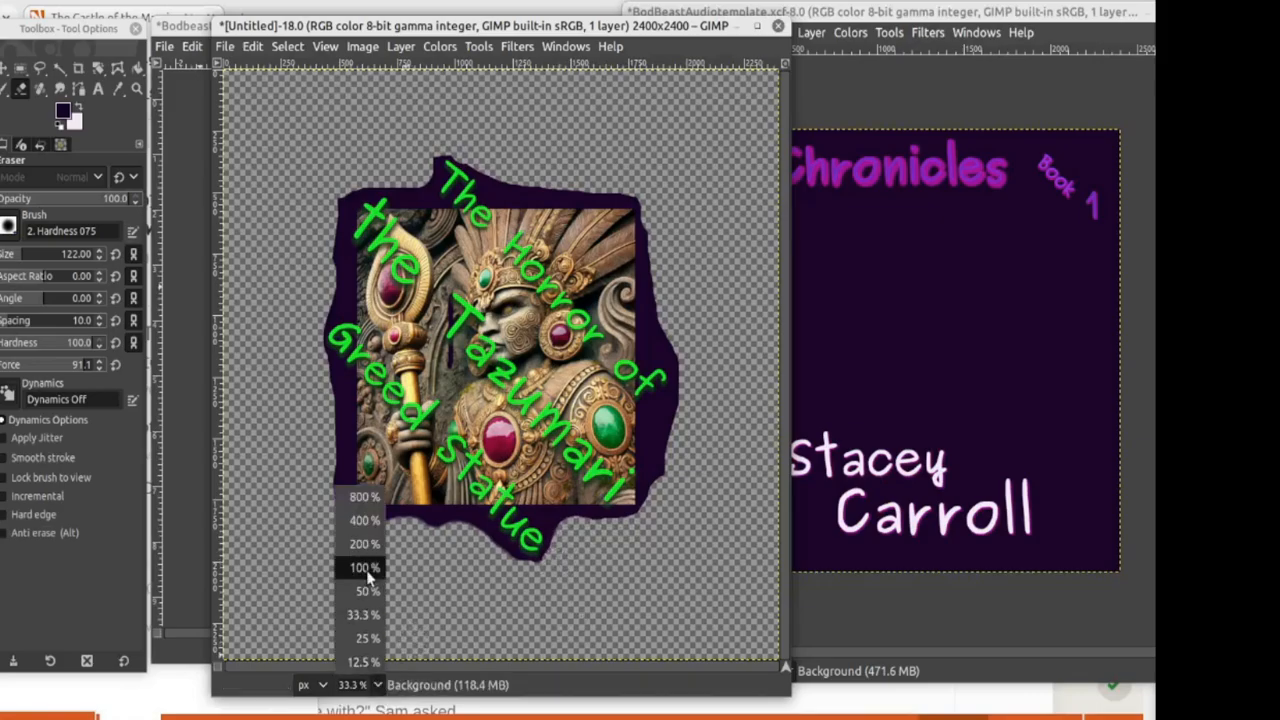
{"action": "left_click", "coordinate": [364, 567]}
Step: At 100% zoom, erase more purple border along the statue's bottom, left and right edges
{"action": "scroll", "coordinate": [503, 470], "scroll_direction": "down", "scroll_amount": 10}
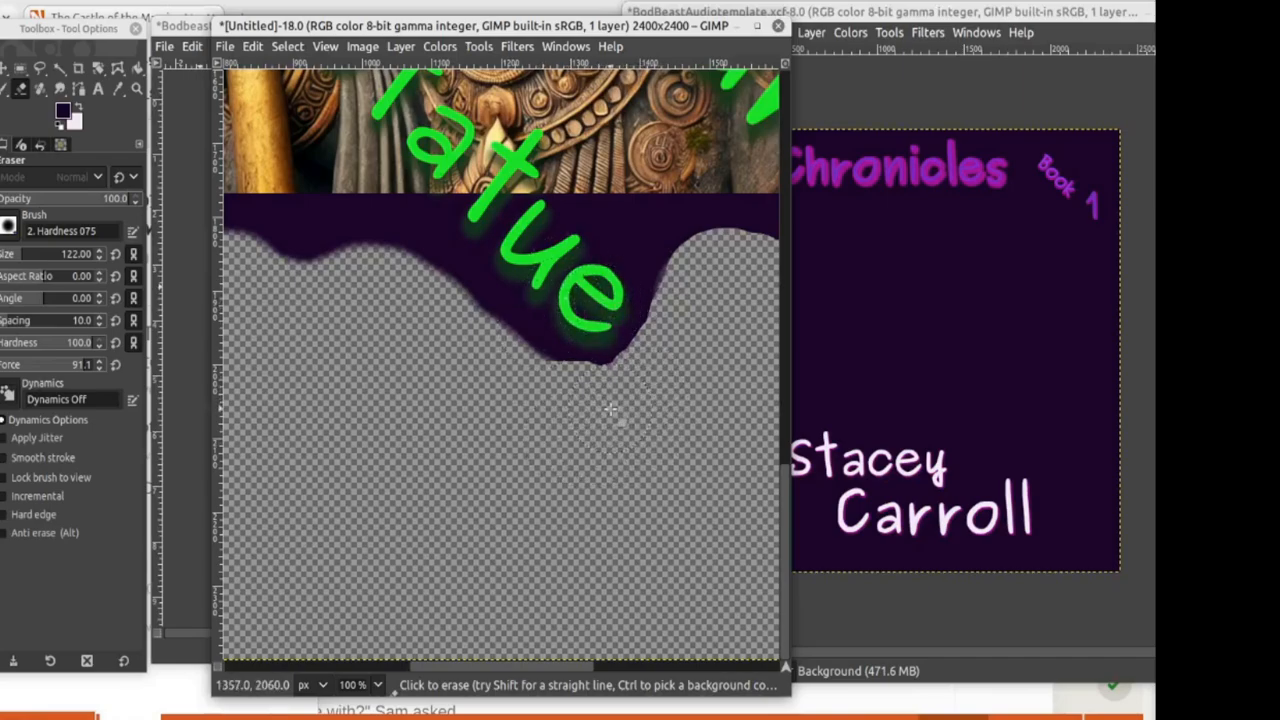
{"action": "mouse_move", "coordinate": [565, 405]}
{"action": "left_mouse_down"}
{"action": "mouse_move", "coordinate": [425, 311]}
{"action": "mouse_move", "coordinate": [359, 281]}
{"action": "mouse_move", "coordinate": [315, 291]}
{"action": "mouse_move", "coordinate": [300, 262]}
{"action": "left_mouse_up"}
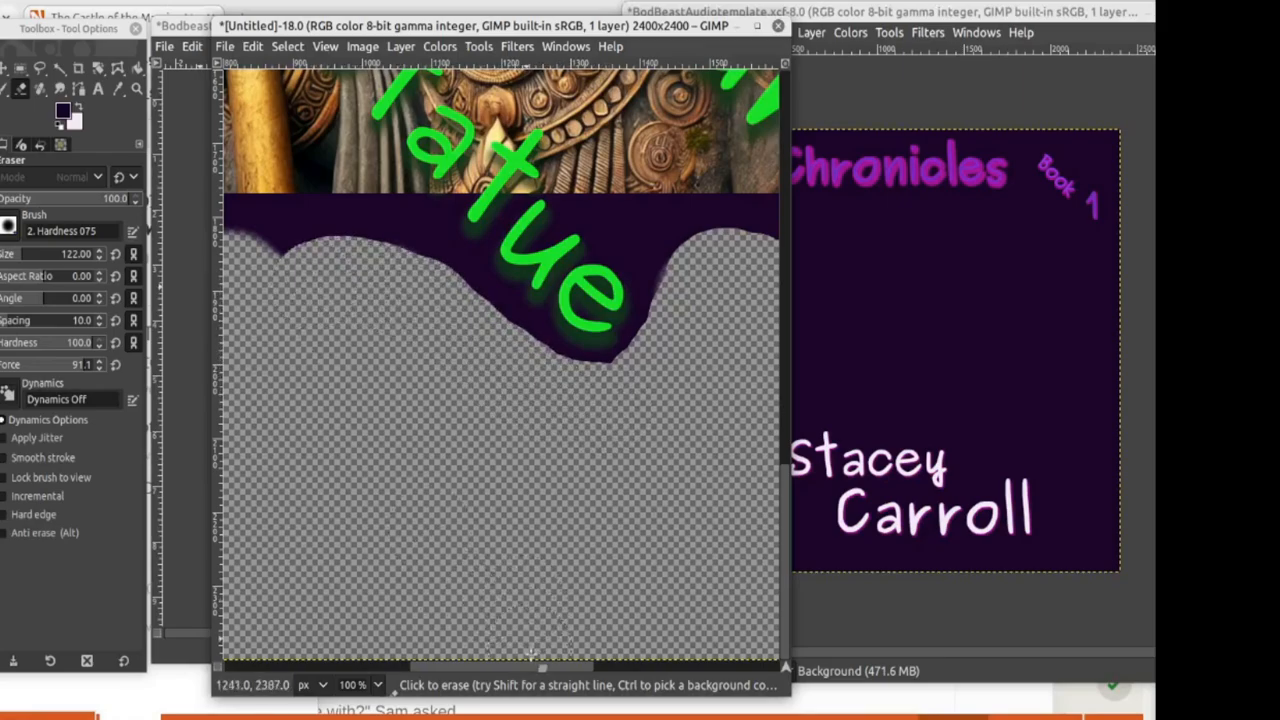
{"action": "left_click_drag", "start_coordinate": [549, 662], "coordinate": [432, 697]}
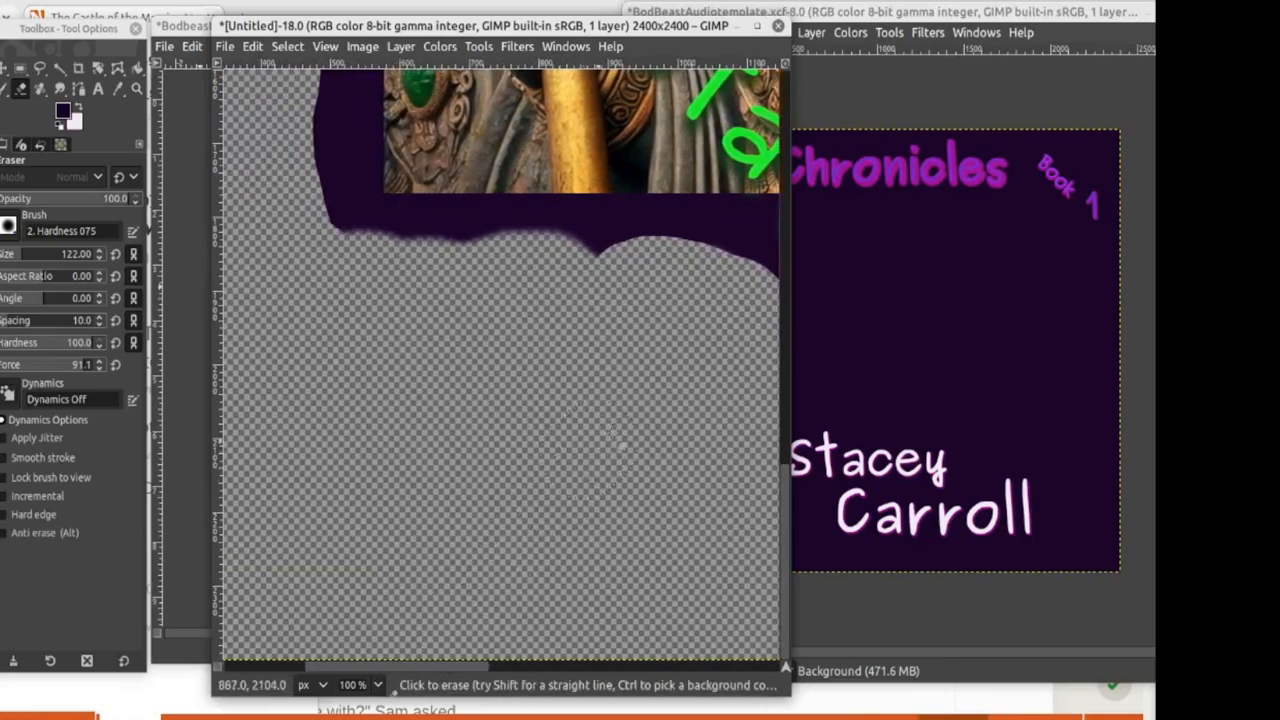
{"action": "mouse_move", "coordinate": [636, 302]}
{"action": "left_mouse_down"}
{"action": "mouse_move", "coordinate": [617, 283]}
{"action": "mouse_move", "coordinate": [519, 270]}
{"action": "mouse_move", "coordinate": [362, 283]}
{"action": "left_mouse_up"}
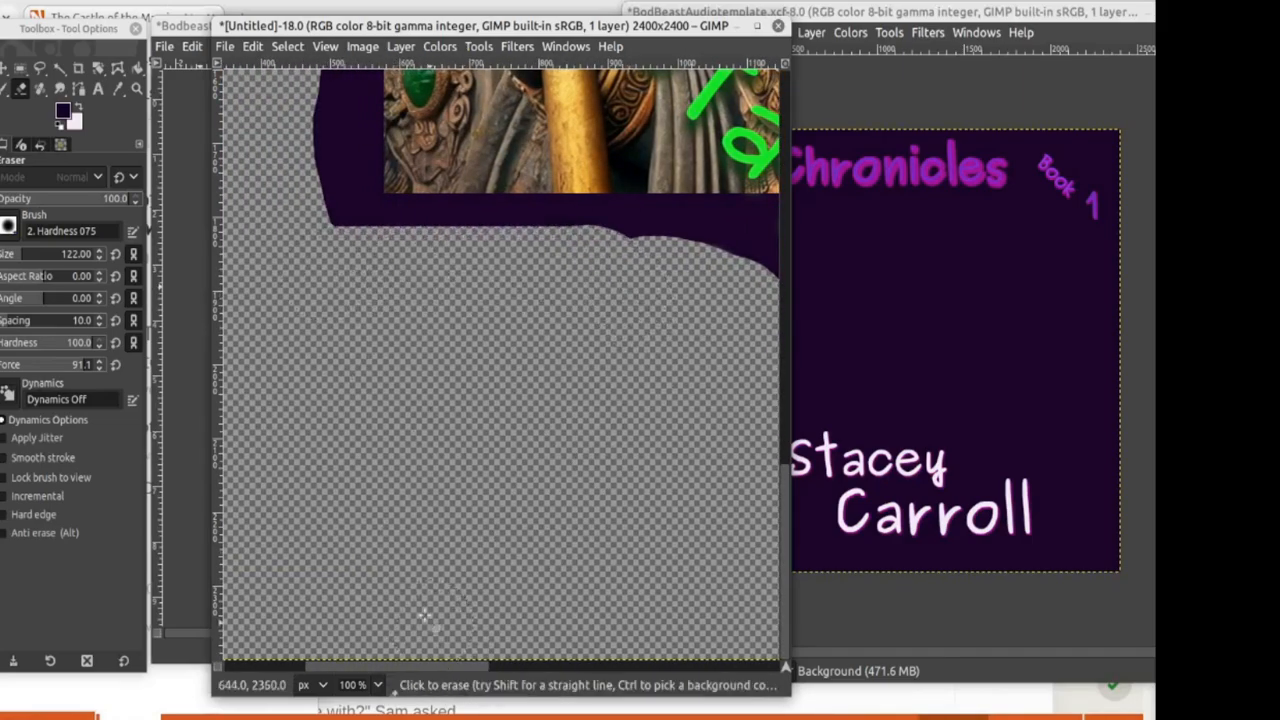
{"action": "scroll", "coordinate": [430, 612], "scroll_direction": "up", "scroll_amount": 5}
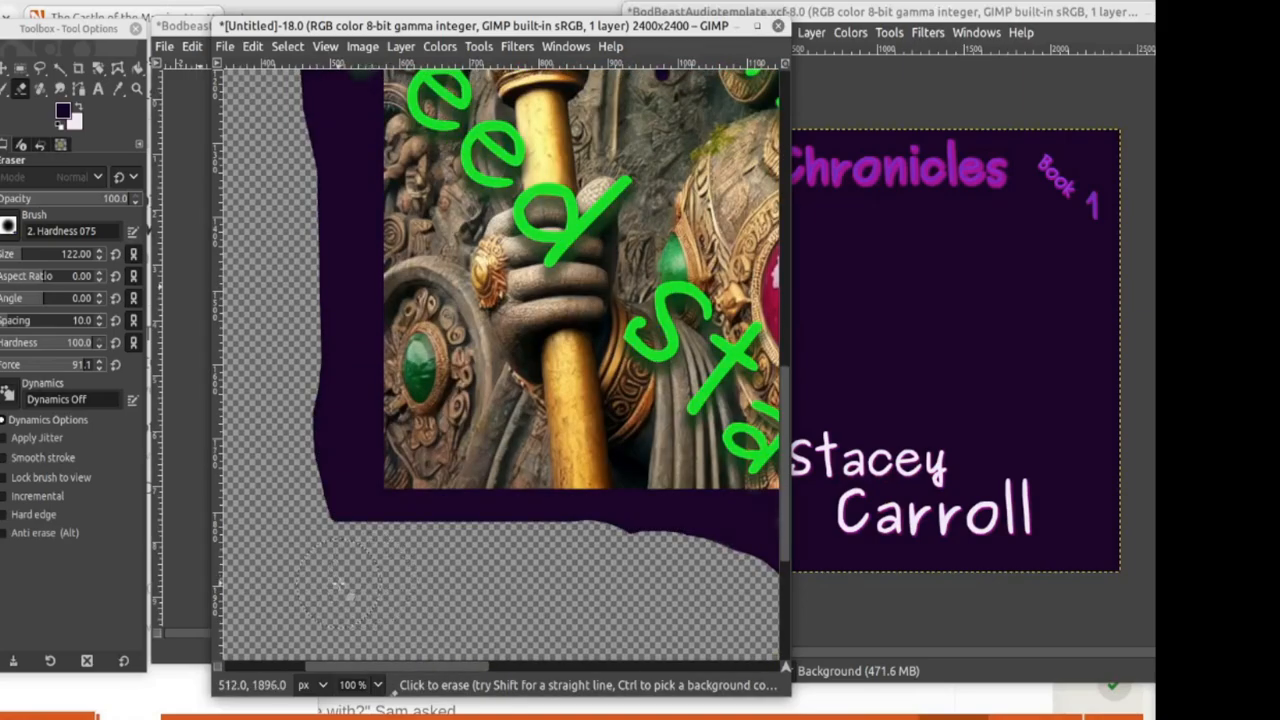
{"action": "scroll", "coordinate": [322, 482], "scroll_direction": "up", "scroll_amount": 5}
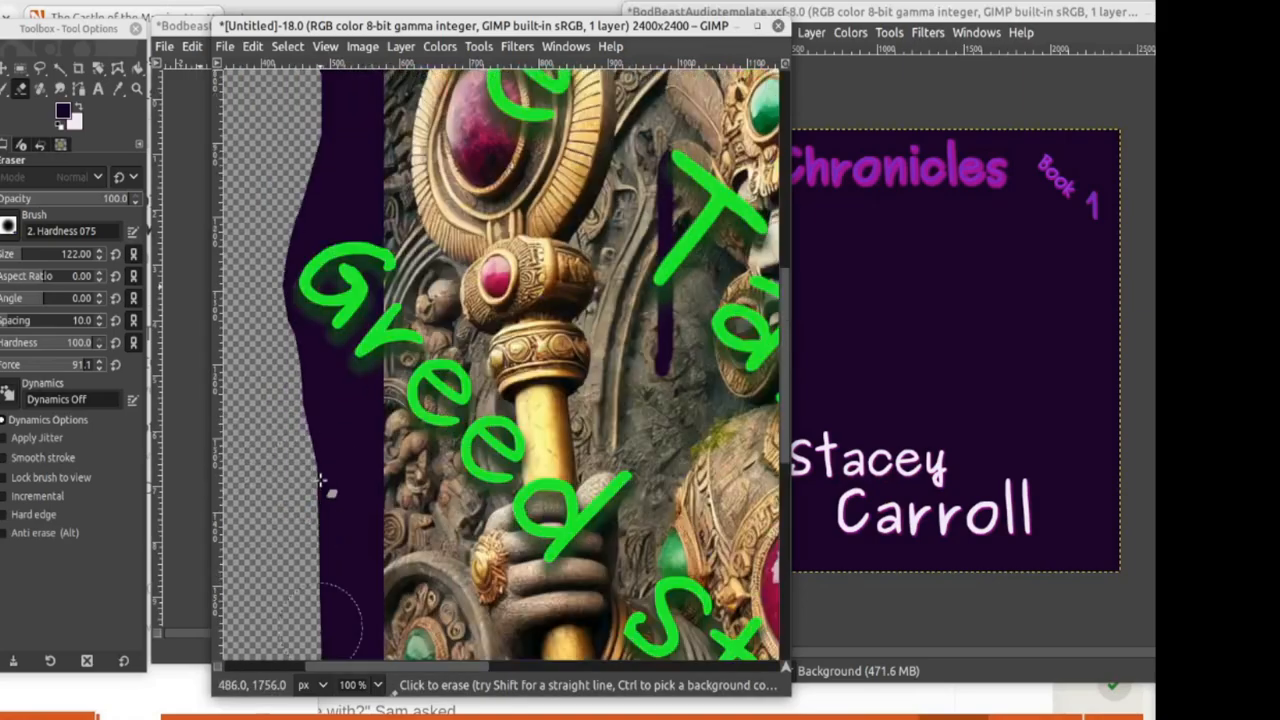
{"action": "mouse_move", "coordinate": [329, 494]}
{"action": "left_mouse_down"}
{"action": "mouse_move", "coordinate": [311, 607]}
{"action": "mouse_move", "coordinate": [291, 415]}
{"action": "mouse_move", "coordinate": [307, 448]}
{"action": "mouse_move", "coordinate": [323, 447]}
{"action": "mouse_move", "coordinate": [324, 393]}
{"action": "mouse_move", "coordinate": [297, 284]}
{"action": "mouse_move", "coordinate": [360, 348]}
{"action": "left_mouse_up"}
{"action": "scroll", "coordinate": [310, 430], "scroll_direction": "up", "scroll_amount": 5}
{"action": "scroll", "coordinate": [360, 348], "scroll_direction": "up", "scroll_amount": 5}
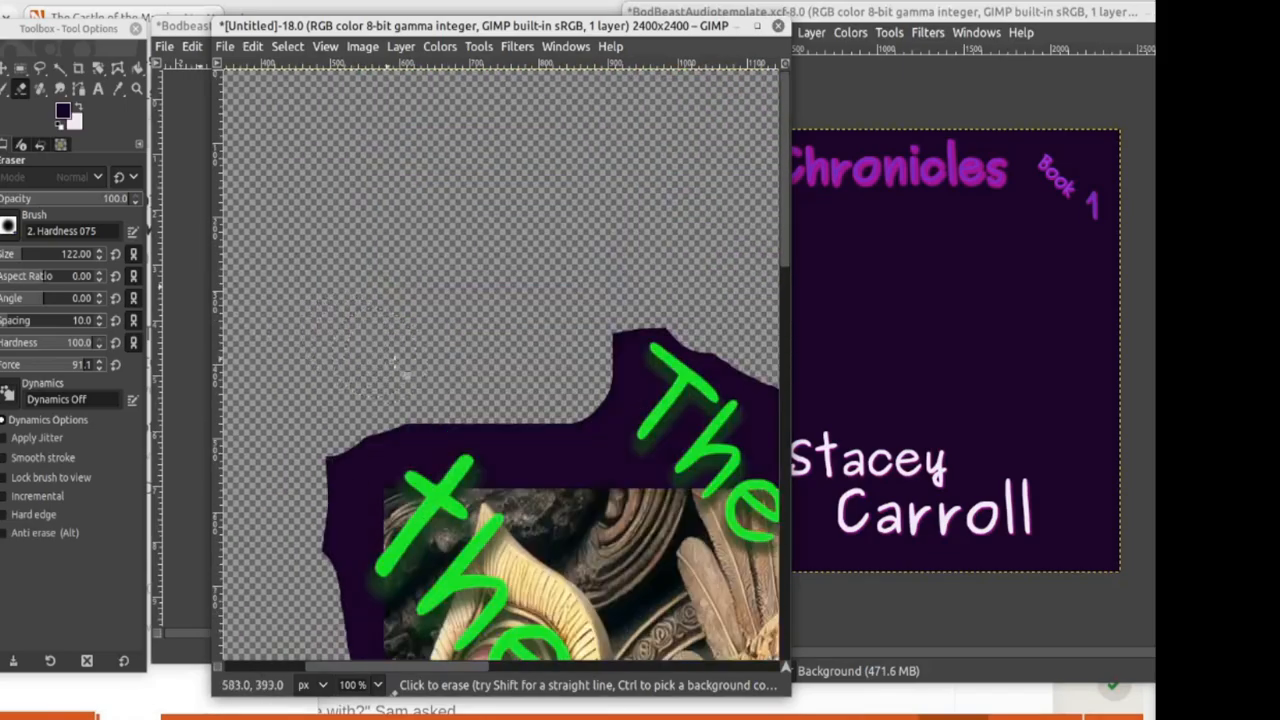
{"action": "left_click_drag", "start_coordinate": [487, 667], "coordinate": [686, 666]}
{"action": "scroll", "coordinate": [692, 500], "scroll_direction": "down", "scroll_amount": 7}
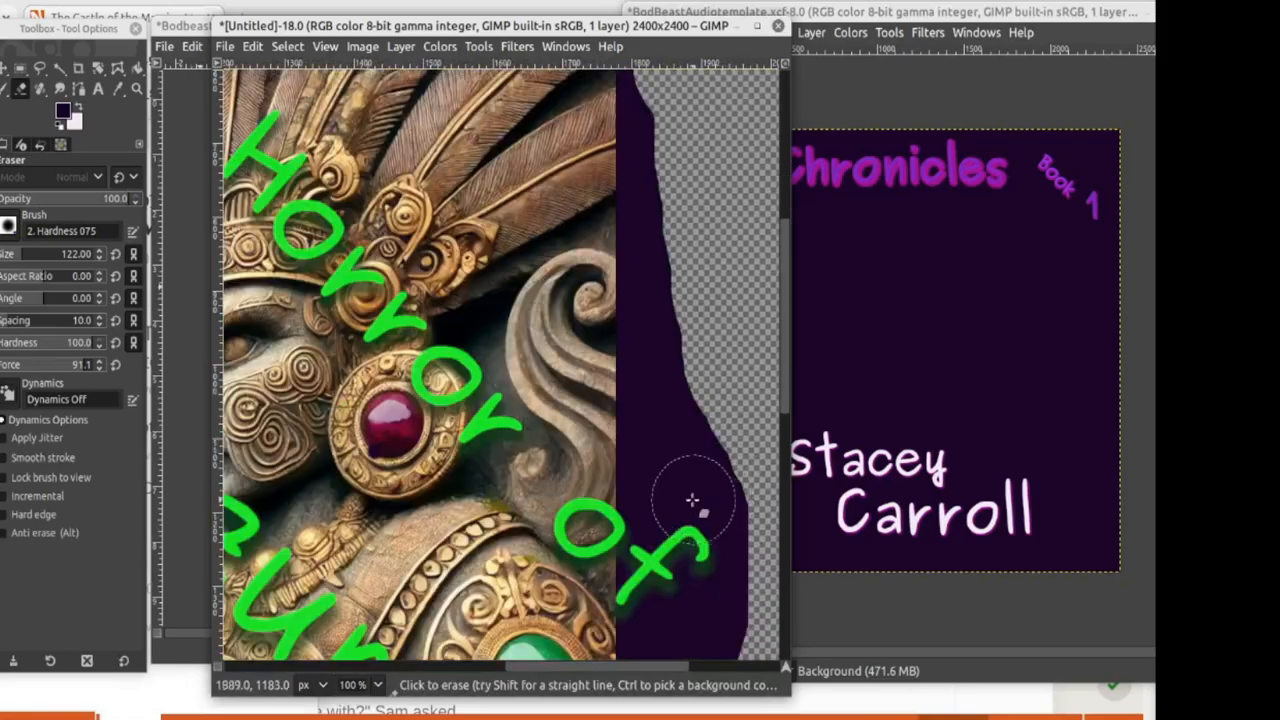
{"action": "scroll", "coordinate": [692, 500], "scroll_direction": "down", "scroll_amount": 5}
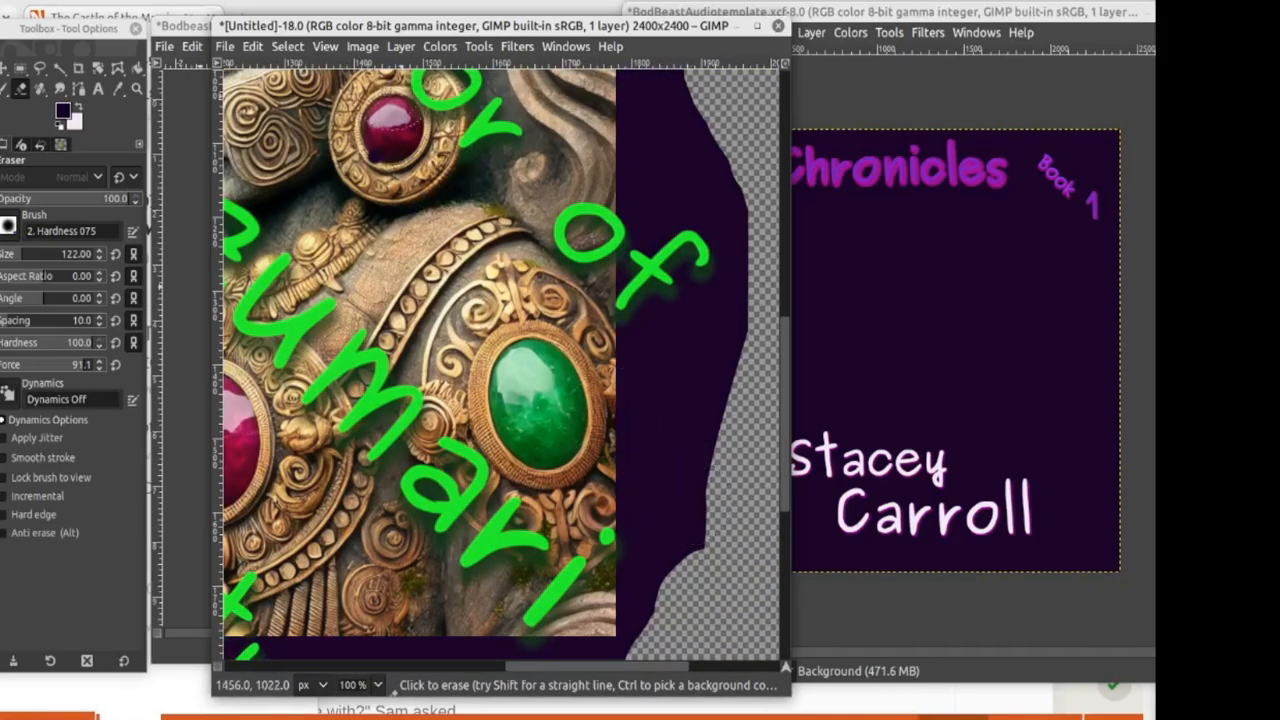
Step: Zoom out and copy a rectangle around the statue artwork and its green title
{"action": "left_click", "coordinate": [377, 686]}
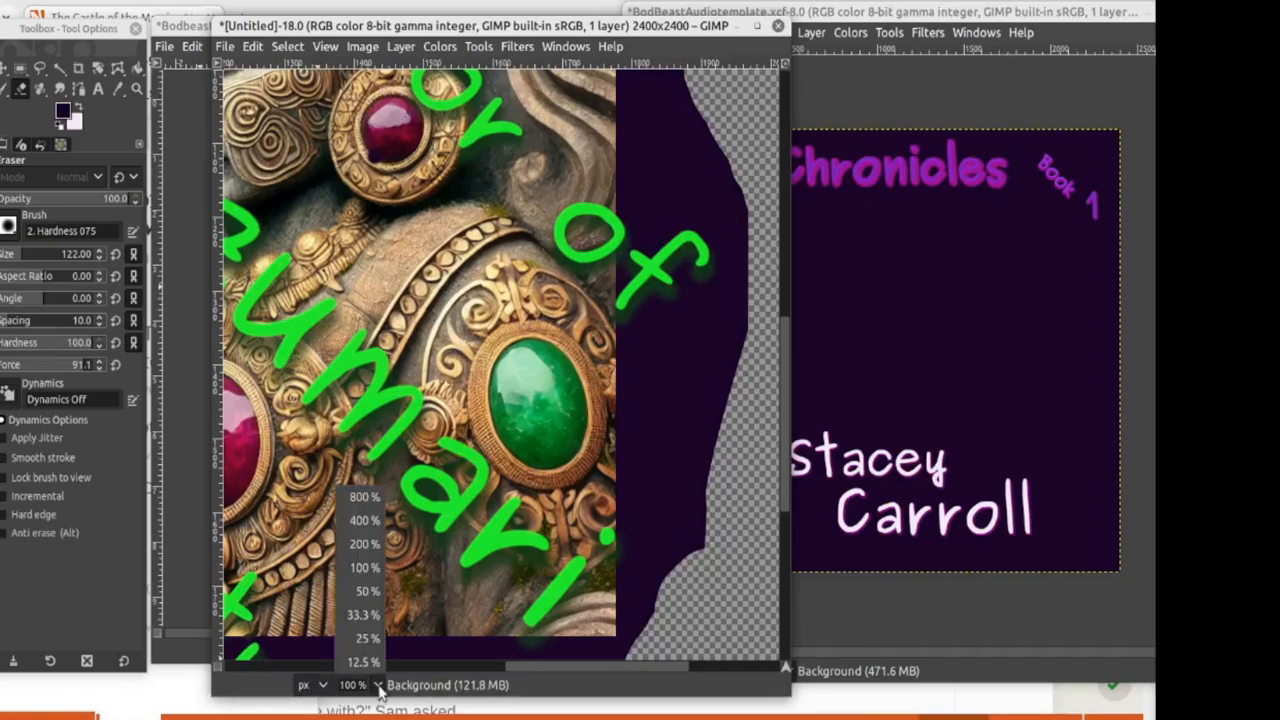
{"action": "left_click", "coordinate": [370, 642]}
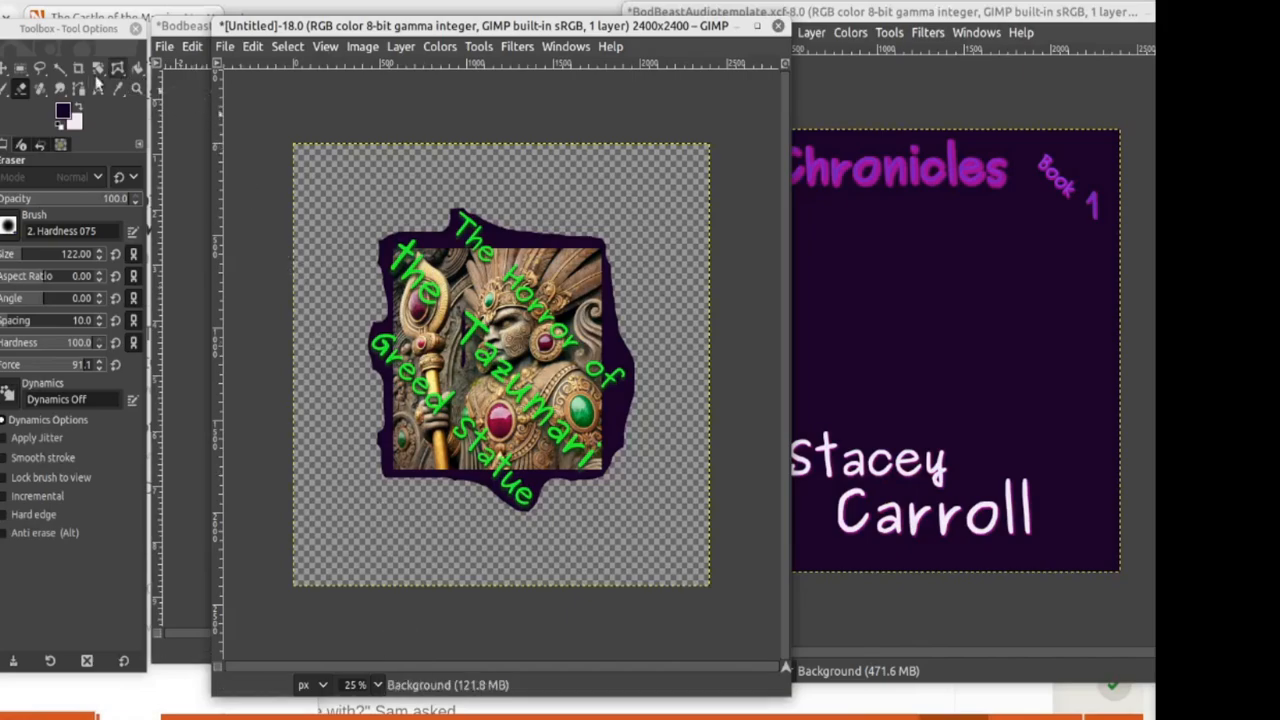
{"action": "left_click", "coordinate": [19, 68]}
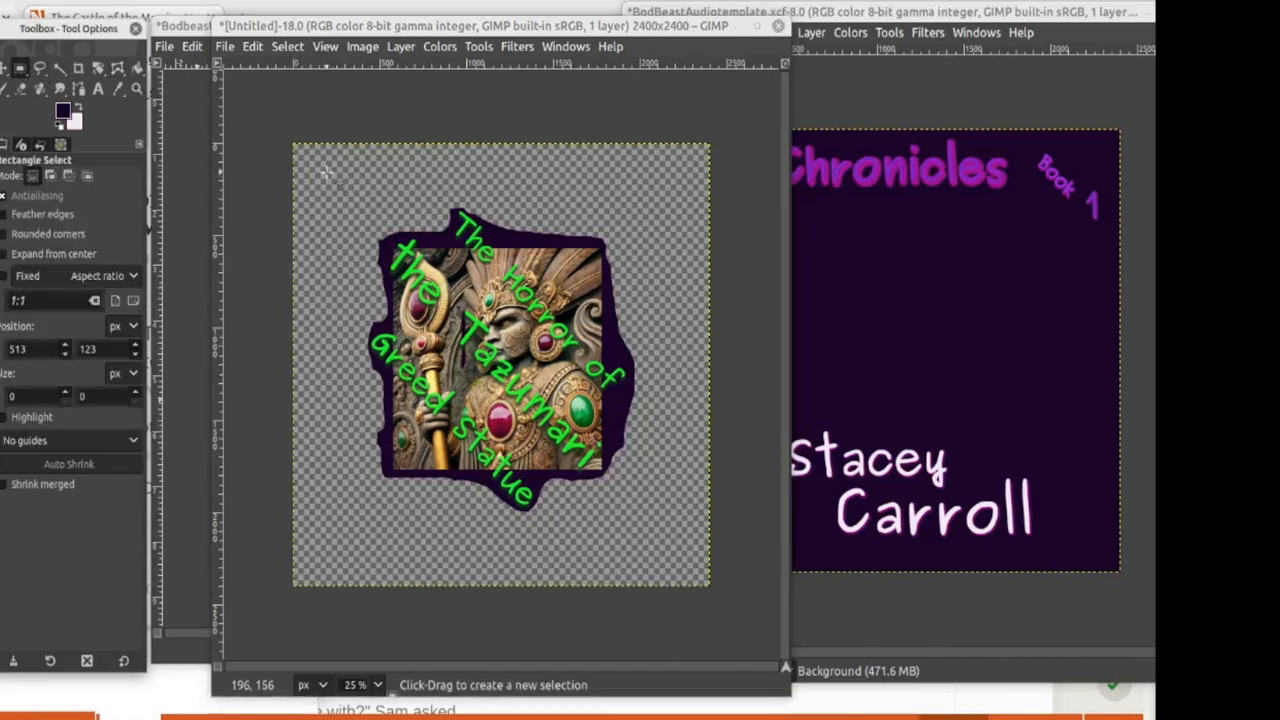
{"action": "mouse_move", "coordinate": [327, 170]}
{"action": "left_mouse_down"}
{"action": "mouse_move", "coordinate": [337, 254]}
{"action": "mouse_move", "coordinate": [663, 581]}
{"action": "mouse_move", "coordinate": [662, 541]}
{"action": "left_mouse_up"}
{"action": "key", "text": "super"}
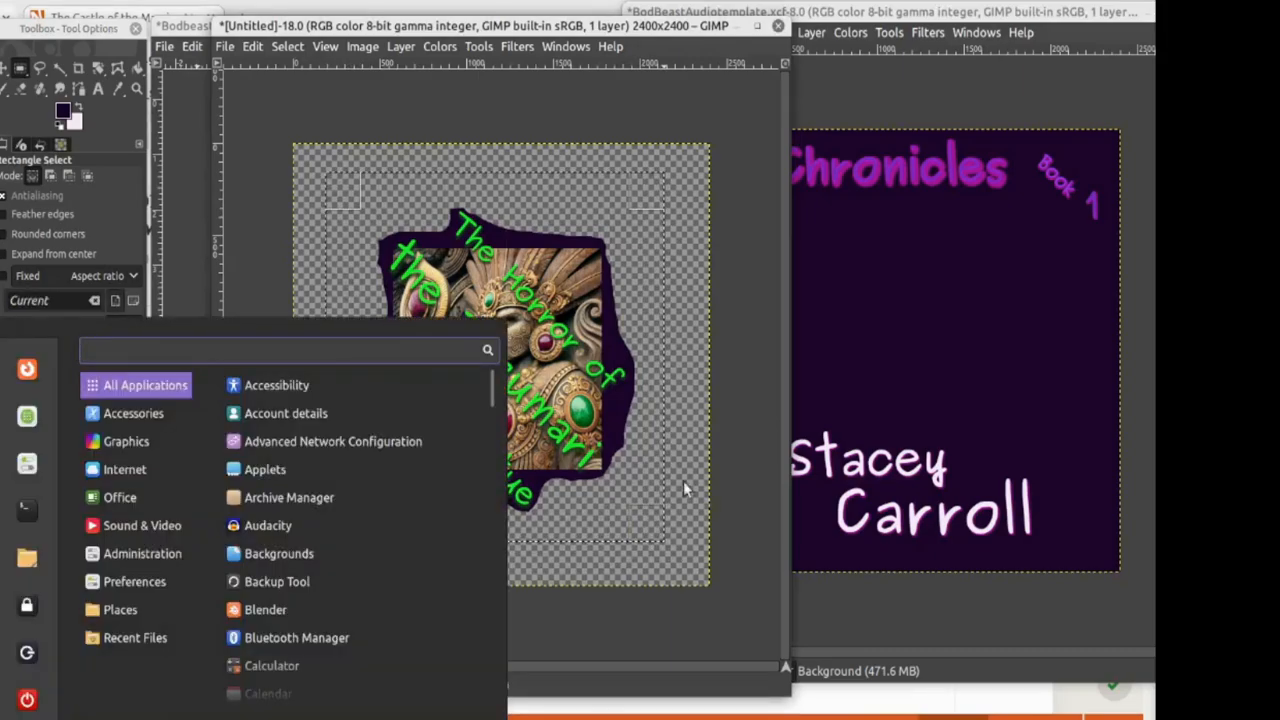
{"action": "left_click", "coordinate": [329, 179]}
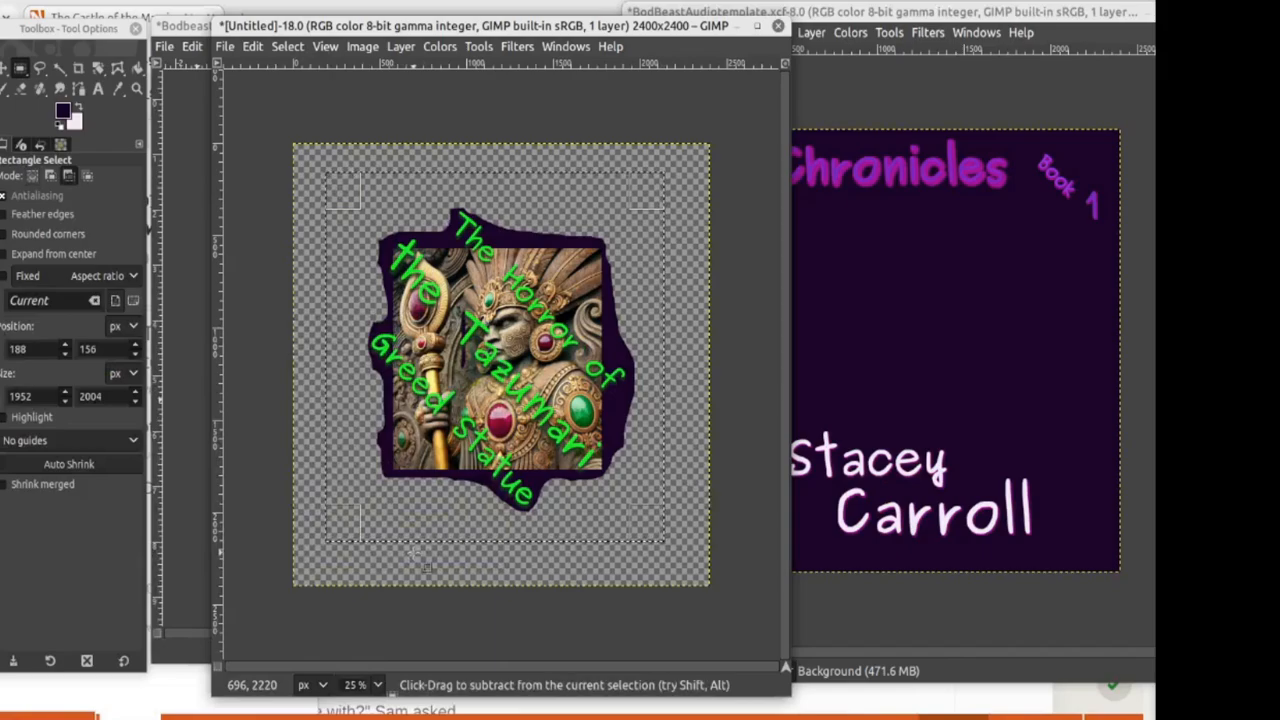
{"action": "key", "text": "ctrl+c"}
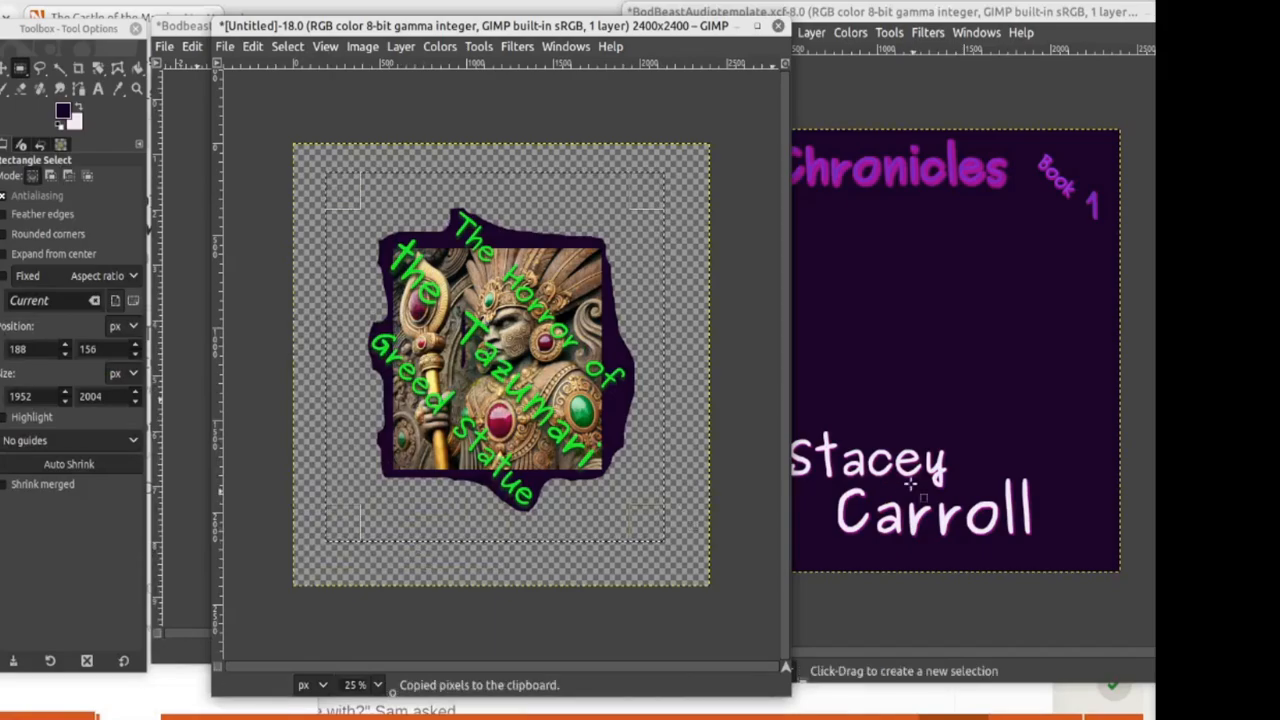
Step: Paste the statue onto the square purple cover and drag it up and right
{"action": "left_click", "coordinate": [916, 313]}
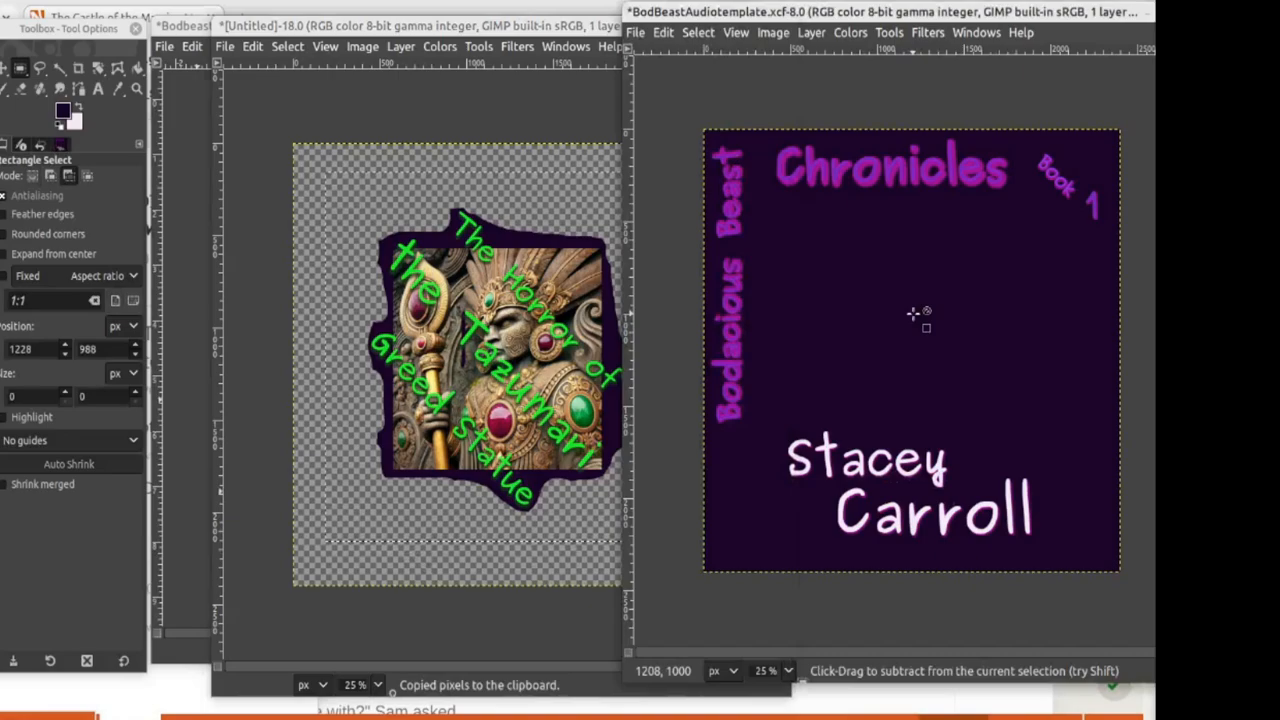
{"action": "key", "text": "ctrl+v"}
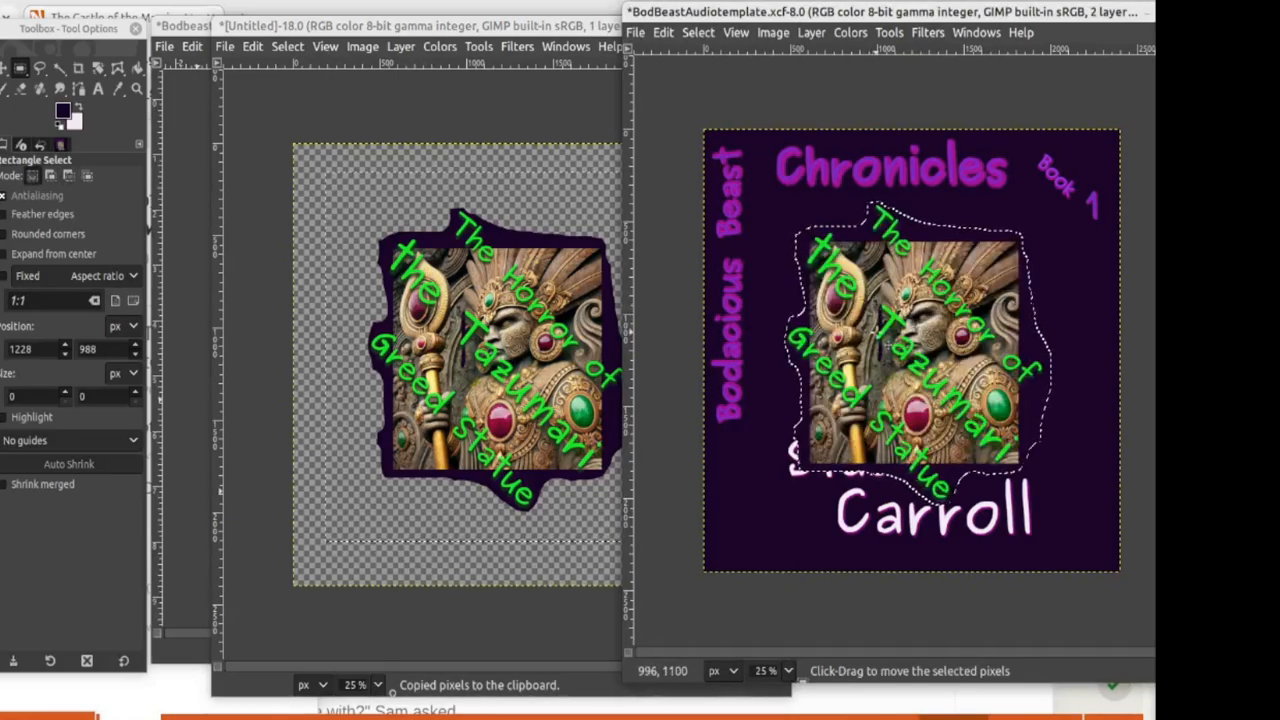
{"action": "left_click_drag", "start_coordinate": [885, 343], "coordinate": [881, 299]}
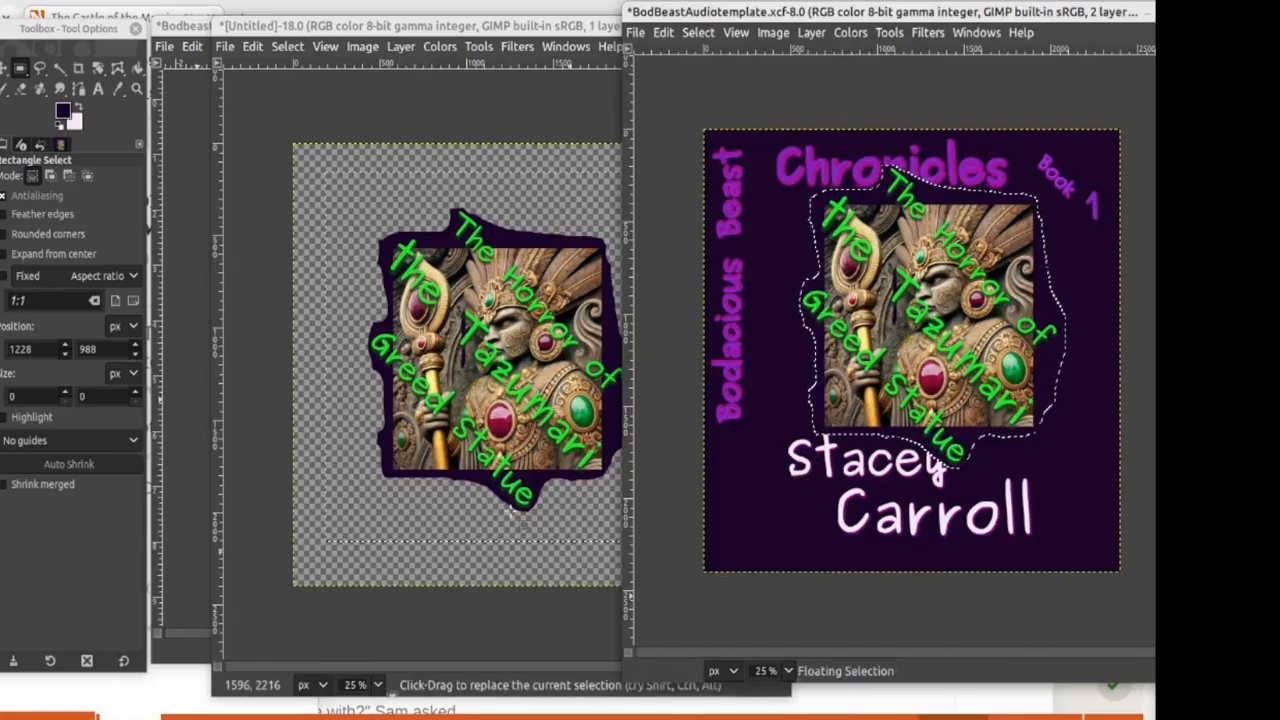
Step: Scale the pasted statue layer to 1900 px height (1851 × 1900) and nudge it into place
{"action": "left_click", "coordinate": [185, 253]}
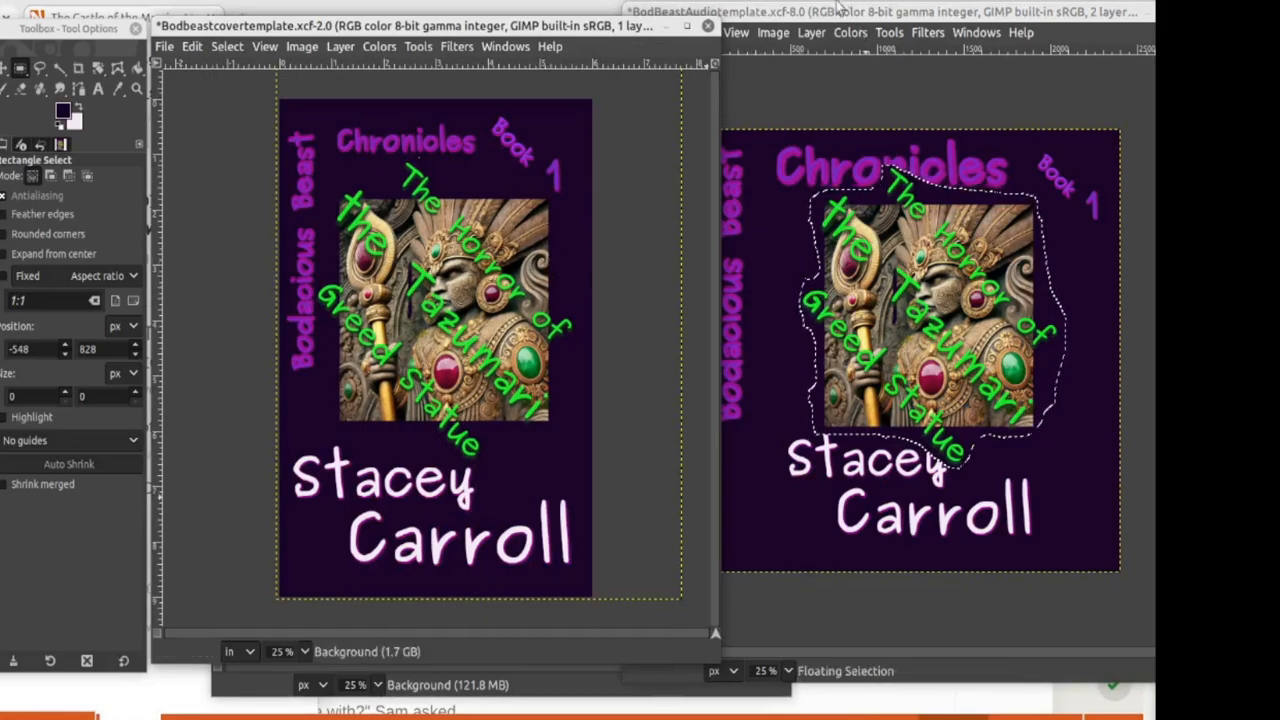
{"action": "left_click", "coordinate": [798, 18]}
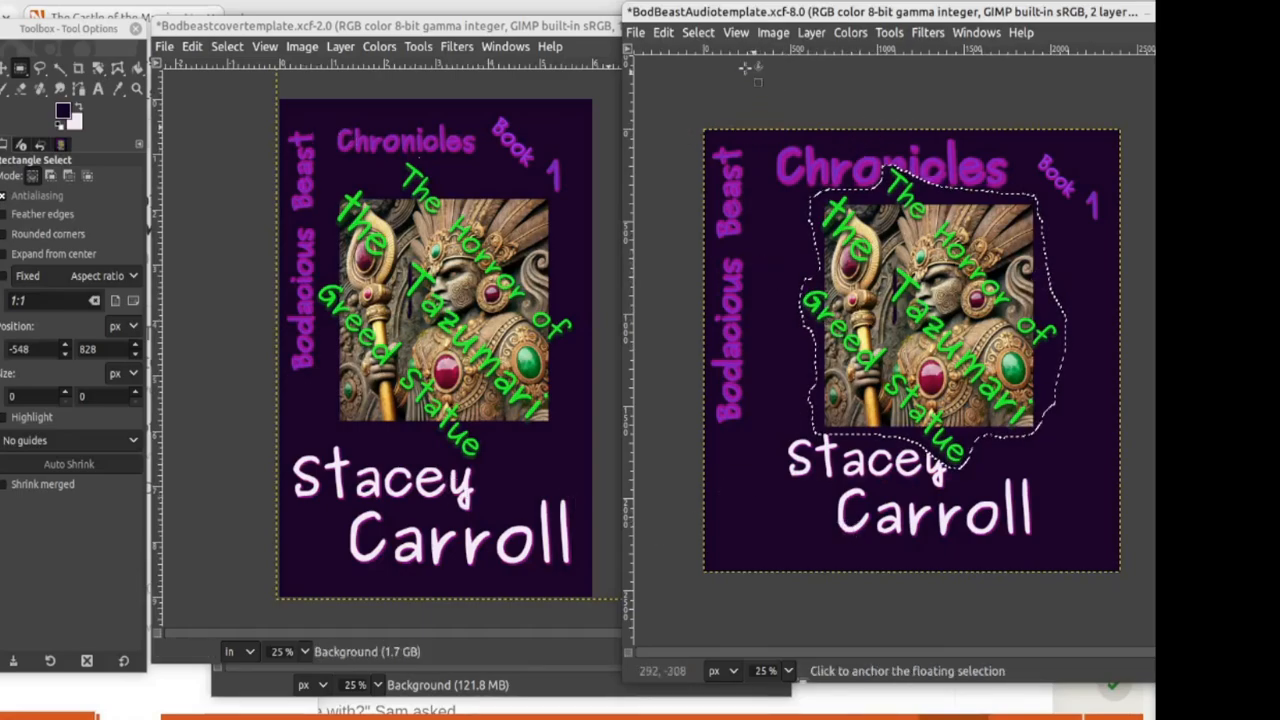
{"action": "left_click", "coordinate": [811, 32]}
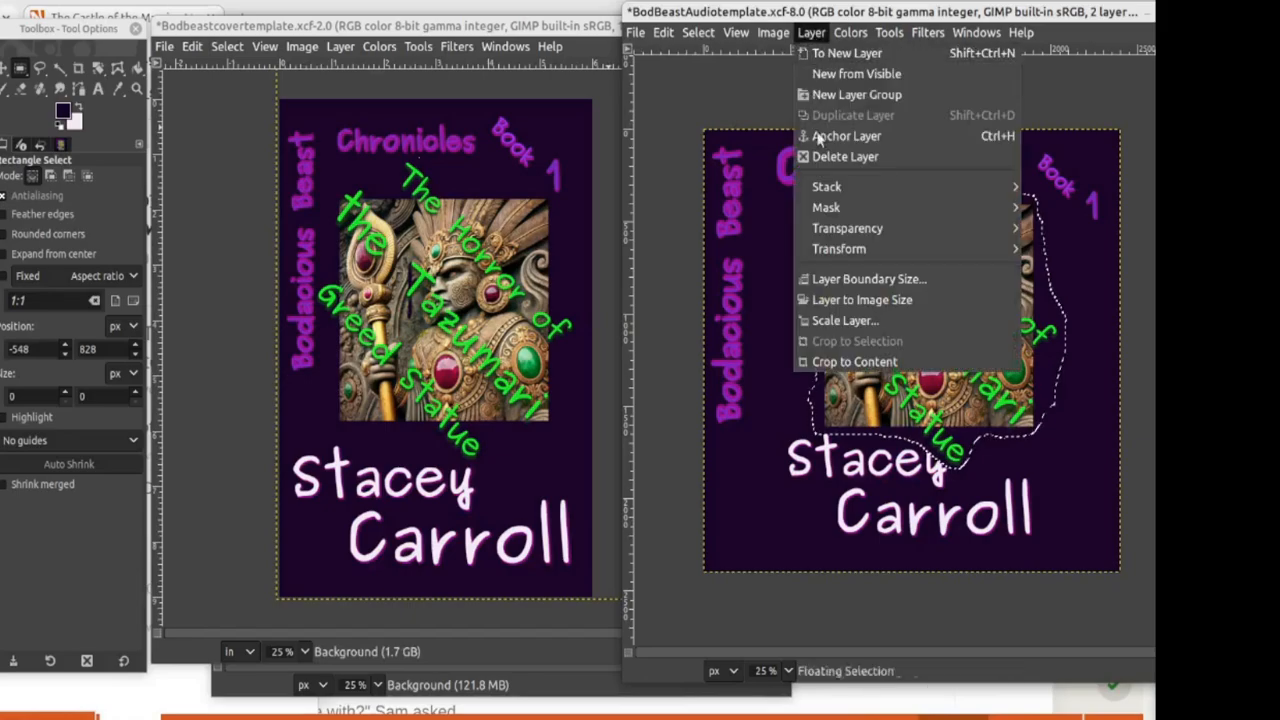
{"action": "left_click", "coordinate": [857, 297]}
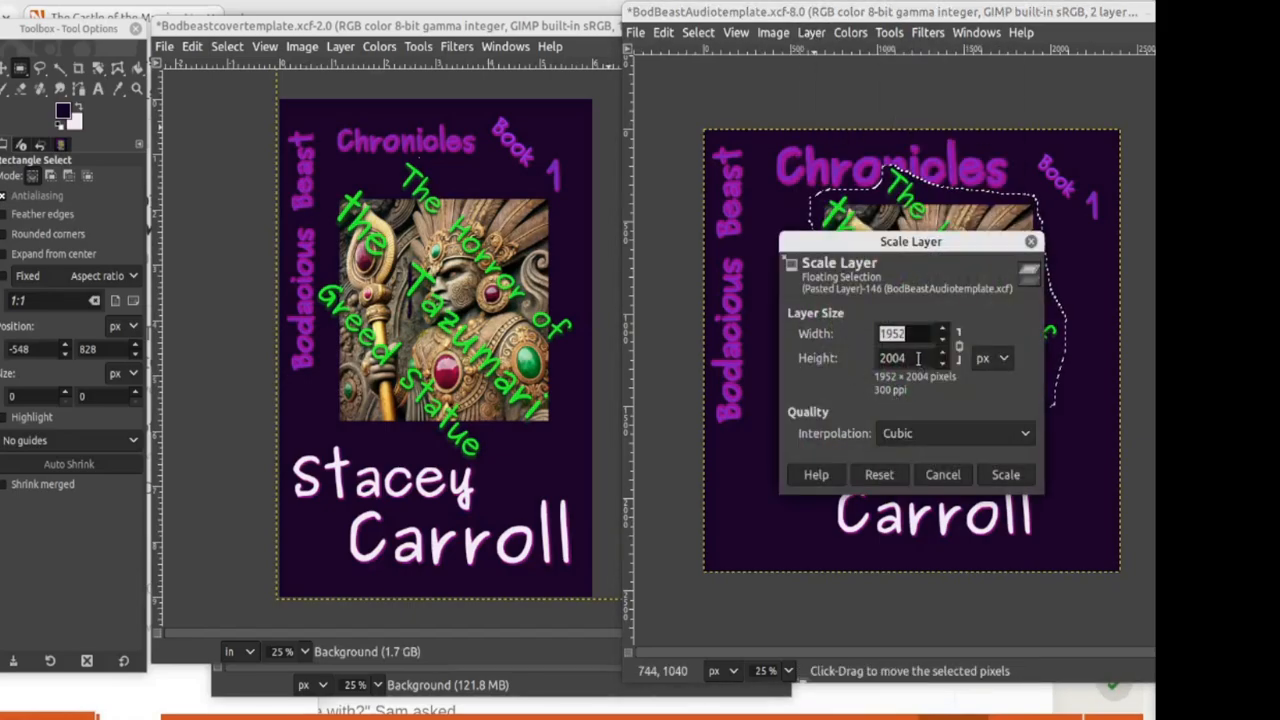
{"action": "left_click_drag", "start_coordinate": [913, 358], "coordinate": [832, 358]}
{"action": "type", "text": "19"}
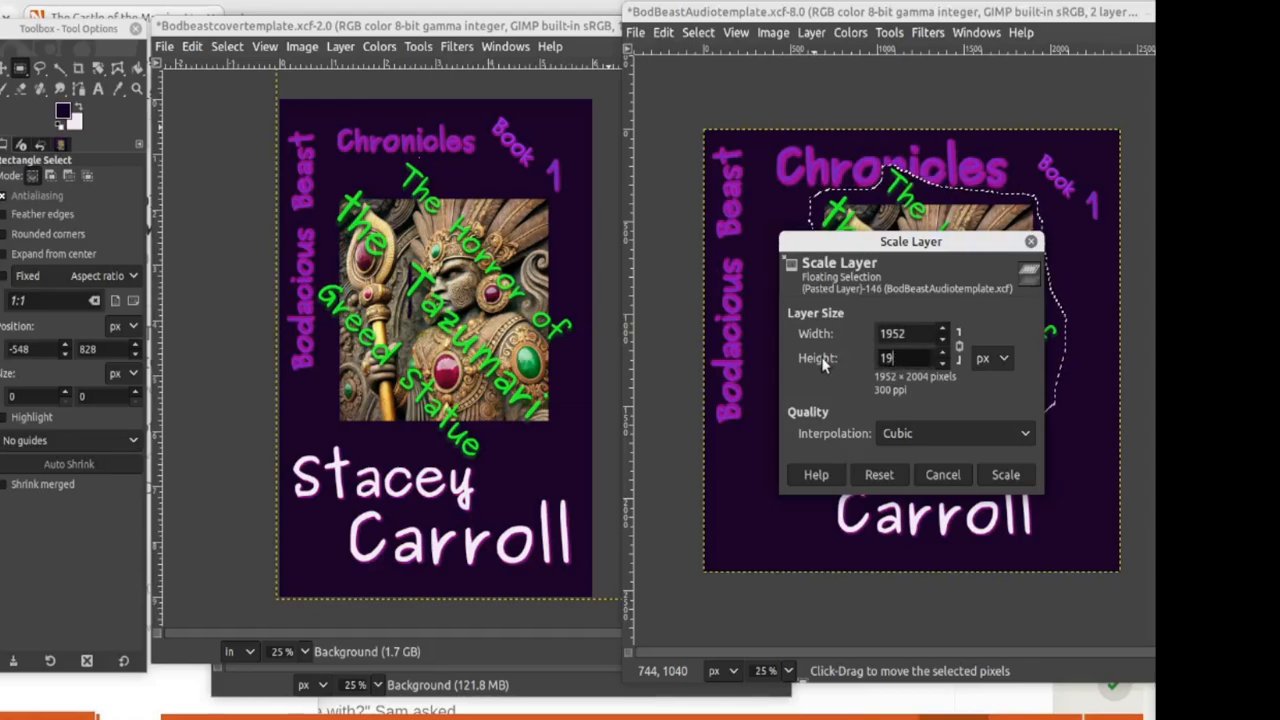
{"action": "type", "text": "00"}
{"action": "key", "text": "Tab"}
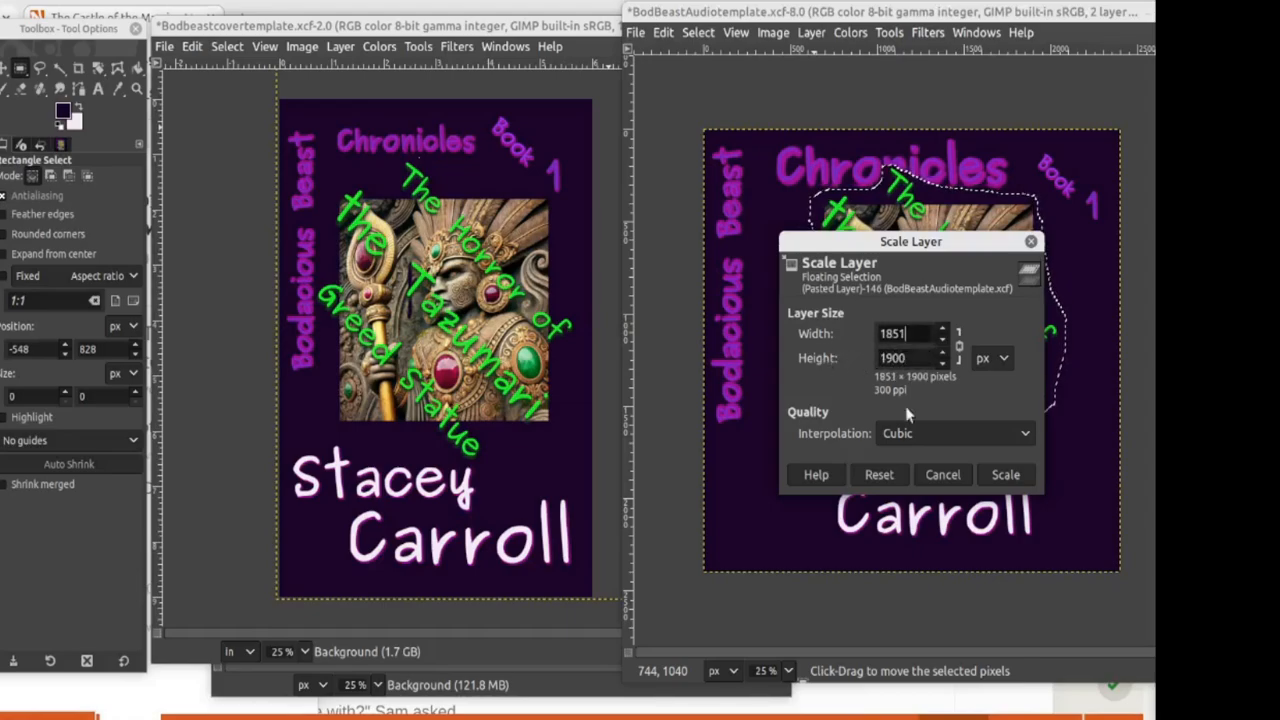
{"action": "left_click", "coordinate": [1005, 475]}
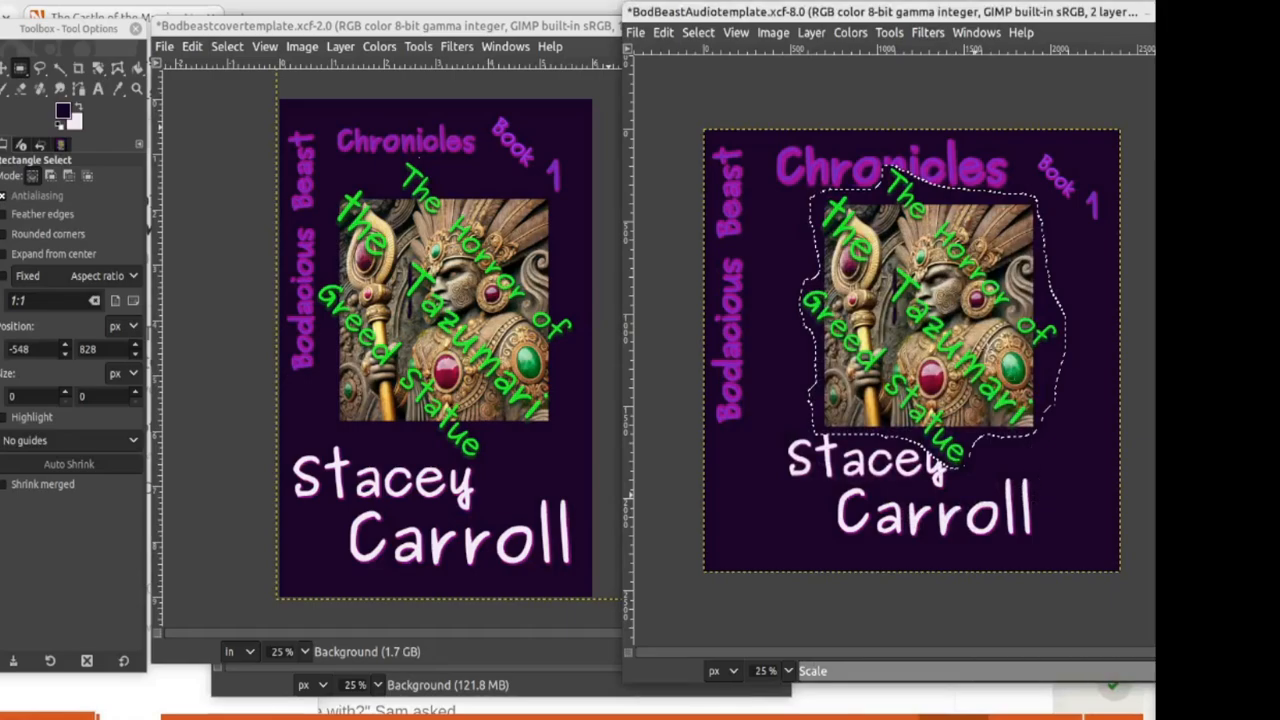
{"action": "mouse_move", "coordinate": [940, 317]}
{"action": "left_mouse_down"}
{"action": "mouse_move", "coordinate": [959, 328]}
{"action": "mouse_move", "coordinate": [923, 306]}
{"action": "left_mouse_up"}
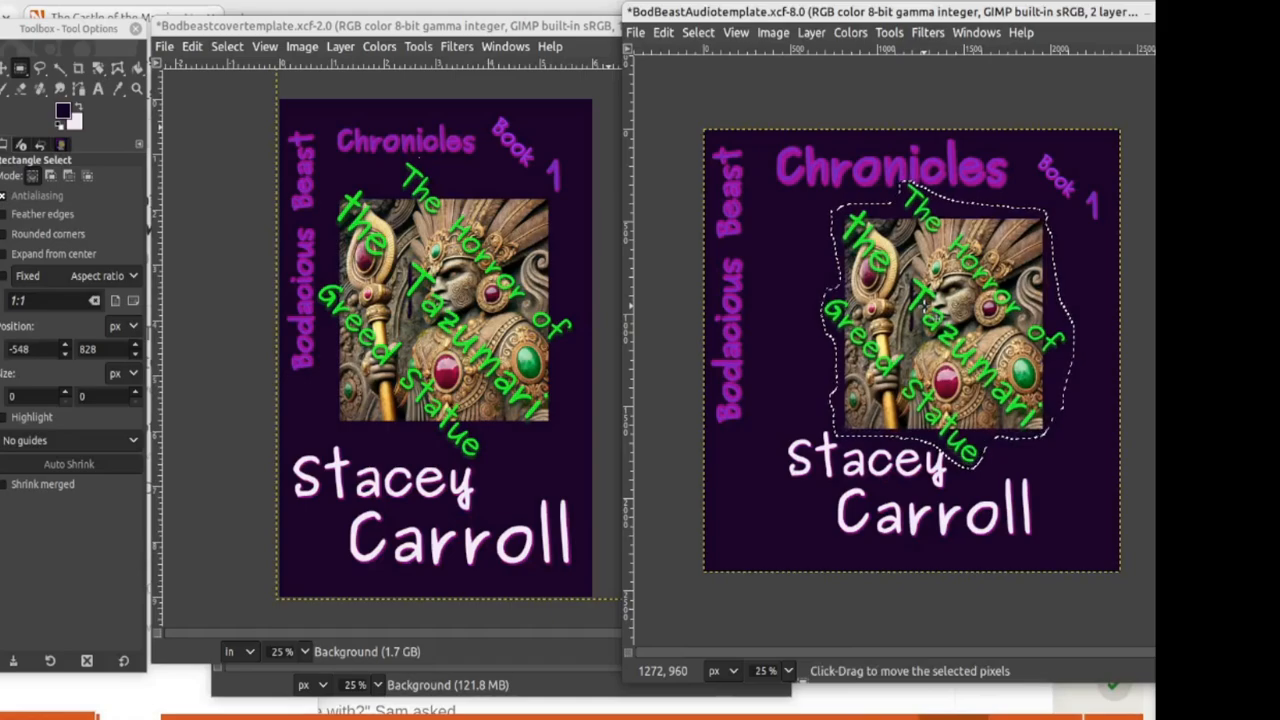
Step: Rescale the statue layer to 1802 × 1850 px, shift it slightly, and anchor it on the cover
{"action": "left_click", "coordinate": [782, 401]}
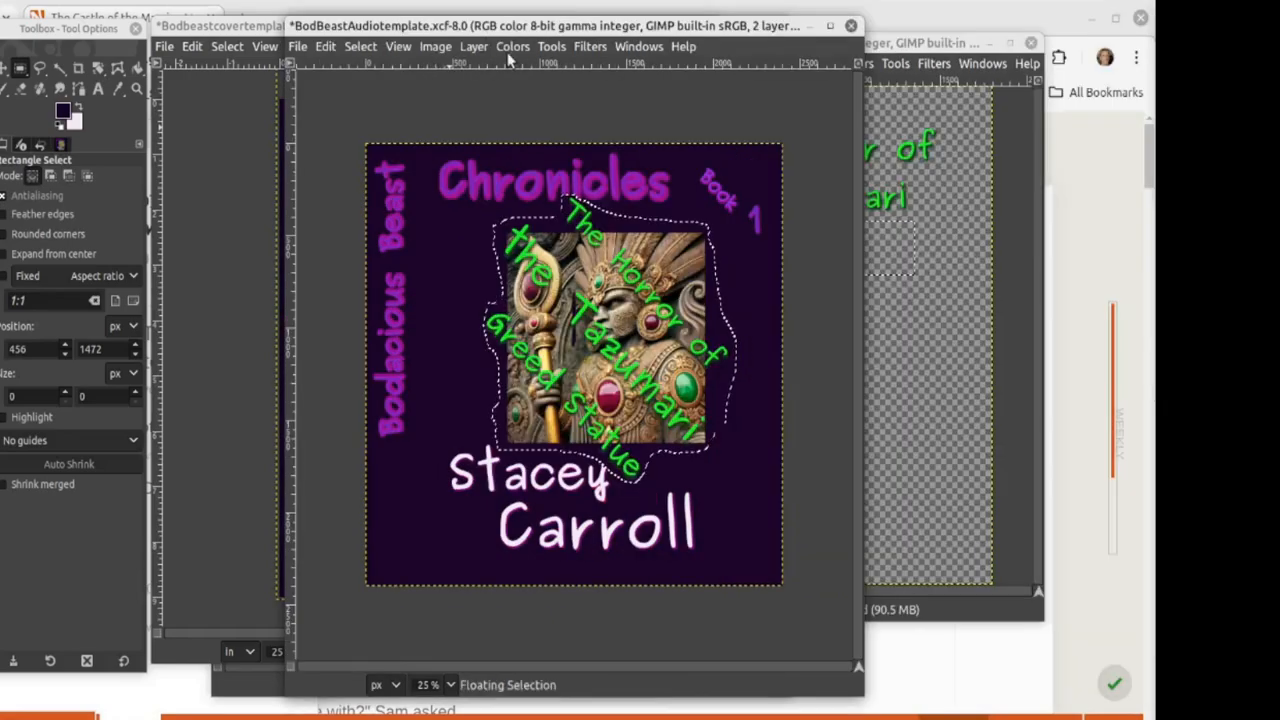
{"action": "left_click", "coordinate": [474, 46]}
{"action": "mouse_move", "coordinate": [522, 275]}
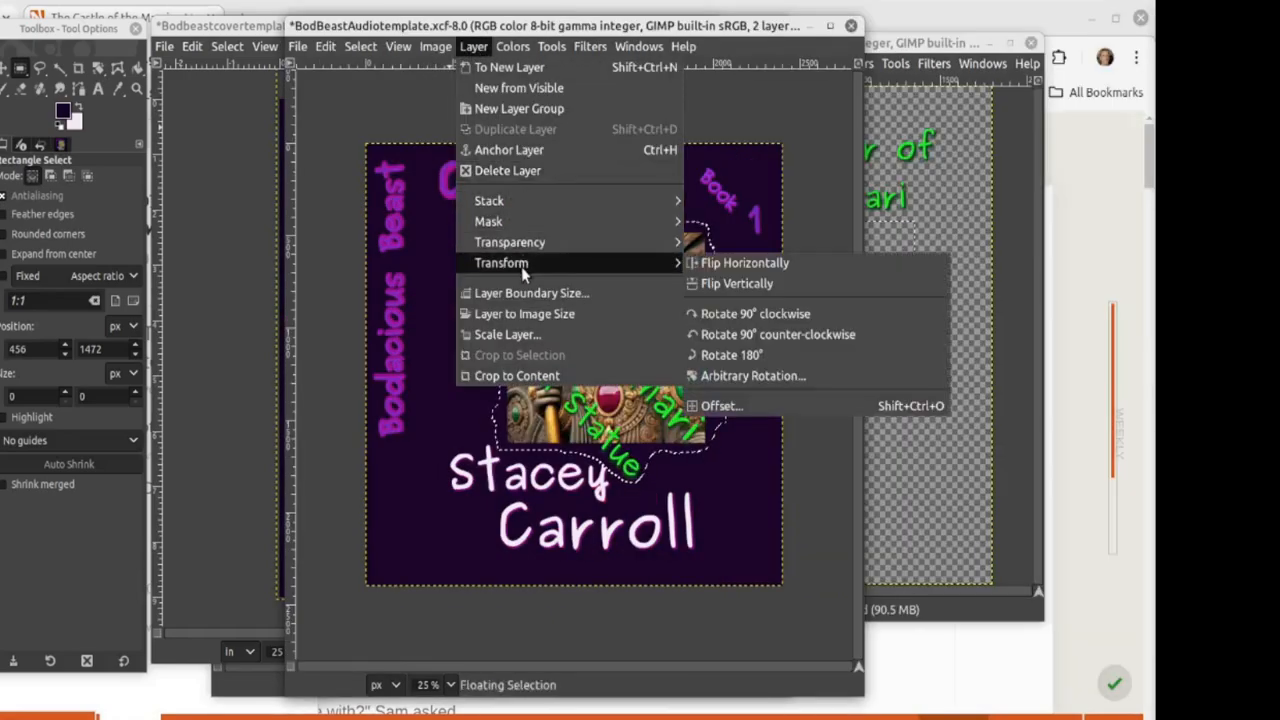
{"action": "left_click", "coordinate": [522, 338]}
{"action": "double_click", "coordinate": [583, 371]}
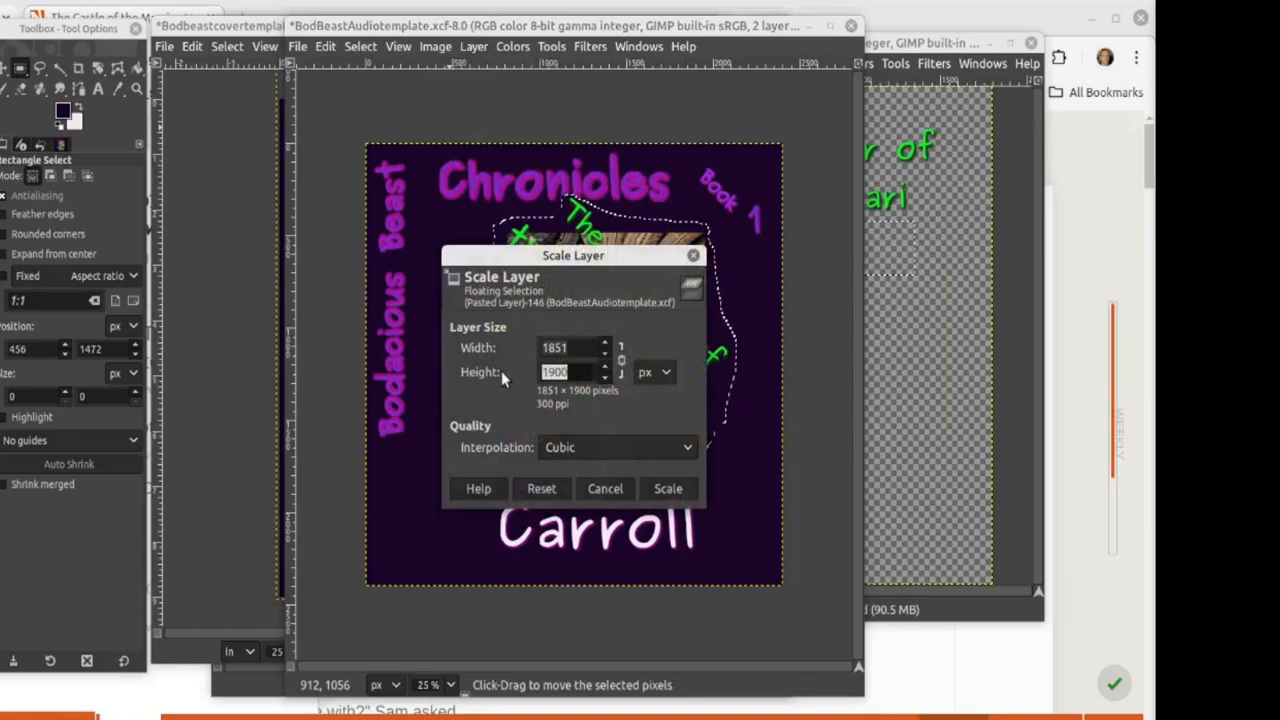
{"action": "type", "text": "185"}
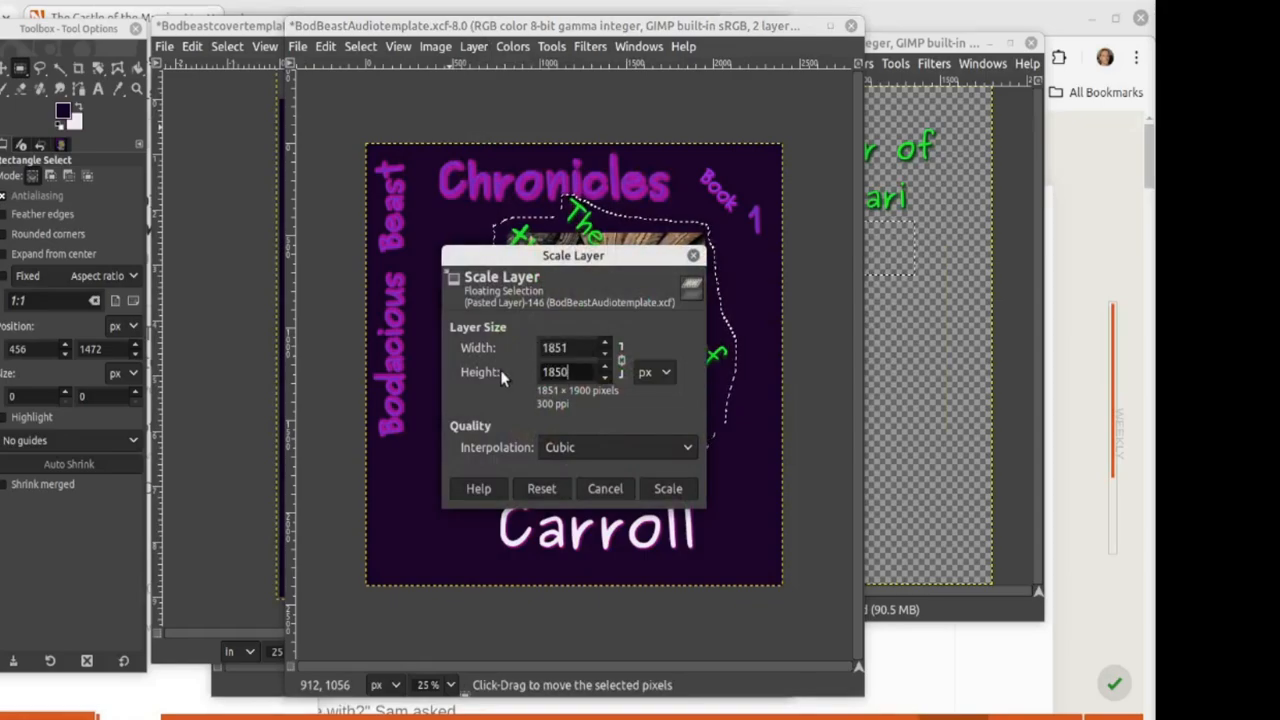
{"action": "type", "text": "0"}
{"action": "key", "text": "Tab"}
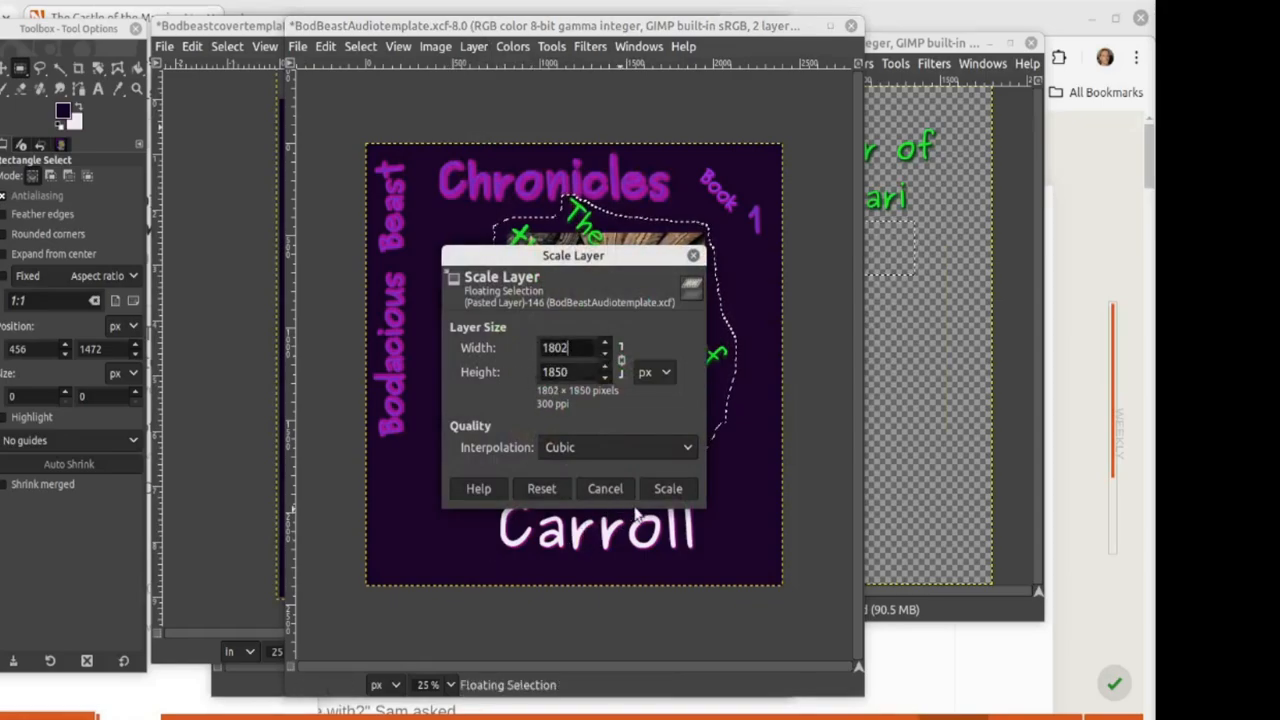
{"action": "left_click", "coordinate": [667, 488]}
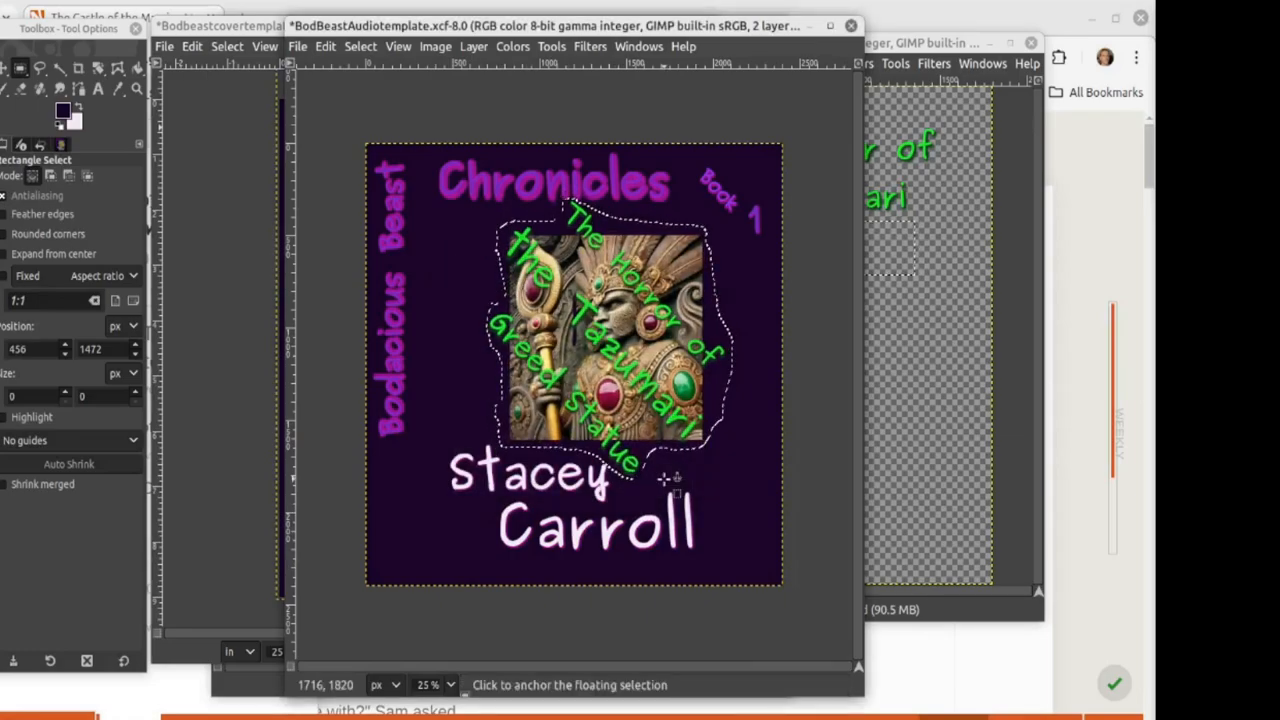
{"action": "left_click_drag", "start_coordinate": [615, 394], "coordinate": [628, 399]}
{"action": "left_click", "coordinate": [450, 310]}
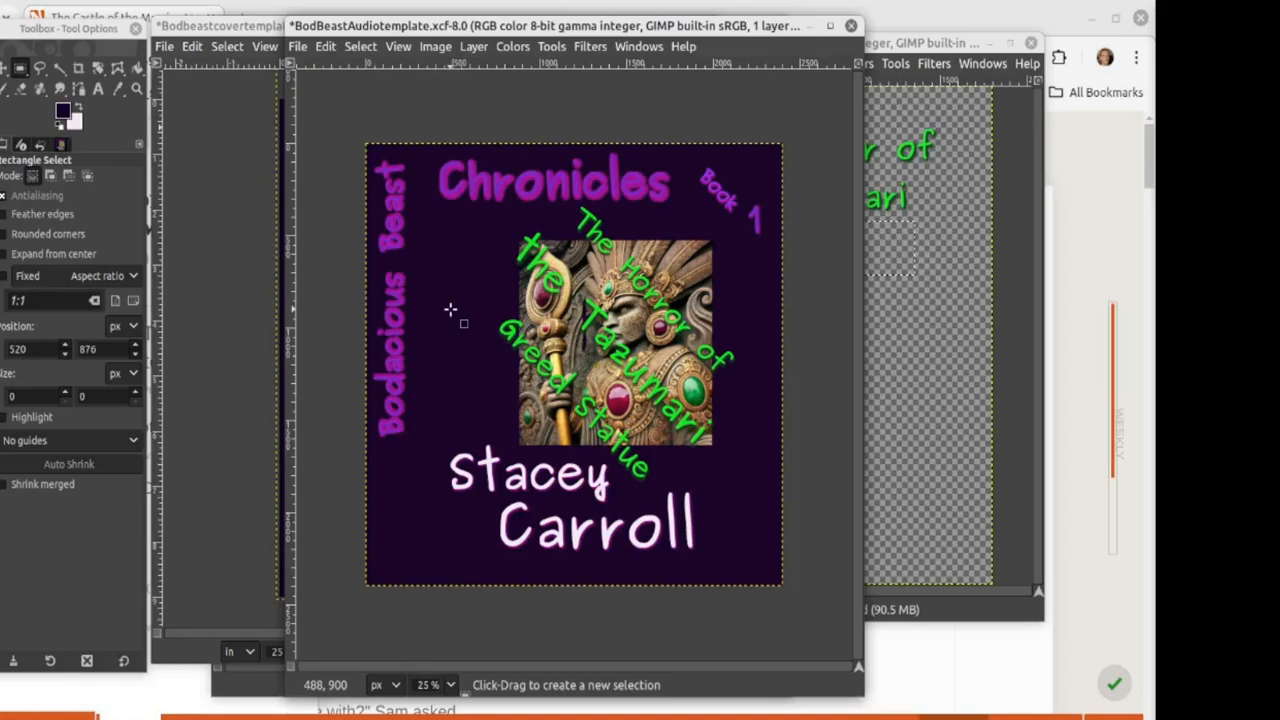
Step: Select the Paintbrush tool with the Vine brush
{"action": "key", "text": "p"}
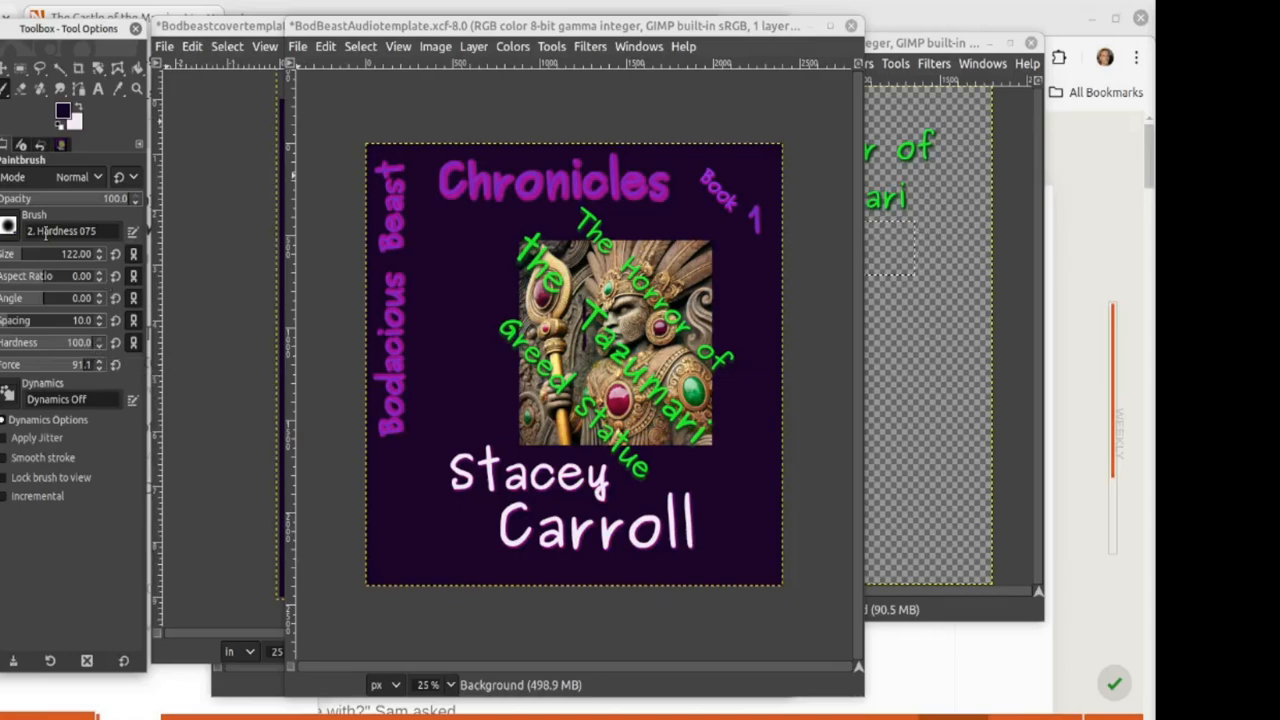
{"action": "left_click", "coordinate": [7, 231]}
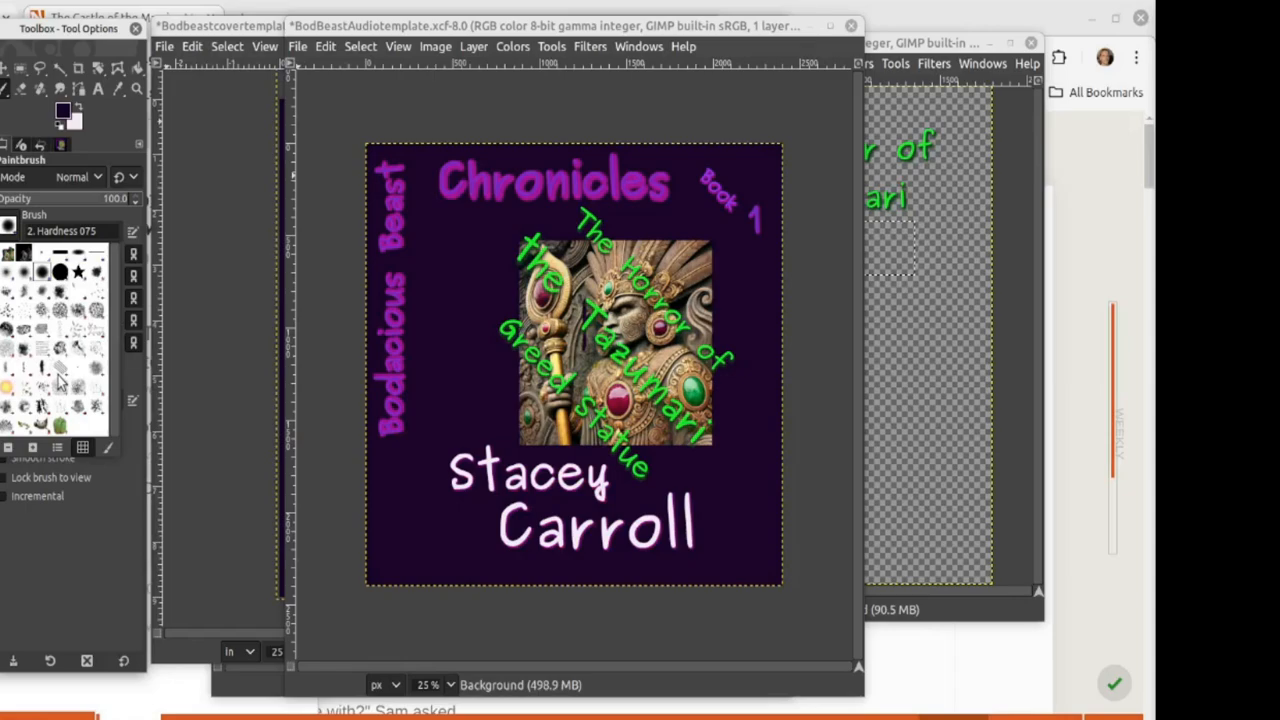
{"action": "left_click", "coordinate": [27, 429]}
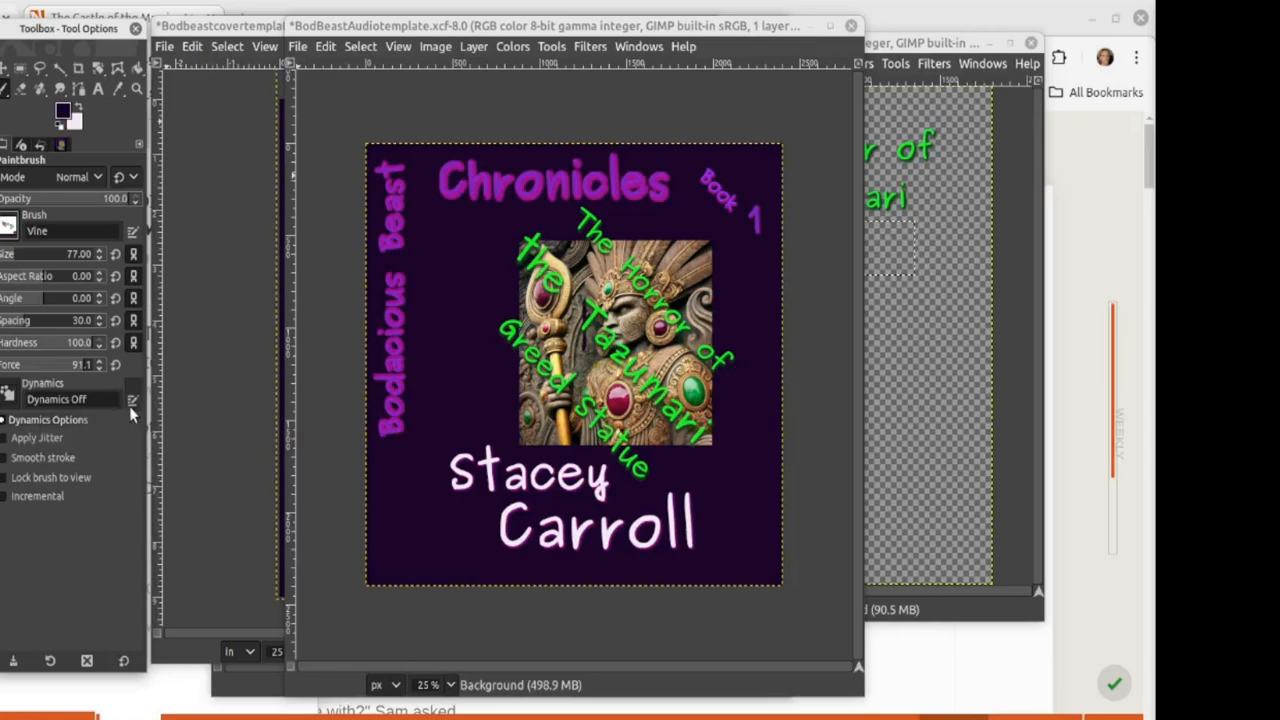
Step: Move the untitled 'The Horror of the Tazumari' image window aside, then back over the cover
{"action": "left_click", "coordinate": [924, 44]}
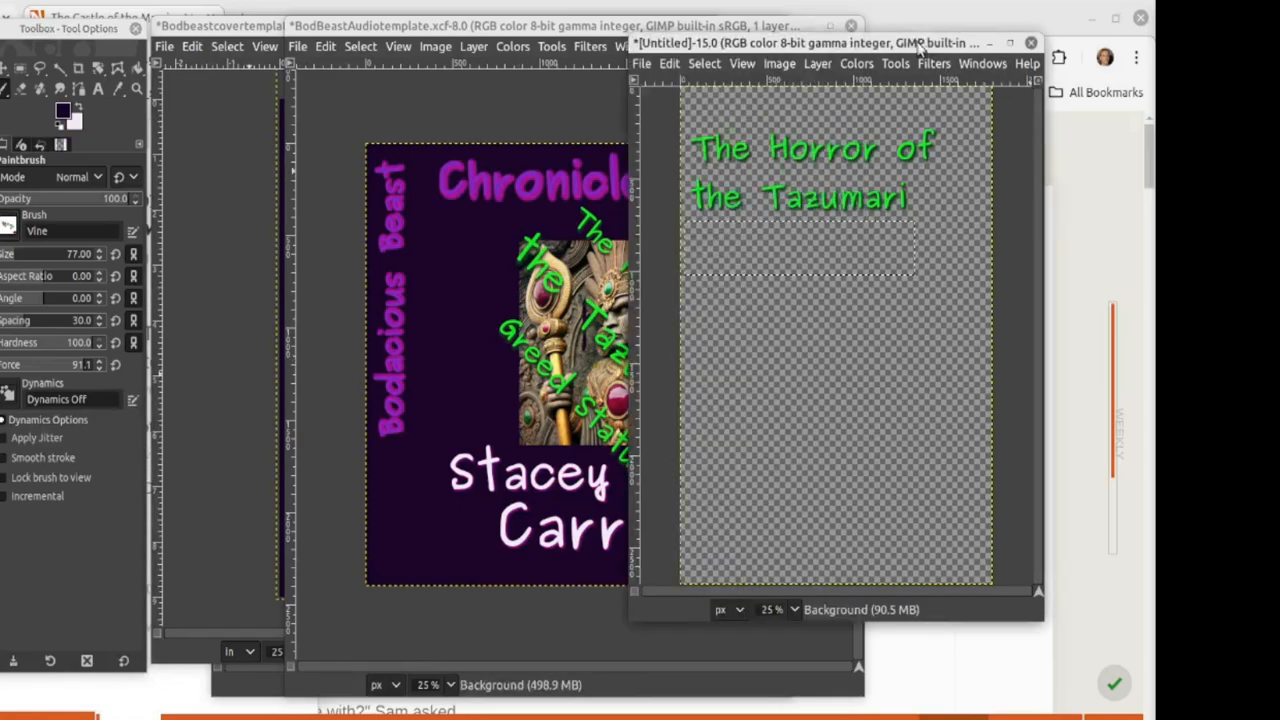
{"action": "left_click_drag", "start_coordinate": [832, 40], "coordinate": [1279, 80]}
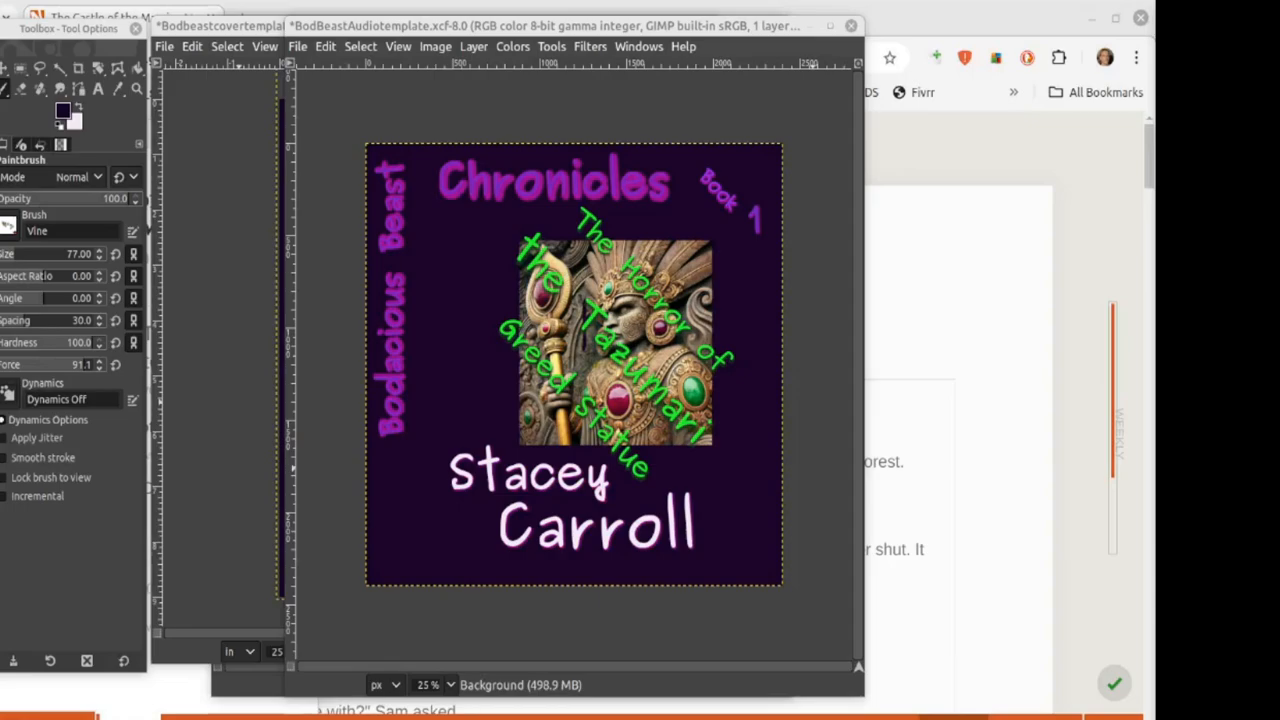
{"action": "left_click_drag", "start_coordinate": [1279, 82], "coordinate": [564, 71]}
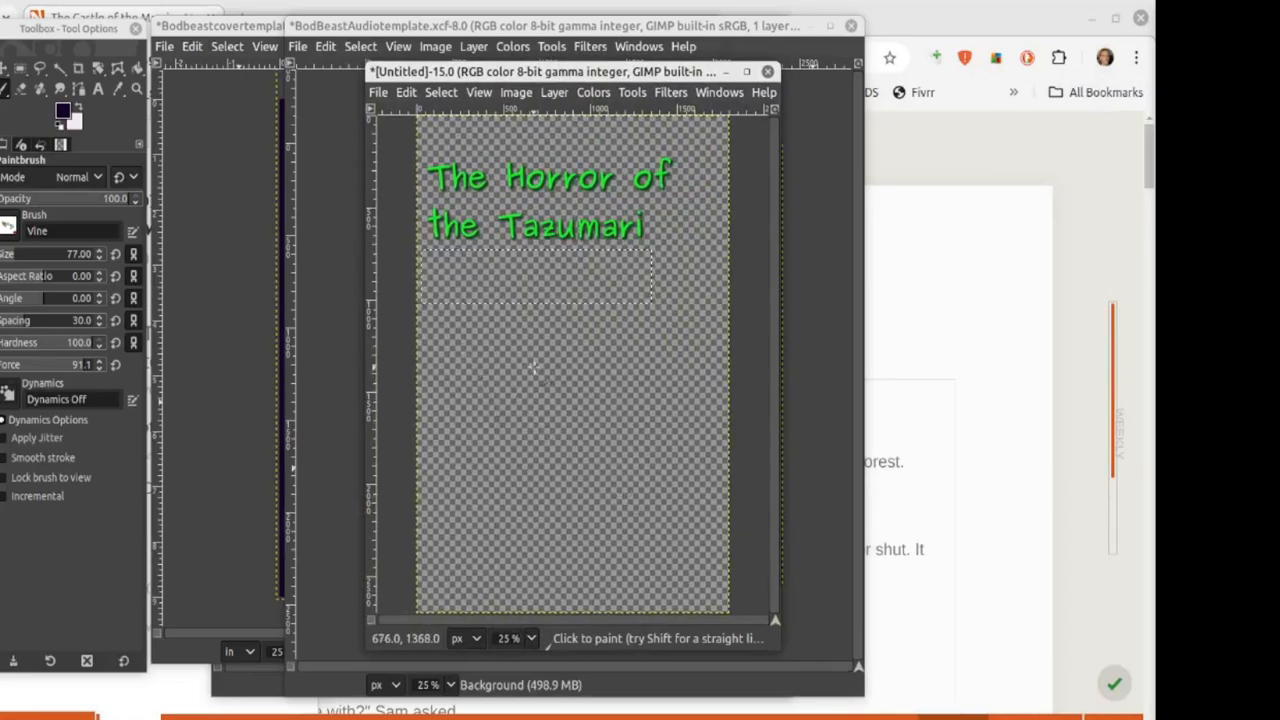
Step: Merge the untitled image's visible layers, clear the selection, and paint a green vine below the title
{"action": "left_click", "coordinate": [514, 92]}
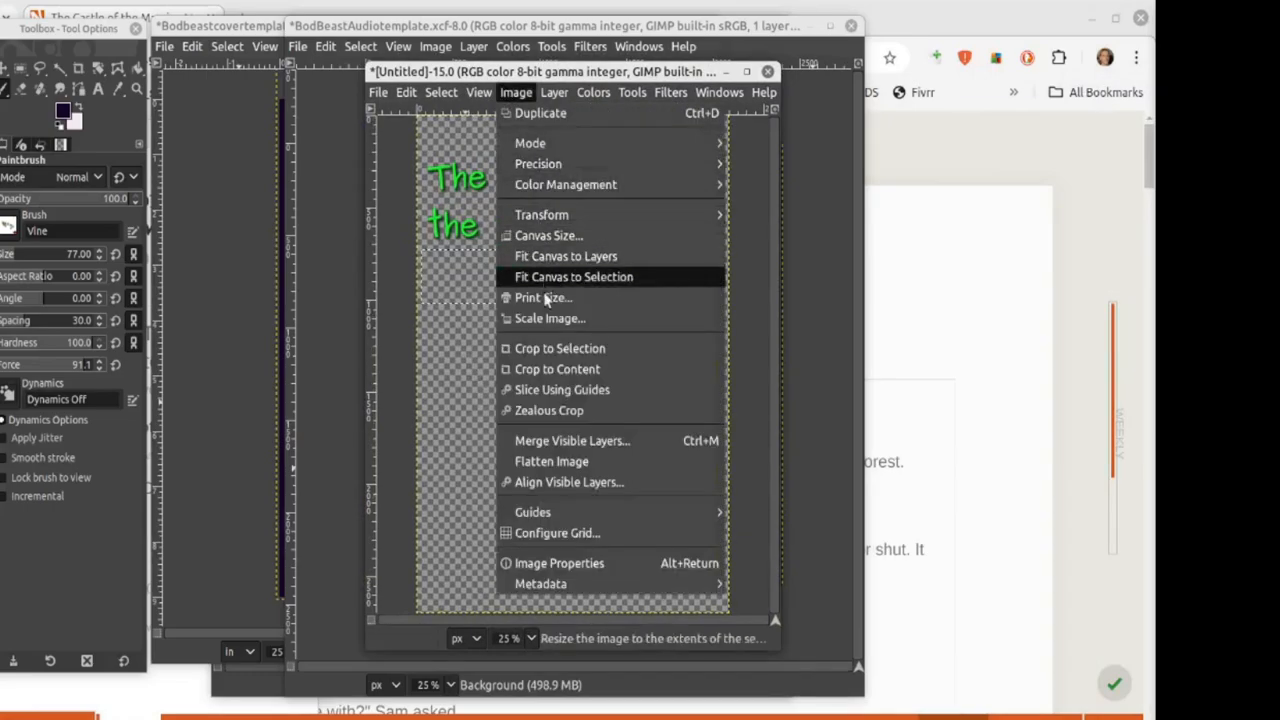
{"action": "left_click", "coordinate": [567, 440]}
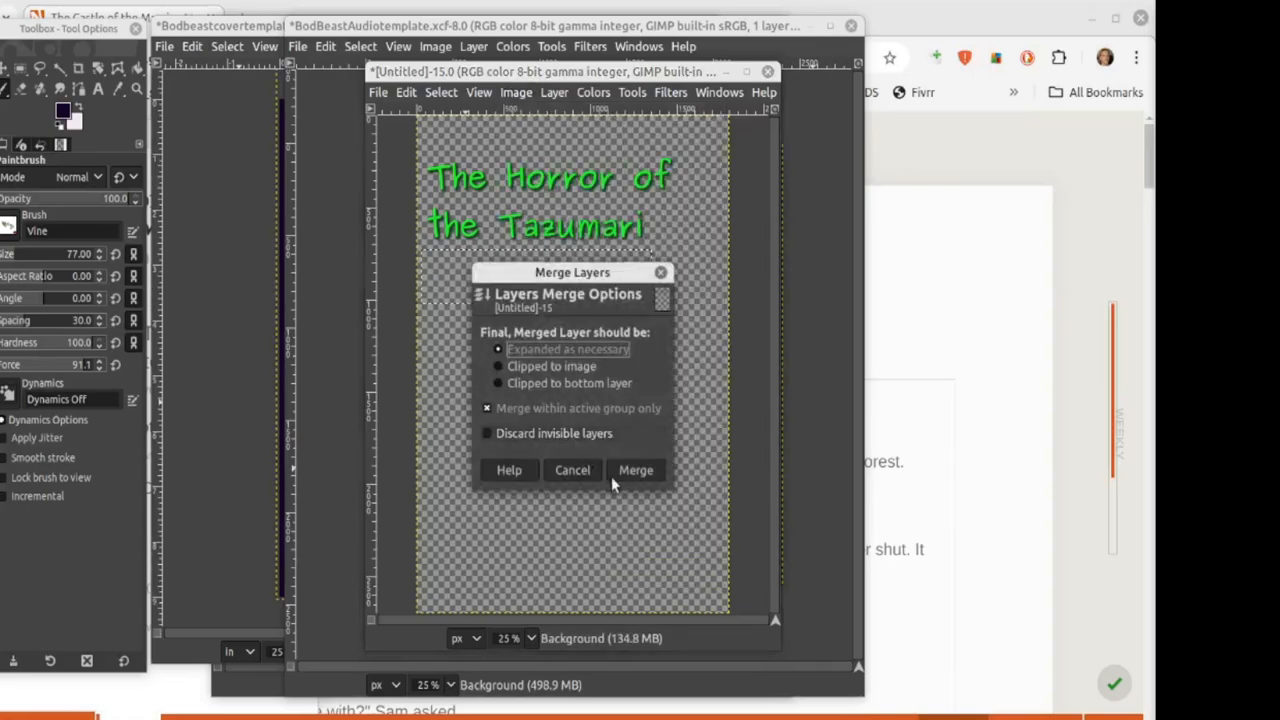
{"action": "left_click", "coordinate": [632, 466]}
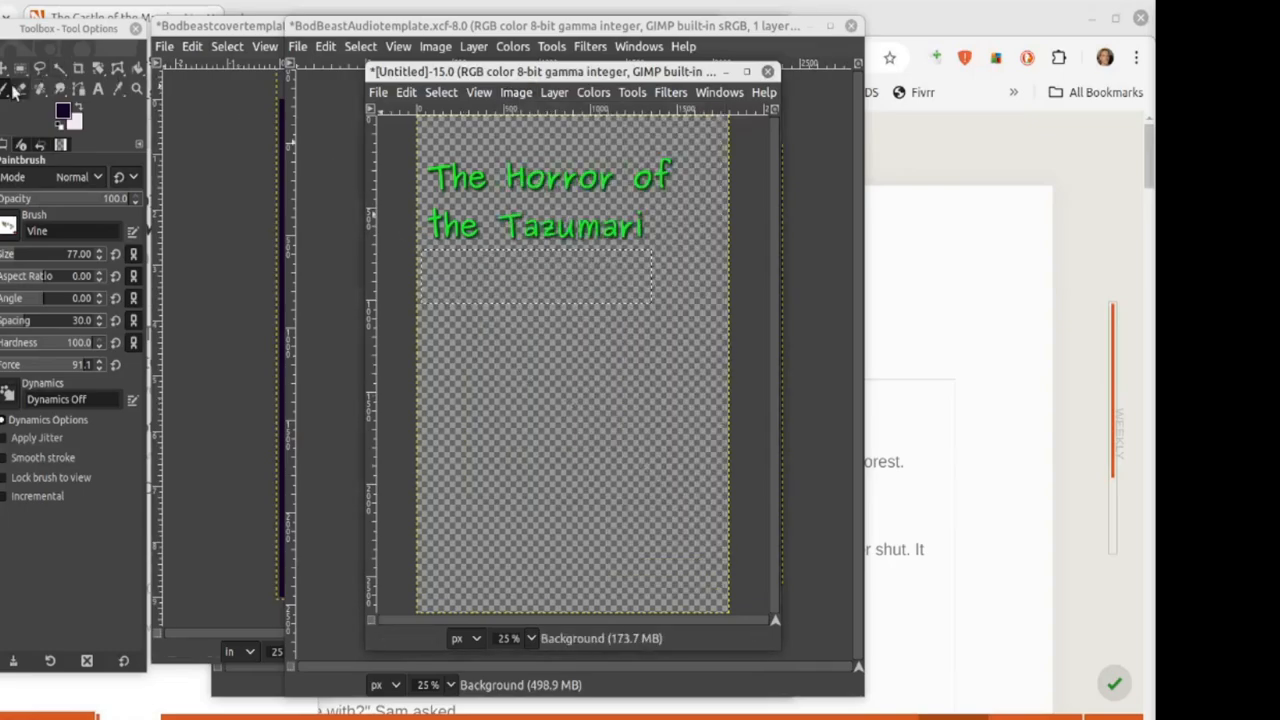
{"action": "key", "text": "r"}
{"action": "left_click", "coordinate": [518, 407]}
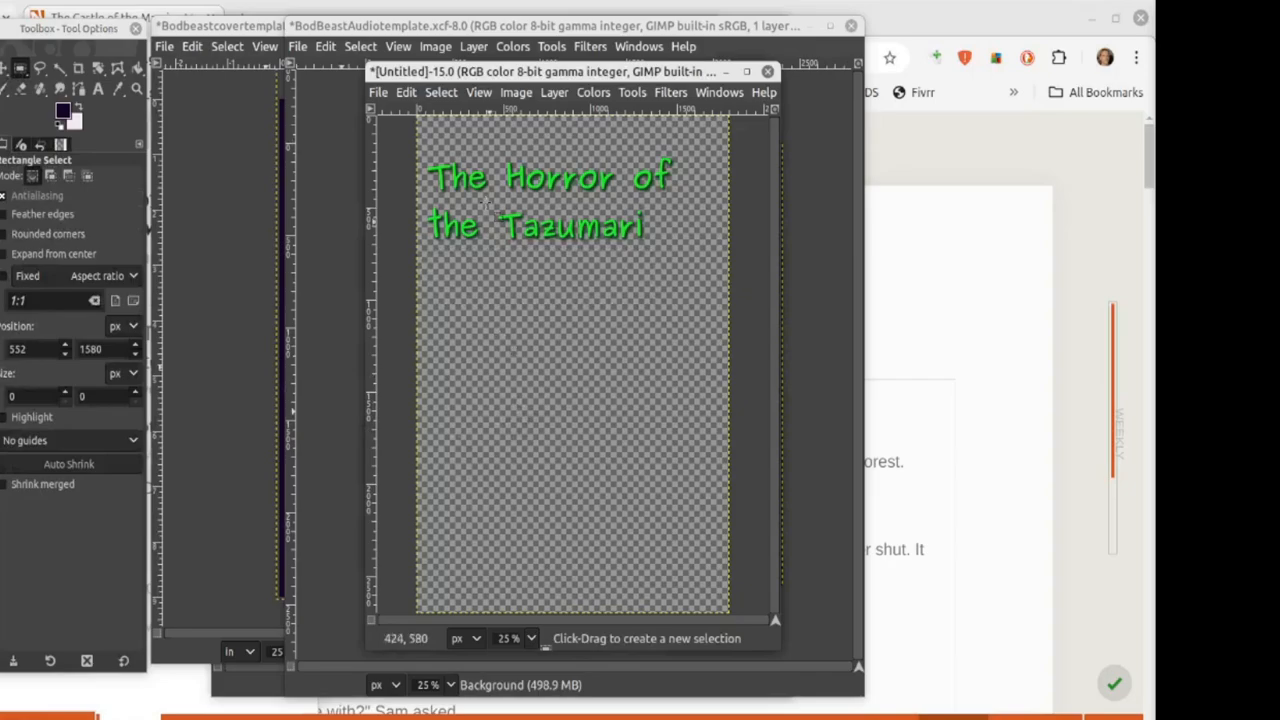
{"action": "key", "text": "p"}
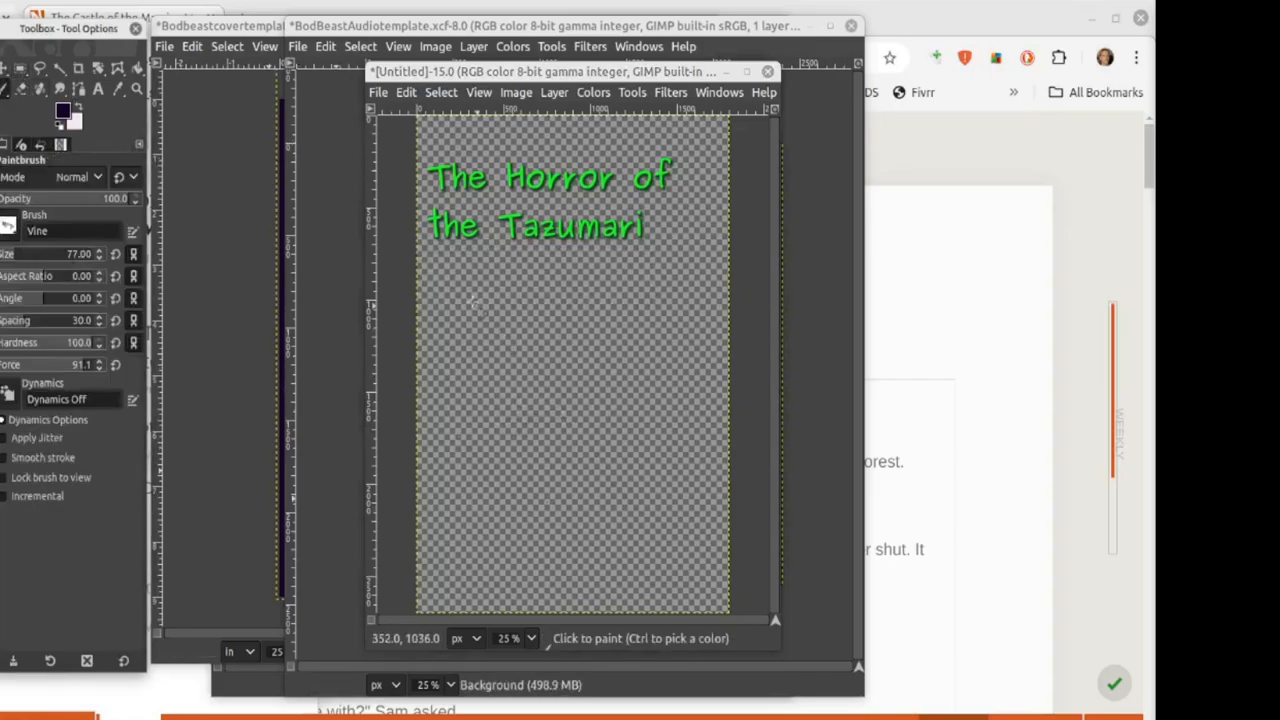
{"action": "mouse_move", "coordinate": [452, 290]}
{"action": "left_mouse_down"}
{"action": "mouse_move", "coordinate": [515, 346]}
{"action": "mouse_move", "coordinate": [582, 452]}
{"action": "left_mouse_up"}
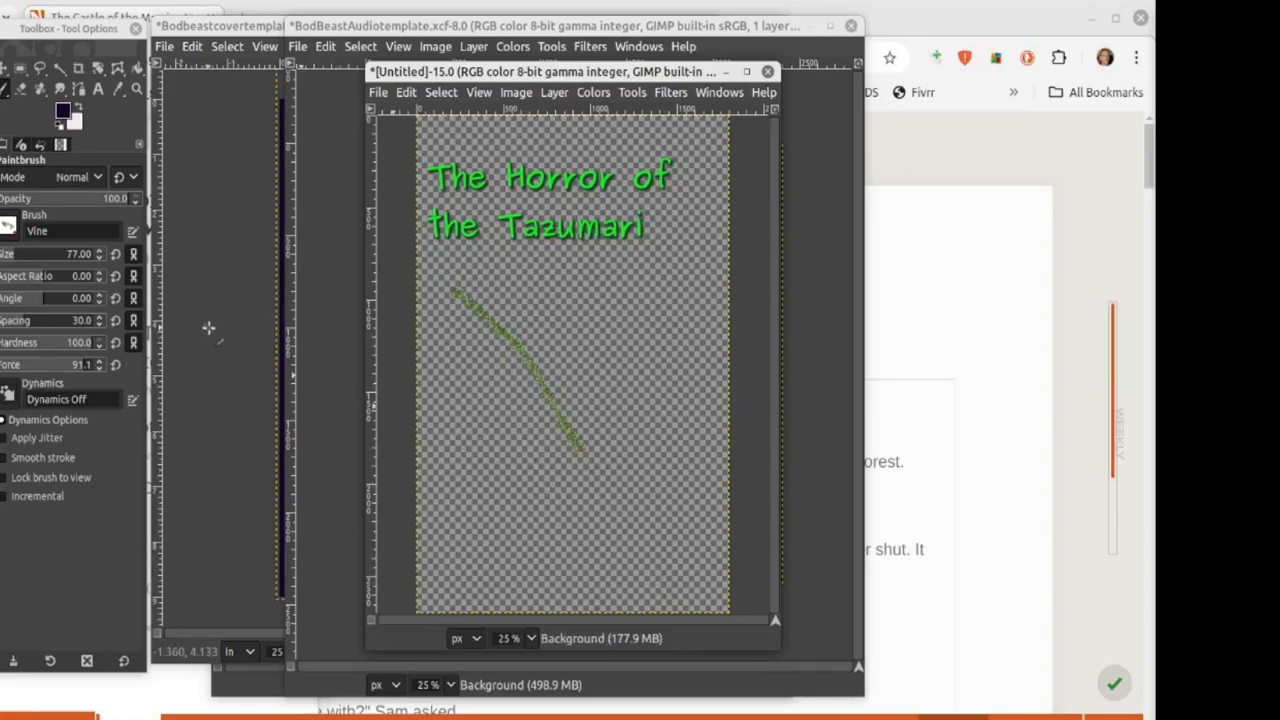
Step: Check the Vine brush editor, then paint two test strokes with the Oils 01 brush
{"action": "left_click", "coordinate": [133, 233]}
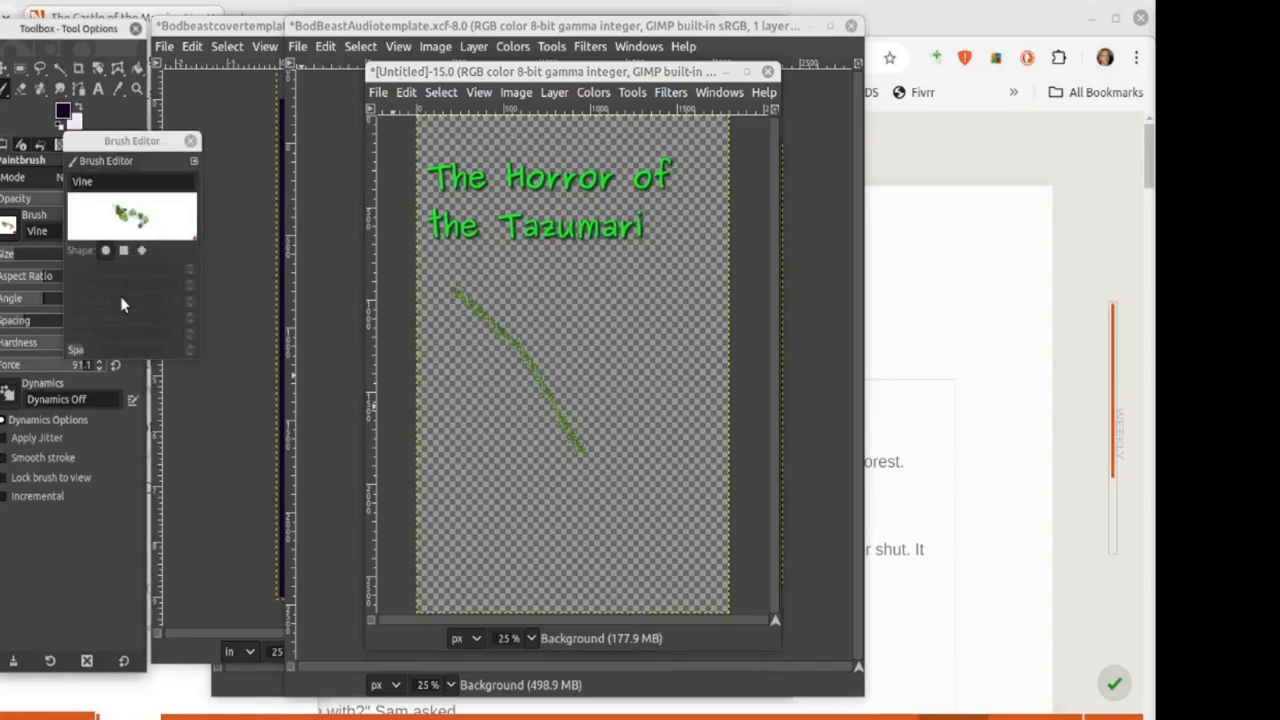
{"action": "left_click", "coordinate": [190, 141]}
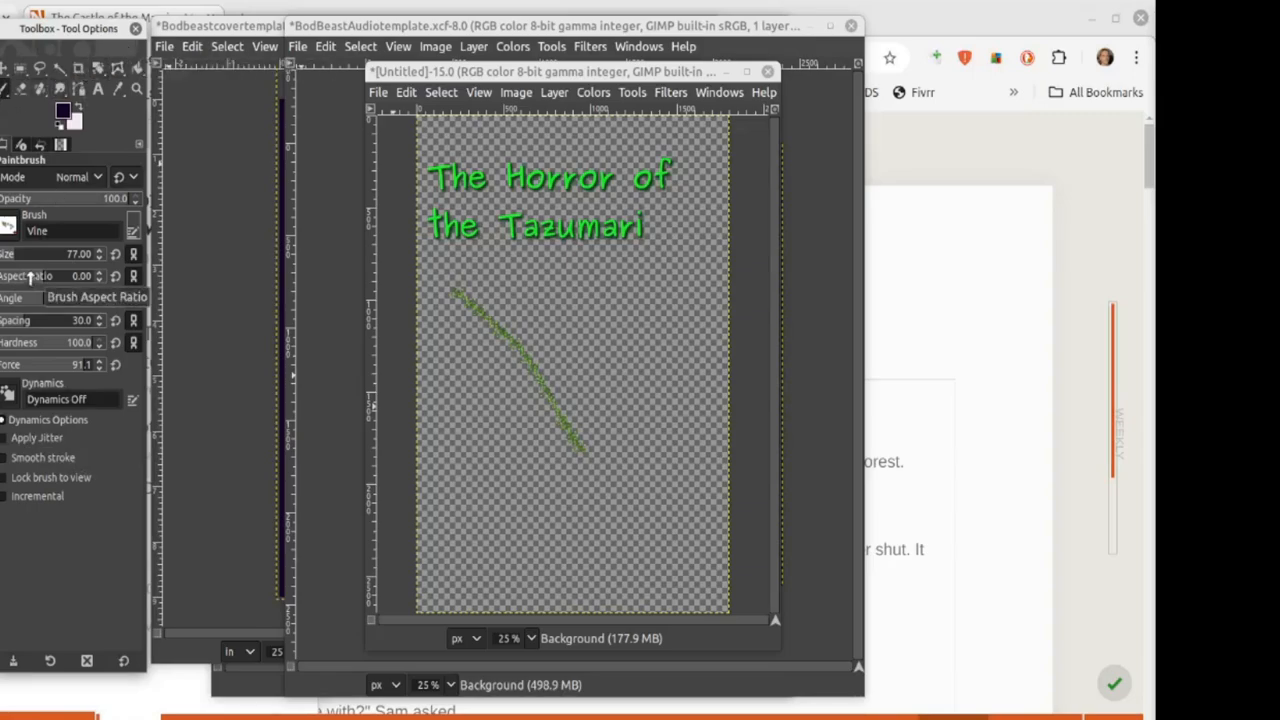
{"action": "left_click", "coordinate": [8, 226]}
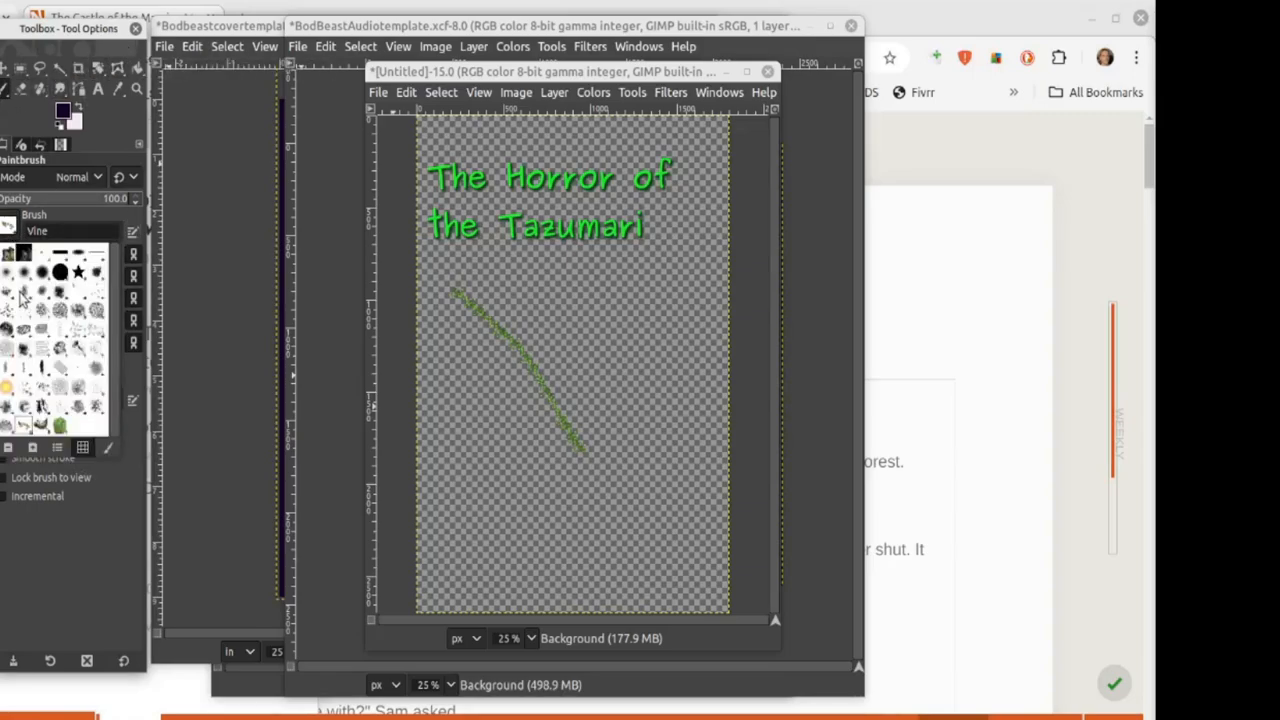
{"action": "left_click", "coordinate": [74, 358]}
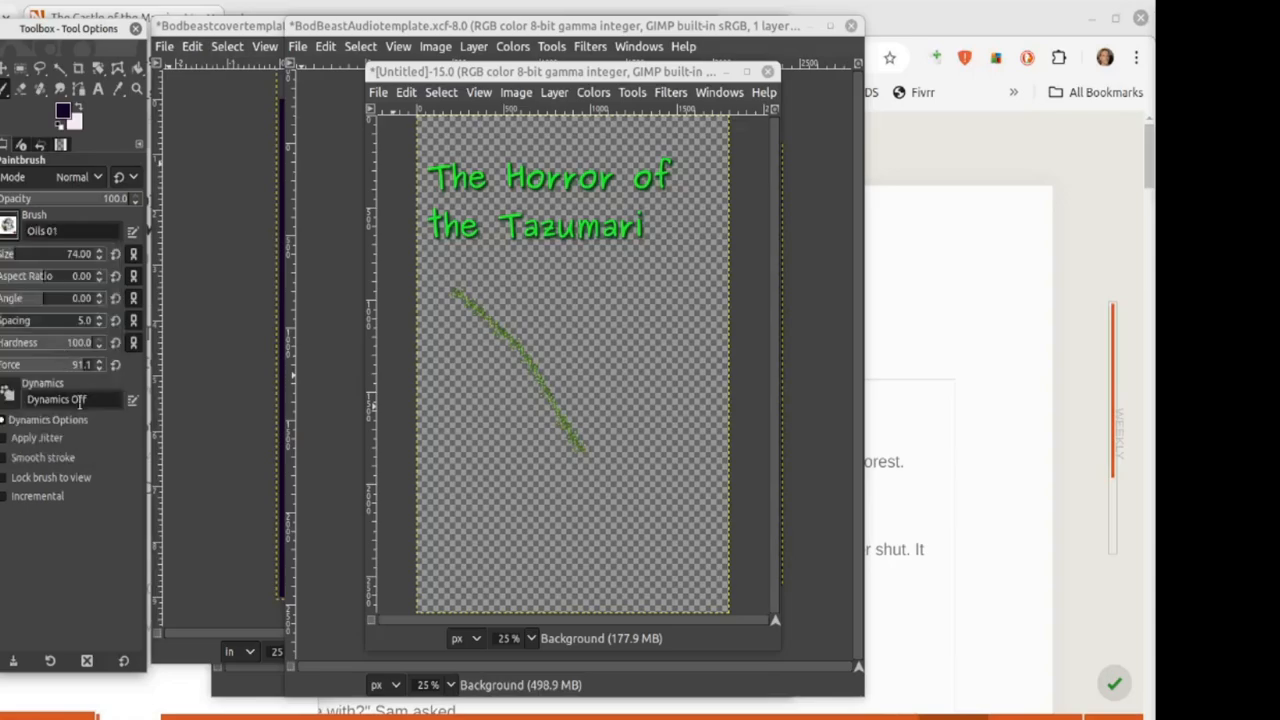
{"action": "left_click_drag", "start_coordinate": [566, 302], "coordinate": [614, 396]}
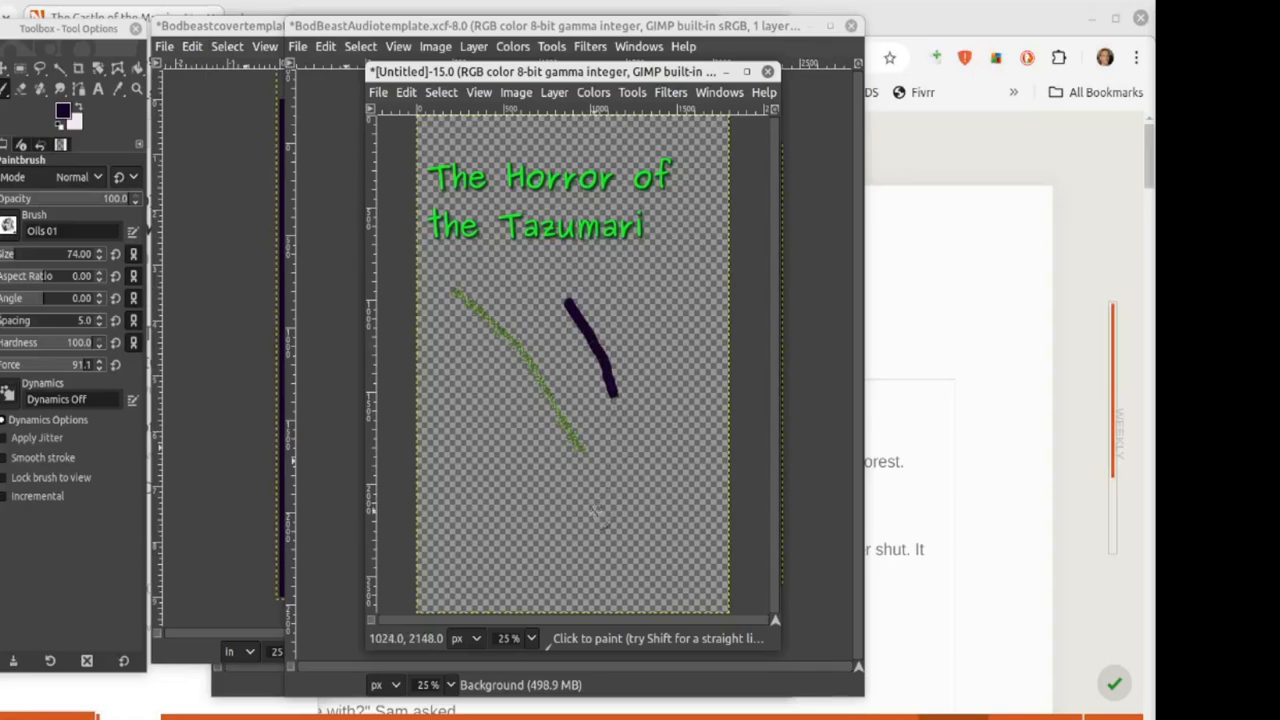
{"action": "mouse_move", "coordinate": [458, 456]}
{"action": "left_mouse_down"}
{"action": "mouse_move", "coordinate": [588, 490]}
{"action": "mouse_move", "coordinate": [608, 472]}
{"action": "left_mouse_up"}
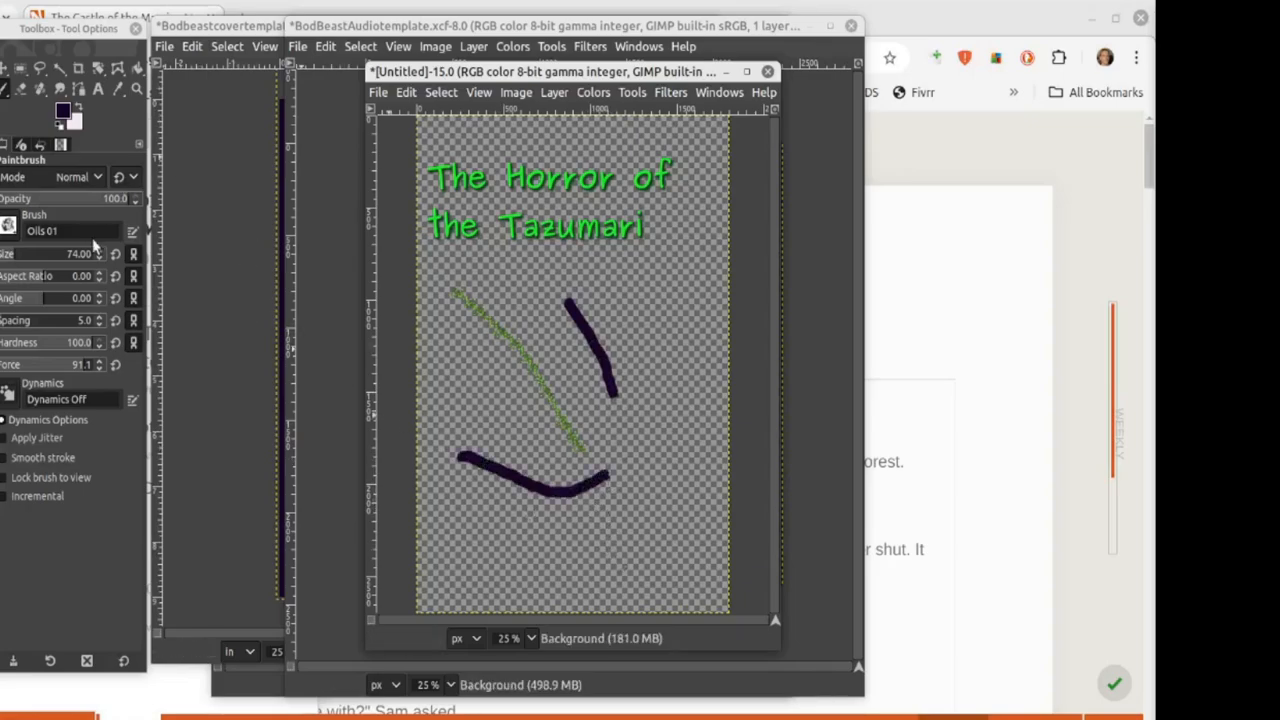
Step: Switch to the Acrylic 03 brush and paint two diagonal test strokes
{"action": "left_click", "coordinate": [10, 228]}
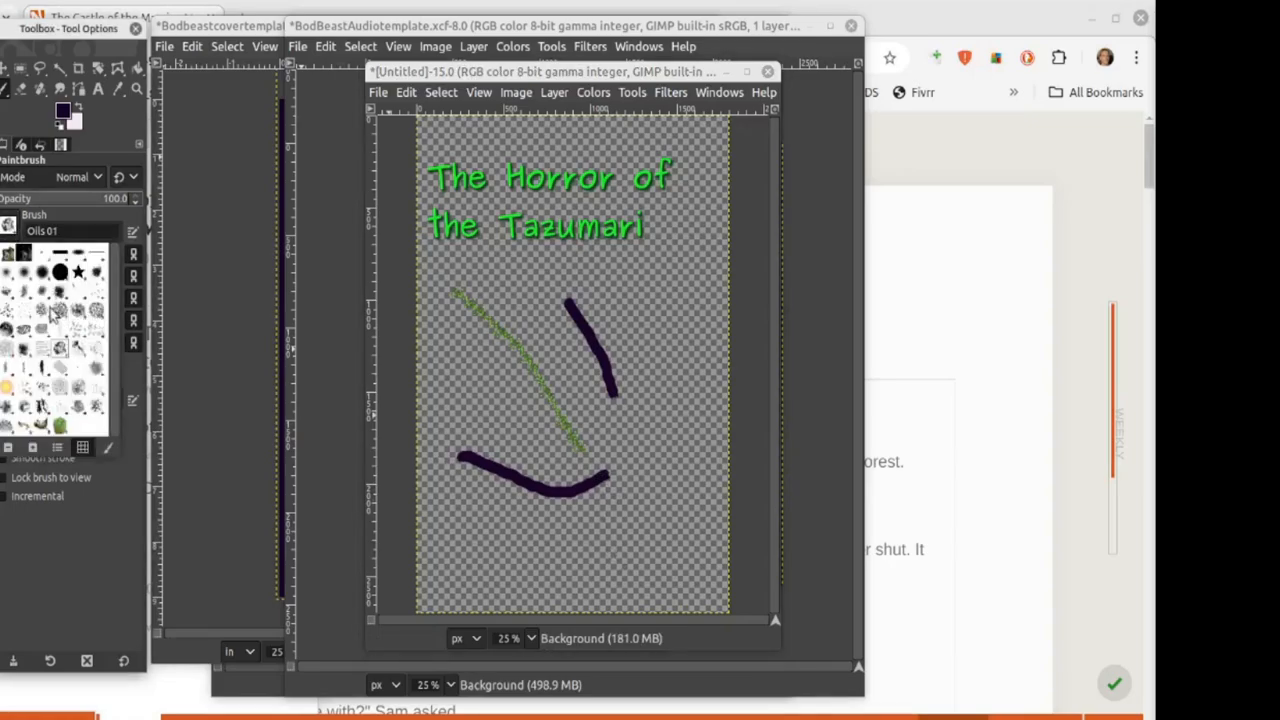
{"action": "left_click", "coordinate": [22, 296]}
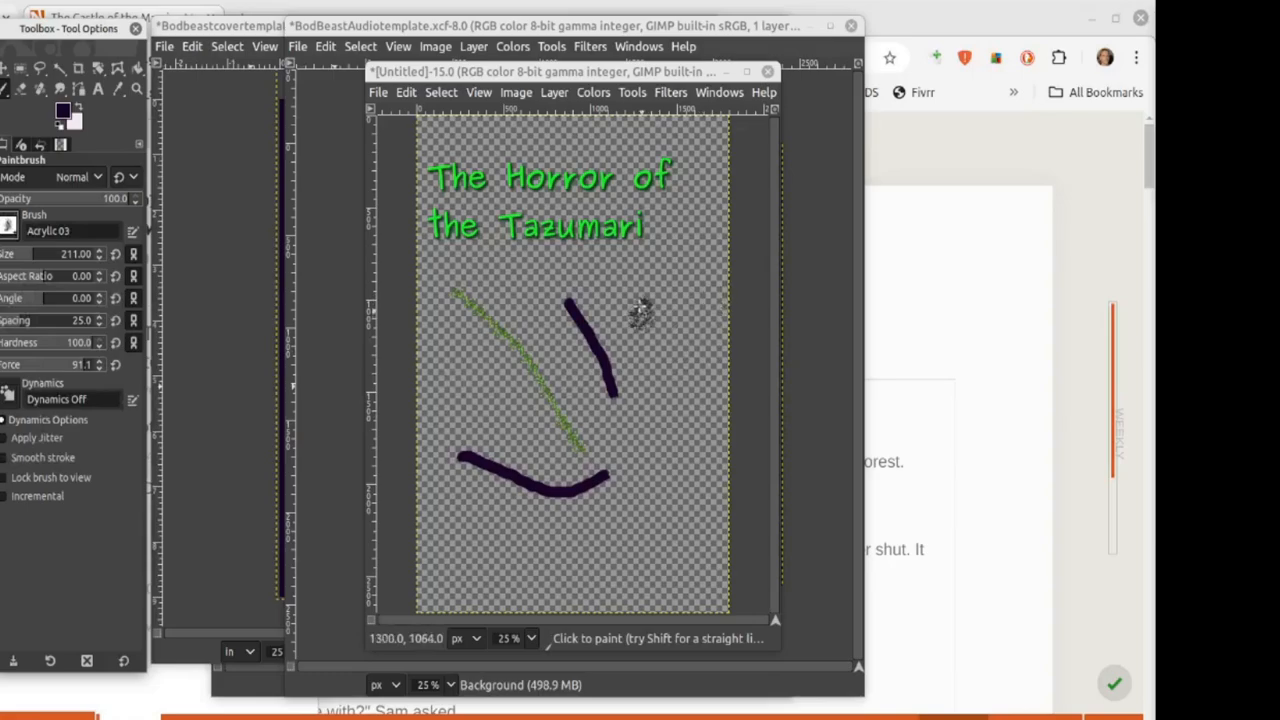
{"action": "left_click_drag", "start_coordinate": [630, 295], "coordinate": [662, 372]}
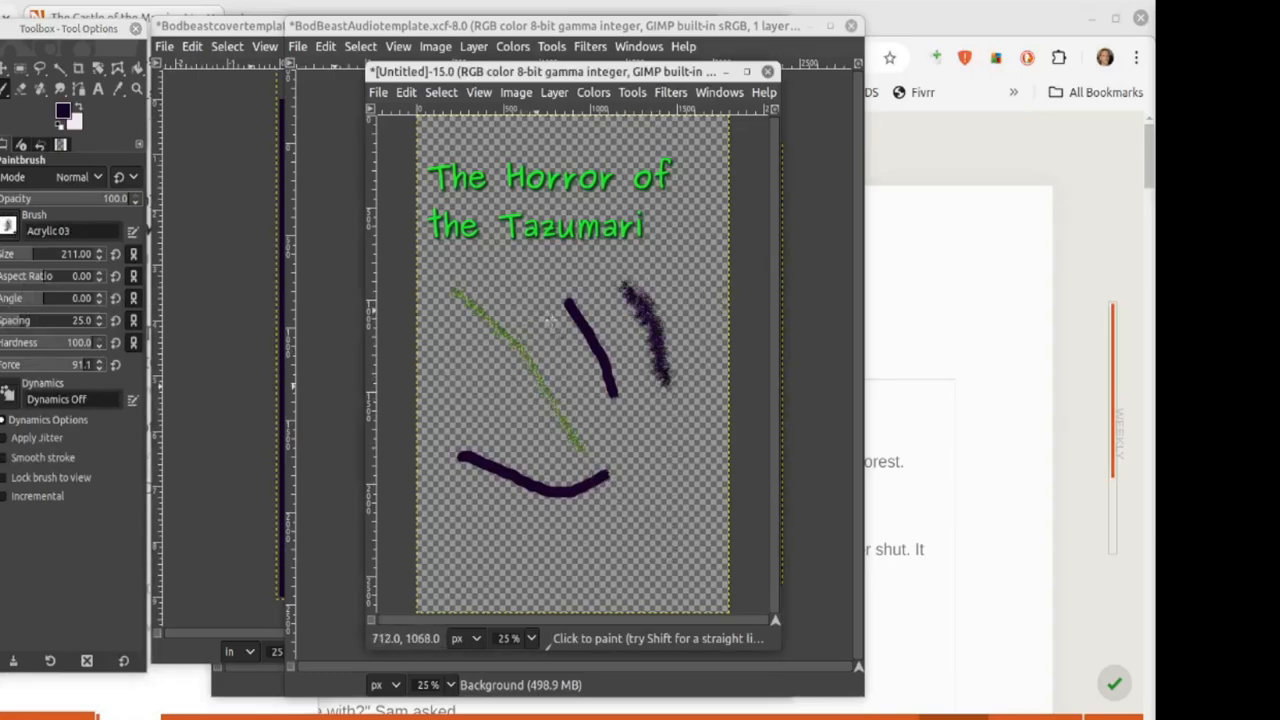
{"action": "mouse_move", "coordinate": [528, 308]}
{"action": "left_mouse_down"}
{"action": "mouse_move", "coordinate": [613, 404]}
{"action": "mouse_move", "coordinate": [645, 430]}
{"action": "left_mouse_up"}
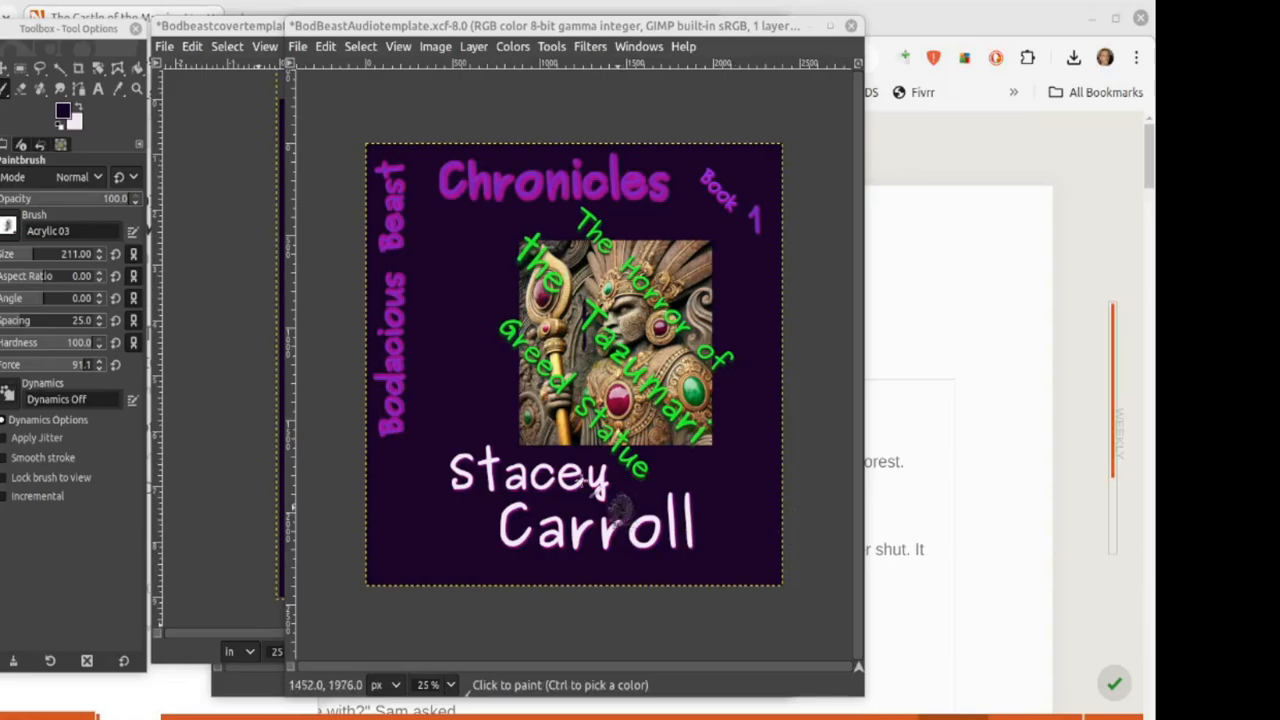
Step: Draw a tall rectangle selection left of the statue, then clear it
{"action": "key", "text": "r"}
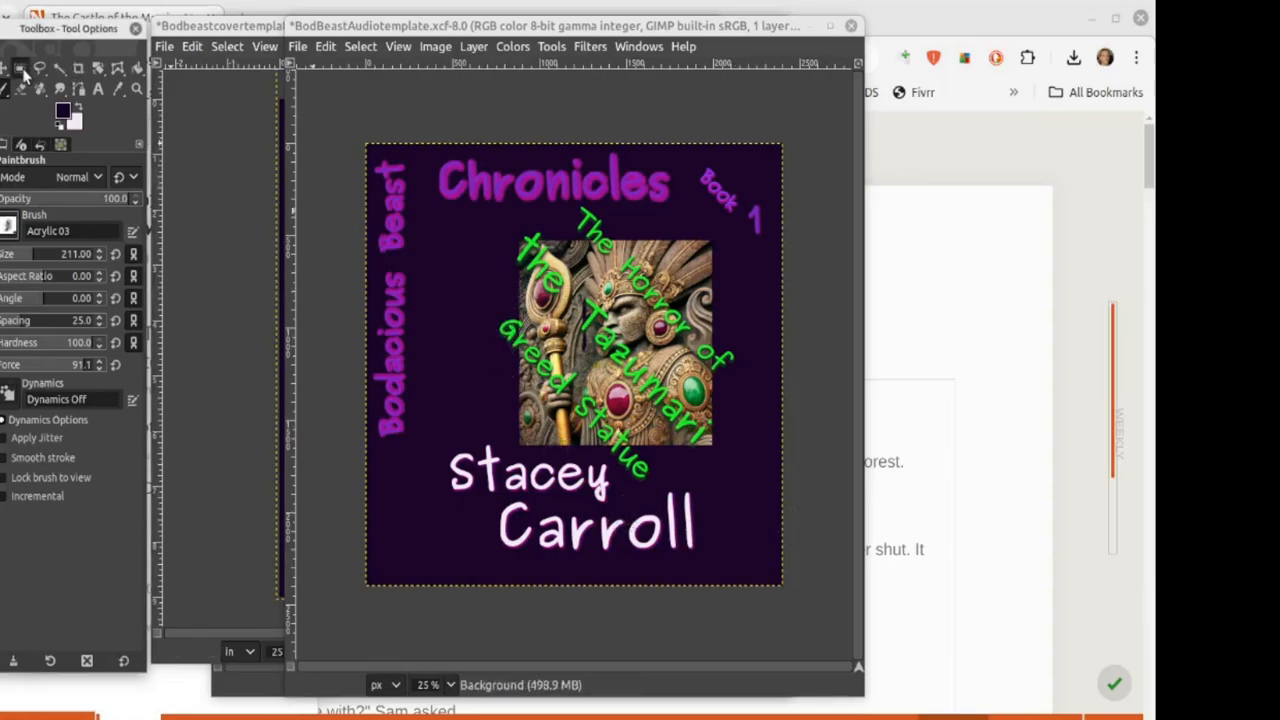
{"action": "left_click_drag", "start_coordinate": [412, 228], "coordinate": [512, 441]}
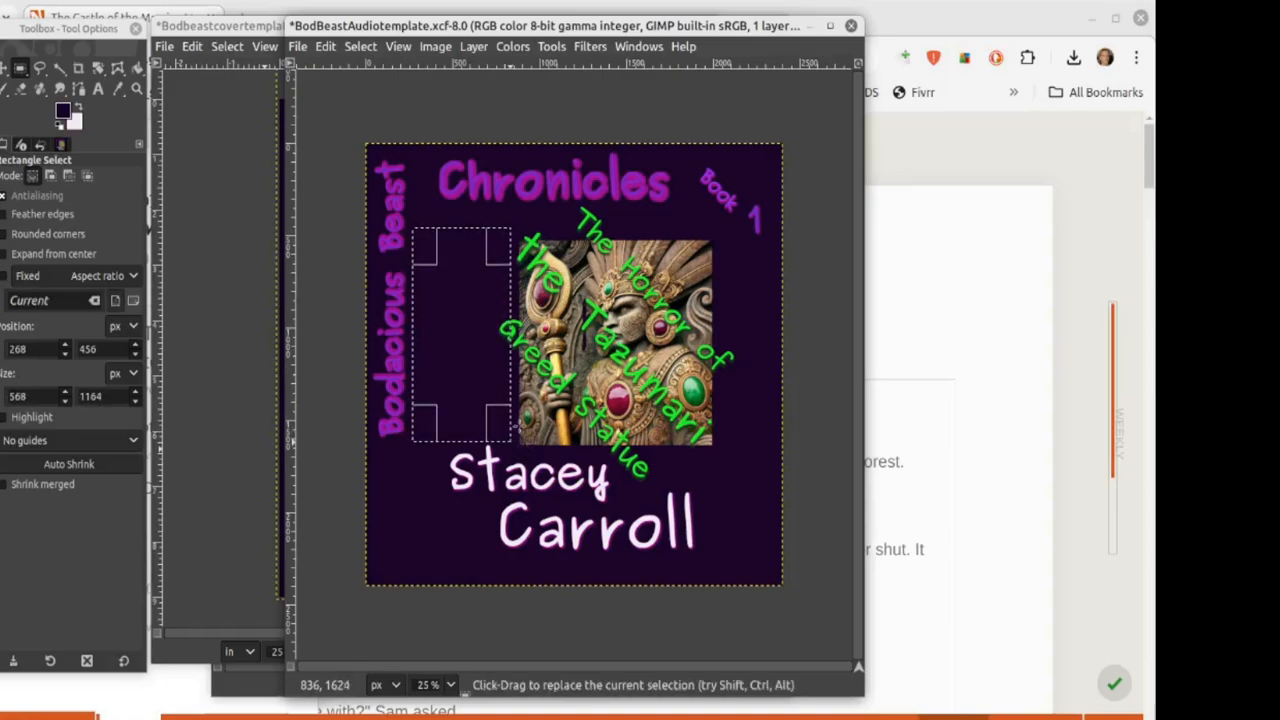
{"action": "left_click", "coordinate": [344, 118]}
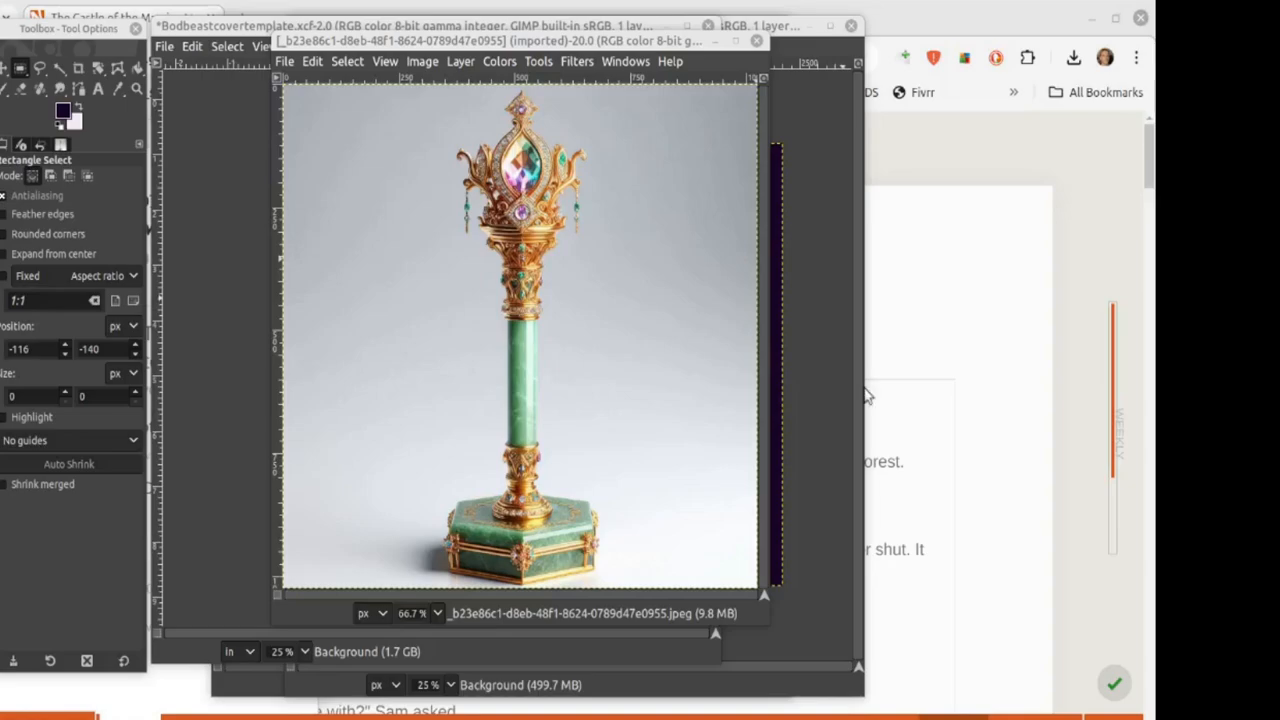
Step: Move the scepter photo window aside and back, then open its Colors menu
{"action": "left_click_drag", "start_coordinate": [312, 46], "coordinate": [630, 80]}
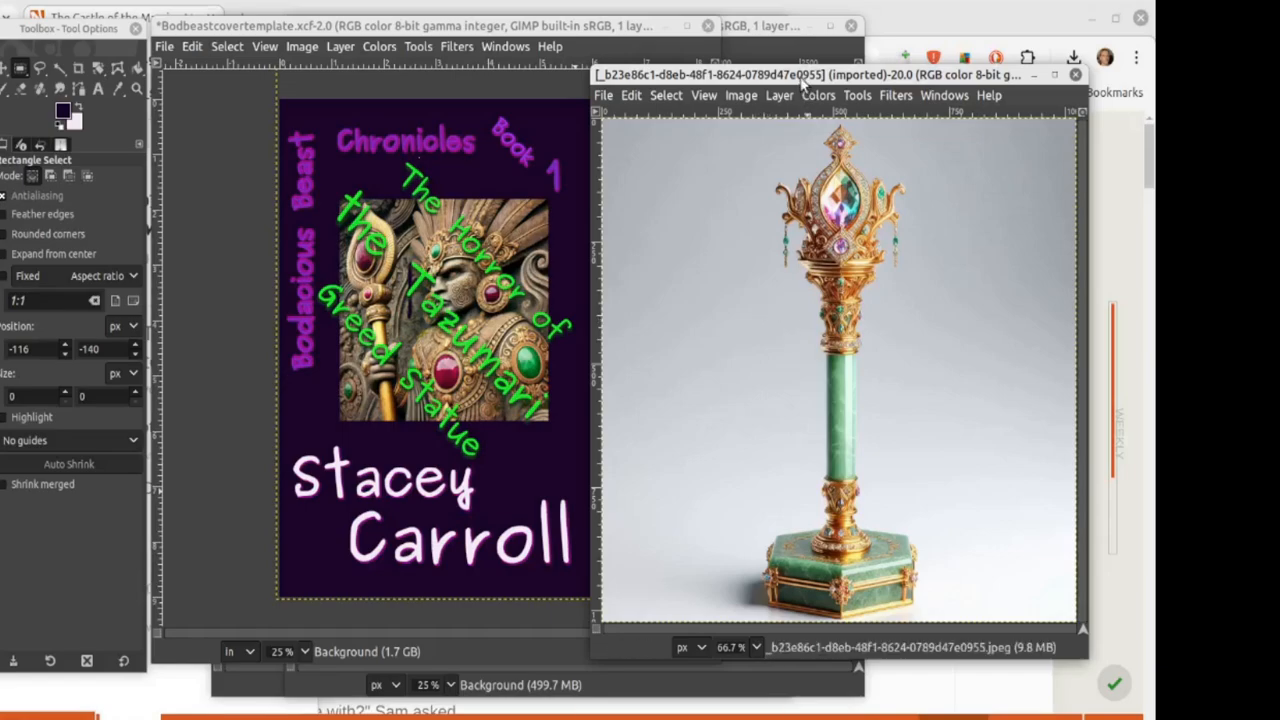
{"action": "left_click_drag", "start_coordinate": [802, 82], "coordinate": [549, 50]}
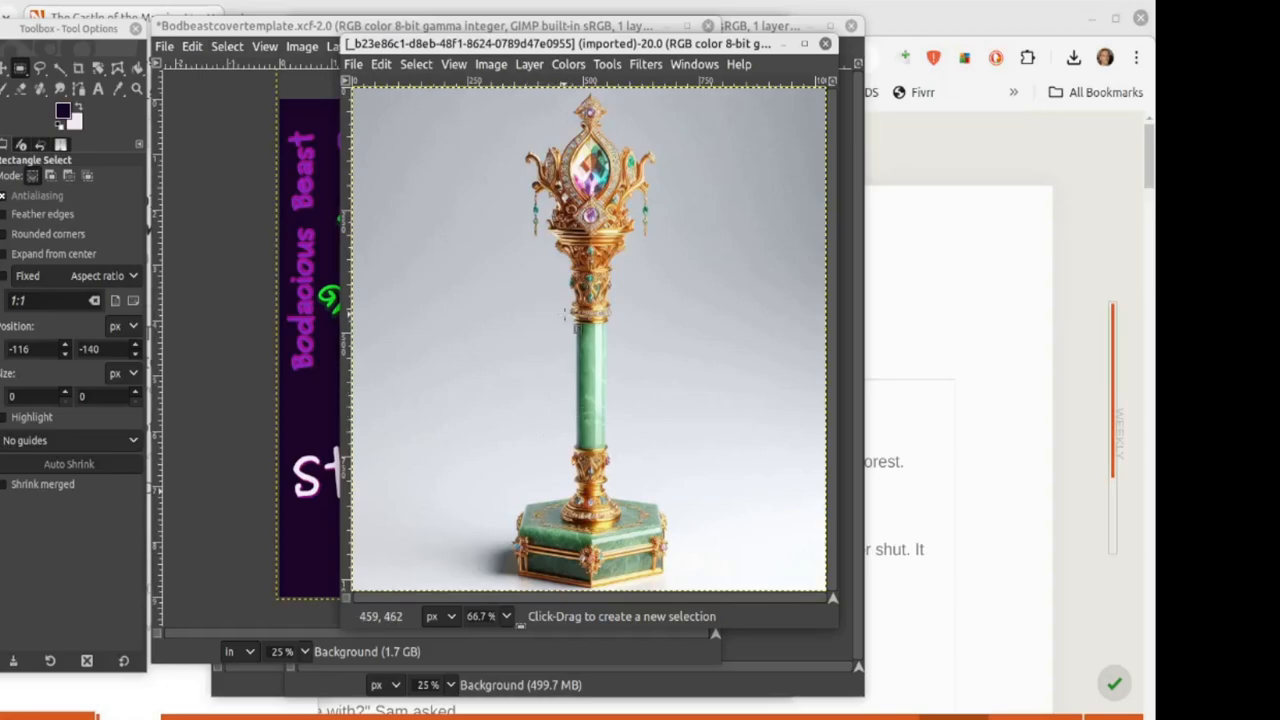
{"action": "left_click", "coordinate": [568, 64]}
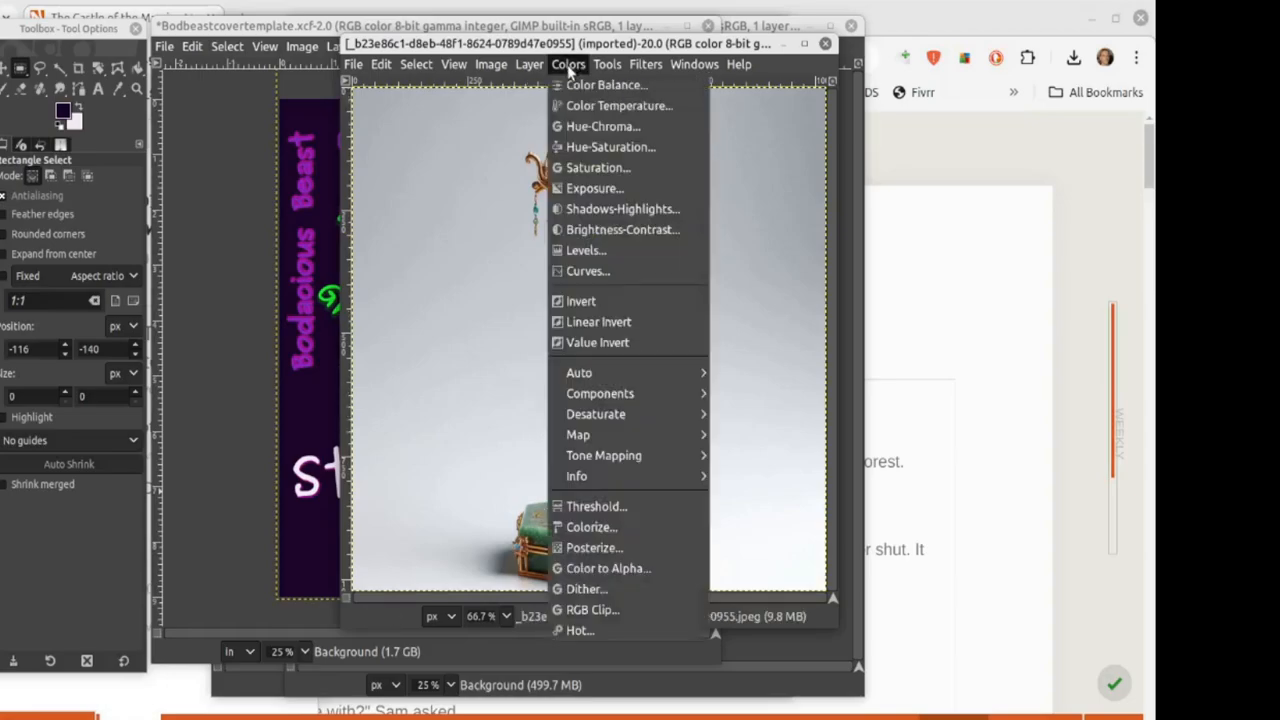
Step: Apply Color to Alpha to make the scepter photo's background transparent
{"action": "left_click", "coordinate": [645, 570]}
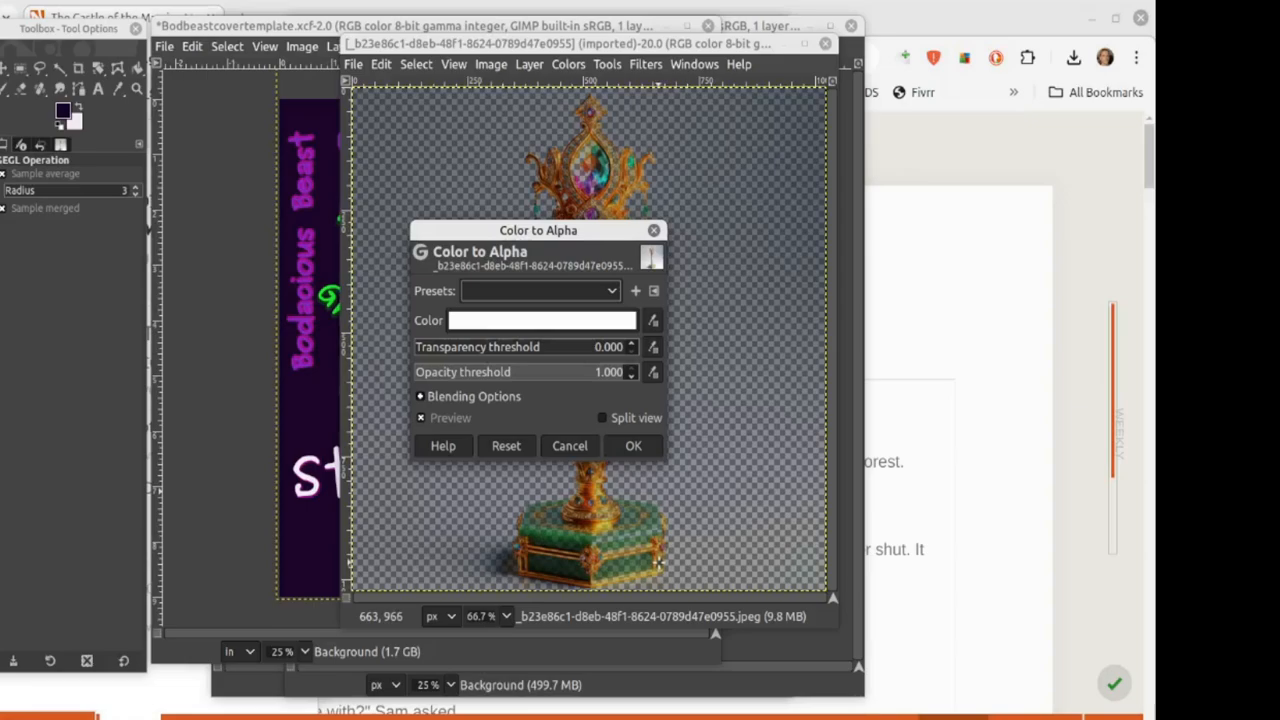
{"action": "left_click", "coordinate": [636, 448]}
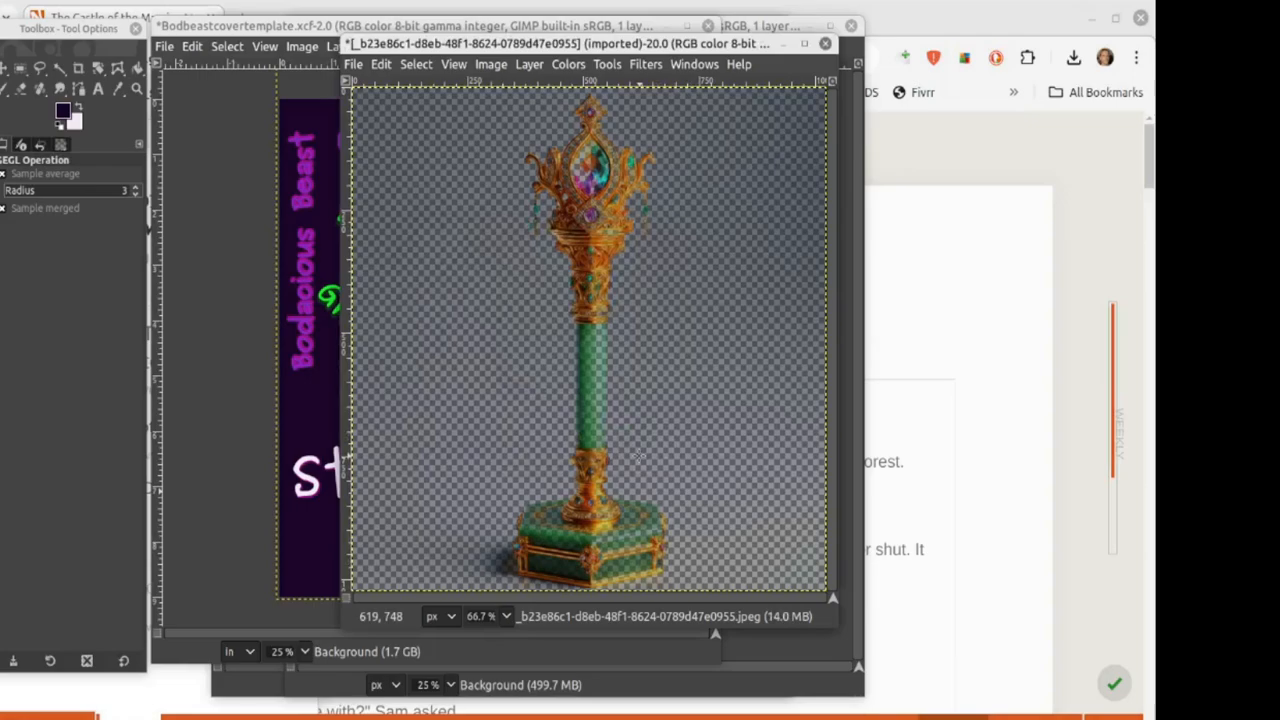
{"action": "key", "text": "ctrl+shift+f"}
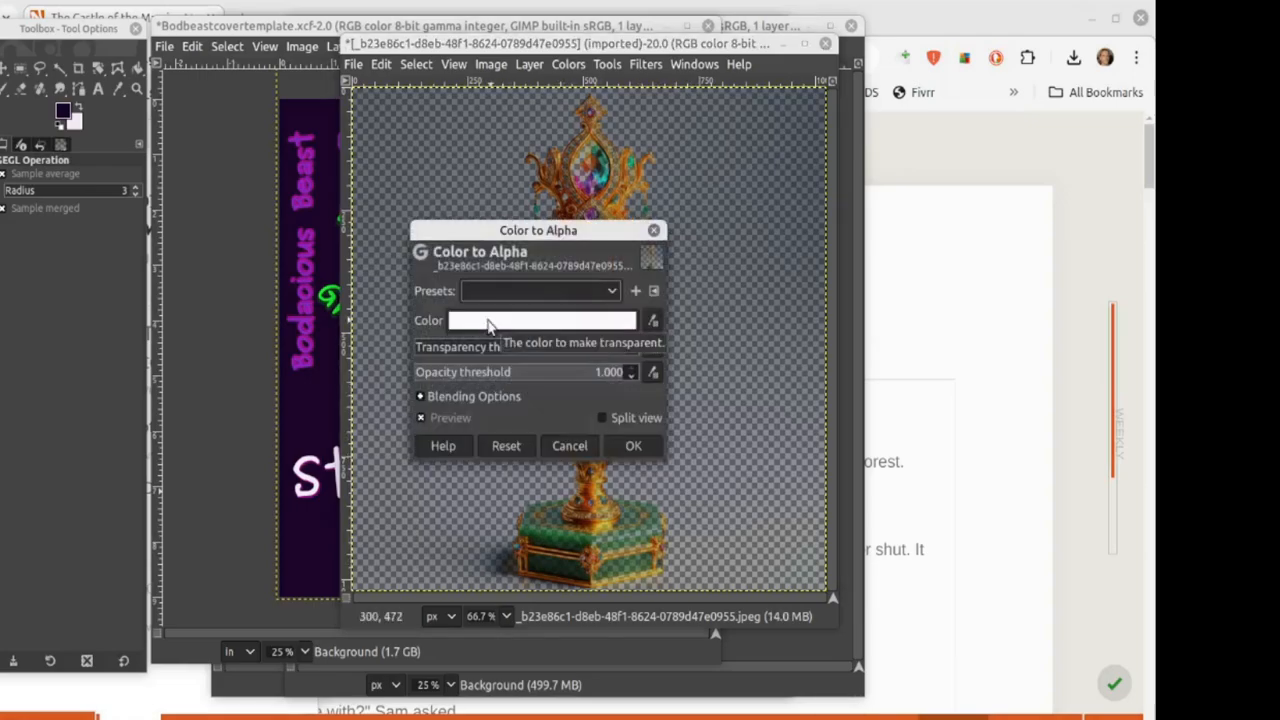
{"action": "left_click", "coordinate": [570, 446]}
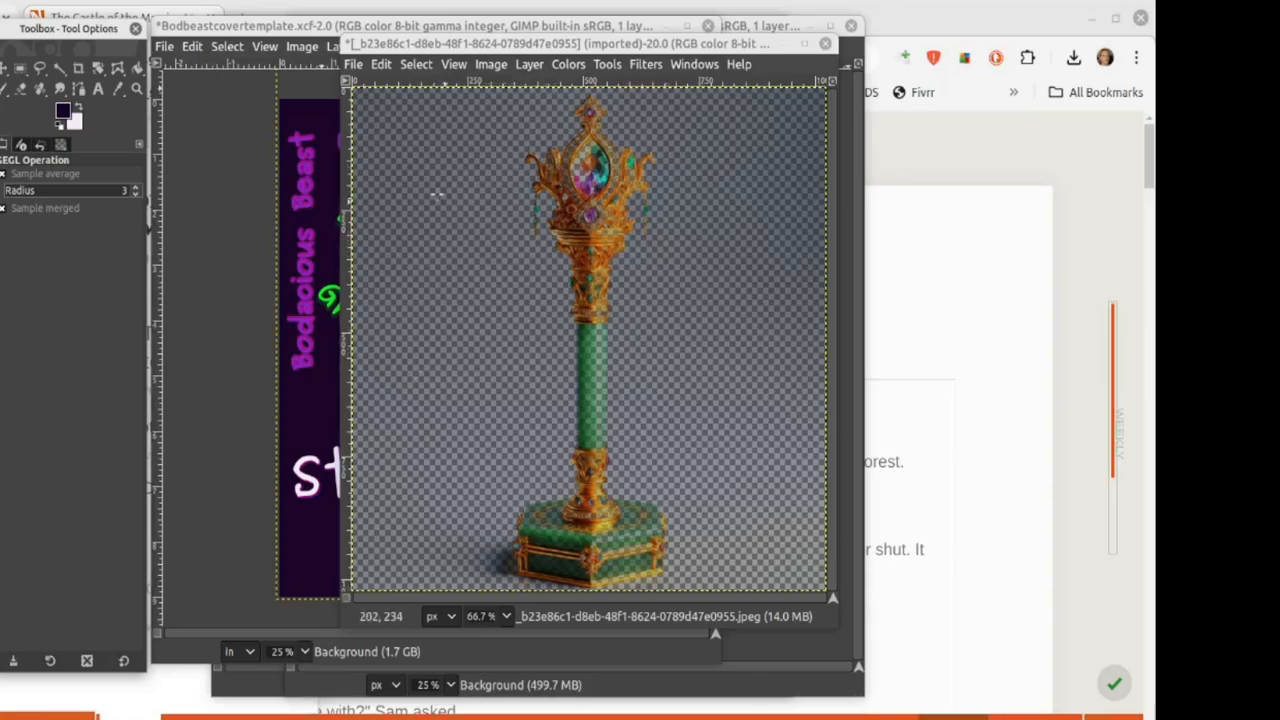
Step: Clear the selection, copy the transparent scepter, and return to the cover template
{"action": "left_click", "coordinate": [20, 68]}
{"action": "left_click", "coordinate": [463, 291]}
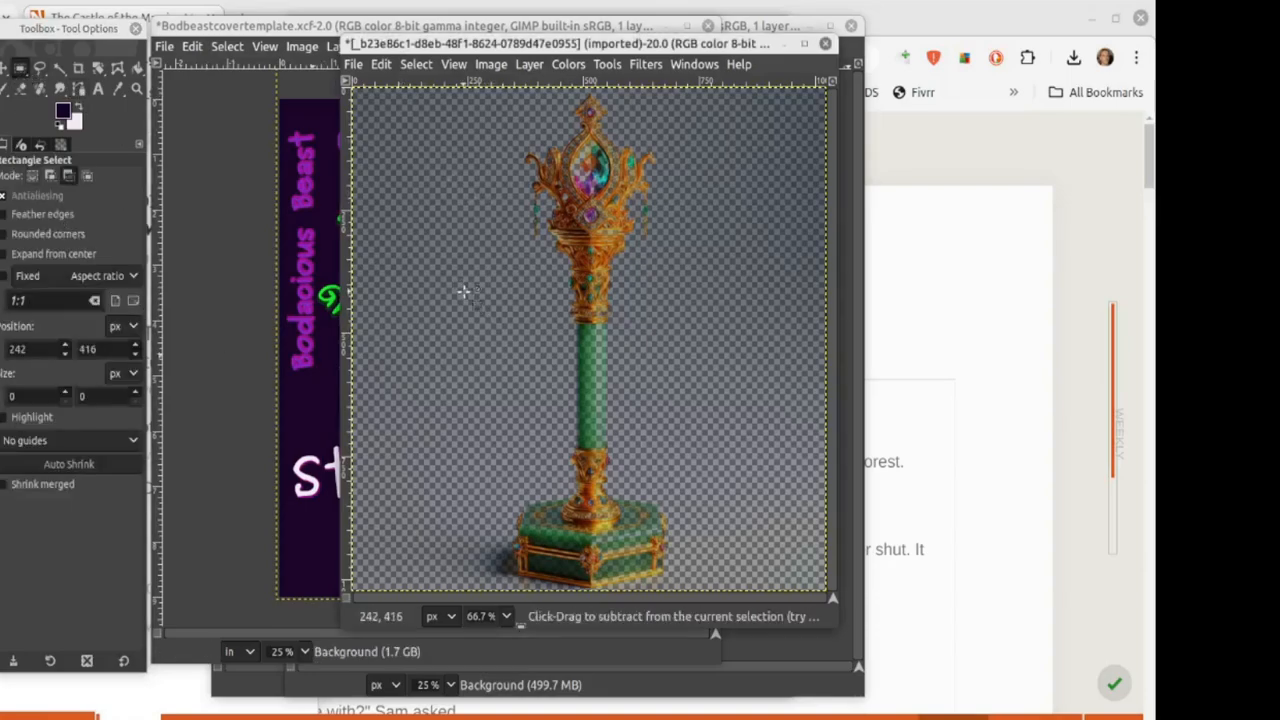
{"action": "key", "text": "ctrl+c"}
{"action": "left_click", "coordinate": [330, 425]}
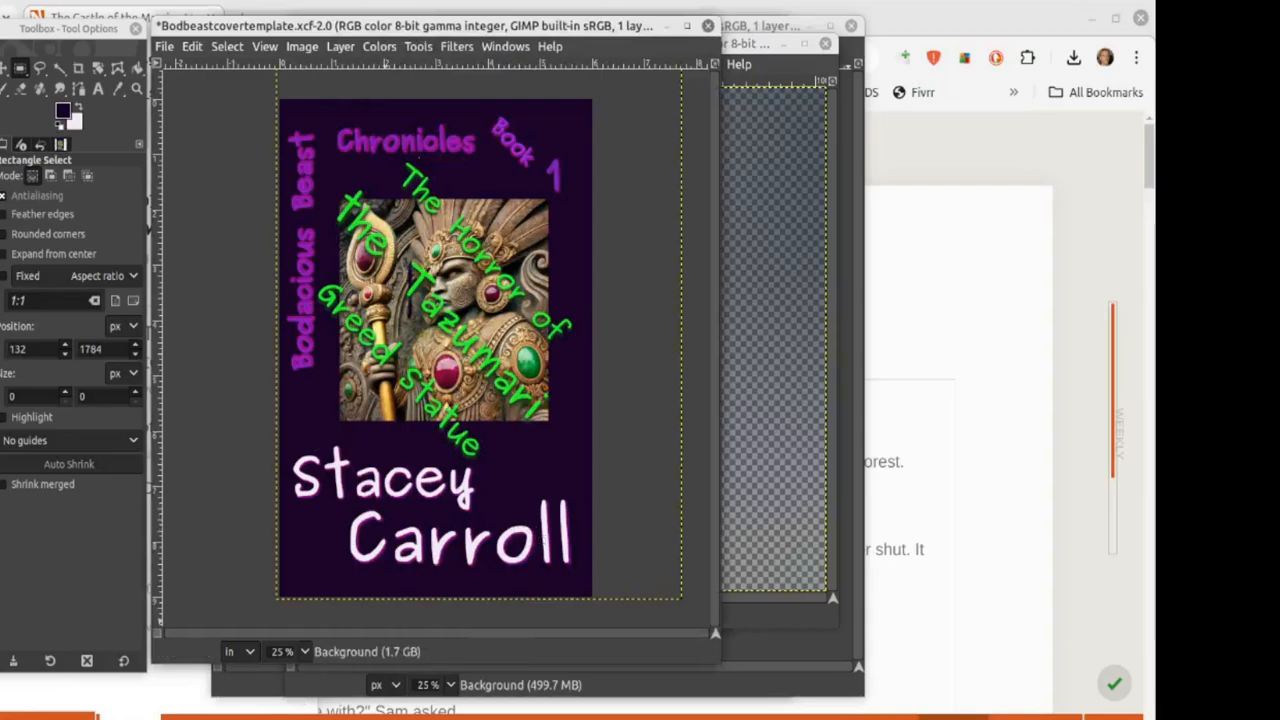
Step: Paste the transparent scepter onto the square cover, move it left of the statue, and anchor it
{"action": "mouse_move", "coordinate": [160, 718]}
{"action": "left_click", "coordinate": [203, 685]}
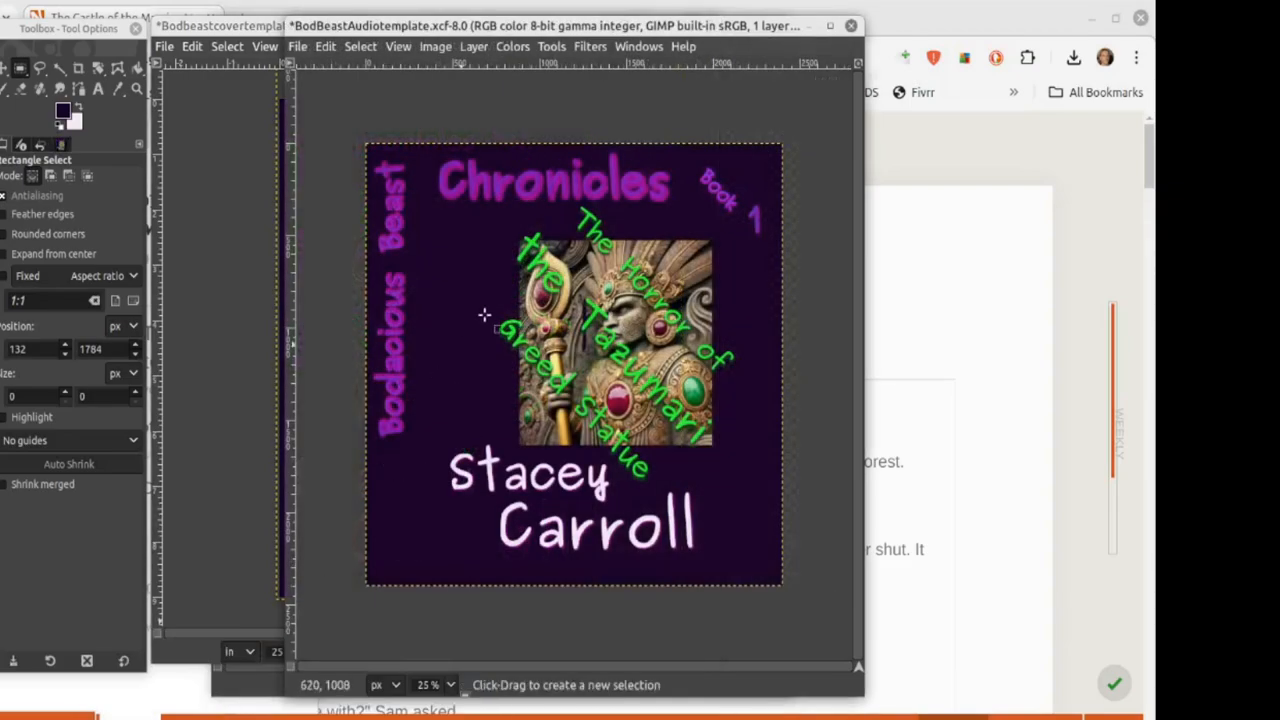
{"action": "key", "text": "ctrl+v"}
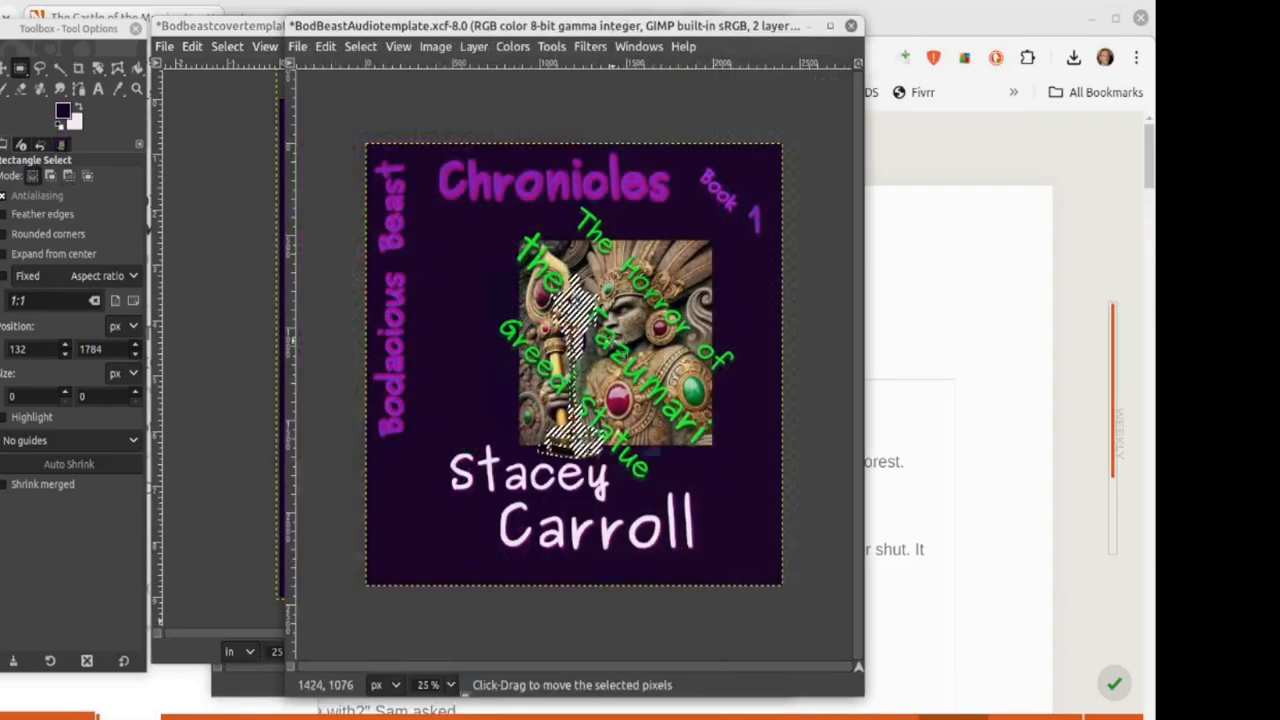
{"action": "left_click_drag", "start_coordinate": [590, 317], "coordinate": [551, 314]}
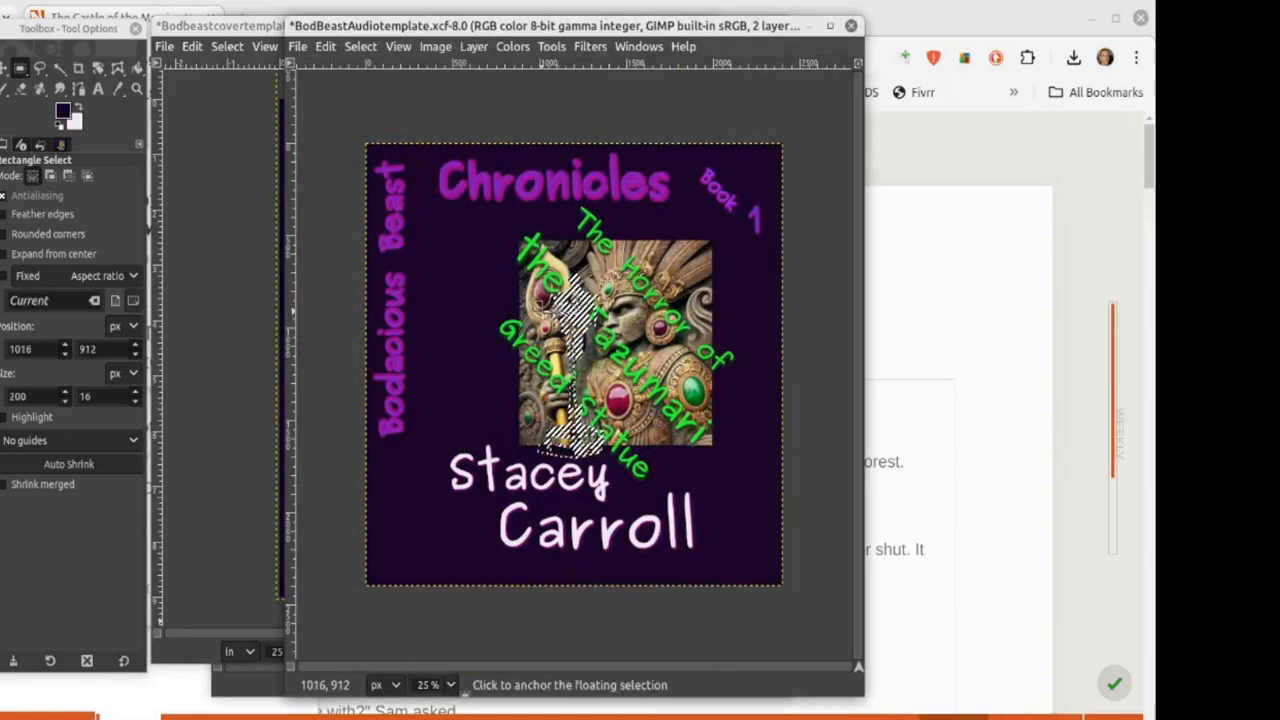
{"action": "key", "text": "ctrl+v"}
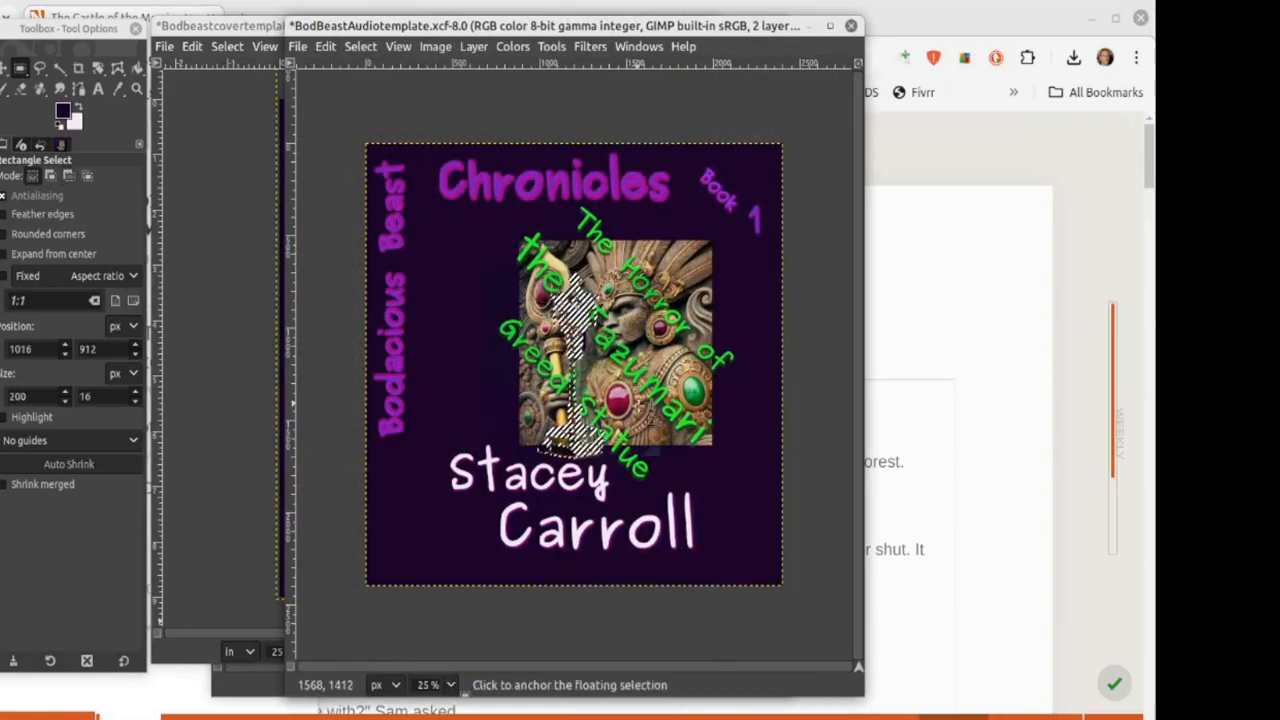
{"action": "left_click_drag", "start_coordinate": [576, 314], "coordinate": [435, 336]}
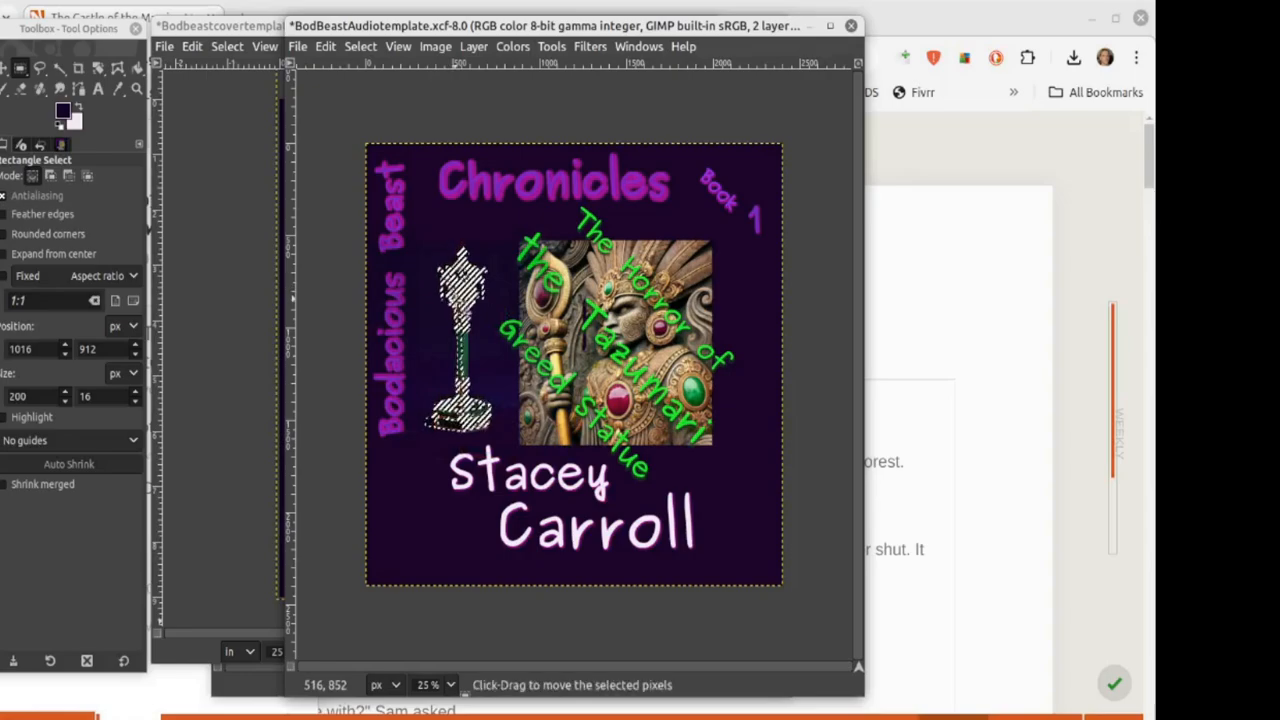
{"action": "left_click", "coordinate": [503, 221]}
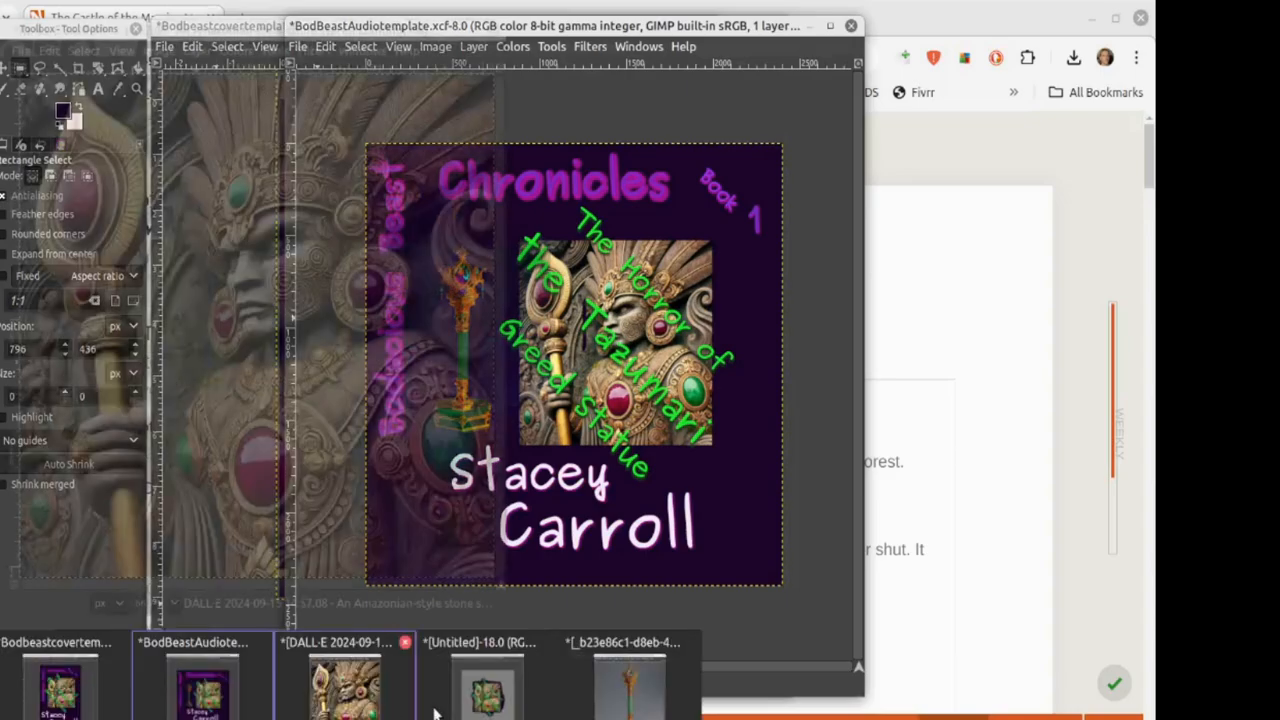
Step: Undo the background removal on the scepter photo
{"action": "left_click", "coordinate": [648, 686]}
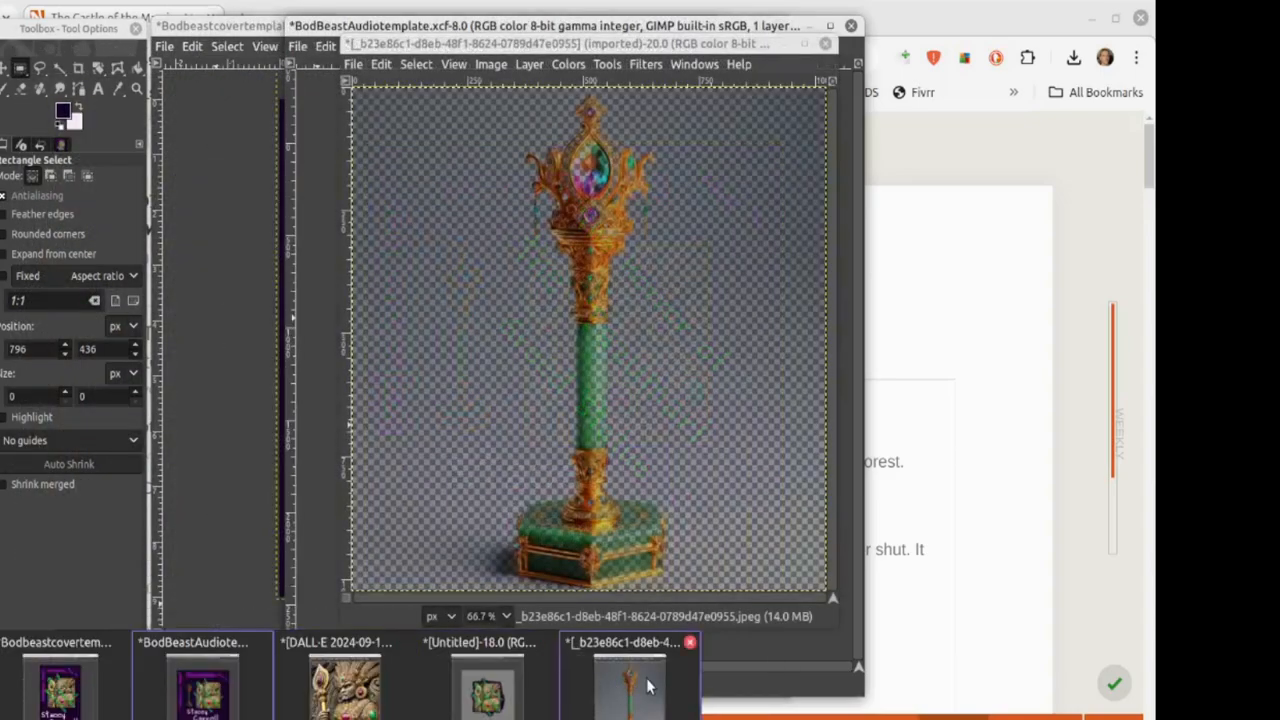
{"action": "left_click", "coordinate": [378, 65]}
{"action": "left_click", "coordinate": [397, 87]}
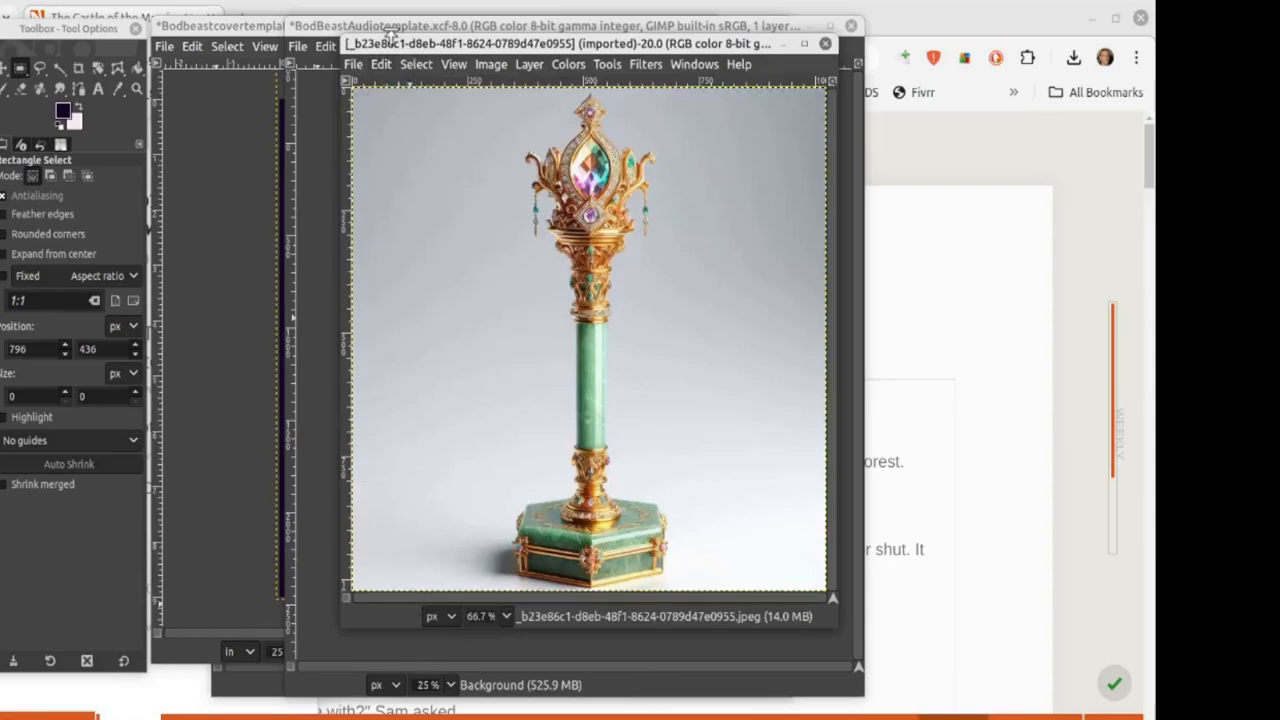
Step: Undo the scepter paste on the purple cover and bring the scepter photo window back to the front
{"action": "left_click_drag", "start_coordinate": [383, 44], "coordinate": [635, 52]}
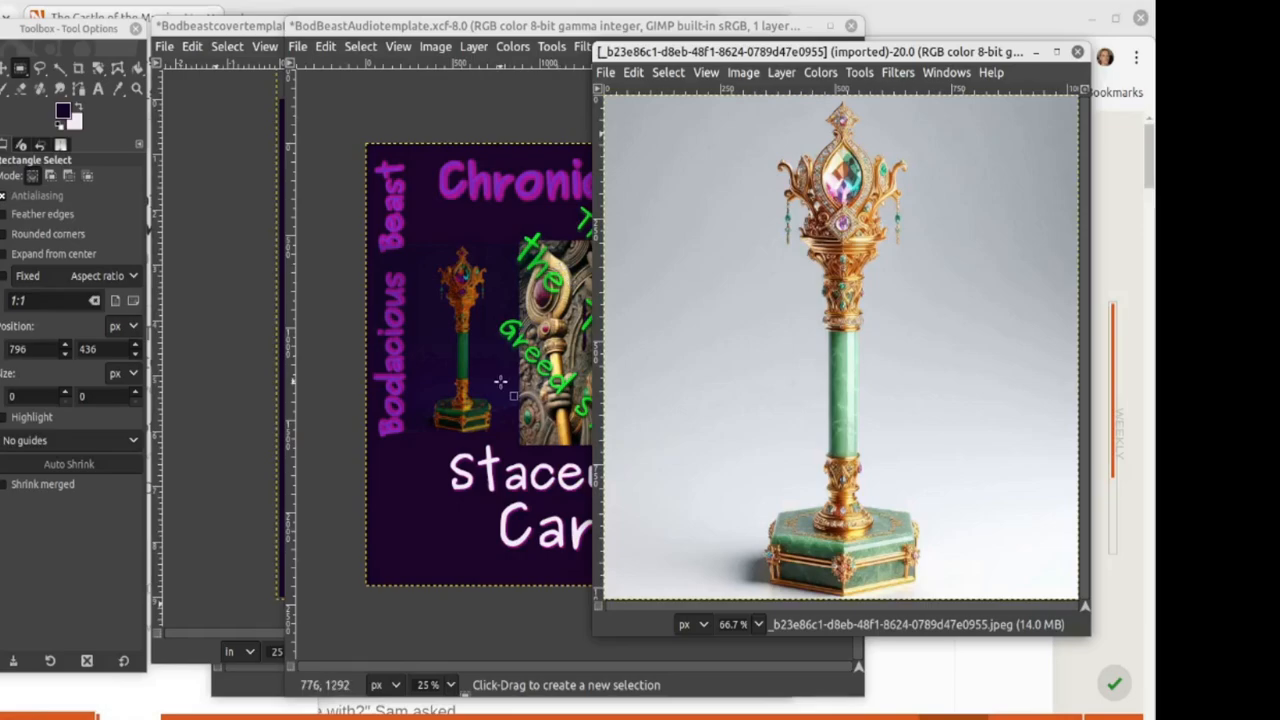
{"action": "left_click", "coordinate": [443, 413]}
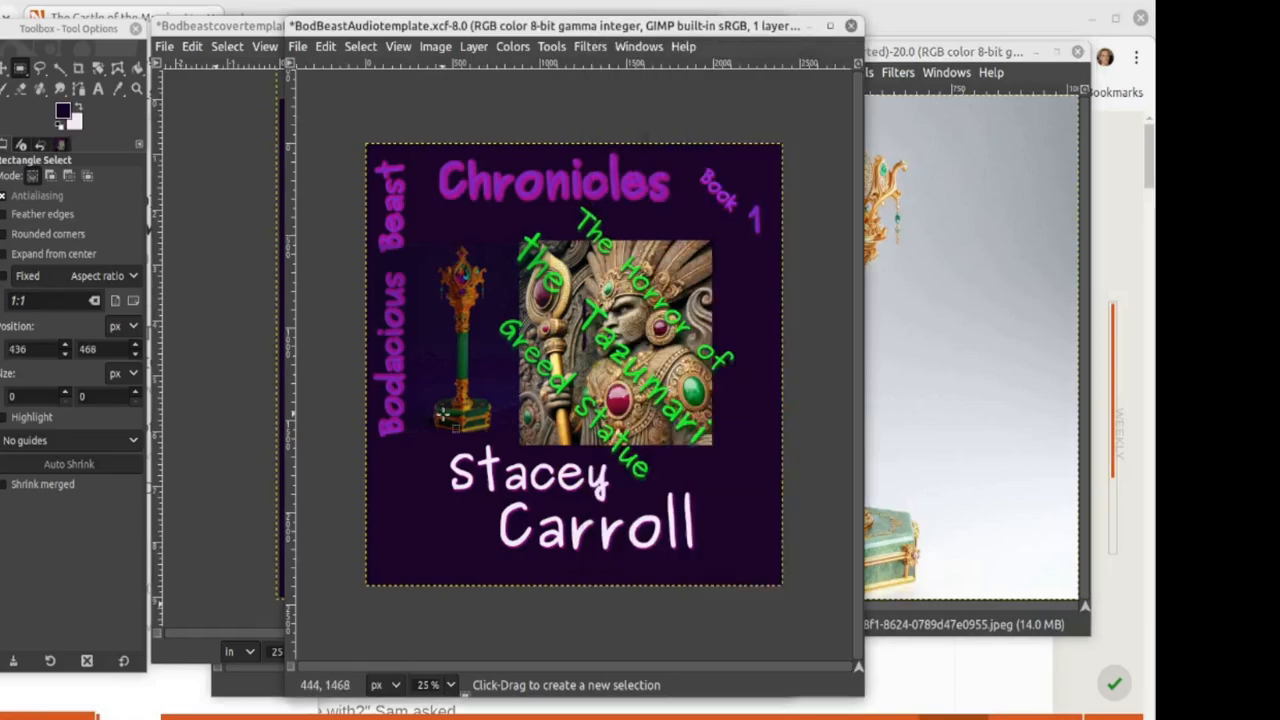
{"action": "key", "text": "ctrl"}
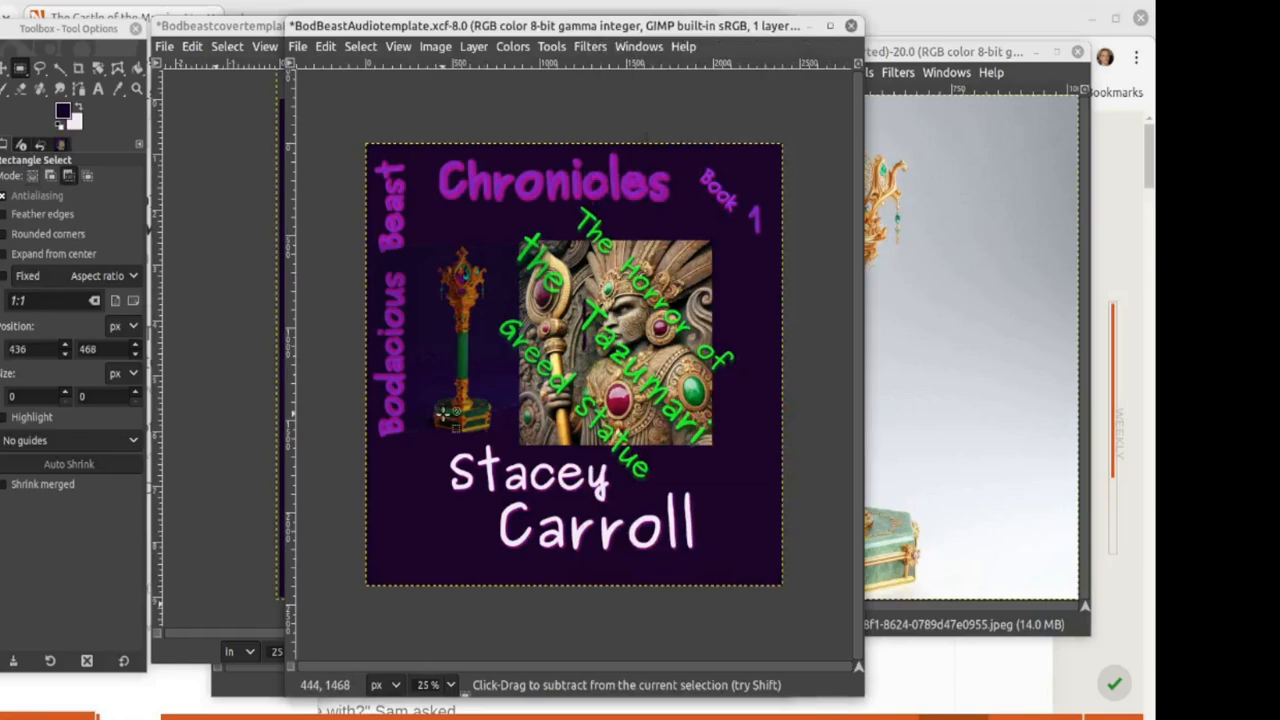
{"action": "key", "text": "ctrl+z"}
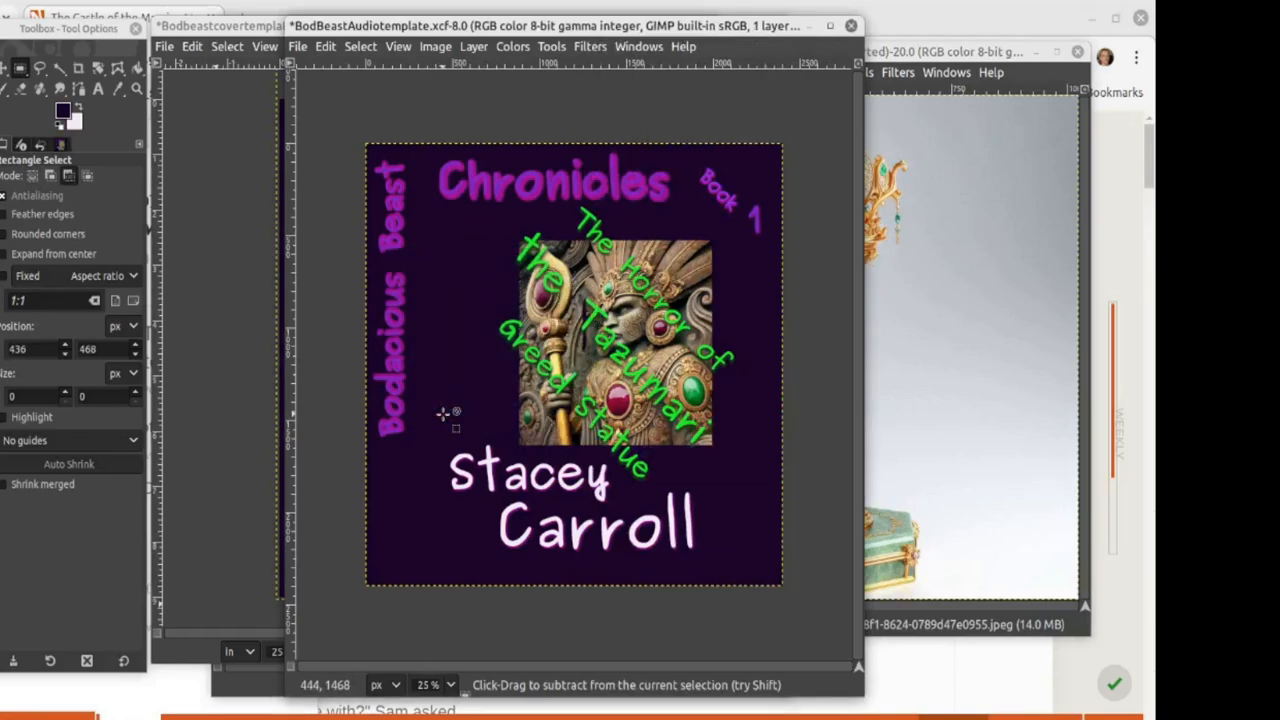
{"action": "left_click_drag", "start_coordinate": [556, 21], "coordinate": [418, 21]}
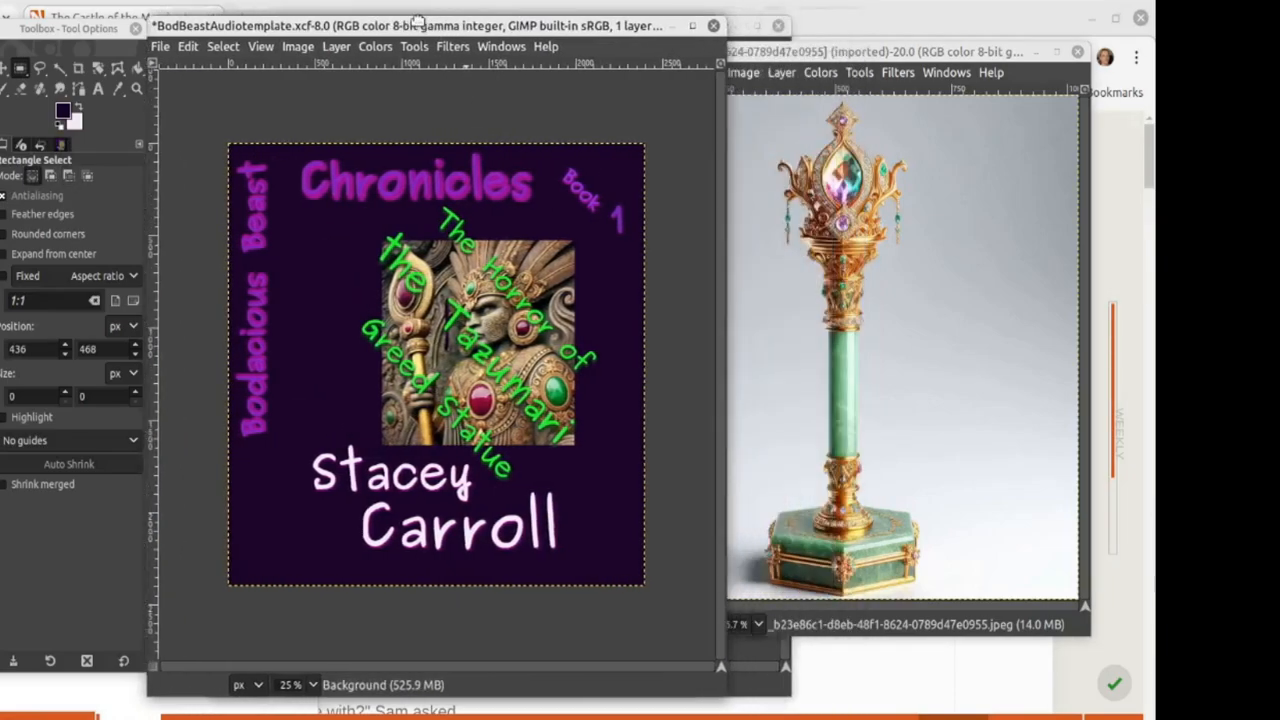
{"action": "left_click_drag", "start_coordinate": [753, 51], "coordinate": [389, 93]}
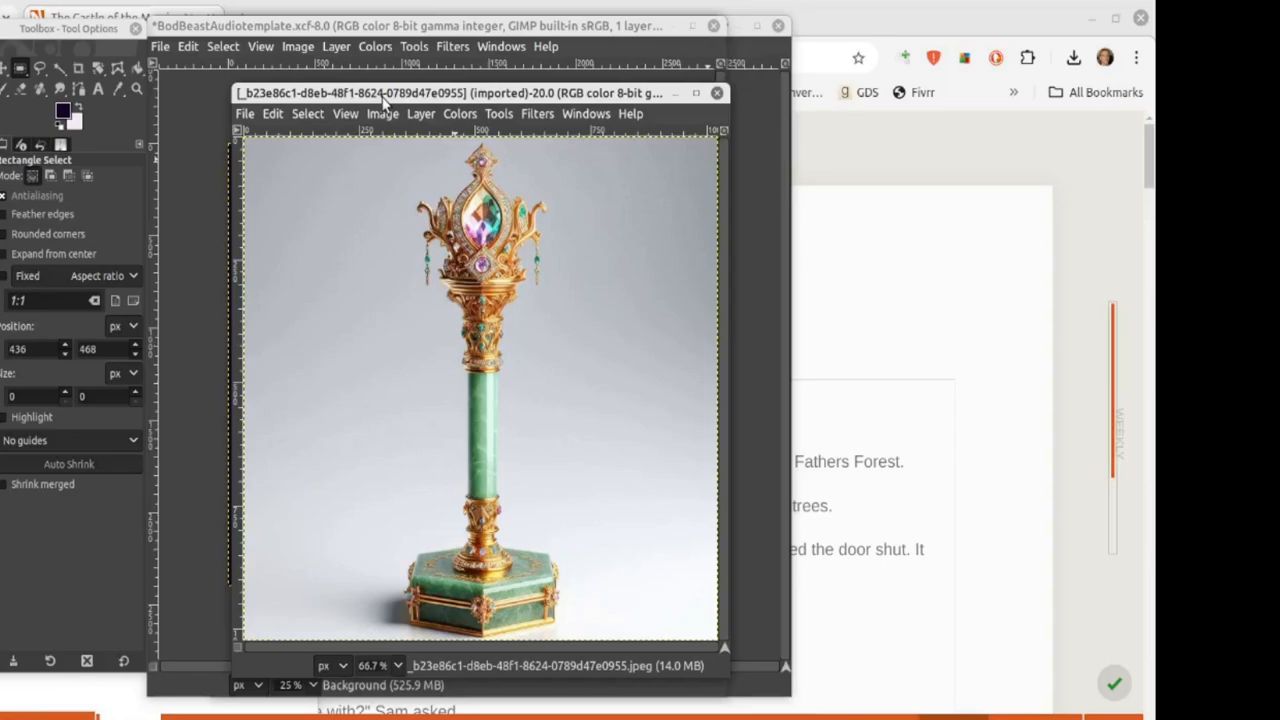
Step: Zoom the scepter photo to 200%
{"action": "left_click", "coordinate": [388, 665]}
{"action": "left_click", "coordinate": [386, 525]}
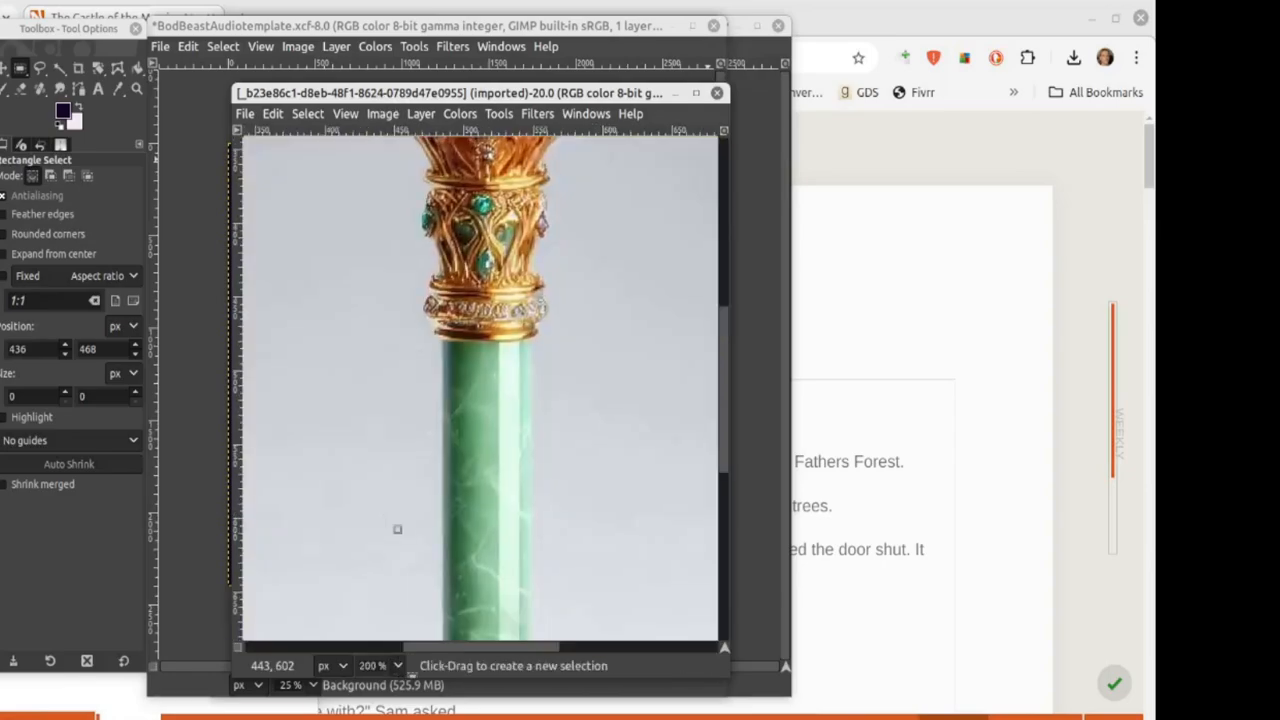
{"action": "scroll", "coordinate": [380, 480], "scroll_direction": "down", "scroll_amount": 5}
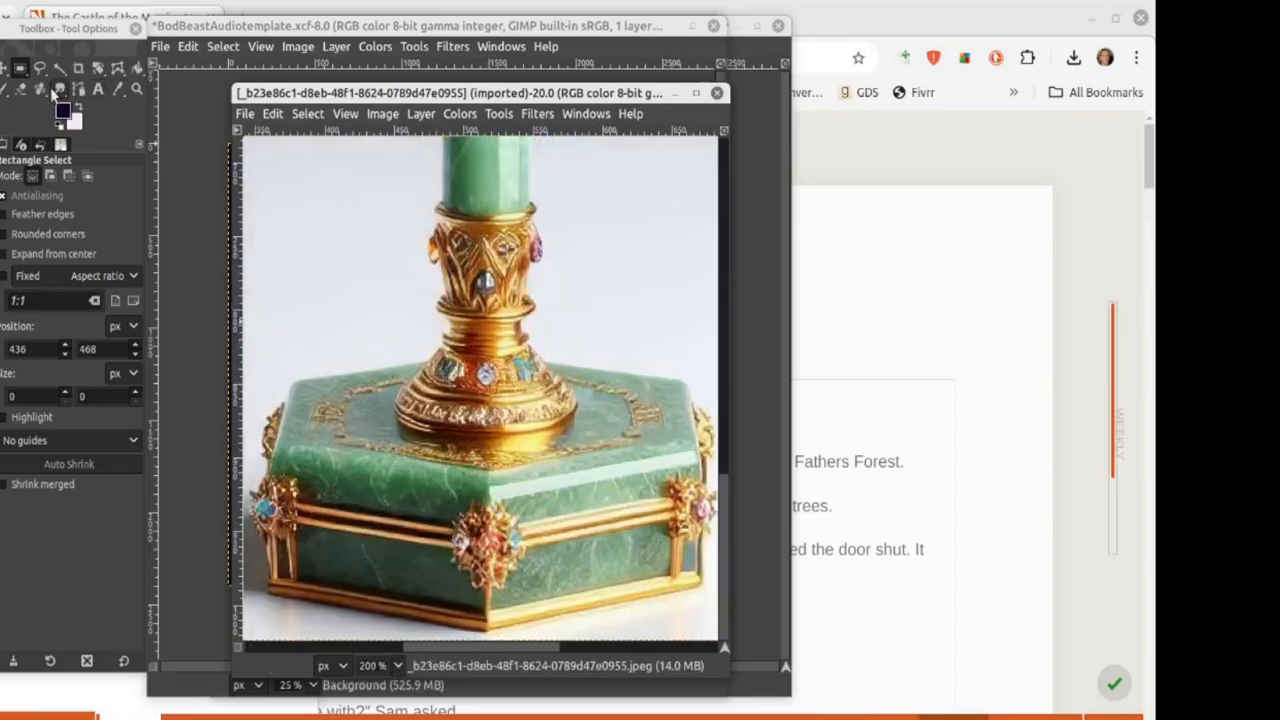
Step: Switch to the Eraser, undo a test stroke, and choose the 2. Hardness 075 brush
{"action": "left_click", "coordinate": [20, 88]}
{"action": "left_click_drag", "start_coordinate": [295, 620], "coordinate": [420, 540]}
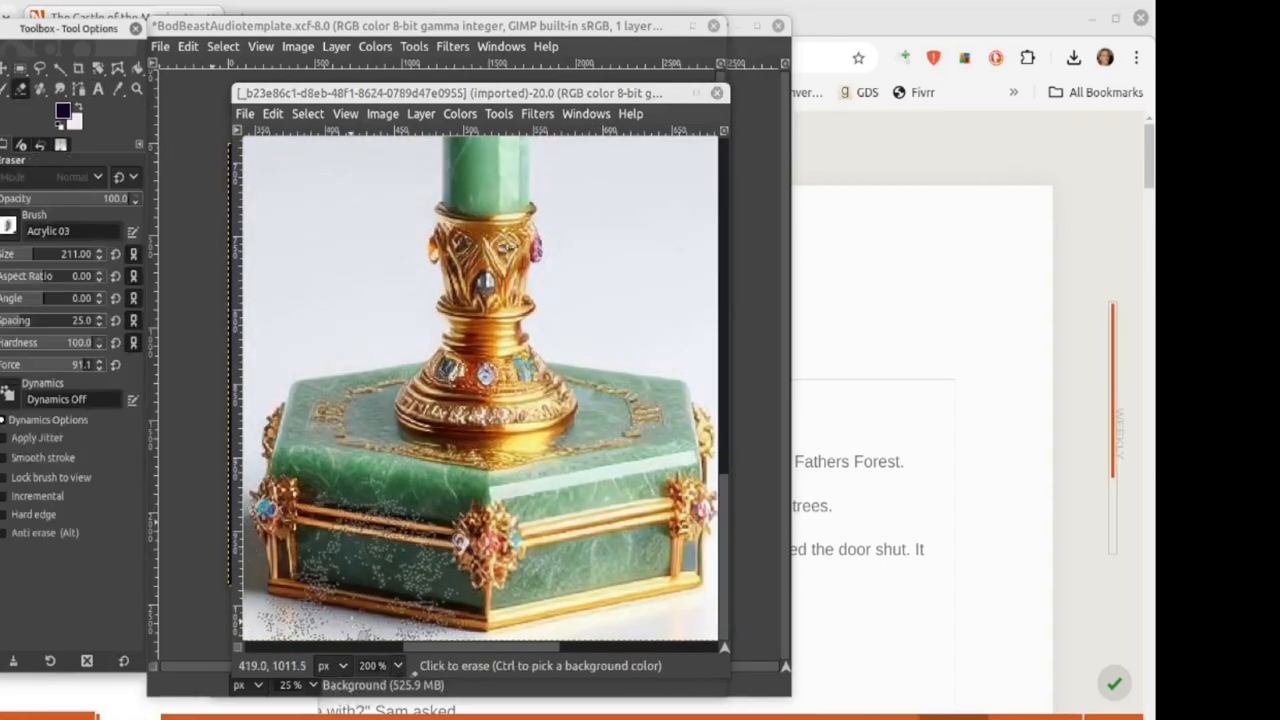
{"action": "key", "text": "ctrl+z"}
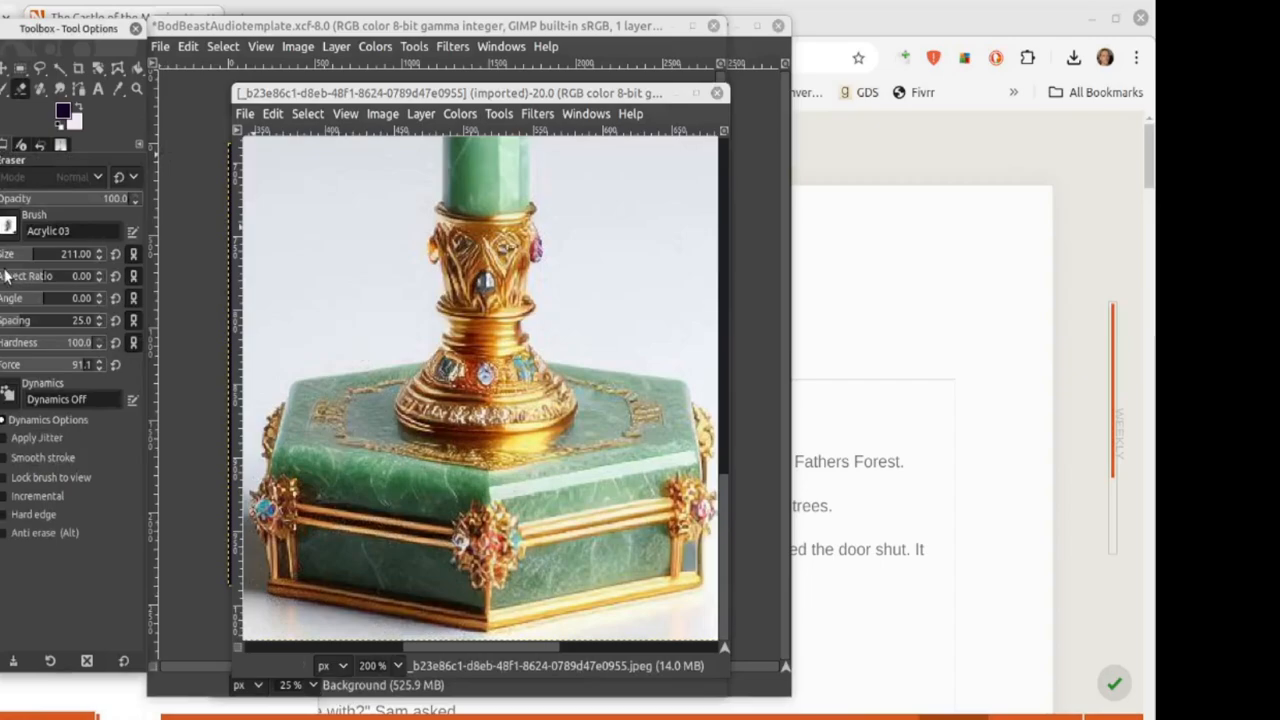
{"action": "left_click", "coordinate": [7, 226]}
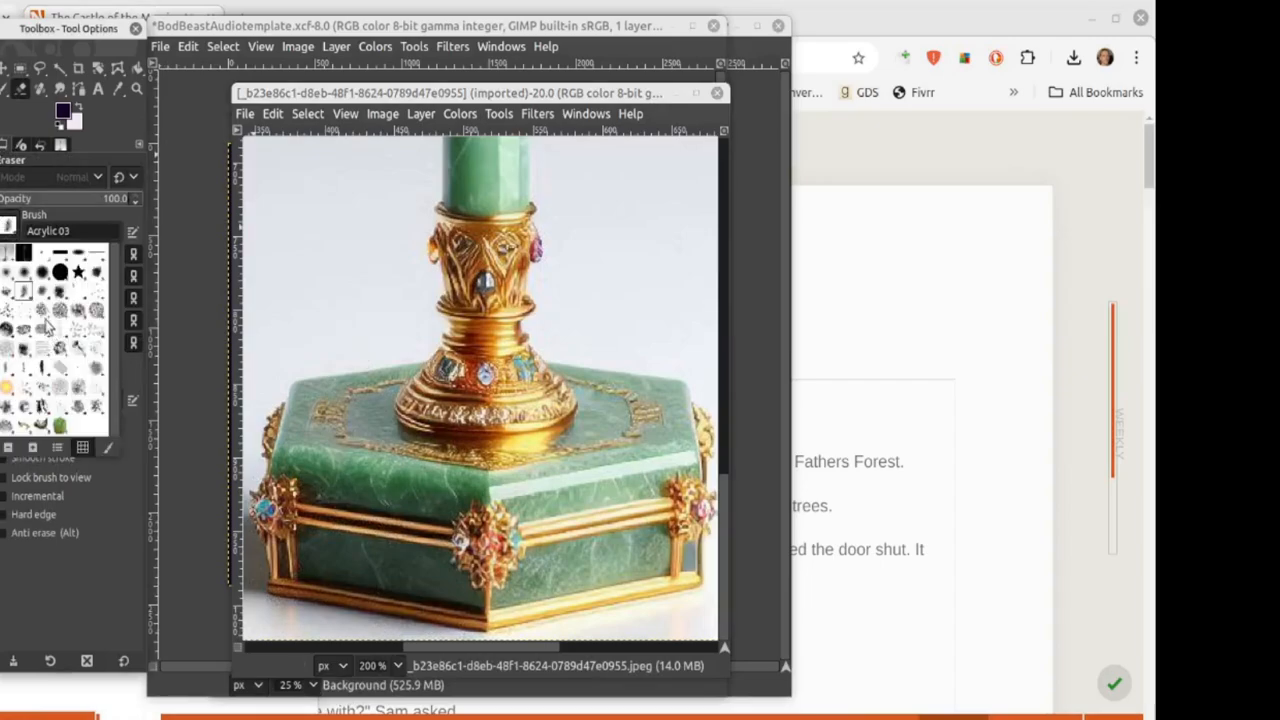
{"action": "left_click", "coordinate": [42, 276]}
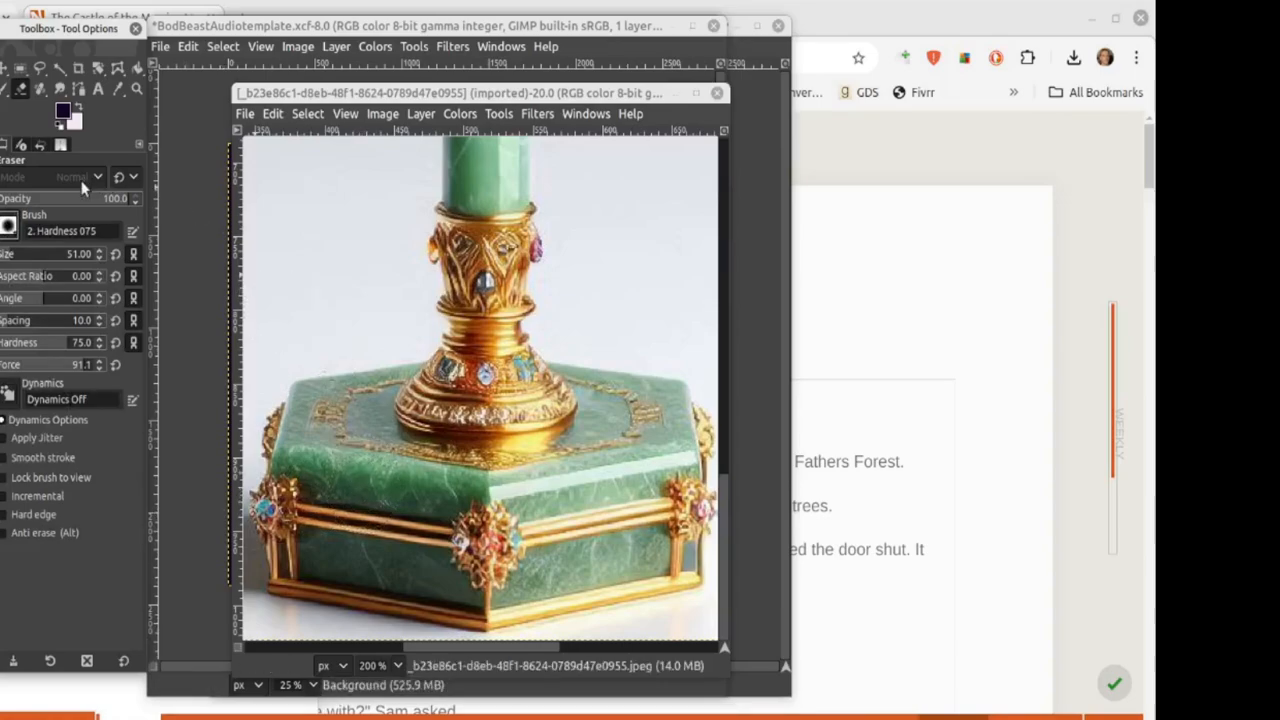
Step: Switch the eraser to the 2. Hardness 100 brush and shrink it to size 19
{"action": "left_click", "coordinate": [98, 252]}
{"action": "left_click", "coordinate": [9, 228]}
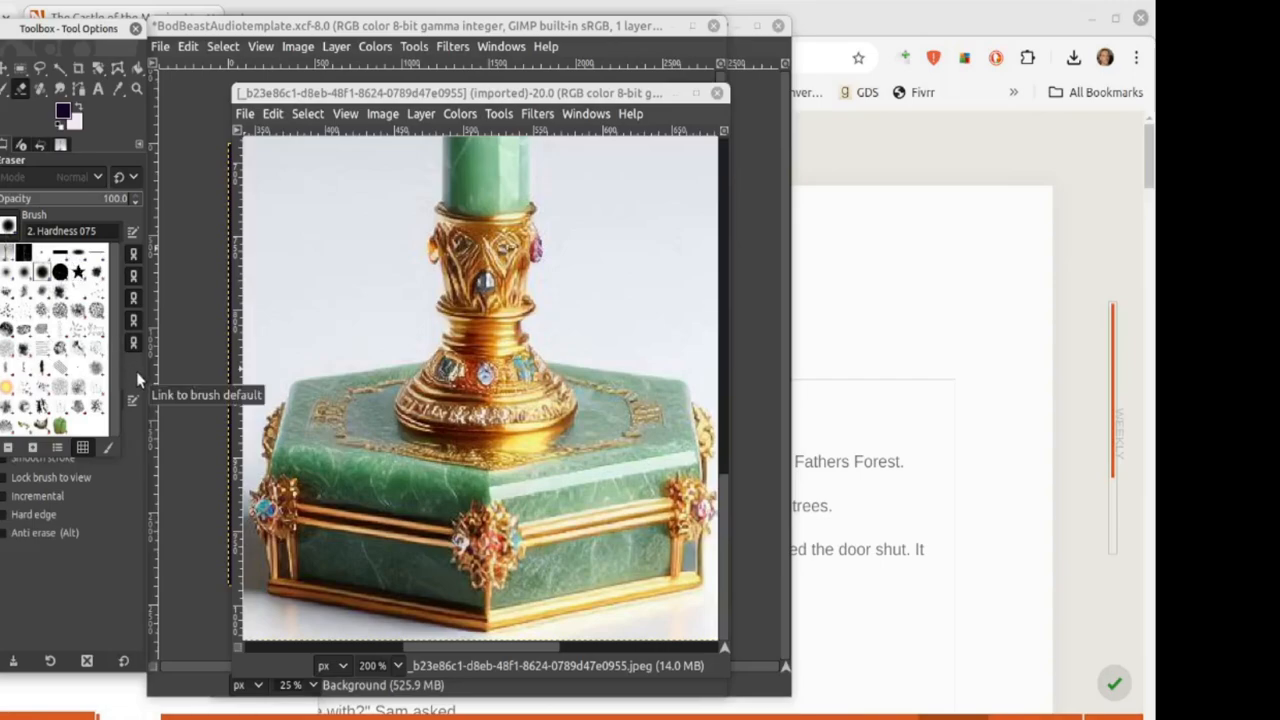
{"action": "left_click", "coordinate": [64, 277]}
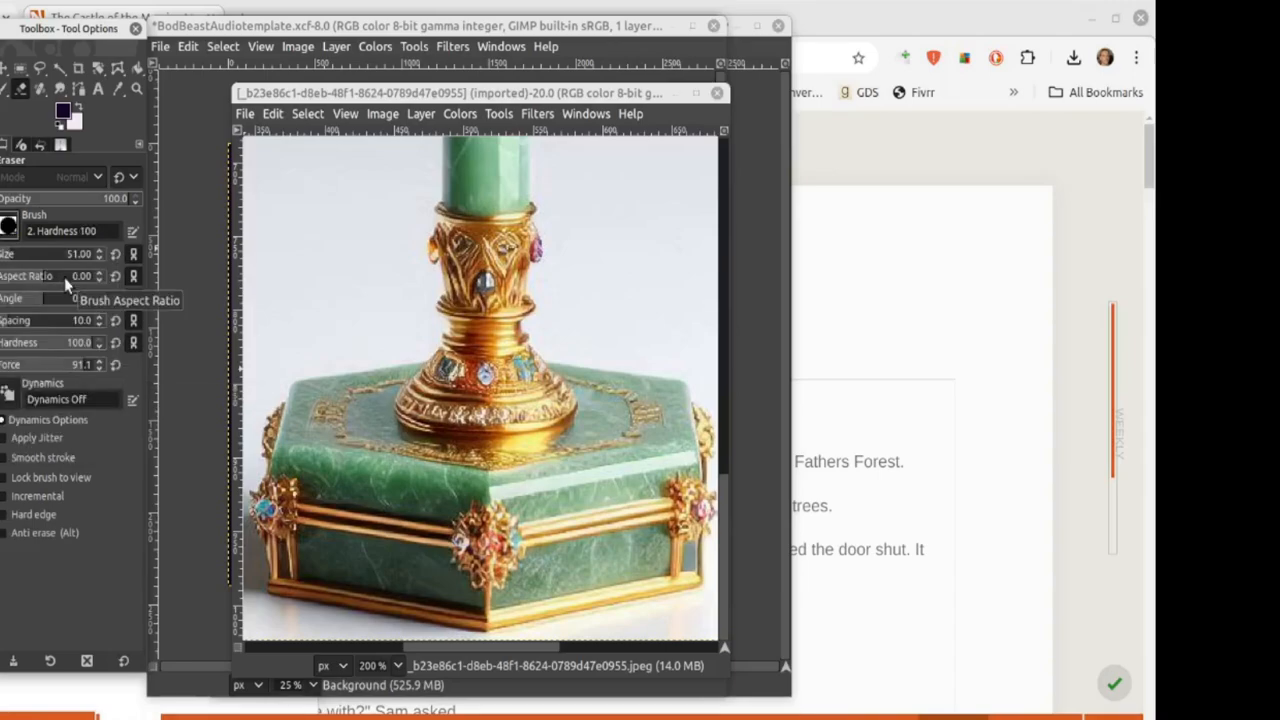
{"action": "scroll", "coordinate": [104, 259], "scroll_direction": "down", "scroll_amount": 16}
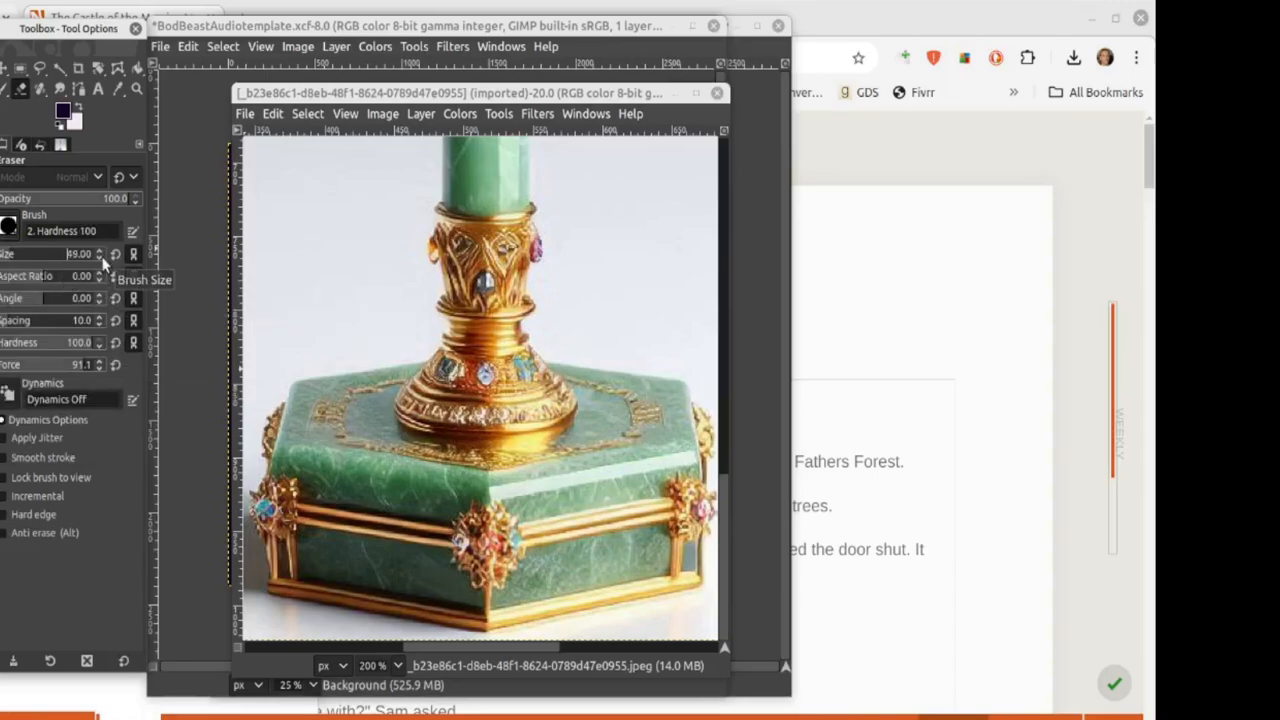
{"action": "scroll", "coordinate": [102, 258], "scroll_direction": "down", "scroll_amount": 7}
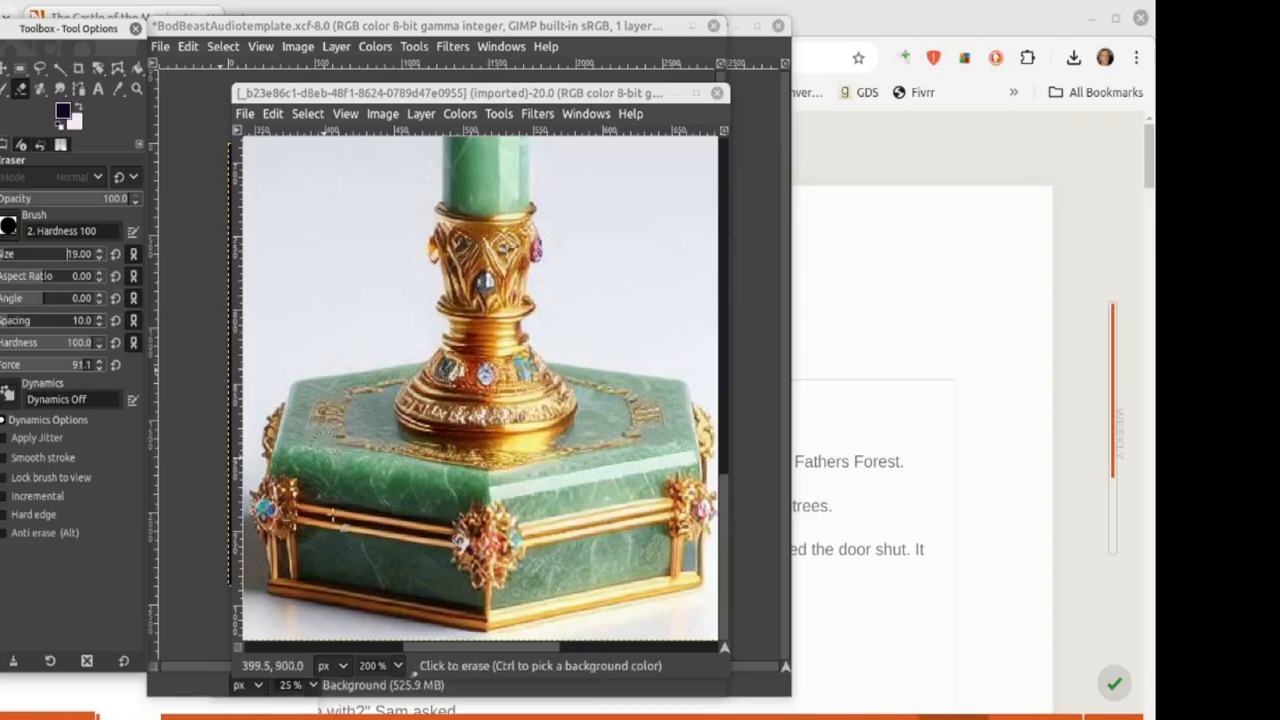
{"action": "left_click_drag", "start_coordinate": [303, 625], "coordinate": [340, 625]}
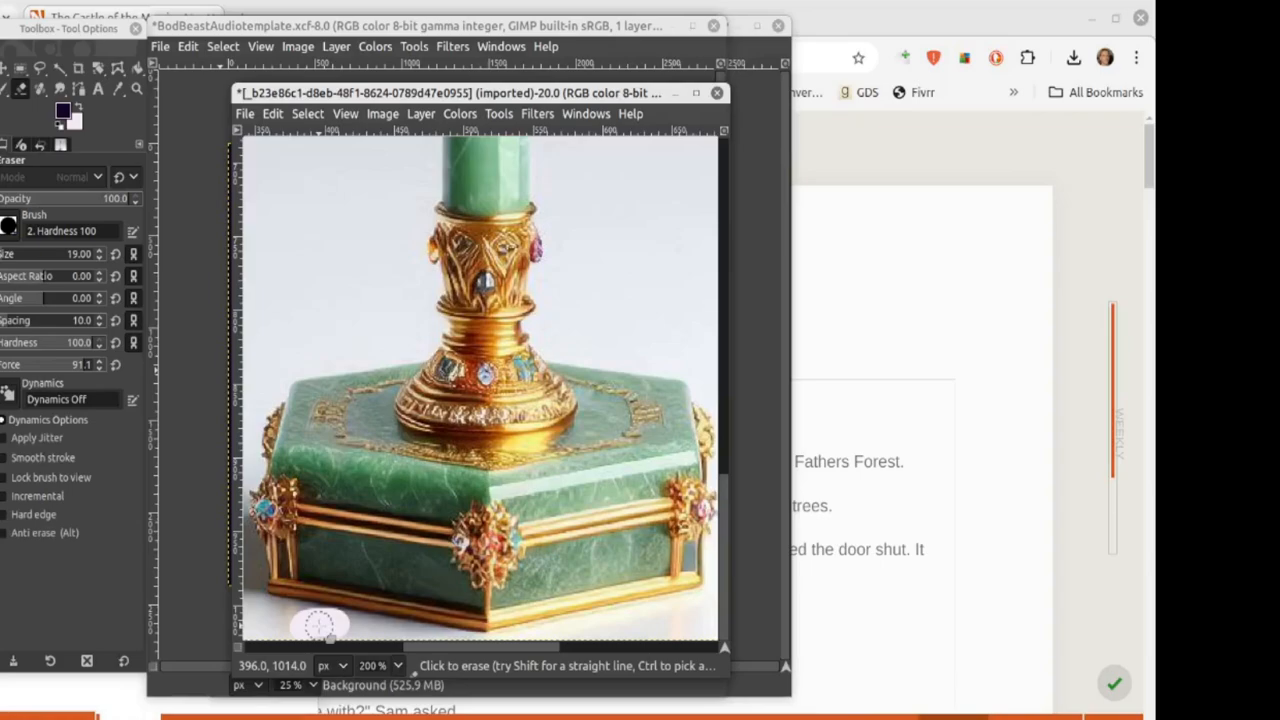
{"action": "mouse_move", "coordinate": [314, 209]}
{"action": "left_mouse_down"}
{"action": "mouse_move", "coordinate": [324, 273]}
{"action": "mouse_move", "coordinate": [348, 264]}
{"action": "mouse_move", "coordinate": [339, 333]}
{"action": "mouse_move", "coordinate": [327, 202]}
{"action": "mouse_move", "coordinate": [354, 261]}
{"action": "mouse_move", "coordinate": [297, 266]}
{"action": "mouse_move", "coordinate": [333, 222]}
{"action": "mouse_move", "coordinate": [354, 291]}
{"action": "left_mouse_up"}
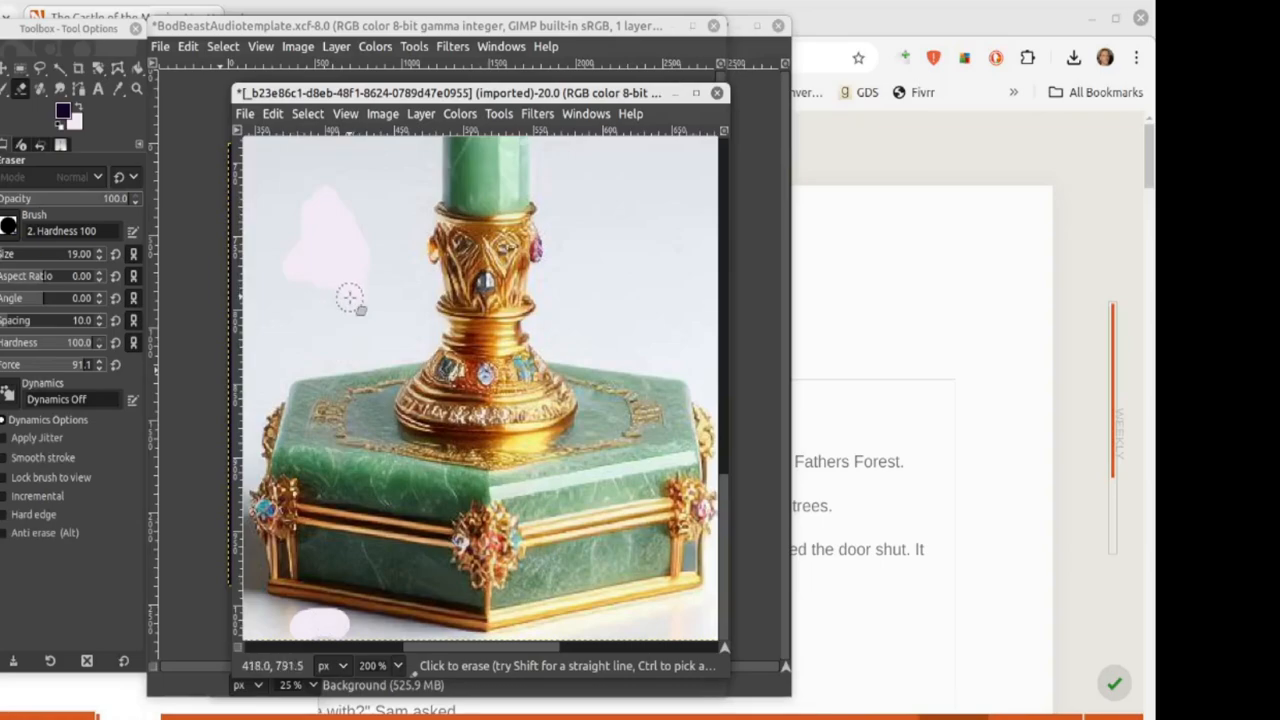
{"action": "left_click_drag", "start_coordinate": [282, 628], "coordinate": [468, 640]}
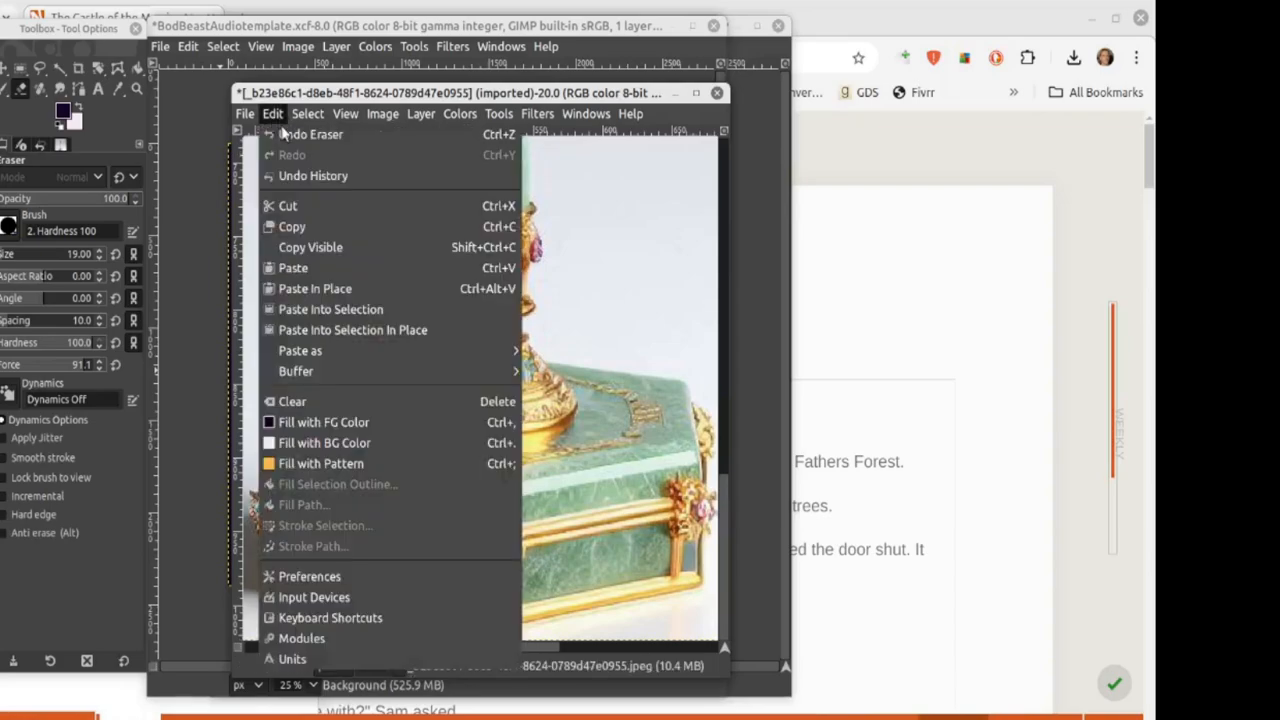
{"action": "left_click", "coordinate": [298, 134]}
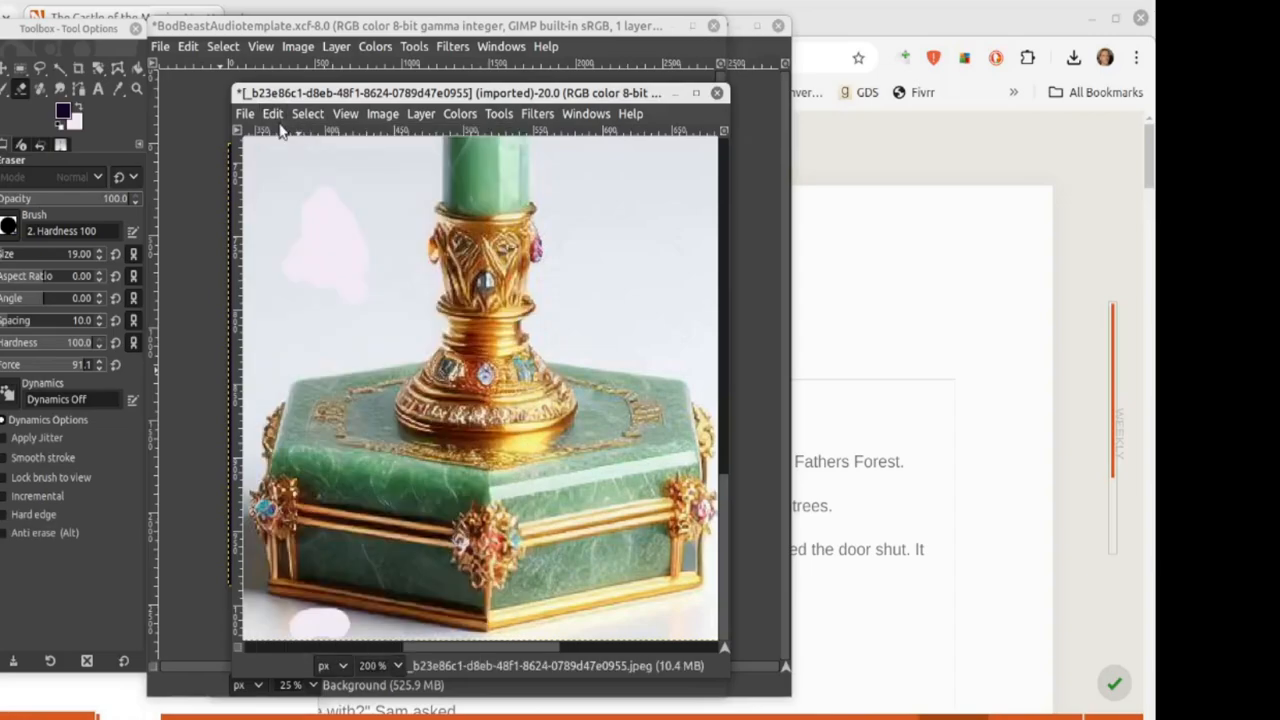
{"action": "key", "text": "ctrl"}
{"action": "key", "text": "ctrl+z"}
{"action": "key", "text": "ctrl+z"}
{"action": "key", "text": "ctrl+z"}
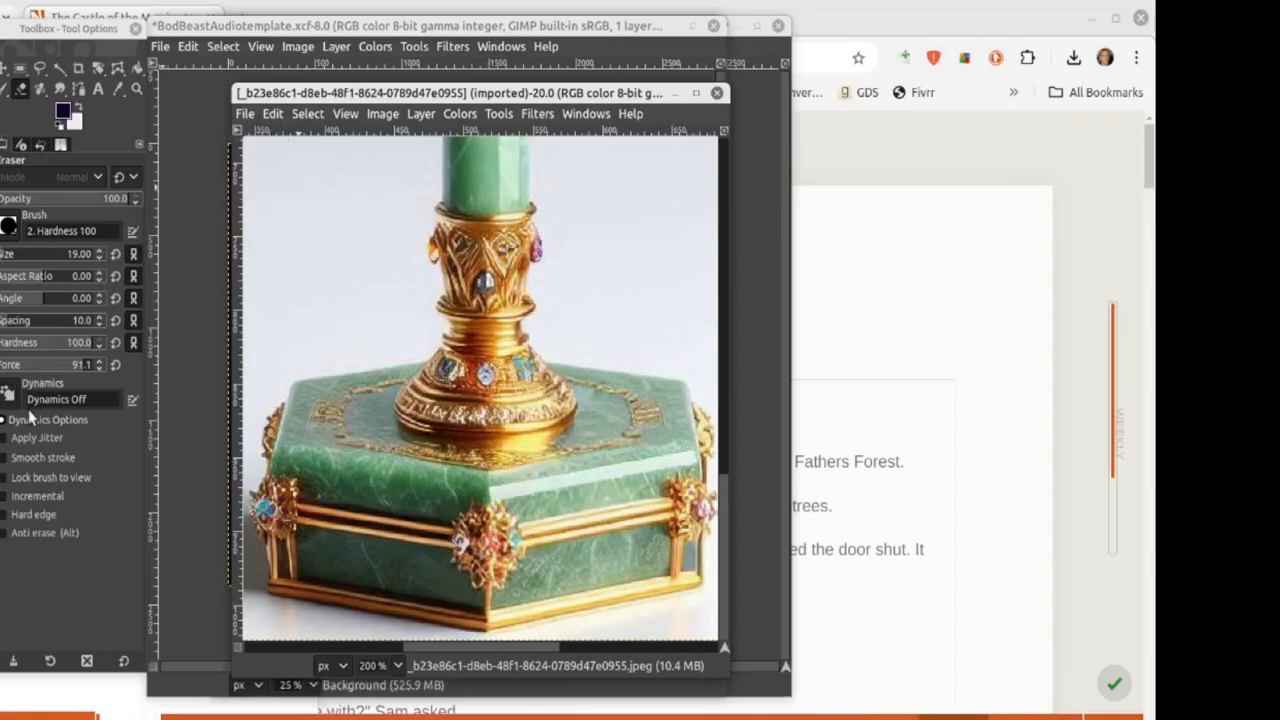
{"action": "left_click", "coordinate": [100, 178]}
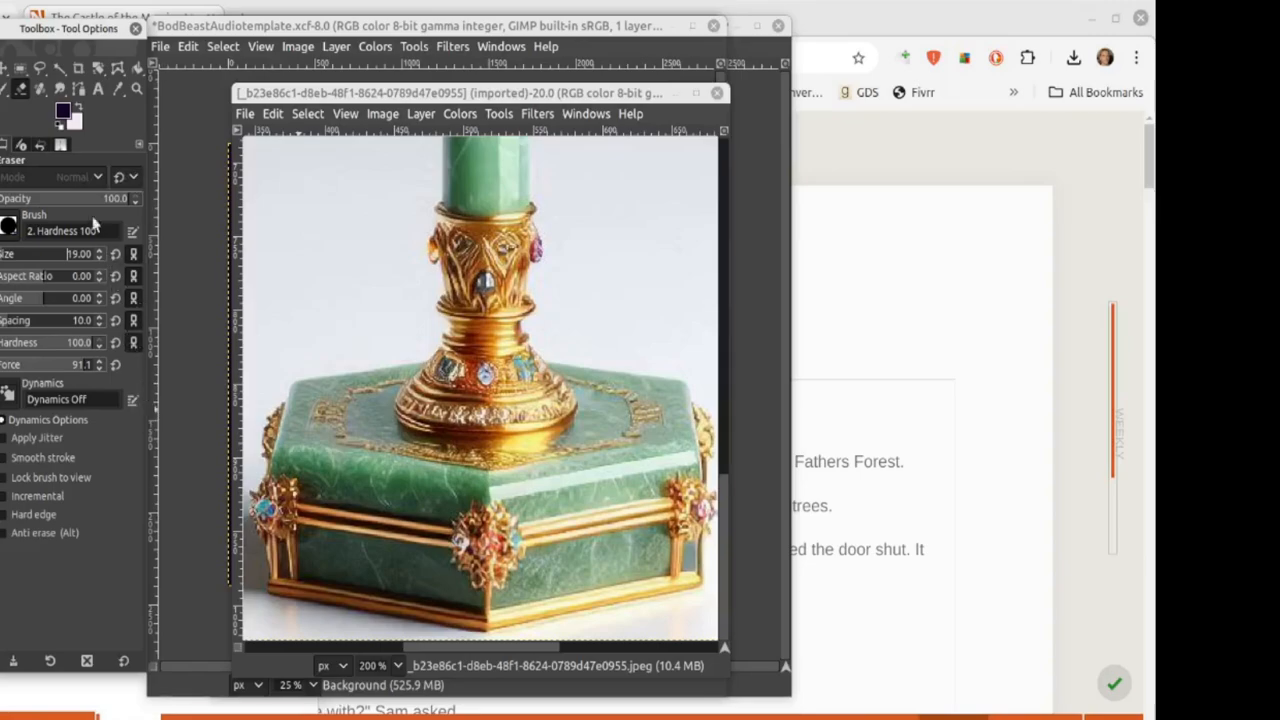
{"action": "left_click", "coordinate": [74, 122]}
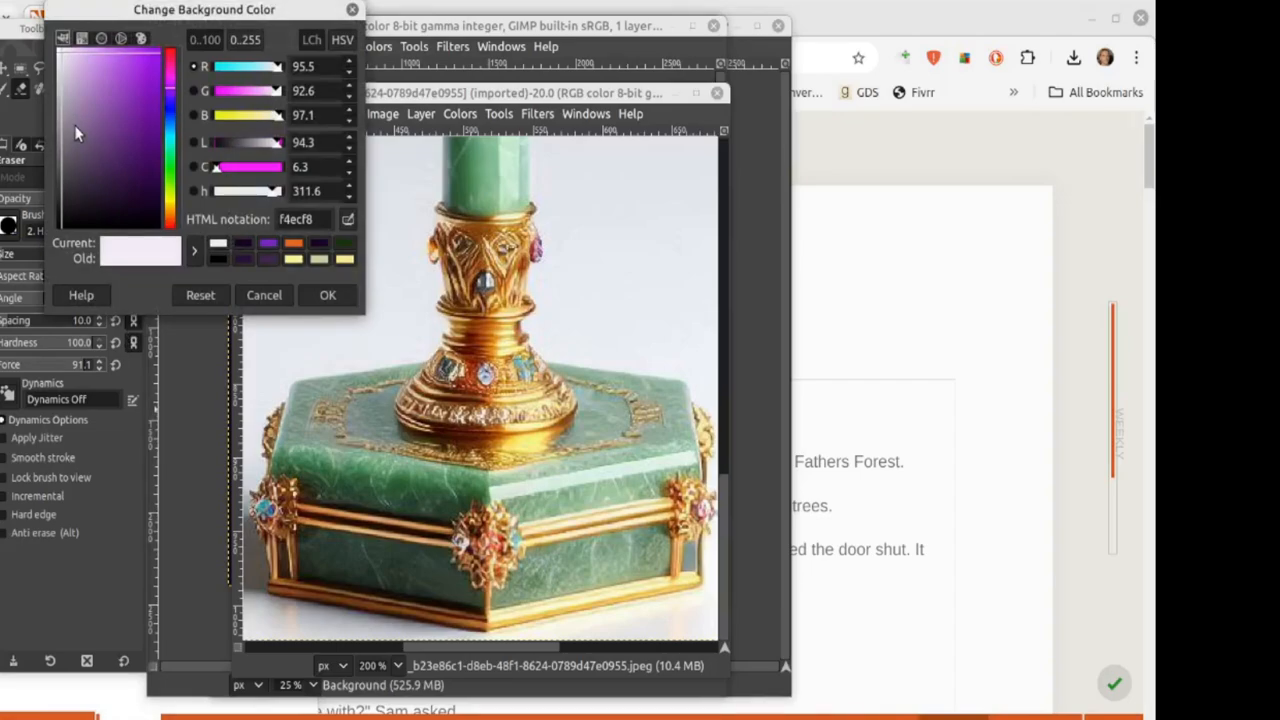
Step: Browse the background colour dialog's selector views (CMYK, wheel, swatches), then cancel without changes
{"action": "left_click", "coordinate": [83, 41]}
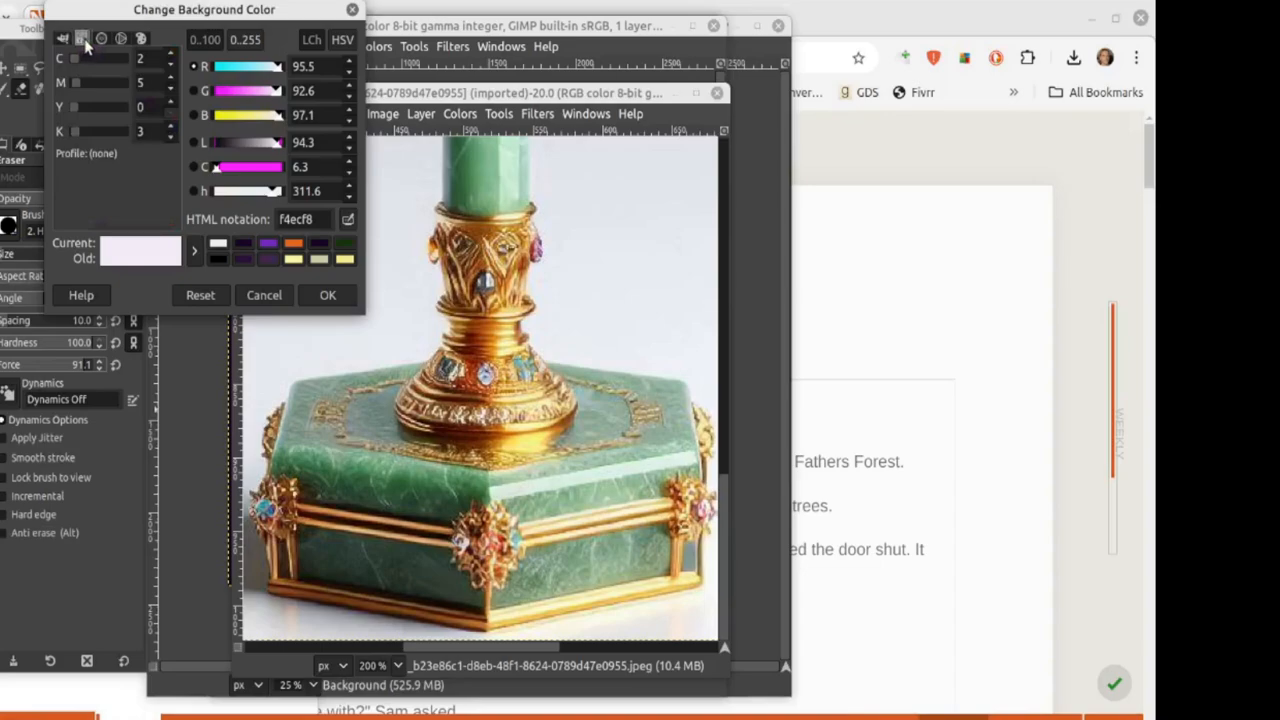
{"action": "left_click", "coordinate": [101, 39]}
{"action": "left_click", "coordinate": [121, 39]}
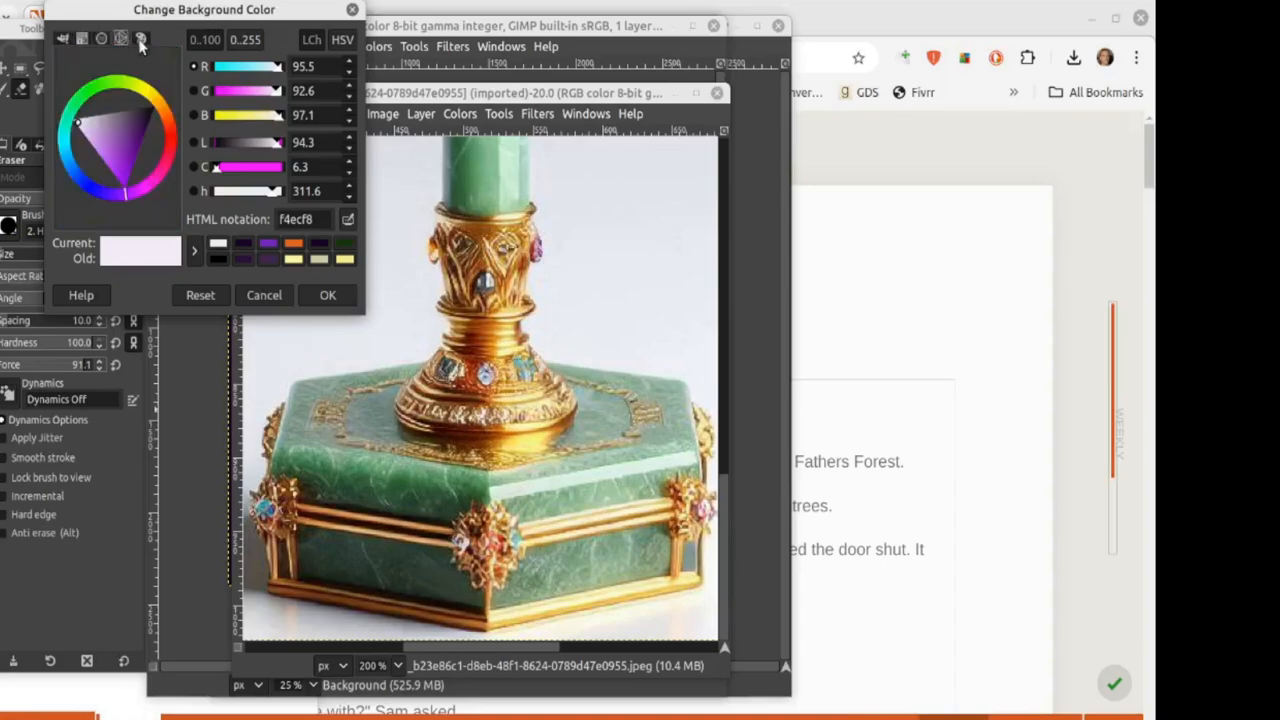
{"action": "left_click", "coordinate": [141, 39]}
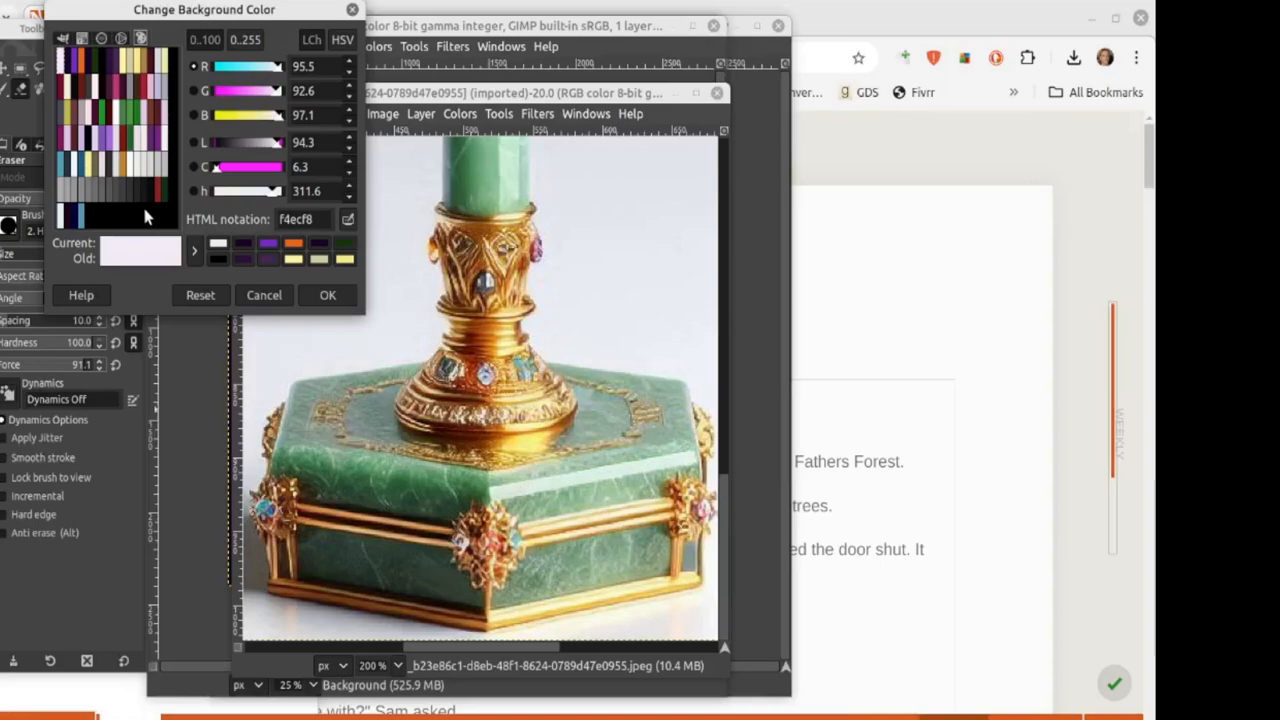
{"action": "left_click", "coordinate": [264, 295]}
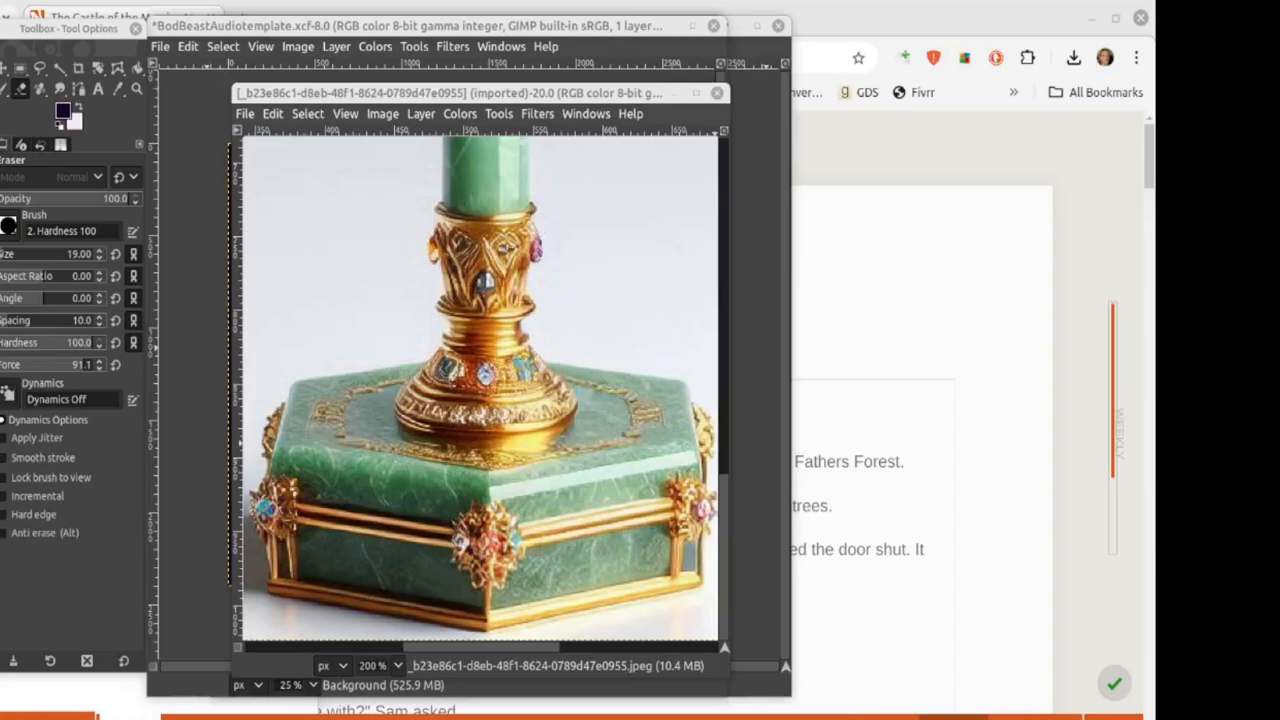
Step: Erase a patch of pale background to the left of the scepter's column
{"action": "left_click_drag", "start_coordinate": [282, 93], "coordinate": [263, 82]}
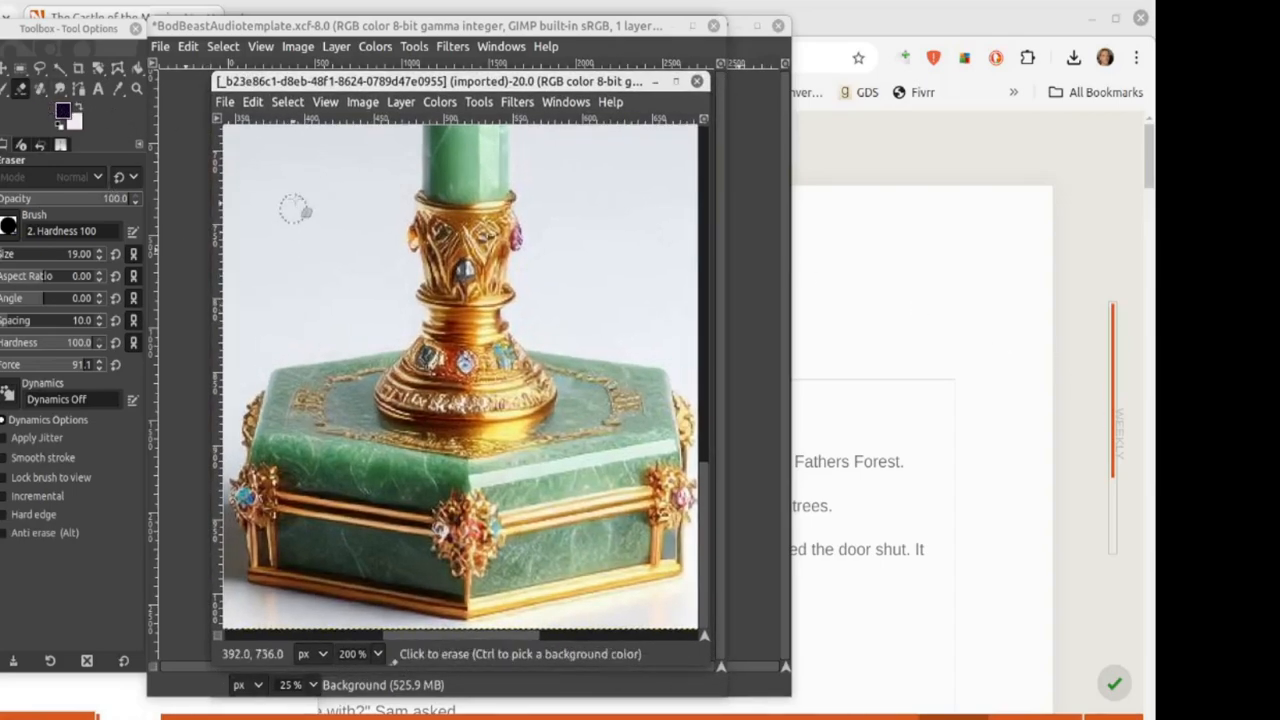
{"action": "mouse_move", "coordinate": [294, 196]}
{"action": "left_mouse_down"}
{"action": "mouse_move", "coordinate": [303, 245]}
{"action": "mouse_move", "coordinate": [317, 195]}
{"action": "mouse_move", "coordinate": [313, 278]}
{"action": "mouse_move", "coordinate": [297, 199]}
{"action": "mouse_move", "coordinate": [315, 257]}
{"action": "mouse_move", "coordinate": [359, 226]}
{"action": "mouse_move", "coordinate": [313, 212]}
{"action": "mouse_move", "coordinate": [268, 276]}
{"action": "mouse_move", "coordinate": [326, 273]}
{"action": "mouse_move", "coordinate": [320, 293]}
{"action": "mouse_move", "coordinate": [291, 297]}
{"action": "mouse_move", "coordinate": [323, 287]}
{"action": "mouse_move", "coordinate": [335, 214]}
{"action": "mouse_move", "coordinate": [324, 181]}
{"action": "mouse_move", "coordinate": [290, 177]}
{"action": "mouse_move", "coordinate": [267, 205]}
{"action": "mouse_move", "coordinate": [272, 260]}
{"action": "mouse_move", "coordinate": [274, 211]}
{"action": "mouse_move", "coordinate": [330, 184]}
{"action": "left_mouse_up"}
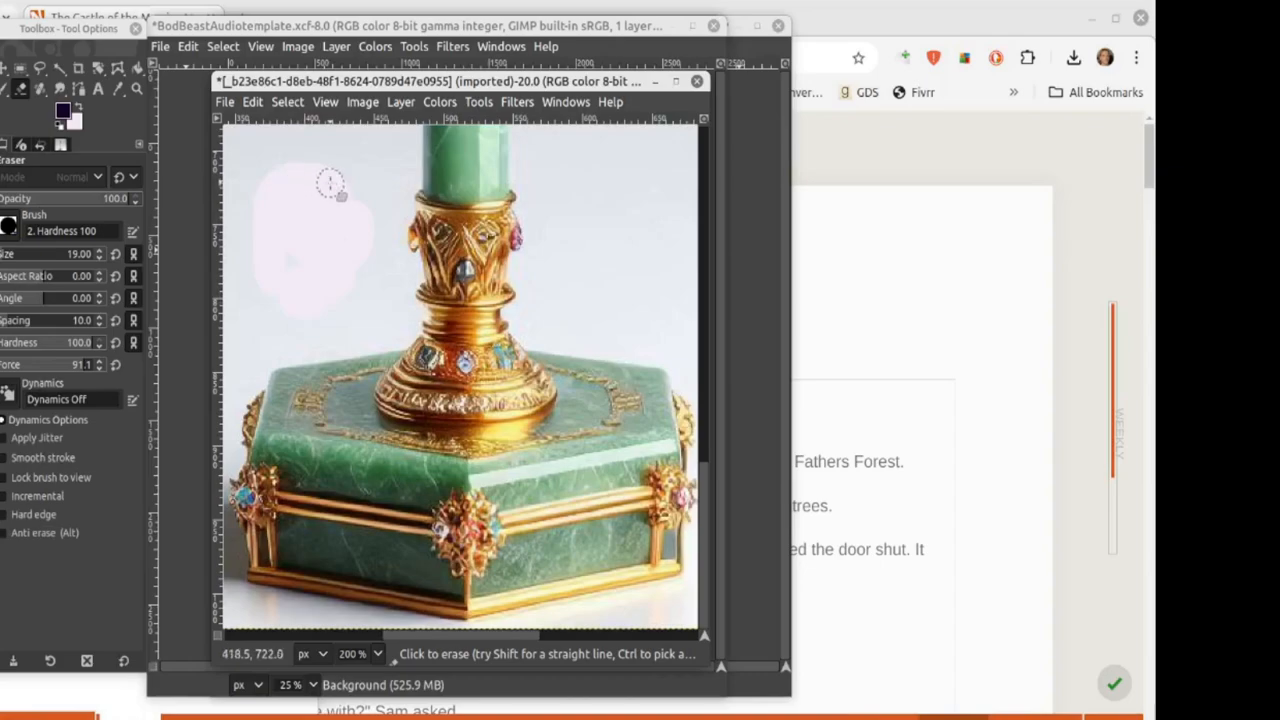
{"action": "left_click", "coordinate": [226, 102]}
Step: Create a new 1024×1024 image filled with transparency
{"action": "left_click", "coordinate": [243, 122]}
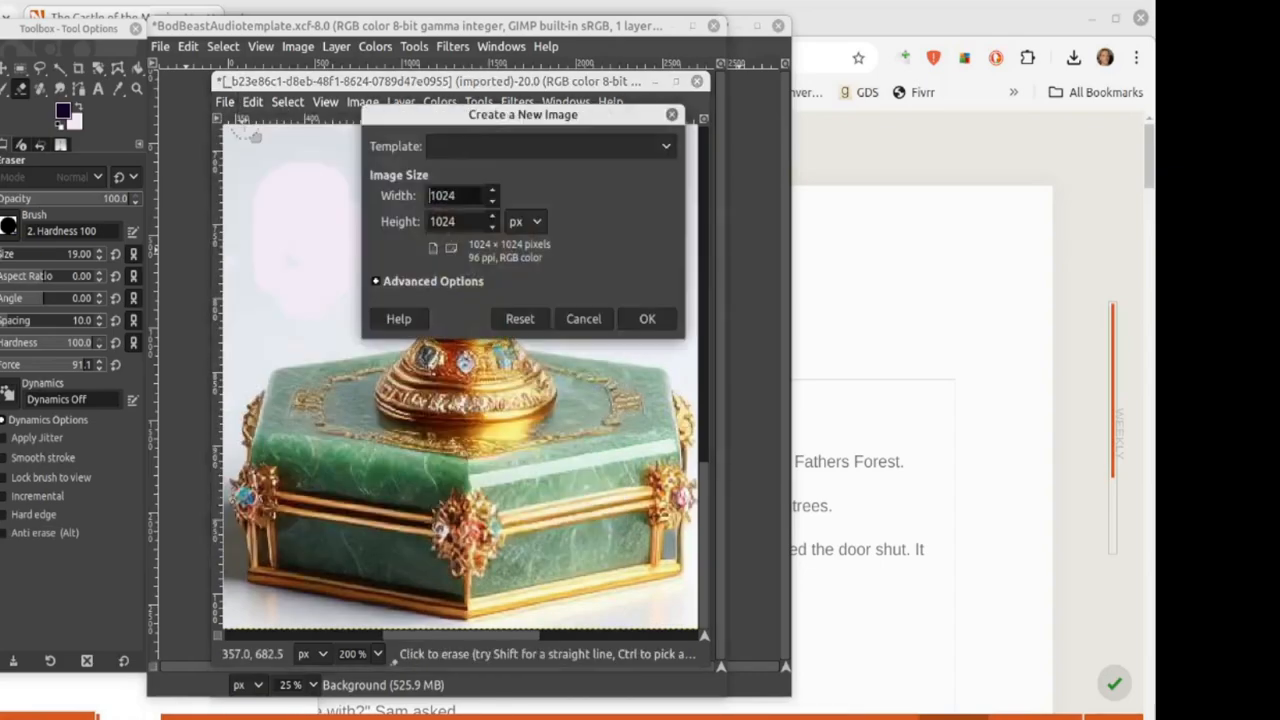
{"action": "left_click", "coordinate": [375, 283]}
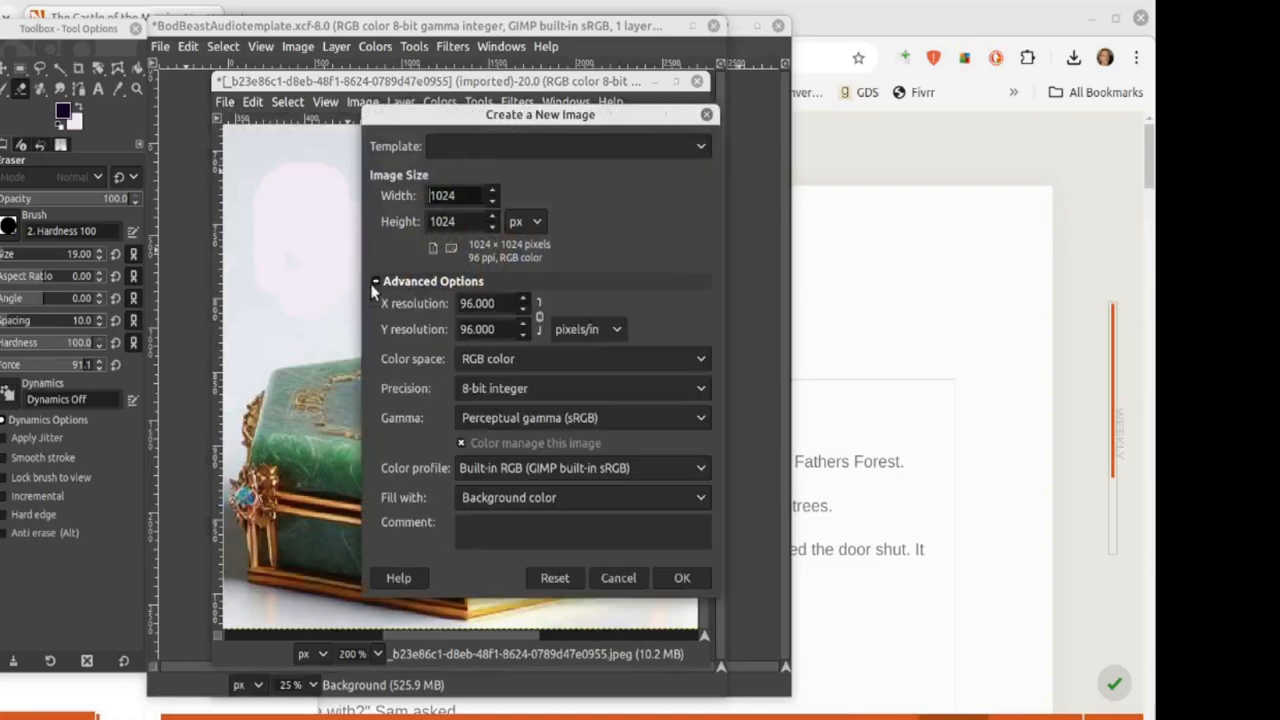
{"action": "left_click", "coordinate": [555, 499]}
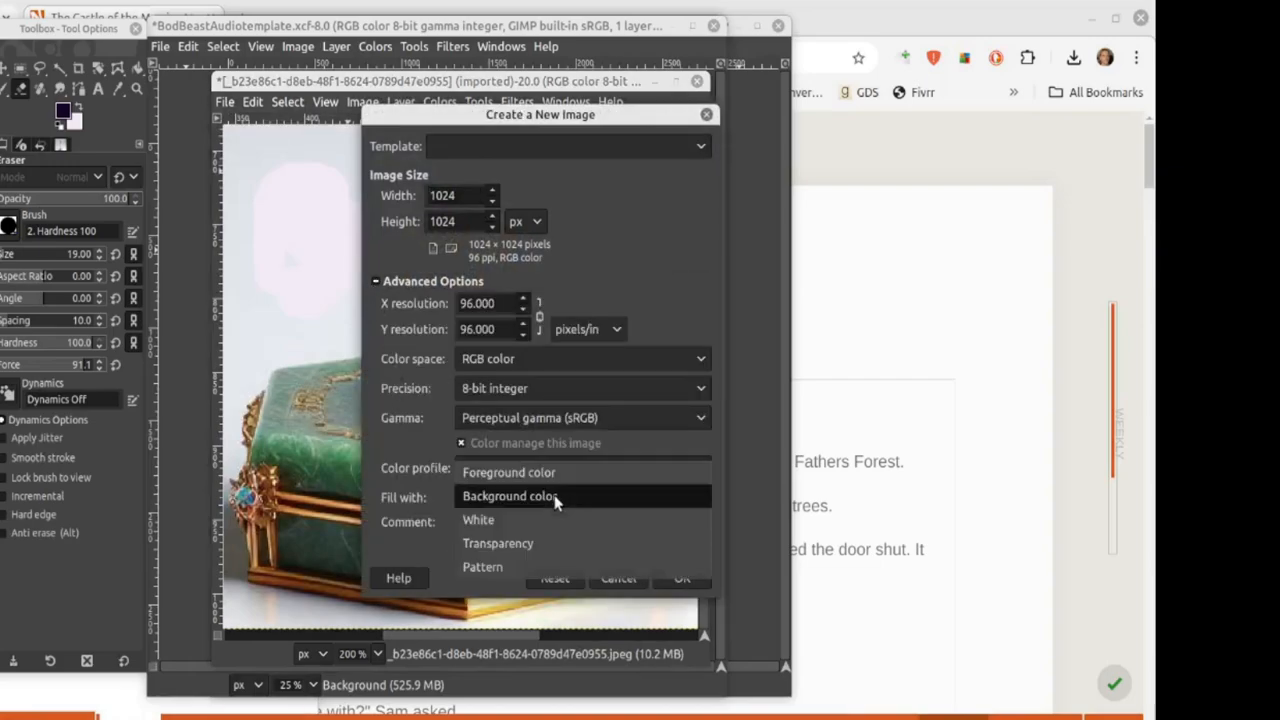
{"action": "left_click", "coordinate": [498, 543]}
{"action": "left_click", "coordinate": [683, 578]}
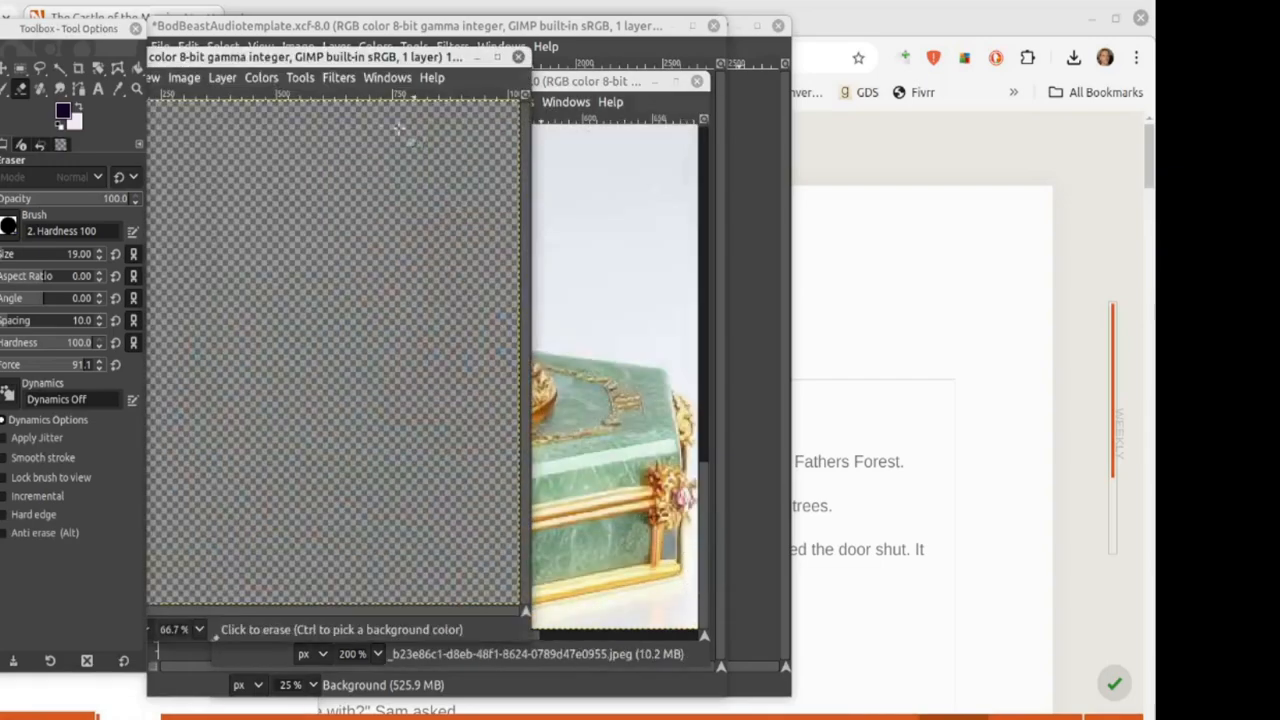
{"action": "left_click_drag", "start_coordinate": [272, 57], "coordinate": [974, 61]}
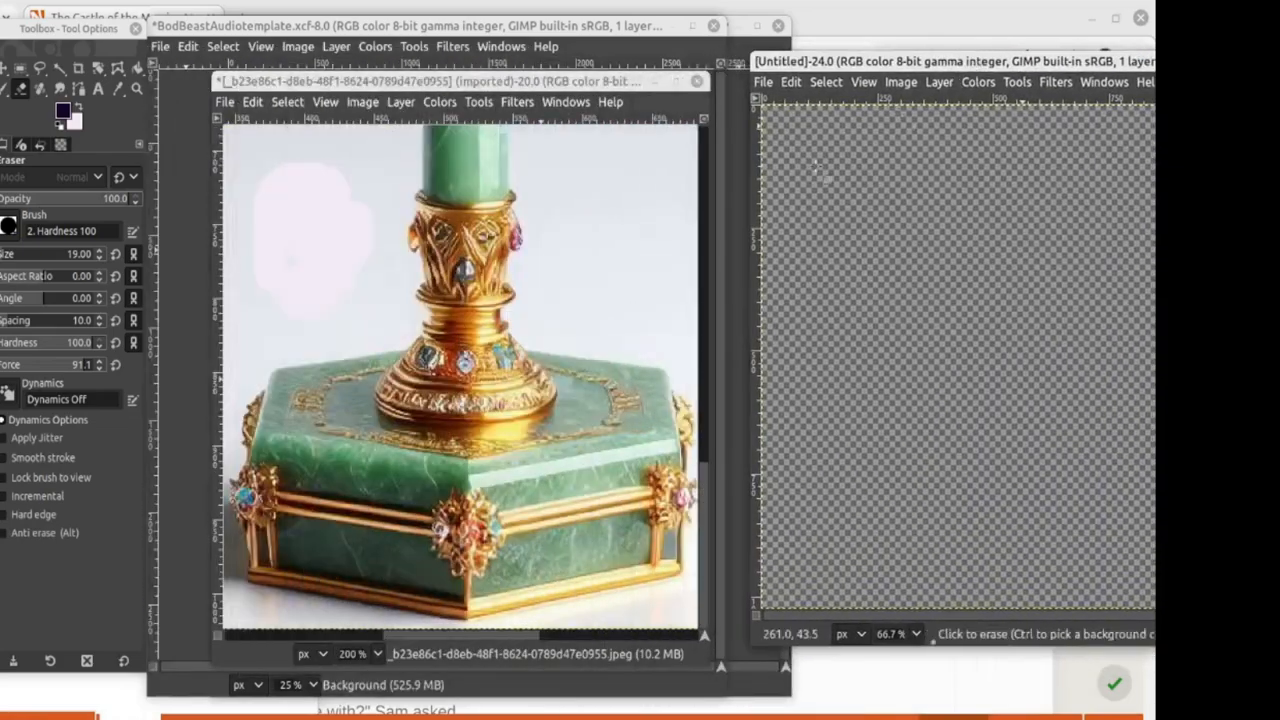
Step: Copy the jade sceptre photo into the new image and close the original, discarding changes
{"action": "left_click", "coordinate": [20, 68]}
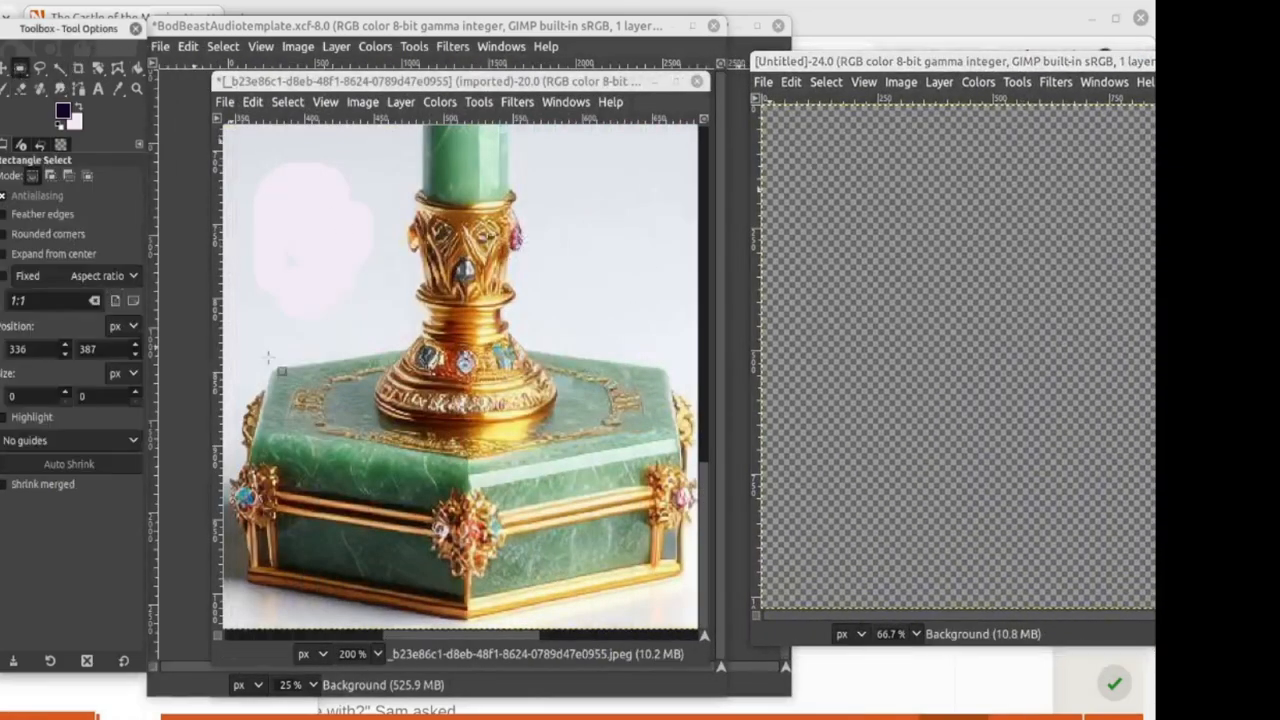
{"action": "key", "text": "ctrl+c"}
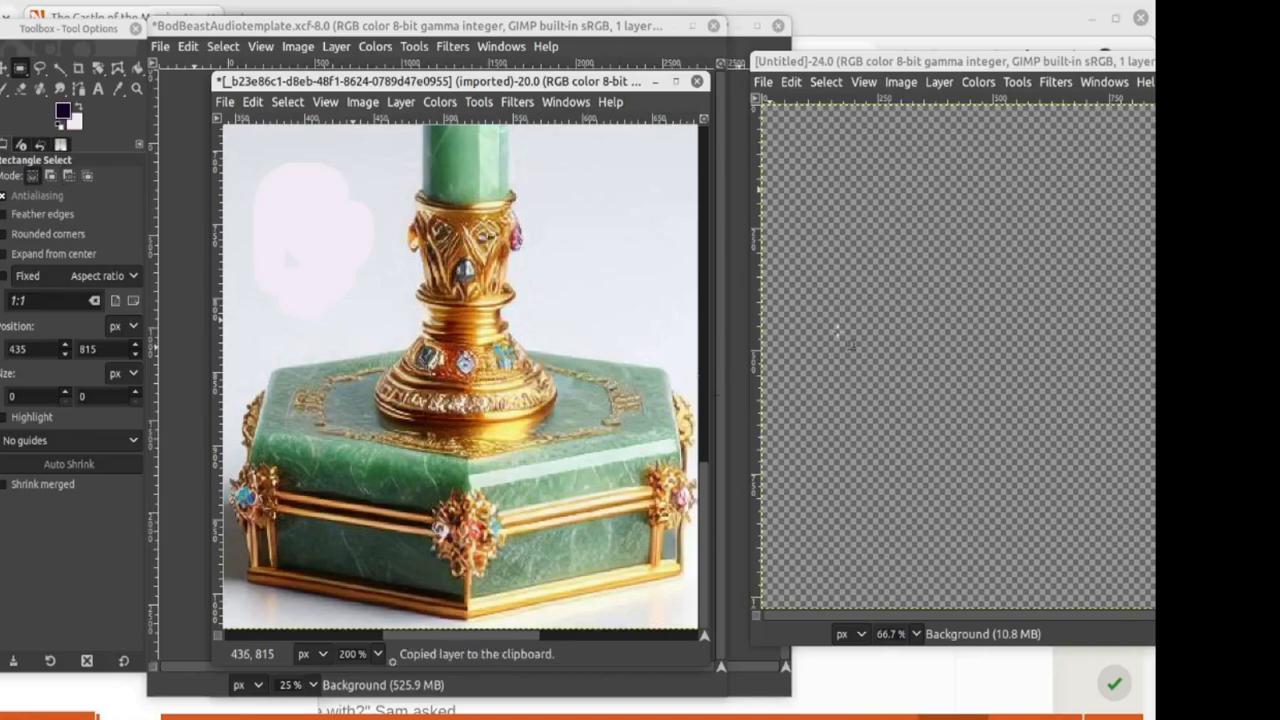
{"action": "key", "text": "ctrl+v"}
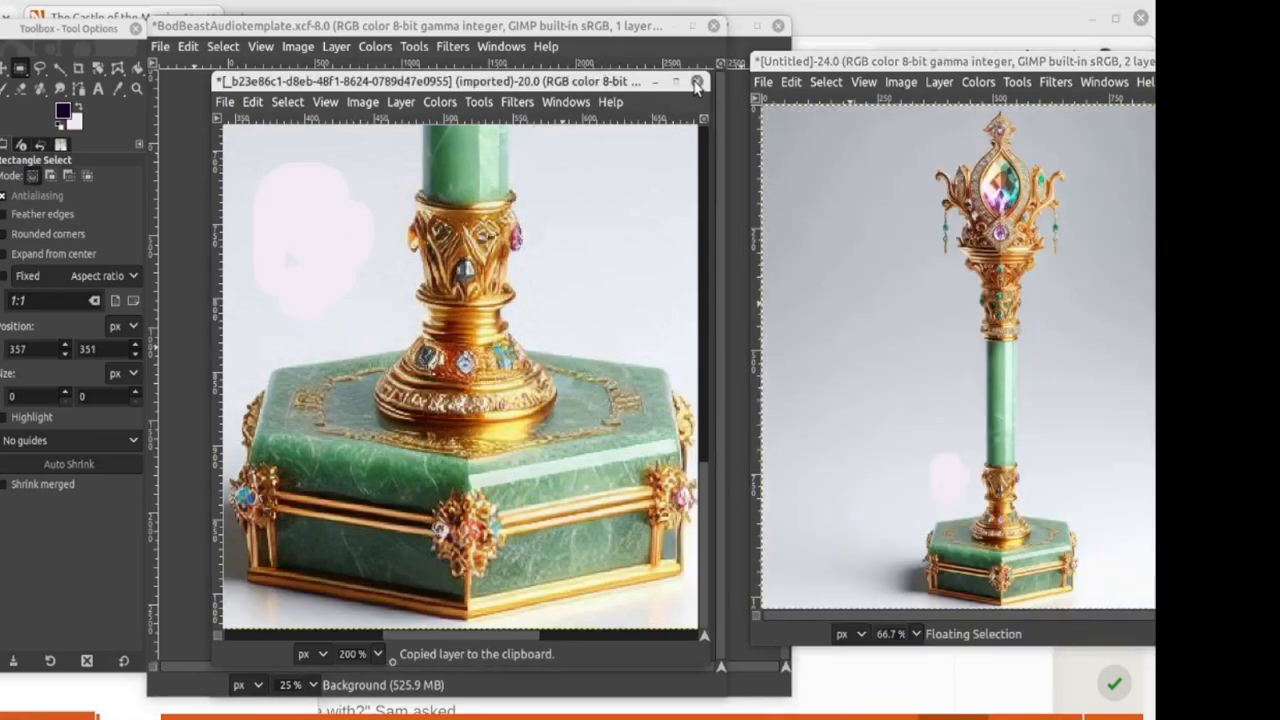
{"action": "left_click", "coordinate": [697, 81]}
{"action": "left_click", "coordinate": [563, 462]}
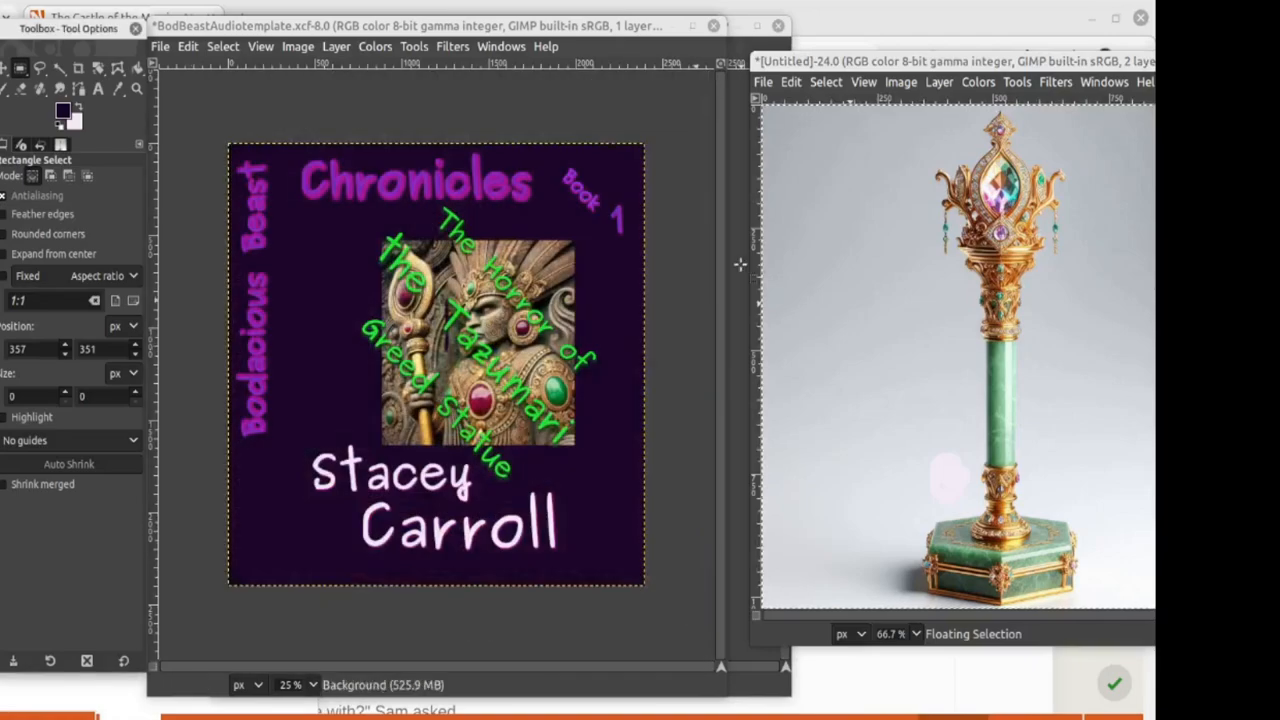
Step: Merge the new image's visible layers into a single layer
{"action": "left_click_drag", "start_coordinate": [809, 61], "coordinate": [322, 59]}
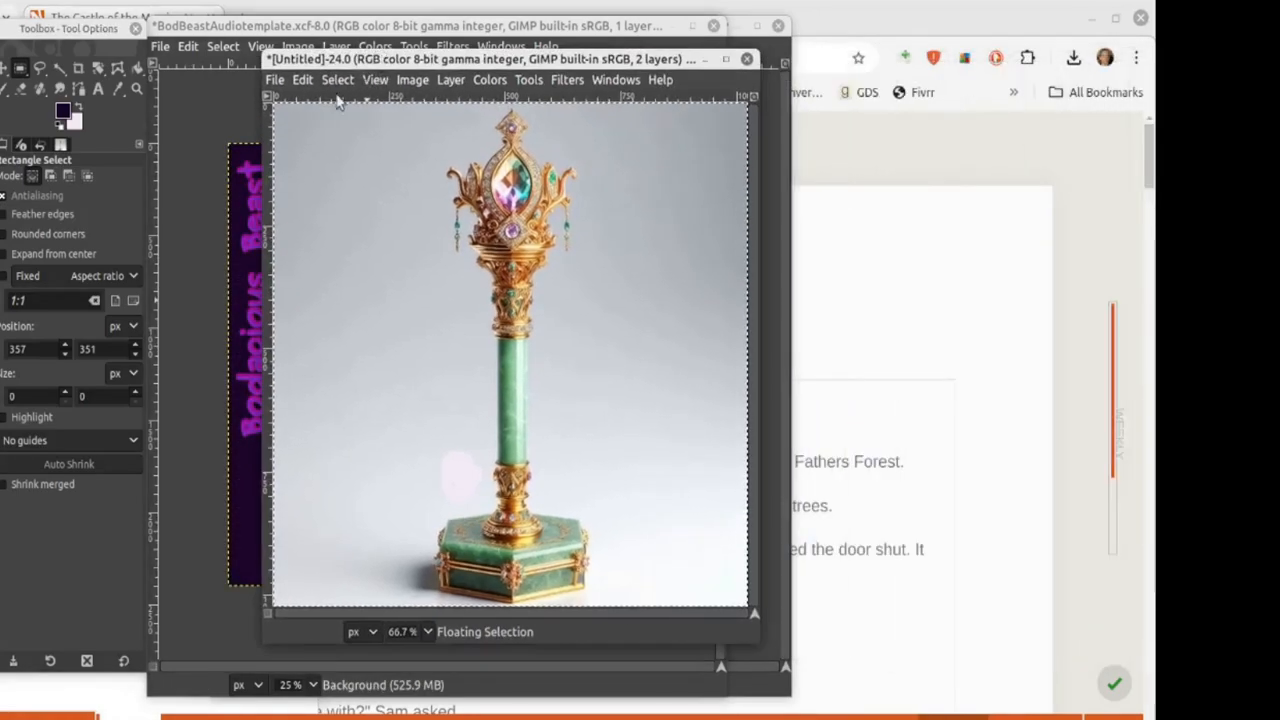
{"action": "left_click", "coordinate": [412, 79]}
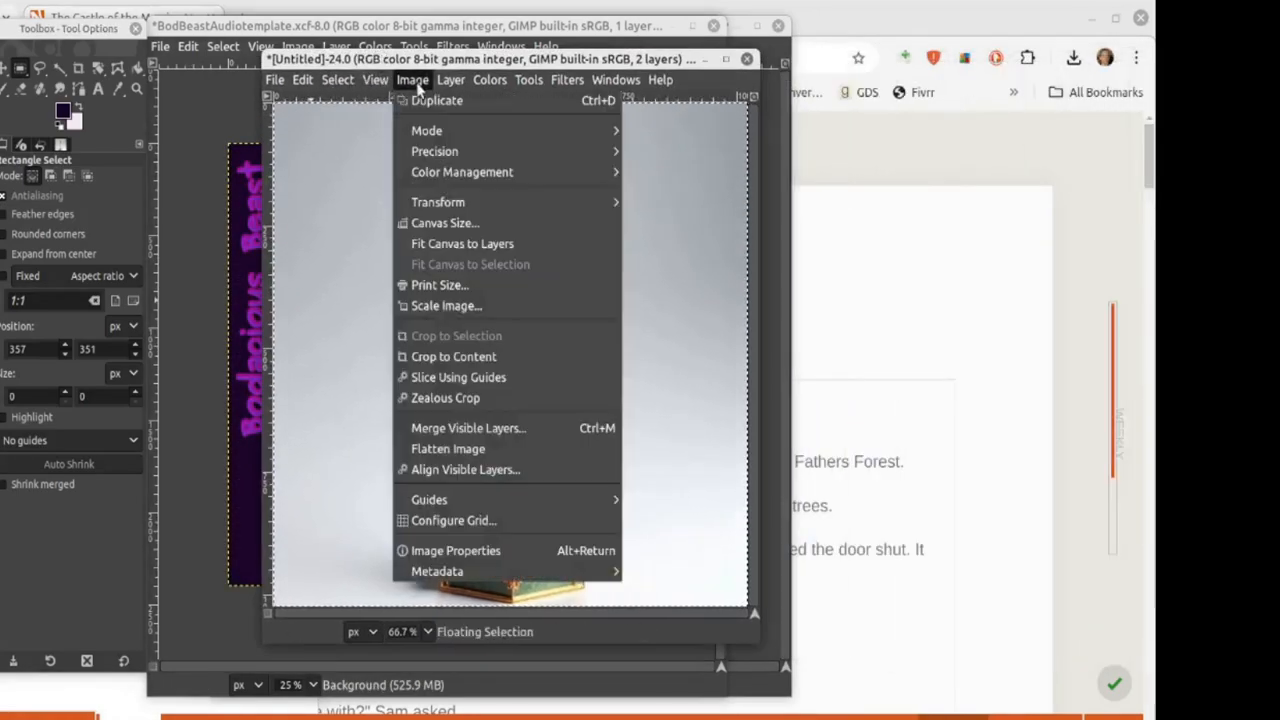
{"action": "left_click", "coordinate": [468, 428]}
{"action": "left_click", "coordinate": [573, 460]}
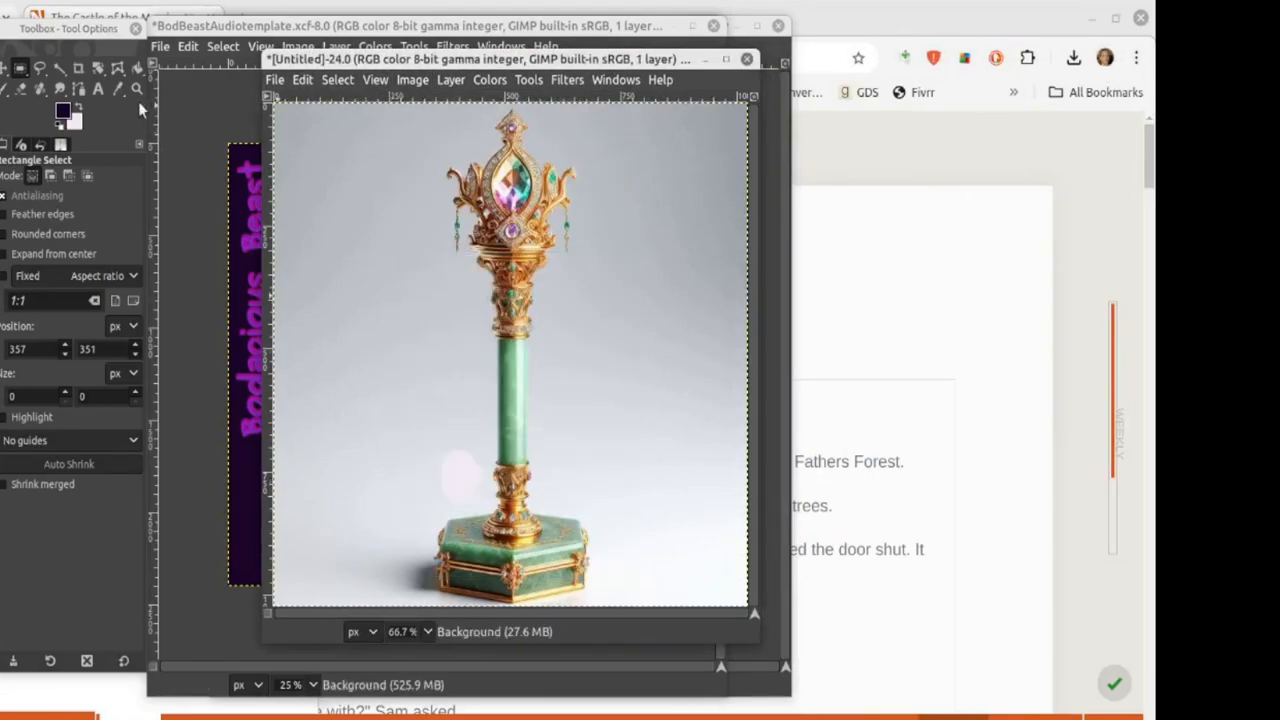
{"action": "left_click", "coordinate": [39, 89]}
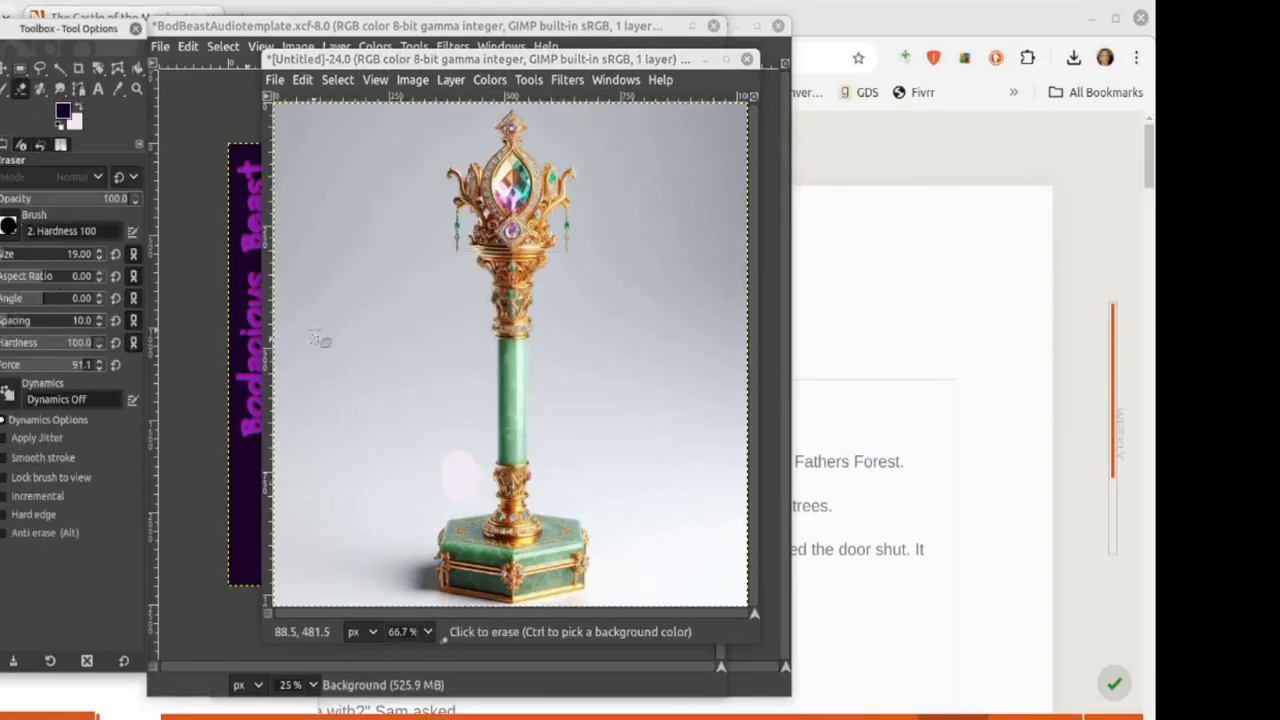
Step: At 200% zoom, erase the background at the base's lower corners and beside the gold collar
{"action": "left_click_drag", "start_coordinate": [323, 246], "coordinate": [350, 464]}
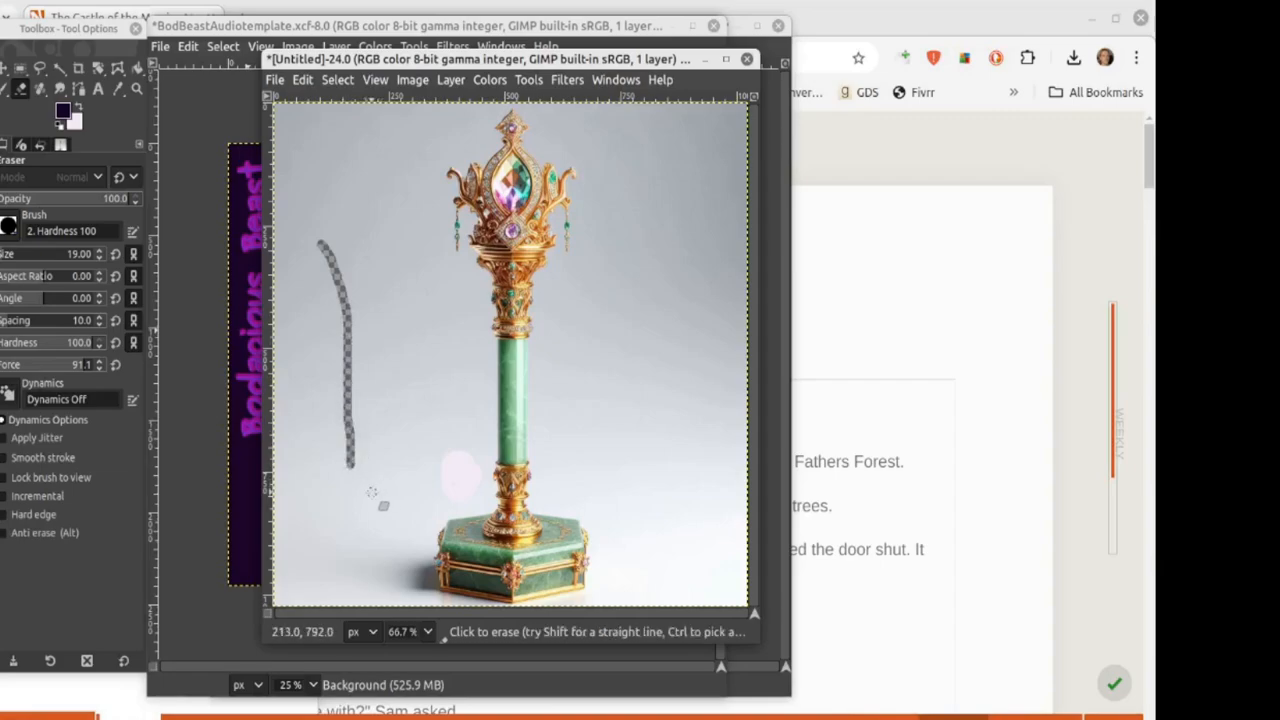
{"action": "left_click", "coordinate": [425, 636]}
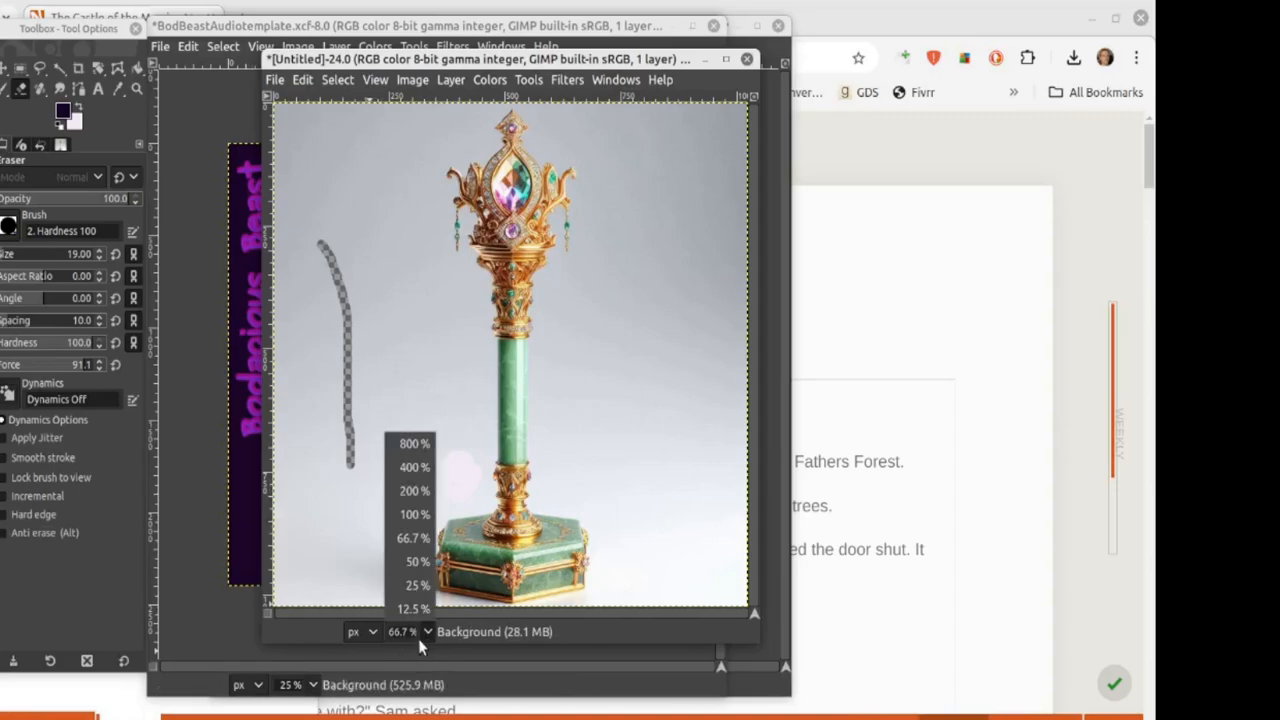
{"action": "left_click", "coordinate": [405, 489]}
{"action": "scroll", "coordinate": [386, 451], "scroll_direction": "down", "scroll_amount": 5}
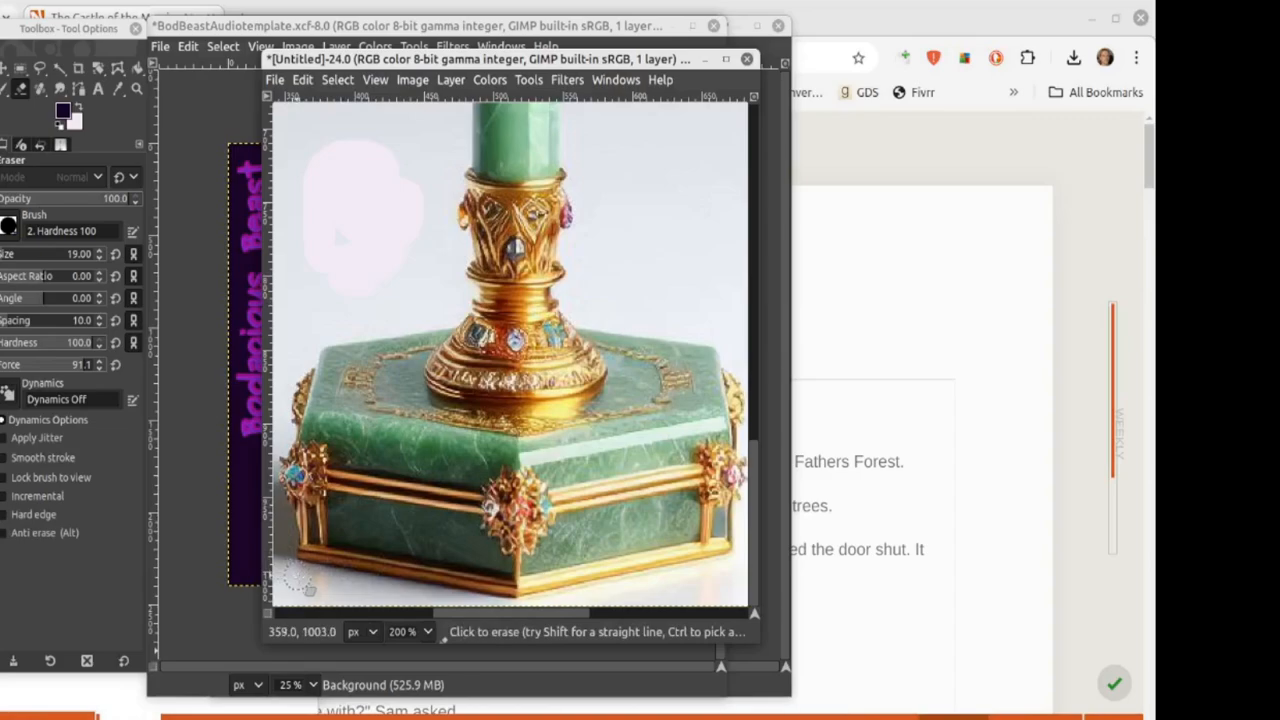
{"action": "mouse_move", "coordinate": [304, 580]}
{"action": "left_mouse_down"}
{"action": "mouse_move", "coordinate": [290, 582]}
{"action": "mouse_move", "coordinate": [523, 618]}
{"action": "mouse_move", "coordinate": [556, 651]}
{"action": "left_mouse_up"}
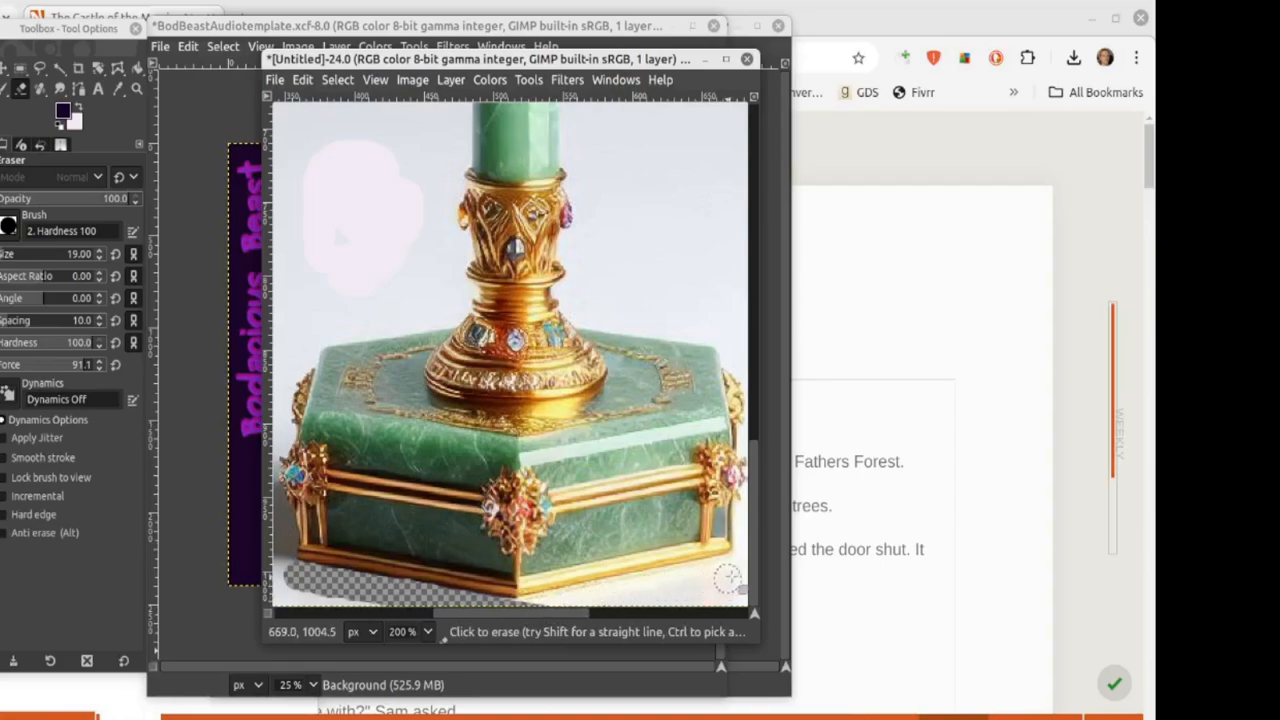
{"action": "mouse_move", "coordinate": [735, 568]}
{"action": "left_mouse_down"}
{"action": "mouse_move", "coordinate": [715, 586]}
{"action": "mouse_move", "coordinate": [700, 590]}
{"action": "mouse_move", "coordinate": [601, 592]}
{"action": "mouse_move", "coordinate": [499, 619]}
{"action": "mouse_move", "coordinate": [642, 620]}
{"action": "left_mouse_up"}
{"action": "mouse_move", "coordinate": [392, 297]}
{"action": "left_mouse_down"}
{"action": "mouse_move", "coordinate": [398, 314]}
{"action": "mouse_move", "coordinate": [518, 331]}
{"action": "mouse_move", "coordinate": [586, 395]}
{"action": "left_mouse_up"}
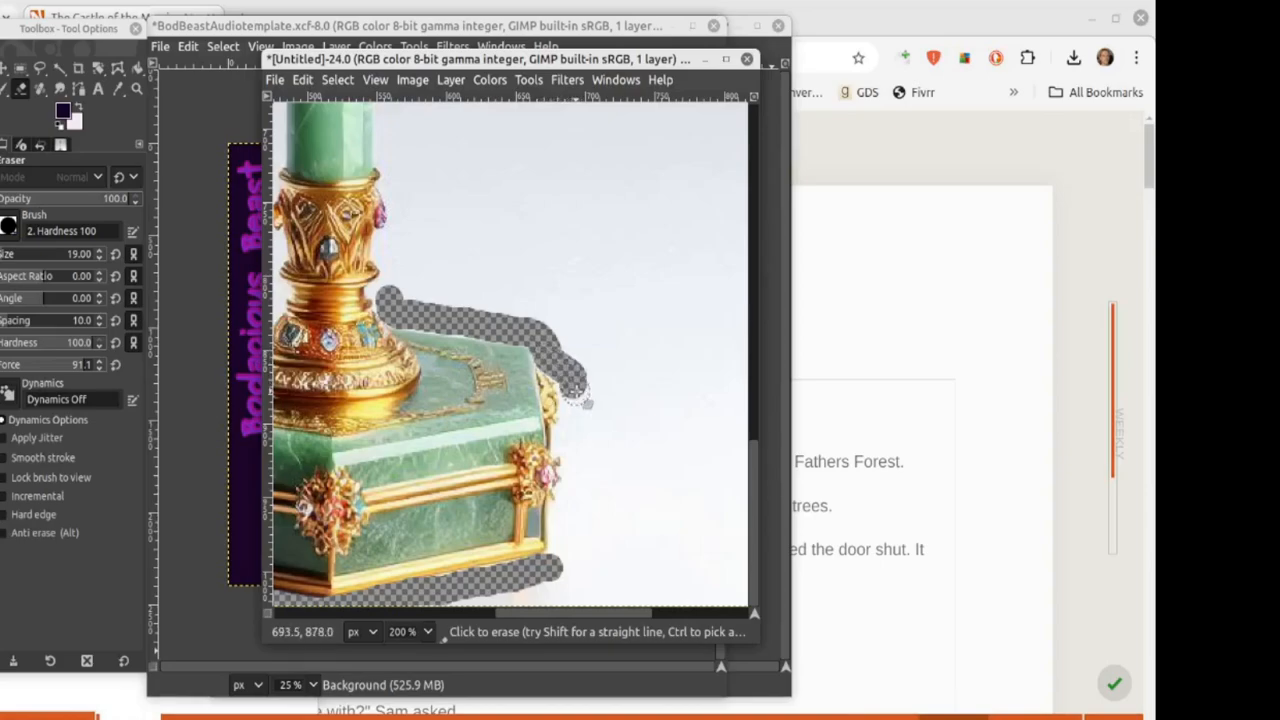
Step: At 400% zoom, erase along the gold clasp and the base's right edge with a smaller brush
{"action": "left_click", "coordinate": [428, 632]}
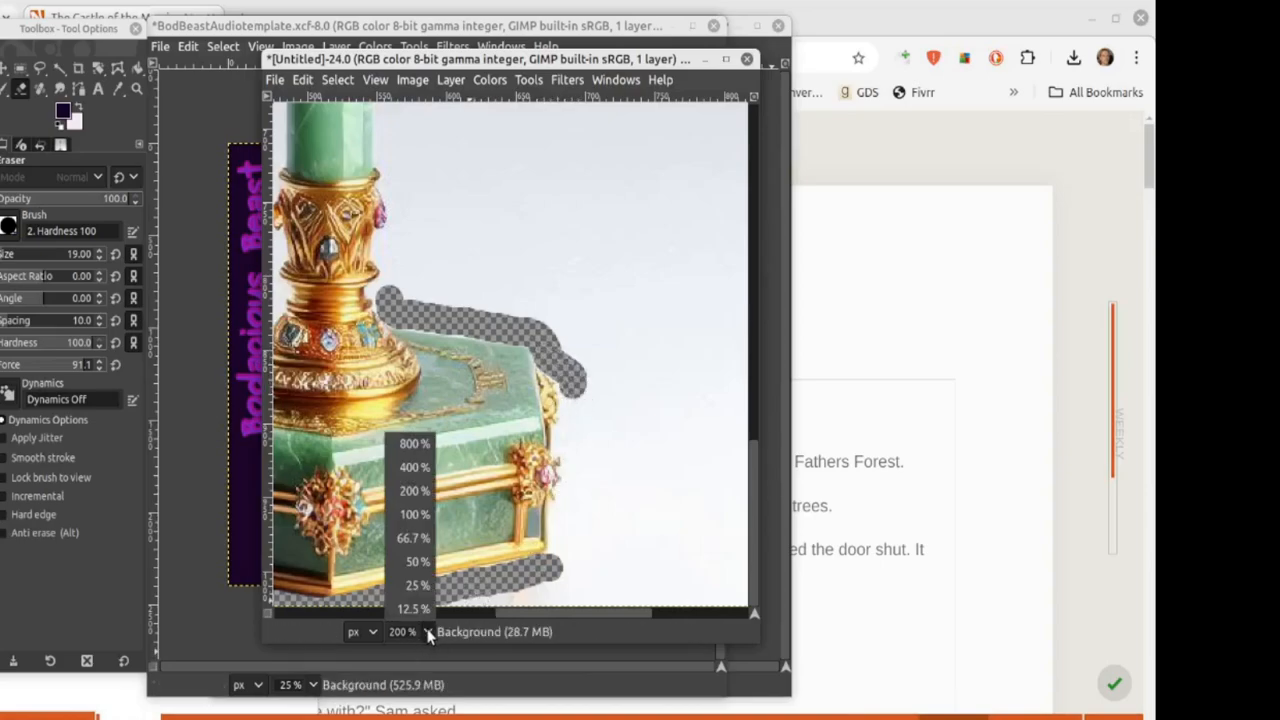
{"action": "left_click", "coordinate": [414, 467]}
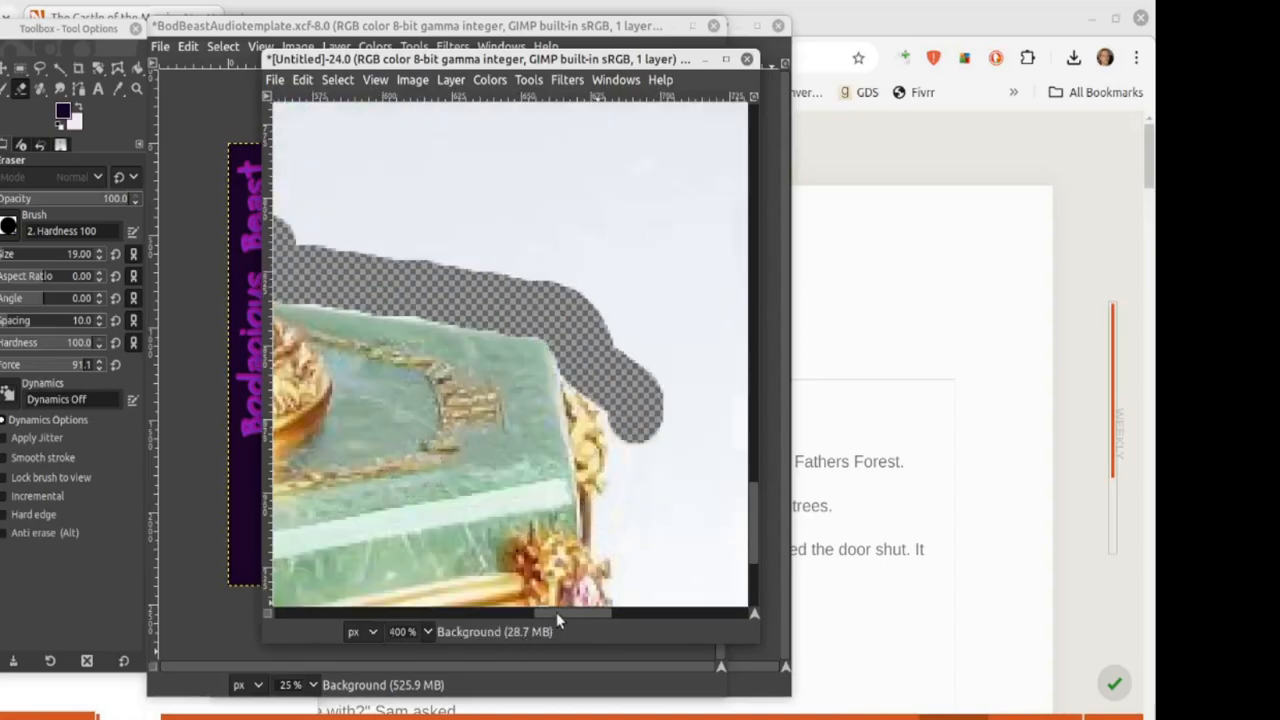
{"action": "left_click_drag", "start_coordinate": [556, 620], "coordinate": [570, 616]}
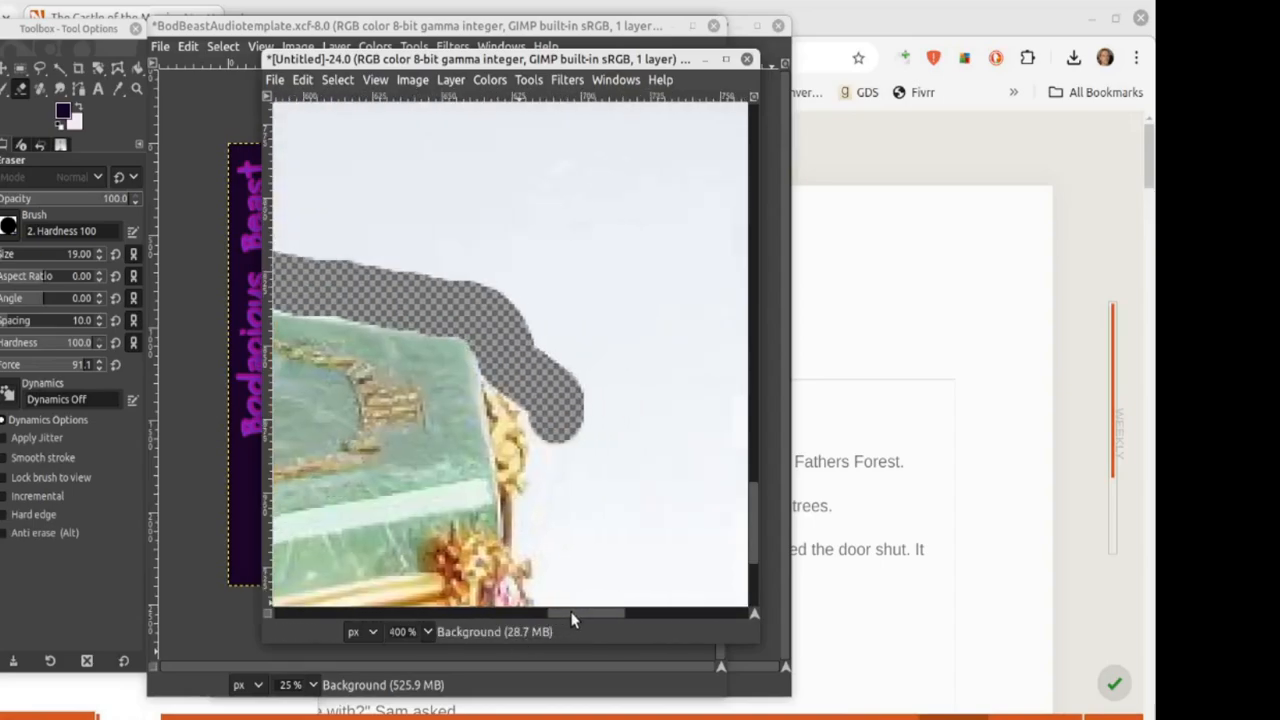
{"action": "left_click", "coordinate": [551, 414]}
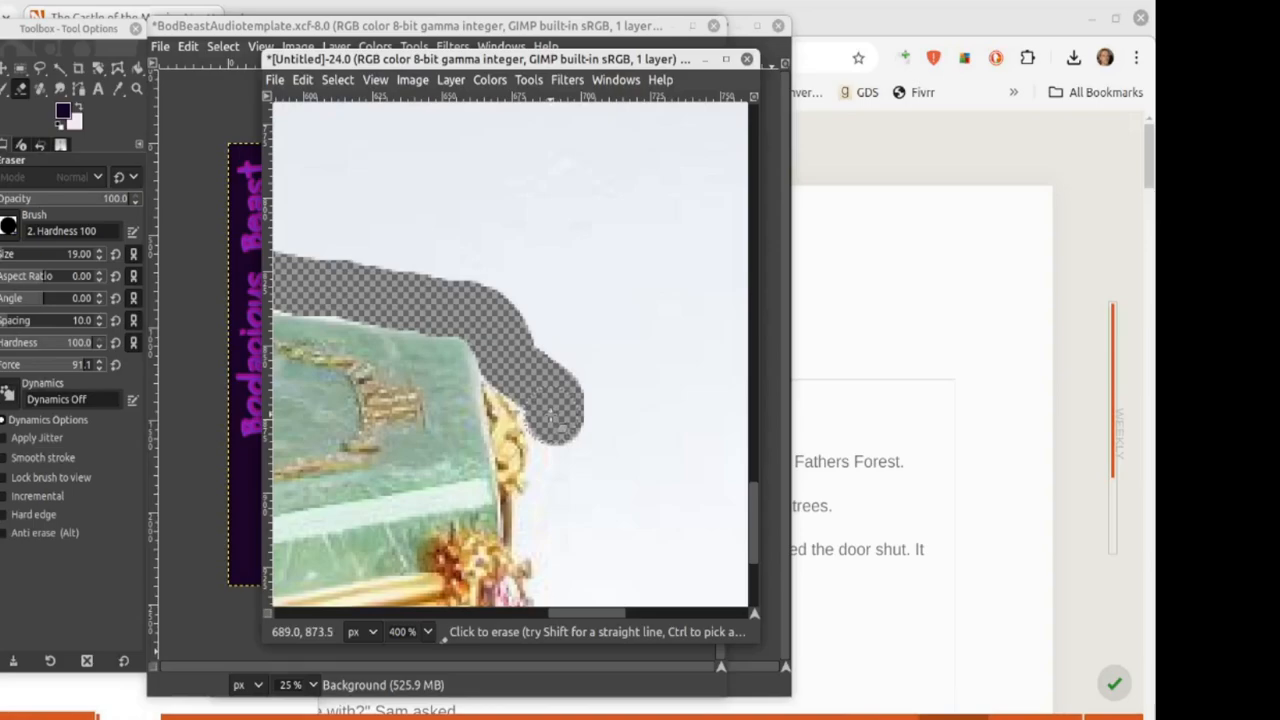
{"action": "left_click_drag", "start_coordinate": [549, 415], "coordinate": [558, 500]}
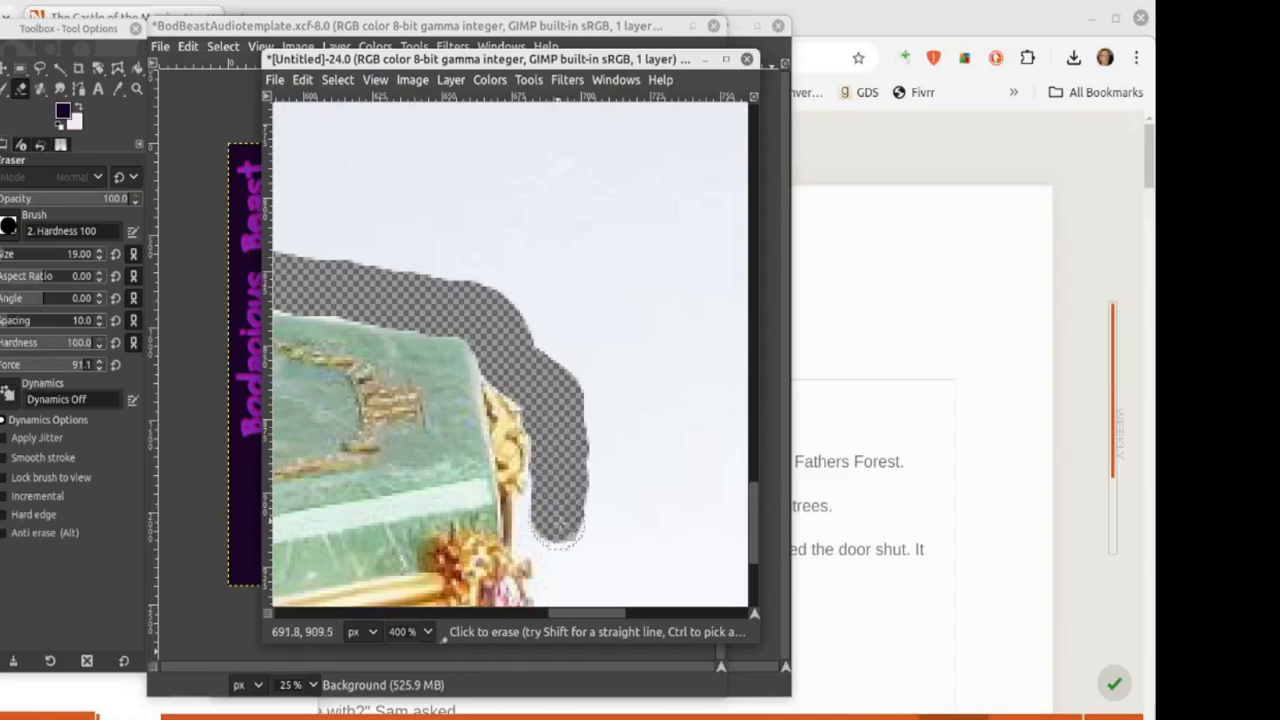
{"action": "left_click", "coordinate": [99, 257]}
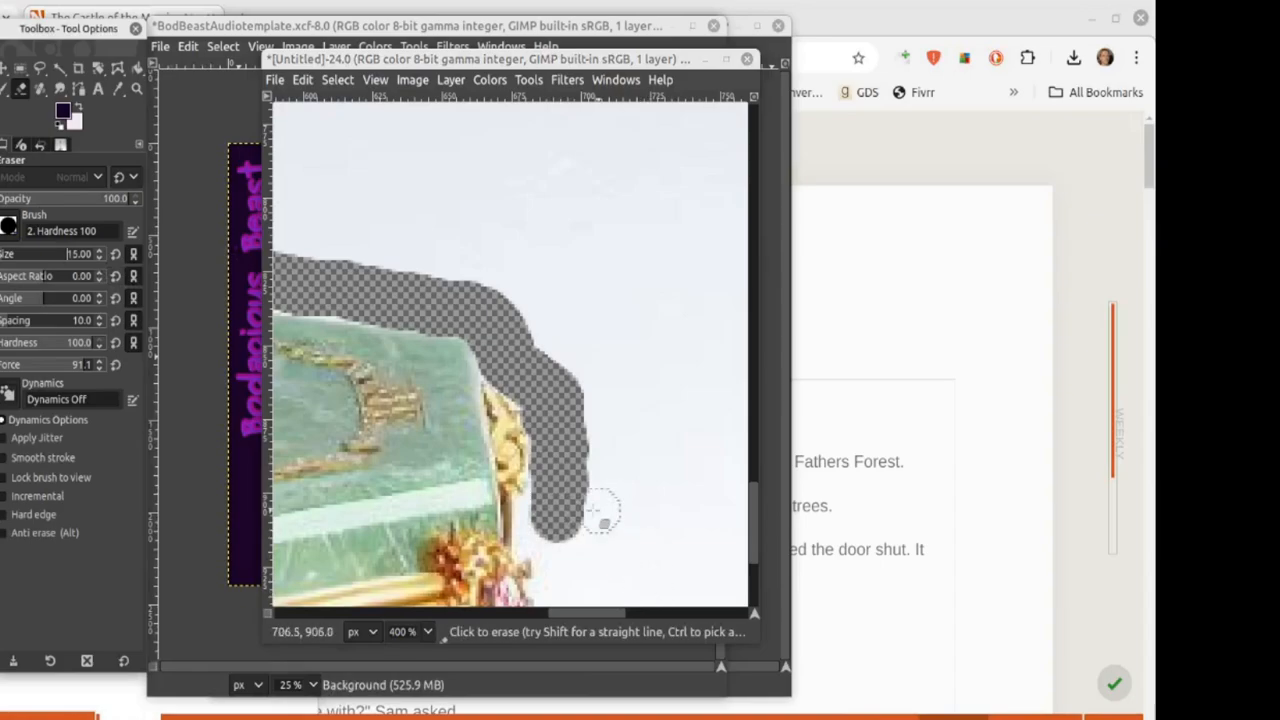
{"action": "left_click_drag", "start_coordinate": [603, 514], "coordinate": [566, 528]}
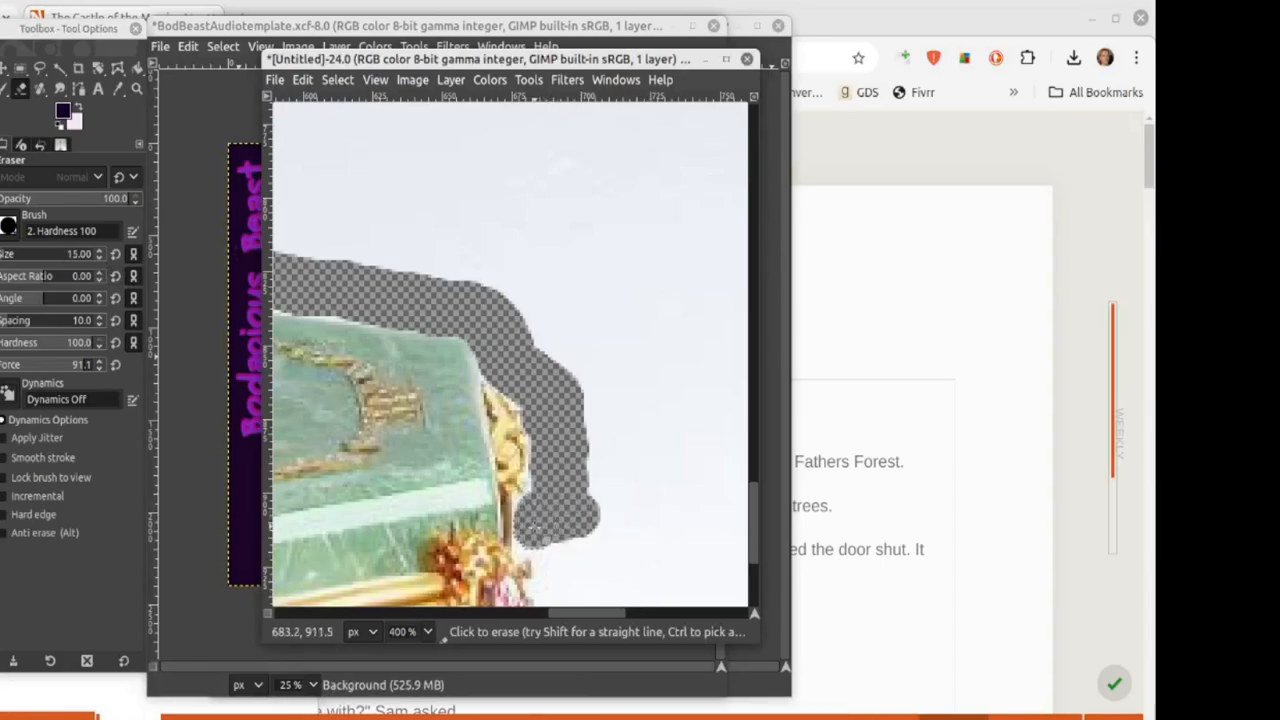
{"action": "scroll", "coordinate": [592, 462], "scroll_direction": "down", "scroll_amount": 3}
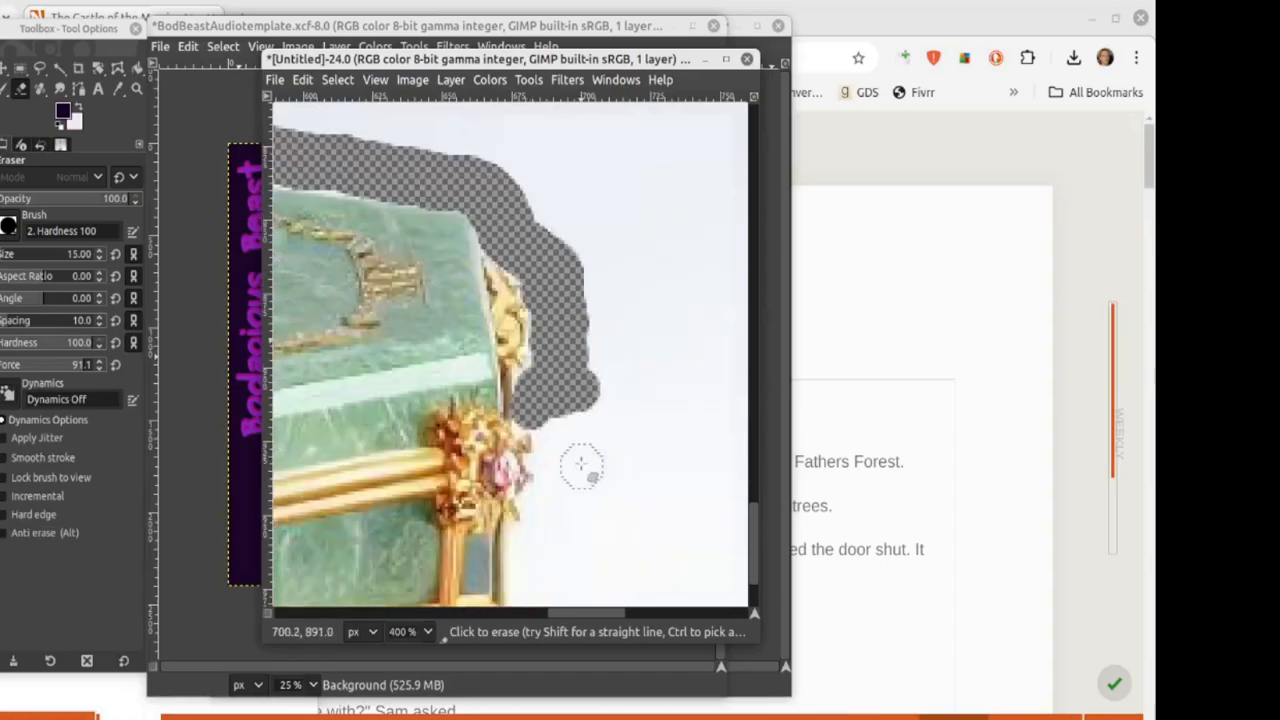
{"action": "mouse_move", "coordinate": [583, 463]}
{"action": "left_mouse_down"}
{"action": "mouse_move", "coordinate": [557, 435]}
{"action": "mouse_move", "coordinate": [560, 465]}
{"action": "left_mouse_up"}
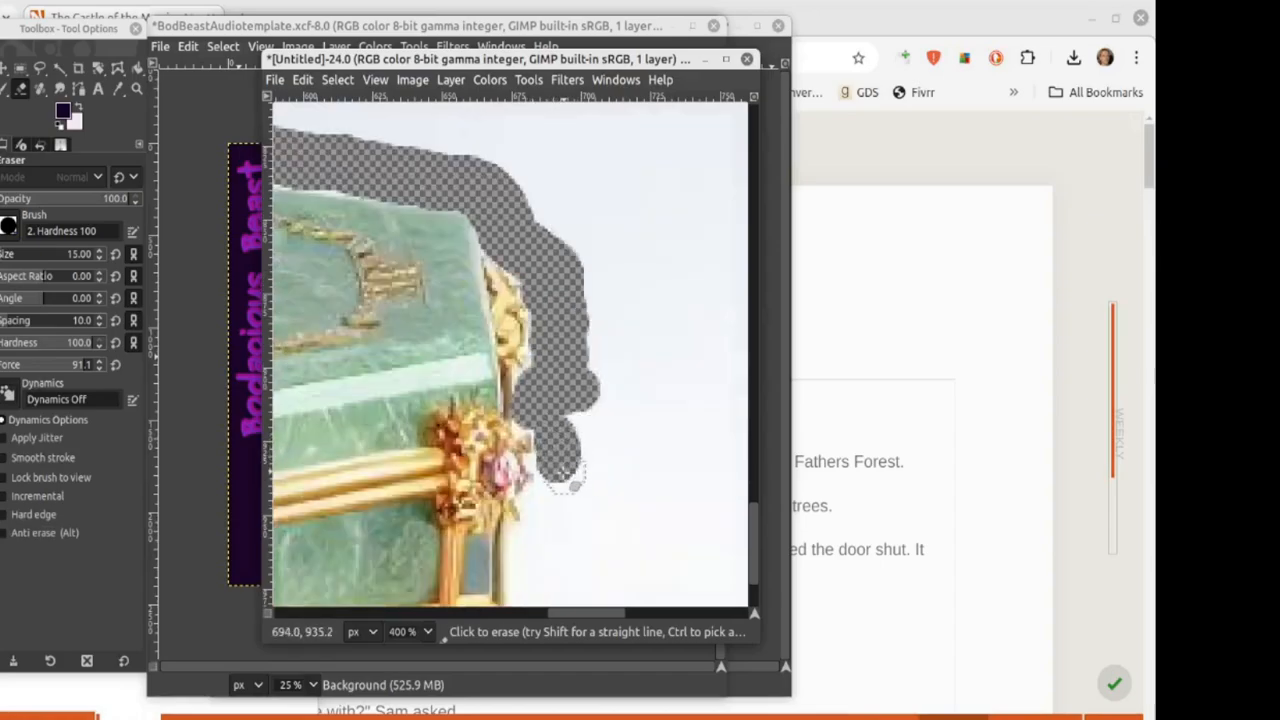
{"action": "scroll", "coordinate": [101, 255], "scroll_direction": "down", "scroll_amount": 3}
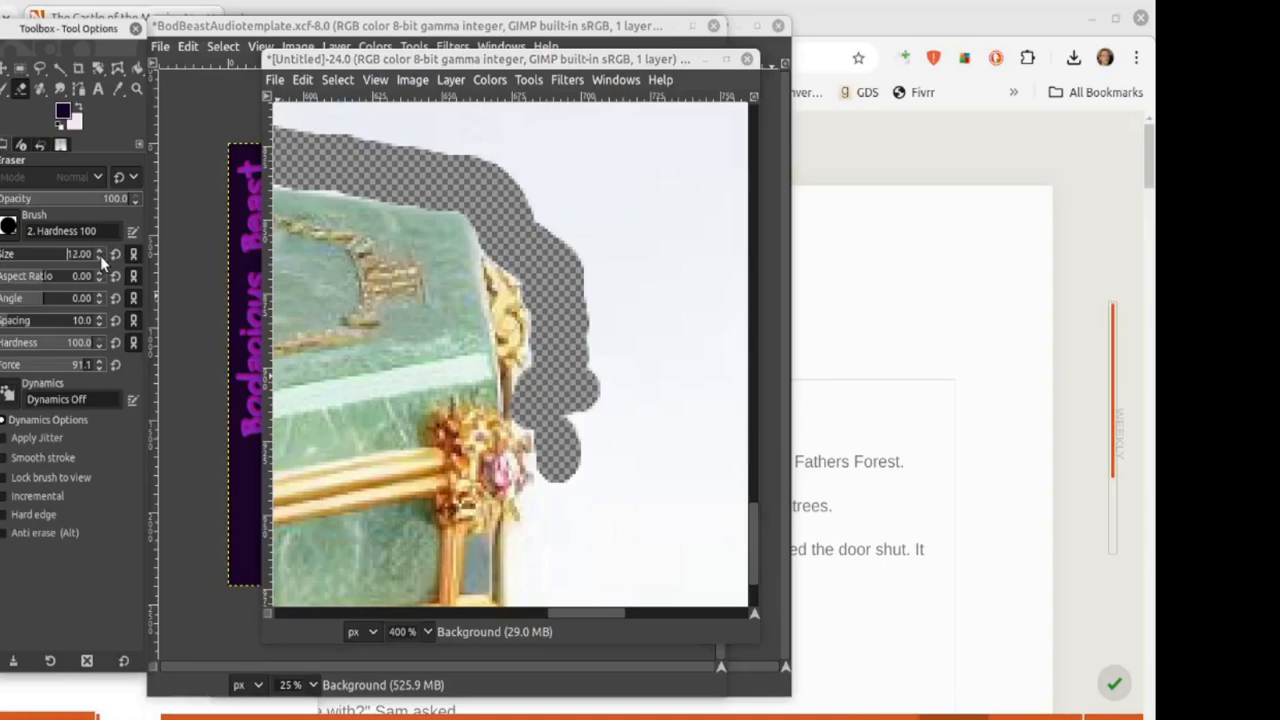
{"action": "scroll", "coordinate": [100, 255], "scroll_direction": "down", "scroll_amount": 1}
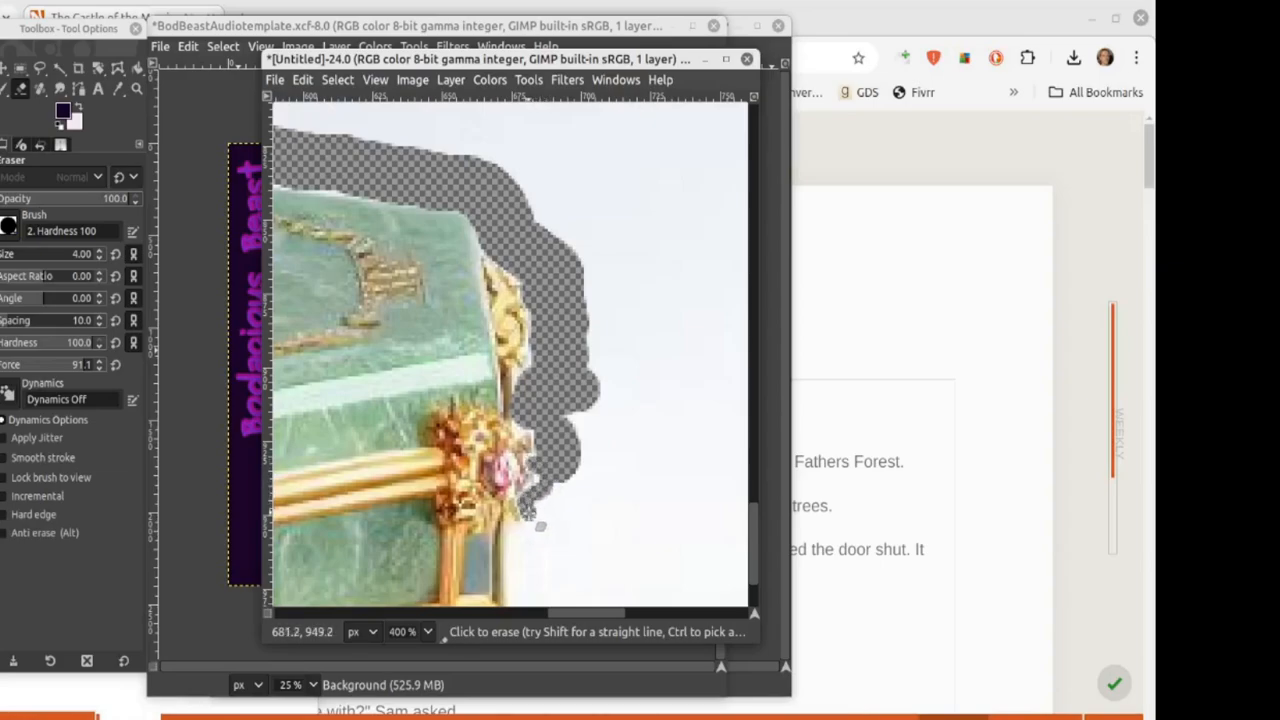
{"action": "left_click_drag", "start_coordinate": [519, 535], "coordinate": [525, 598]}
{"action": "scroll", "coordinate": [525, 598], "scroll_direction": "down", "scroll_amount": 3}
{"action": "mouse_move", "coordinate": [522, 518]}
{"action": "left_mouse_down"}
{"action": "mouse_move", "coordinate": [530, 432]}
{"action": "mouse_move", "coordinate": [588, 292]}
{"action": "mouse_move", "coordinate": [578, 345]}
{"action": "left_mouse_up"}
{"action": "left_click_drag", "start_coordinate": [526, 614], "coordinate": [445, 629]}
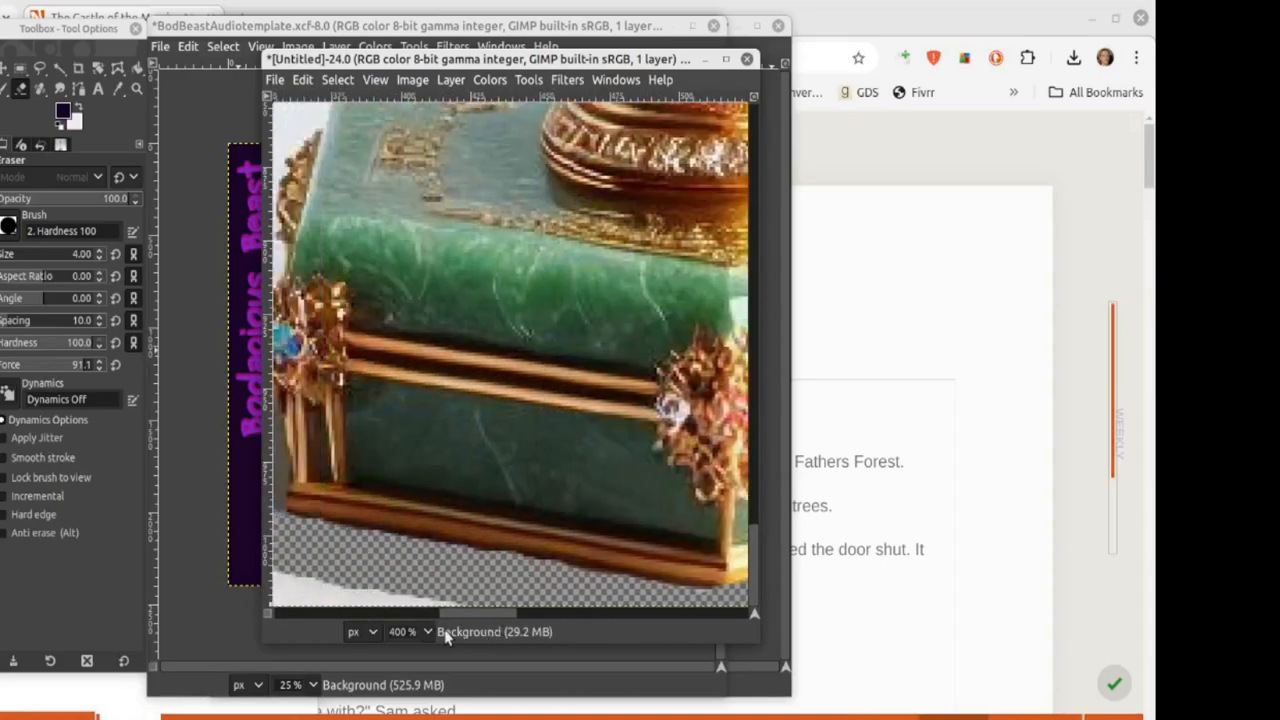
Step: Erase the shadow left of the base and along its upper-left edge at brush sizes 27 and 8
{"action": "left_click", "coordinate": [113, 255]}
{"action": "left_click_drag", "start_coordinate": [459, 556], "coordinate": [443, 440]}
{"action": "left_click_drag", "start_coordinate": [85, 254], "coordinate": [66, 254]}
{"action": "mouse_move", "coordinate": [462, 416]}
{"action": "left_mouse_down"}
{"action": "mouse_move", "coordinate": [428, 350]}
{"action": "mouse_move", "coordinate": [466, 263]}
{"action": "mouse_move", "coordinate": [463, 176]}
{"action": "left_mouse_up"}
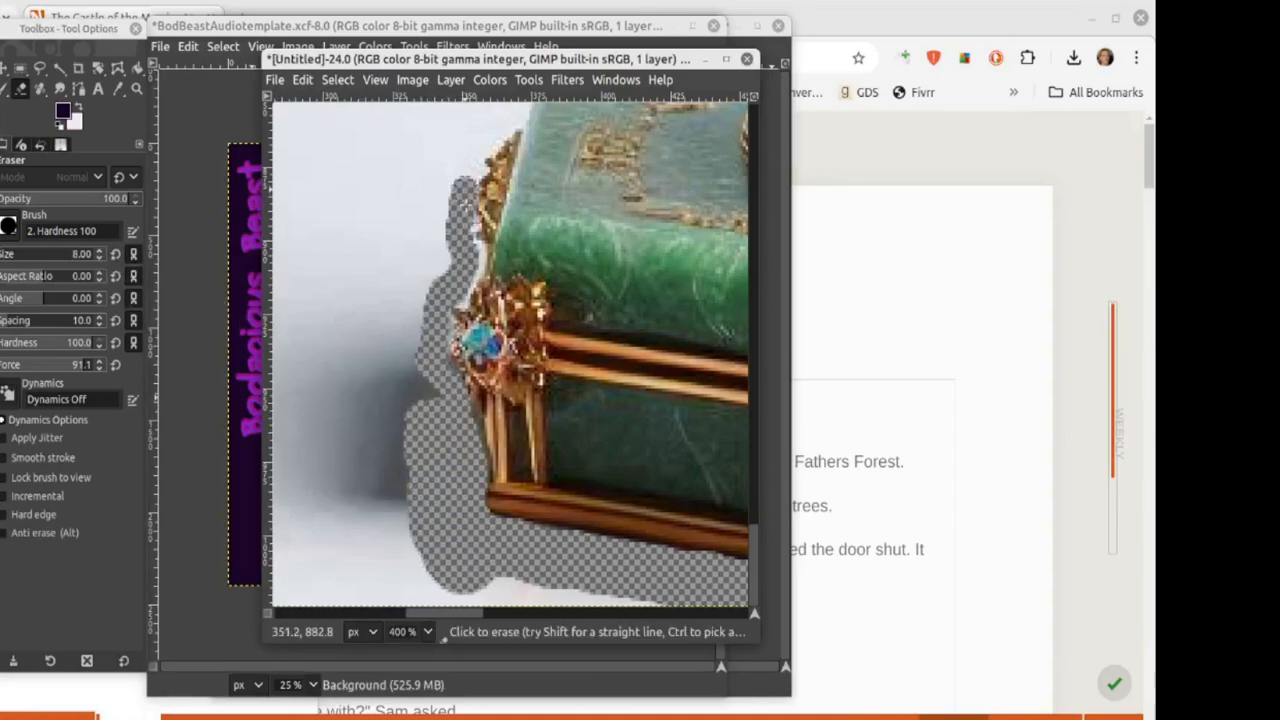
{"action": "scroll", "coordinate": [440, 390], "scroll_direction": "up", "scroll_amount": 3}
{"action": "mouse_move", "coordinate": [472, 312]}
{"action": "left_mouse_down"}
{"action": "mouse_move", "coordinate": [478, 282]}
{"action": "mouse_move", "coordinate": [548, 197]}
{"action": "mouse_move", "coordinate": [585, 195]}
{"action": "left_mouse_up"}
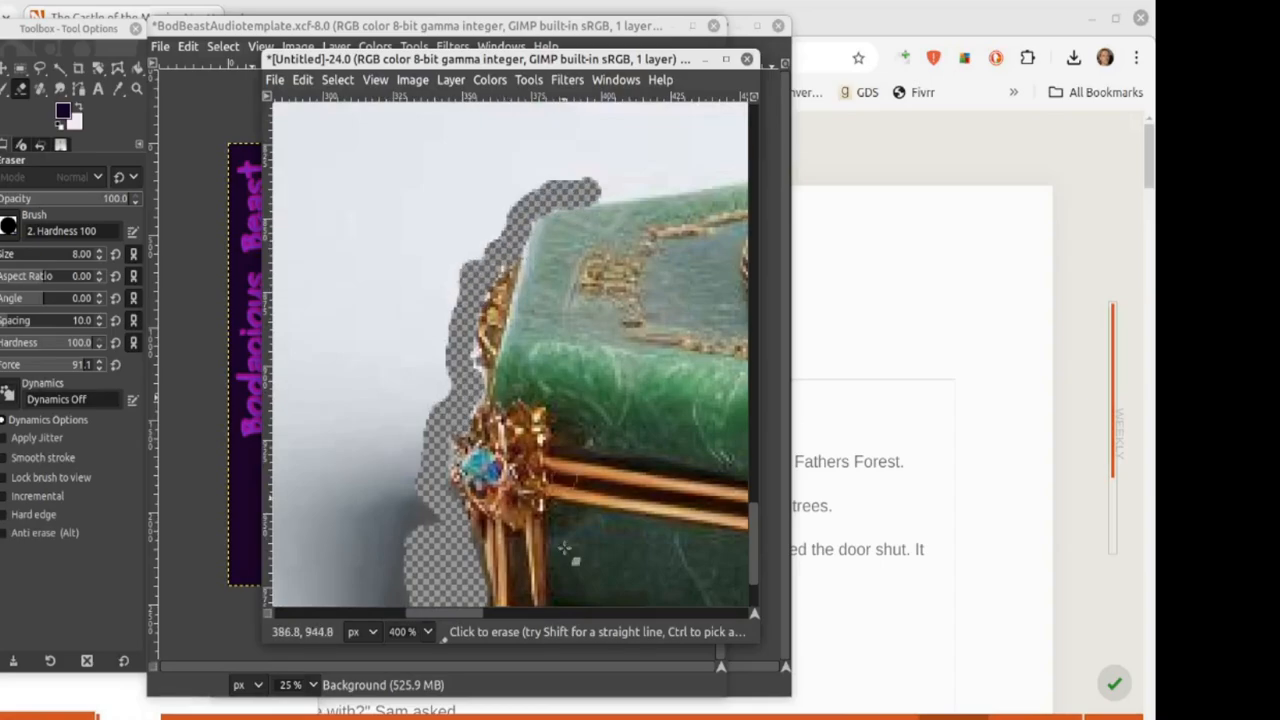
{"action": "scroll", "coordinate": [580, 198], "scroll_direction": "right", "scroll_amount": 4}
{"action": "scroll", "coordinate": [473, 208], "scroll_direction": "up", "scroll_amount": 4}
{"action": "mouse_move", "coordinate": [388, 437]}
{"action": "left_mouse_down"}
{"action": "mouse_move", "coordinate": [490, 430]}
{"action": "mouse_move", "coordinate": [606, 380]}
{"action": "mouse_move", "coordinate": [607, 252]}
{"action": "mouse_move", "coordinate": [551, 250]}
{"action": "mouse_move", "coordinate": [538, 205]}
{"action": "left_mouse_up"}
{"action": "left_click", "coordinate": [99, 257]}
{"action": "left_click", "coordinate": [98, 249]}
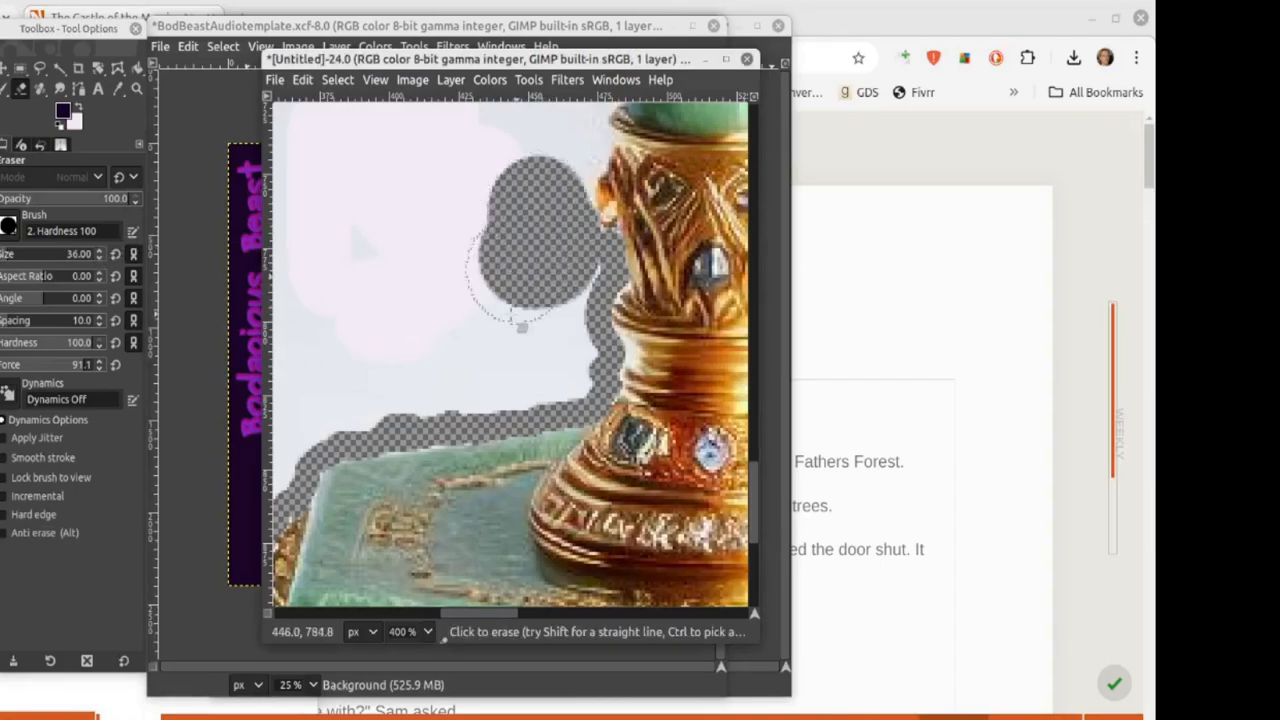
Step: With the eraser at size 28, clear background strokes upward beside the scepter
{"action": "scroll", "coordinate": [516, 316], "scroll_direction": "up", "scroll_amount": 4}
{"action": "left_click", "coordinate": [99, 258]}
{"action": "left_click_drag", "start_coordinate": [550, 446], "coordinate": [582, 333]}
{"action": "left_click_drag", "start_coordinate": [508, 612], "coordinate": [537, 612]}
{"action": "scroll", "coordinate": [489, 534], "scroll_direction": "up", "scroll_amount": 2}
{"action": "scroll", "coordinate": [465, 458], "scroll_direction": "down", "scroll_amount": 1}
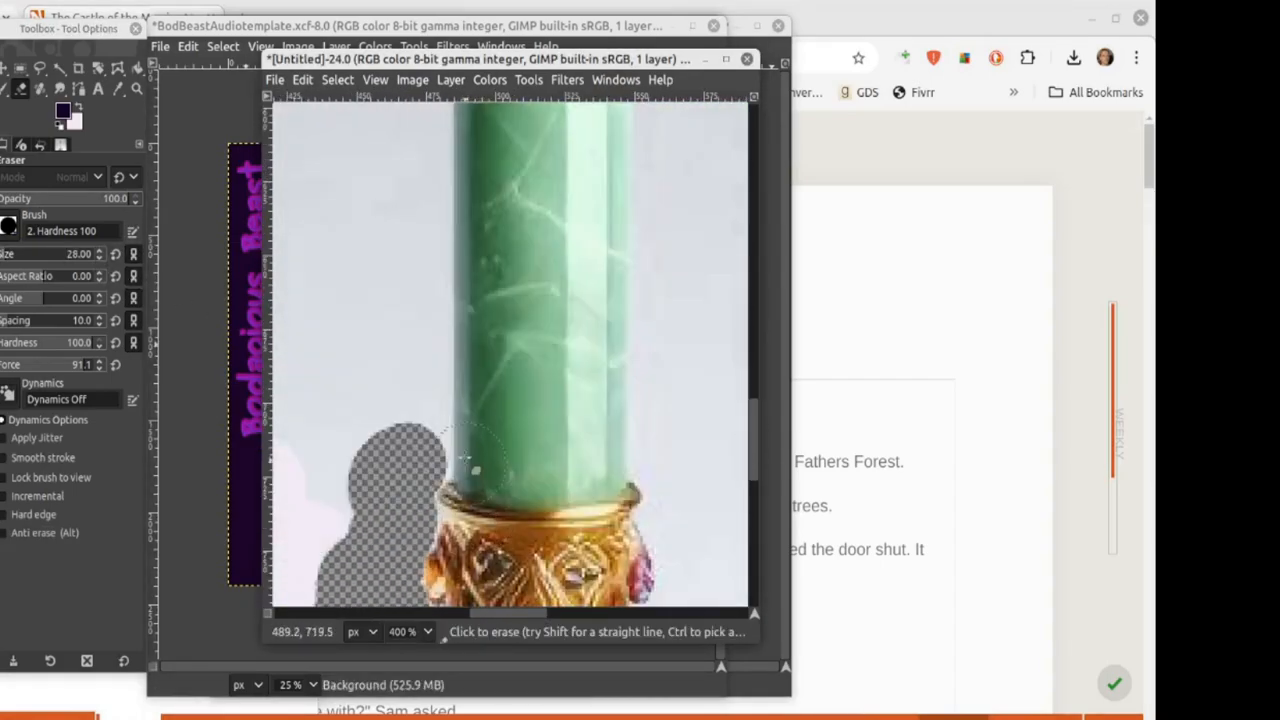
{"action": "mouse_move", "coordinate": [465, 458]}
{"action": "left_mouse_down"}
{"action": "mouse_move", "coordinate": [404, 437]}
{"action": "mouse_move", "coordinate": [420, 460]}
{"action": "mouse_move", "coordinate": [412, 185]}
{"action": "left_mouse_up"}
{"action": "scroll", "coordinate": [395, 332], "scroll_direction": "up", "scroll_amount": 3}
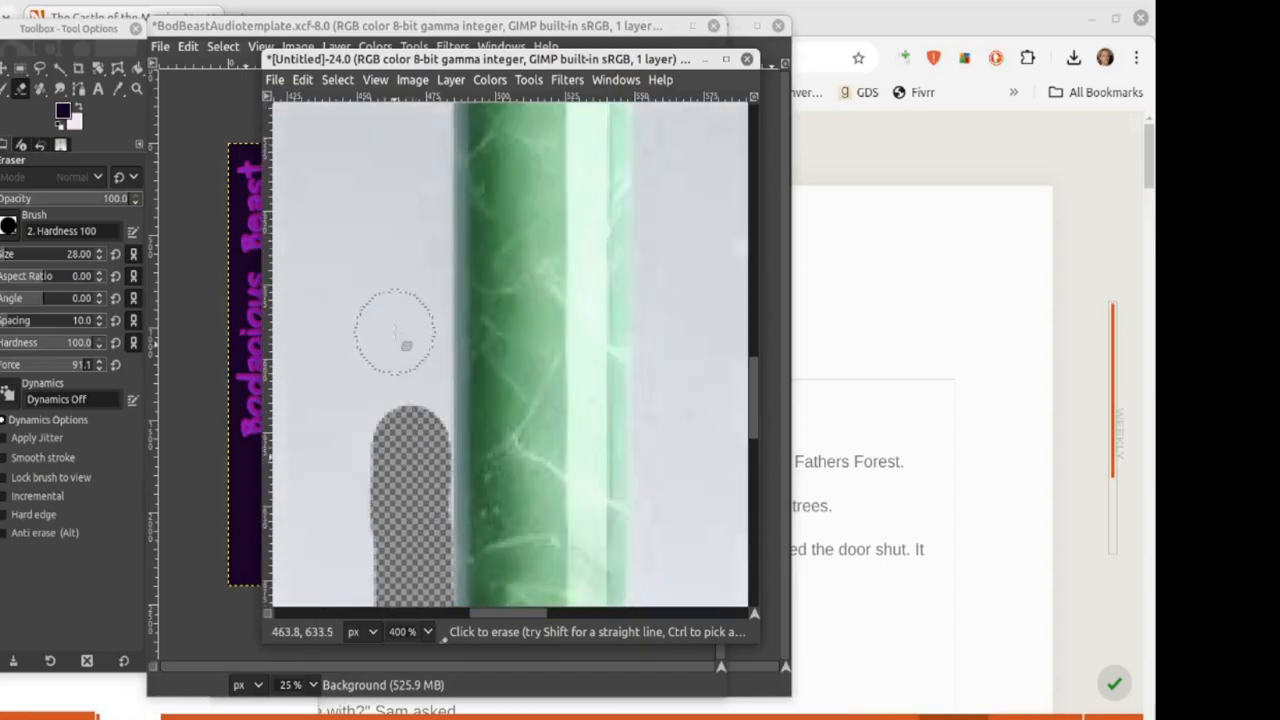
{"action": "left_click_drag", "start_coordinate": [409, 428], "coordinate": [414, 128]}
{"action": "scroll", "coordinate": [414, 128], "scroll_direction": "up", "scroll_amount": 4}
{"action": "mouse_move", "coordinate": [411, 374]}
{"action": "left_mouse_down"}
{"action": "mouse_move", "coordinate": [421, 320]}
{"action": "mouse_move", "coordinate": [406, 305]}
{"action": "mouse_move", "coordinate": [421, 238]}
{"action": "mouse_move", "coordinate": [396, 207]}
{"action": "mouse_move", "coordinate": [403, 130]}
{"action": "left_mouse_up"}
Step: At brush size 11, erase the background around the scepter's jewelled crown
{"action": "left_click", "coordinate": [100, 259]}
{"action": "scroll", "coordinate": [403, 130], "scroll_direction": "up", "scroll_amount": 5}
{"action": "mouse_move", "coordinate": [392, 530]}
{"action": "left_mouse_down"}
{"action": "mouse_move", "coordinate": [426, 481]}
{"action": "mouse_move", "coordinate": [426, 446]}
{"action": "mouse_move", "coordinate": [396, 417]}
{"action": "mouse_move", "coordinate": [404, 283]}
{"action": "mouse_move", "coordinate": [378, 237]}
{"action": "mouse_move", "coordinate": [329, 218]}
{"action": "mouse_move", "coordinate": [330, 200]}
{"action": "mouse_move", "coordinate": [292, 160]}
{"action": "left_mouse_up"}
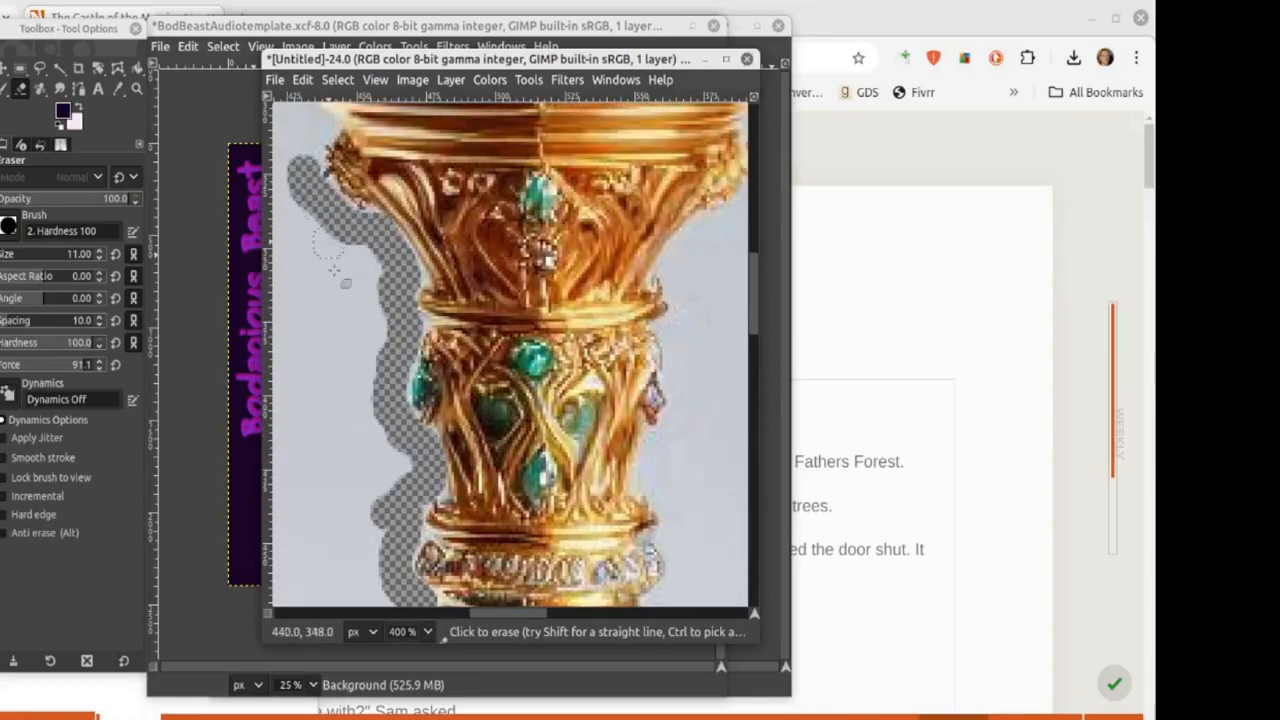
{"action": "scroll", "coordinate": [334, 270], "scroll_direction": "up", "scroll_amount": 3}
{"action": "mouse_move", "coordinate": [320, 438]}
{"action": "left_mouse_down"}
{"action": "mouse_move", "coordinate": [301, 413]}
{"action": "mouse_move", "coordinate": [316, 363]}
{"action": "mouse_move", "coordinate": [284, 348]}
{"action": "left_mouse_up"}
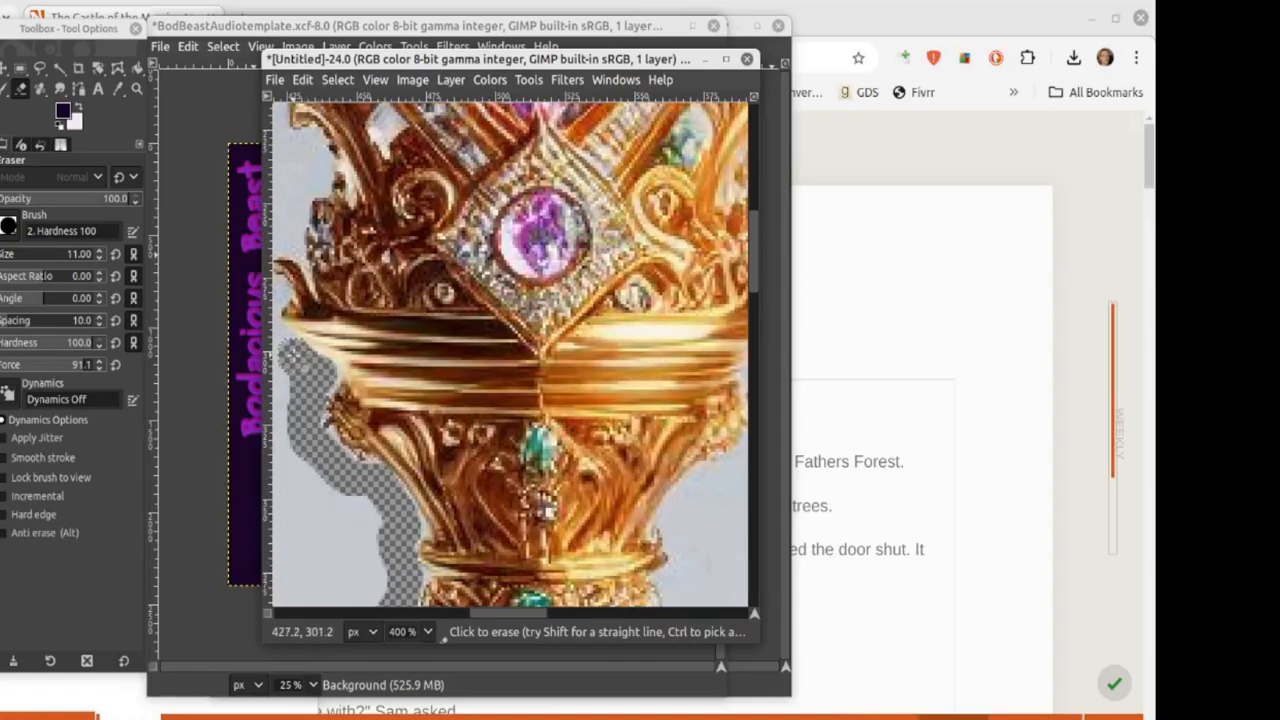
{"action": "left_click_drag", "start_coordinate": [498, 613], "coordinate": [465, 620]}
{"action": "mouse_move", "coordinate": [481, 355]}
{"action": "left_mouse_down"}
{"action": "mouse_move", "coordinate": [445, 305]}
{"action": "mouse_move", "coordinate": [445, 237]}
{"action": "mouse_move", "coordinate": [500, 180]}
{"action": "mouse_move", "coordinate": [474, 153]}
{"action": "left_mouse_up"}
{"action": "scroll", "coordinate": [474, 153], "scroll_direction": "up", "scroll_amount": 3}
{"action": "mouse_move", "coordinate": [460, 406]}
{"action": "left_mouse_down"}
{"action": "mouse_move", "coordinate": [456, 354]}
{"action": "mouse_move", "coordinate": [426, 408]}
{"action": "mouse_move", "coordinate": [466, 444]}
{"action": "mouse_move", "coordinate": [436, 500]}
{"action": "left_mouse_up"}
{"action": "scroll", "coordinate": [462, 505], "scroll_direction": "down", "scroll_amount": 2}
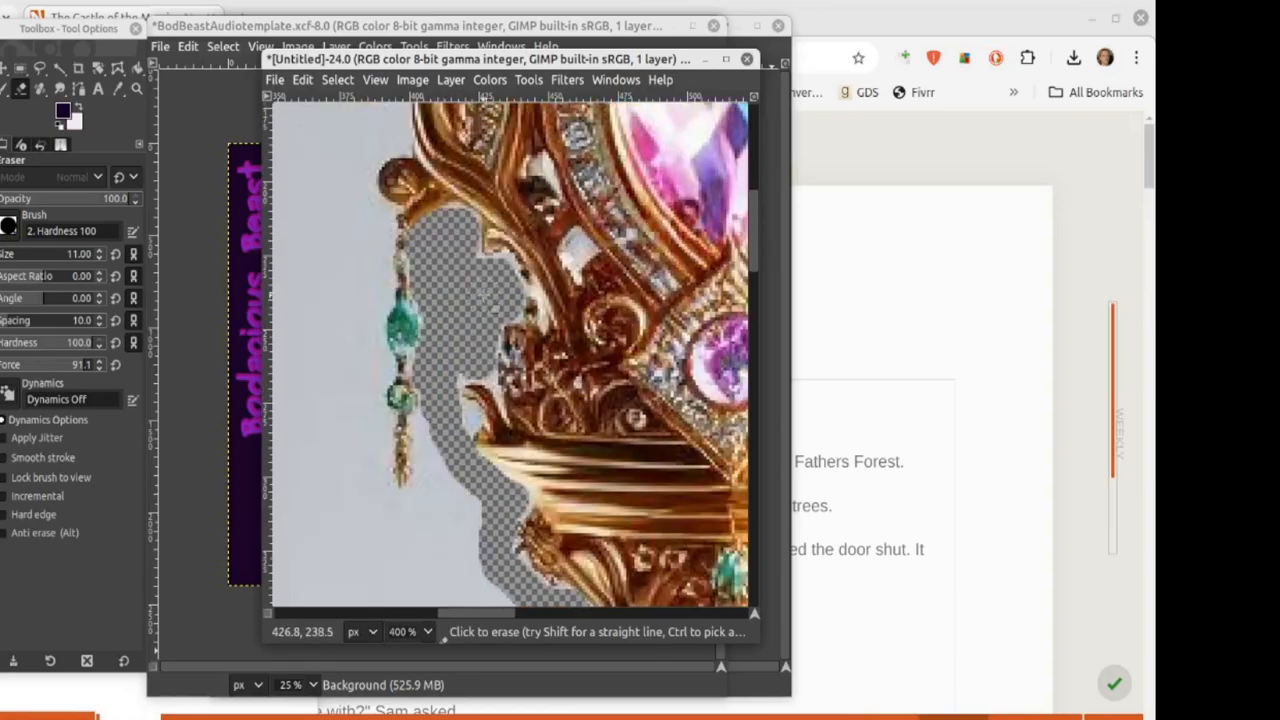
{"action": "scroll", "coordinate": [462, 505], "scroll_direction": "down", "scroll_amount": 2}
{"action": "mouse_move", "coordinate": [425, 268]}
{"action": "left_mouse_down"}
{"action": "mouse_move", "coordinate": [420, 385]}
{"action": "mouse_move", "coordinate": [372, 345]}
{"action": "mouse_move", "coordinate": [368, 195]}
{"action": "left_mouse_up"}
{"action": "scroll", "coordinate": [362, 195], "scroll_direction": "up", "scroll_amount": 3}
{"action": "mouse_move", "coordinate": [369, 434]}
{"action": "left_mouse_down"}
{"action": "mouse_move", "coordinate": [379, 374]}
{"action": "mouse_move", "coordinate": [362, 281]}
{"action": "mouse_move", "coordinate": [394, 269]}
{"action": "mouse_move", "coordinate": [393, 205]}
{"action": "mouse_move", "coordinate": [384, 169]}
{"action": "mouse_move", "coordinate": [349, 193]}
{"action": "mouse_move", "coordinate": [320, 158]}
{"action": "left_mouse_up"}
Step: Erase further around the crown at brush sizes 7 then 13
{"action": "left_click", "coordinate": [99, 258]}
{"action": "scroll", "coordinate": [320, 158], "scroll_direction": "up", "scroll_amount": 1}
{"action": "mouse_move", "coordinate": [319, 282]}
{"action": "left_mouse_down"}
{"action": "mouse_move", "coordinate": [324, 255]}
{"action": "mouse_move", "coordinate": [367, 208]}
{"action": "mouse_move", "coordinate": [442, 280]}
{"action": "mouse_move", "coordinate": [475, 215]}
{"action": "mouse_move", "coordinate": [554, 216]}
{"action": "left_mouse_up"}
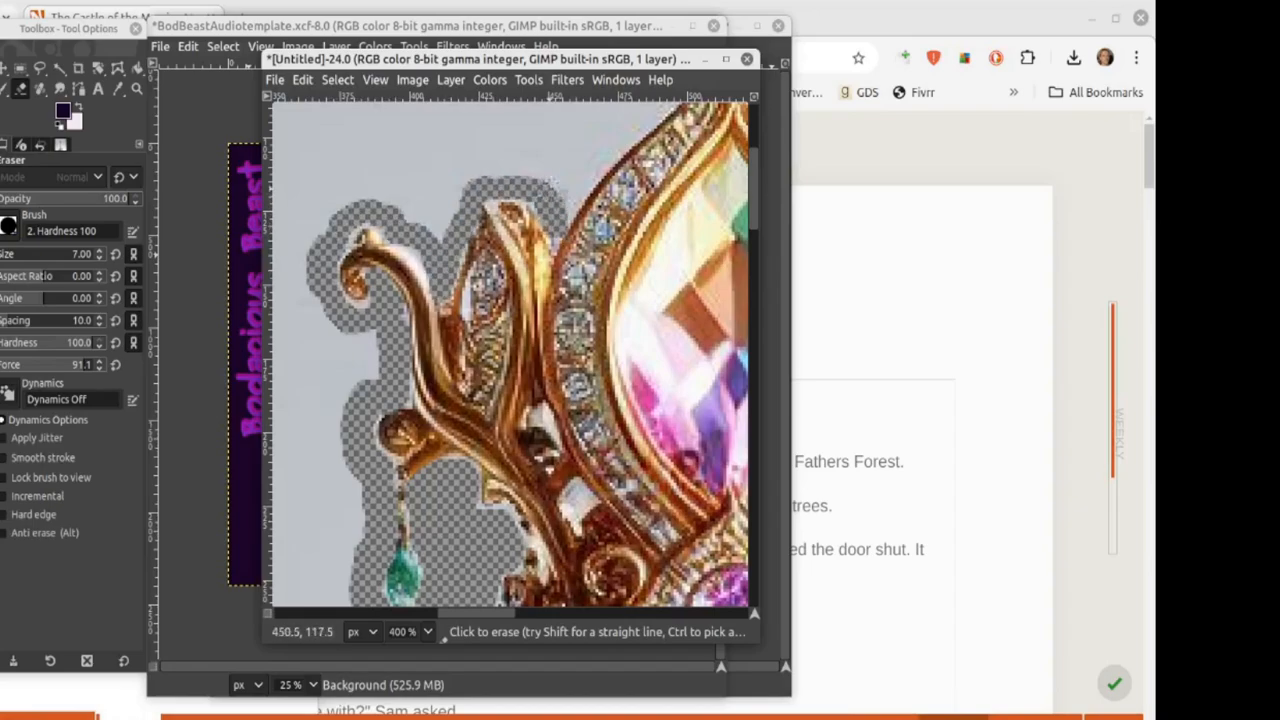
{"action": "left_click", "coordinate": [99, 251]}
{"action": "left_click", "coordinate": [99, 251]}
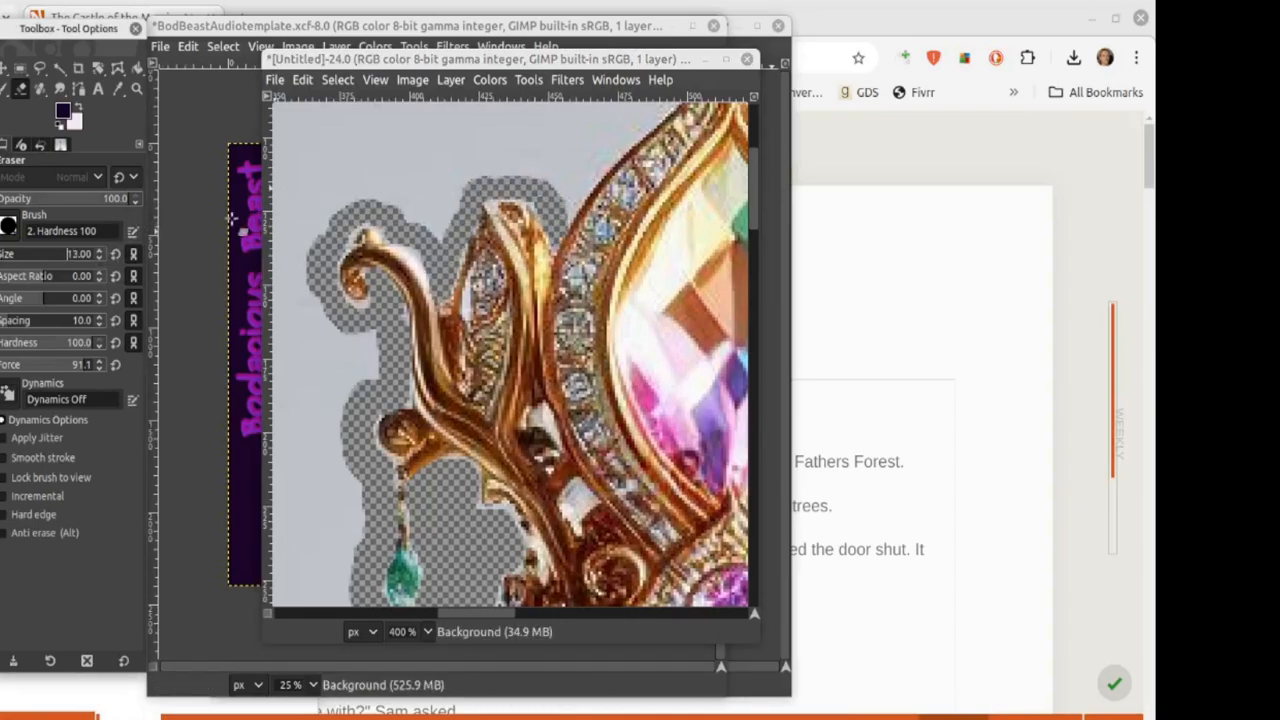
{"action": "left_click_drag", "start_coordinate": [540, 200], "coordinate": [608, 142]}
{"action": "left_click_drag", "start_coordinate": [504, 613], "coordinate": [536, 614]}
{"action": "scroll", "coordinate": [437, 394], "scroll_direction": "up", "scroll_amount": 2}
{"action": "mouse_move", "coordinate": [437, 394]}
{"action": "left_mouse_down"}
{"action": "mouse_move", "coordinate": [475, 326]}
{"action": "mouse_move", "coordinate": [469, 287]}
{"action": "mouse_move", "coordinate": [428, 250]}
{"action": "mouse_move", "coordinate": [437, 217]}
{"action": "mouse_move", "coordinate": [524, 132]}
{"action": "mouse_move", "coordinate": [561, 115]}
{"action": "mouse_move", "coordinate": [600, 163]}
{"action": "left_mouse_up"}
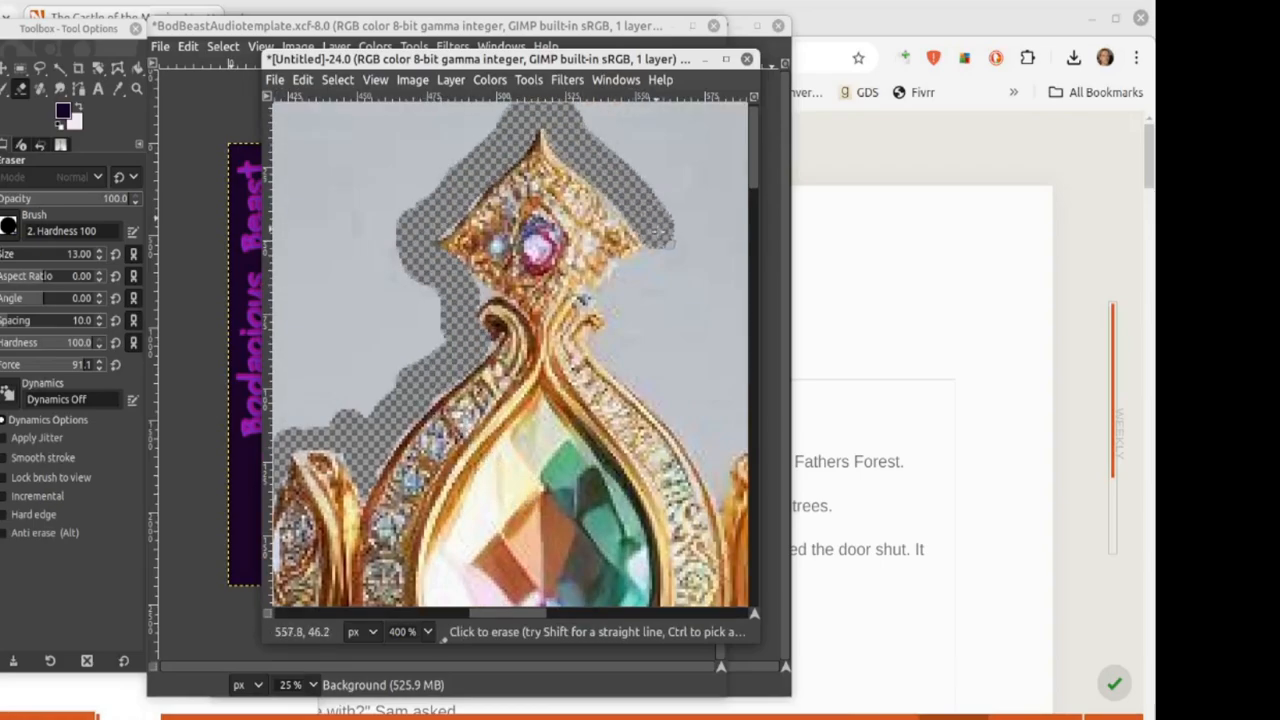
{"action": "mouse_move", "coordinate": [658, 233]}
{"action": "left_mouse_down"}
{"action": "mouse_move", "coordinate": [623, 357]}
{"action": "mouse_move", "coordinate": [690, 410]}
{"action": "left_mouse_up"}
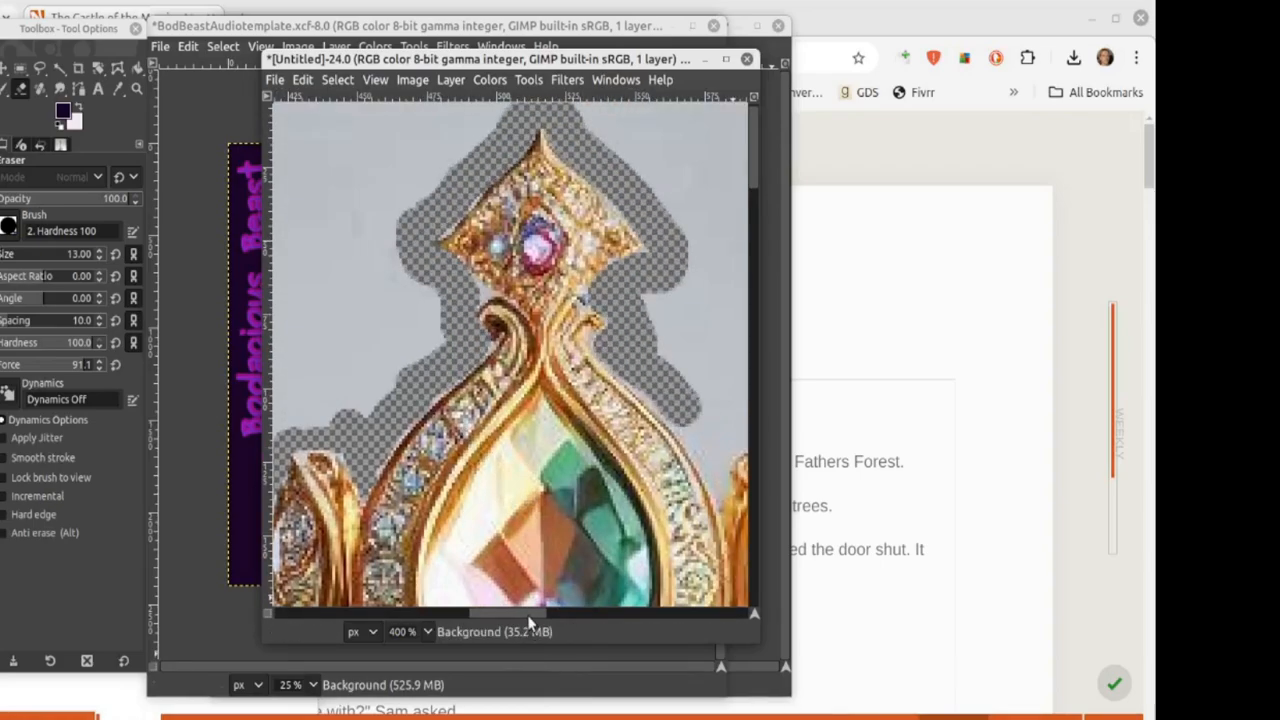
{"action": "left_click_drag", "start_coordinate": [529, 614], "coordinate": [567, 614]}
{"action": "mouse_move", "coordinate": [450, 402]}
{"action": "left_mouse_down"}
{"action": "mouse_move", "coordinate": [480, 436]}
{"action": "mouse_move", "coordinate": [485, 467]}
{"action": "mouse_move", "coordinate": [515, 432]}
{"action": "mouse_move", "coordinate": [560, 448]}
{"action": "mouse_move", "coordinate": [592, 505]}
{"action": "mouse_move", "coordinate": [637, 504]}
{"action": "mouse_move", "coordinate": [719, 551]}
{"action": "mouse_move", "coordinate": [668, 560]}
{"action": "left_mouse_up"}
Step: At brush size 5, erase the grey background down the edge of the green shaft
{"action": "left_click", "coordinate": [99, 258]}
{"action": "scroll", "coordinate": [668, 560], "scroll_direction": "down", "scroll_amount": 1}
{"action": "left_click_drag", "start_coordinate": [640, 420], "coordinate": [676, 540]}
{"action": "scroll", "coordinate": [688, 517], "scroll_direction": "down", "scroll_amount": 1}
{"action": "left_click_drag", "start_coordinate": [680, 415], "coordinate": [672, 575]}
{"action": "scroll", "coordinate": [672, 575], "scroll_direction": "down", "scroll_amount": 2}
{"action": "mouse_move", "coordinate": [668, 318]}
{"action": "left_mouse_down"}
{"action": "mouse_move", "coordinate": [654, 500]}
{"action": "mouse_move", "coordinate": [616, 482]}
{"action": "mouse_move", "coordinate": [618, 228]}
{"action": "mouse_move", "coordinate": [571, 234]}
{"action": "mouse_move", "coordinate": [545, 263]}
{"action": "mouse_move", "coordinate": [535, 316]}
{"action": "mouse_move", "coordinate": [601, 400]}
{"action": "mouse_move", "coordinate": [595, 386]}
{"action": "mouse_move", "coordinate": [581, 478]}
{"action": "mouse_move", "coordinate": [533, 500]}
{"action": "mouse_move", "coordinate": [541, 543]}
{"action": "mouse_move", "coordinate": [539, 428]}
{"action": "mouse_move", "coordinate": [445, 511]}
{"action": "mouse_move", "coordinate": [466, 572]}
{"action": "left_mouse_up"}
{"action": "scroll", "coordinate": [552, 450], "scroll_direction": "down", "scroll_amount": 2}
{"action": "scroll", "coordinate": [453, 558], "scroll_direction": "down", "scroll_amount": 4}
{"action": "mouse_move", "coordinate": [450, 320]}
{"action": "left_mouse_down"}
{"action": "mouse_move", "coordinate": [460, 438]}
{"action": "mouse_move", "coordinate": [441, 458]}
{"action": "mouse_move", "coordinate": [436, 505]}
{"action": "left_mouse_up"}
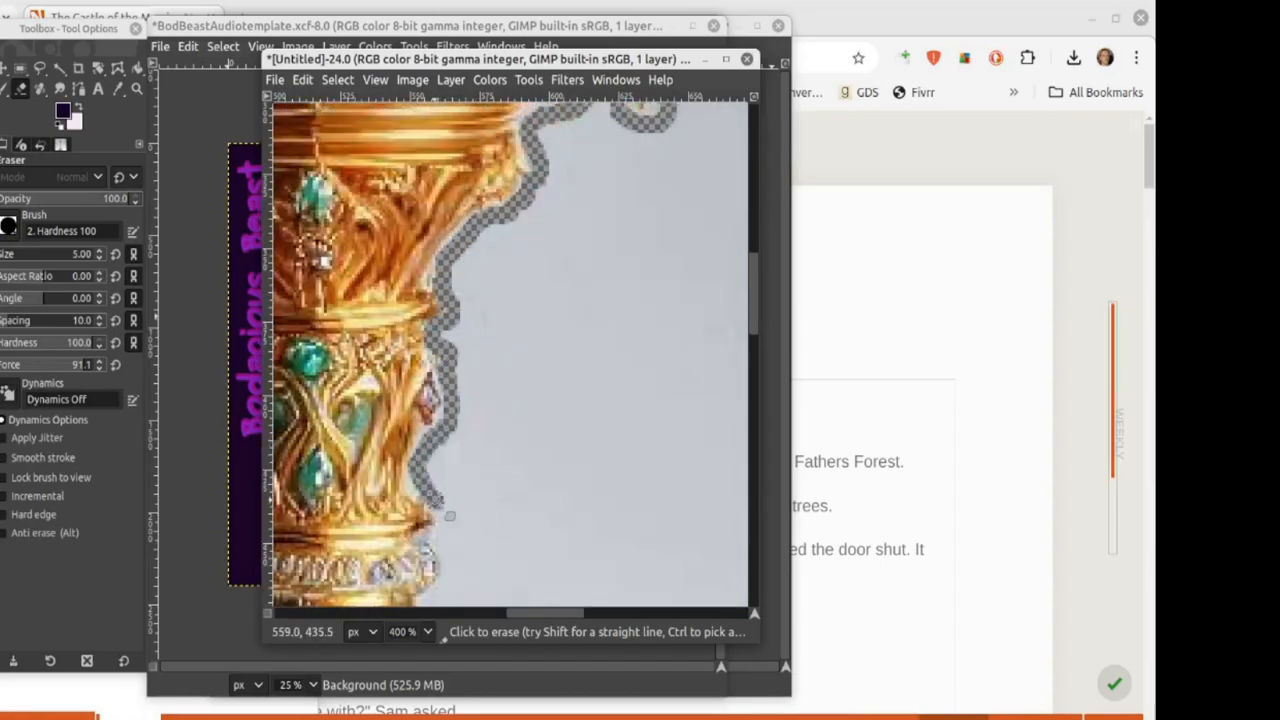
{"action": "scroll", "coordinate": [436, 505], "scroll_direction": "down", "scroll_amount": 2}
{"action": "mouse_move", "coordinate": [436, 374]}
{"action": "left_mouse_down"}
{"action": "mouse_move", "coordinate": [418, 518]}
{"action": "mouse_move", "coordinate": [420, 400]}
{"action": "mouse_move", "coordinate": [433, 472]}
{"action": "left_mouse_up"}
{"action": "scroll", "coordinate": [418, 518], "scroll_direction": "down", "scroll_amount": 3}
{"action": "scroll", "coordinate": [433, 472], "scroll_direction": "down", "scroll_amount": 3}
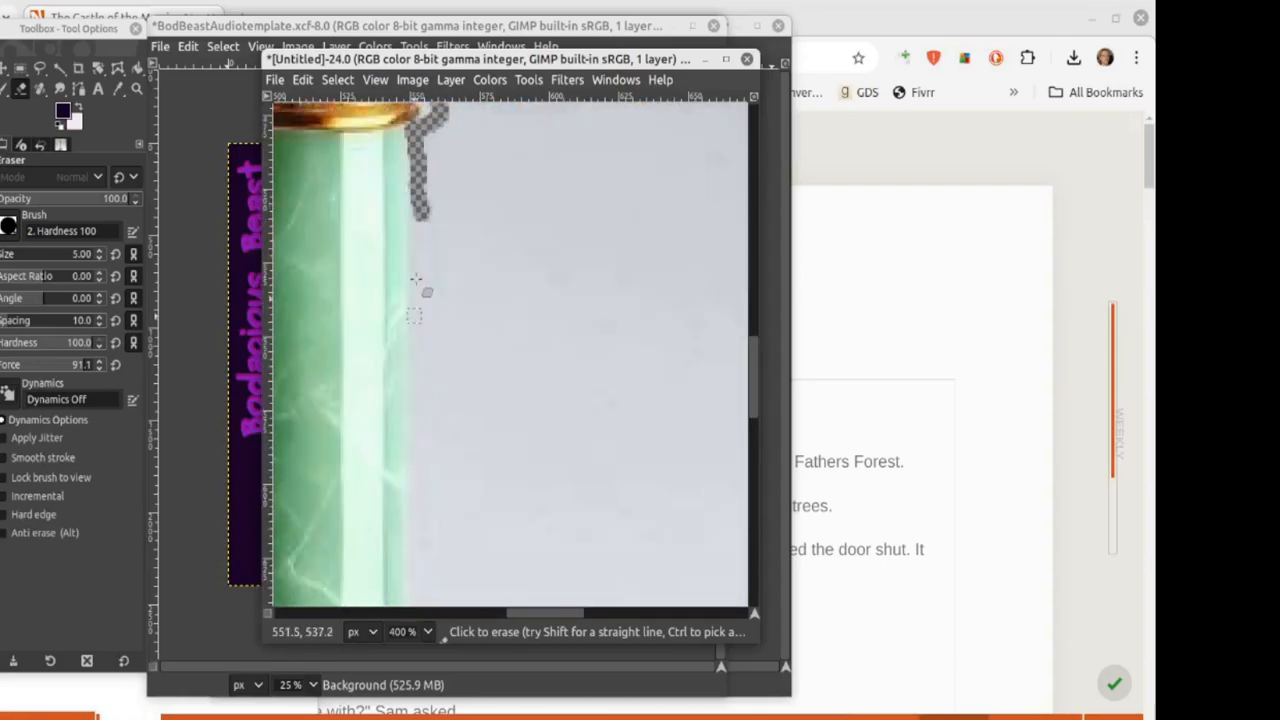
{"action": "left_click_drag", "start_coordinate": [418, 210], "coordinate": [436, 350]}
Step: Widen the eraser to 9, finish the shaft edge, and view the scepter at 100%
{"action": "left_click", "coordinate": [100, 251]}
{"action": "left_click_drag", "start_coordinate": [434, 118], "coordinate": [426, 428]}
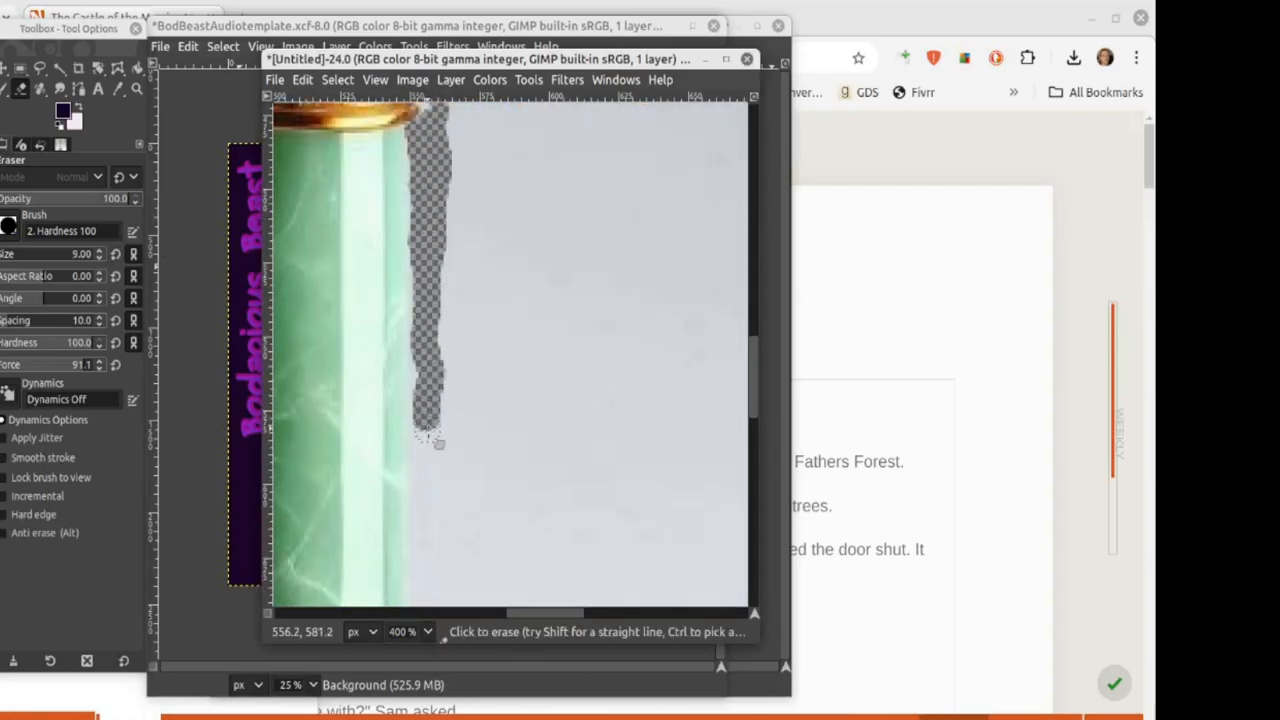
{"action": "scroll", "coordinate": [426, 428], "scroll_direction": "down", "scroll_amount": 4}
{"action": "mouse_move", "coordinate": [427, 175]}
{"action": "left_mouse_down"}
{"action": "mouse_move", "coordinate": [425, 419]}
{"action": "mouse_move", "coordinate": [436, 410]}
{"action": "mouse_move", "coordinate": [424, 245]}
{"action": "mouse_move", "coordinate": [436, 425]}
{"action": "mouse_move", "coordinate": [431, 556]}
{"action": "left_mouse_up"}
{"action": "scroll", "coordinate": [434, 428], "scroll_direction": "down", "scroll_amount": 4}
{"action": "scroll", "coordinate": [433, 557], "scroll_direction": "down", "scroll_amount": 4}
{"action": "mouse_move", "coordinate": [432, 285]}
{"action": "left_mouse_down"}
{"action": "mouse_move", "coordinate": [402, 390]}
{"action": "mouse_move", "coordinate": [425, 392]}
{"action": "left_mouse_up"}
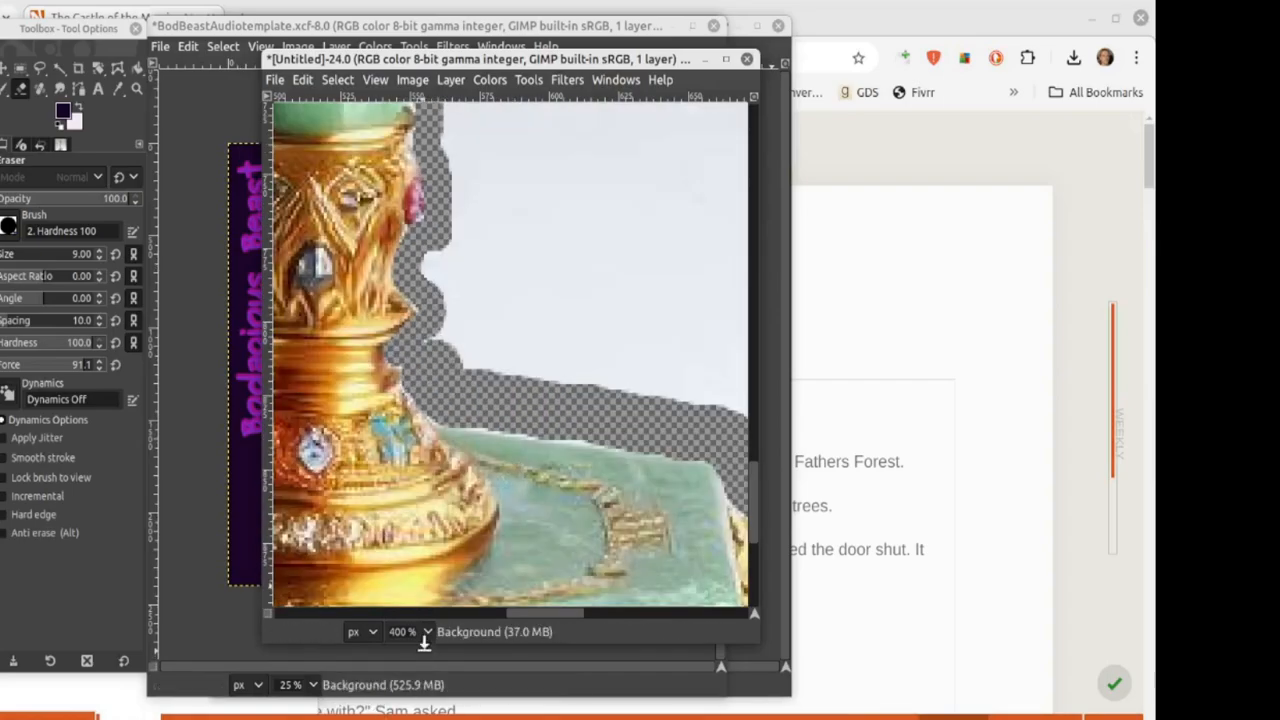
{"action": "left_click", "coordinate": [427, 631]}
{"action": "left_click", "coordinate": [414, 514]}
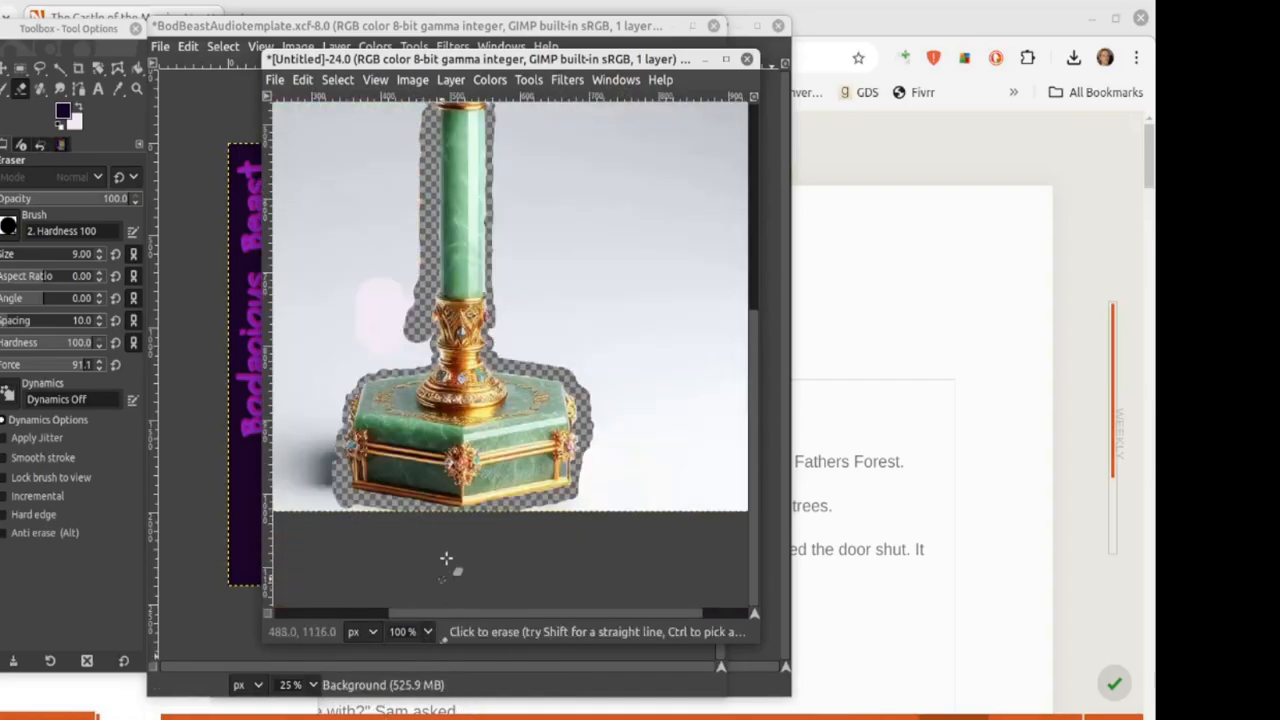
Step: Erase wider bands beside the scepter's neck and left of the crown with eraser sizes 29 and 22
{"action": "scroll", "coordinate": [420, 550], "scroll_direction": "up", "scroll_amount": 5}
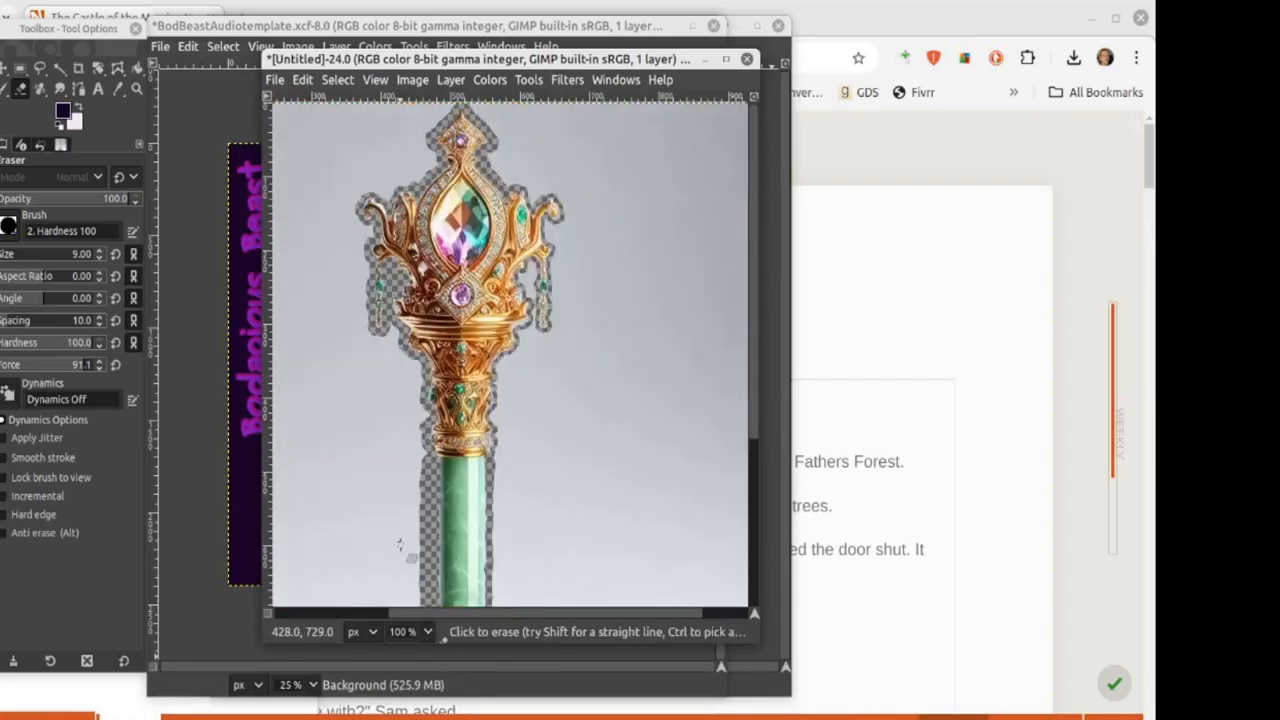
{"action": "left_click", "coordinate": [99, 251]}
{"action": "mouse_move", "coordinate": [375, 376]}
{"action": "left_mouse_down"}
{"action": "mouse_move", "coordinate": [383, 362]}
{"action": "mouse_move", "coordinate": [418, 405]}
{"action": "mouse_move", "coordinate": [414, 528]}
{"action": "left_mouse_up"}
{"action": "mouse_move", "coordinate": [524, 462]}
{"action": "left_mouse_down"}
{"action": "mouse_move", "coordinate": [505, 415]}
{"action": "mouse_move", "coordinate": [565, 300]}
{"action": "mouse_move", "coordinate": [566, 245]}
{"action": "left_mouse_up"}
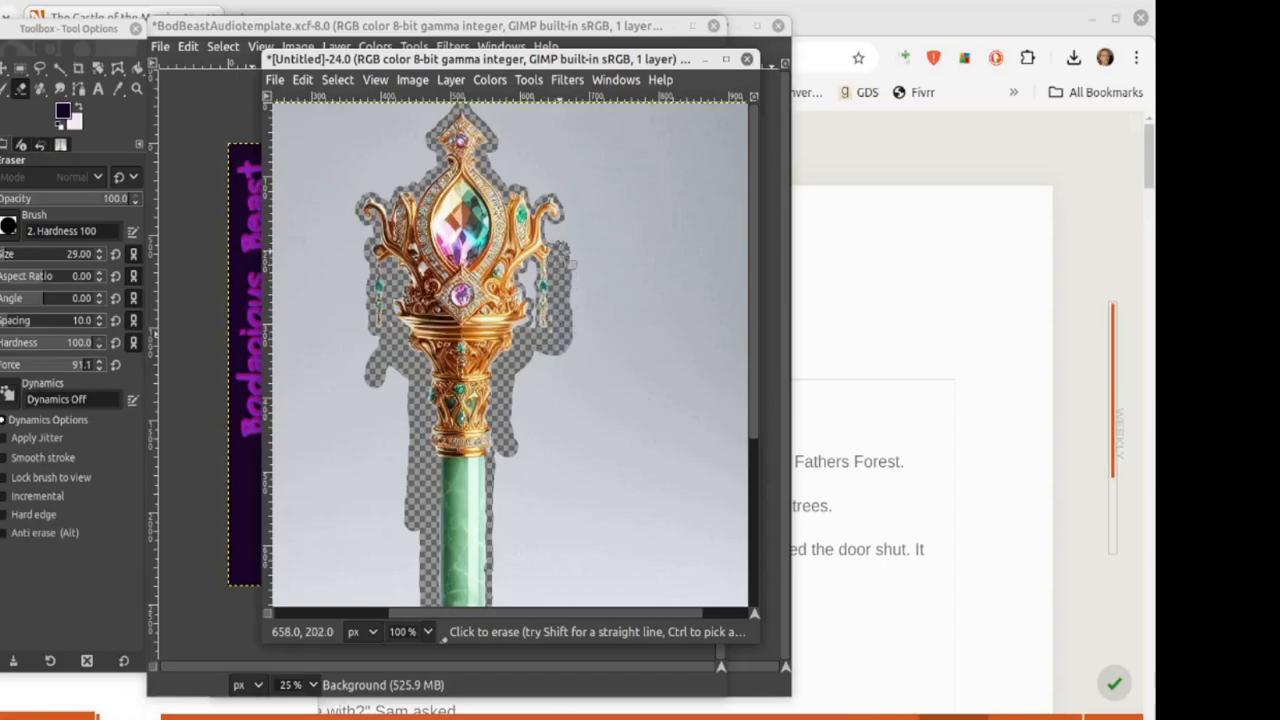
{"action": "left_click", "coordinate": [97, 254]}
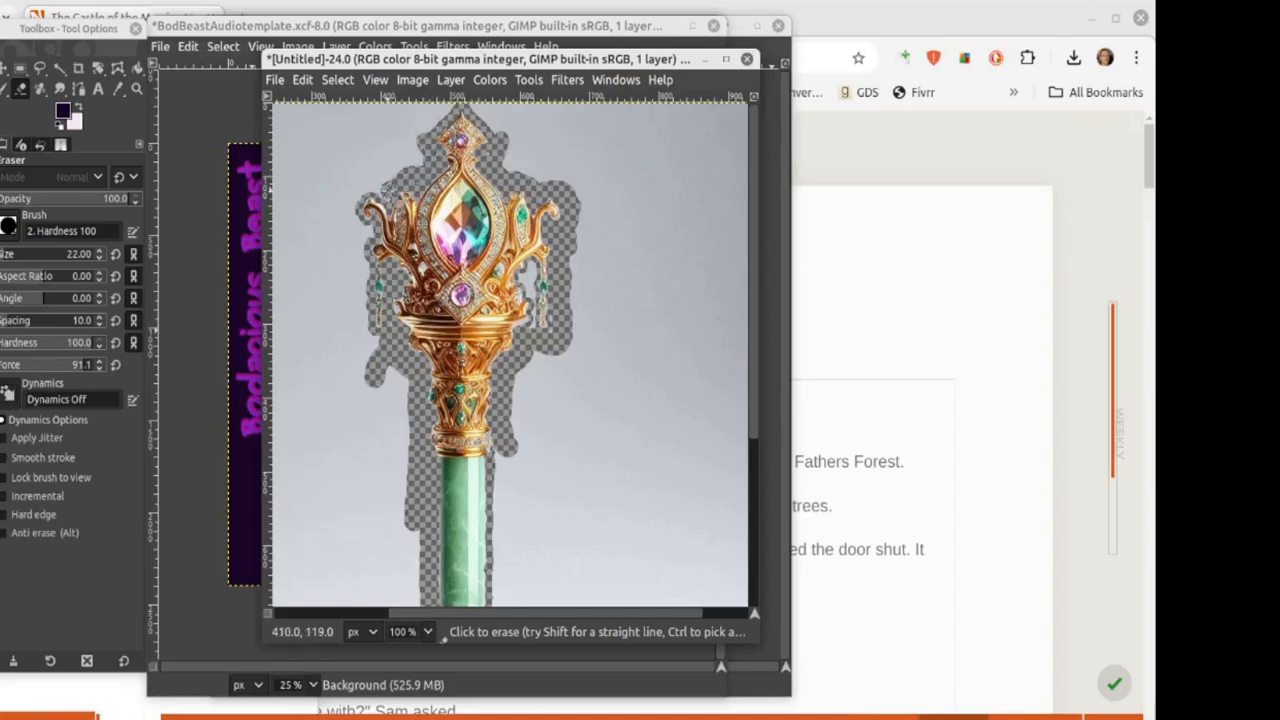
{"action": "left_click_drag", "start_coordinate": [388, 188], "coordinate": [352, 224]}
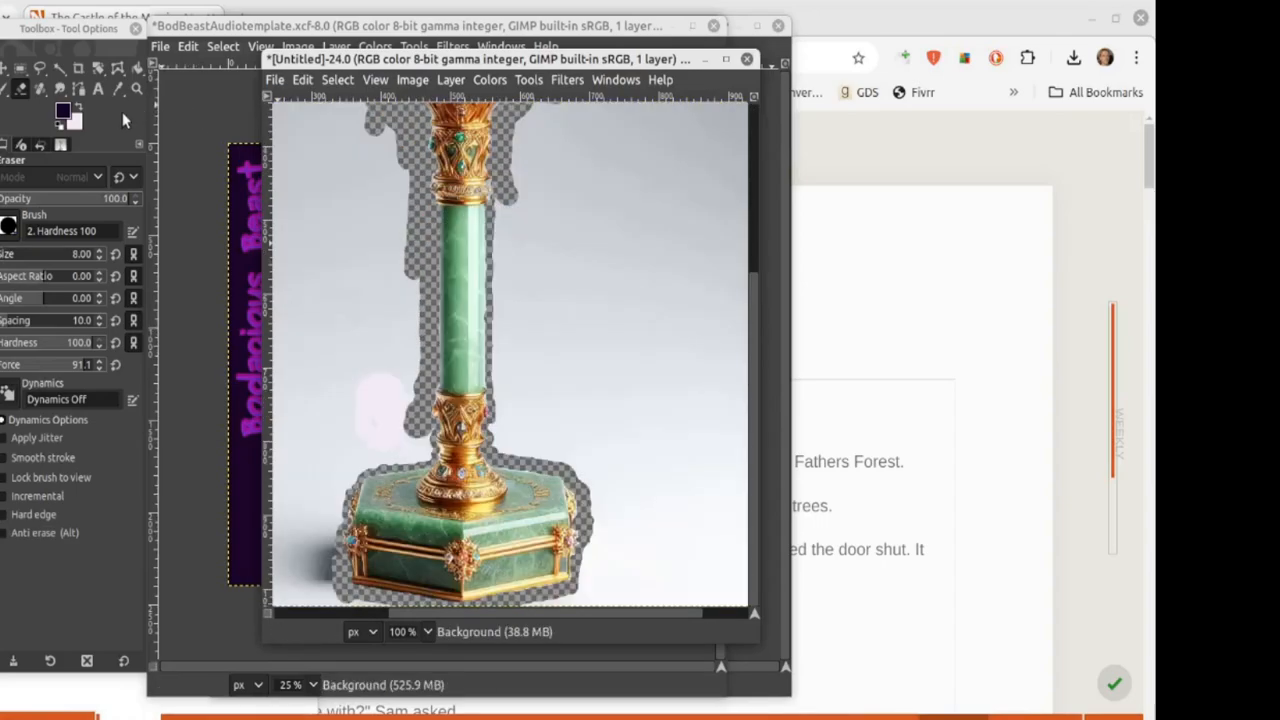
Step: Start a path tracing the scepter's hexagonal base, pedestal top and gold base
{"action": "left_click", "coordinate": [79, 89]}
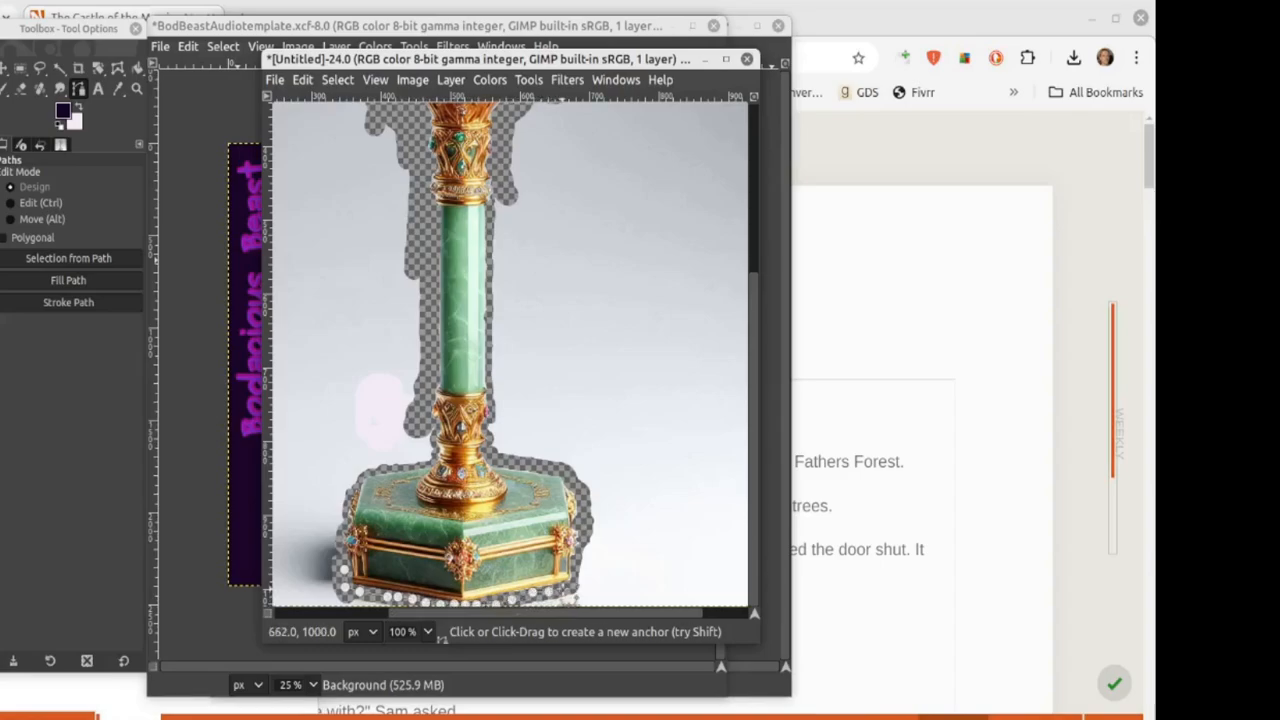
{"action": "left_click", "coordinate": [579, 582]}
{"action": "left_click", "coordinate": [581, 565]}
{"action": "left_click", "coordinate": [585, 540]}
{"action": "left_click", "coordinate": [584, 514]}
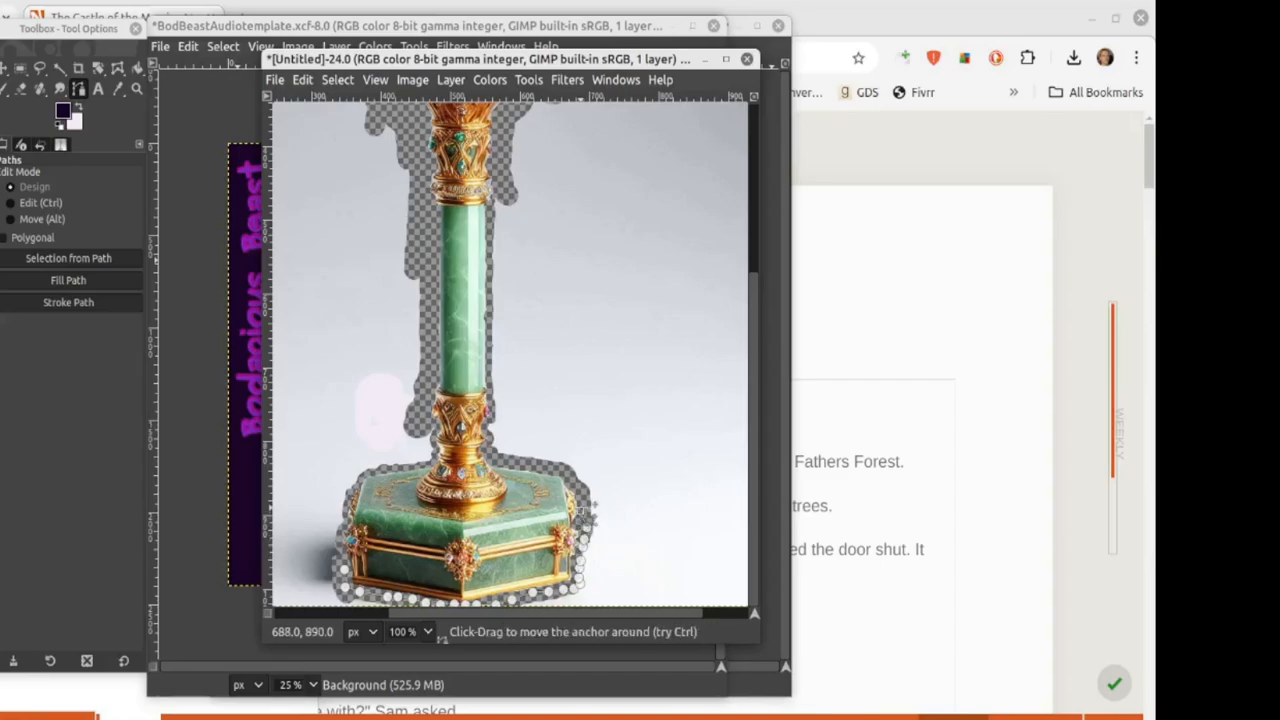
{"action": "left_click", "coordinate": [574, 489]}
{"action": "left_click", "coordinate": [554, 471]}
{"action": "left_click", "coordinate": [518, 464]}
{"action": "left_click", "coordinate": [499, 461]}
{"action": "left_click", "coordinate": [488, 446]}
{"action": "left_click", "coordinate": [487, 426]}
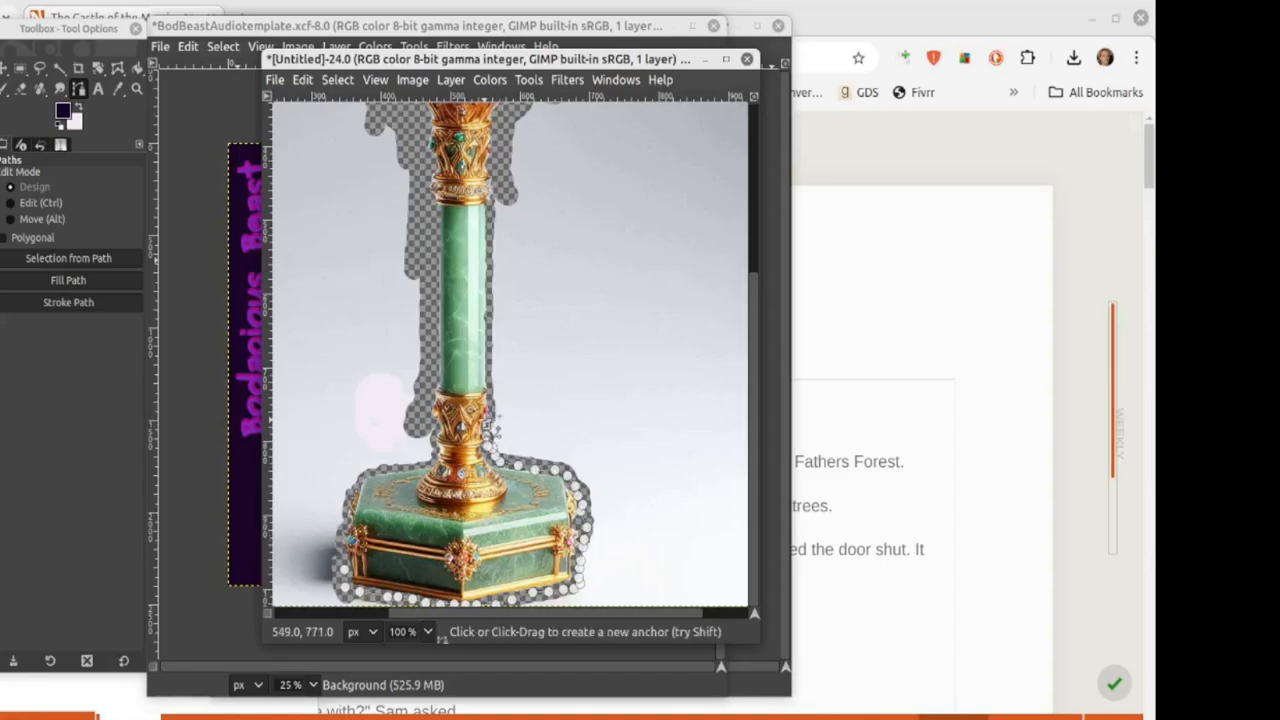
Step: Extend the path up the scepter's right outline, around the crown and up the top finial
{"action": "left_click", "coordinate": [505, 175]}
{"action": "scroll", "coordinate": [505, 162], "scroll_direction": "up", "scroll_amount": 1}
{"action": "left_click", "coordinate": [504, 261]}
{"action": "left_click", "coordinate": [507, 242]}
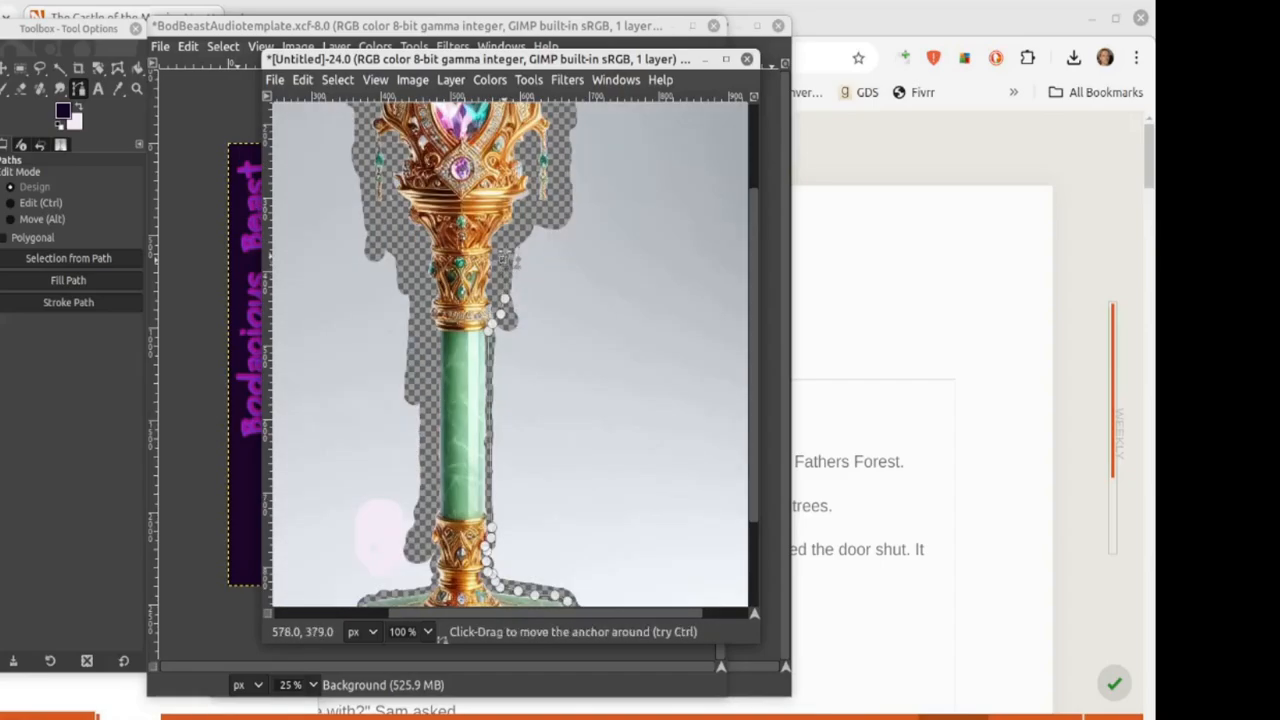
{"action": "left_click", "coordinate": [523, 218]}
{"action": "left_click", "coordinate": [548, 211]}
{"action": "left_click", "coordinate": [553, 209]}
{"action": "left_click", "coordinate": [556, 191]}
{"action": "left_click", "coordinate": [518, 184]}
{"action": "left_click", "coordinate": [507, 176]}
{"action": "left_click", "coordinate": [499, 161]}
{"action": "left_click", "coordinate": [496, 145]}
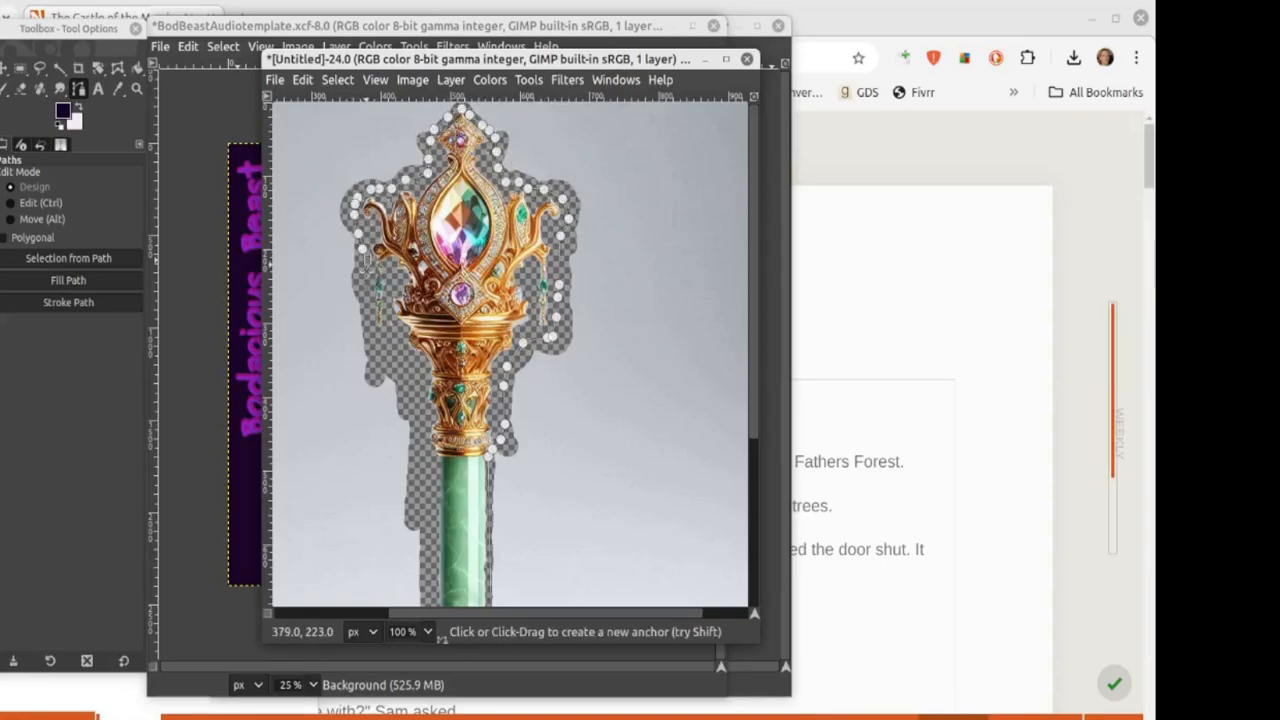
Step: Trace the path down the scepter's left outline and convert it to a selection
{"action": "left_click", "coordinate": [367, 281]}
{"action": "left_click", "coordinate": [375, 304]}
{"action": "left_click", "coordinate": [375, 327]}
{"action": "left_click", "coordinate": [386, 353]}
{"action": "left_click", "coordinate": [407, 356]}
{"action": "left_click", "coordinate": [421, 376]}
{"action": "scroll", "coordinate": [418, 376], "scroll_direction": "down", "scroll_amount": 2}
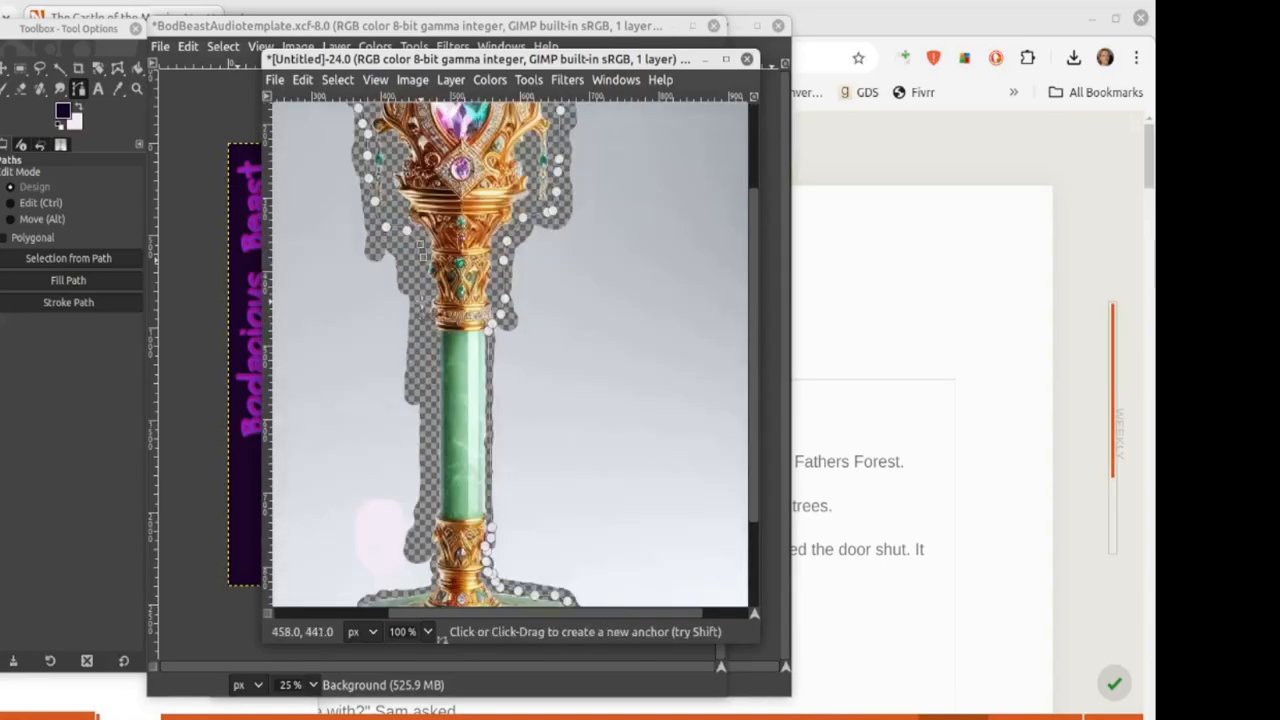
{"action": "scroll", "coordinate": [420, 359], "scroll_direction": "down", "scroll_amount": 2}
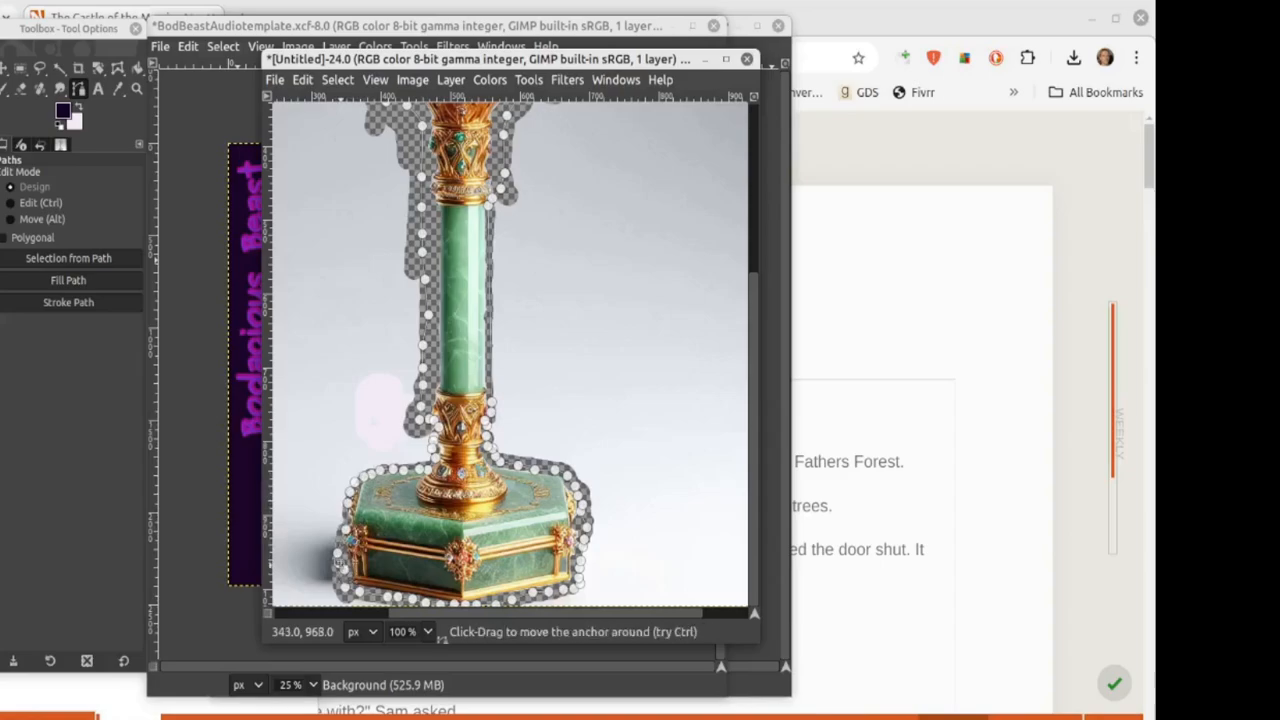
{"action": "left_click", "coordinate": [73, 260]}
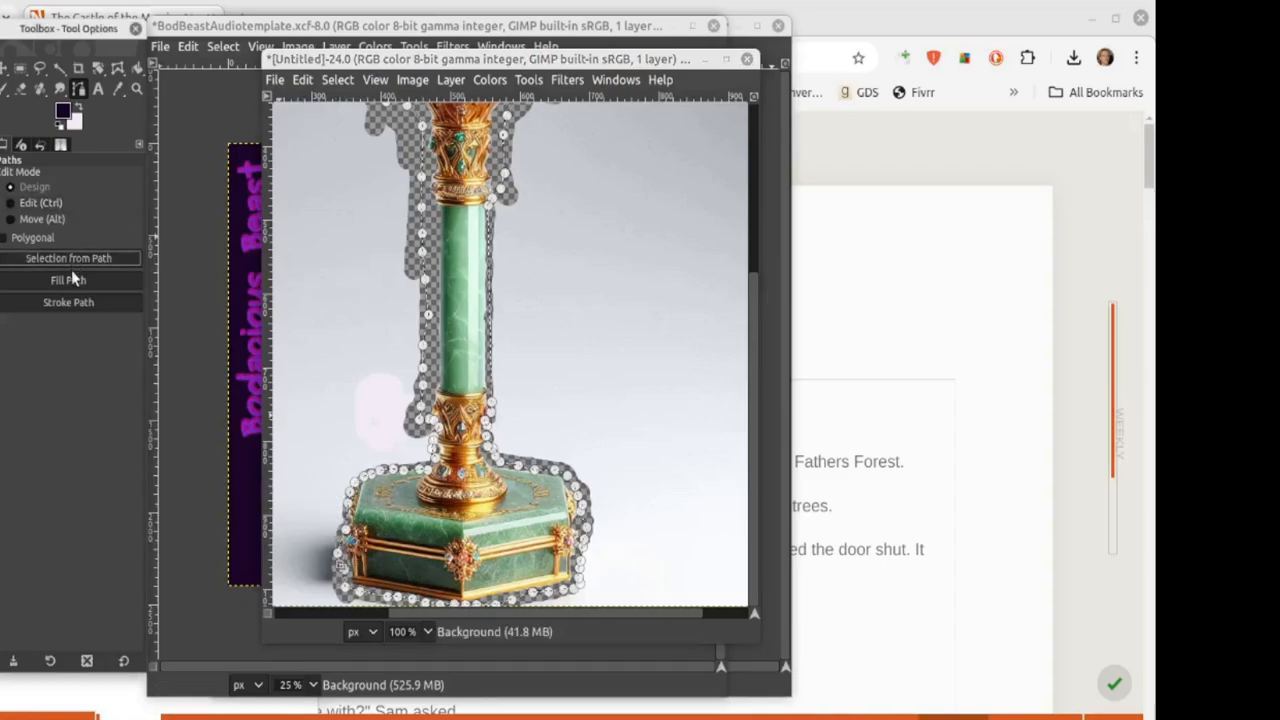
Step: Copy the selected scepter and paste it onto the audiobook cover
{"action": "key", "text": "ctrl+c"}
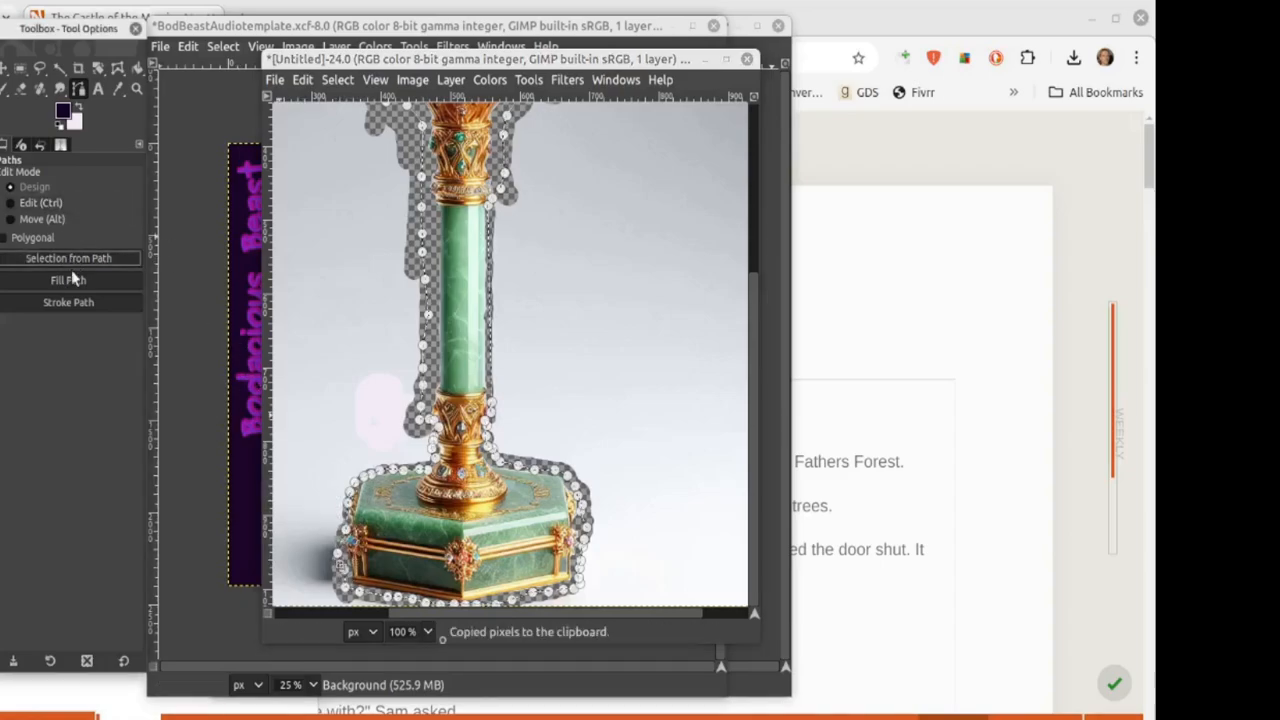
{"action": "left_click", "coordinate": [19, 67]}
{"action": "left_click", "coordinate": [196, 388]}
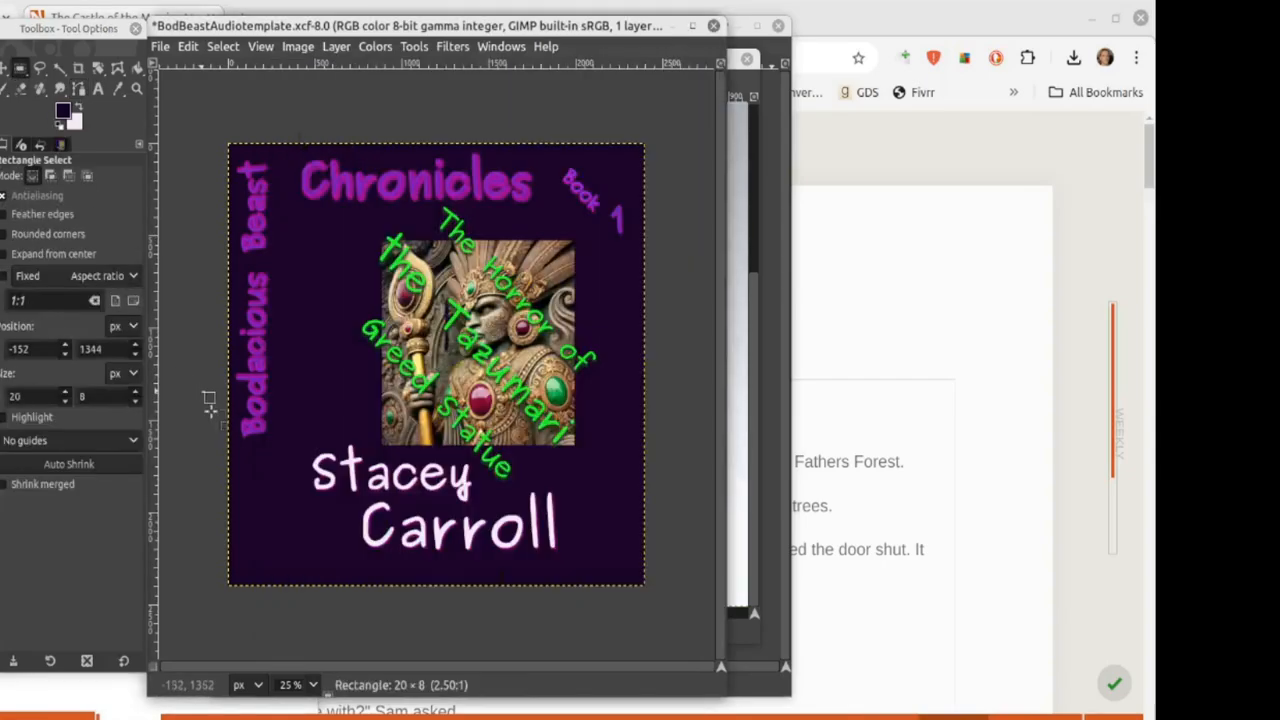
{"action": "key", "text": "ctrl+v"}
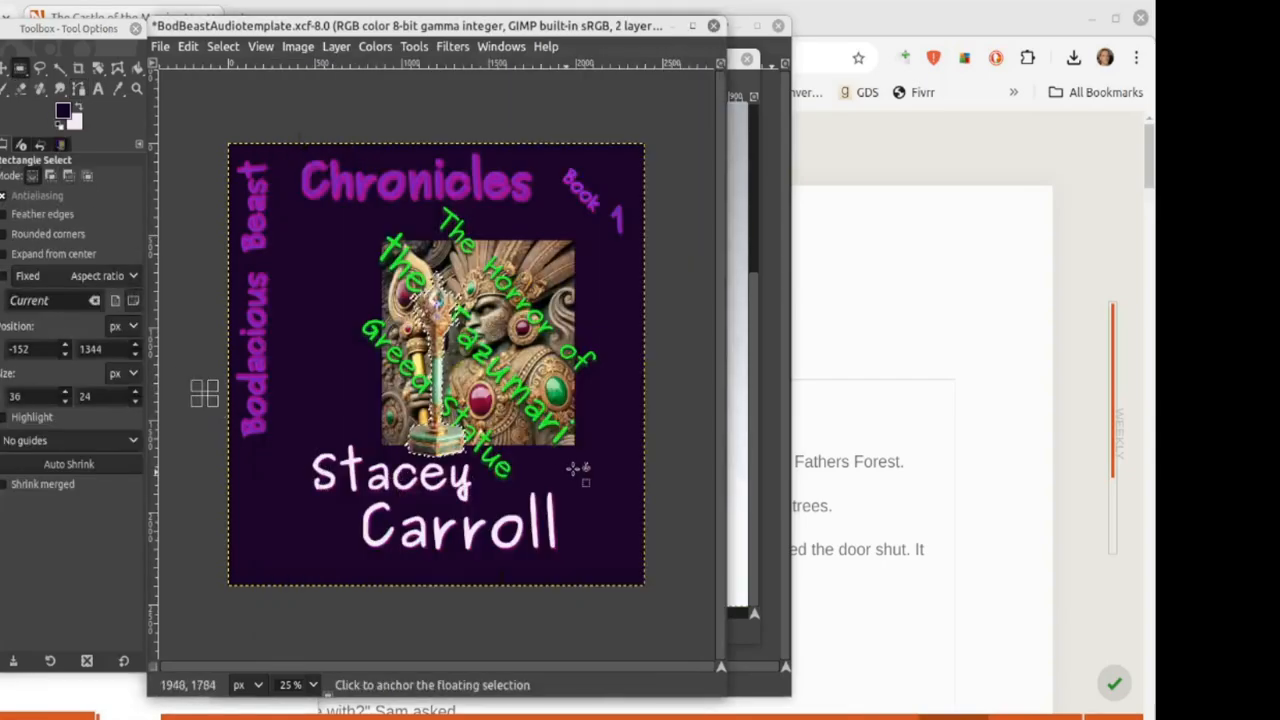
Step: Move the pasted scepter left of the statue, anchor it, then undo the placement
{"action": "left_click_drag", "start_coordinate": [450, 347], "coordinate": [336, 329]}
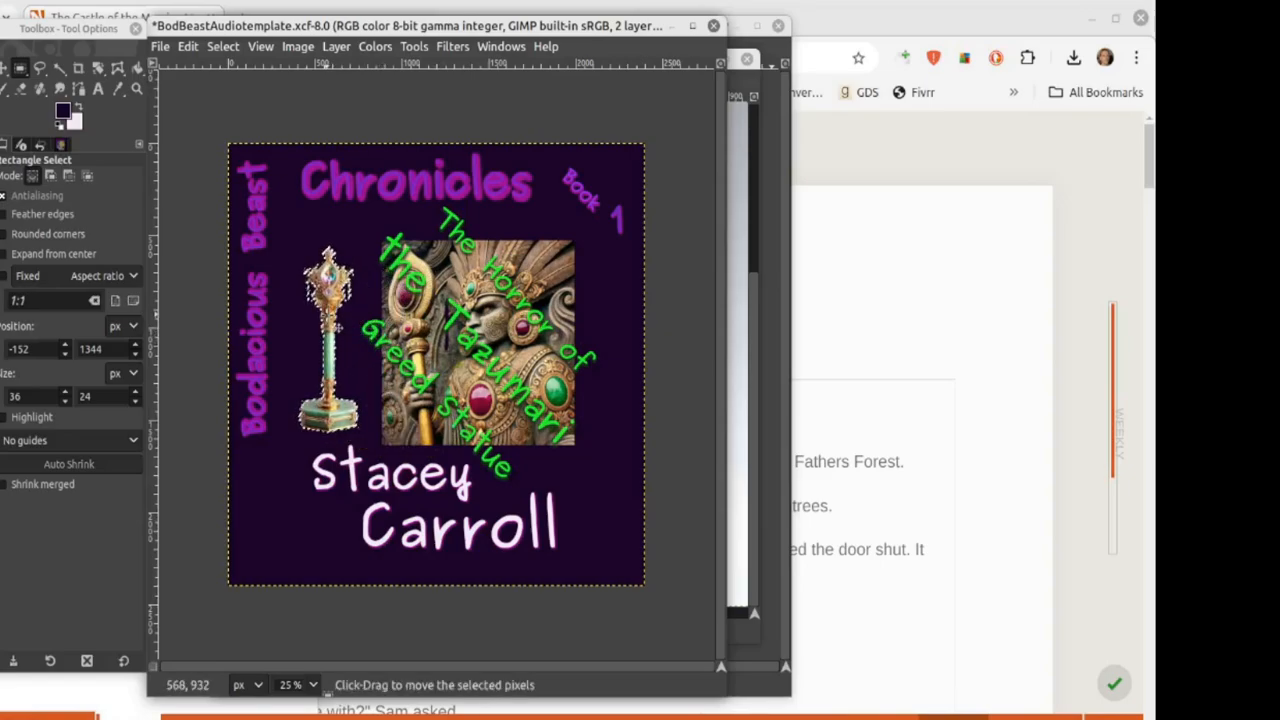
{"action": "left_click", "coordinate": [290, 236]}
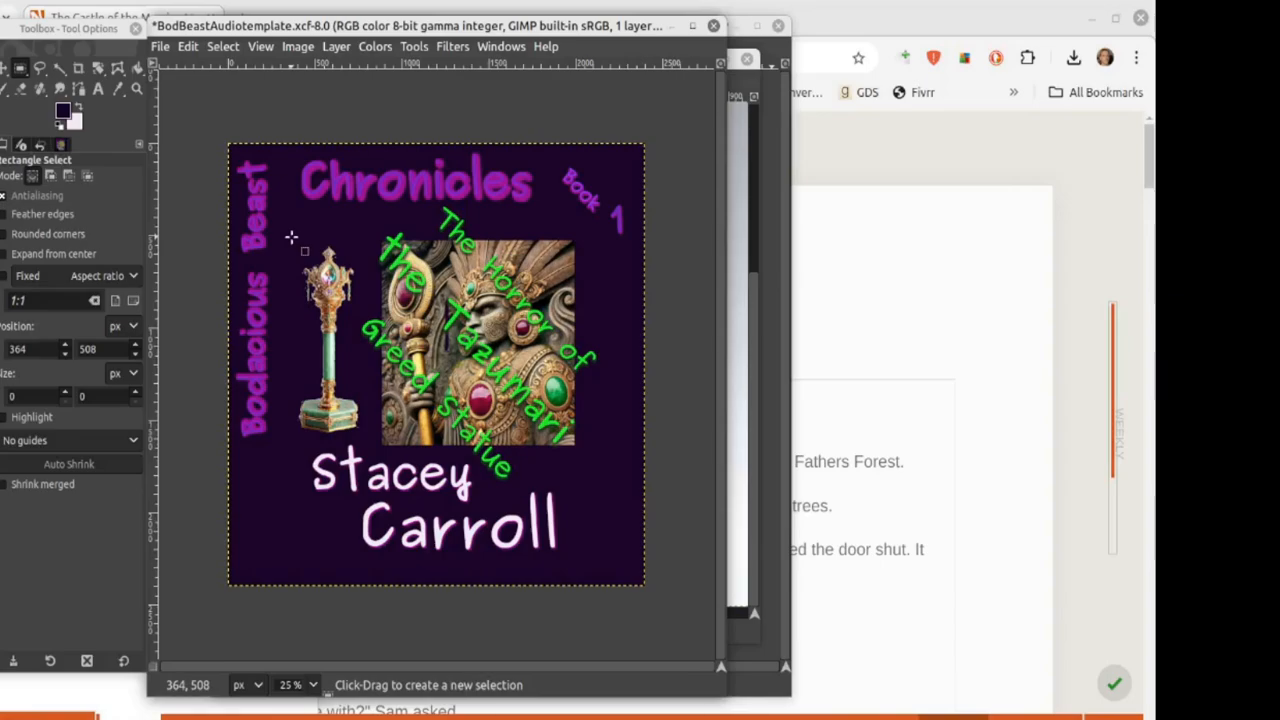
{"action": "key", "text": "ctrl+z"}
{"action": "key", "text": "ctrl+z"}
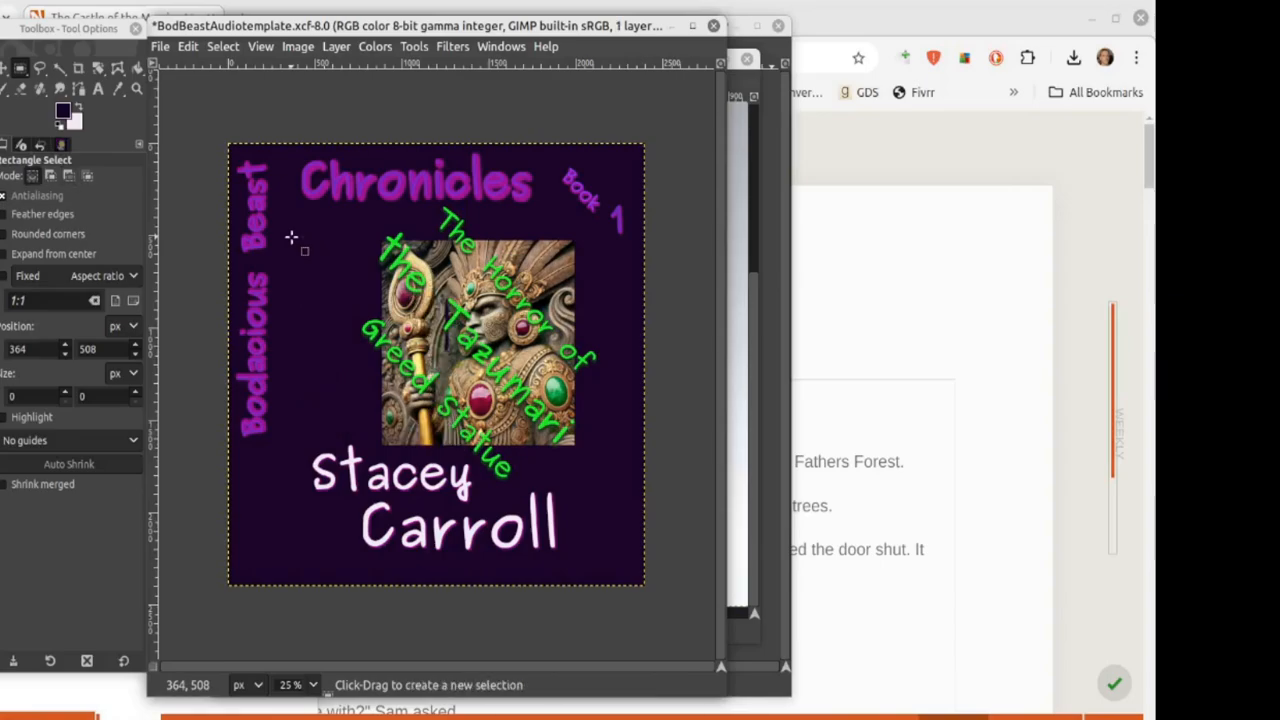
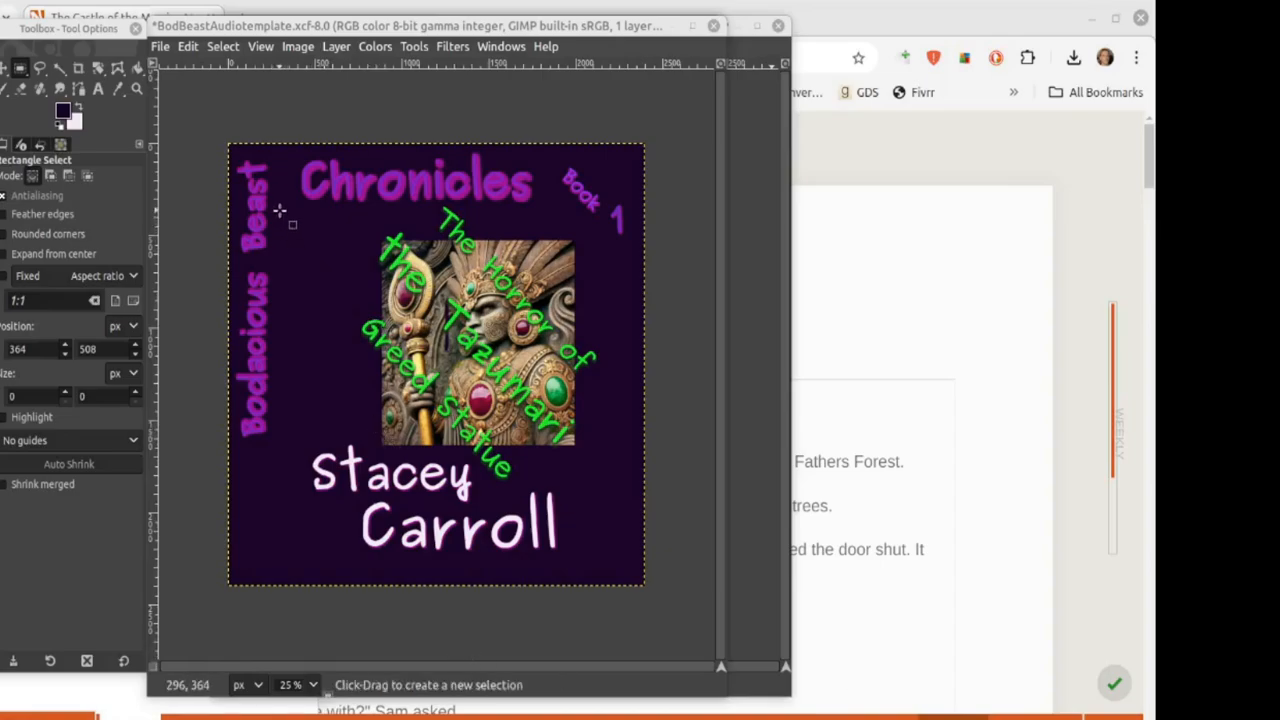
Step: Draw a trial rectangle selection left of the statue artwork, then clear it
{"action": "left_click_drag", "start_coordinate": [279, 210], "coordinate": [378, 440]}
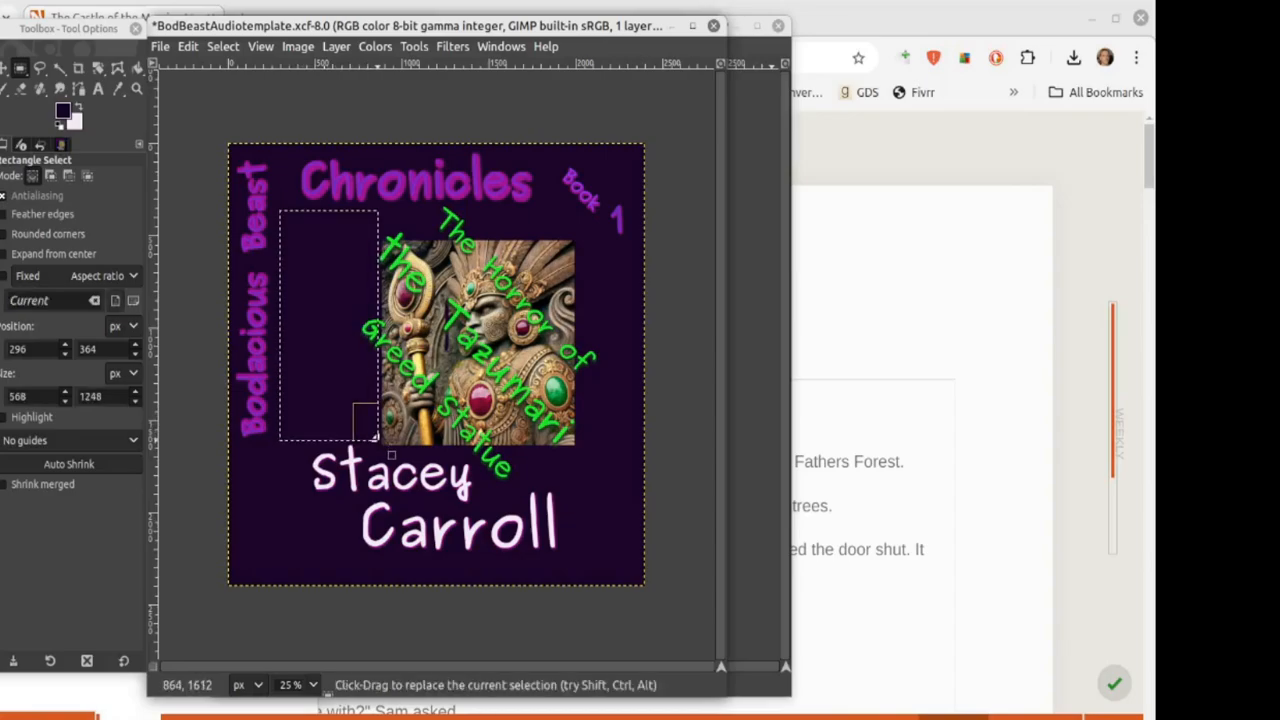
{"action": "left_click", "coordinate": [285, 523]}
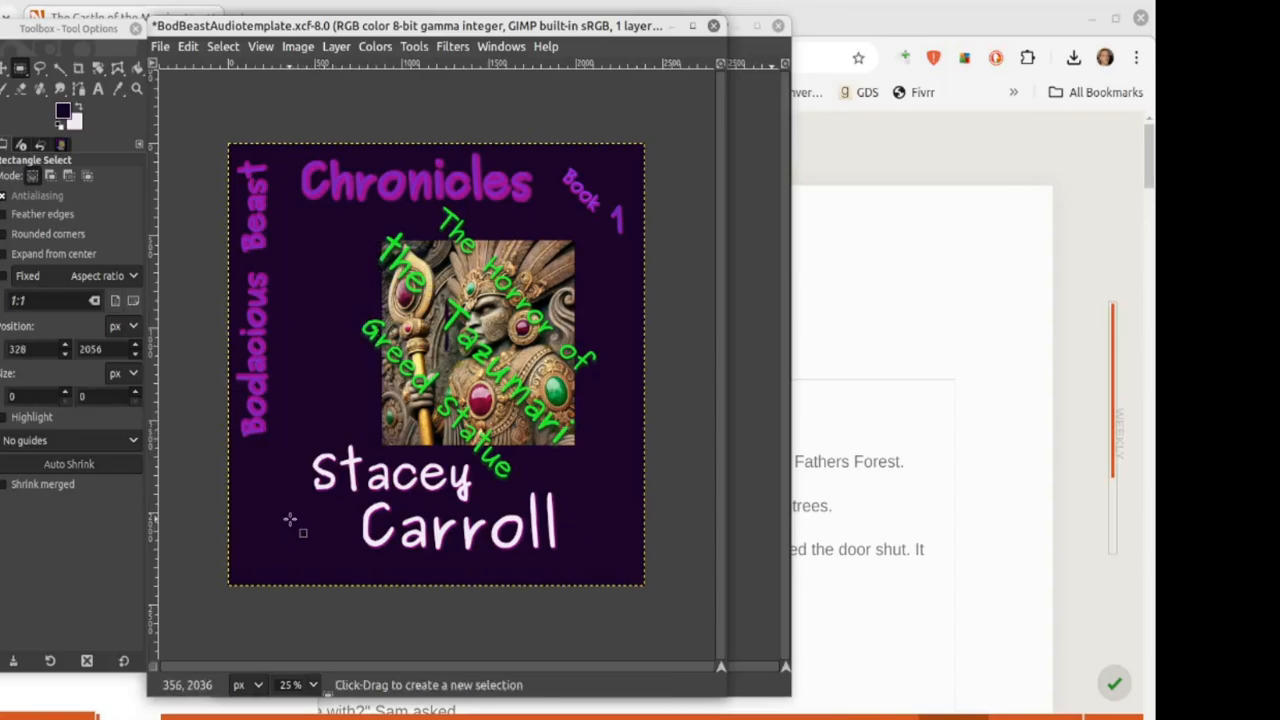
{"action": "left_click", "coordinate": [161, 48]}
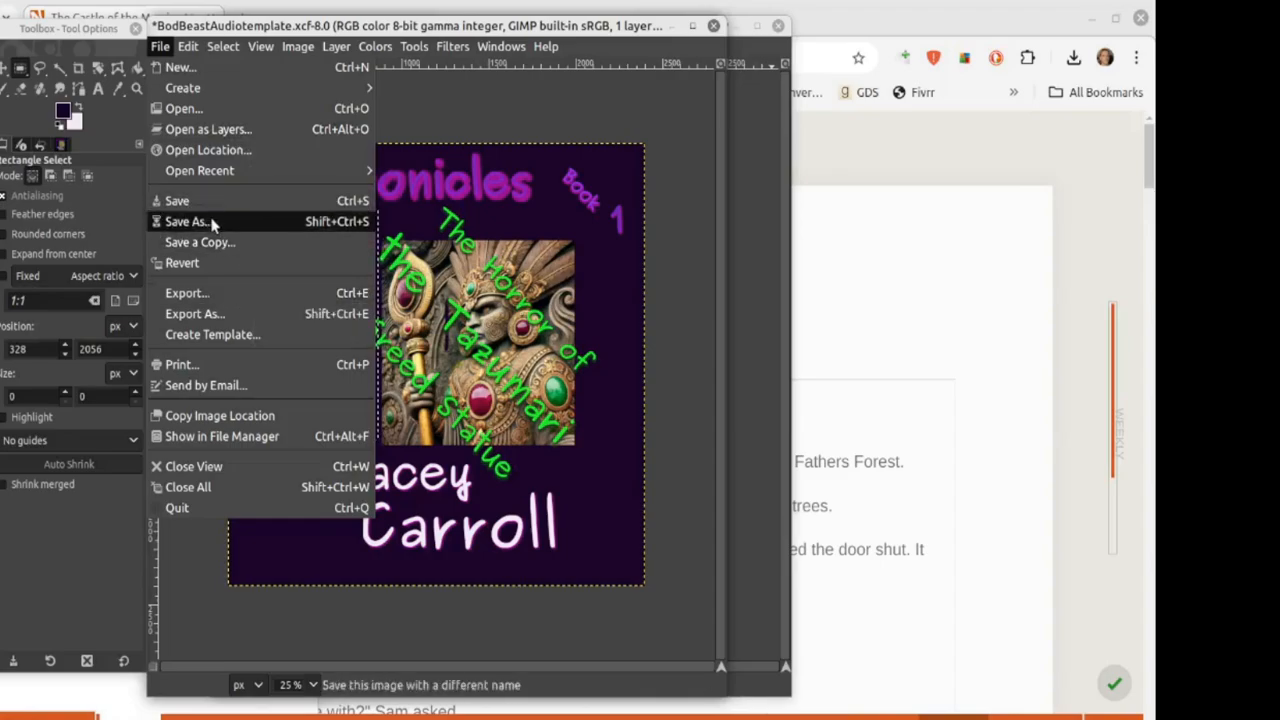
Step: Create a new 2400×2400 px, 300 ppi image filled with transparency
{"action": "left_click", "coordinate": [182, 67]}
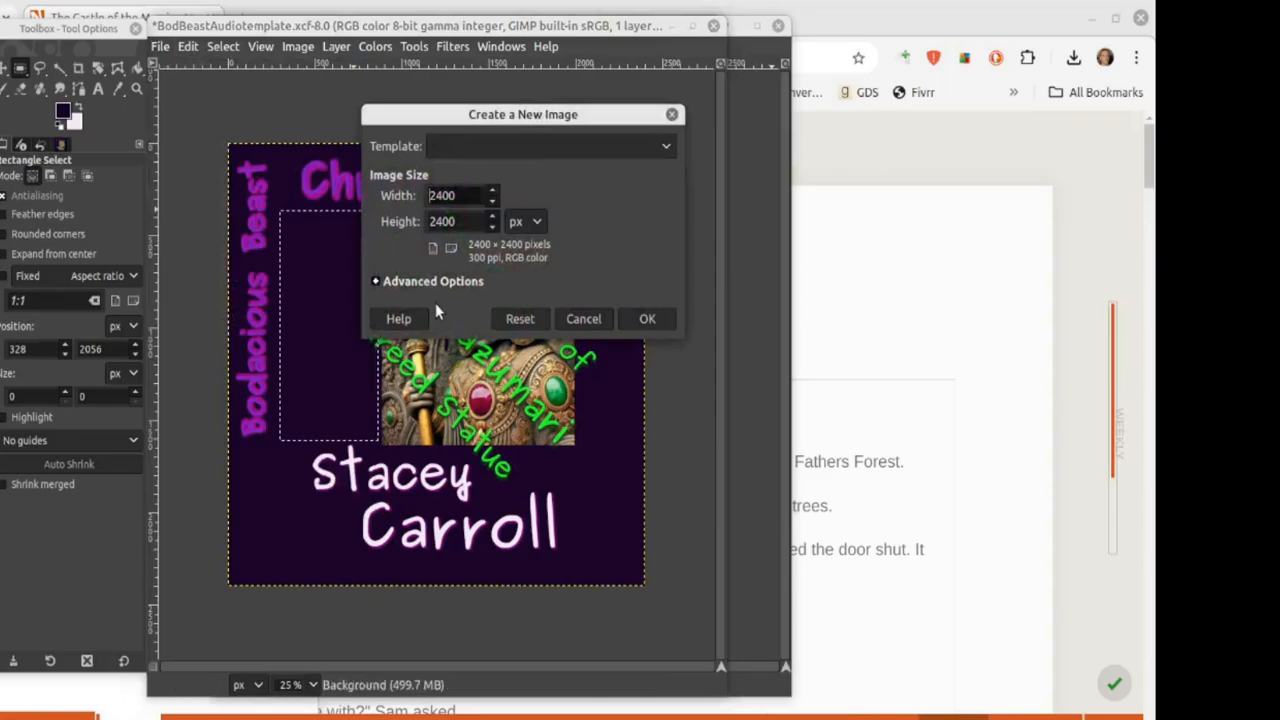
{"action": "left_click", "coordinate": [376, 282]}
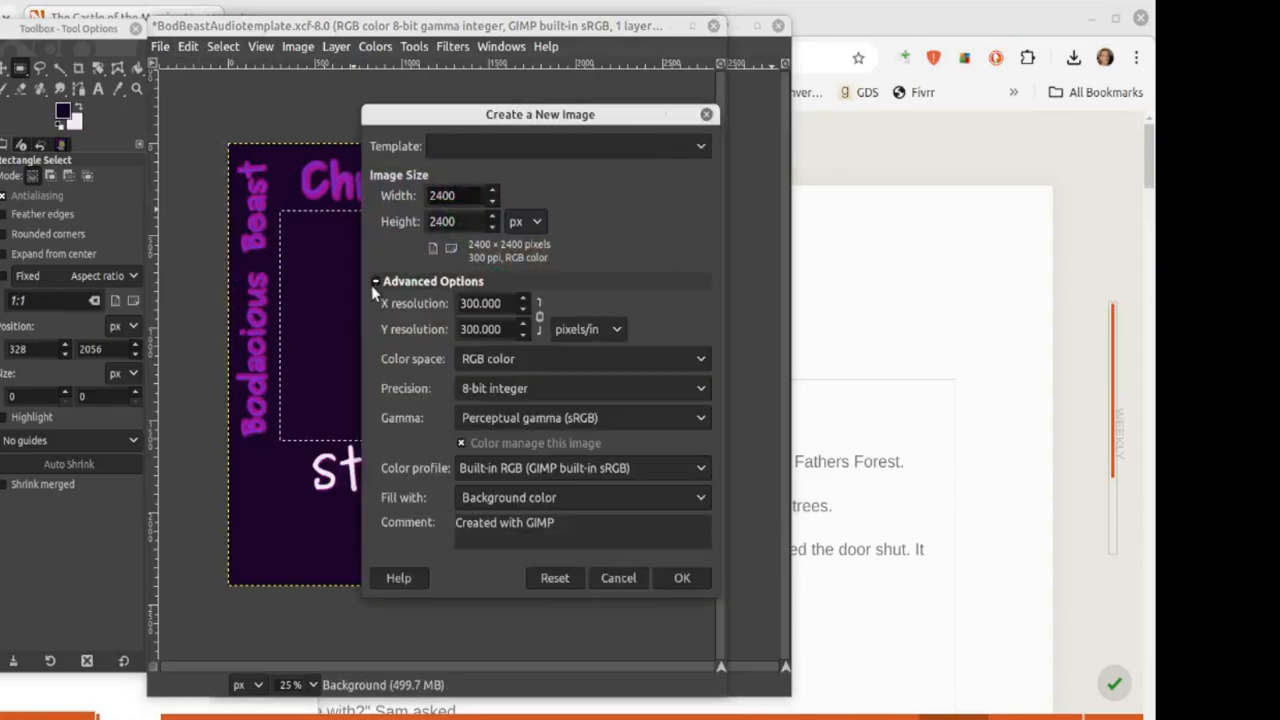
{"action": "left_click", "coordinate": [633, 508]}
{"action": "left_click", "coordinate": [514, 541]}
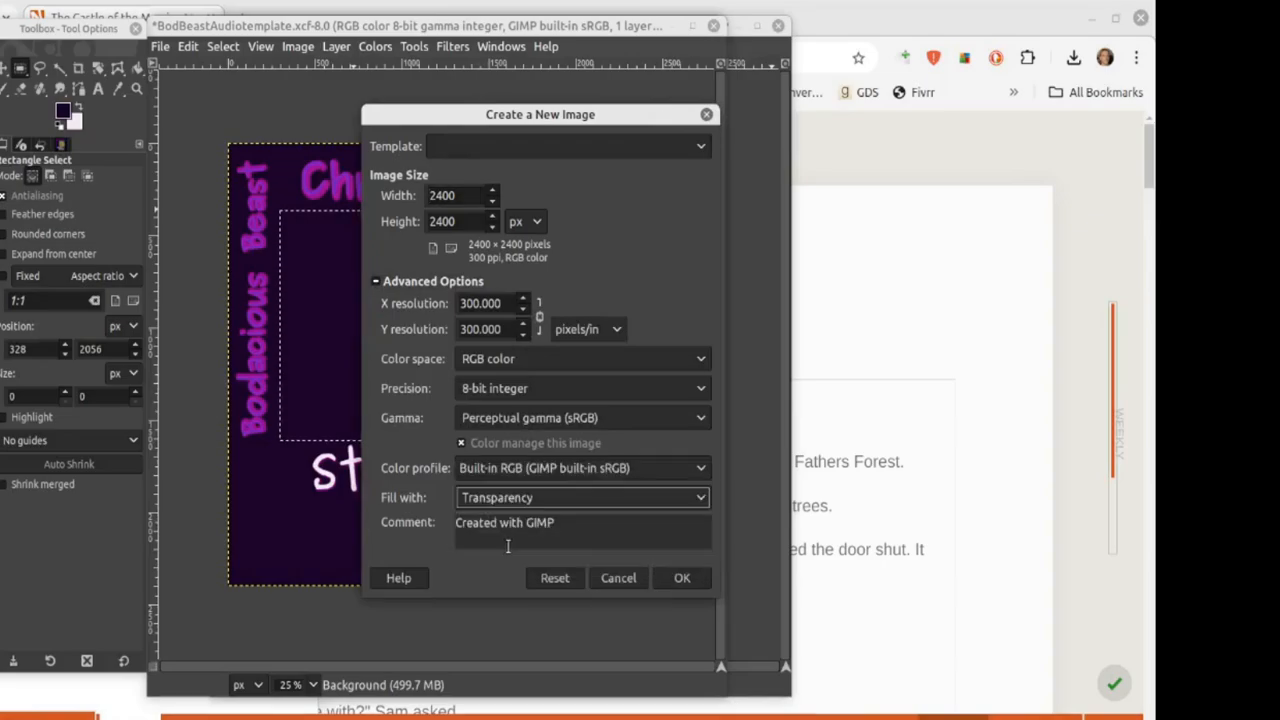
{"action": "left_click", "coordinate": [676, 578]}
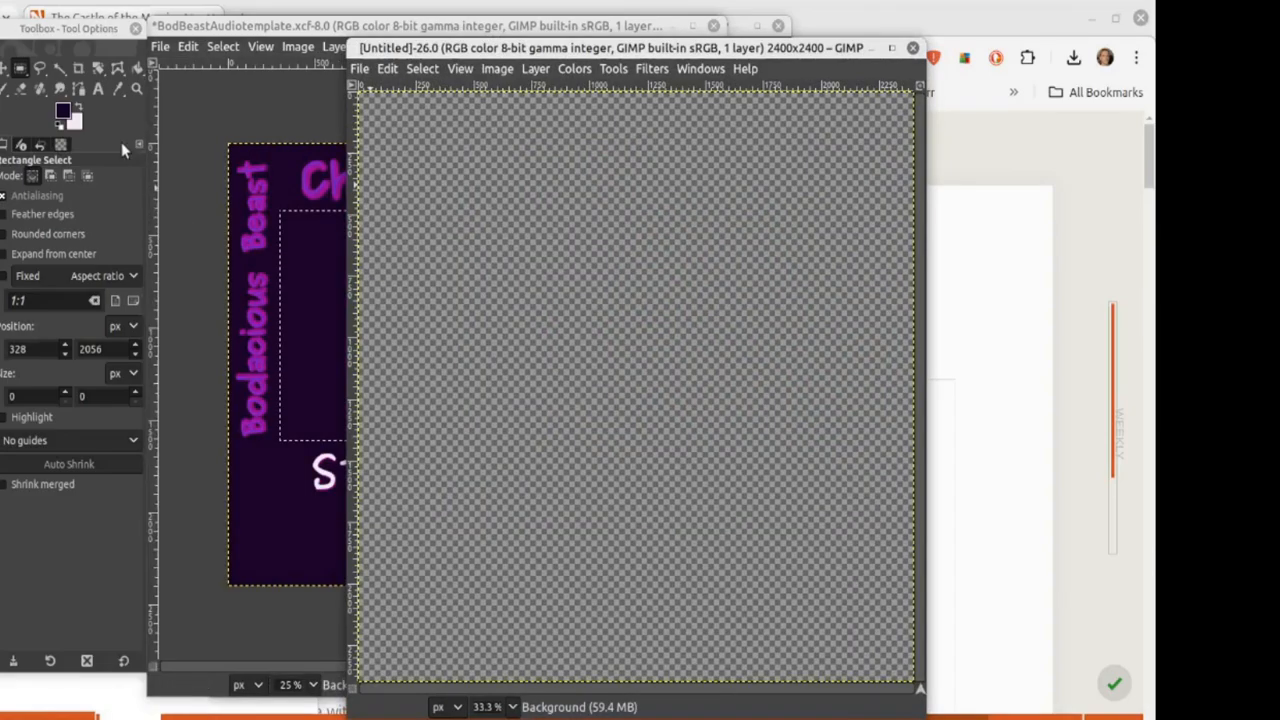
Step: Type 'GIMME', 'GIMME', 'GREEDY', 'GREEDY' on four lines near the image's top-left
{"action": "left_click", "coordinate": [98, 89]}
{"action": "left_click", "coordinate": [455, 145]}
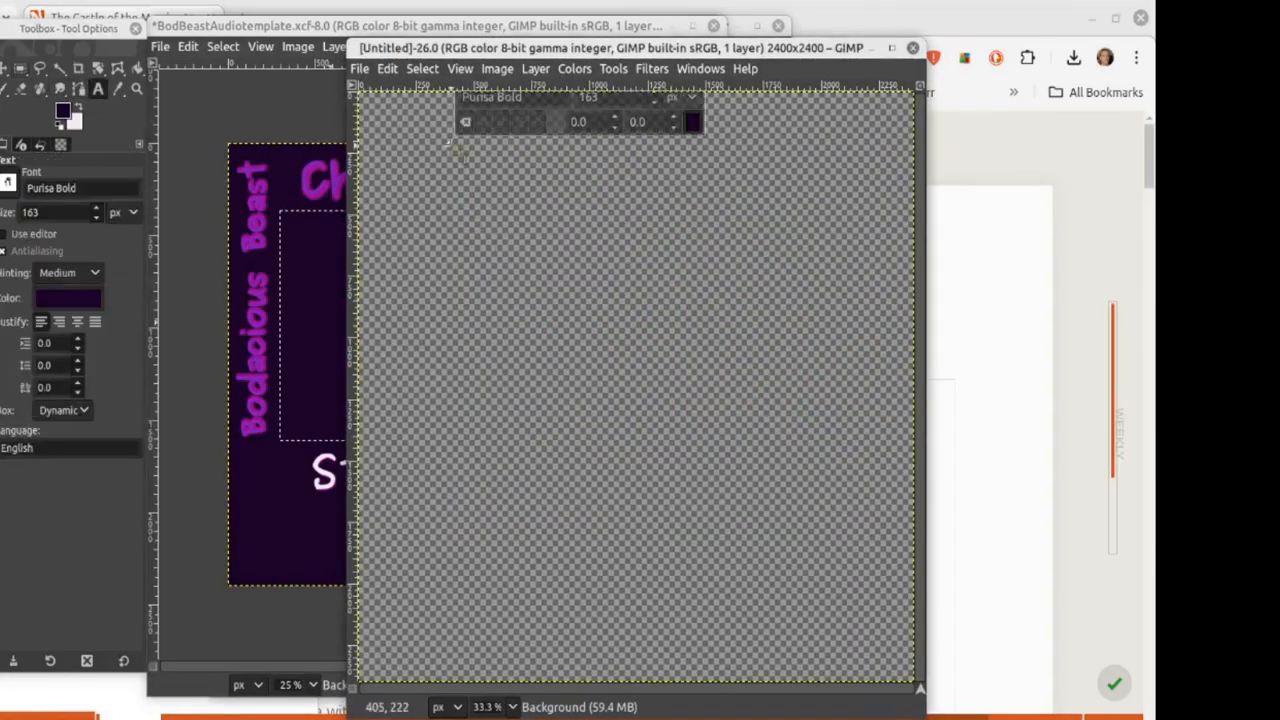
{"action": "type", "text": "G"}
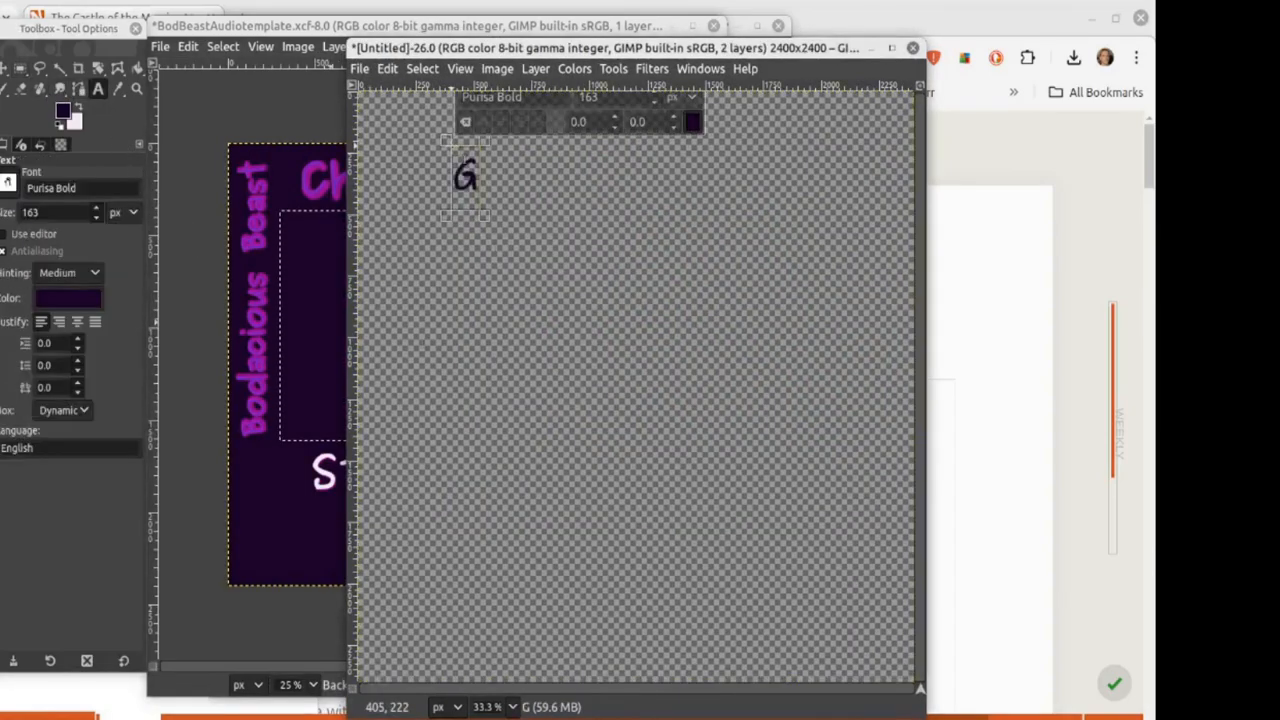
{"action": "type", "text": "IMME"}
{"action": "key", "text": "Return"}
{"action": "type", "text": "G"}
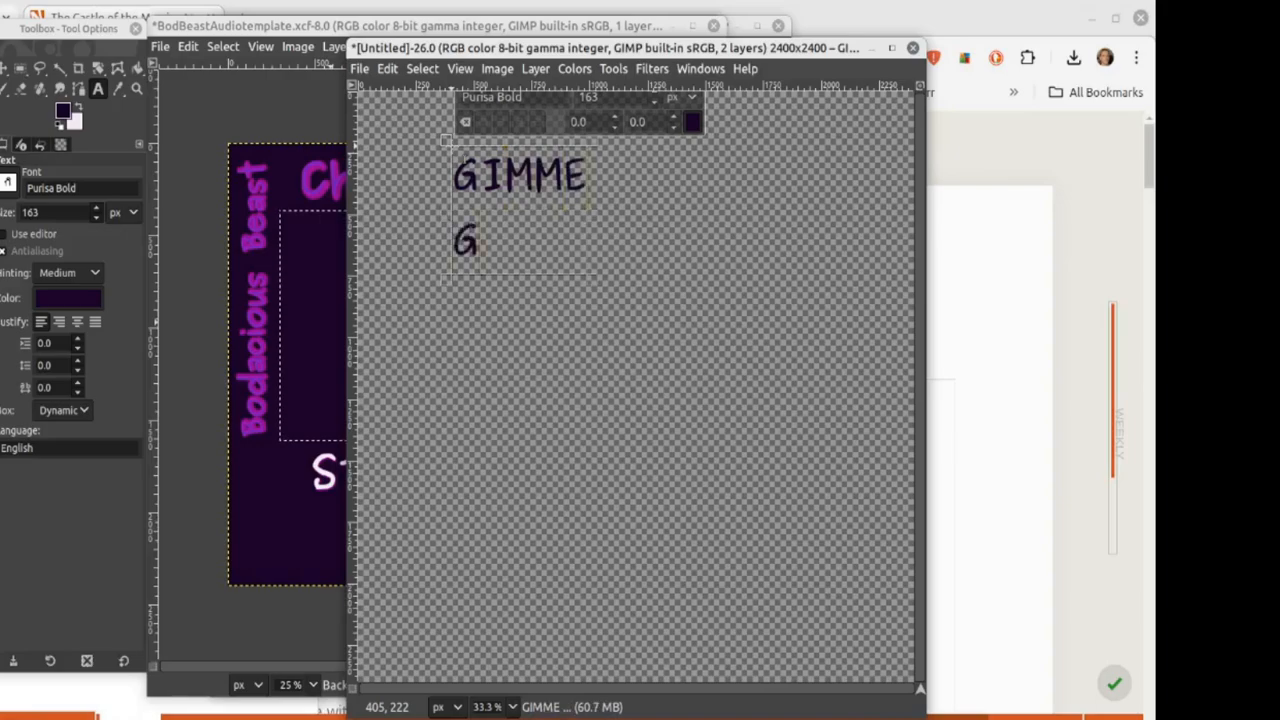
{"action": "type", "text": "IMME"}
{"action": "key", "text": "Return"}
{"action": "type", "text": "GREEDY"}
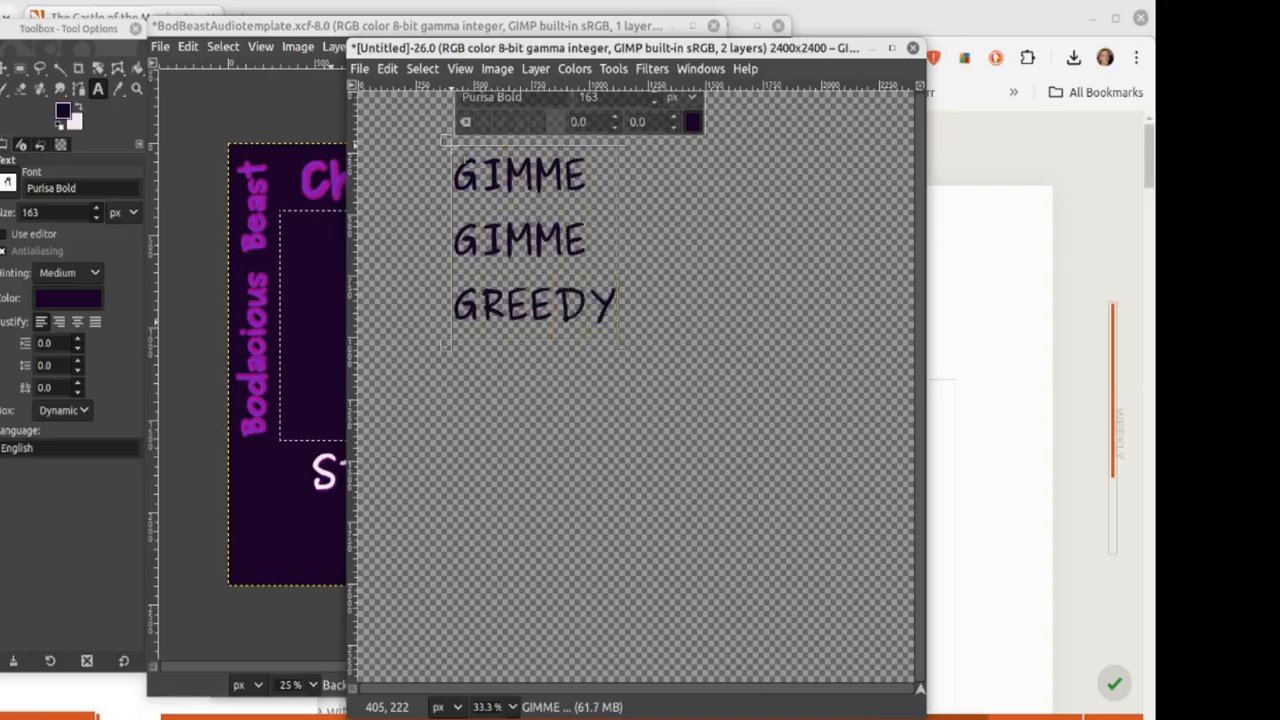
{"action": "key", "text": "Return"}
{"action": "type", "text": "GREEDY"}
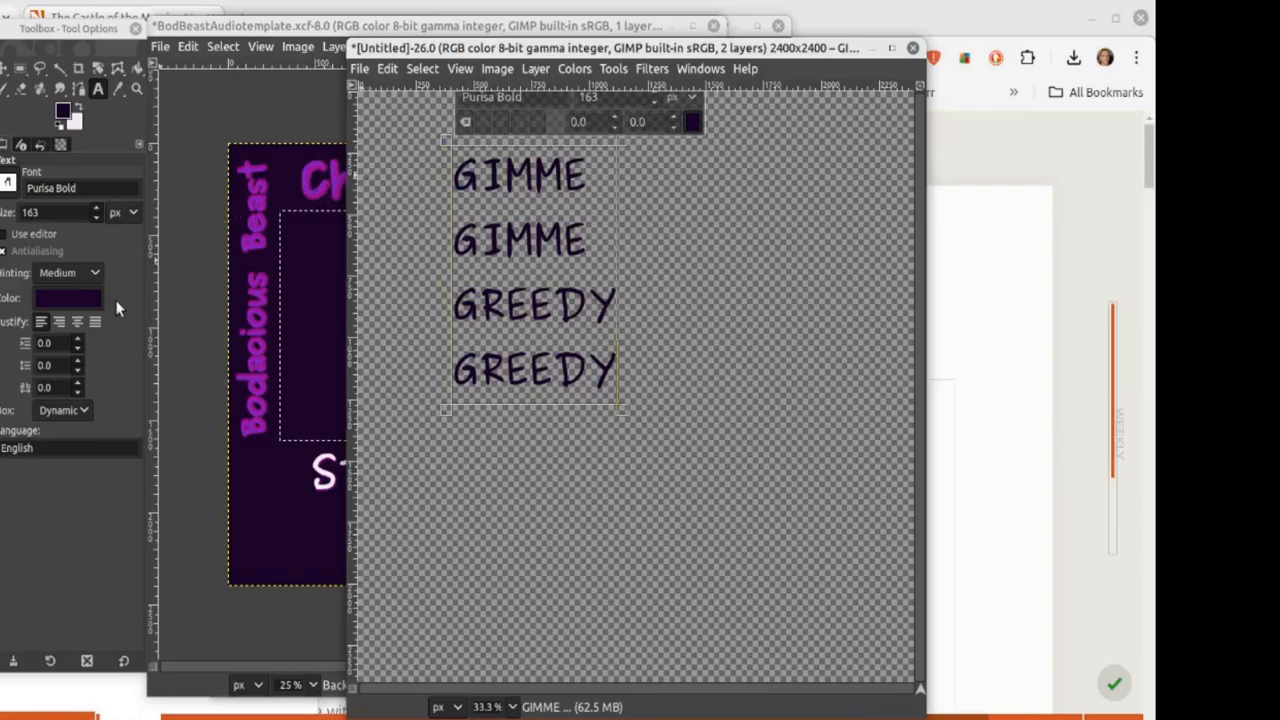
Step: Recolour the four-line text dark green (062a05)
{"action": "left_click", "coordinate": [90, 300]}
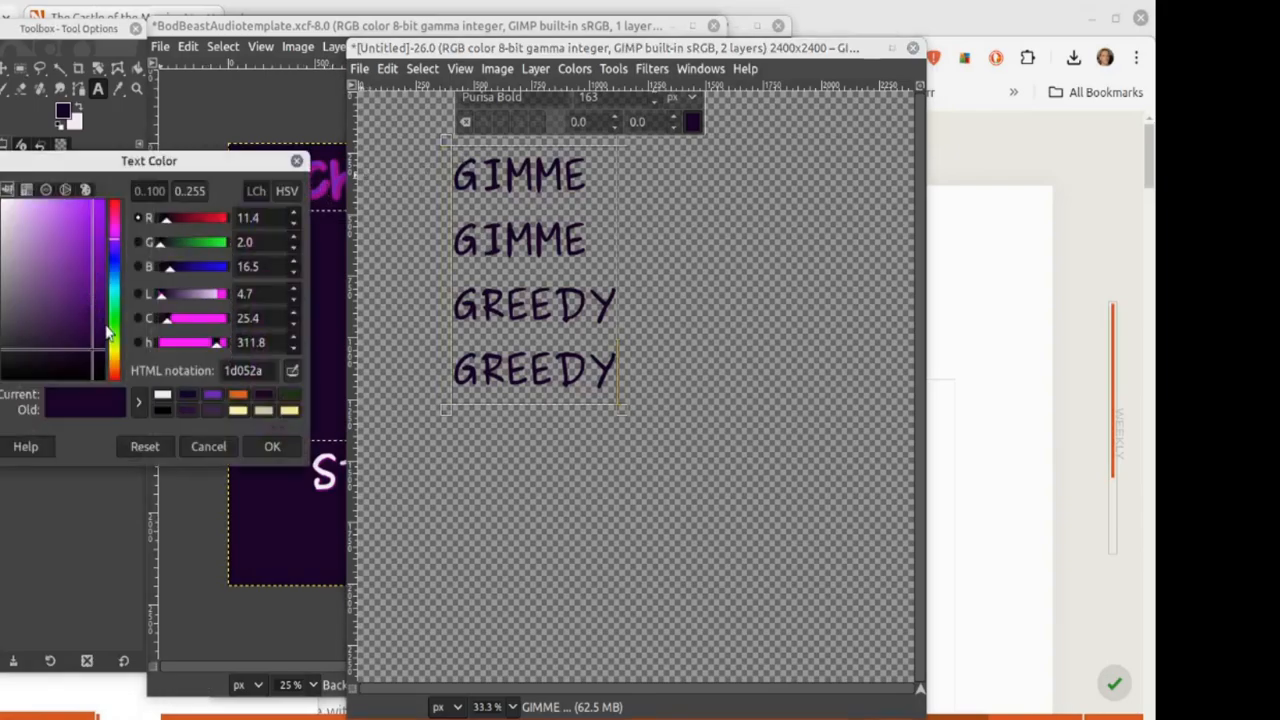
{"action": "left_click", "coordinate": [115, 328]}
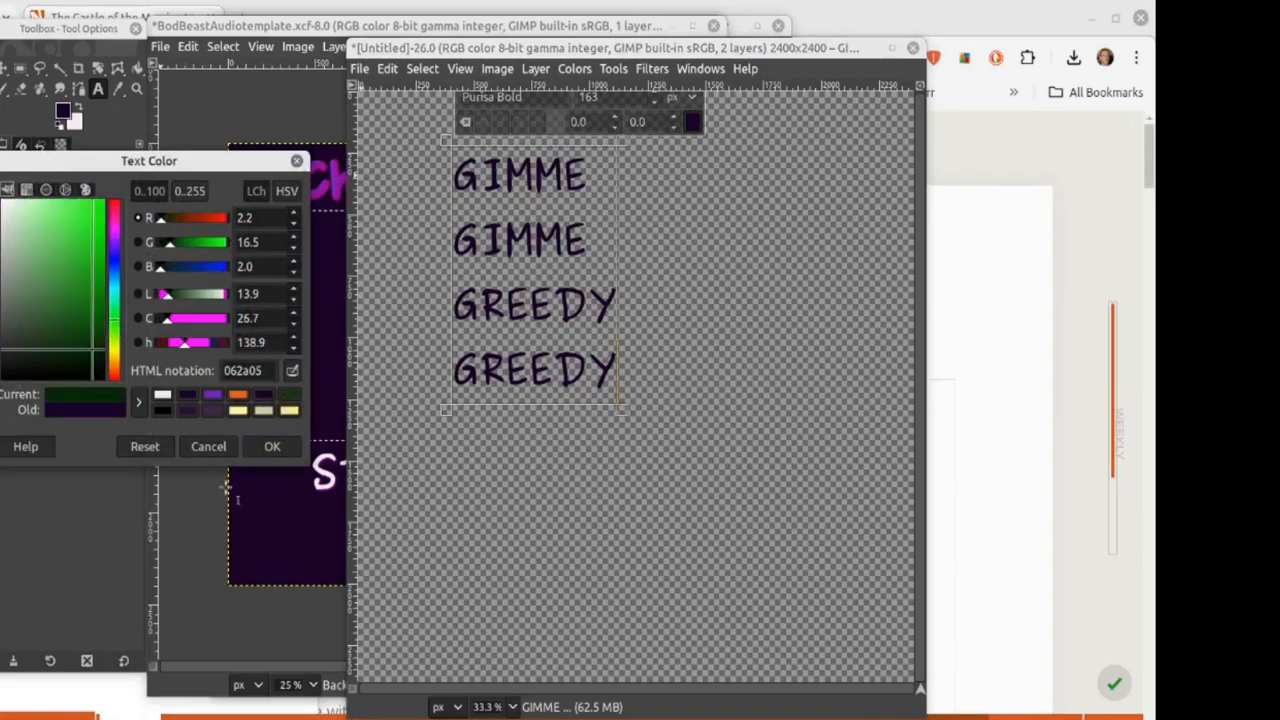
{"action": "left_click", "coordinate": [270, 447]}
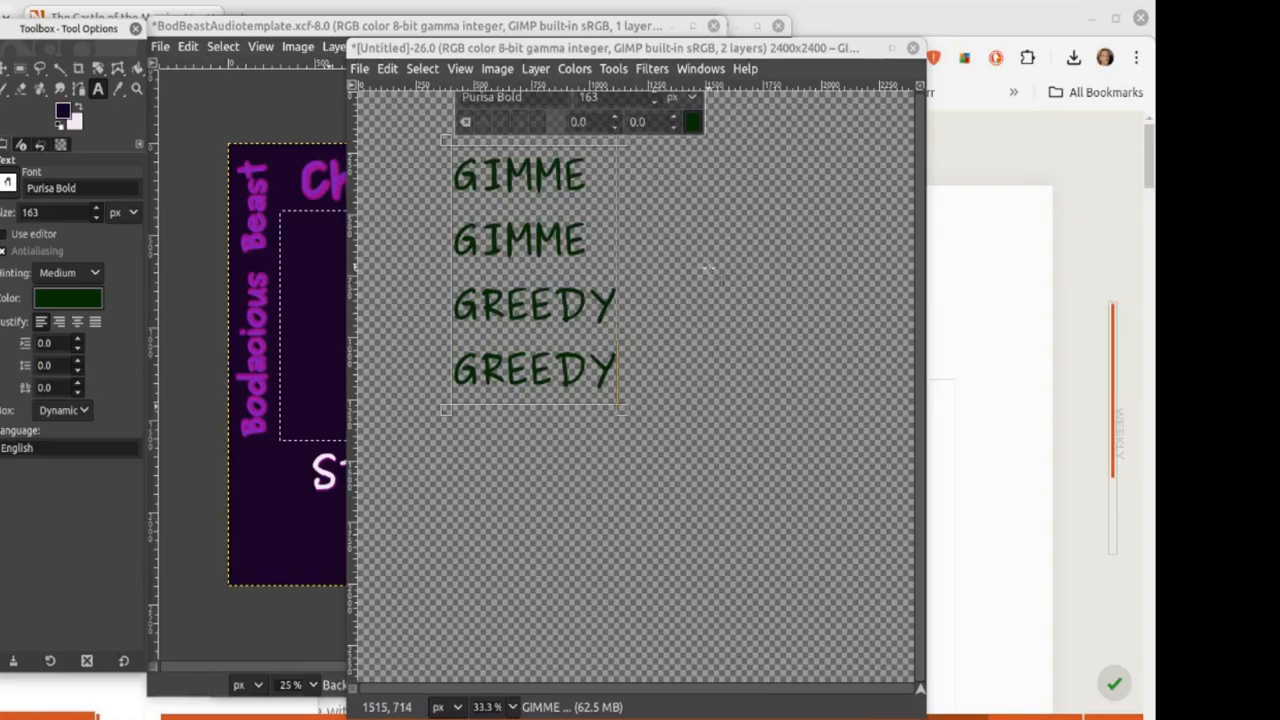
{"action": "left_click", "coordinate": [650, 69]}
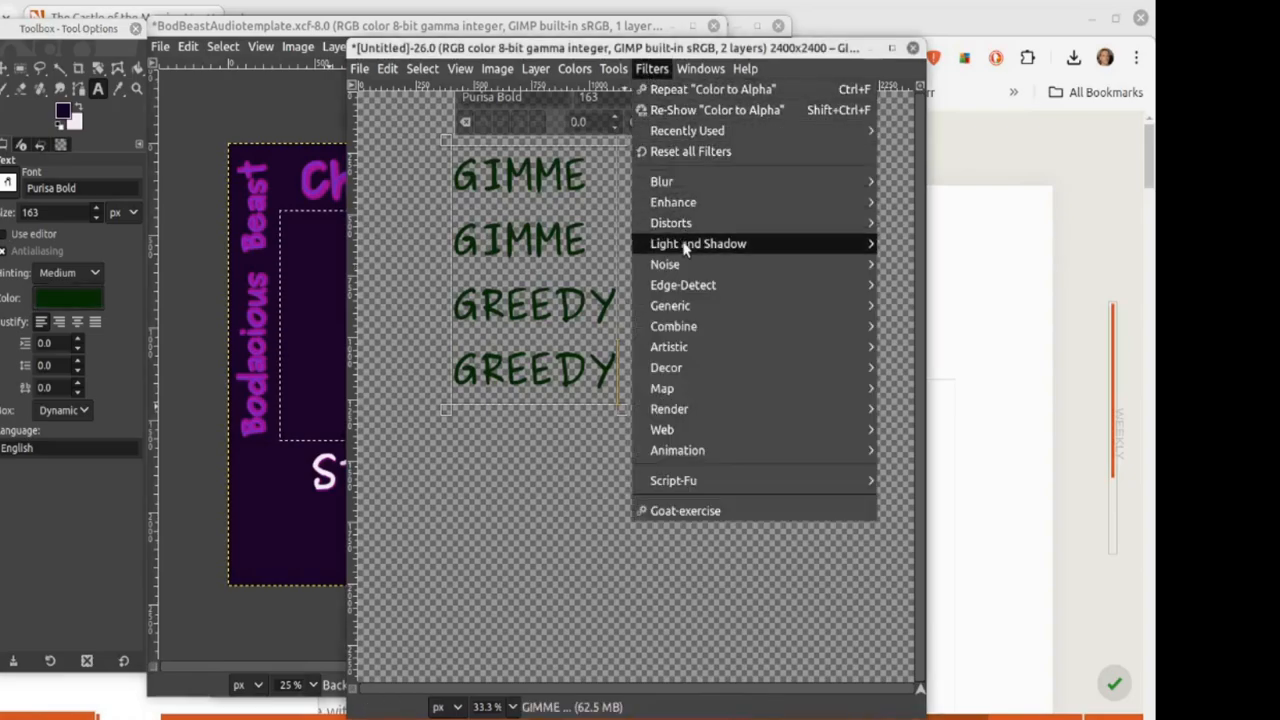
Step: Add a Drop Shadow to the text and set its colour to green
{"action": "mouse_move", "coordinate": [803, 252]}
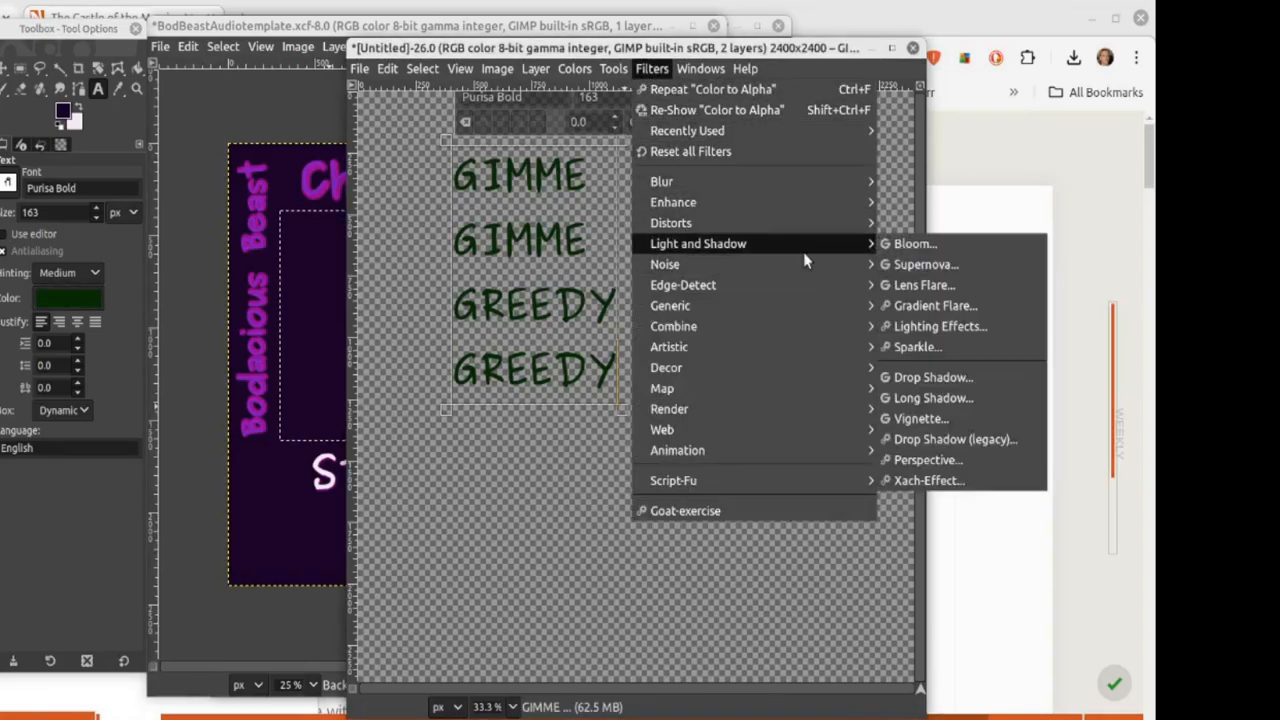
{"action": "left_click", "coordinate": [932, 377]}
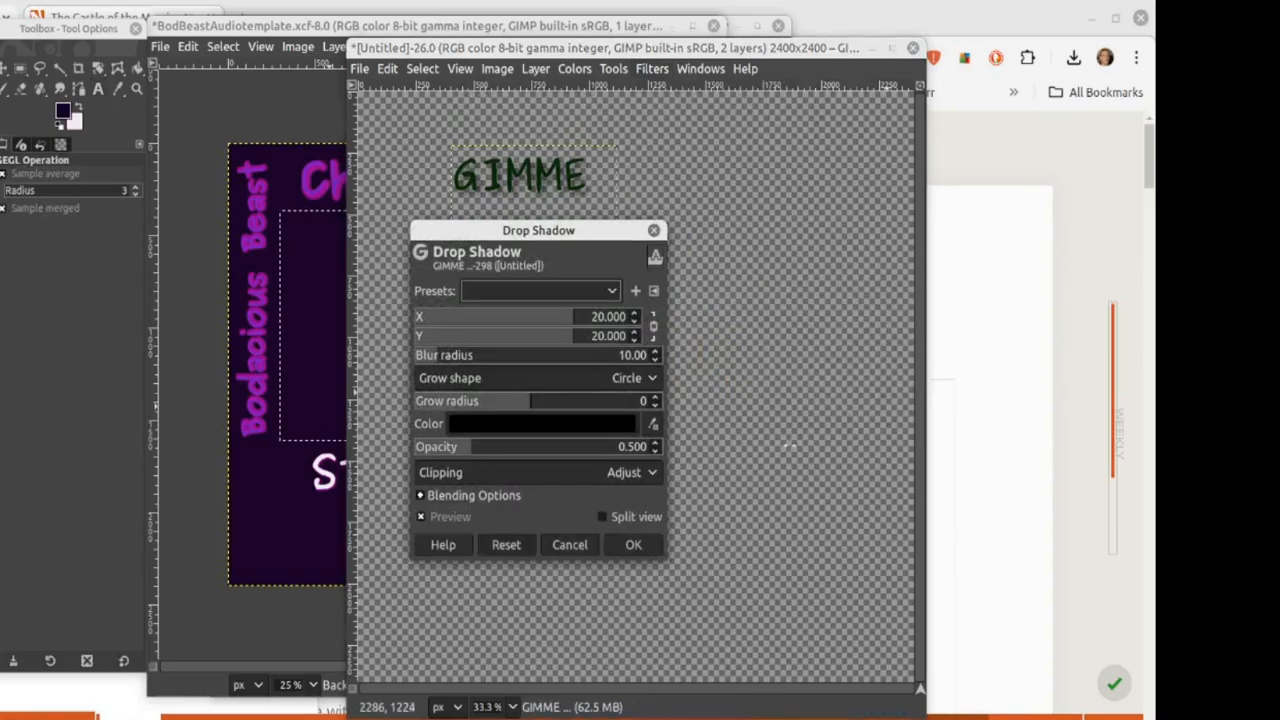
{"action": "left_click", "coordinate": [487, 423]}
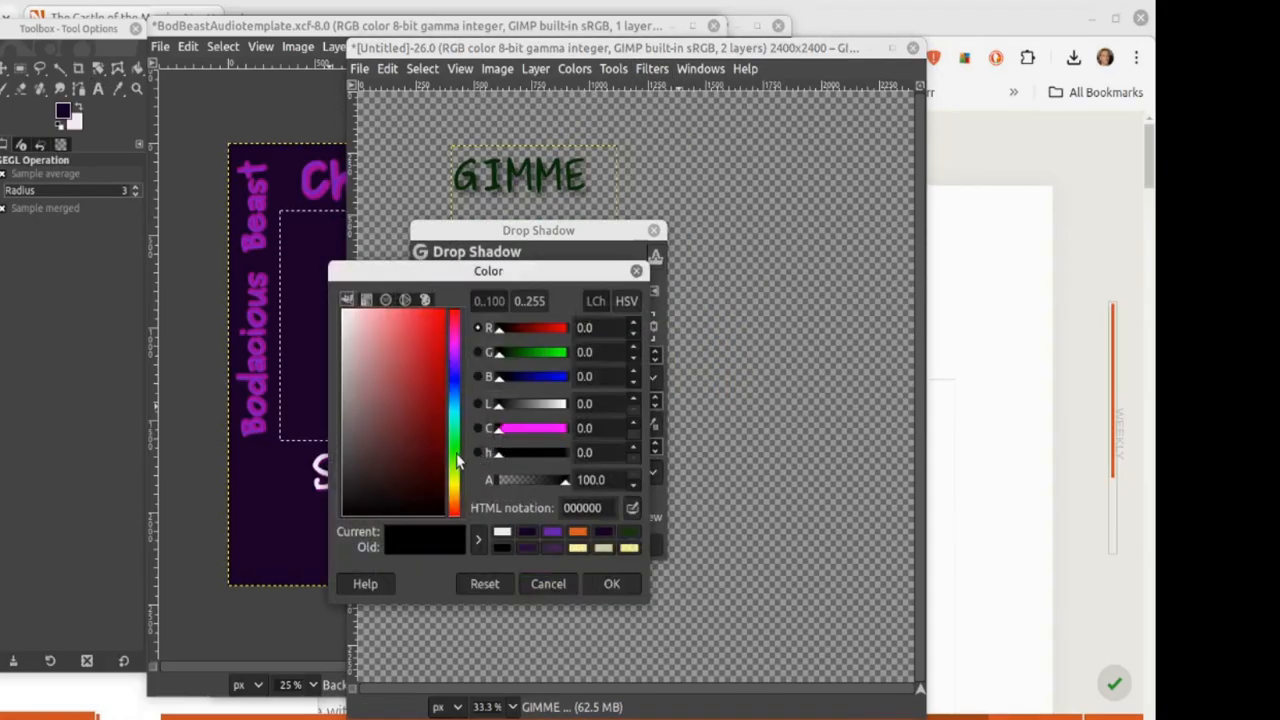
{"action": "left_click", "coordinate": [451, 433]}
{"action": "left_click", "coordinate": [420, 323]}
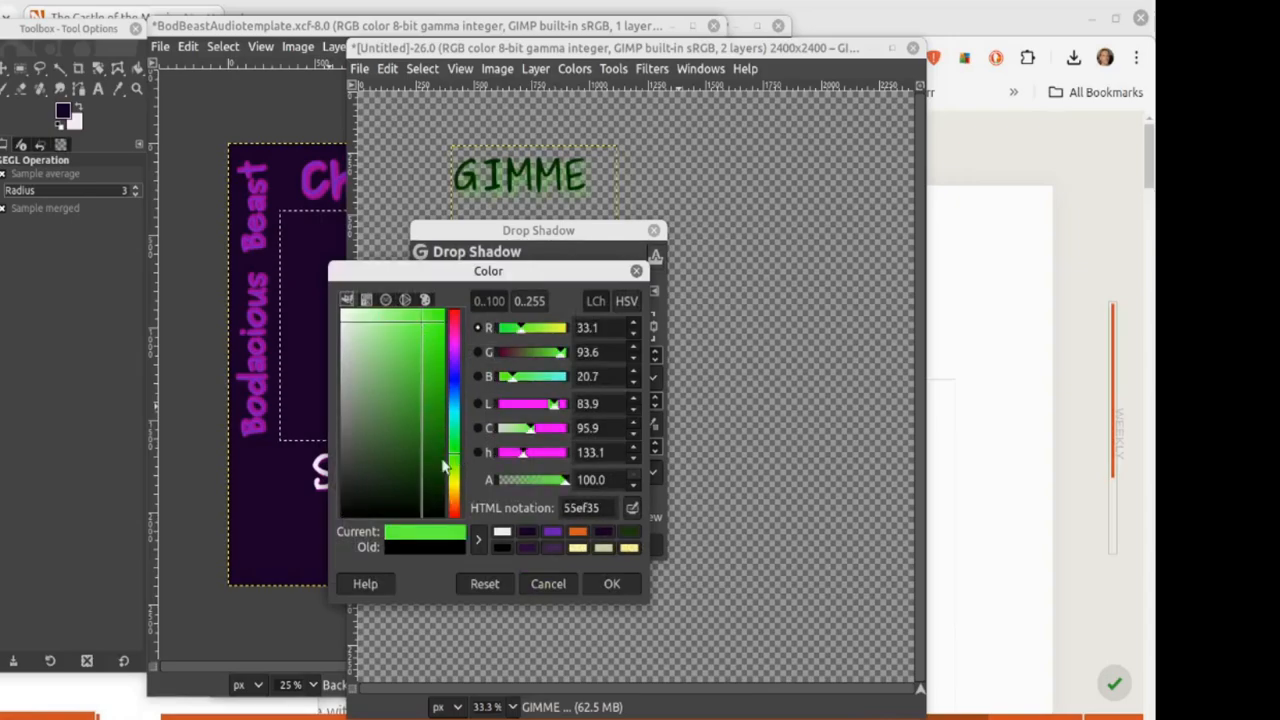
{"action": "left_click", "coordinate": [605, 582]}
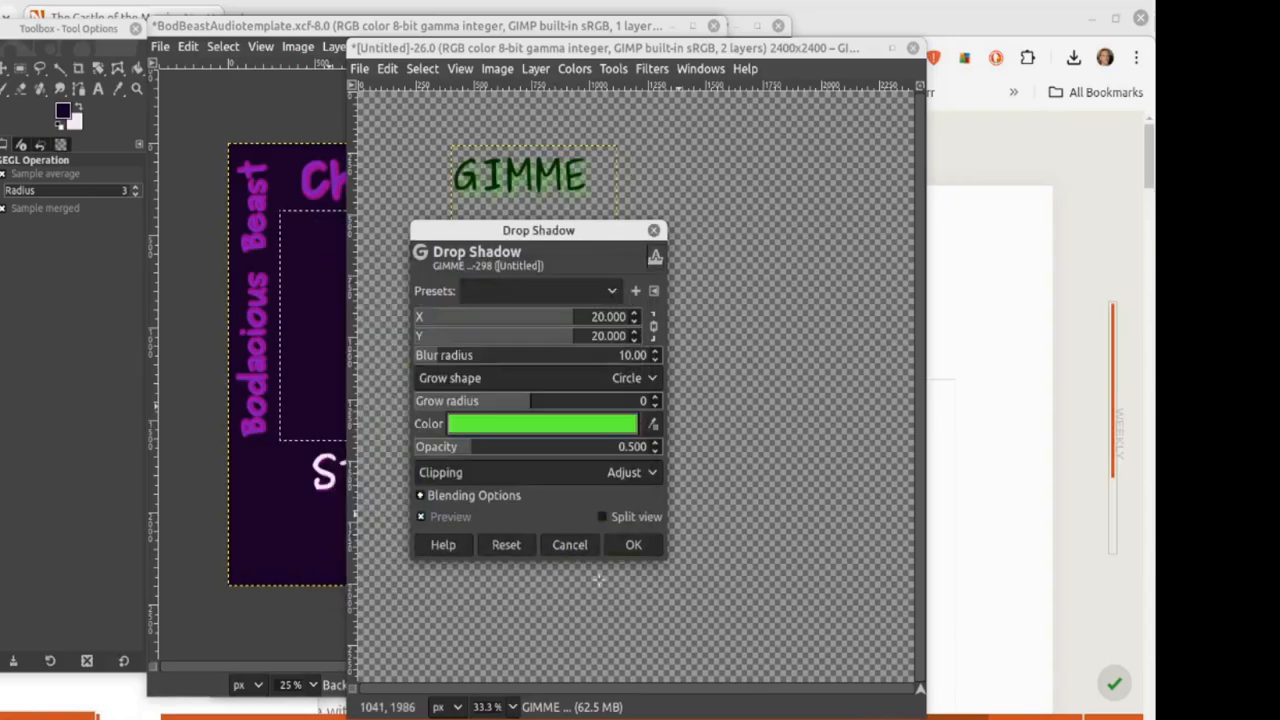
{"action": "left_click_drag", "start_coordinate": [475, 232], "coordinate": [662, 251]}
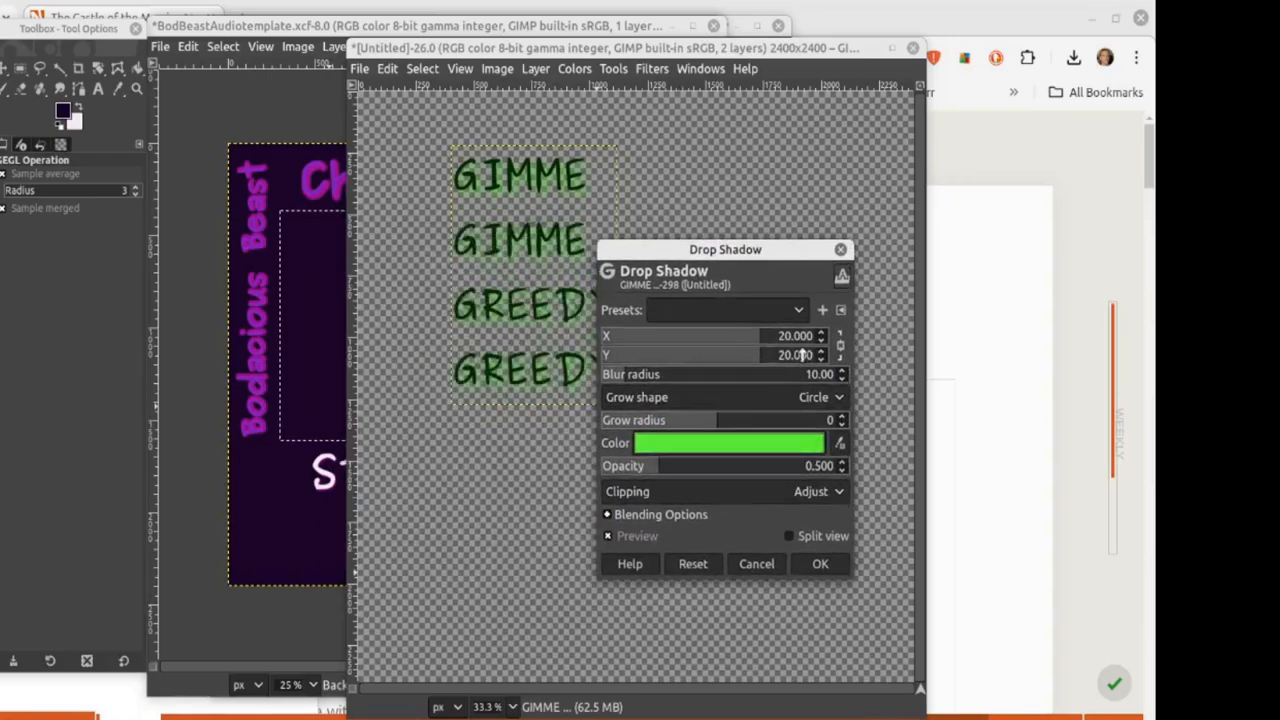
Step: Load the last-used shadow preset, tune the green to 1faa3c, and apply the shadow
{"action": "left_click", "coordinate": [795, 312]}
{"action": "left_click", "coordinate": [757, 310]}
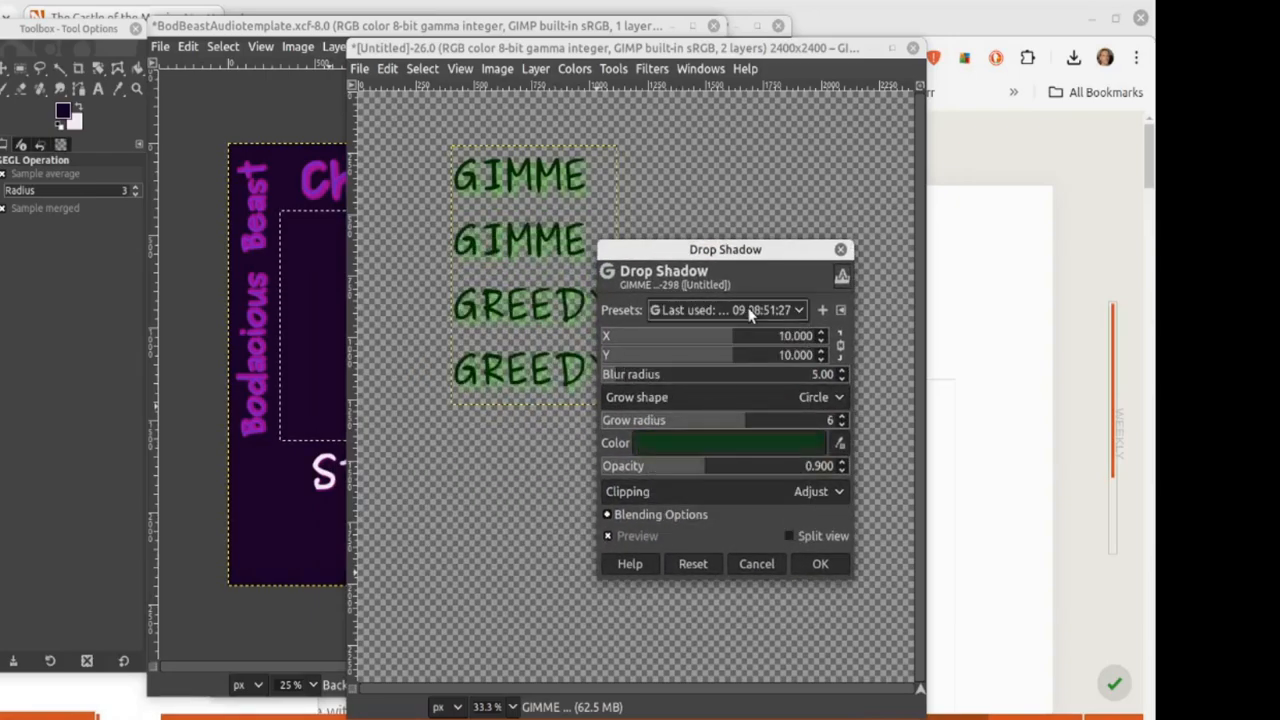
{"action": "left_click", "coordinate": [730, 445]}
{"action": "left_click", "coordinate": [672, 342]}
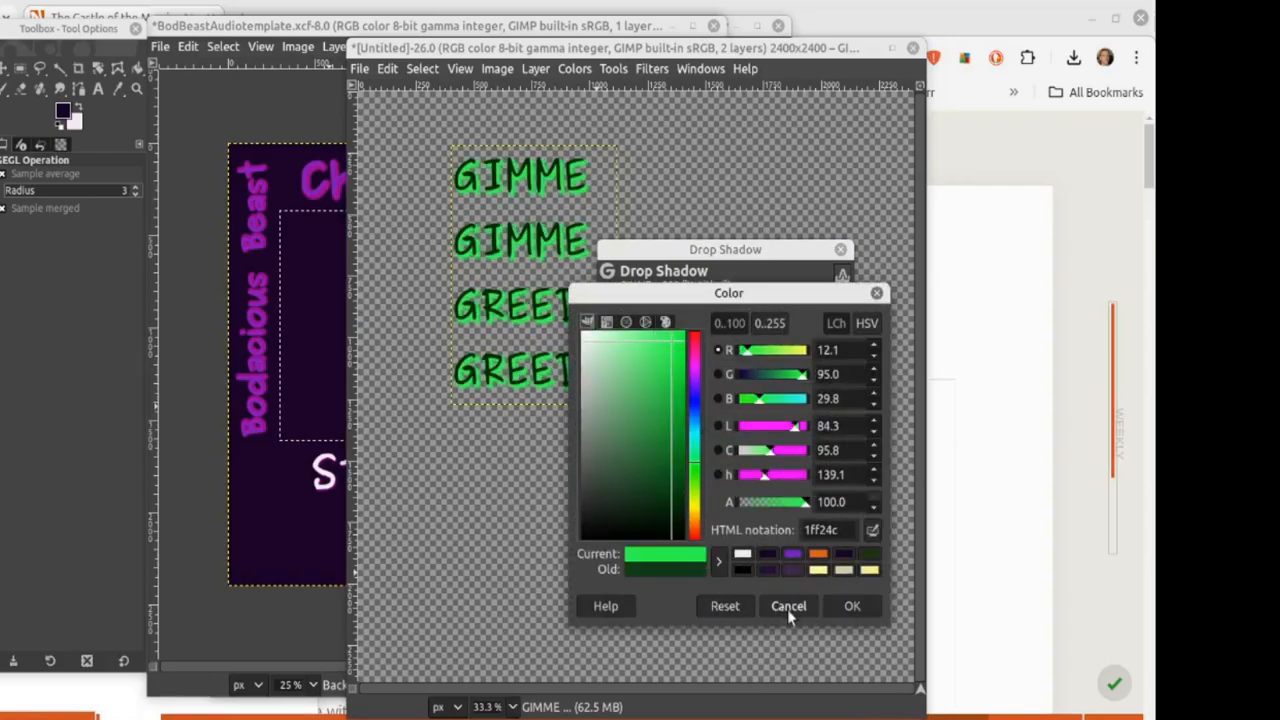
{"action": "left_click", "coordinate": [852, 605]}
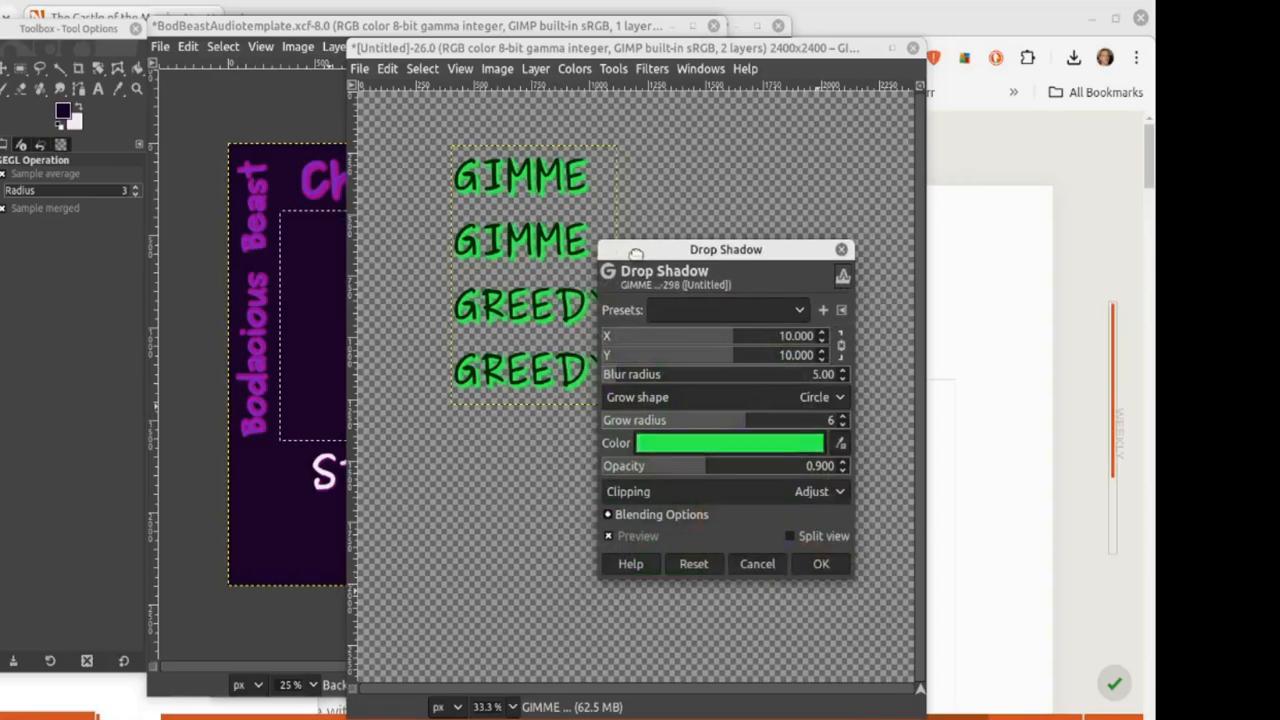
{"action": "left_click_drag", "start_coordinate": [630, 245], "coordinate": [566, 205]}
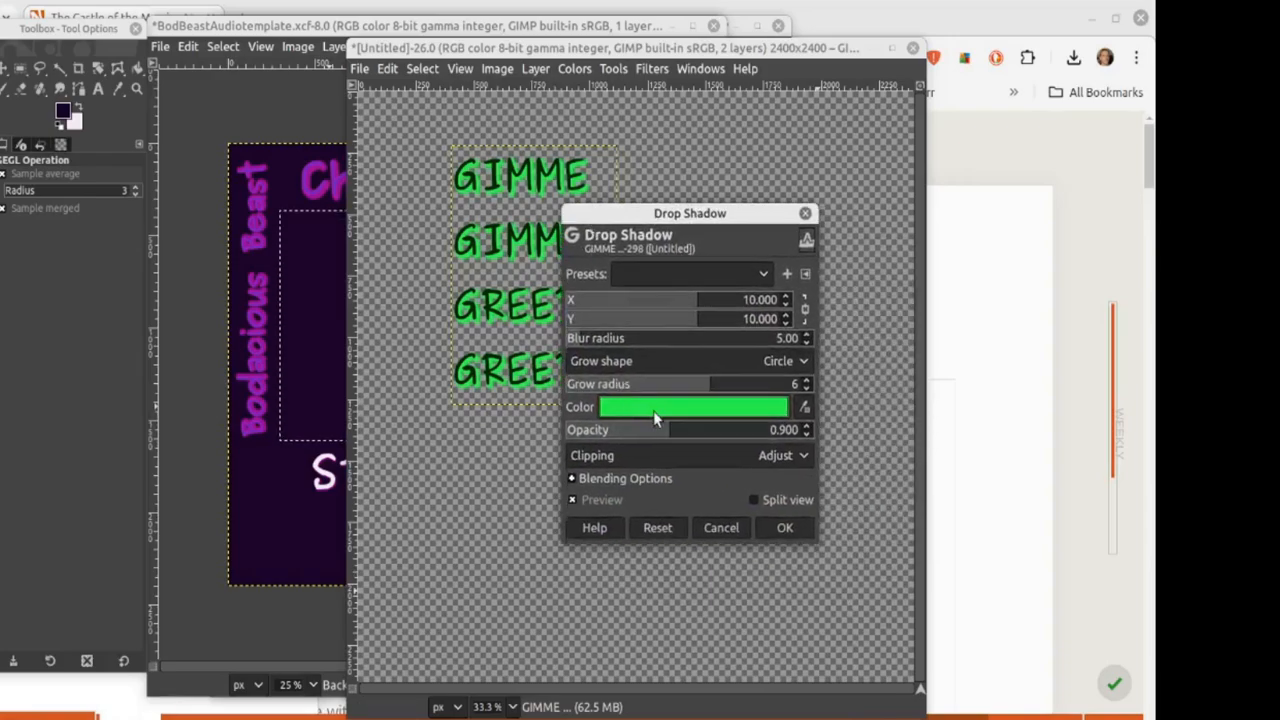
{"action": "left_click", "coordinate": [655, 418]}
{"action": "left_click", "coordinate": [590, 367]}
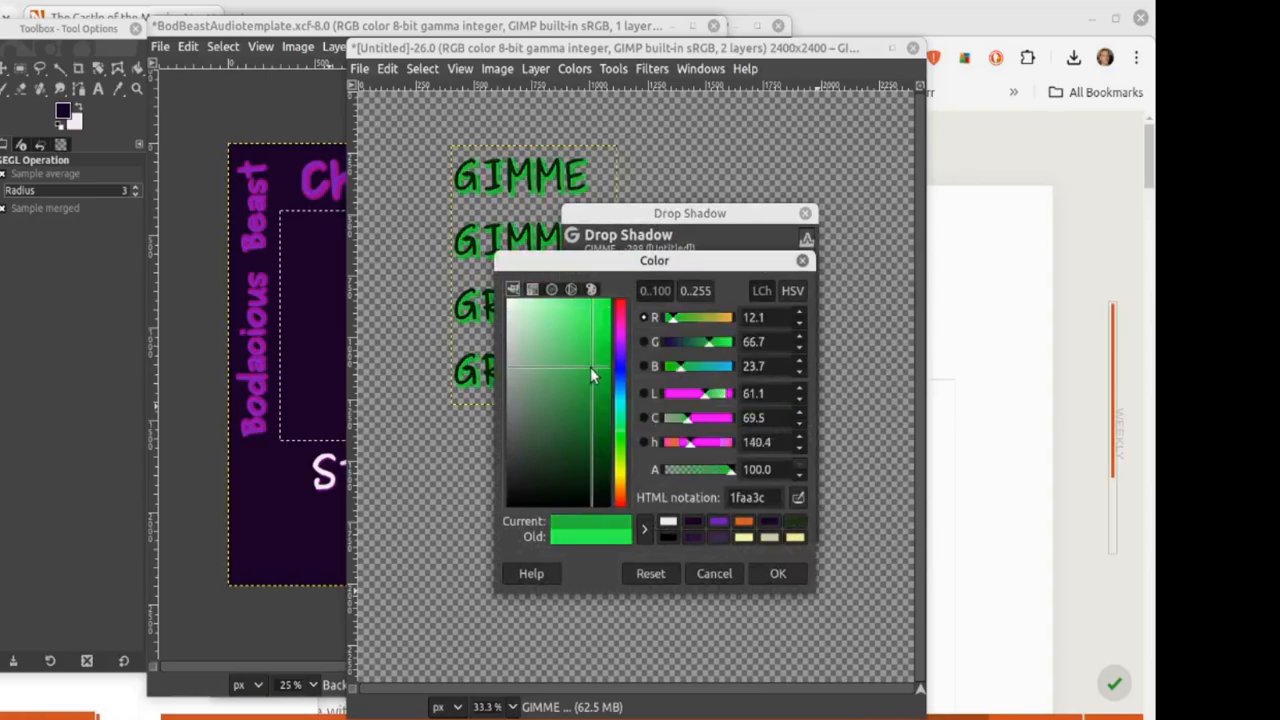
{"action": "left_click", "coordinate": [777, 574]}
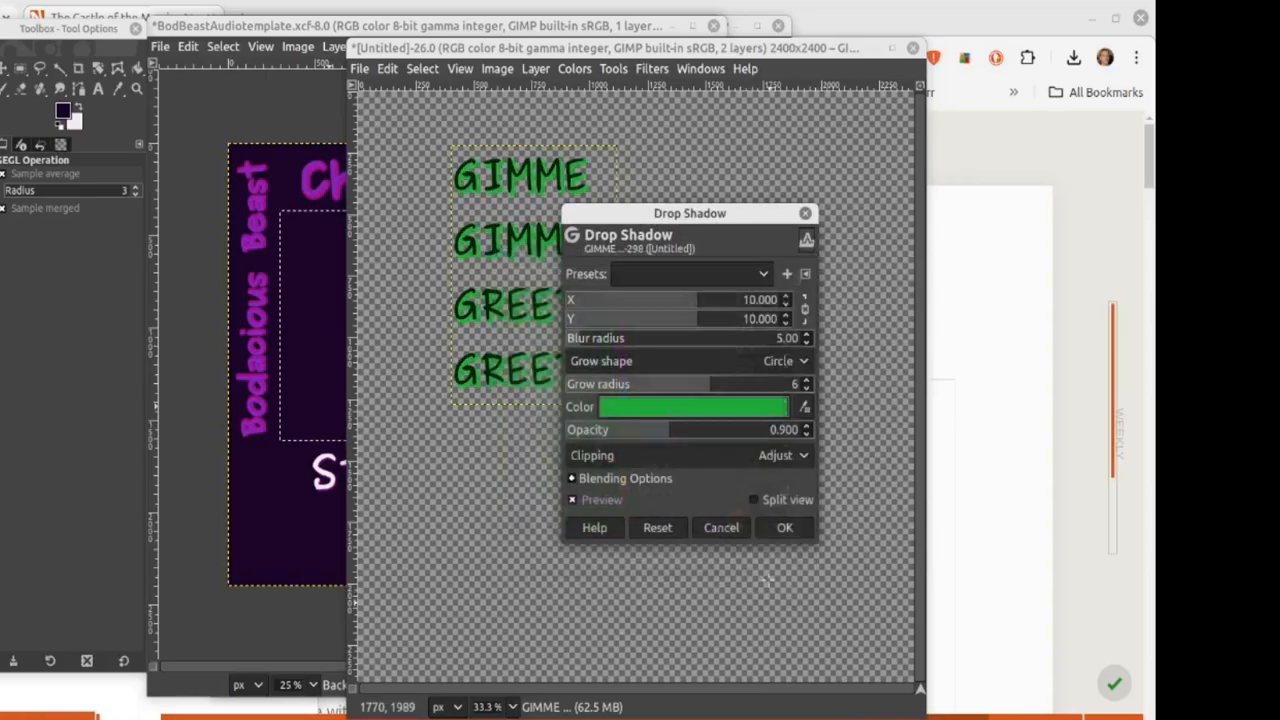
{"action": "left_click", "coordinate": [781, 528]}
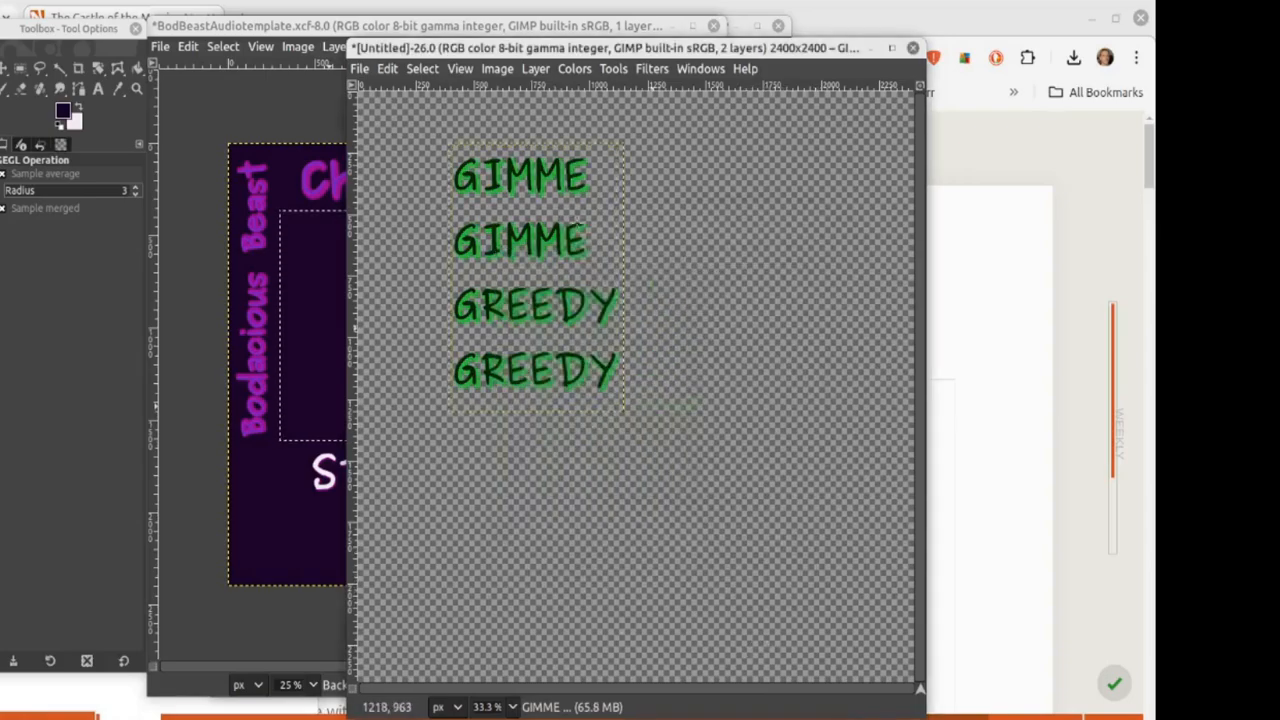
Step: Merge the visible text and shadow layers into one layer
{"action": "left_click", "coordinate": [536, 69]}
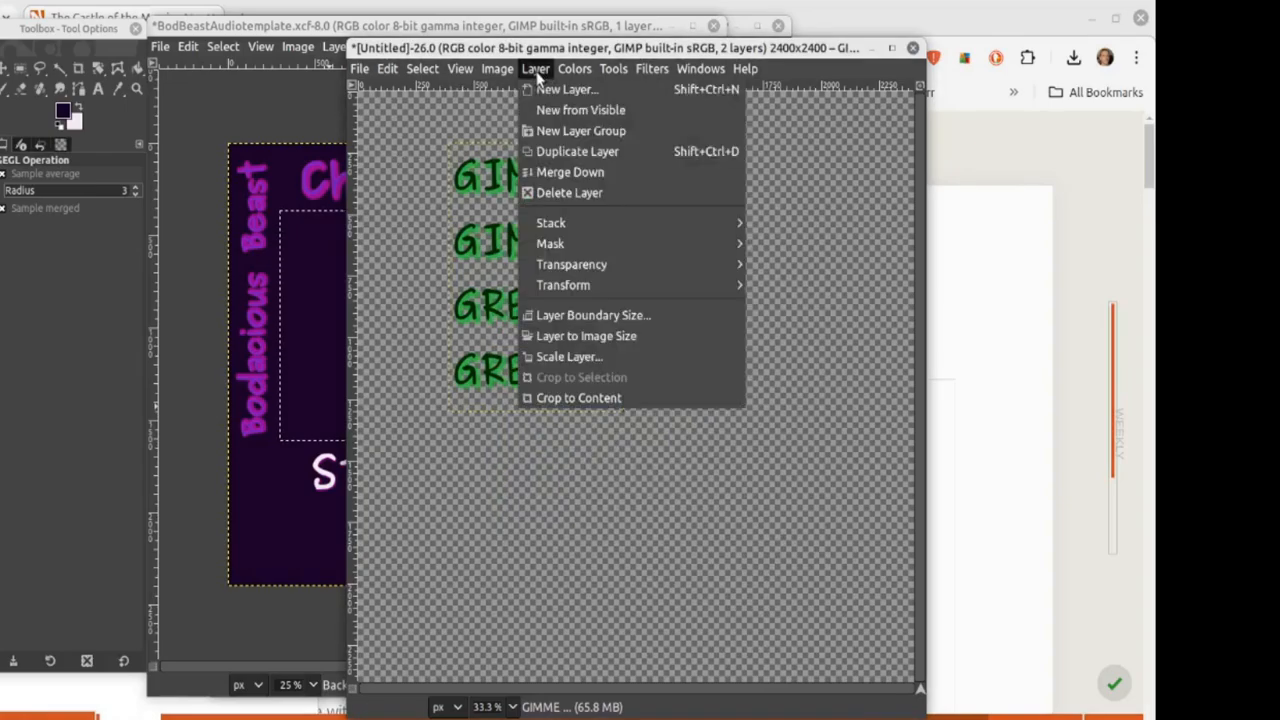
{"action": "mouse_move", "coordinate": [497, 70]}
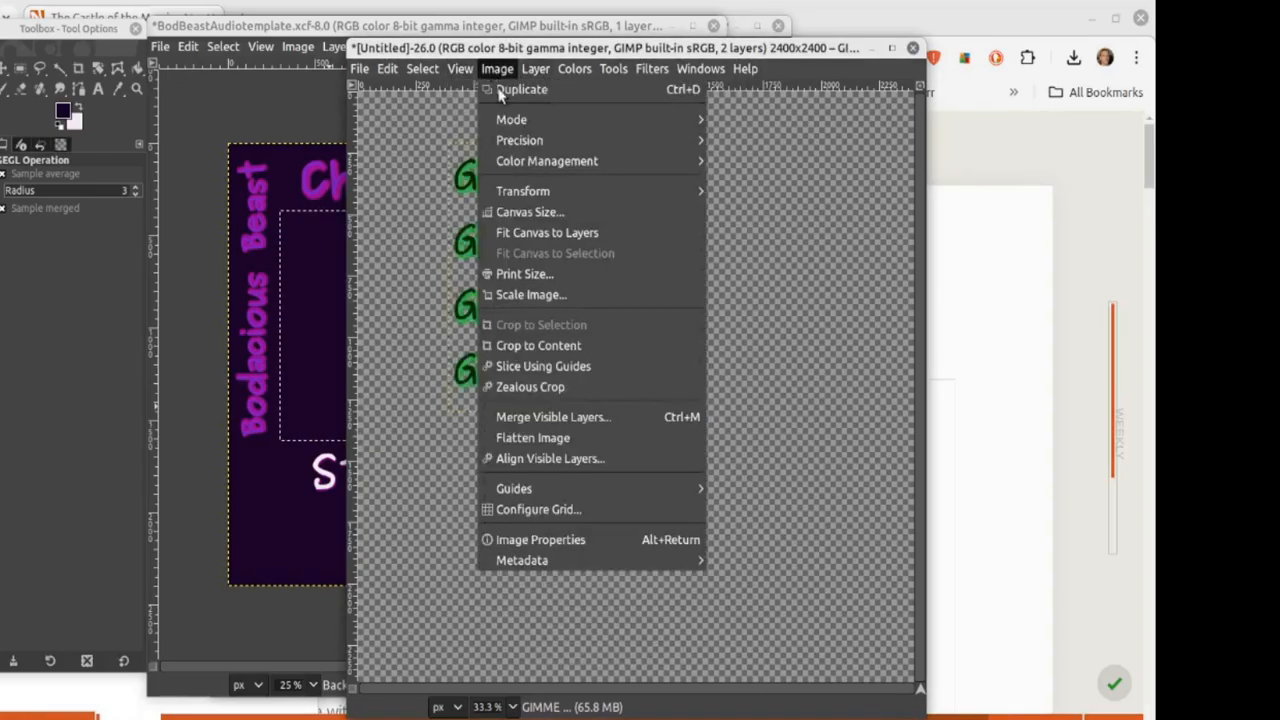
{"action": "left_click", "coordinate": [559, 420]}
{"action": "left_click", "coordinate": [699, 493]}
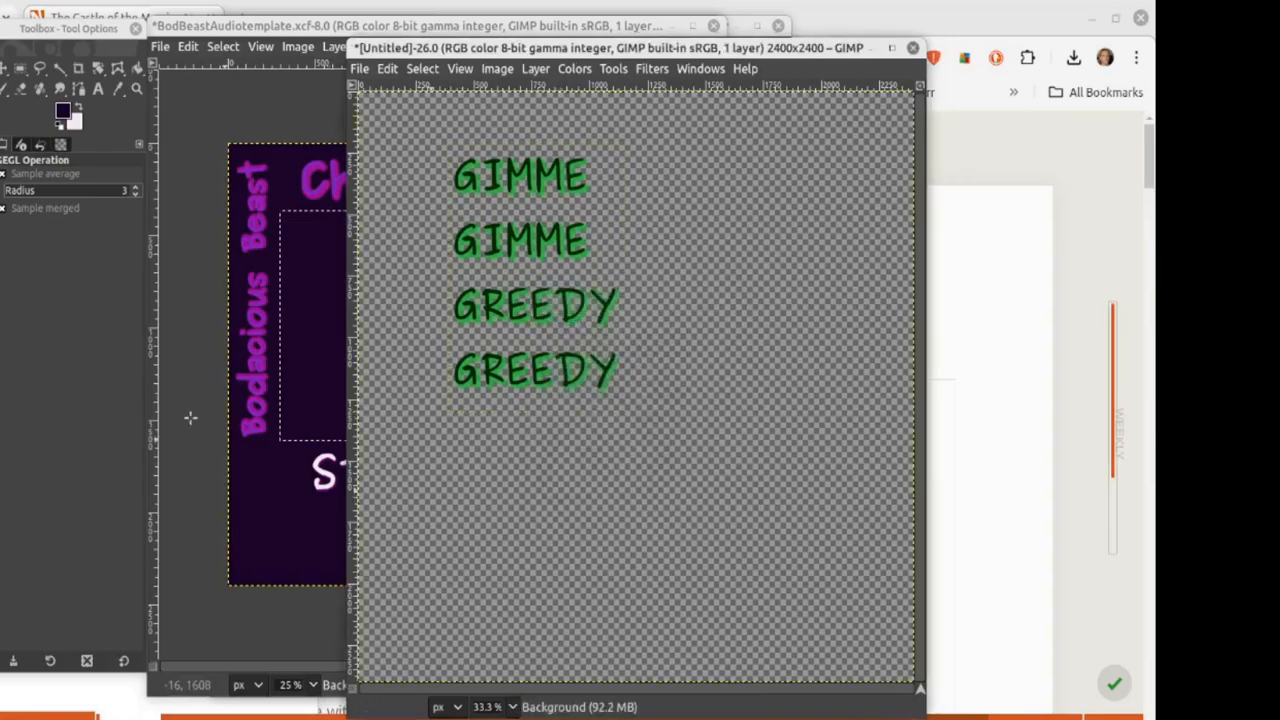
Step: Copy the GIMME GREEDY text block and paste it onto the BodBeastAudiotemplate cover
{"action": "left_click", "coordinate": [19, 68]}
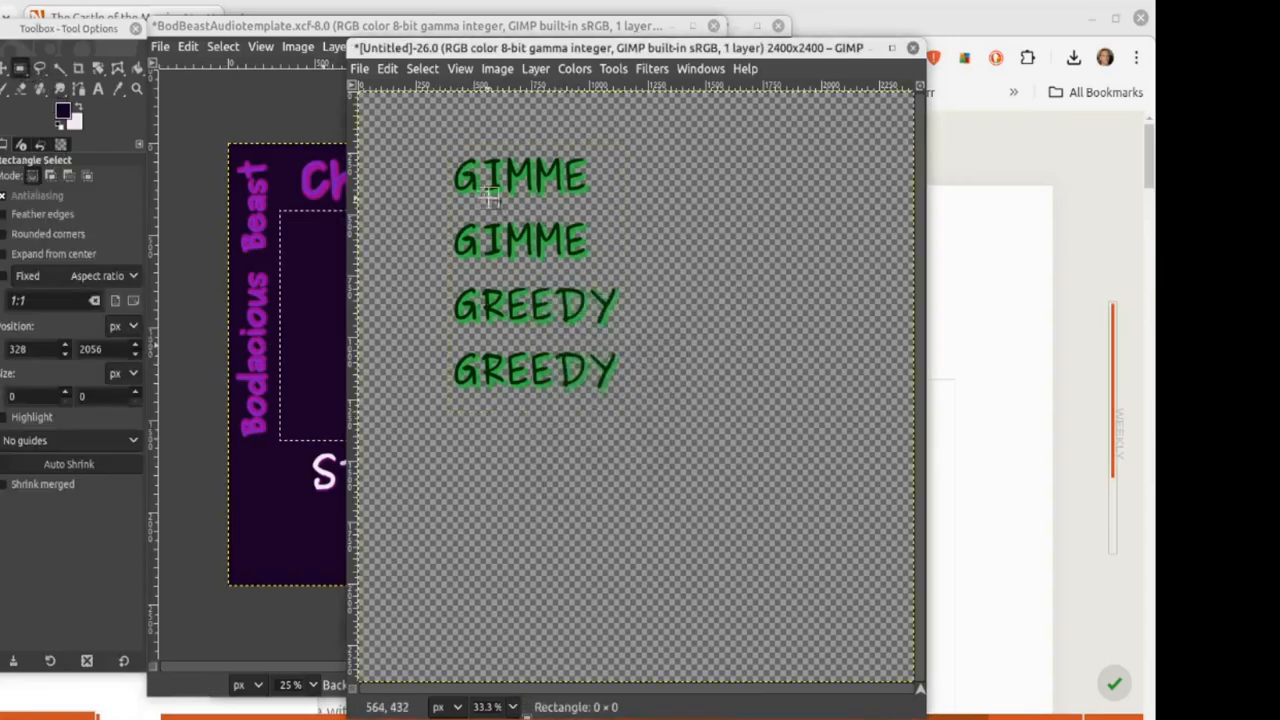
{"action": "left_click_drag", "start_coordinate": [418, 135], "coordinate": [692, 452]}
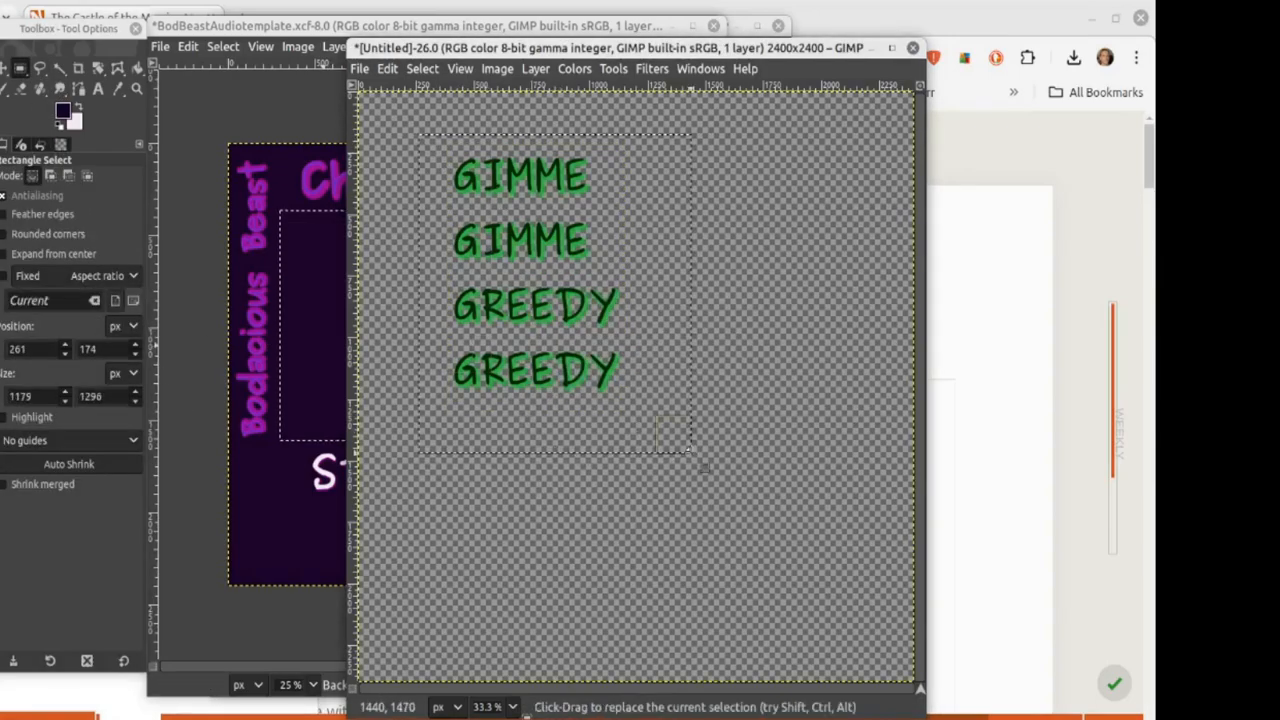
{"action": "key", "text": "ctrl+c"}
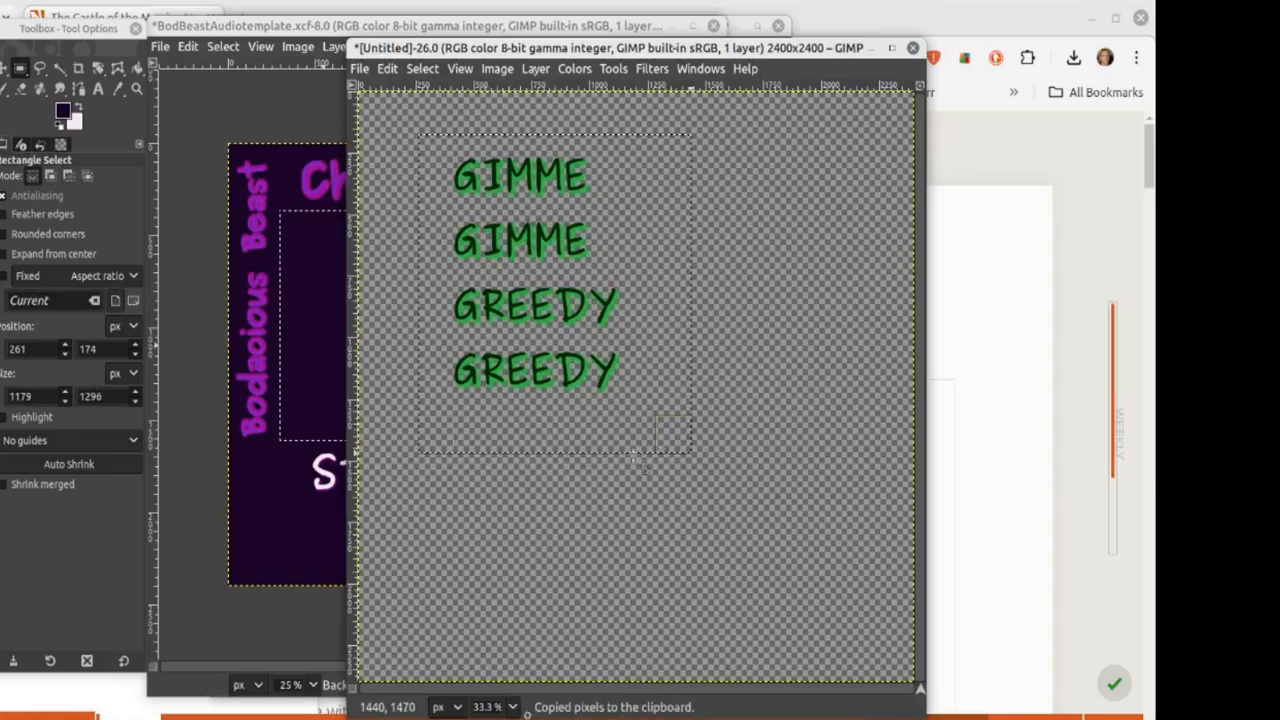
{"action": "left_click", "coordinate": [305, 403]}
{"action": "key", "text": "ctrl+v"}
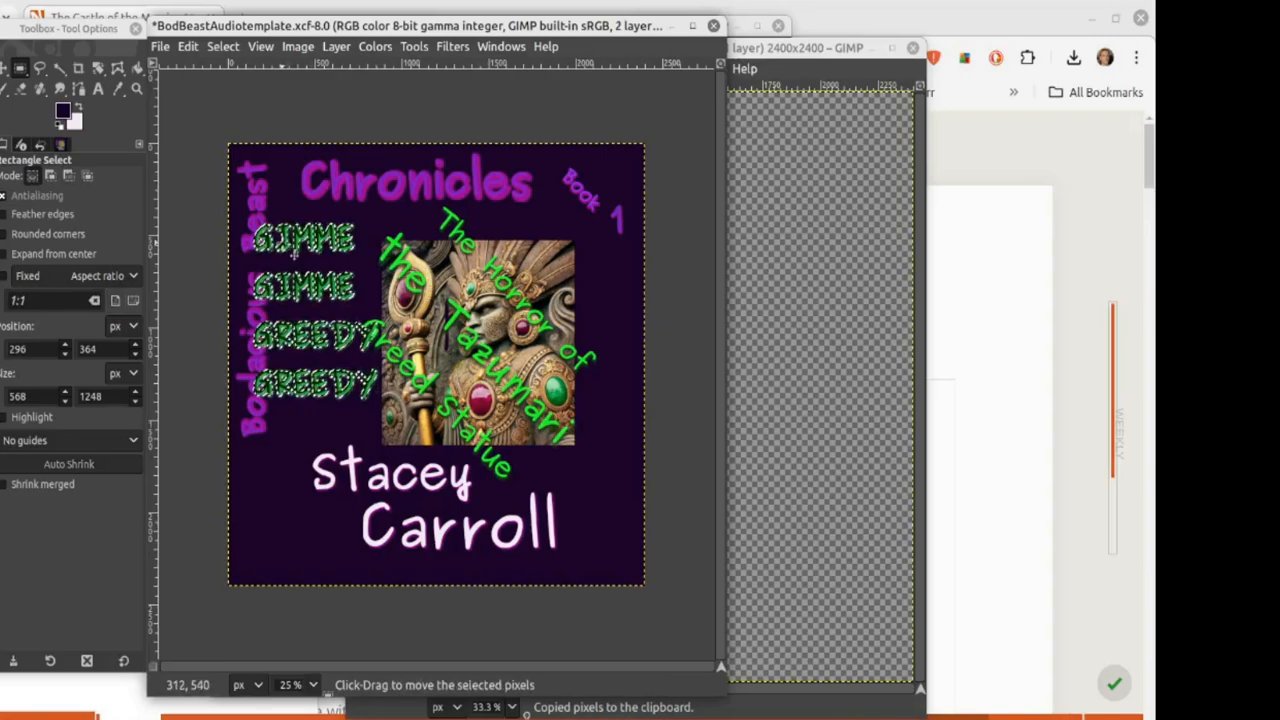
Step: Scale the pasted GIMME GREEDY text down to 1125 px wide
{"action": "left_click_drag", "start_coordinate": [295, 256], "coordinate": [314, 278]}
{"action": "left_click", "coordinate": [334, 47]}
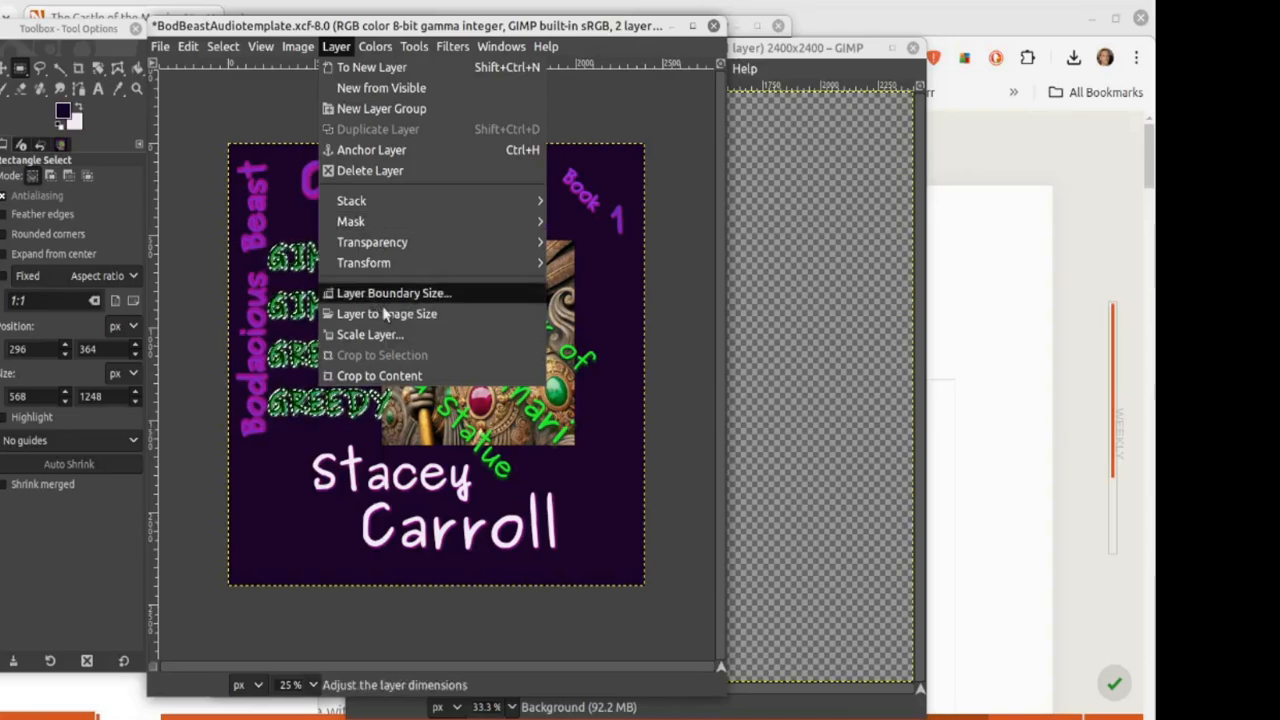
{"action": "left_click", "coordinate": [384, 335]}
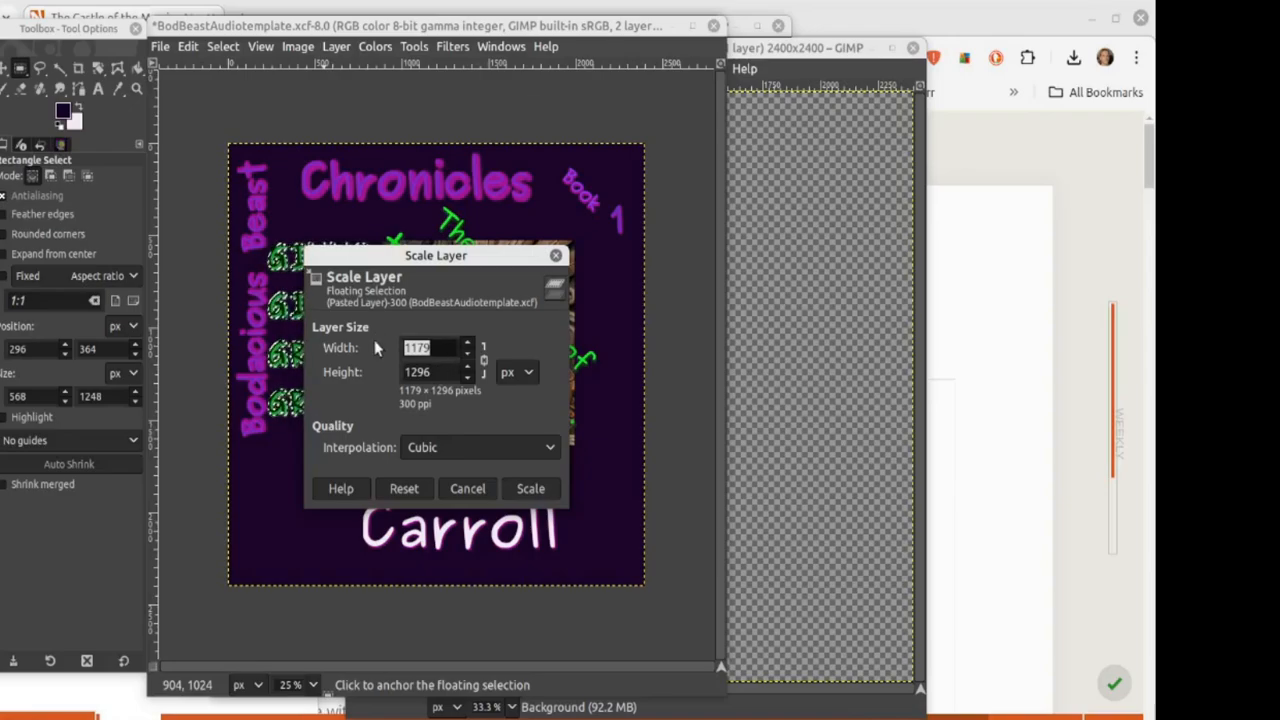
{"action": "type", "text": "1125"}
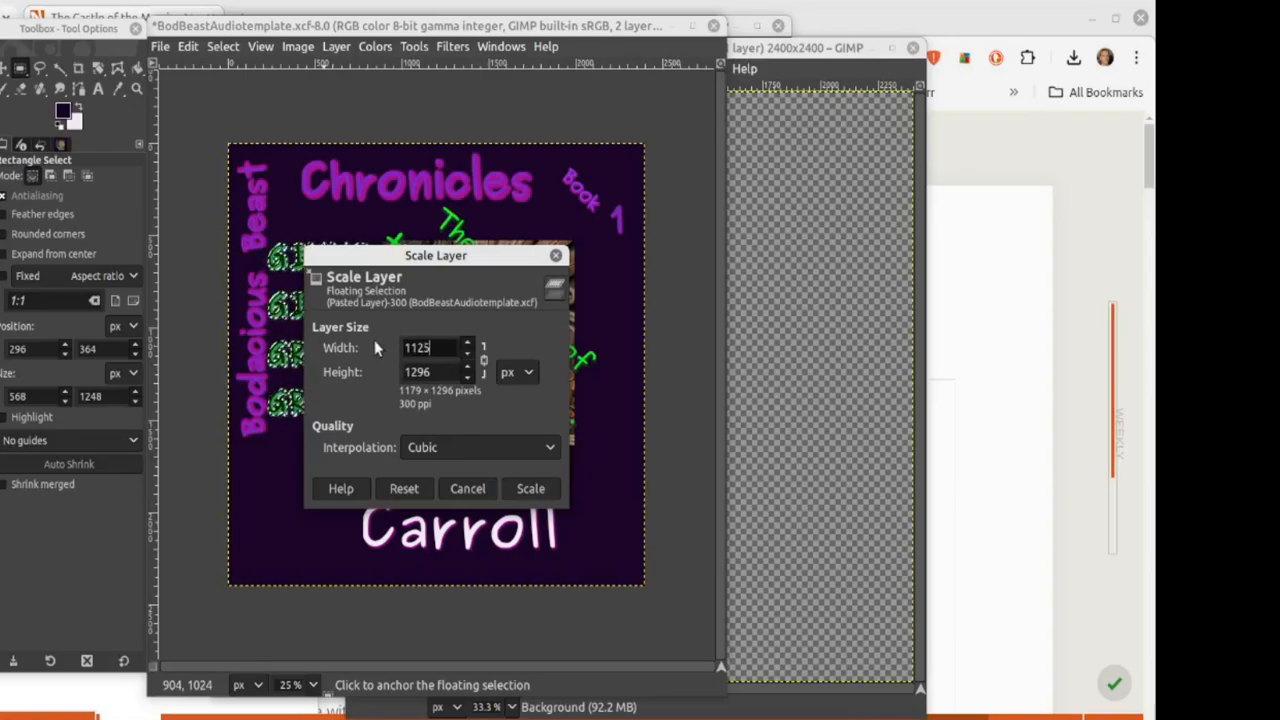
{"action": "key", "text": "Tab"}
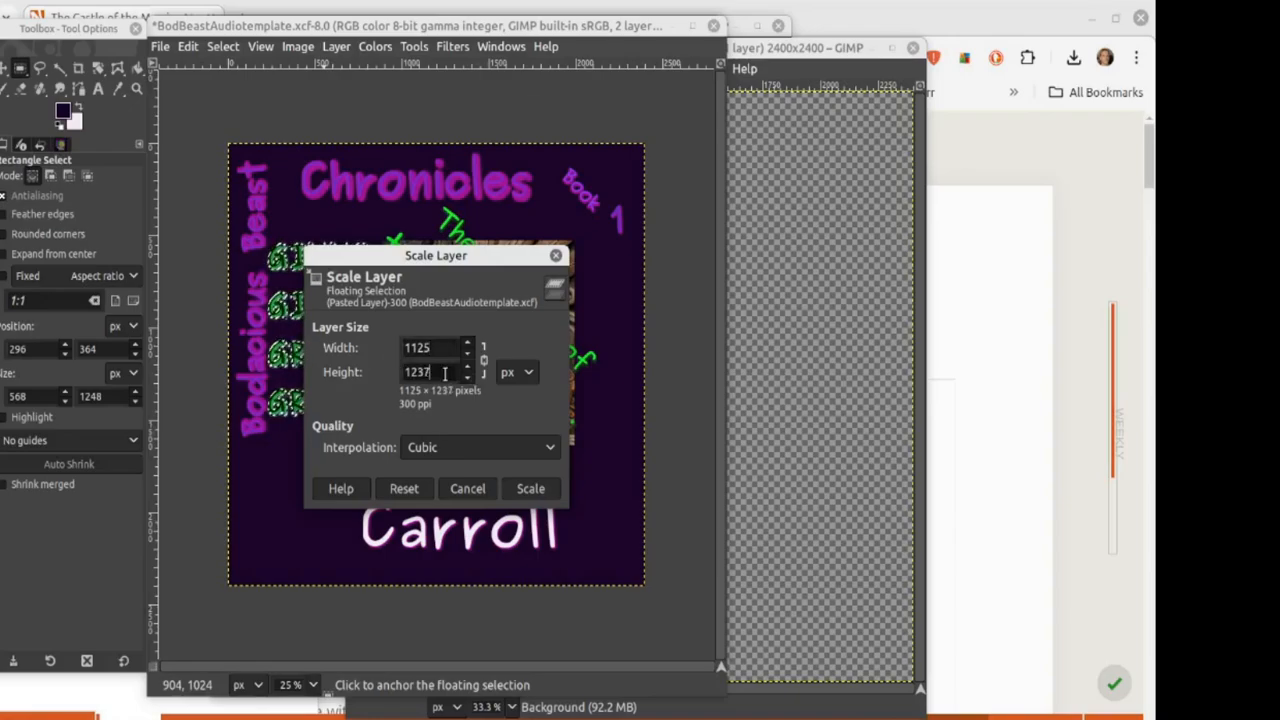
{"action": "left_click", "coordinate": [521, 496]}
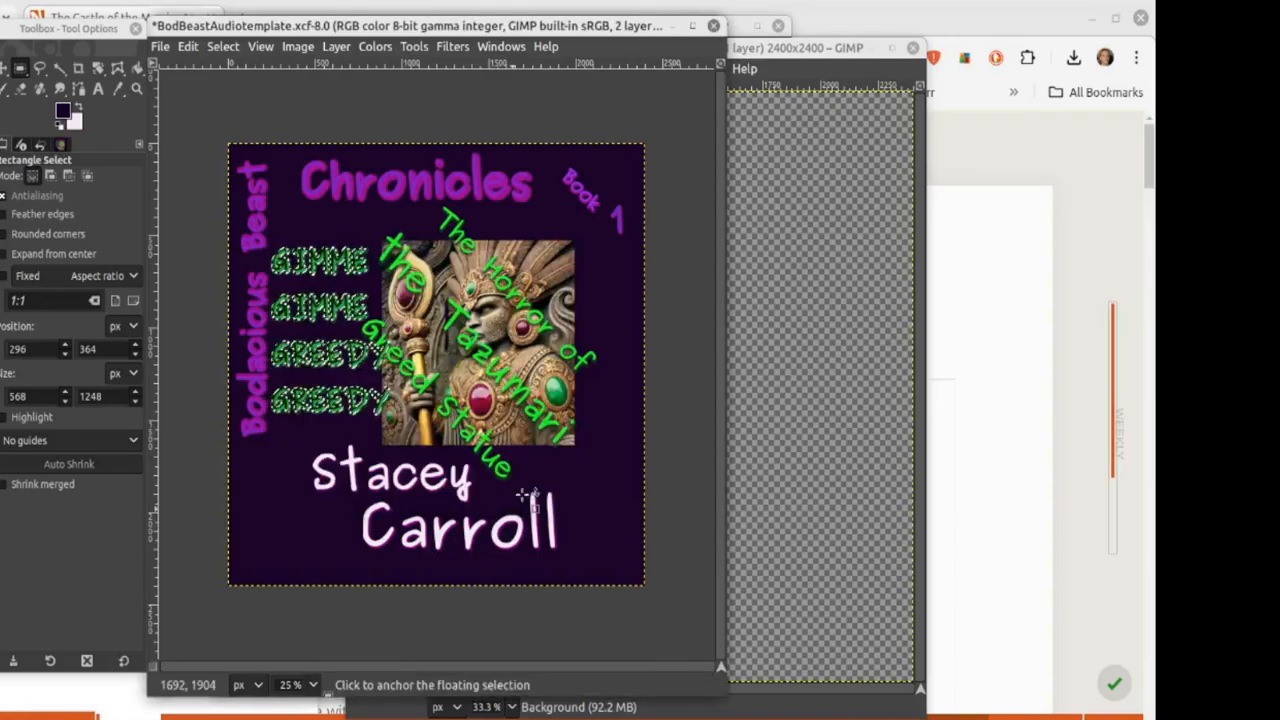
{"action": "left_click_drag", "start_coordinate": [311, 279], "coordinate": [308, 276]}
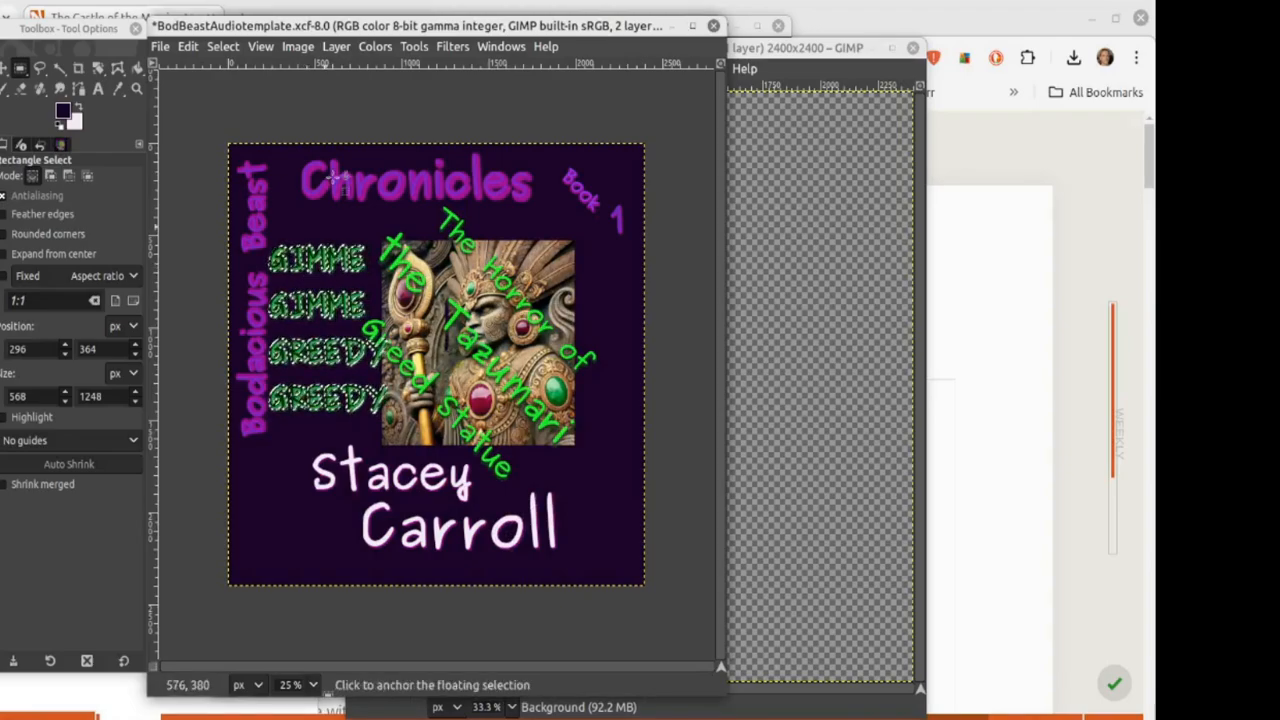
Step: Rescale the pasted text to 1100 px wide
{"action": "left_click", "coordinate": [336, 46]}
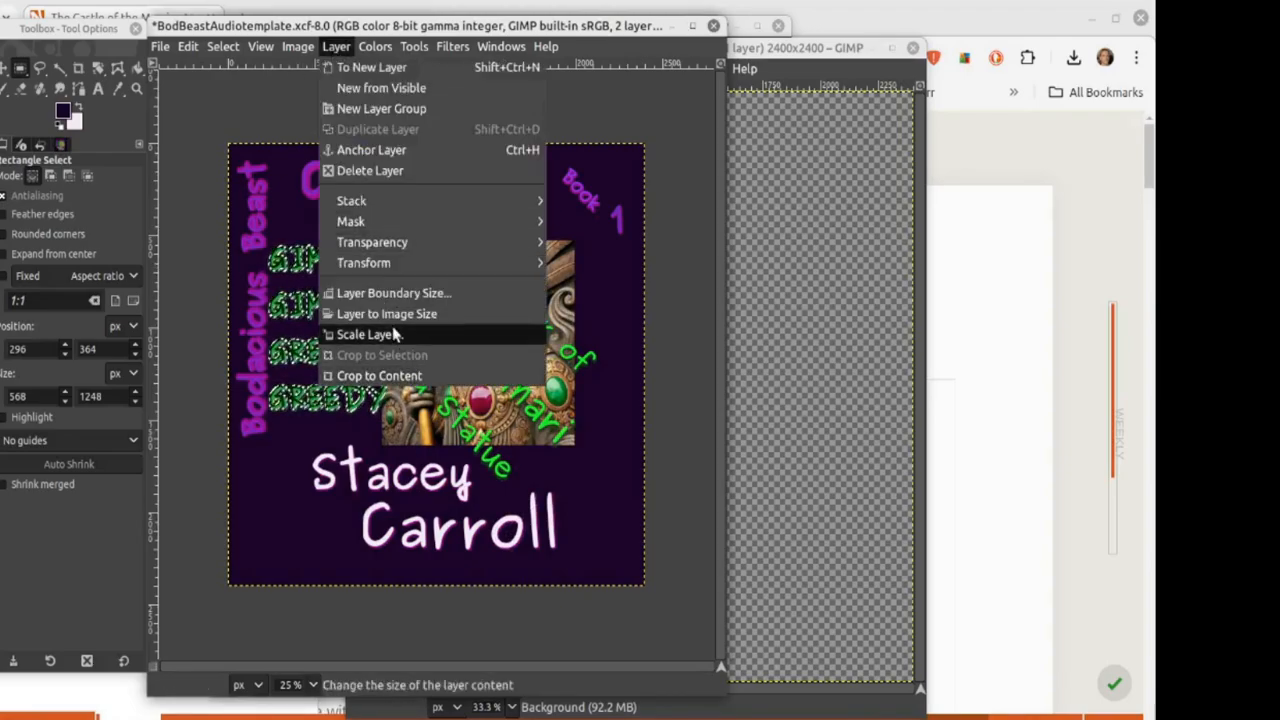
{"action": "left_click", "coordinate": [366, 331]}
{"action": "left_click", "coordinate": [441, 349]}
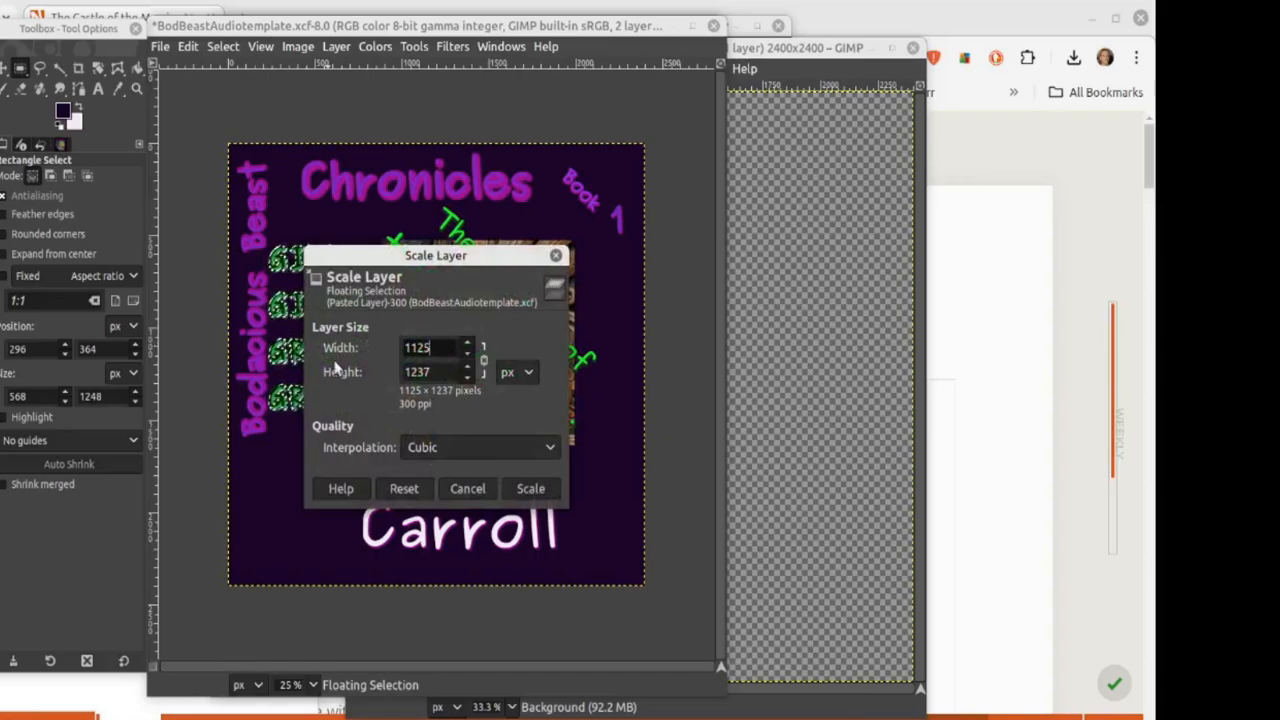
{"action": "key", "text": "BackSpace"}
{"action": "key", "text": "BackSpace"}
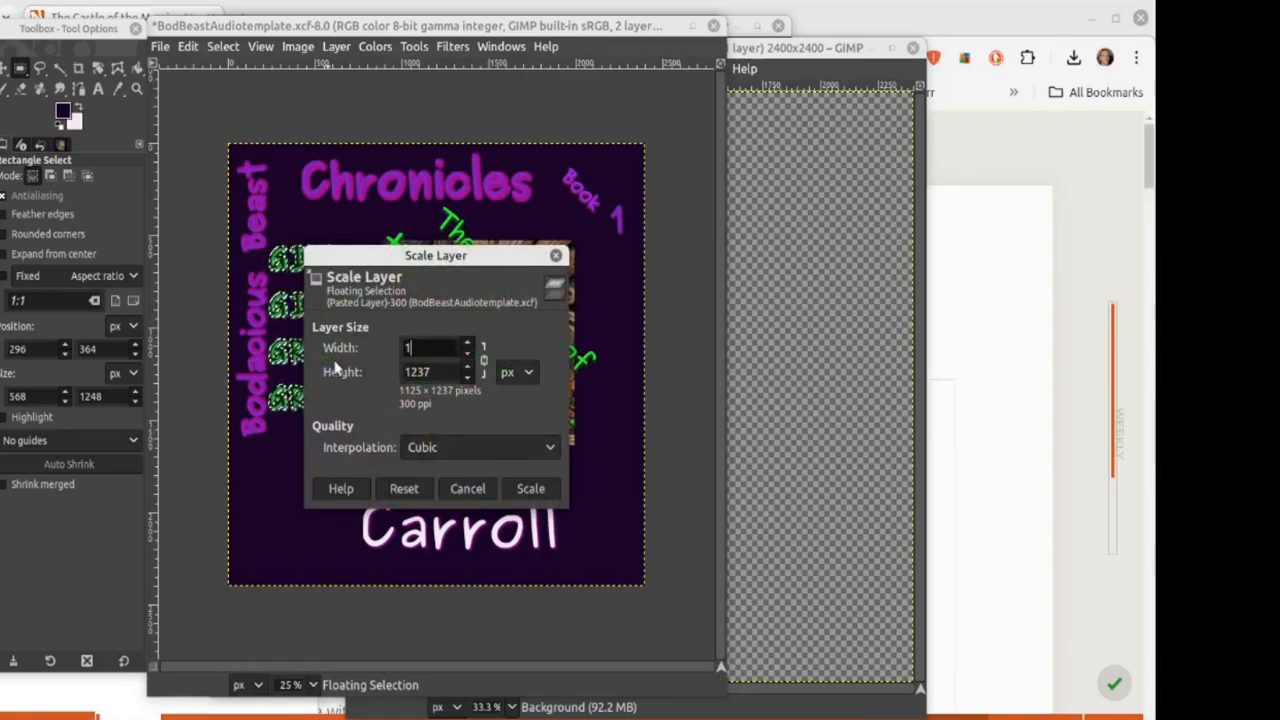
{"action": "type", "text": "00"}
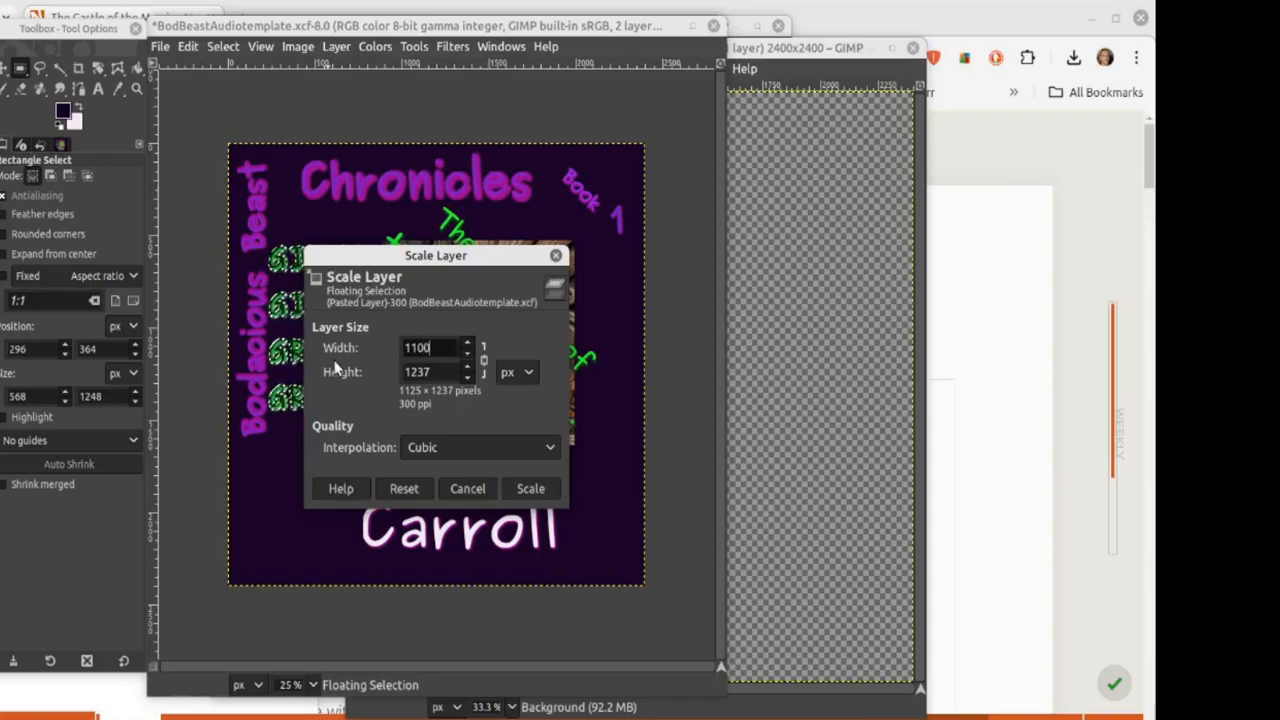
{"action": "left_click", "coordinate": [446, 374]}
{"action": "left_click", "coordinate": [527, 489]}
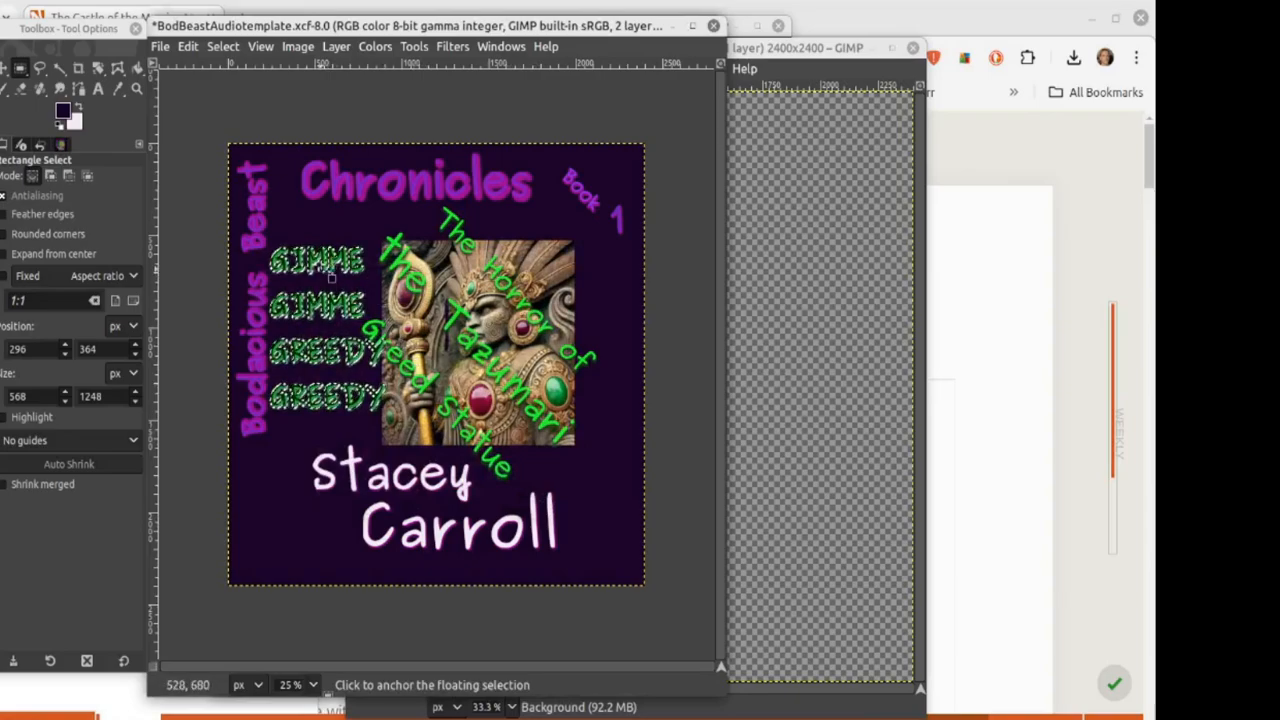
{"action": "left_click_drag", "start_coordinate": [316, 257], "coordinate": [317, 256]}
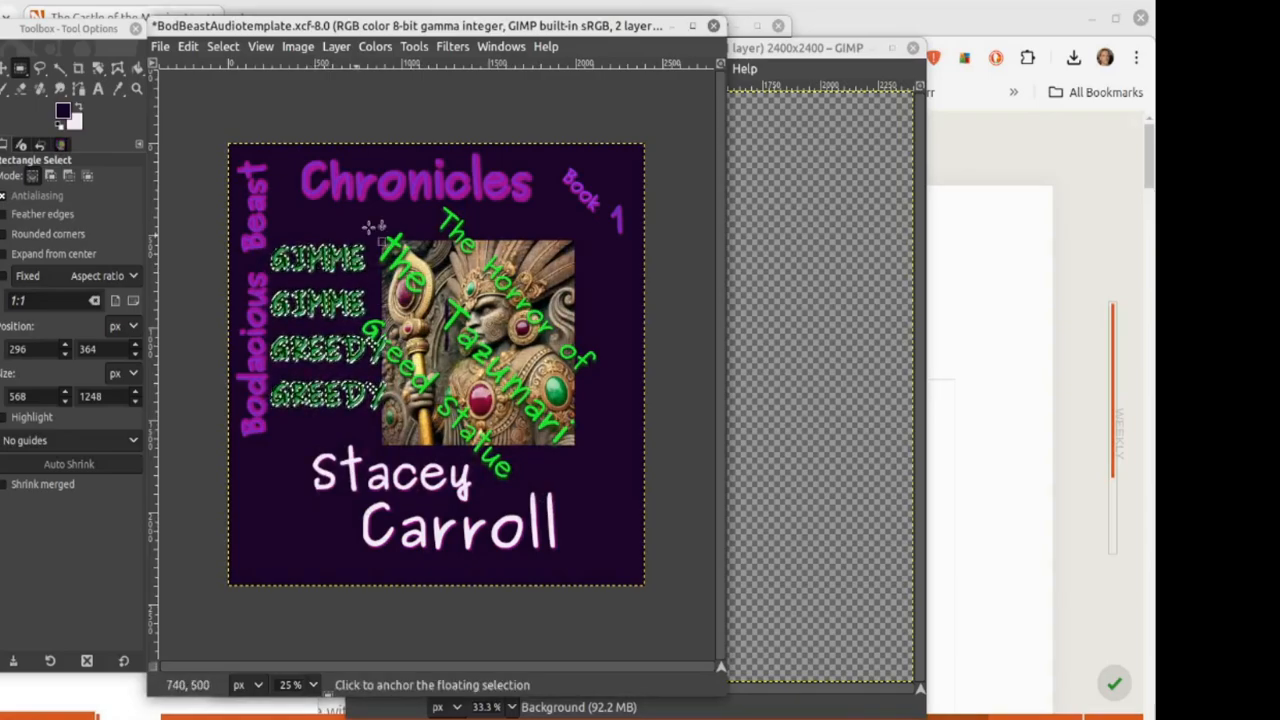
Step: Scale the text to 1000 px wide, place it left of the statue and anchor it
{"action": "left_click", "coordinate": [336, 46]}
{"action": "left_click", "coordinate": [372, 338]}
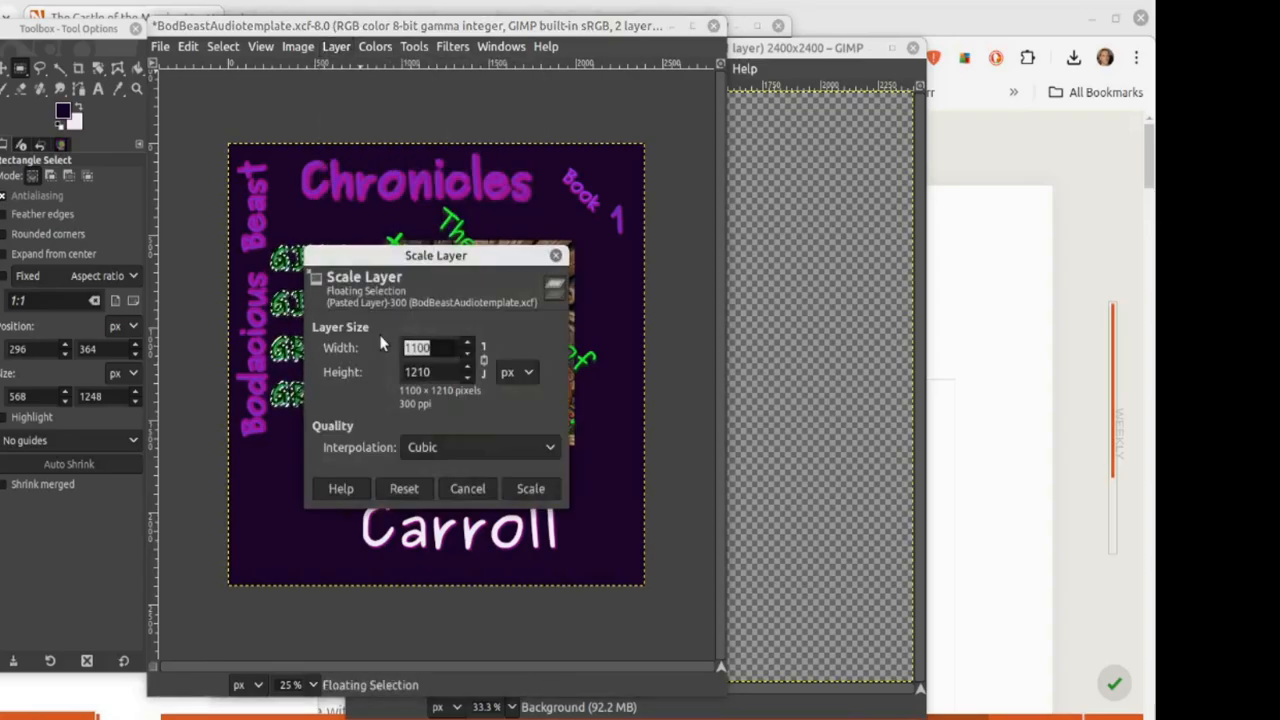
{"action": "type", "text": "1000"}
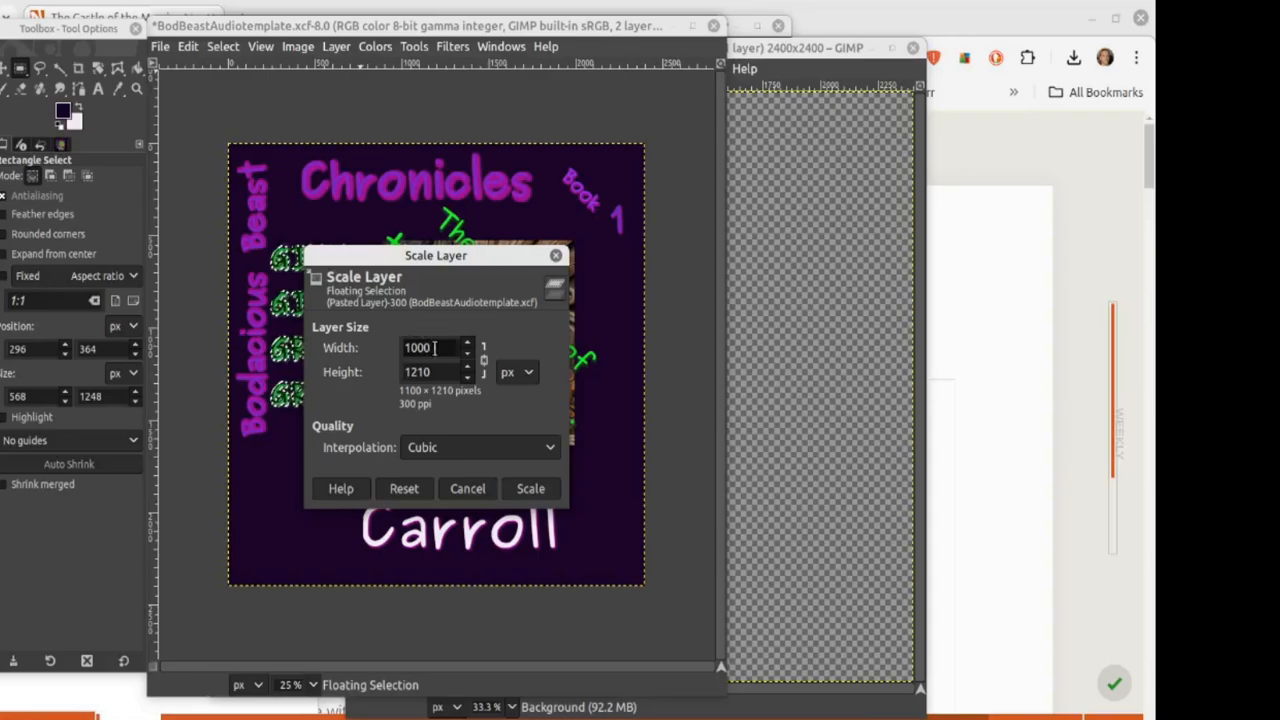
{"action": "key", "text": "Tab"}
{"action": "left_click", "coordinate": [531, 488]}
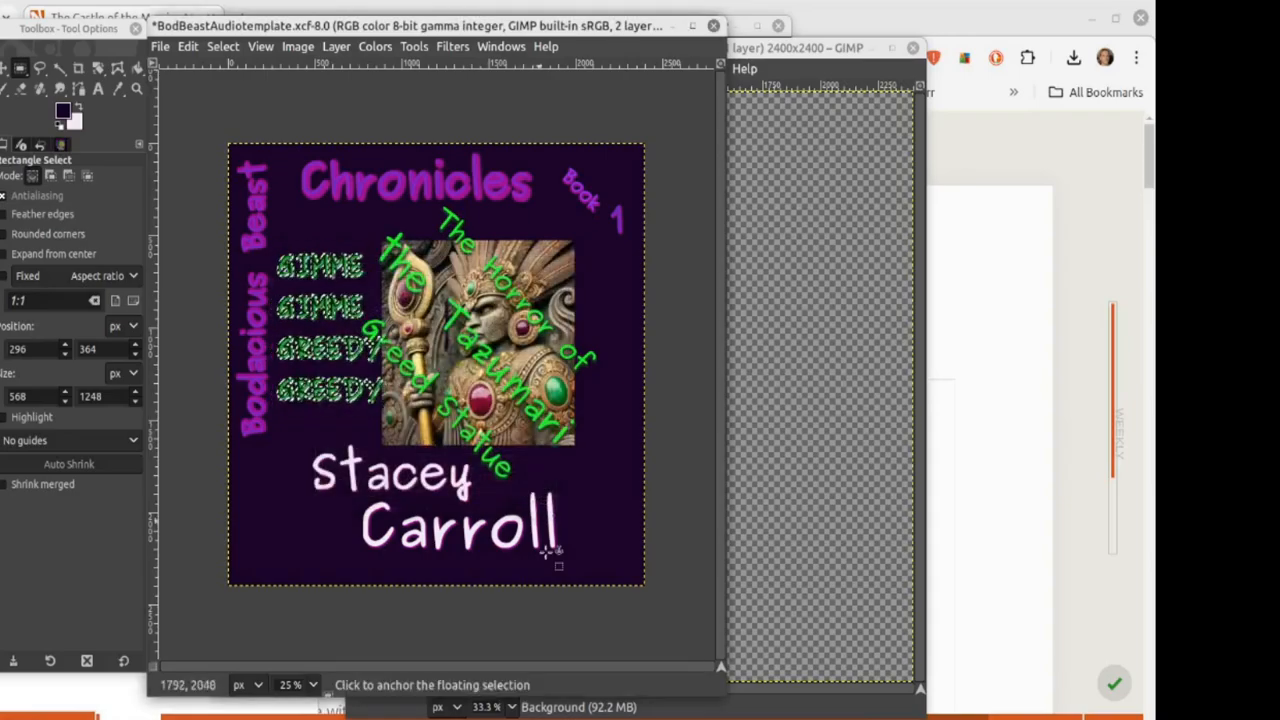
{"action": "left_click_drag", "start_coordinate": [337, 322], "coordinate": [332, 335]}
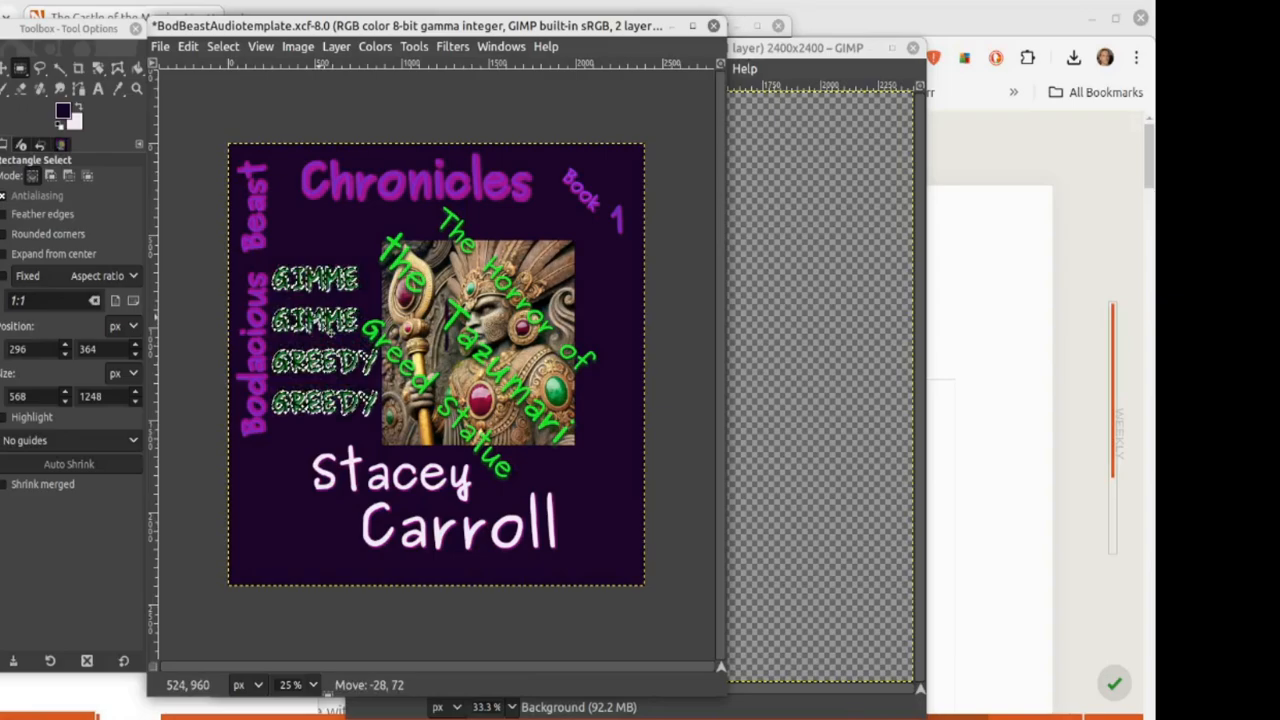
{"action": "left_click", "coordinate": [306, 207]}
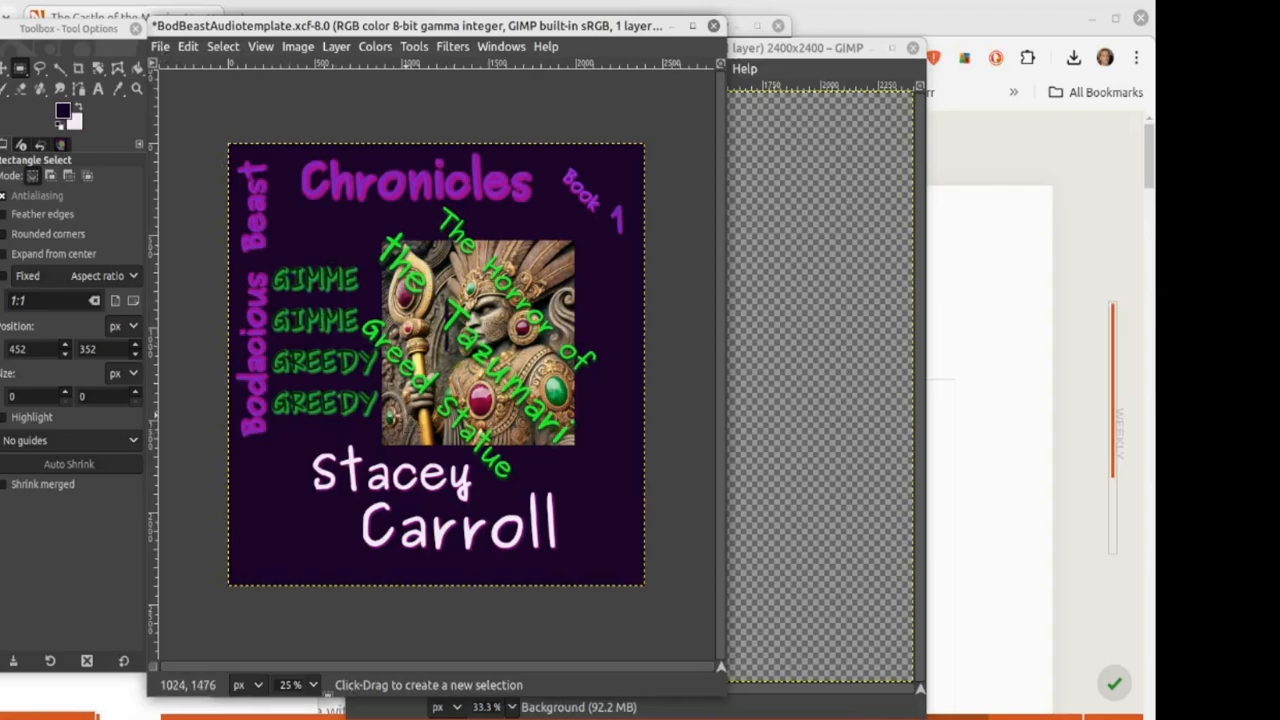
Step: Check the File menu's save and export options for the cover without choosing one
{"action": "left_click", "coordinate": [159, 47]}
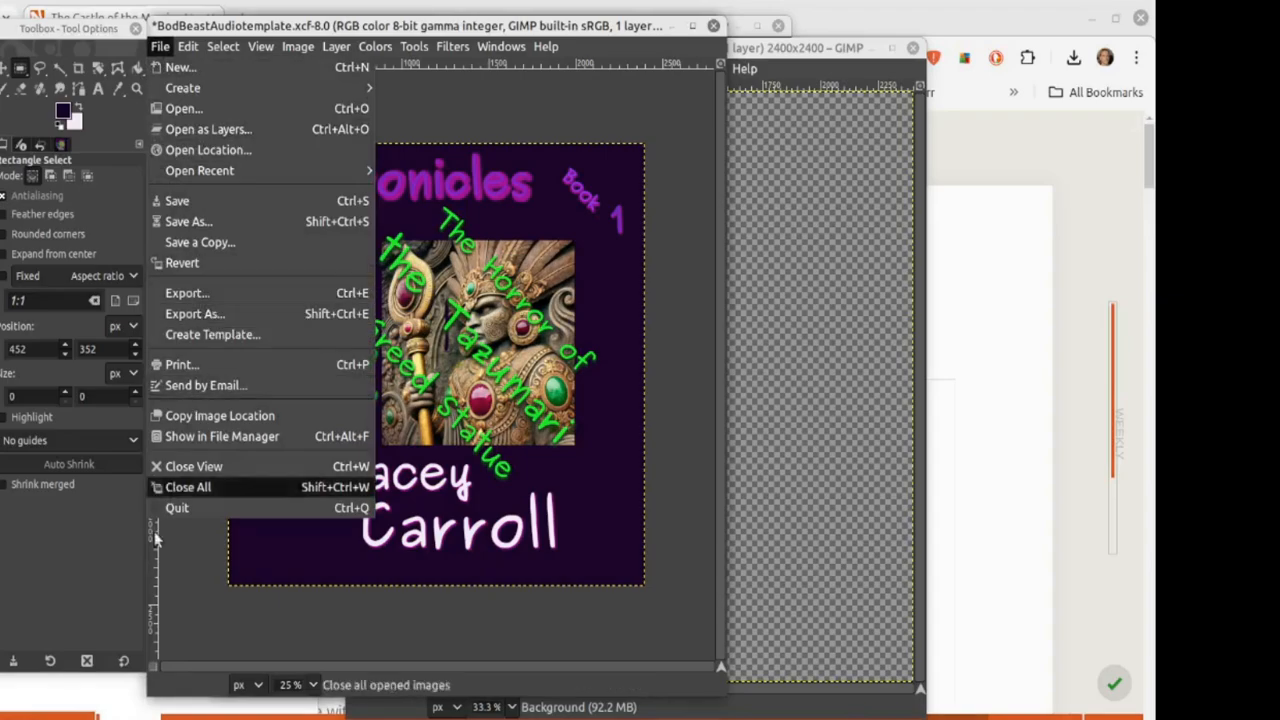
{"action": "left_click", "coordinate": [312, 624]}
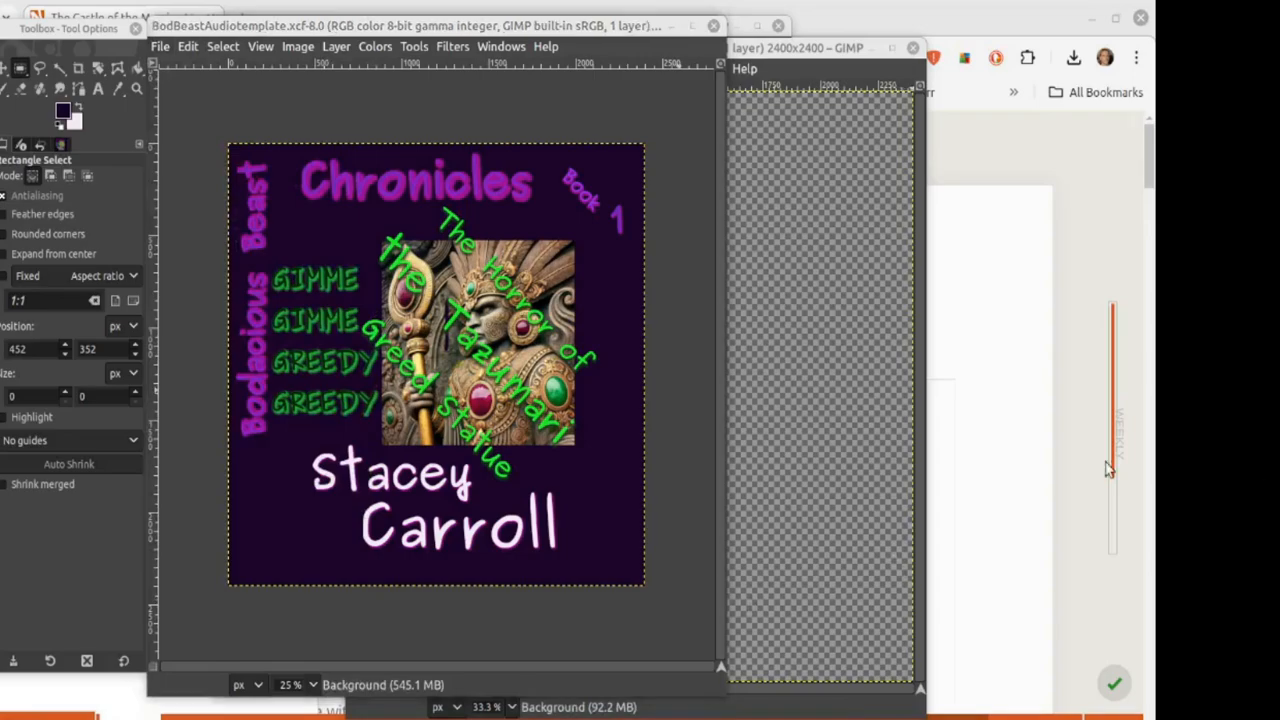
{"action": "left_click", "coordinate": [160, 47]}
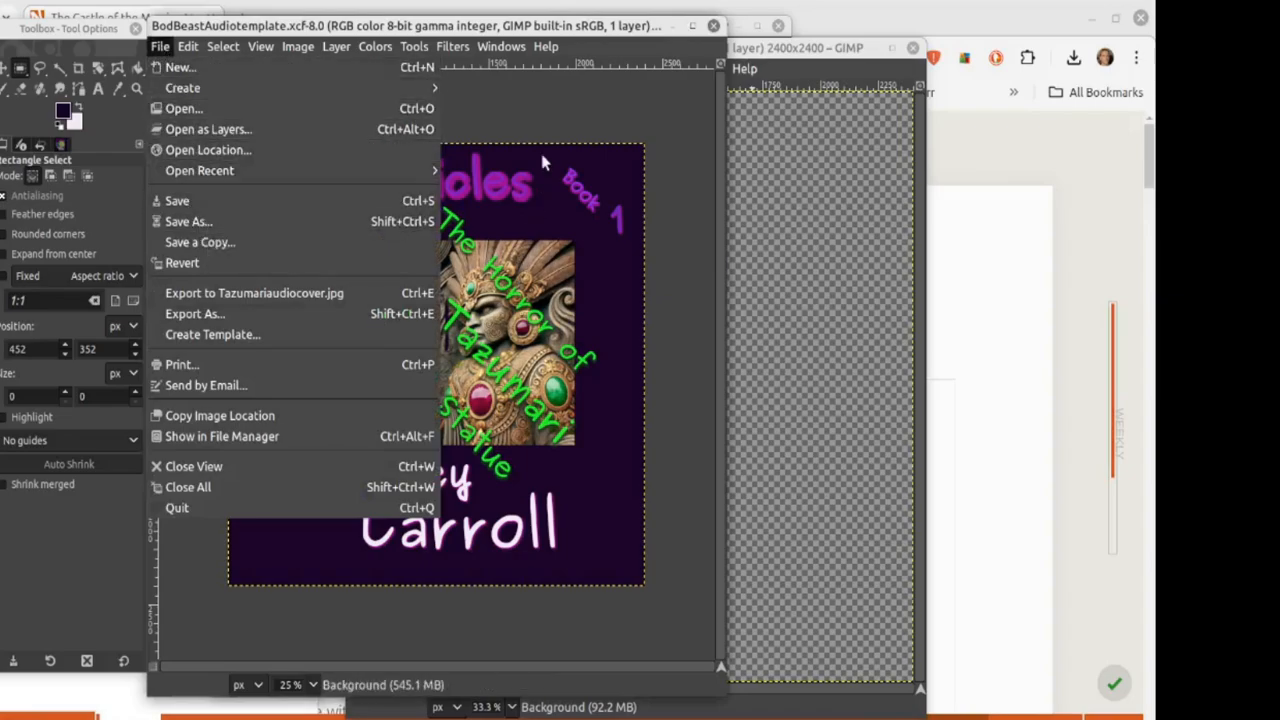
{"action": "left_click", "coordinate": [519, 112]}
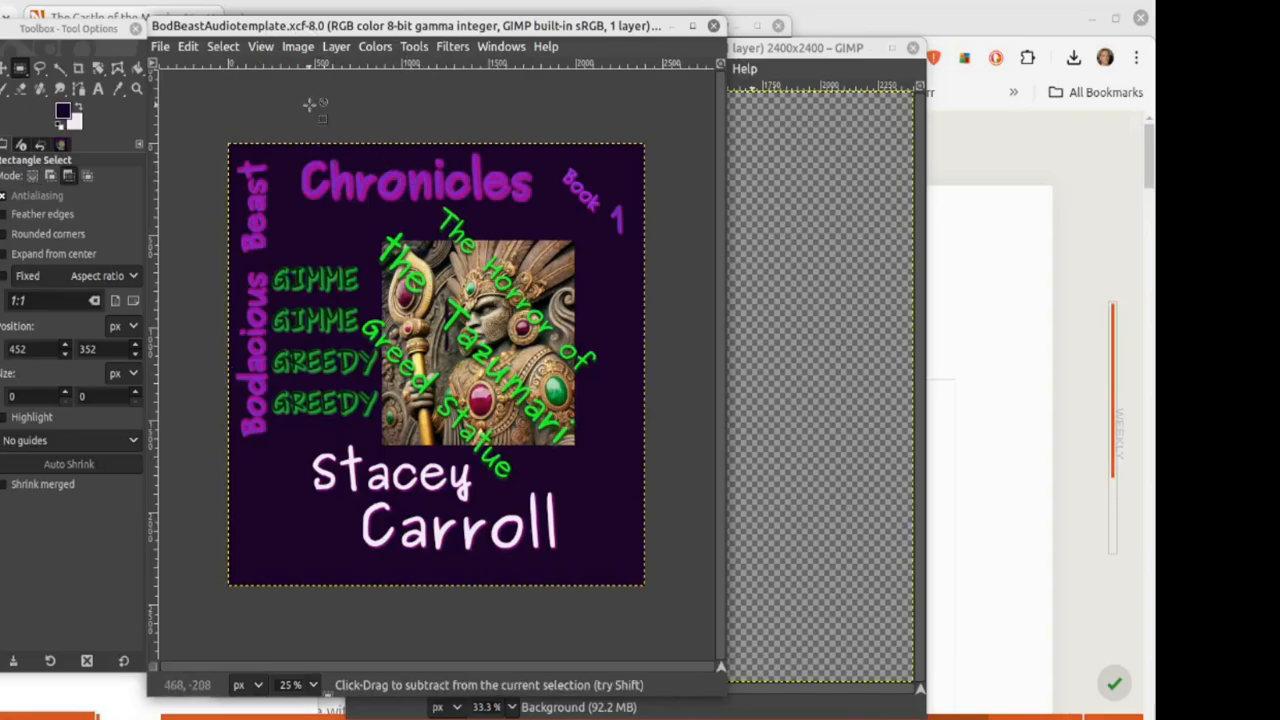
Step: Undo the GIMME GREEDY text and statue artwork, then fill the left white strip dark
{"action": "key", "text": "Delete"}
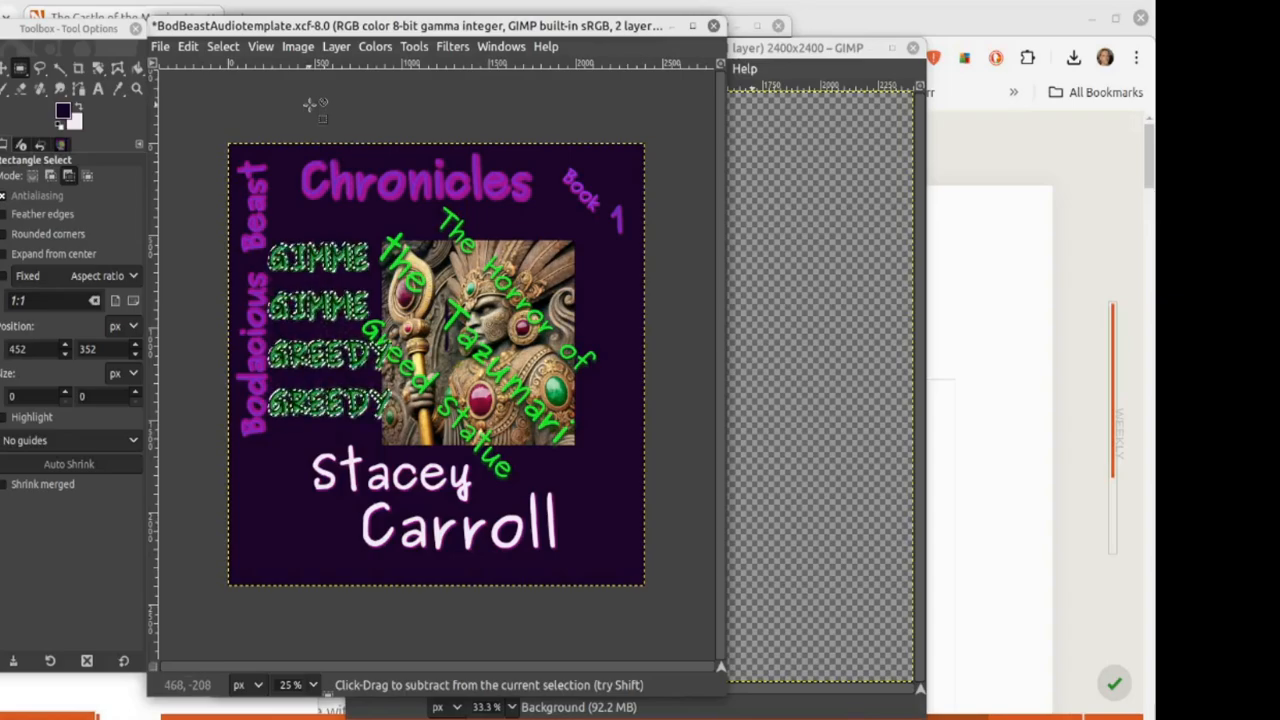
{"action": "key", "text": "ctrl+z"}
{"action": "key", "text": "ctrl+z"}
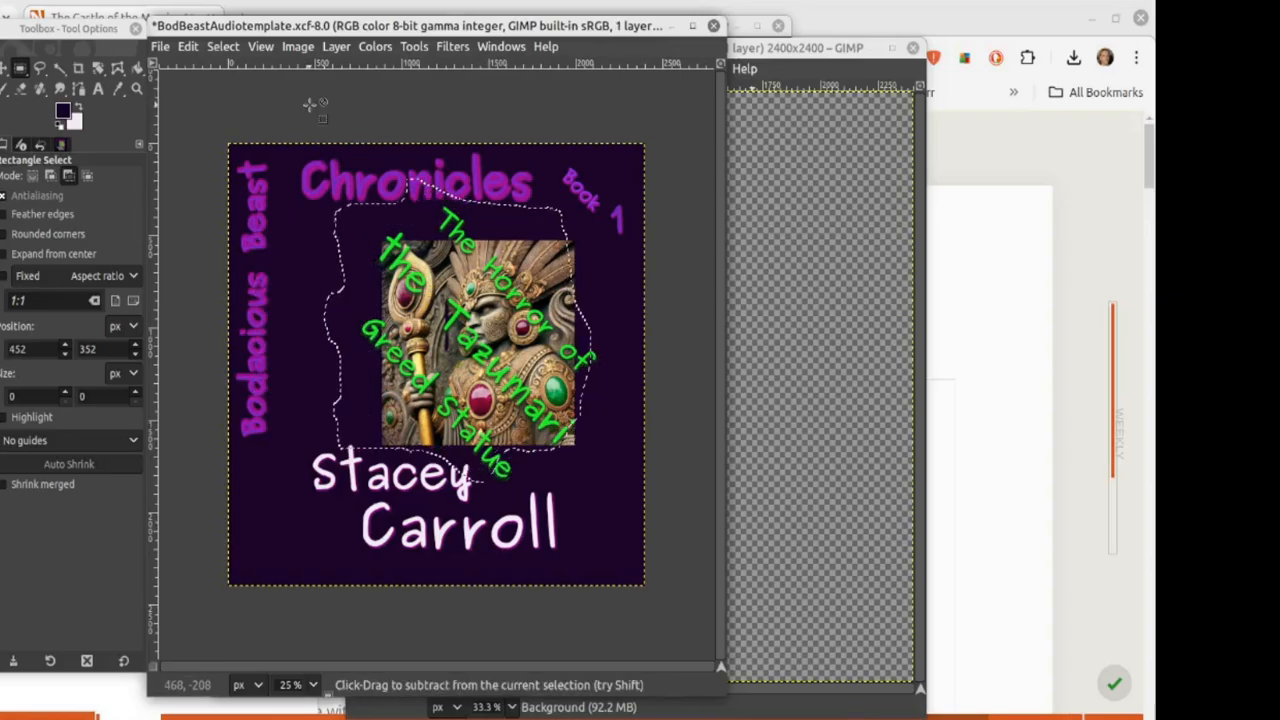
{"action": "key", "text": "ctrl+z"}
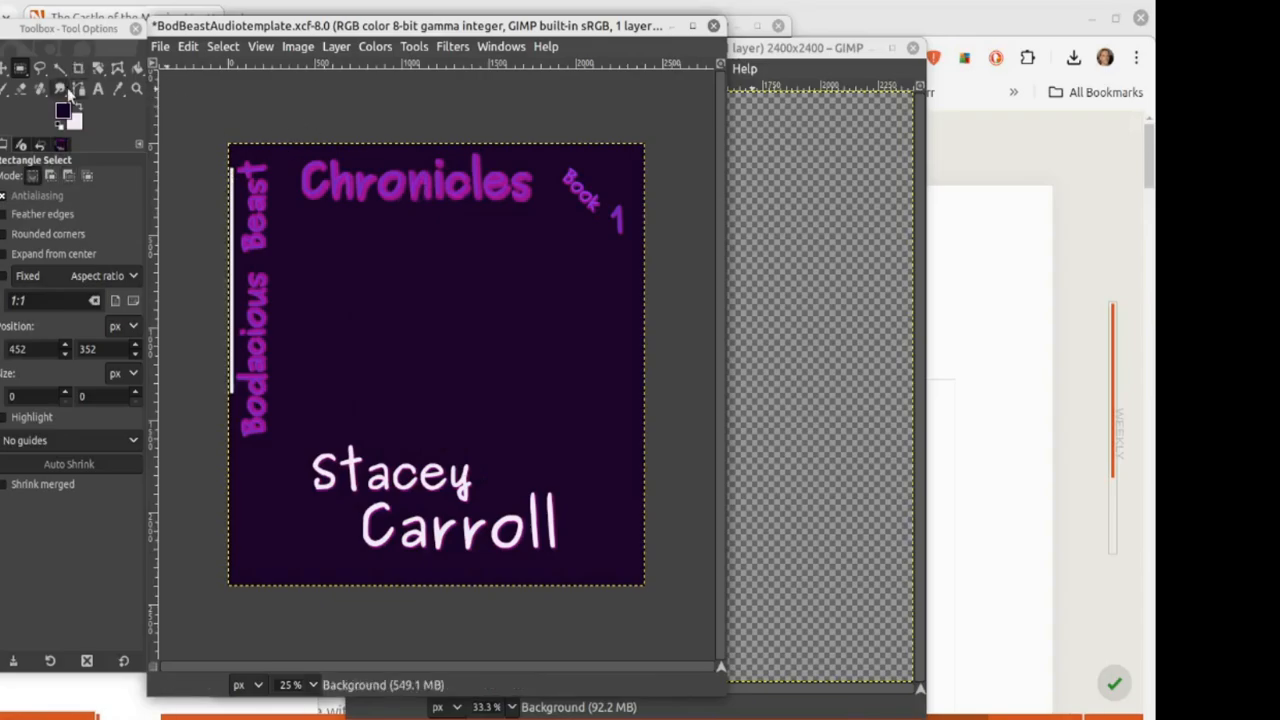
{"action": "left_click", "coordinate": [138, 68]}
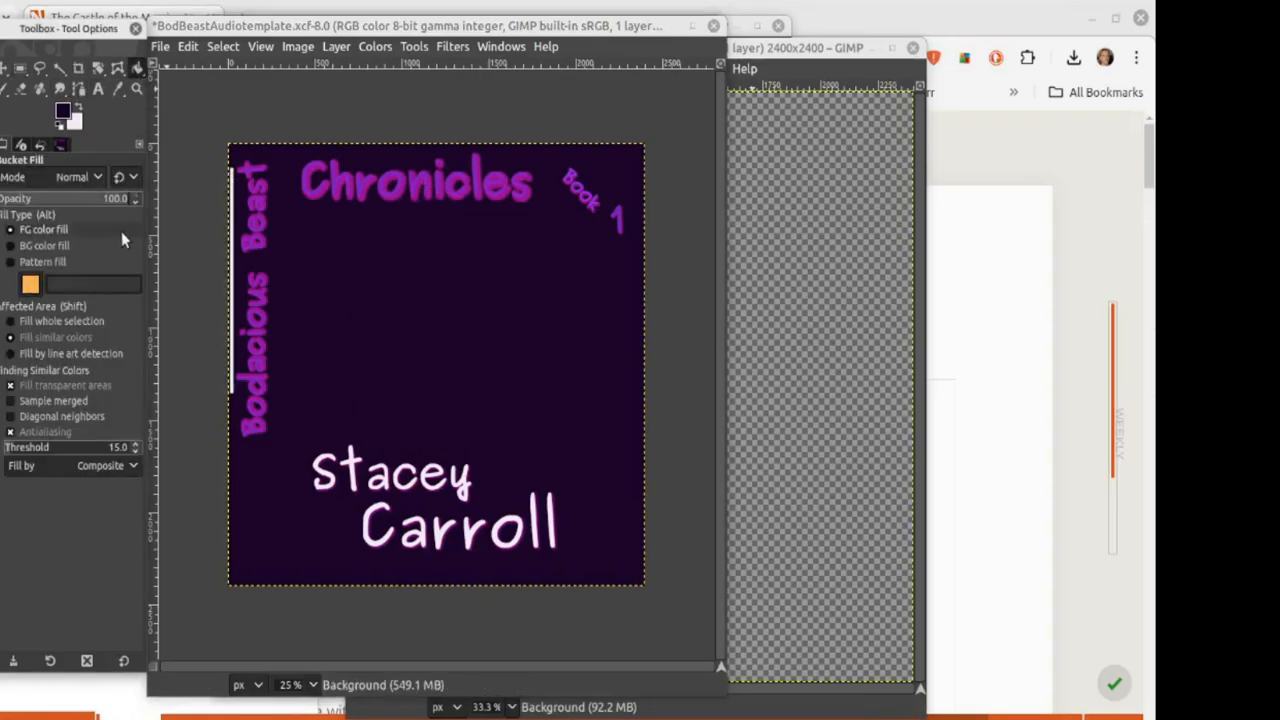
{"action": "left_click", "coordinate": [232, 293]}
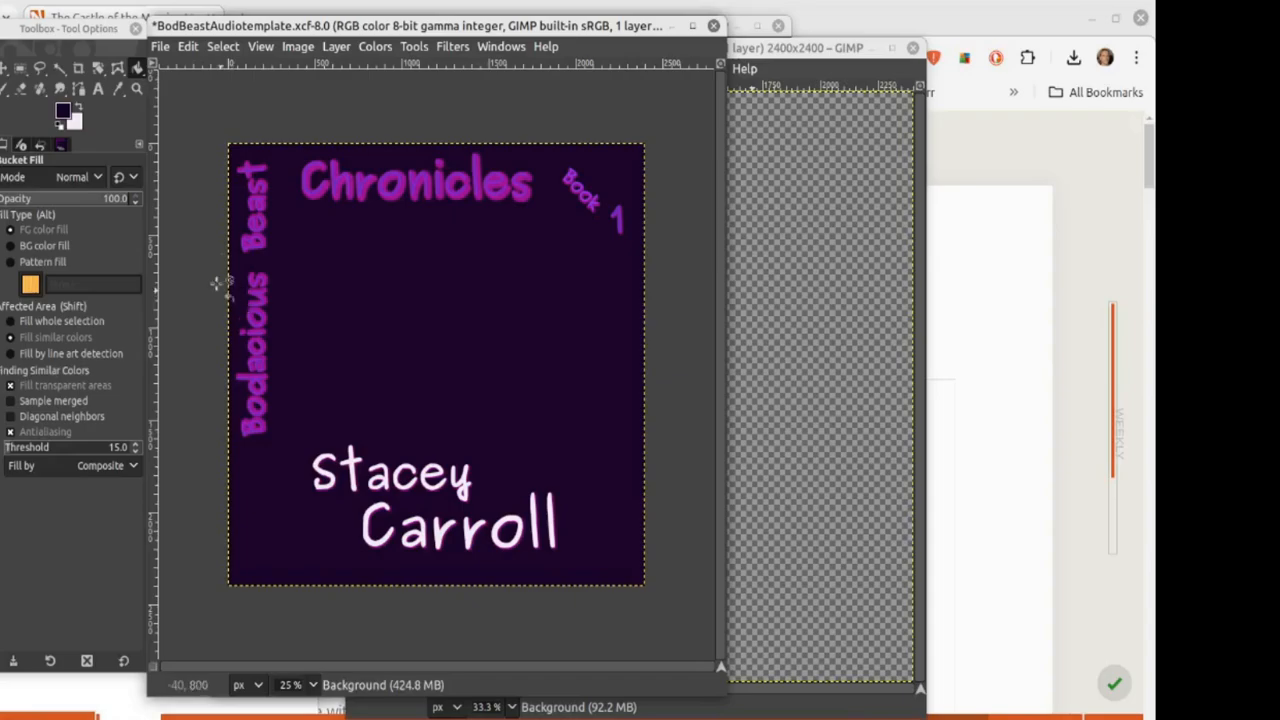
Step: Save the audio cover template and switch to the Tazumariaudiocover image
{"action": "left_click", "coordinate": [161, 47]}
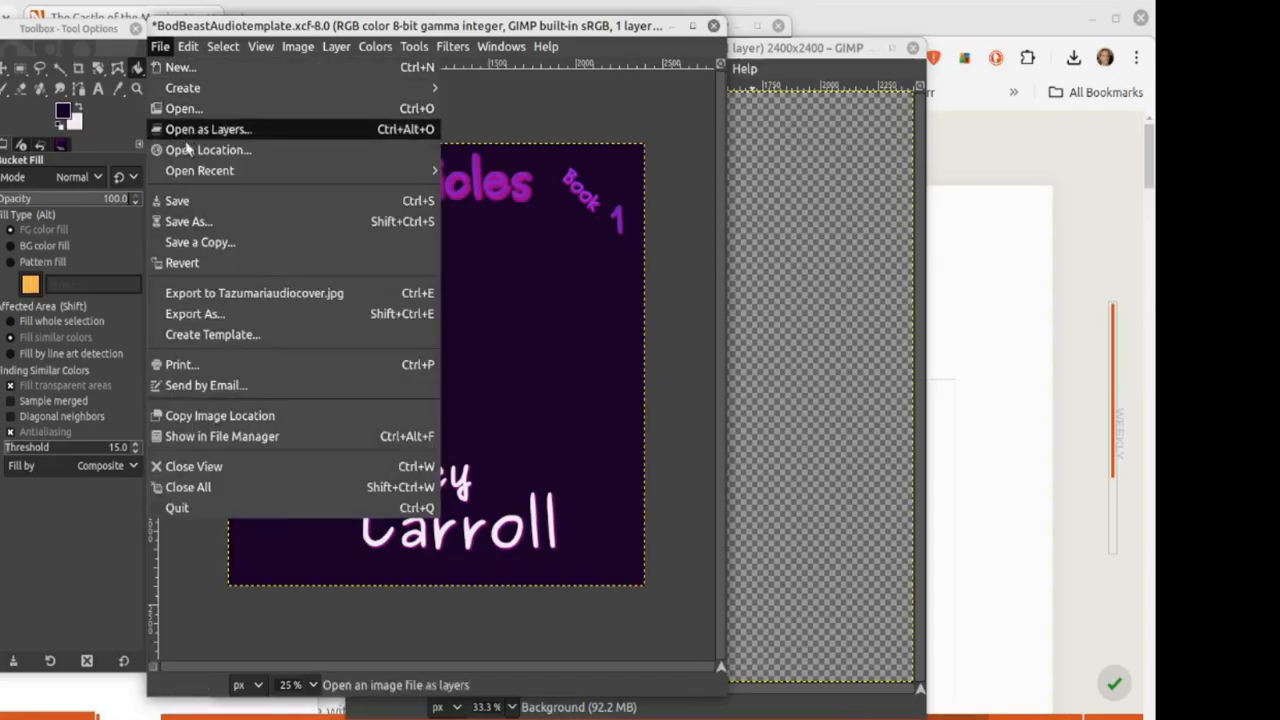
{"action": "left_click", "coordinate": [180, 199]}
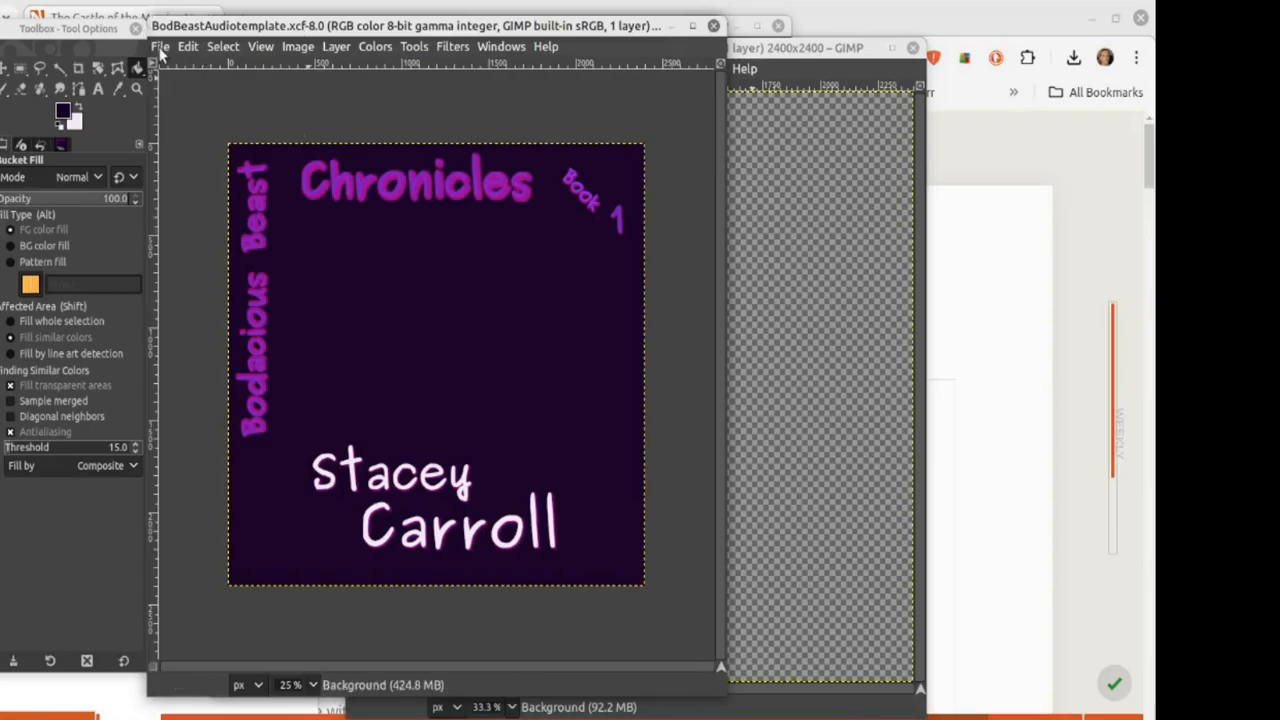
{"action": "left_click", "coordinate": [157, 47]}
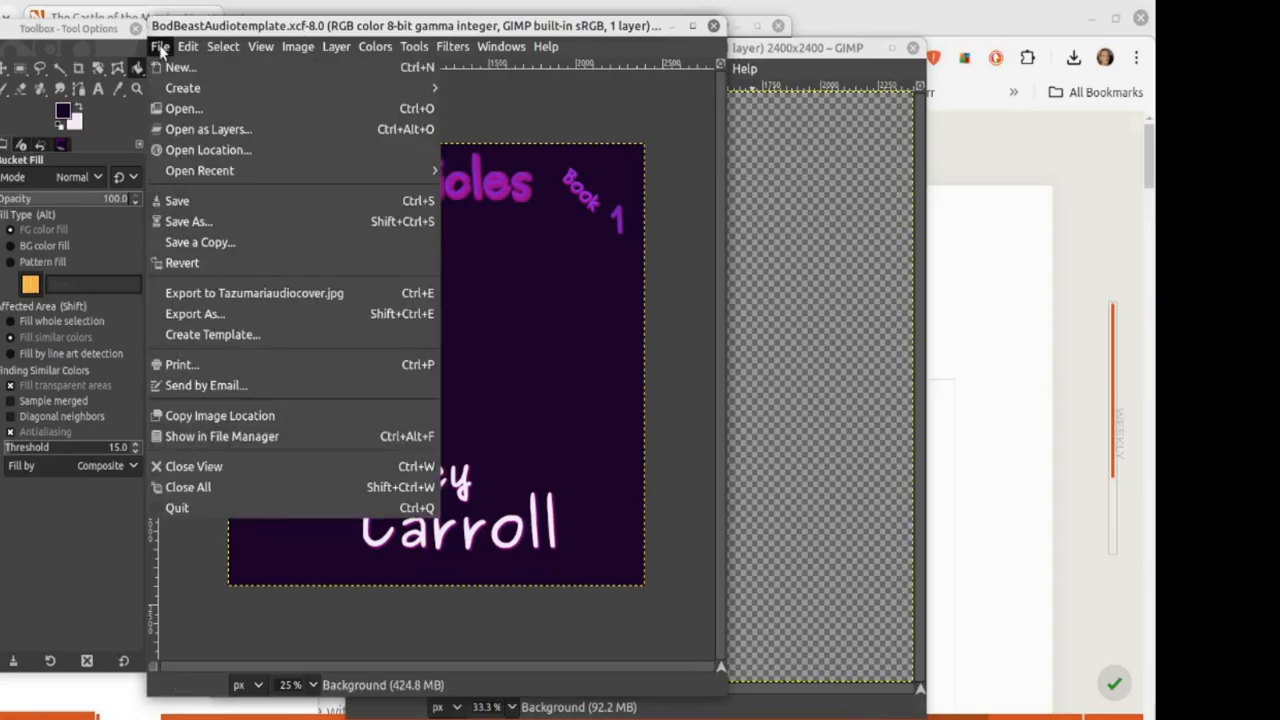
{"action": "left_click", "coordinate": [535, 119]}
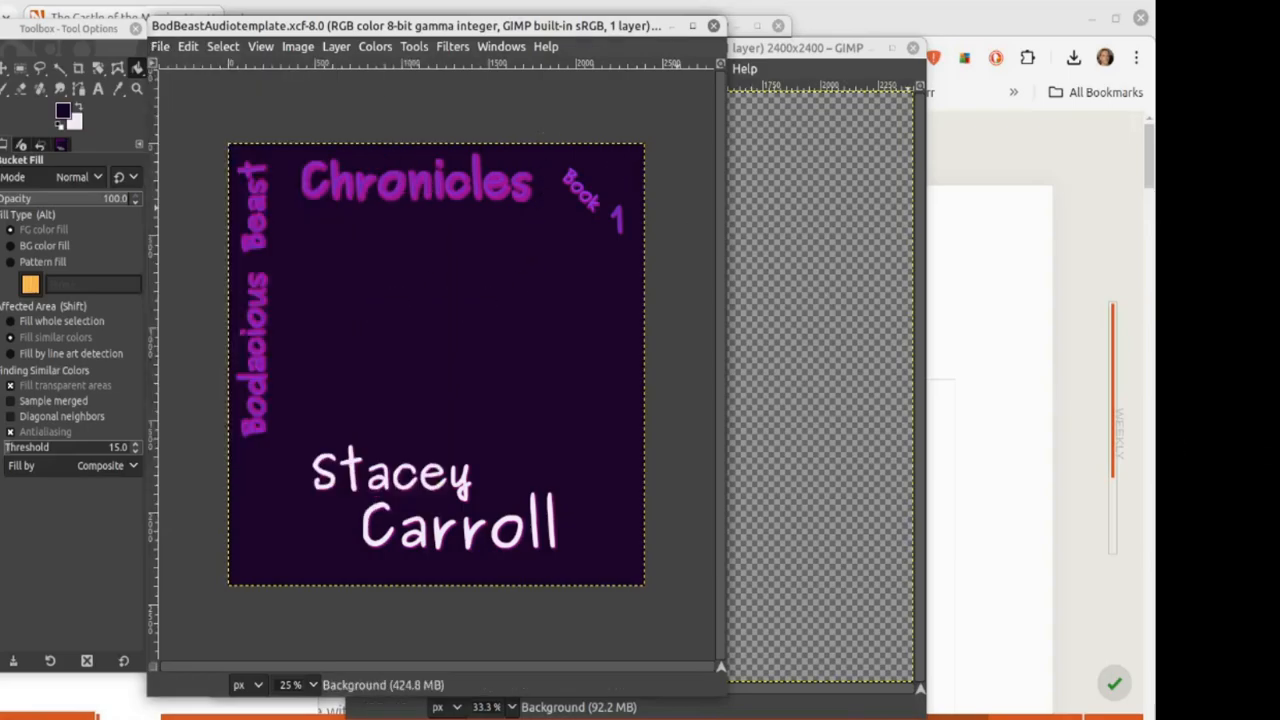
{"action": "key", "text": "alt+Tab"}
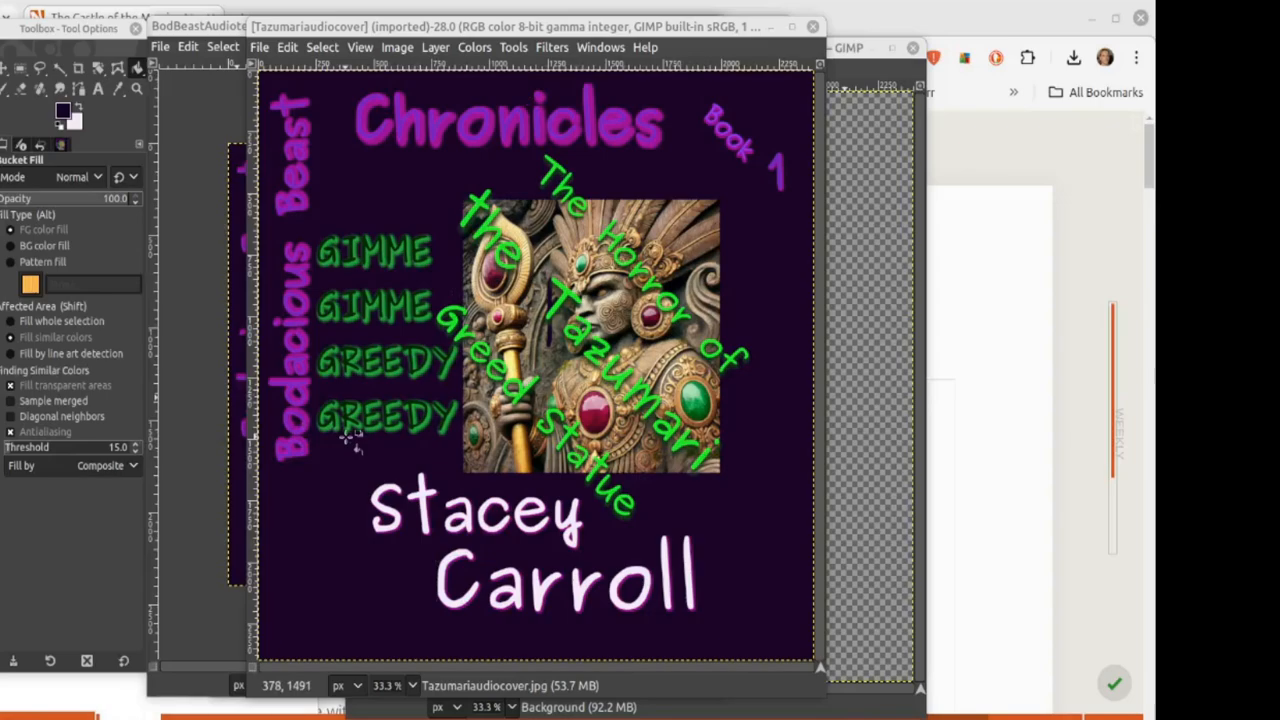
Step: Close the Tazumariaudiocover image and the audio cover template
{"action": "left_click", "coordinate": [810, 28]}
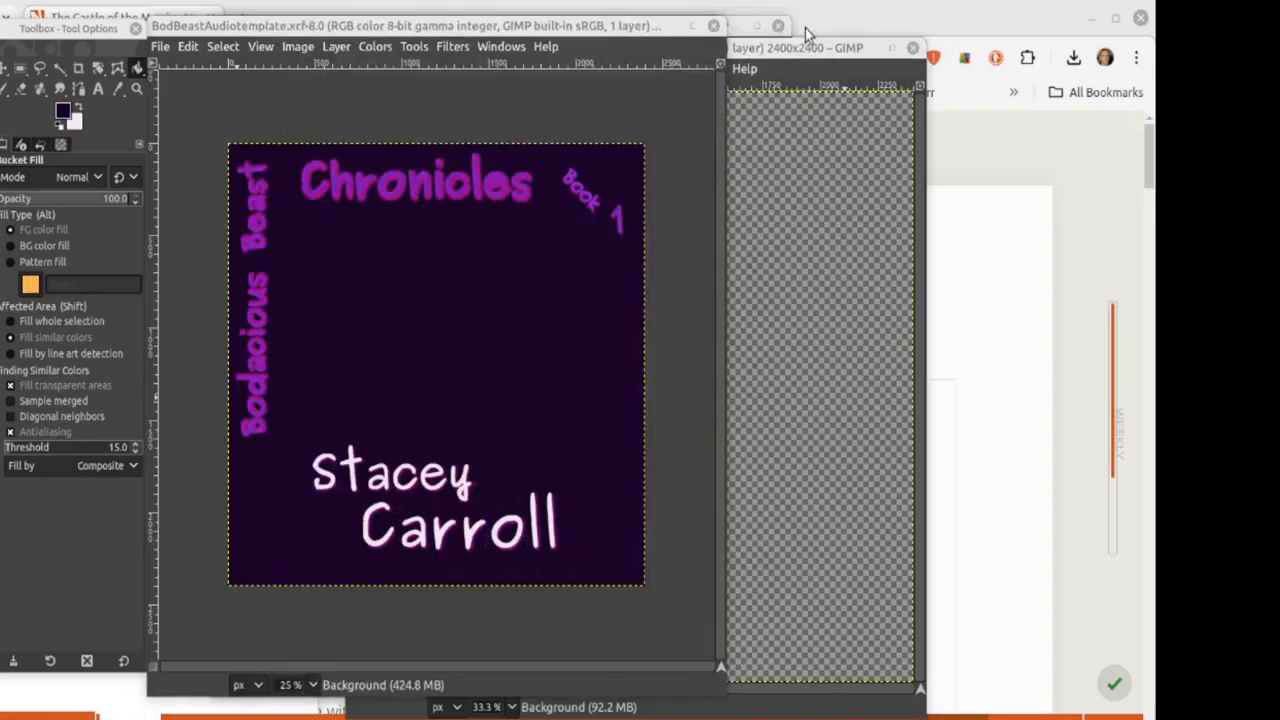
{"action": "left_click_drag", "start_coordinate": [290, 25], "coordinate": [455, 35]}
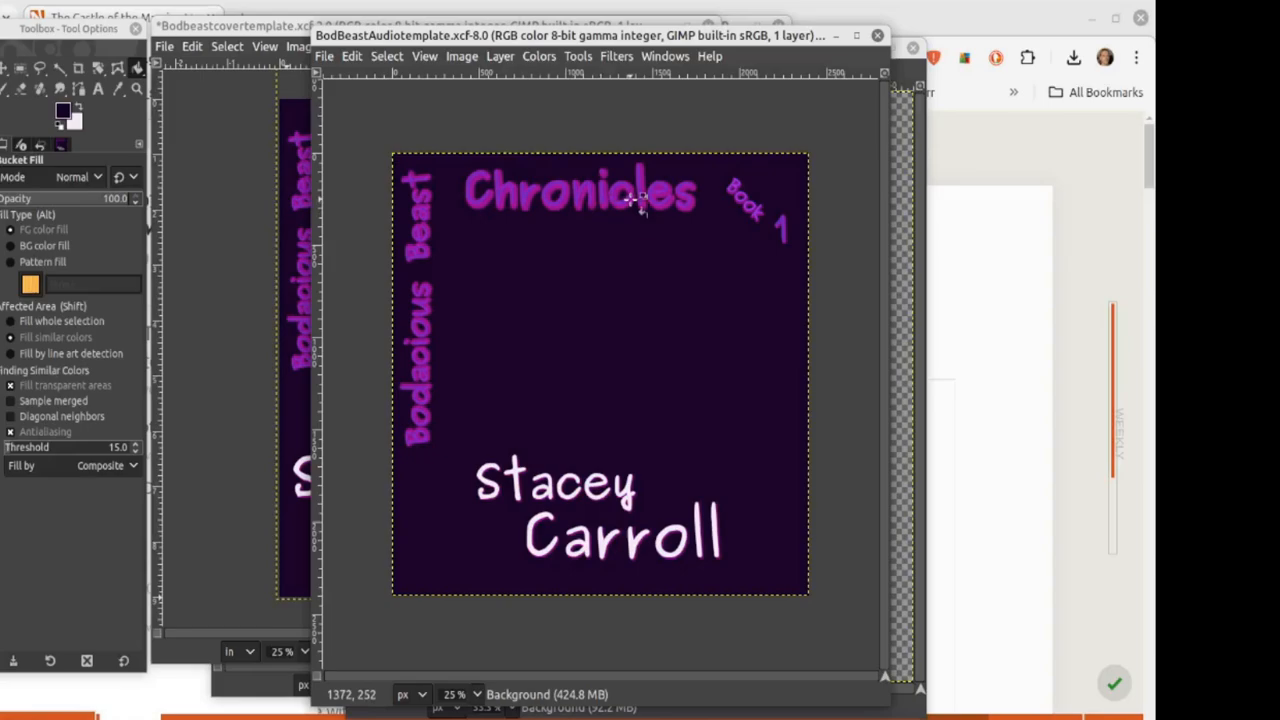
{"action": "left_click", "coordinate": [877, 37]}
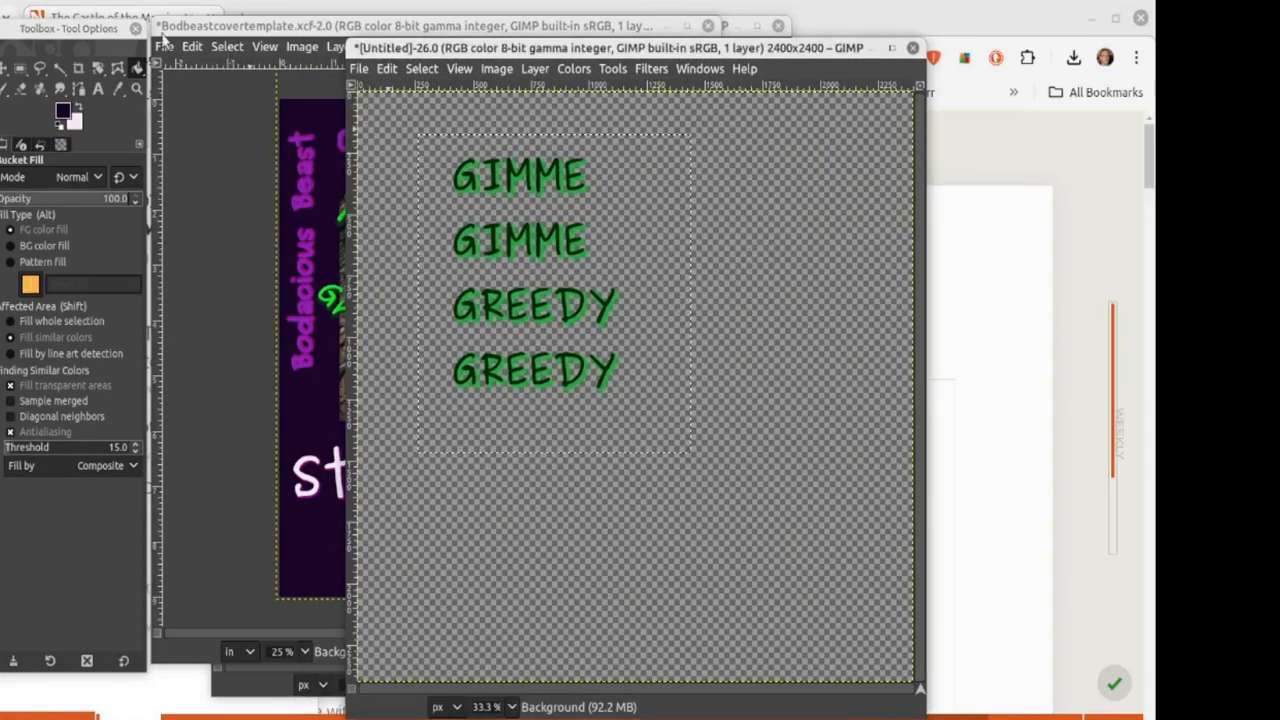
Step: Deselect and undo the text work on the untitled image back to an empty canvas
{"action": "left_click", "coordinate": [19, 67]}
{"action": "left_click", "coordinate": [755, 396]}
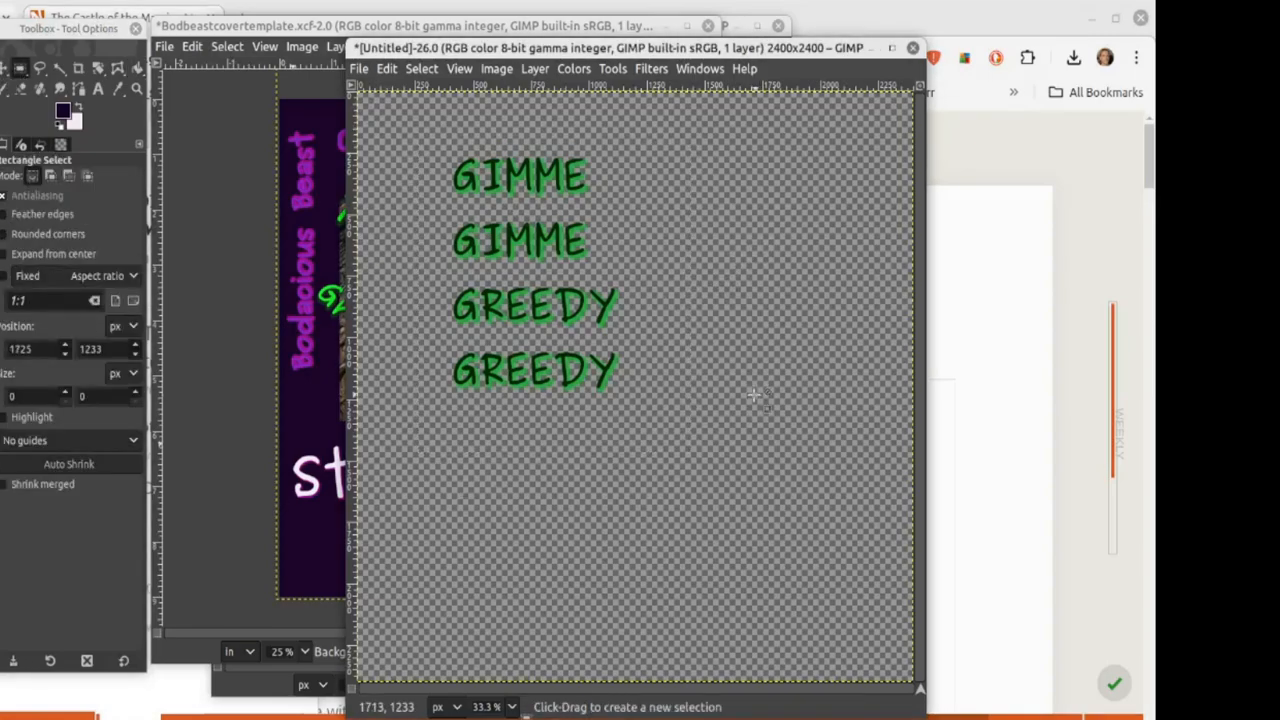
{"action": "key", "text": "ctrl+z"}
{"action": "key", "text": "ctrl+z"}
{"action": "key", "text": "ctrl+z"}
{"action": "key", "text": "ctrl+z"}
{"action": "key", "text": "ctrl+z"}
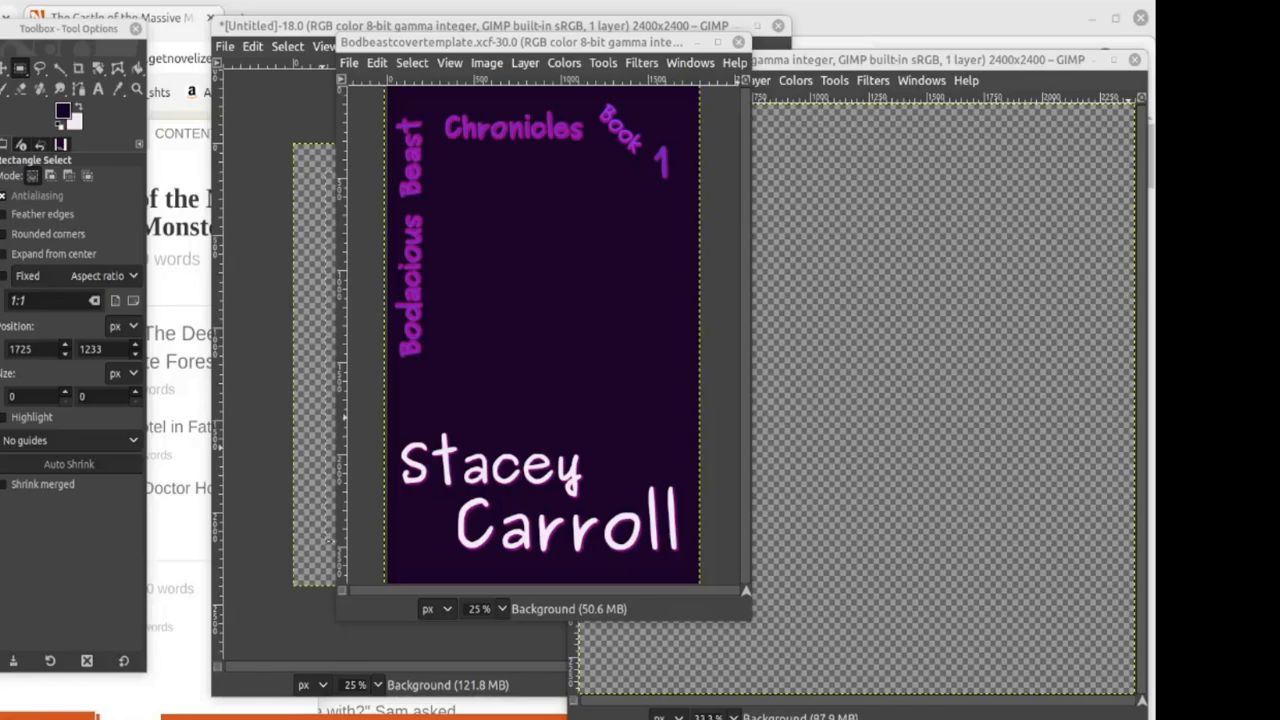
Step: Close the Bodbeastcovertemplate, untitled statue draft and DALL-E statue image, discarding their changes
{"action": "left_click", "coordinate": [740, 41]}
{"action": "left_click", "coordinate": [430, 27]}
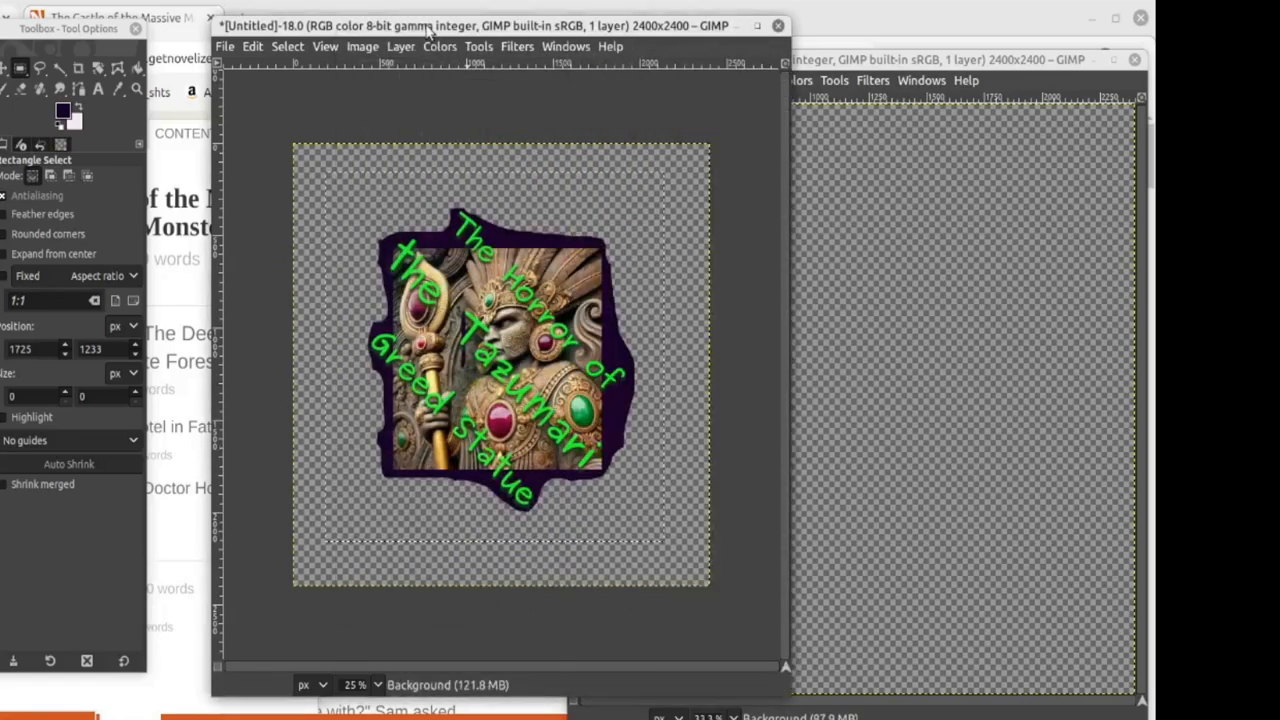
{"action": "left_click", "coordinate": [778, 25]}
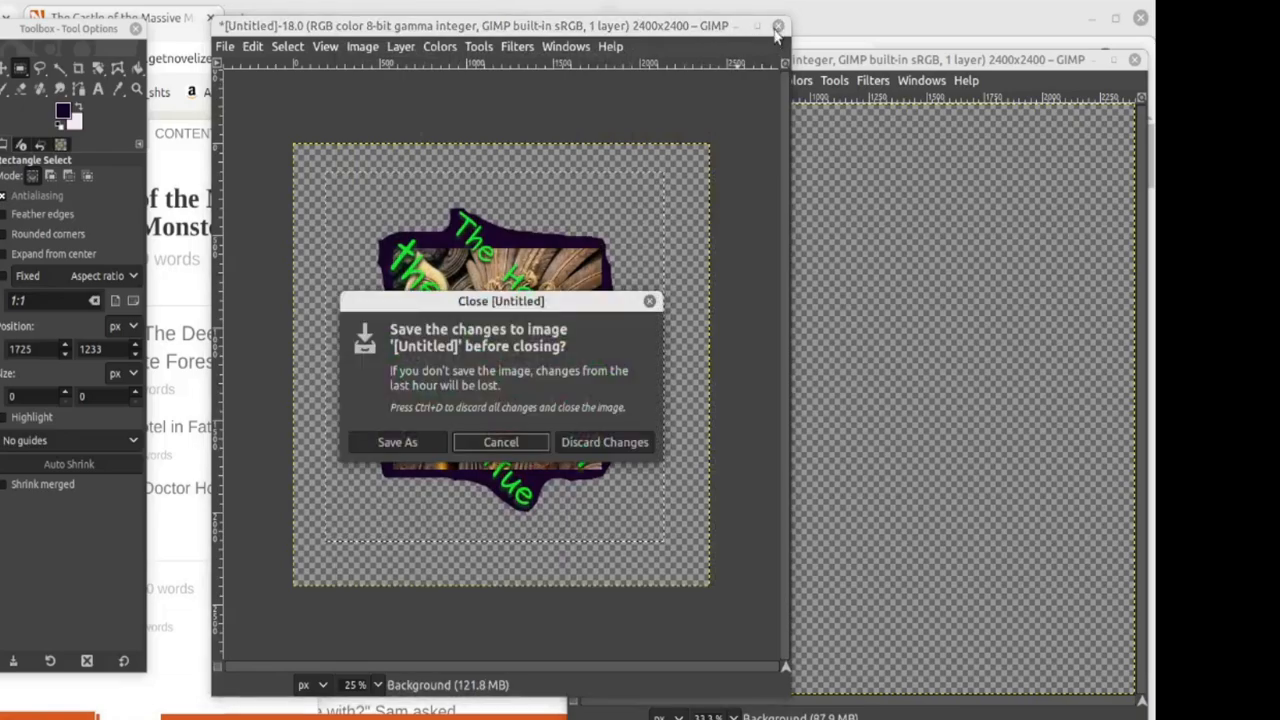
{"action": "left_click", "coordinate": [576, 442]}
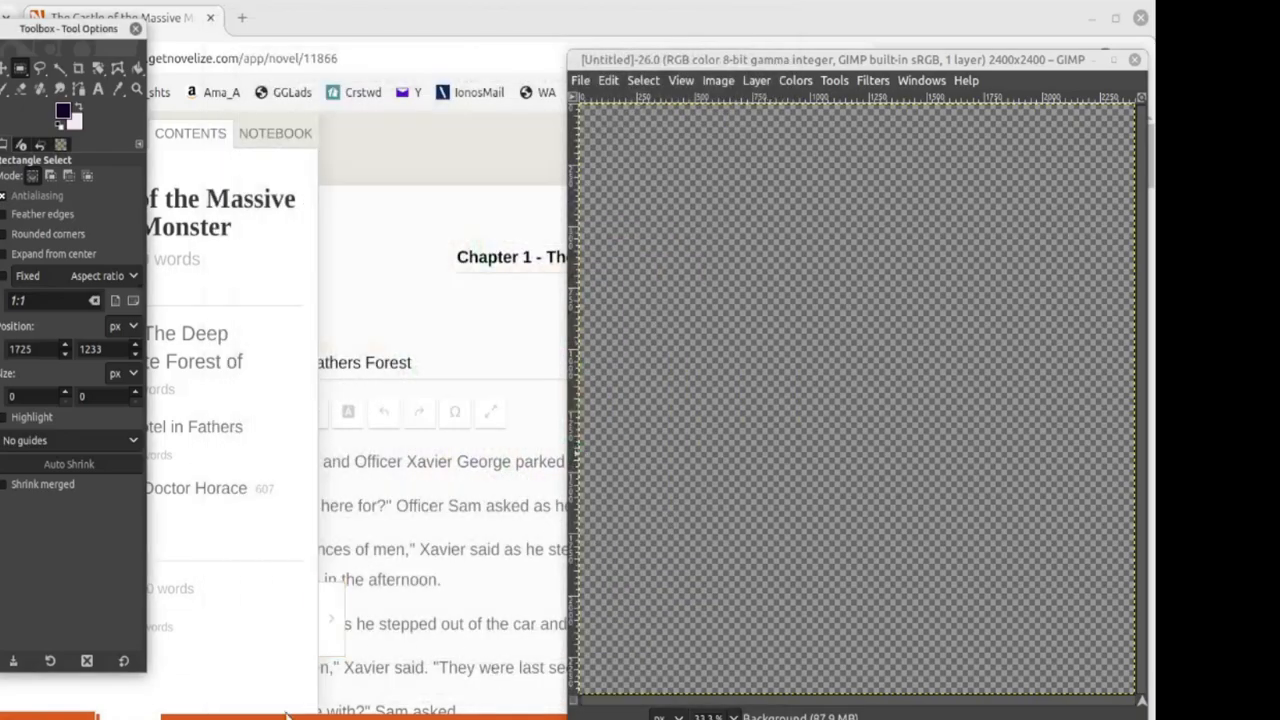
{"action": "mouse_move", "coordinate": [286, 714]}
{"action": "left_click", "coordinate": [231, 700]}
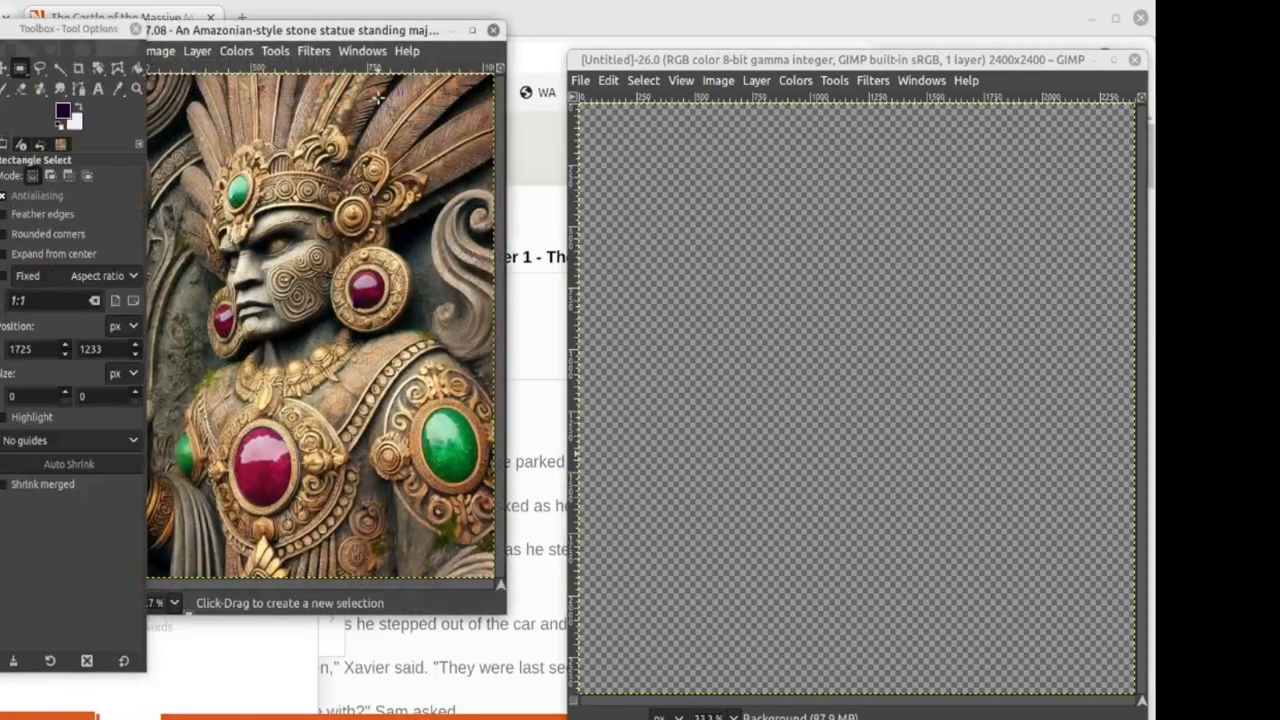
{"action": "left_click_drag", "start_coordinate": [329, 34], "coordinate": [588, 38]}
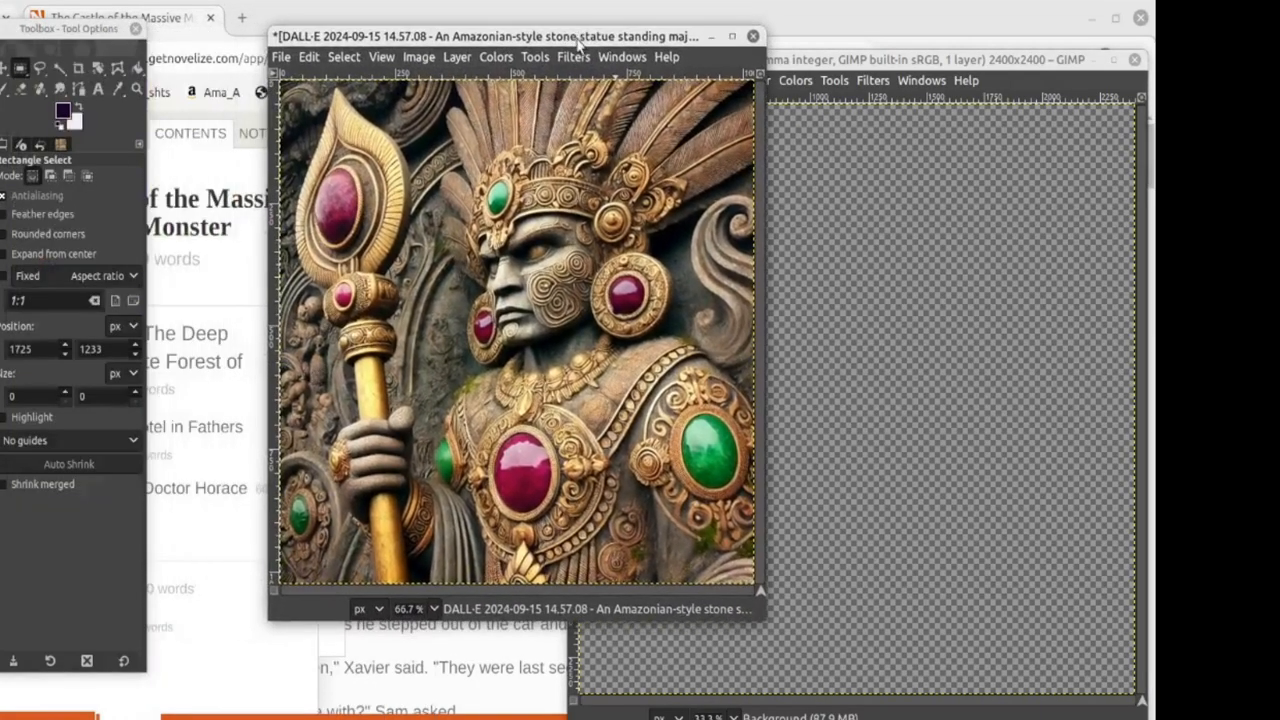
{"action": "left_click", "coordinate": [753, 37]}
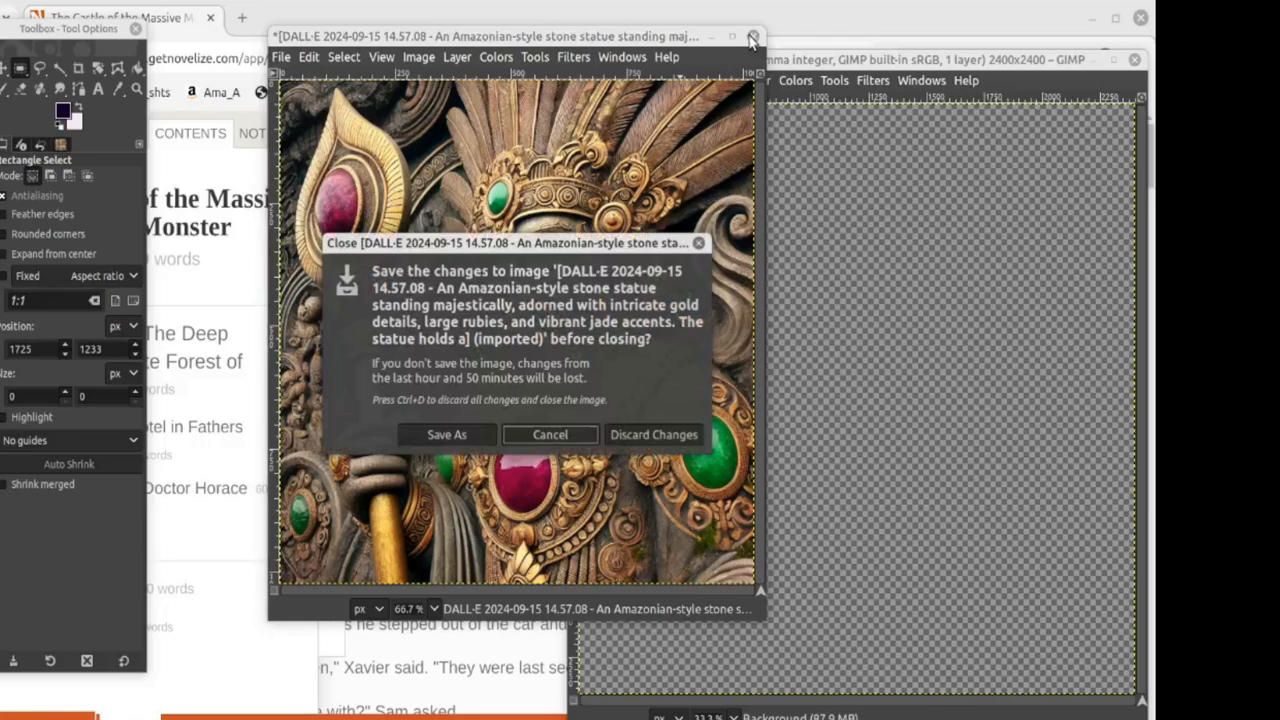
{"action": "left_click", "coordinate": [651, 434]}
{"action": "left_click_drag", "start_coordinate": [683, 57], "coordinate": [463, 42]}
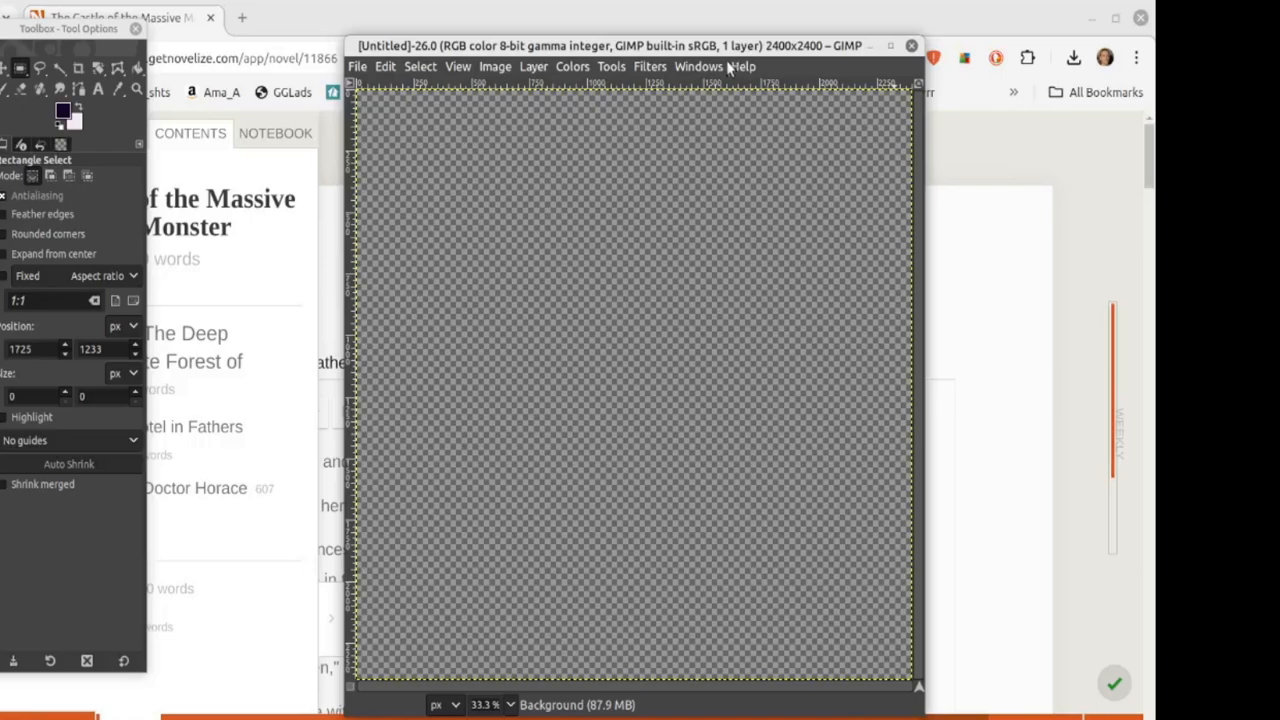
Step: Start a new image sized 6 × 9 inches
{"action": "left_click", "coordinate": [357, 66]}
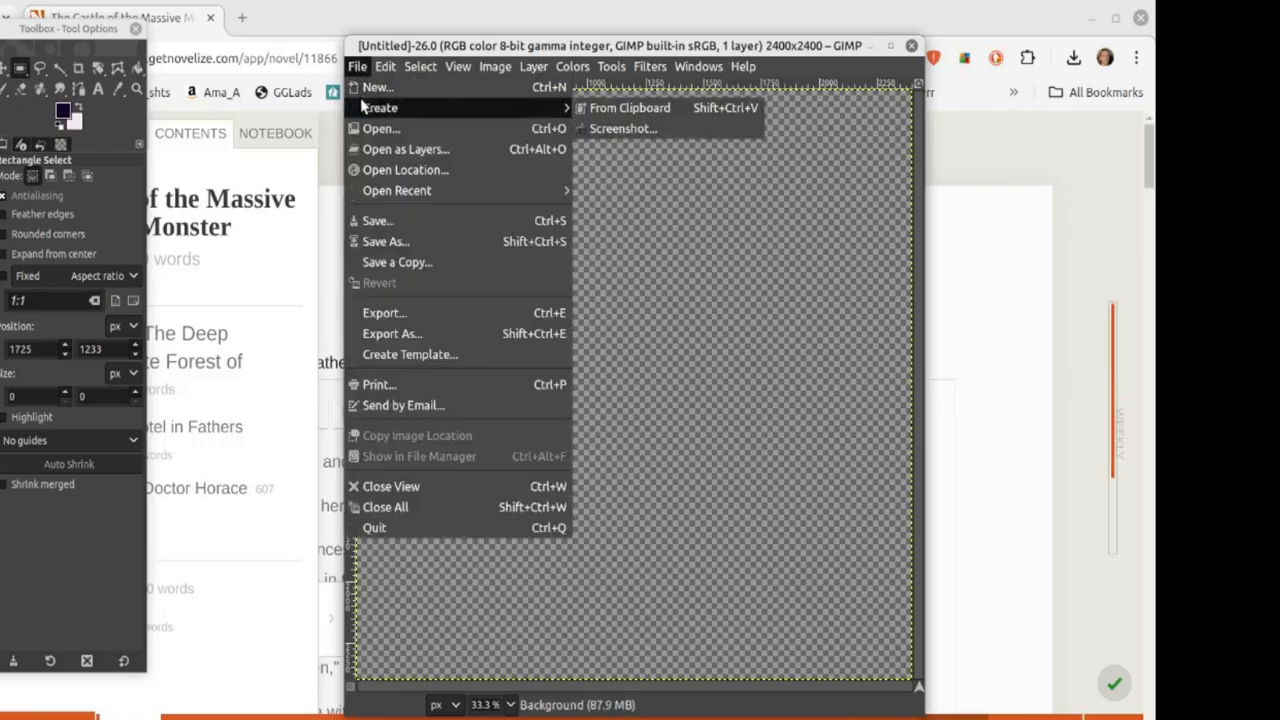
{"action": "left_click", "coordinate": [372, 87]}
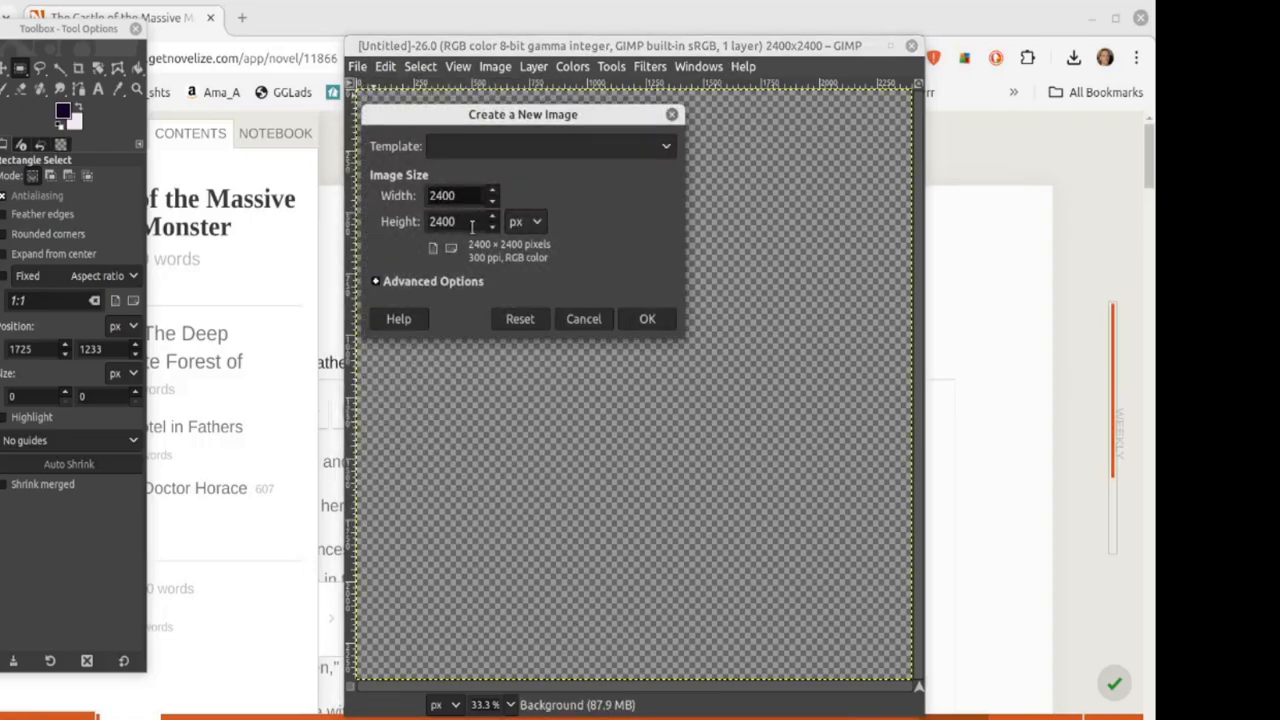
{"action": "left_click", "coordinate": [526, 222]}
{"action": "left_click", "coordinate": [538, 246]}
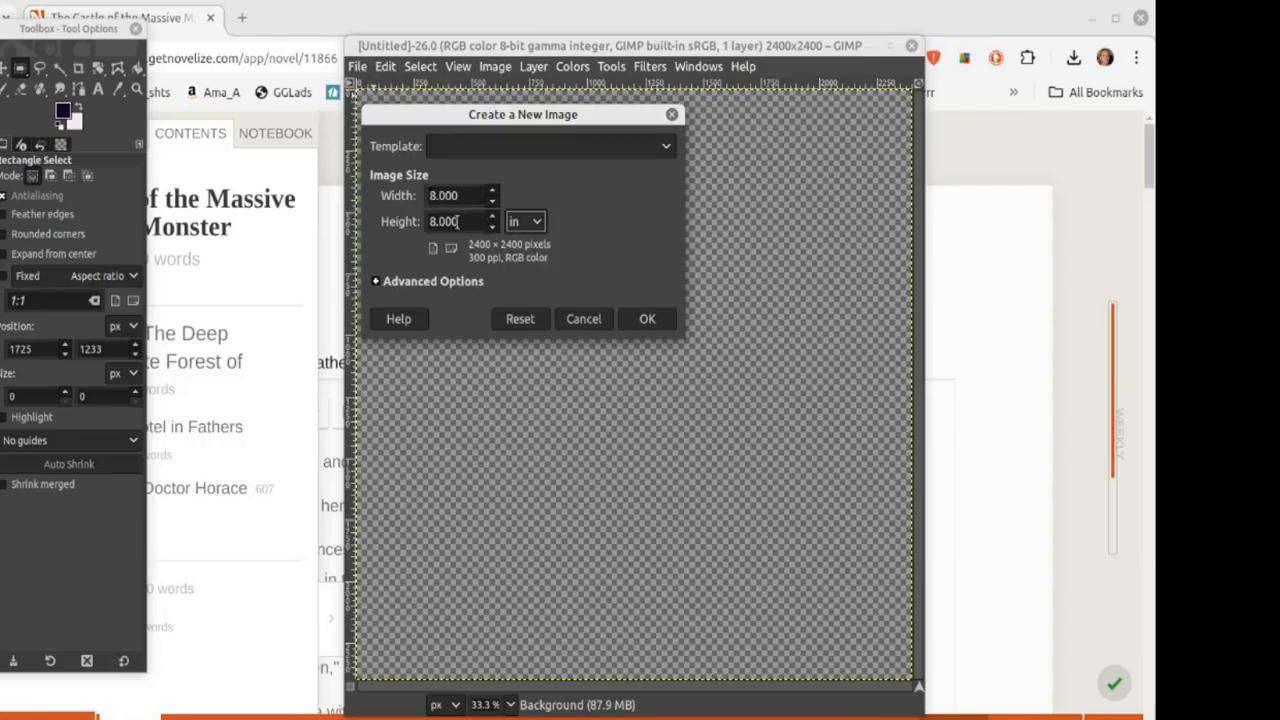
{"action": "left_click_drag", "start_coordinate": [466, 225], "coordinate": [410, 224]}
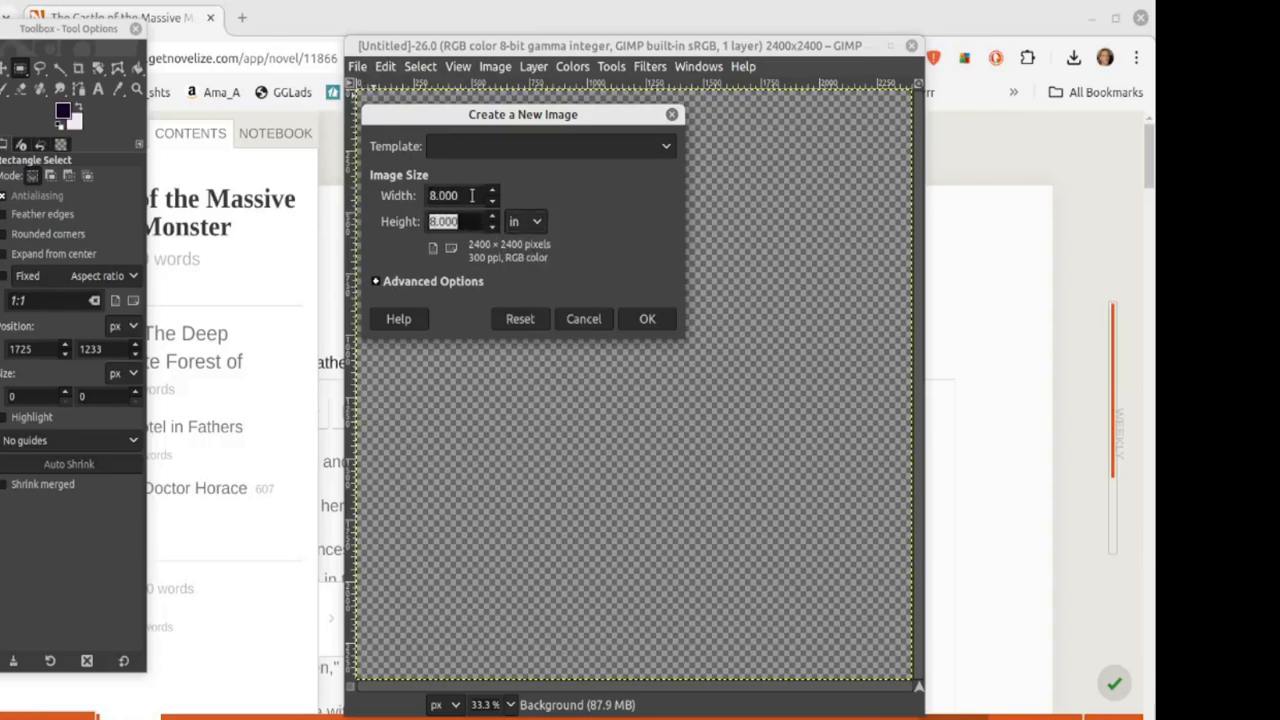
{"action": "left_click_drag", "start_coordinate": [470, 196], "coordinate": [405, 195]}
{"action": "type", "text": "6"}
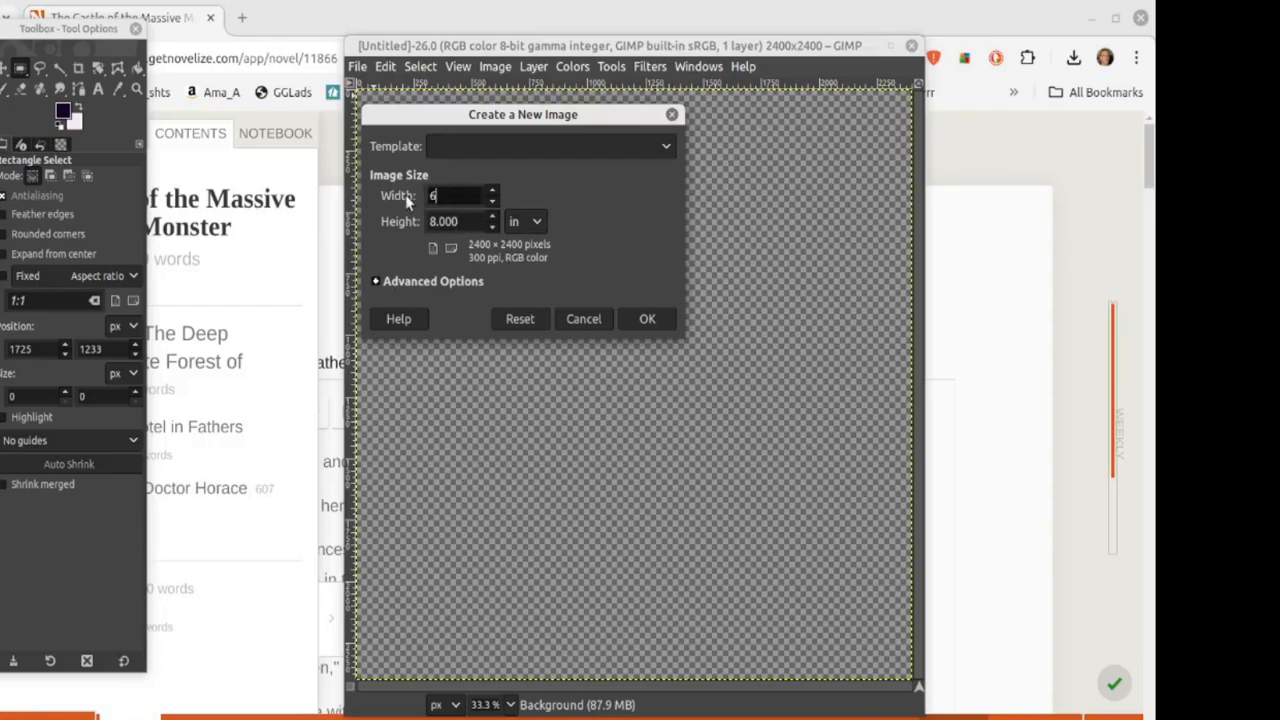
{"action": "left_click_drag", "start_coordinate": [470, 222], "coordinate": [391, 226]}
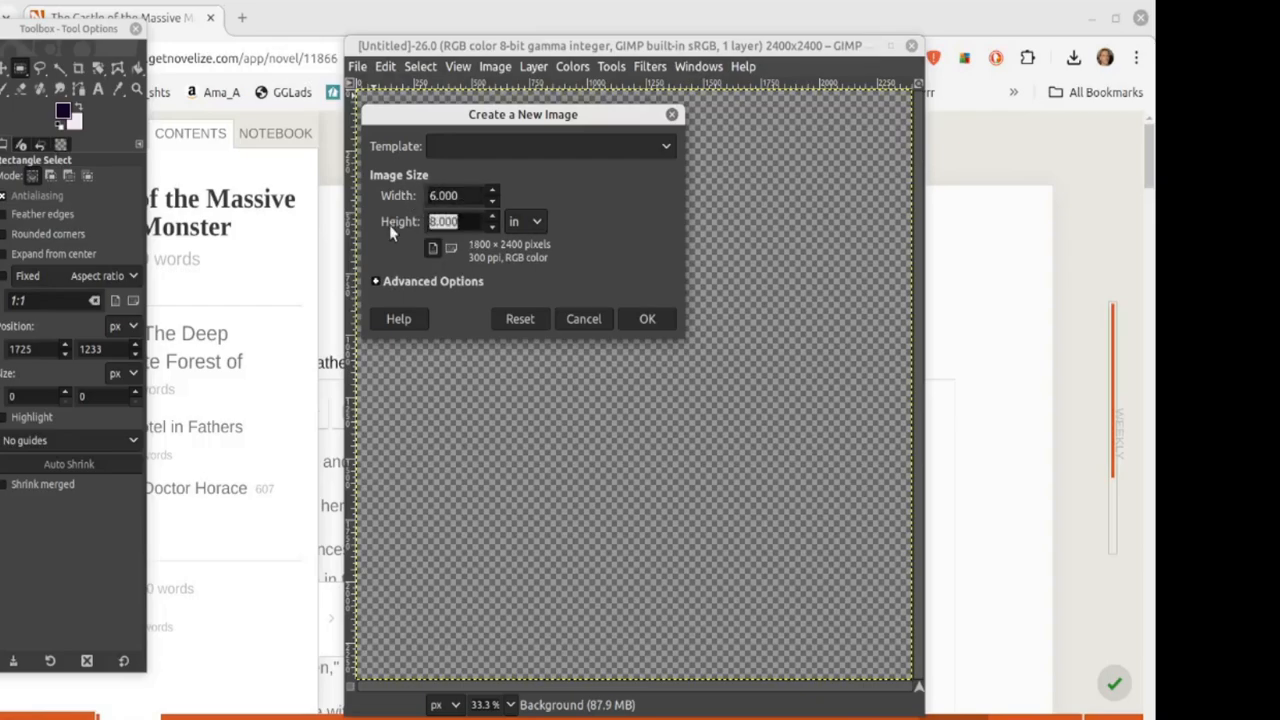
{"action": "type", "text": "9"}
{"action": "left_click", "coordinate": [474, 196]}
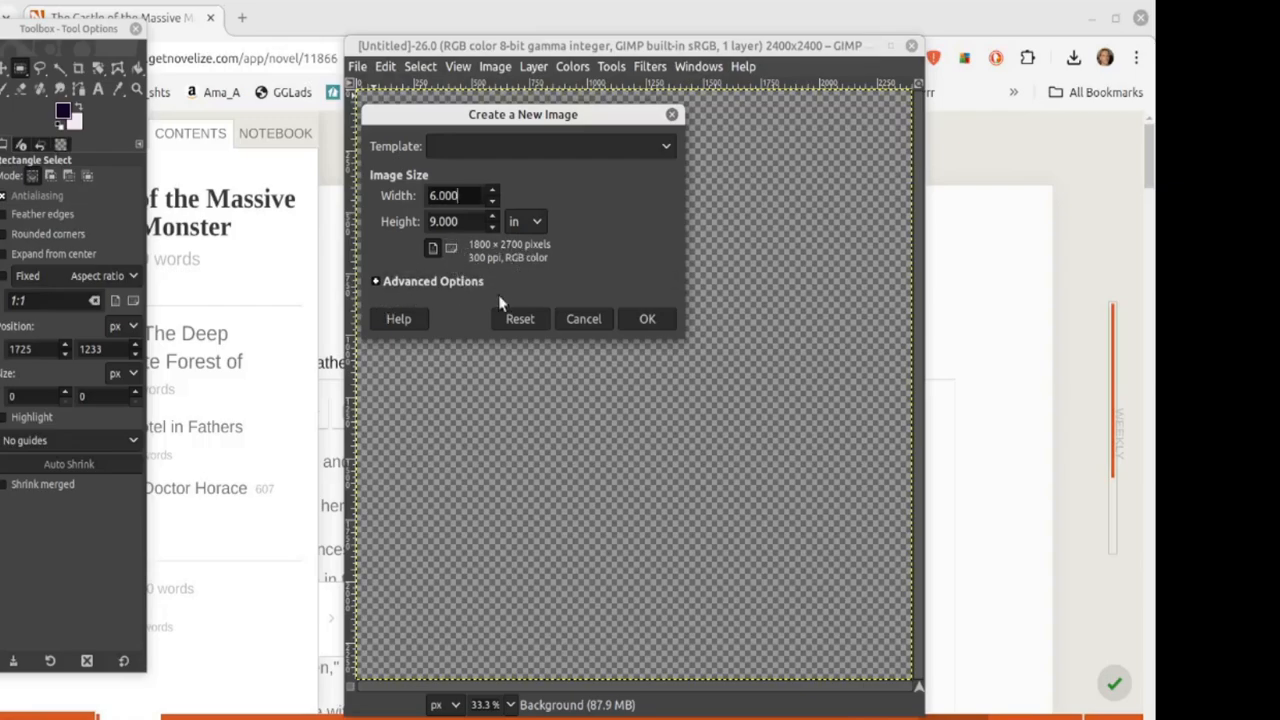
Step: Set the new image's fill to Transparency and create it
{"action": "left_click", "coordinate": [374, 282]}
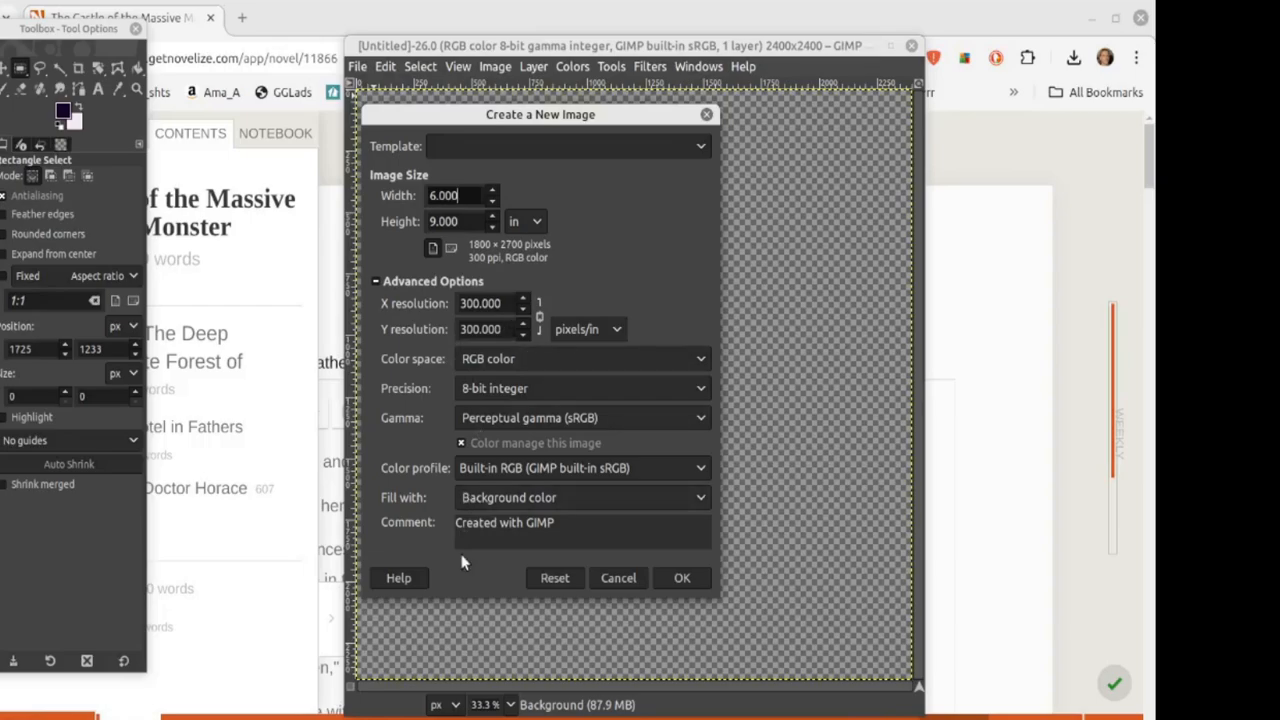
{"action": "left_click", "coordinate": [700, 498]}
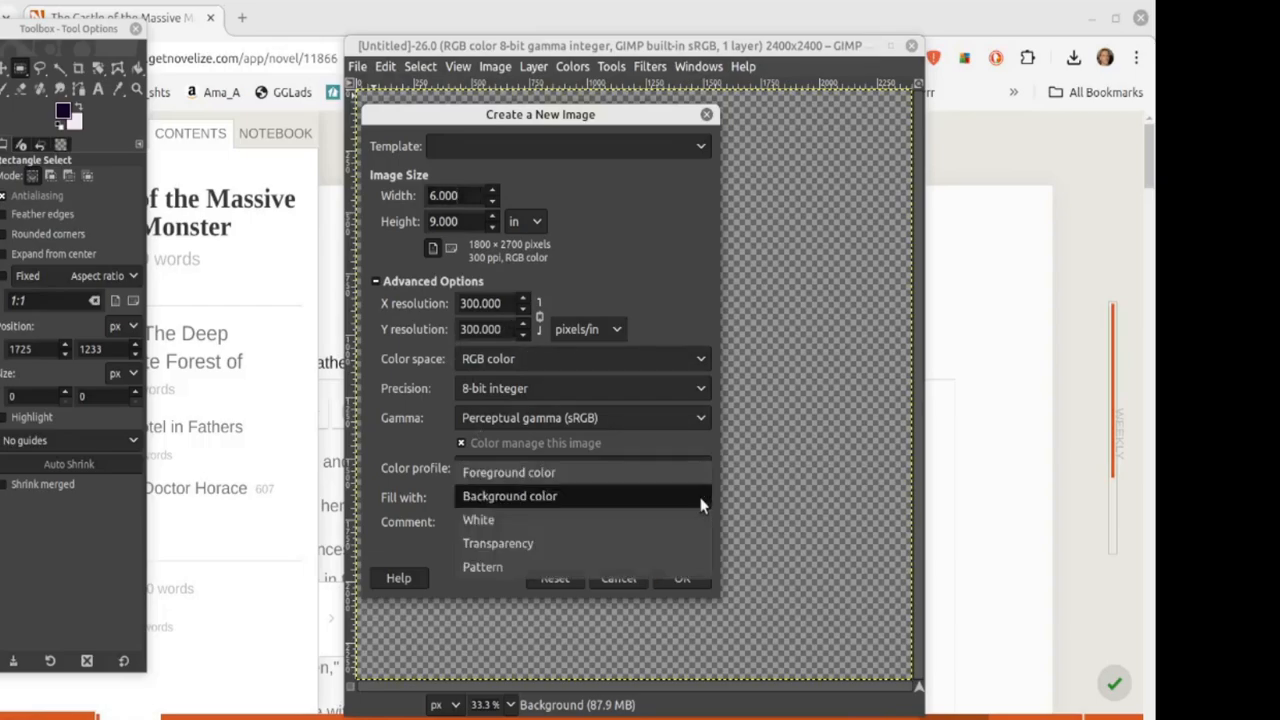
{"action": "left_click", "coordinate": [571, 545]}
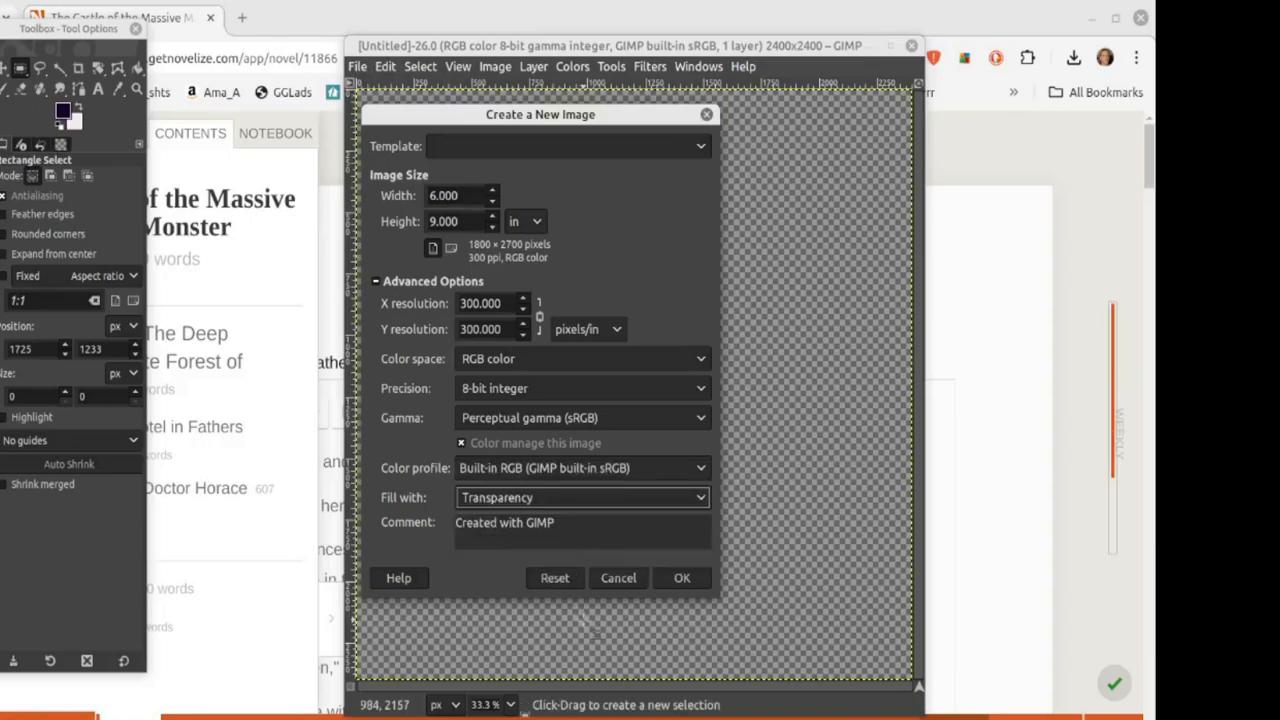
{"action": "left_click", "coordinate": [670, 579]}
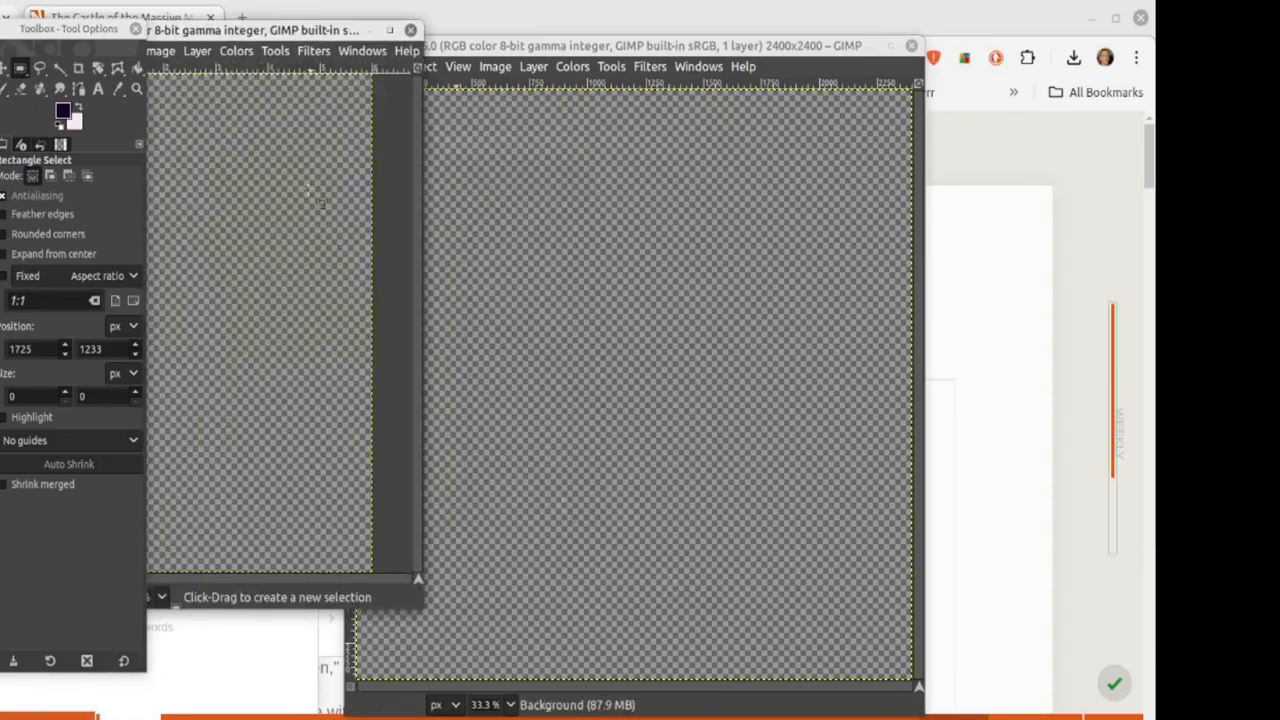
Step: Rearrange the two image windows so the tall 6×9 canvas sits on the left
{"action": "left_click_drag", "start_coordinate": [240, 30], "coordinate": [840, 81]}
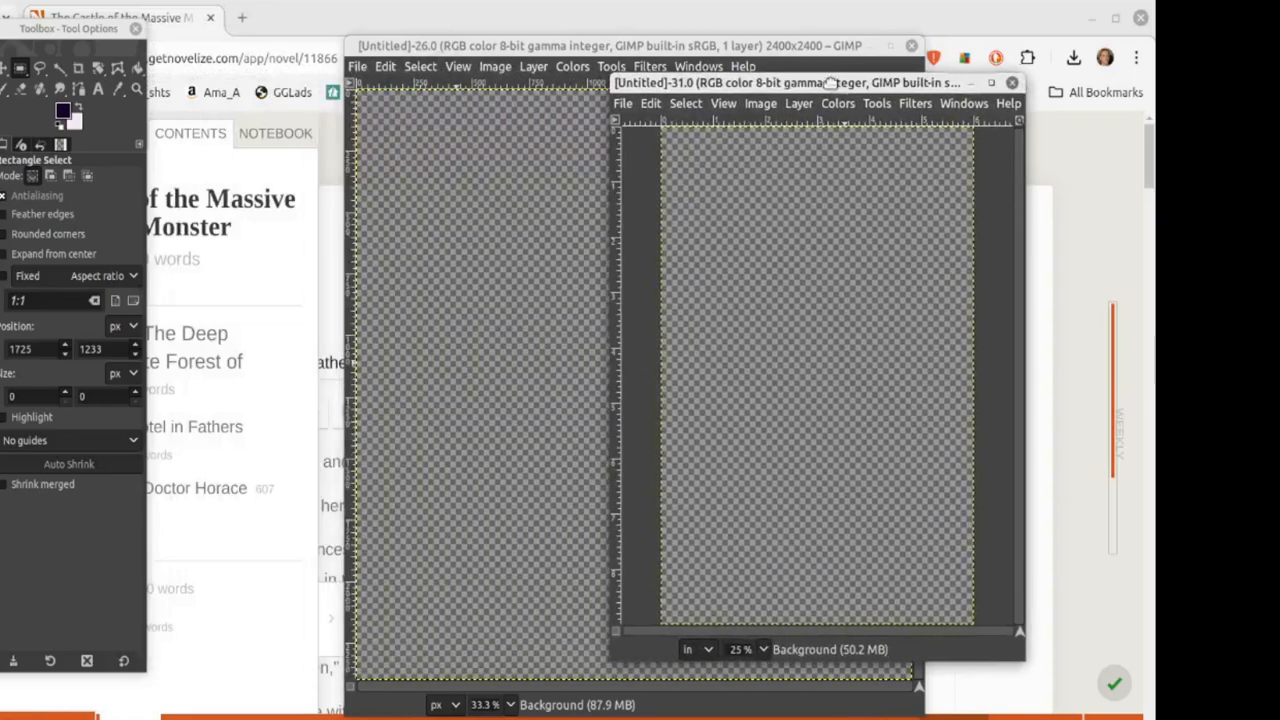
{"action": "left_click_drag", "start_coordinate": [487, 46], "coordinate": [320, 18]}
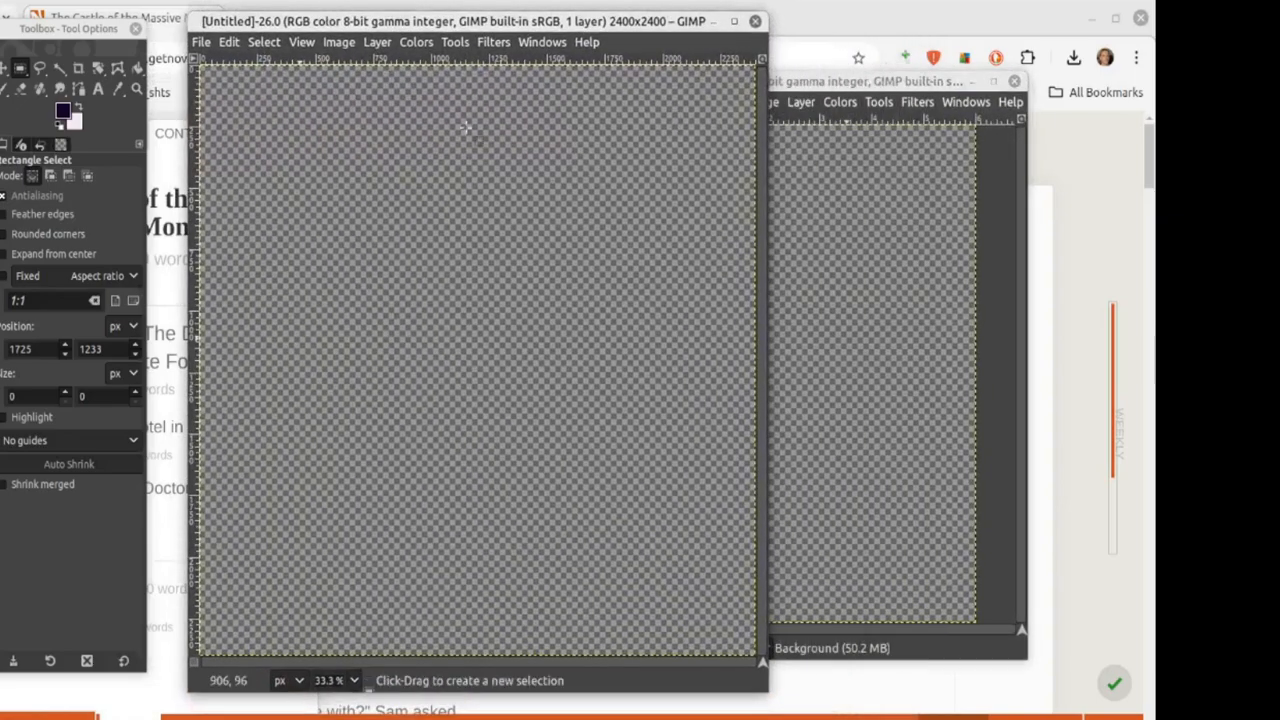
{"action": "left_click_drag", "start_coordinate": [812, 81], "coordinate": [820, 66]}
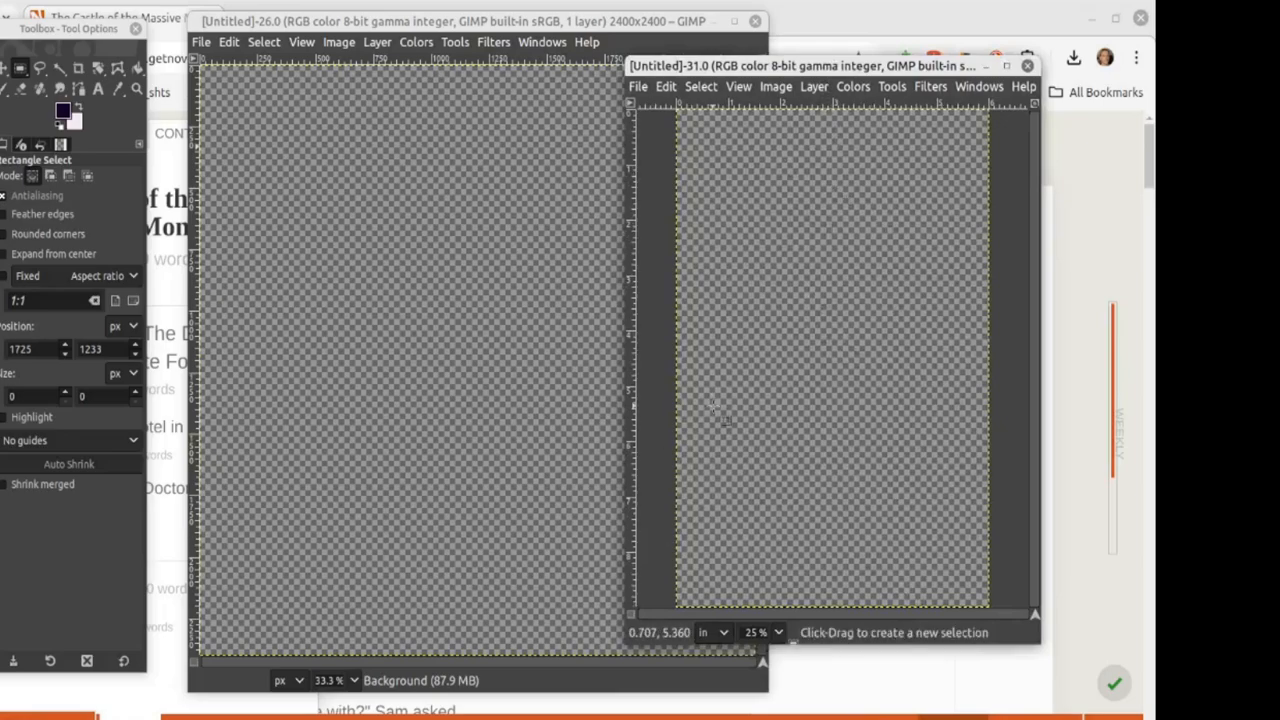
{"action": "left_click_drag", "start_coordinate": [742, 65], "coordinate": [455, 47]}
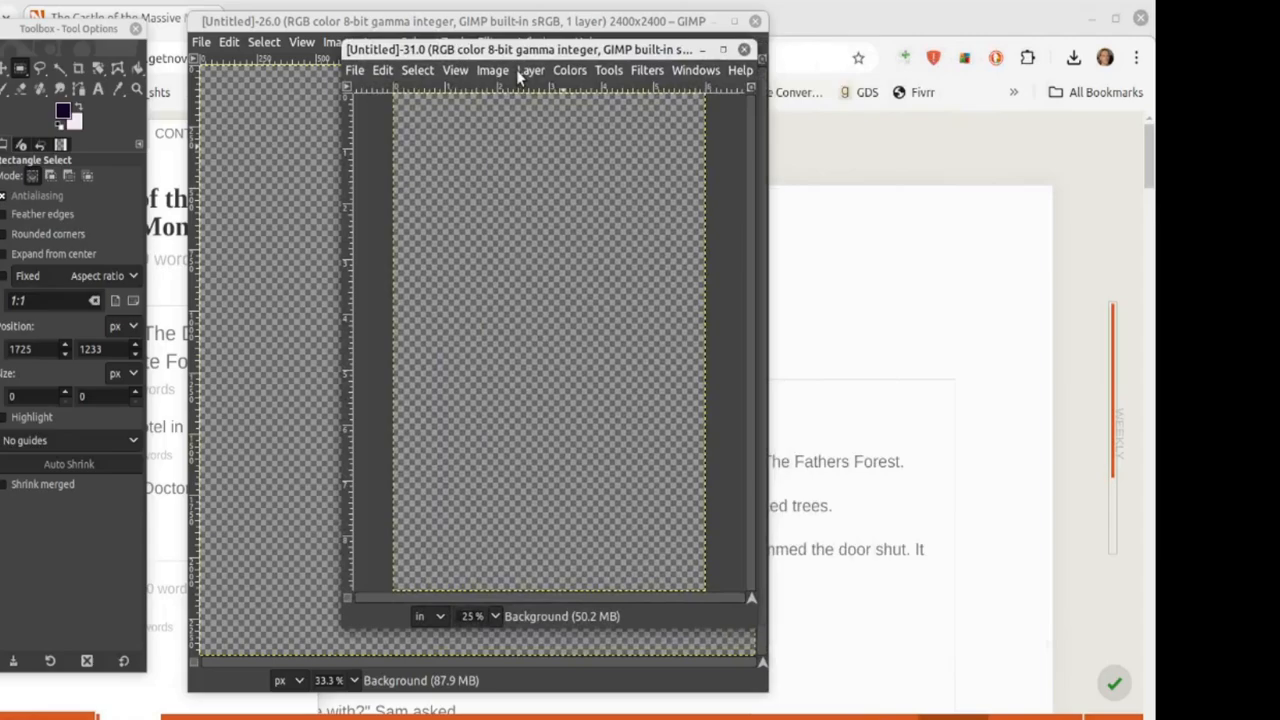
Step: Set the foreground colour to deep indigo 130a56 using the colour square
{"action": "left_click", "coordinate": [64, 111]}
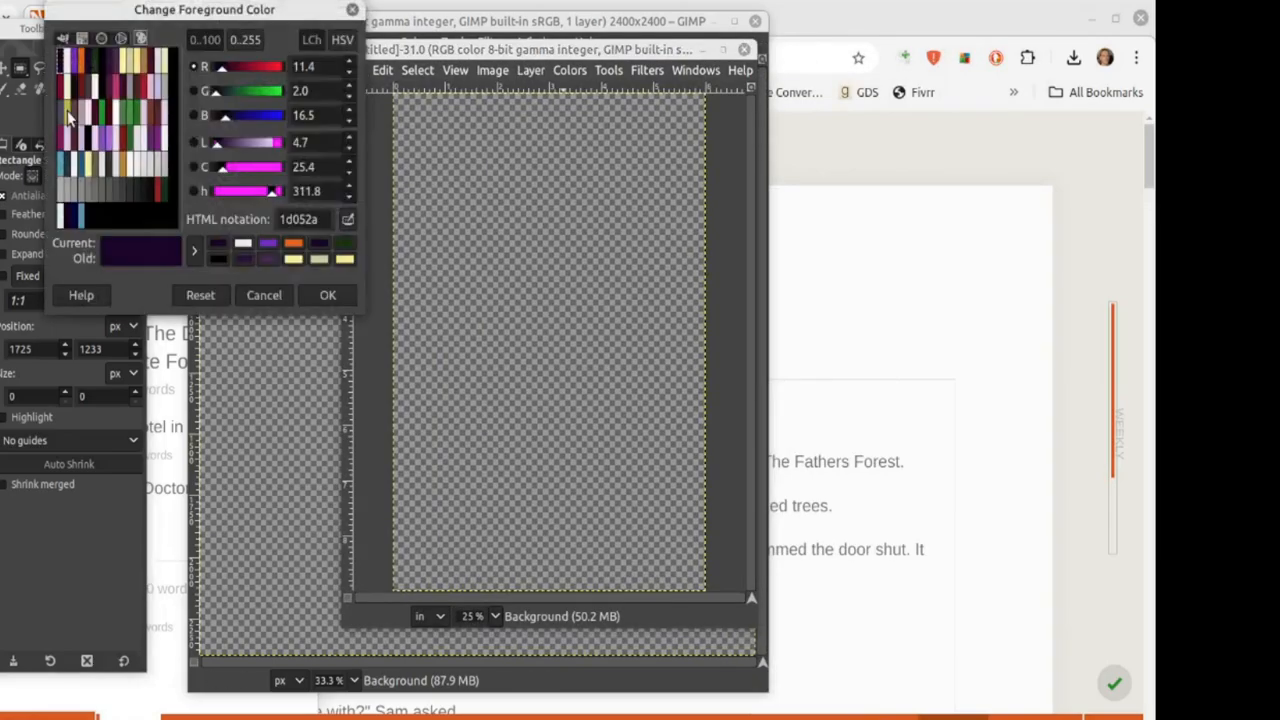
{"action": "left_click", "coordinate": [62, 38]}
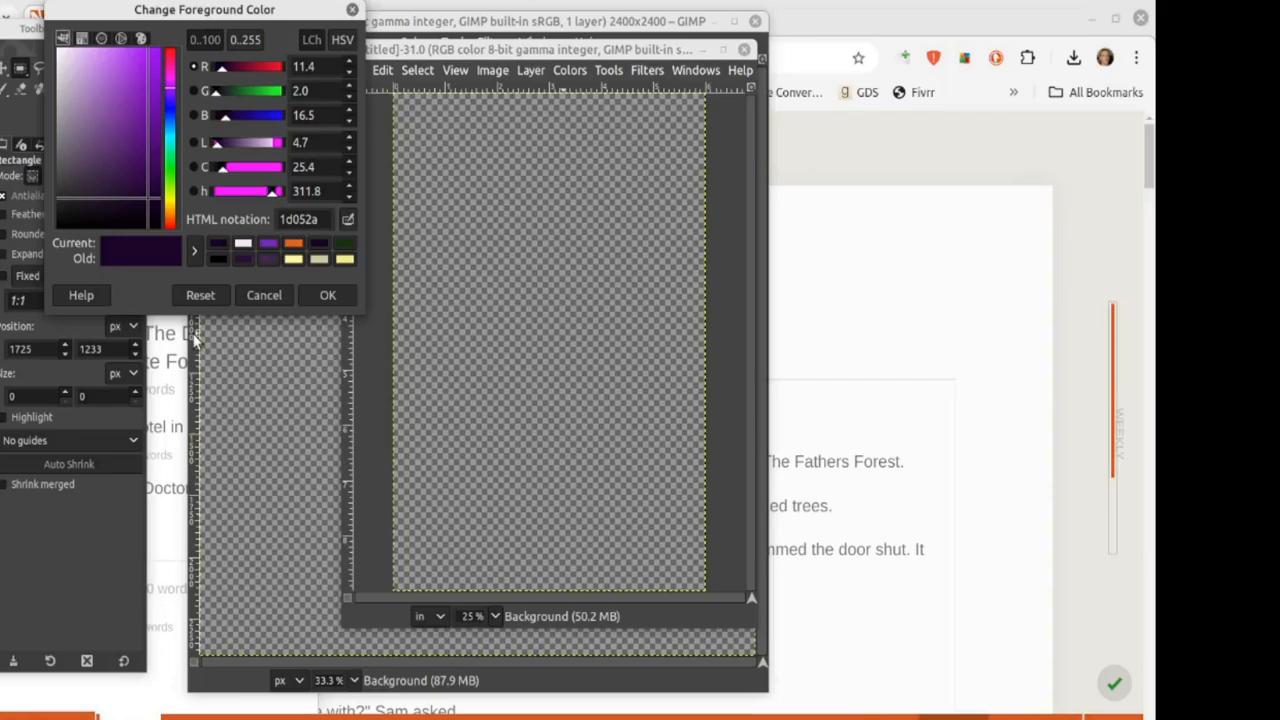
{"action": "left_click", "coordinate": [167, 63]}
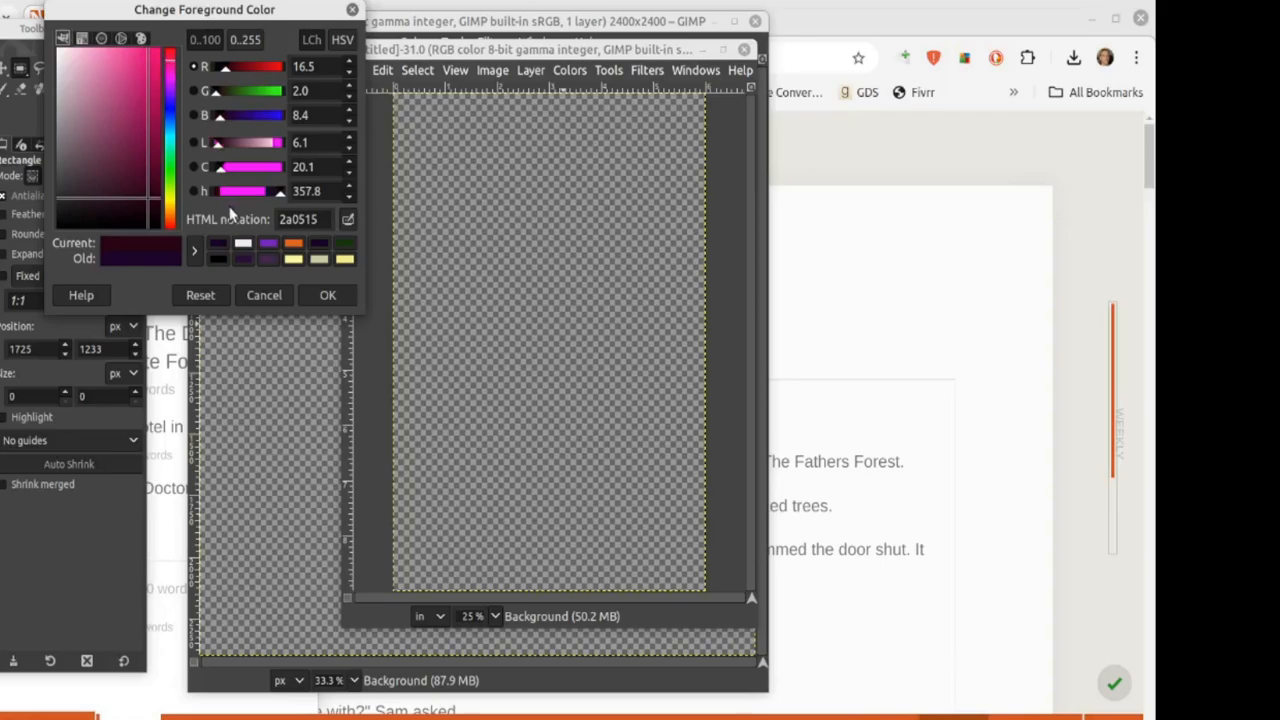
{"action": "left_click", "coordinate": [171, 105]}
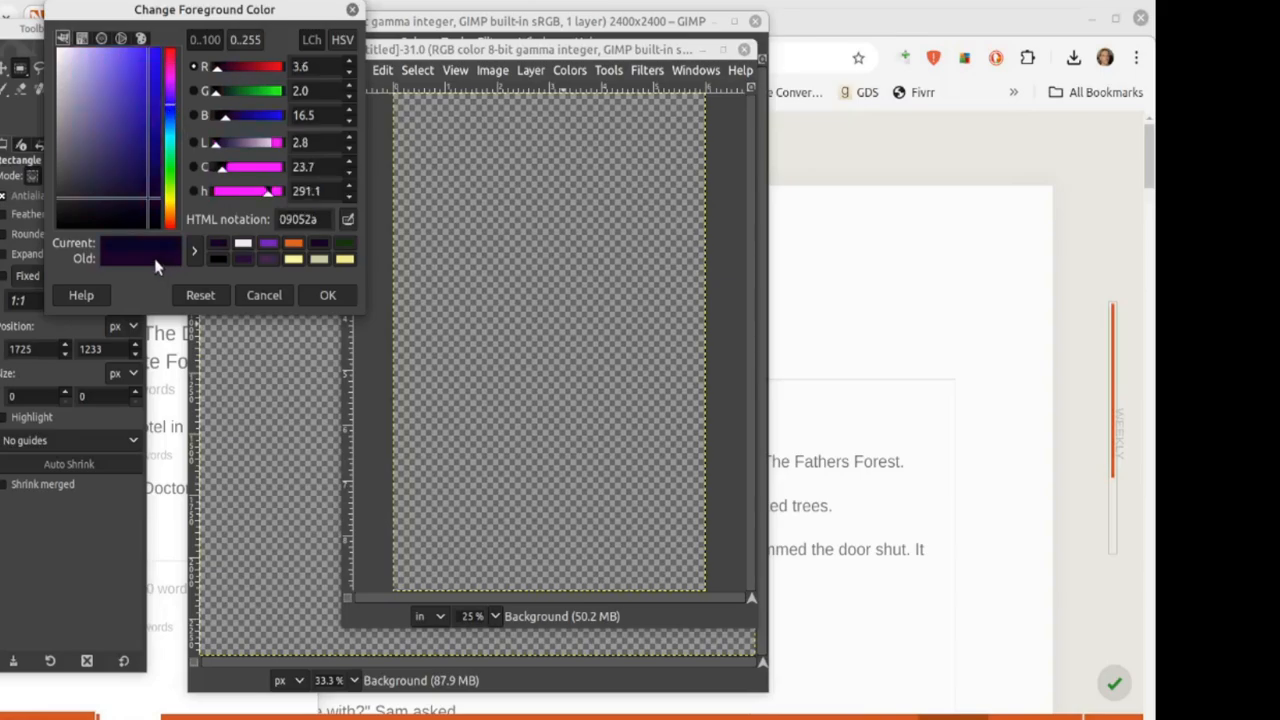
{"action": "left_click", "coordinate": [121, 115]}
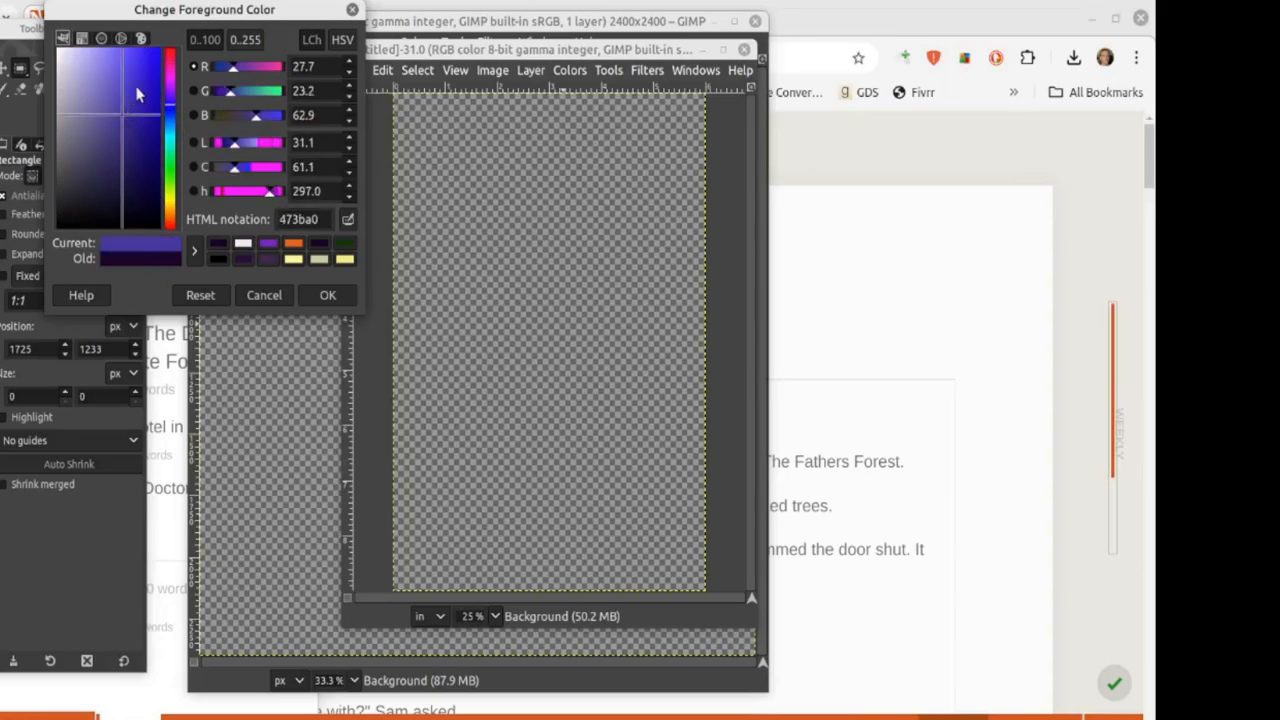
{"action": "left_click", "coordinate": [142, 89]}
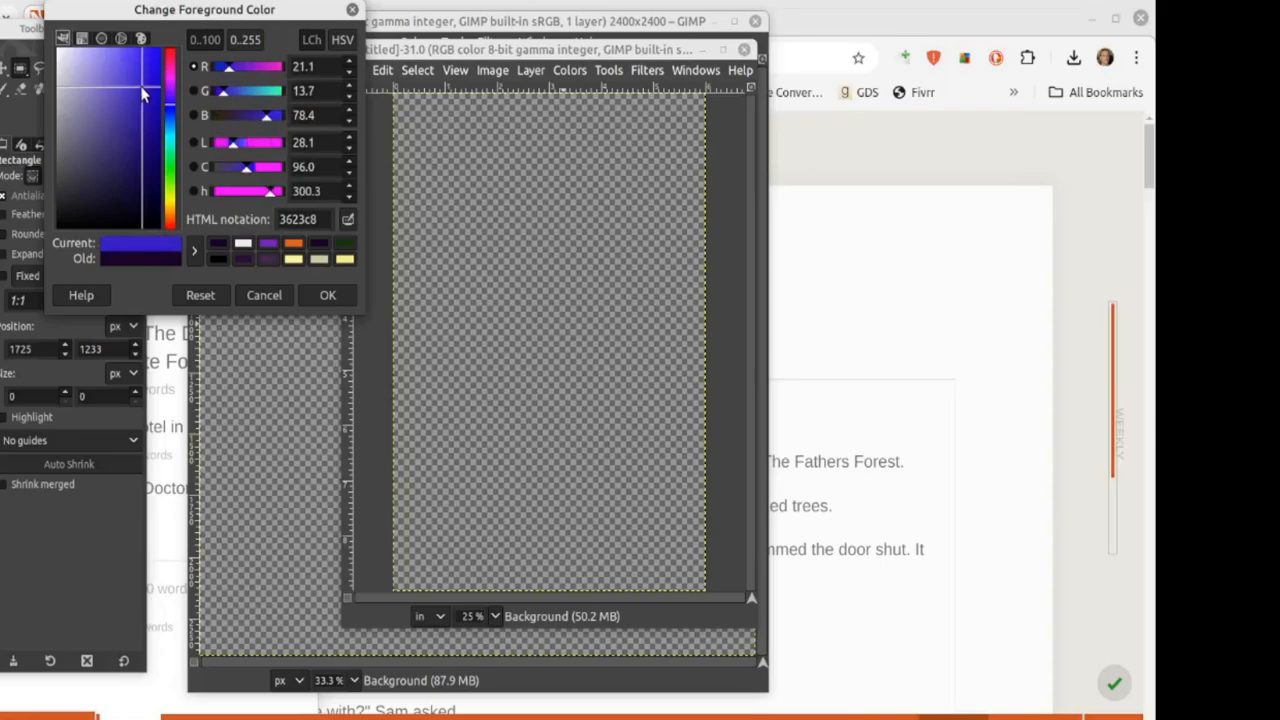
{"action": "left_click", "coordinate": [150, 166]}
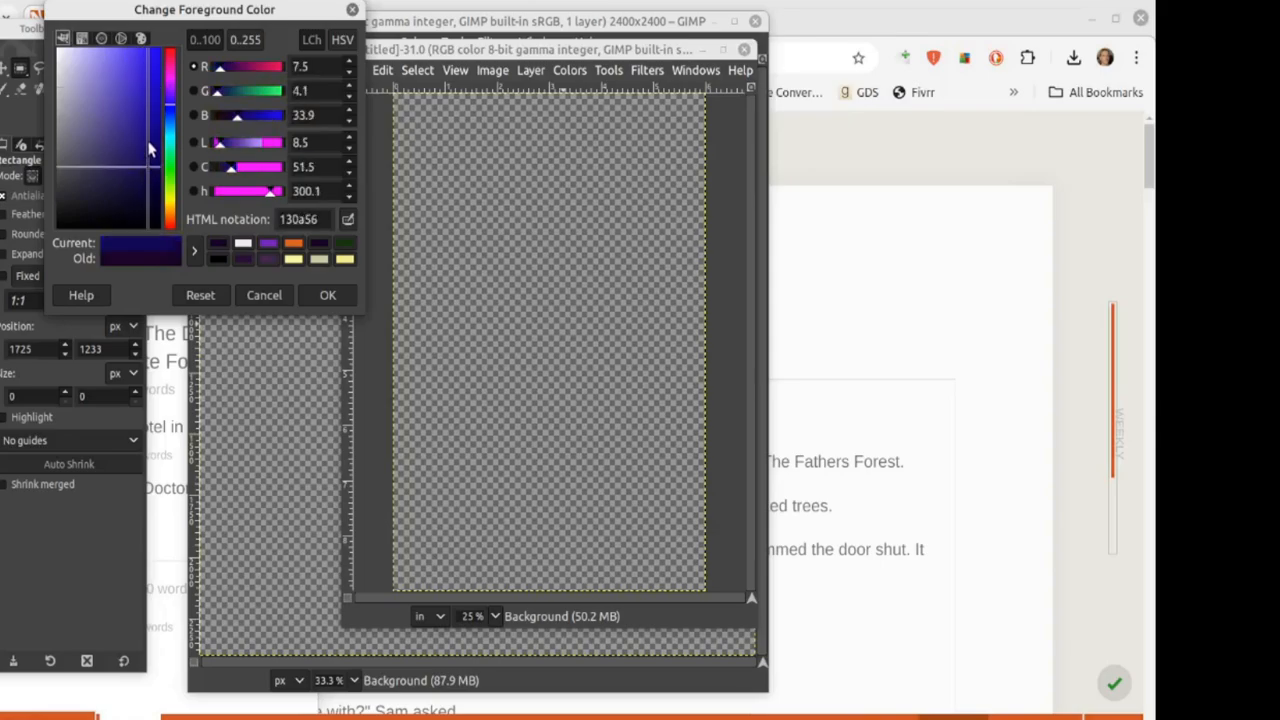
{"action": "left_click", "coordinate": [150, 148]}
{"action": "left_click", "coordinate": [327, 295]}
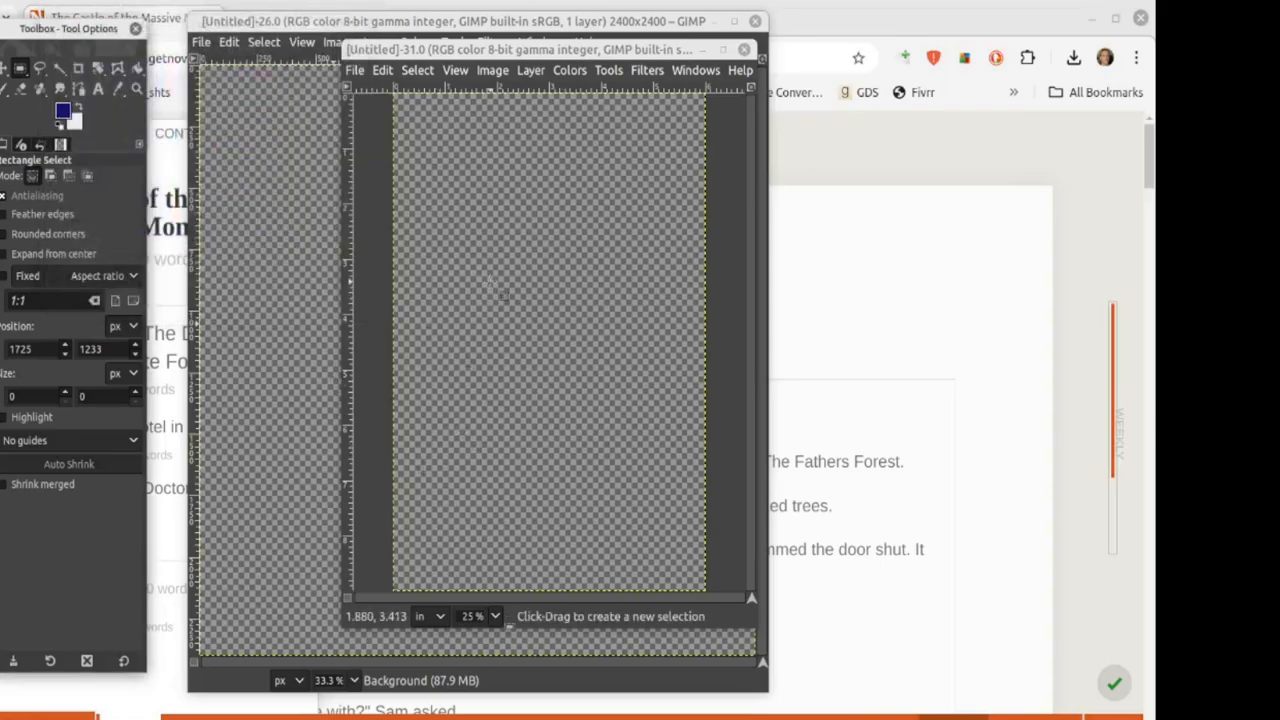
Step: Fill the tall 6×9 cover canvas with indigo using Bucket Fill
{"action": "left_click", "coordinate": [137, 68]}
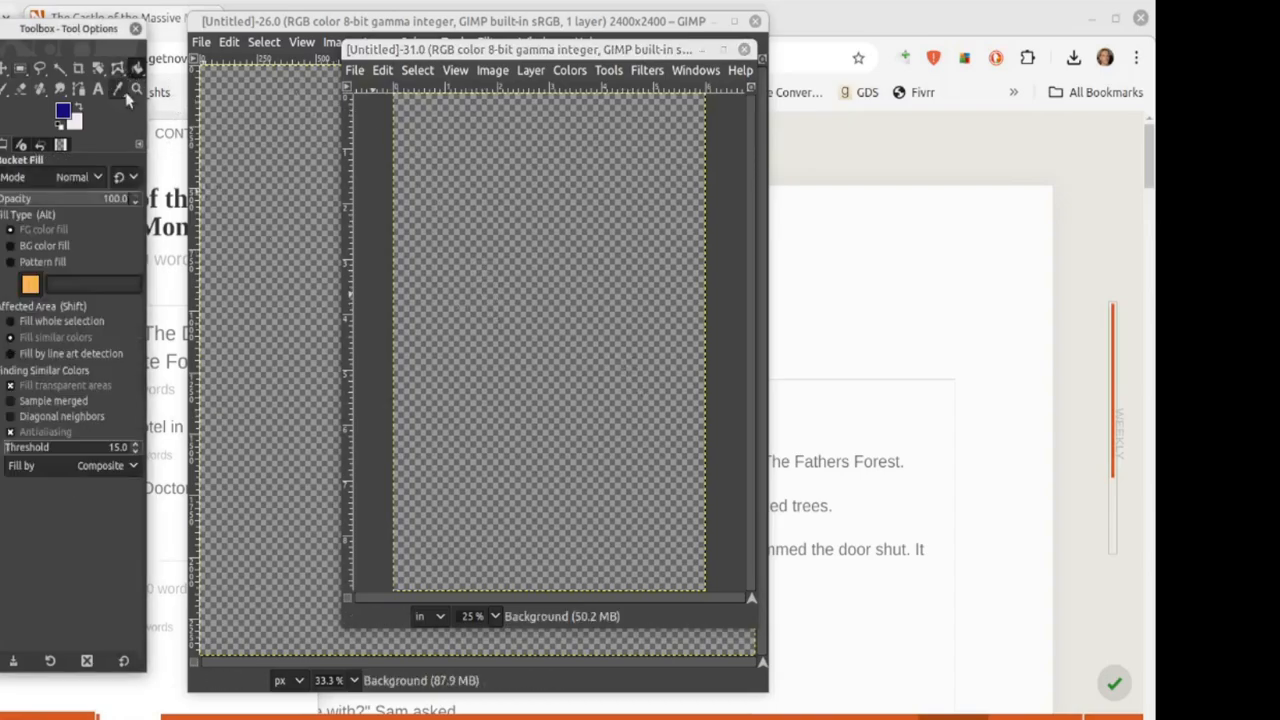
{"action": "left_click", "coordinate": [538, 295]}
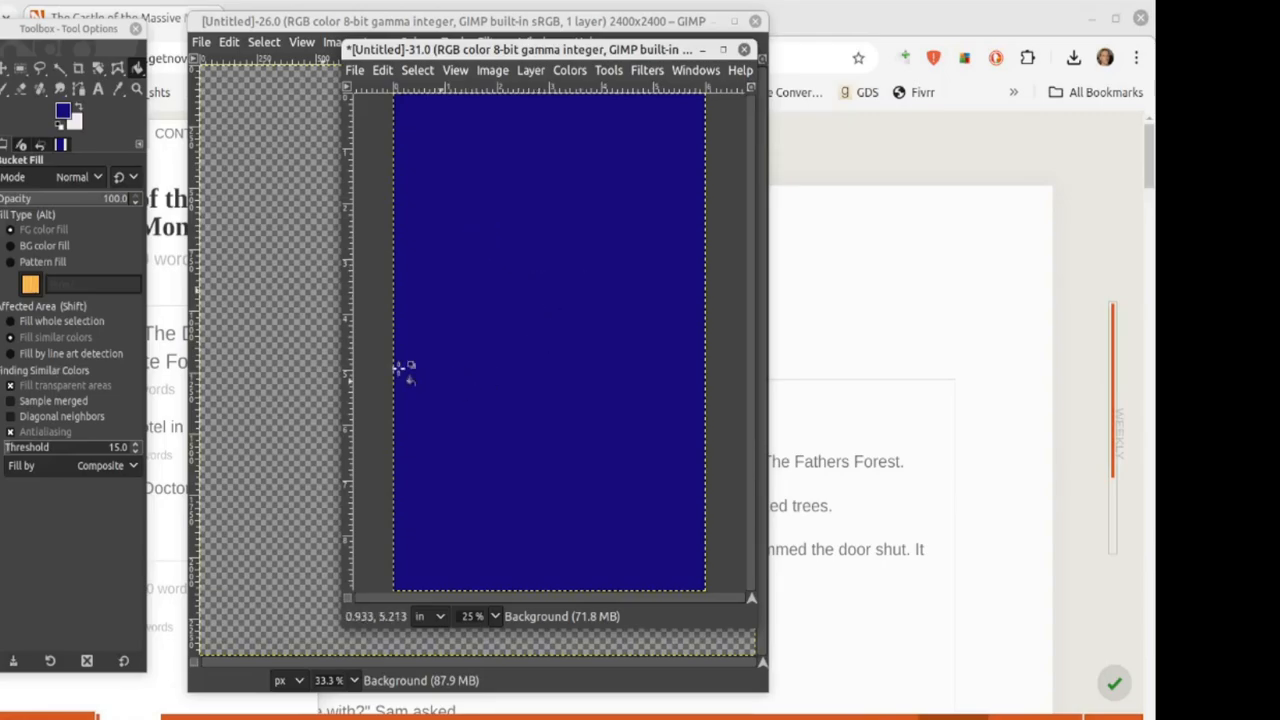
{"action": "left_click", "coordinate": [168, 255]}
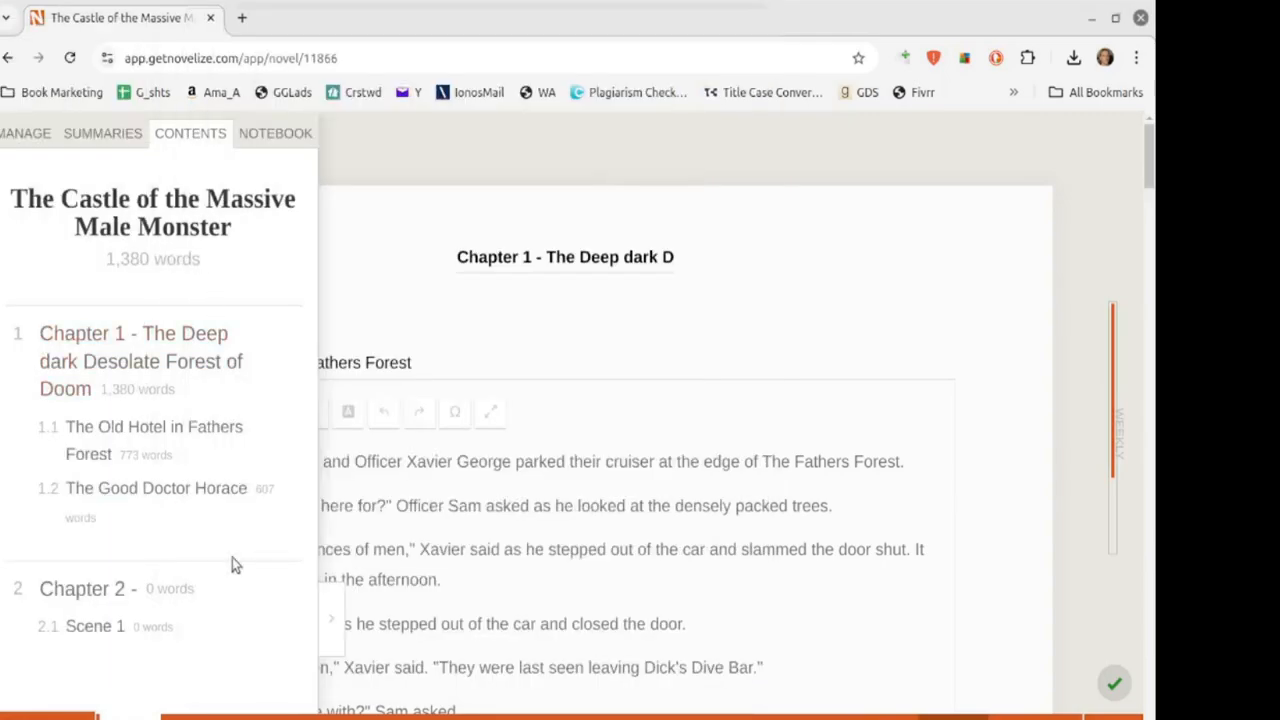
Step: Fill the square 2400×2400 canvas with indigo too, then return to the cover
{"action": "mouse_move", "coordinate": [292, 716]}
{"action": "left_click", "coordinate": [215, 672]}
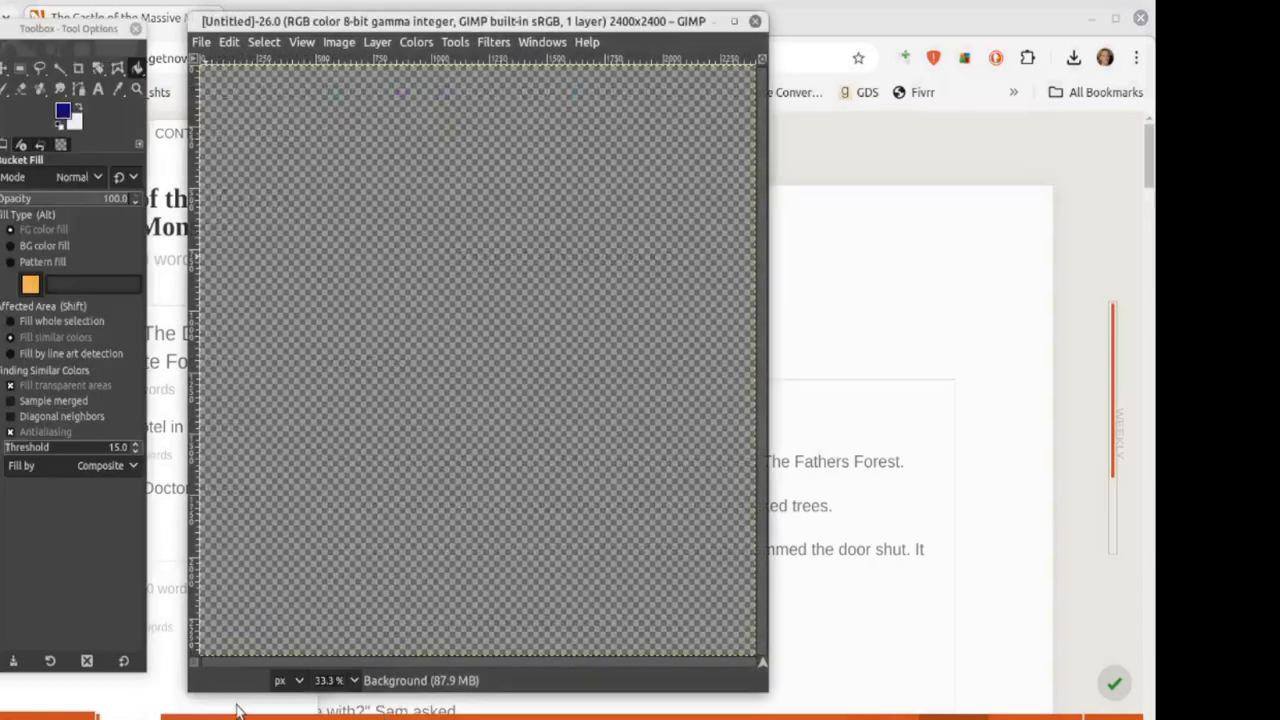
{"action": "left_click", "coordinate": [385, 165]}
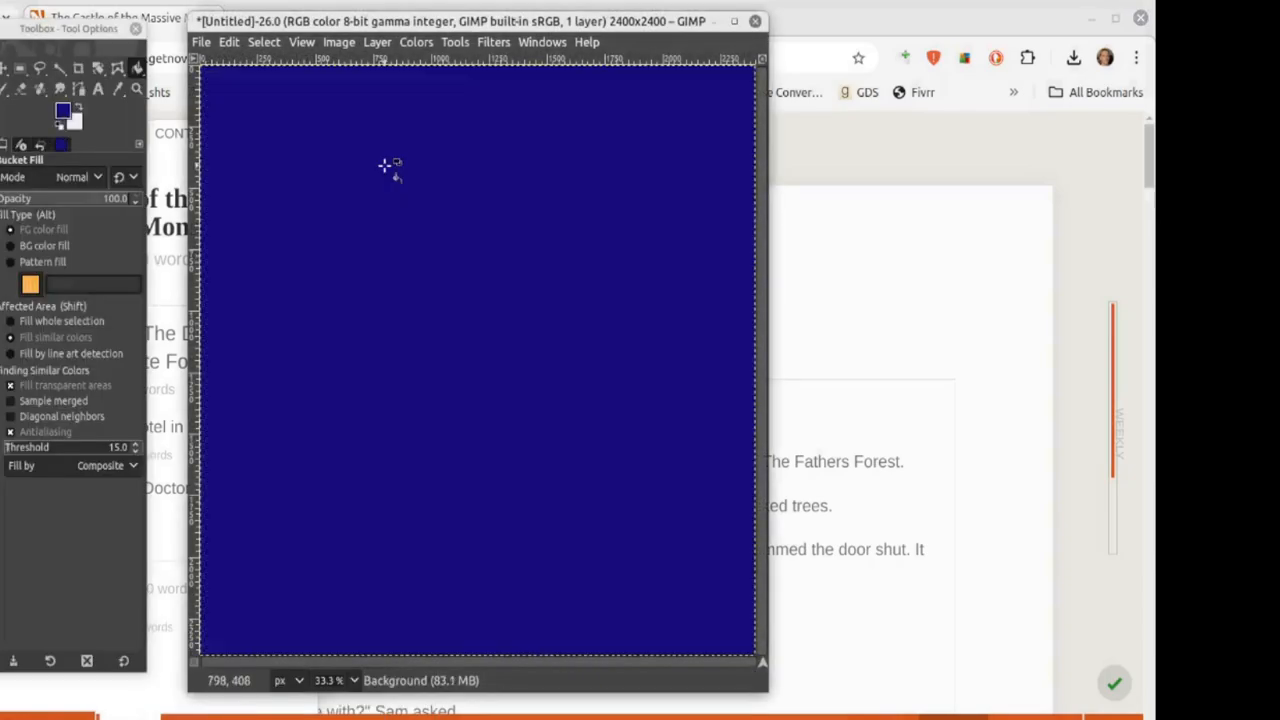
{"action": "left_click_drag", "start_coordinate": [271, 20], "coordinate": [257, 19]}
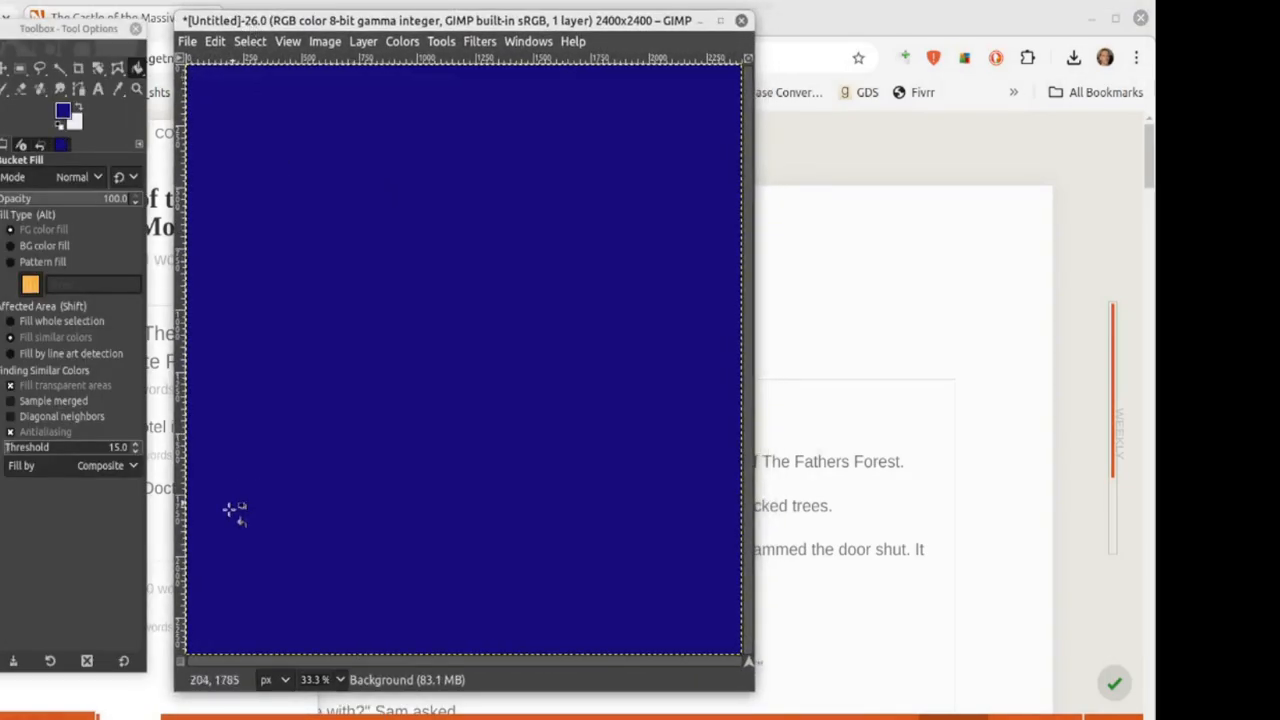
{"action": "mouse_move", "coordinate": [290, 712]}
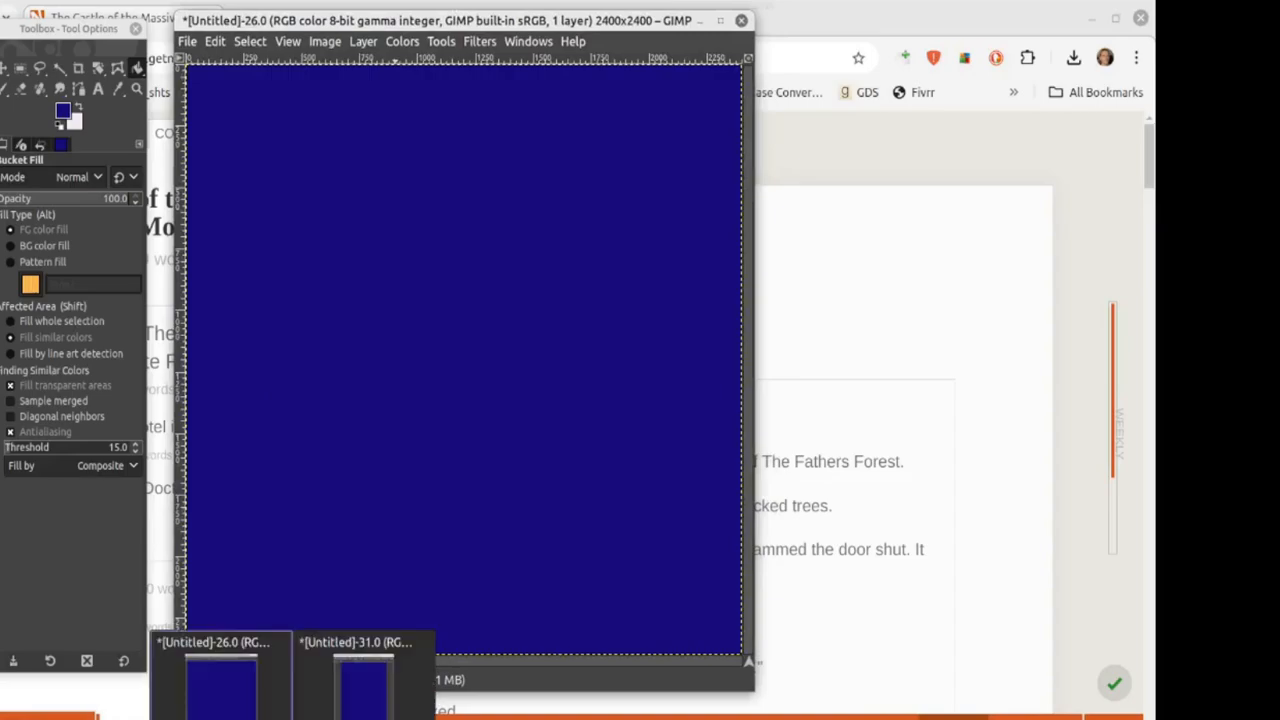
{"action": "left_click", "coordinate": [360, 672]}
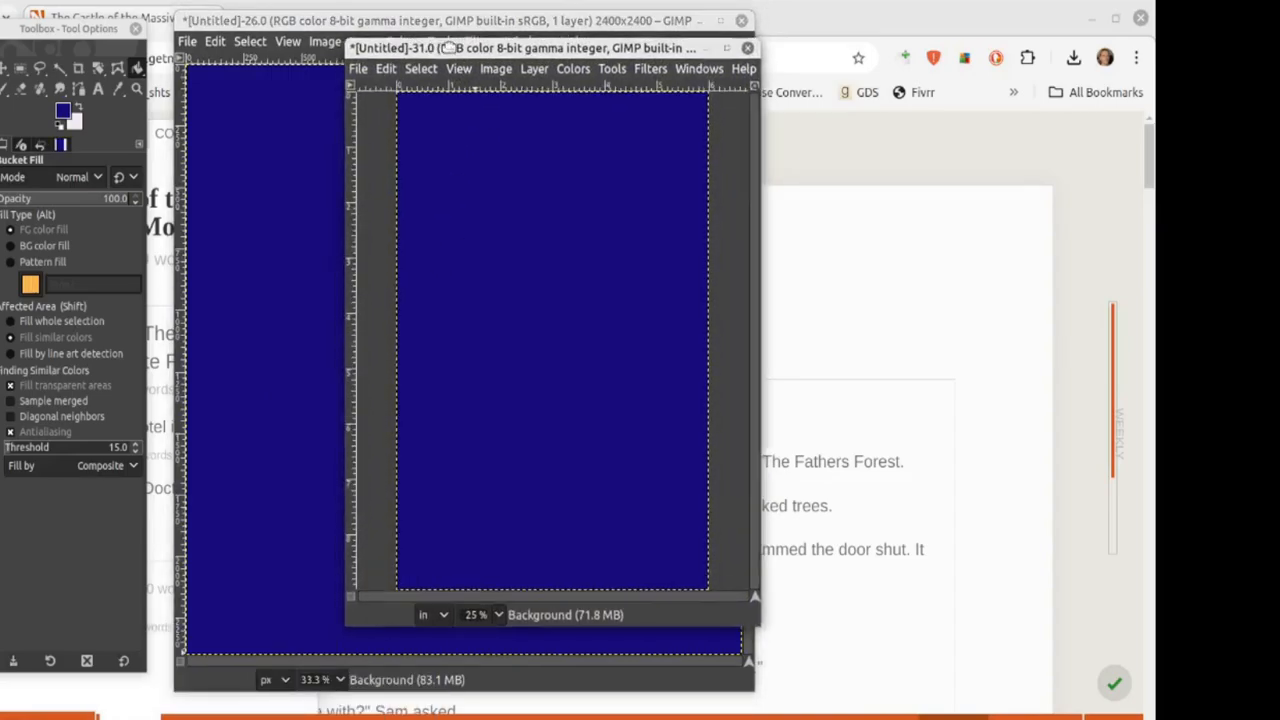
{"action": "left_click_drag", "start_coordinate": [436, 58], "coordinate": [474, 56]}
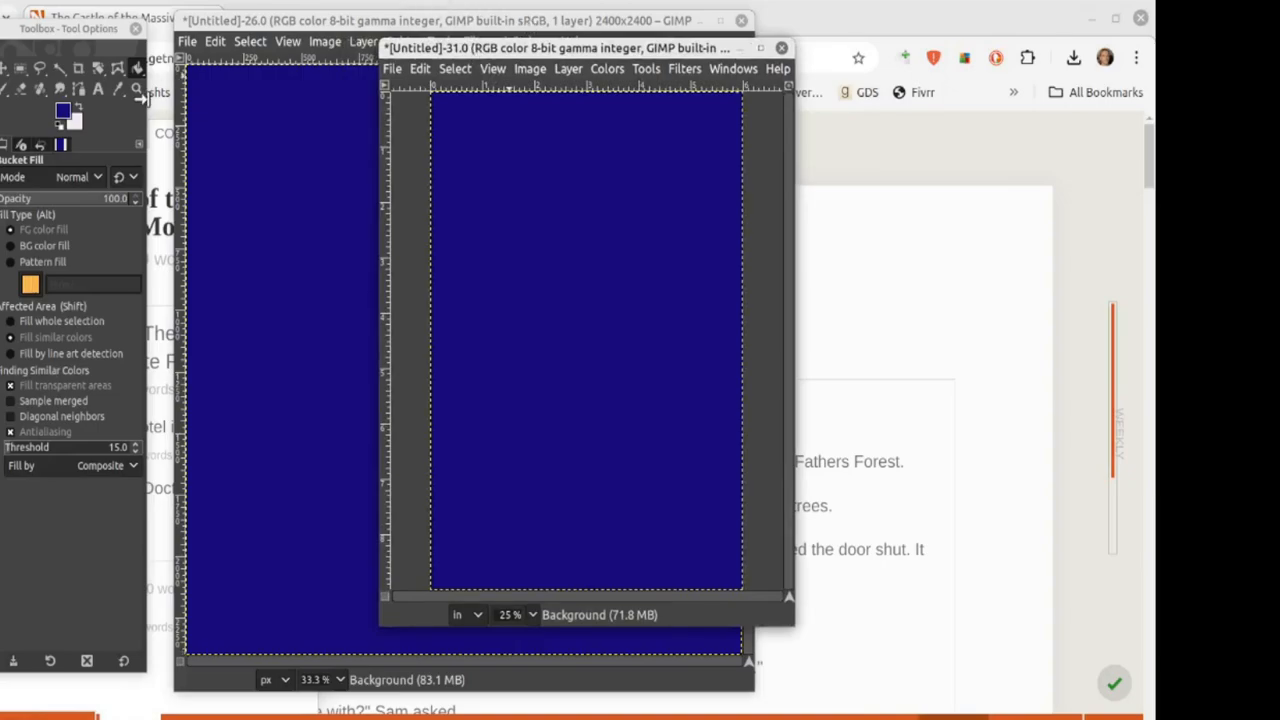
Step: Set the Text tool colour to near-white
{"action": "left_click", "coordinate": [97, 90]}
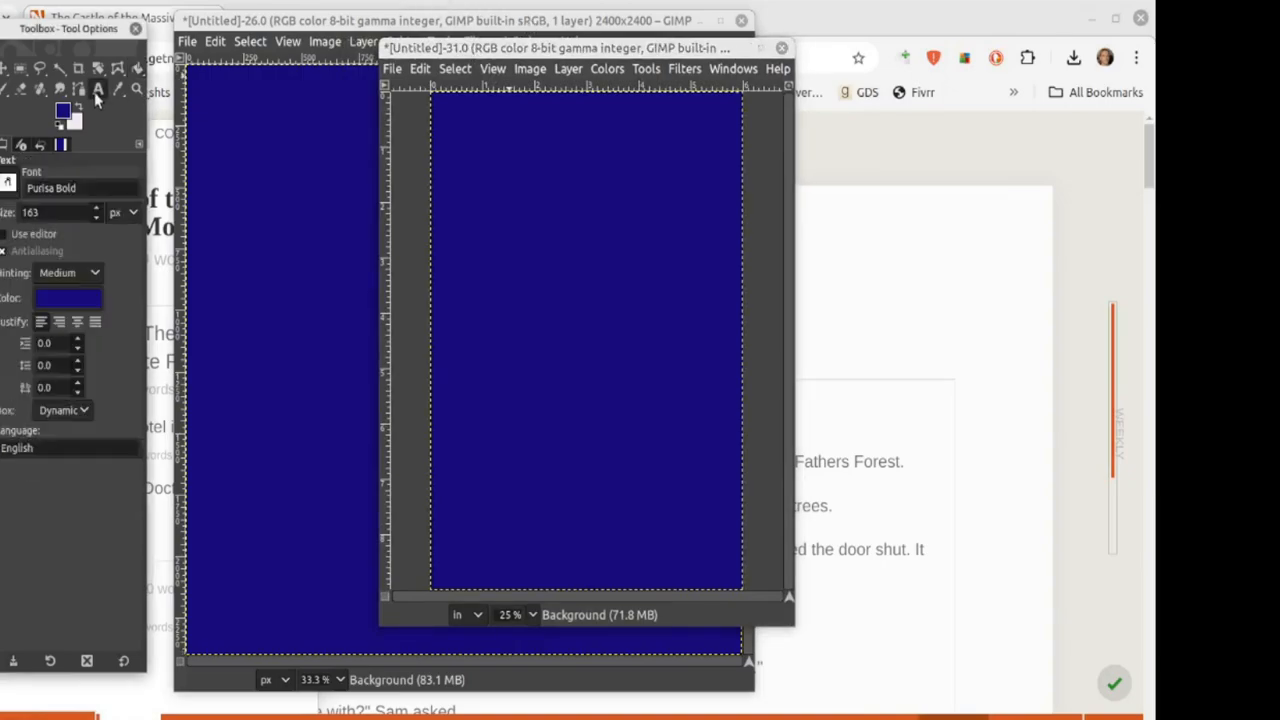
{"action": "left_click", "coordinate": [83, 298]}
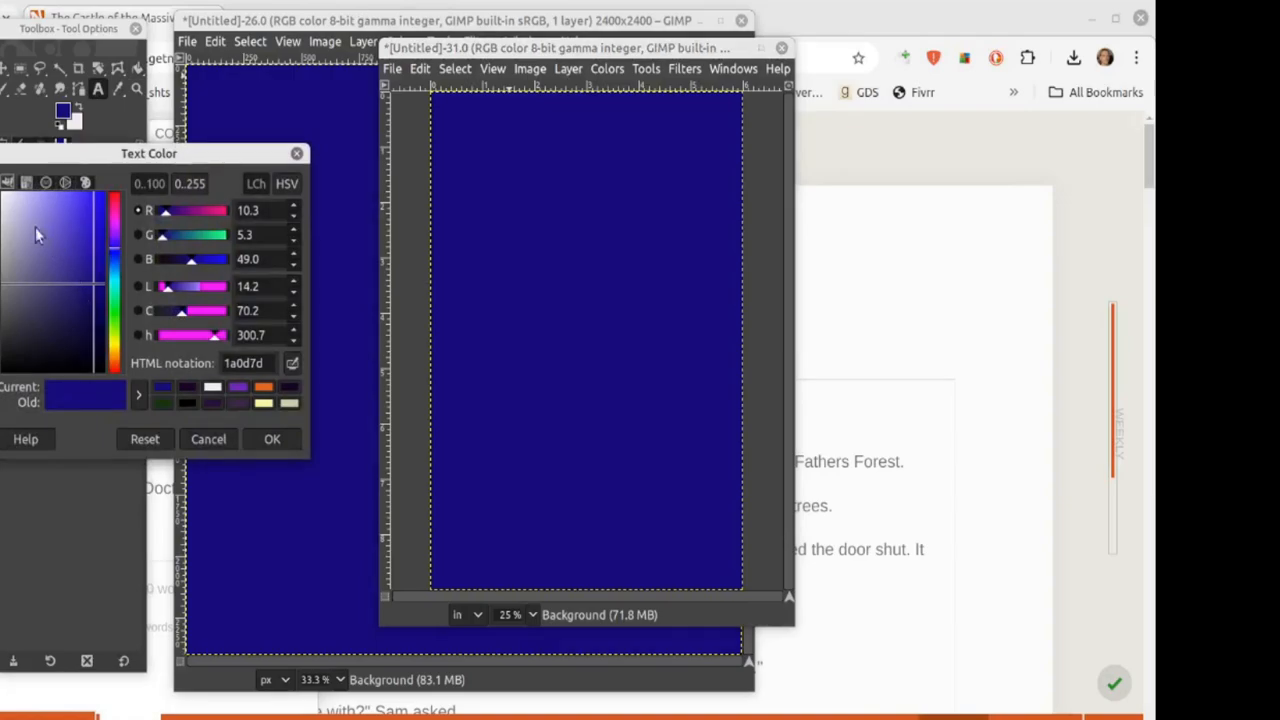
{"action": "left_click", "coordinate": [5, 206]}
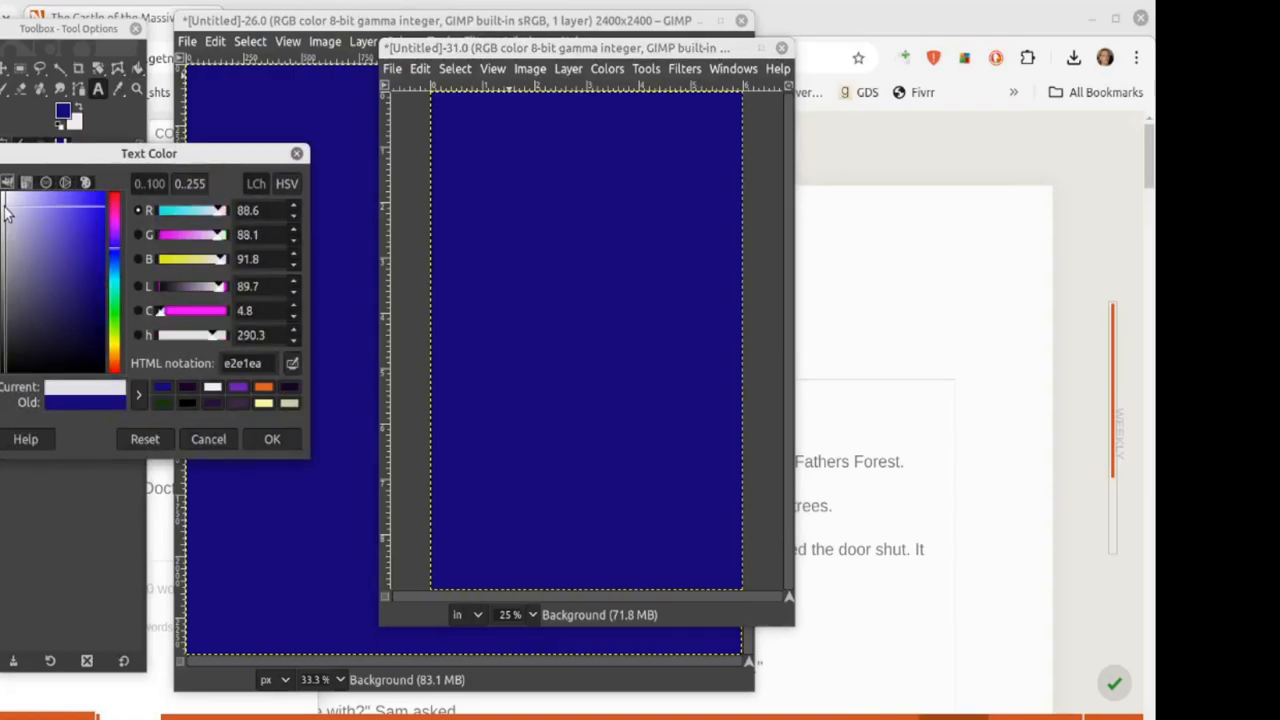
{"action": "left_click", "coordinate": [268, 439]}
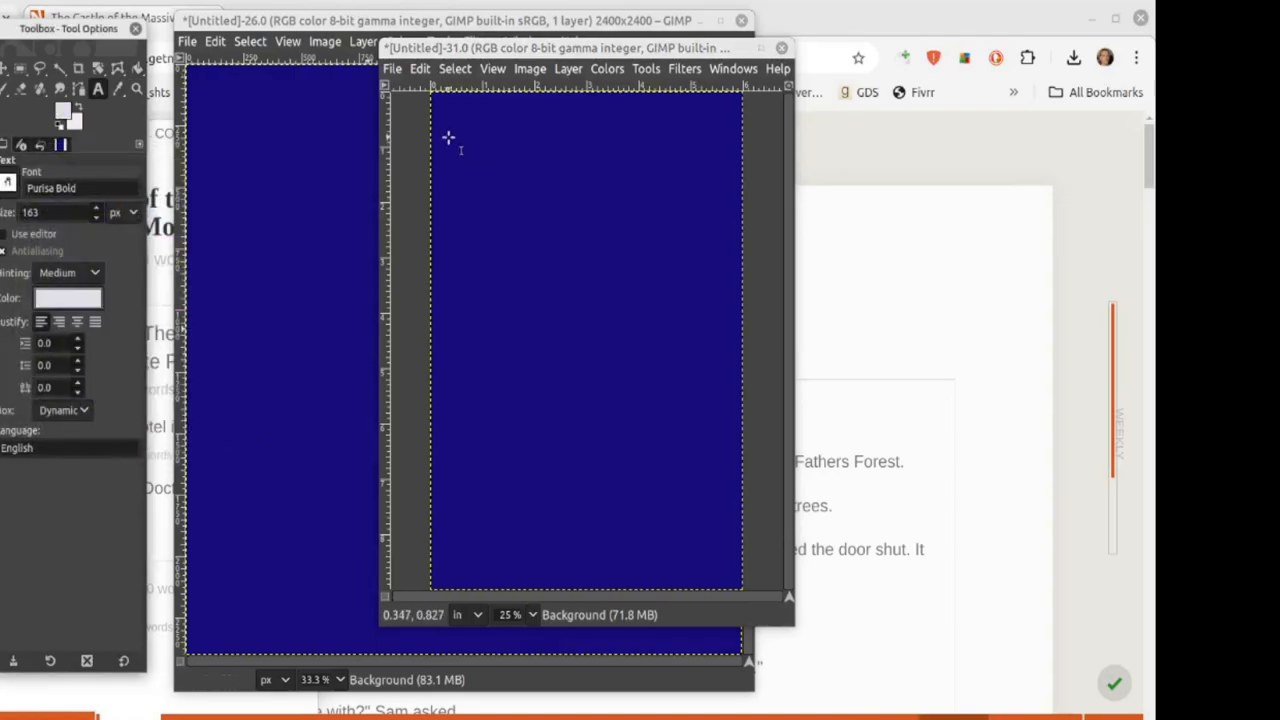
Step: Type trial 'Book Title' text on the cover, then undo it along with the fill
{"action": "left_click", "coordinate": [441, 124]}
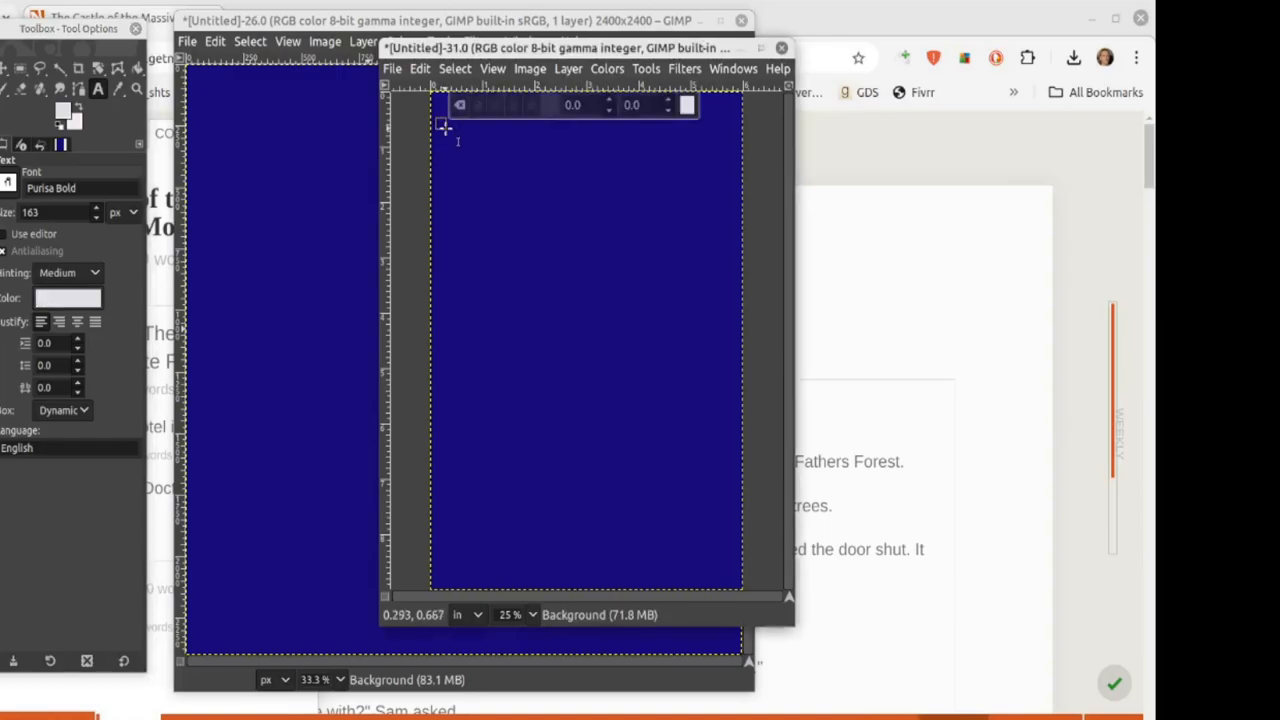
{"action": "type", "text": "Book Title"}
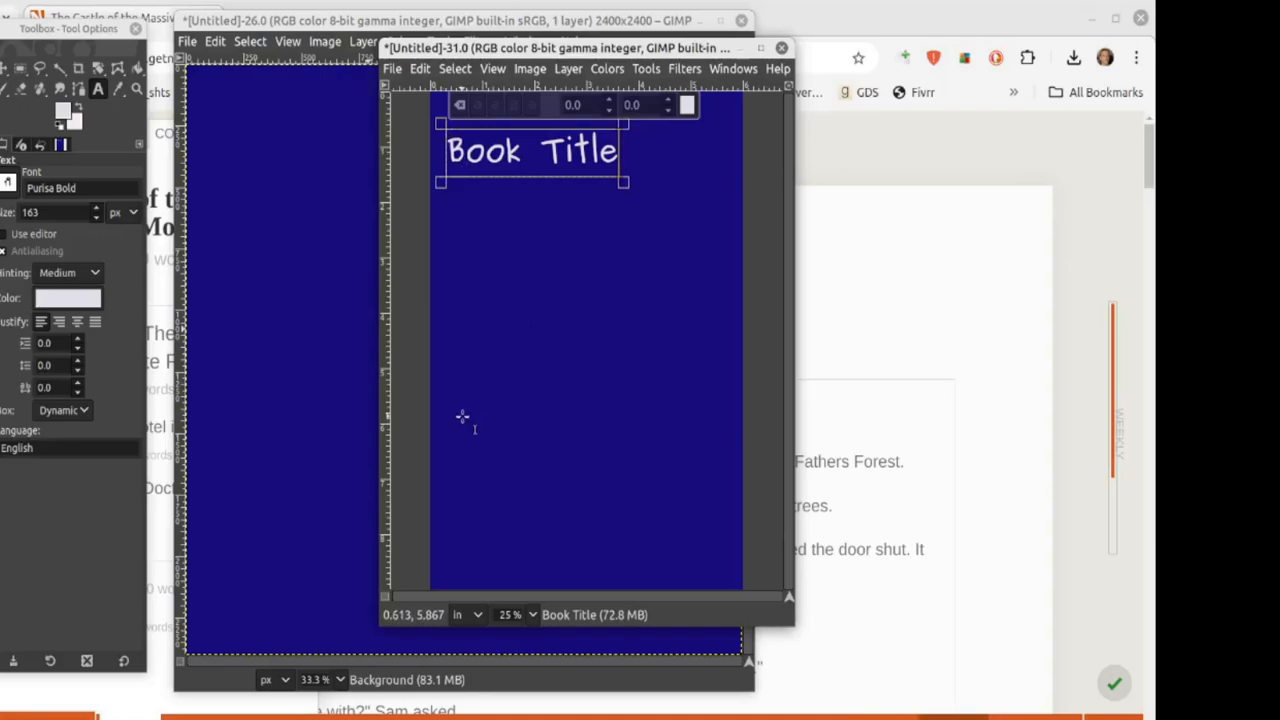
{"action": "key", "text": "ctrl+z"}
{"action": "key", "text": "ctrl+z"}
{"action": "key", "text": "ctrl+z"}
{"action": "key", "text": "ctrl+z"}
{"action": "key", "text": "ctrl+z"}
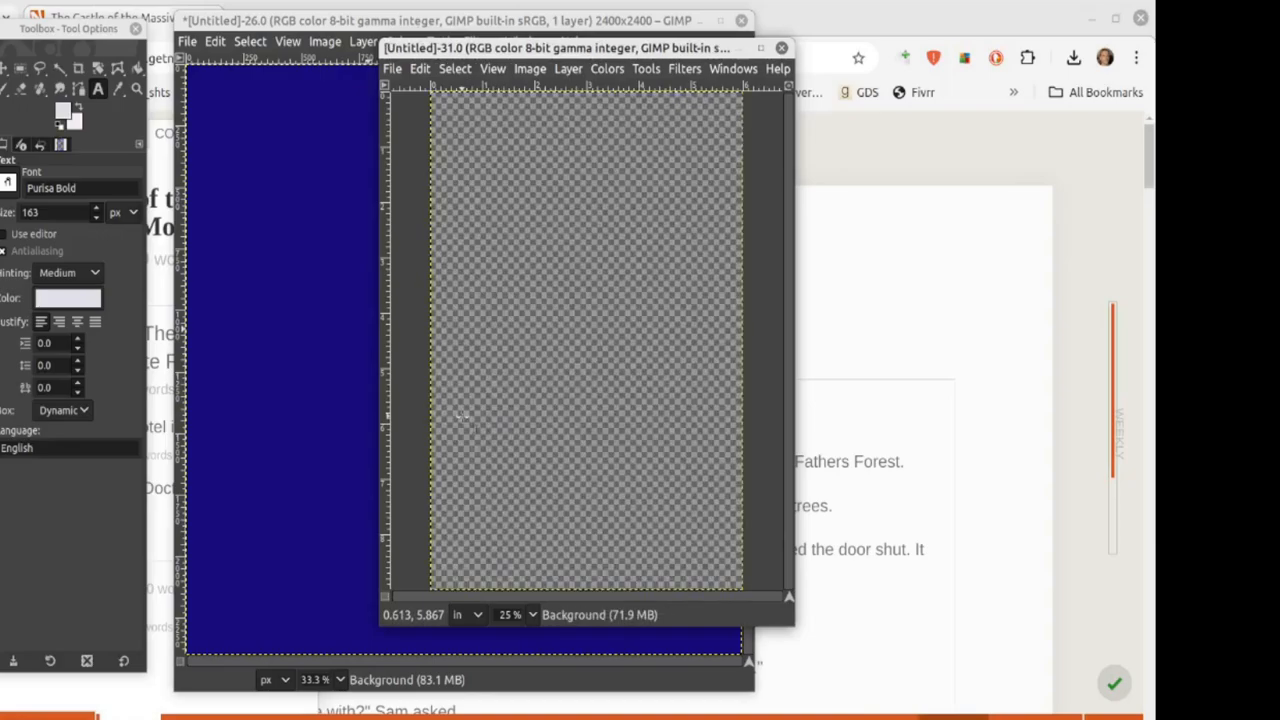
Step: Redo the indigo fill on the 6×9 cover canvas
{"action": "left_click", "coordinate": [426, 67]}
{"action": "left_click", "coordinate": [445, 109]}
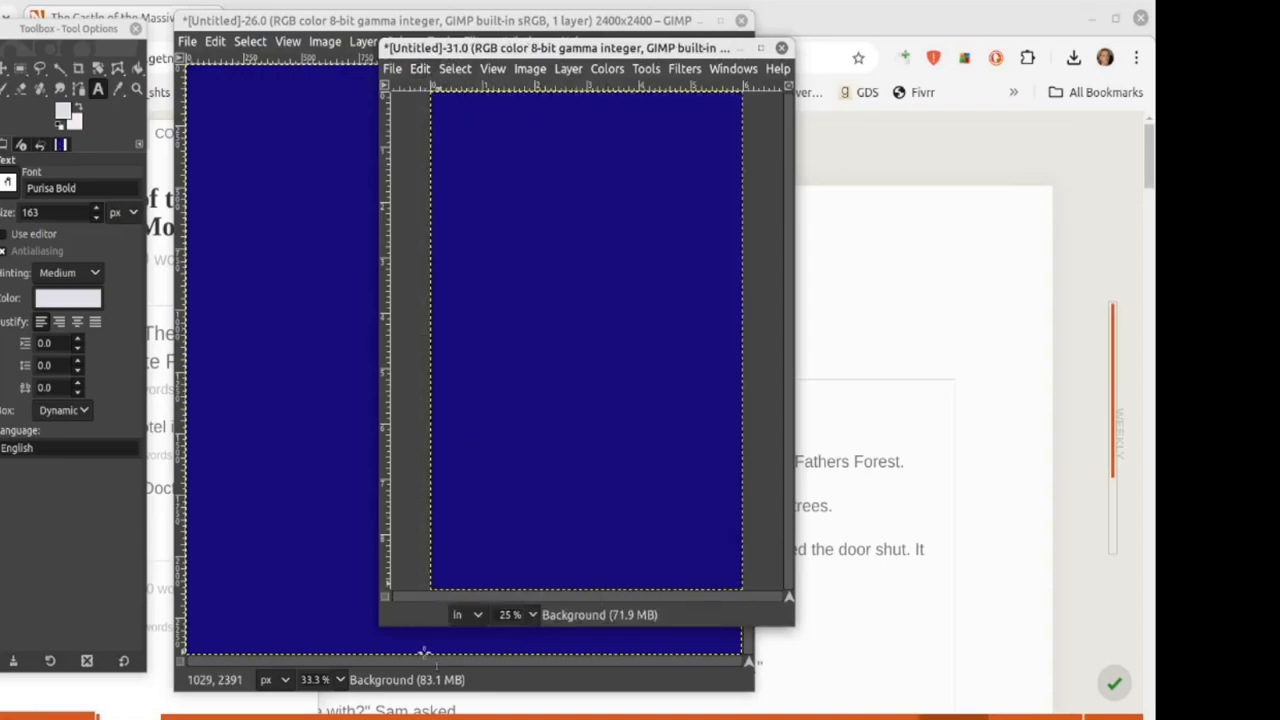
{"action": "mouse_move", "coordinate": [292, 716]}
{"action": "left_click_drag", "start_coordinate": [394, 47], "coordinate": [316, 25]}
{"action": "left_click", "coordinate": [313, 46]}
{"action": "left_click", "coordinate": [338, 71]}
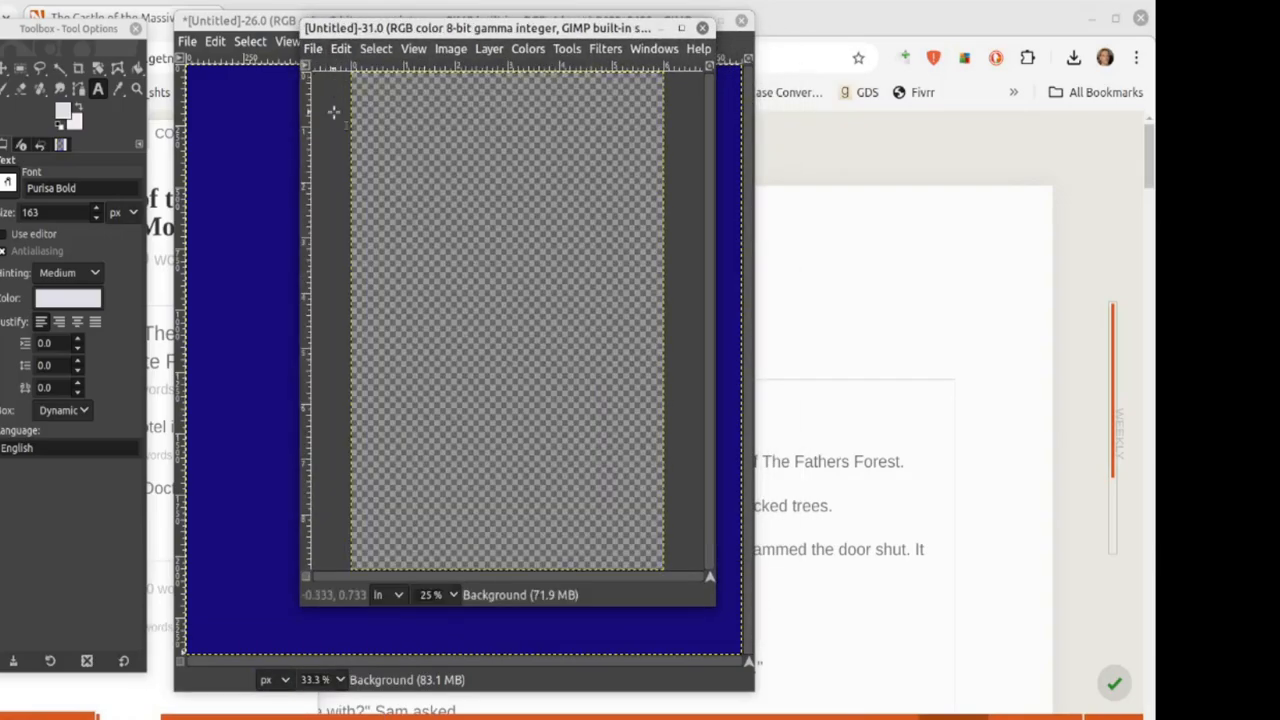
{"action": "left_click", "coordinate": [341, 49]}
{"action": "left_click", "coordinate": [335, 90]}
Step: Create a new transparent-fill image and start a text box near its top
{"action": "left_click", "coordinate": [313, 48]}
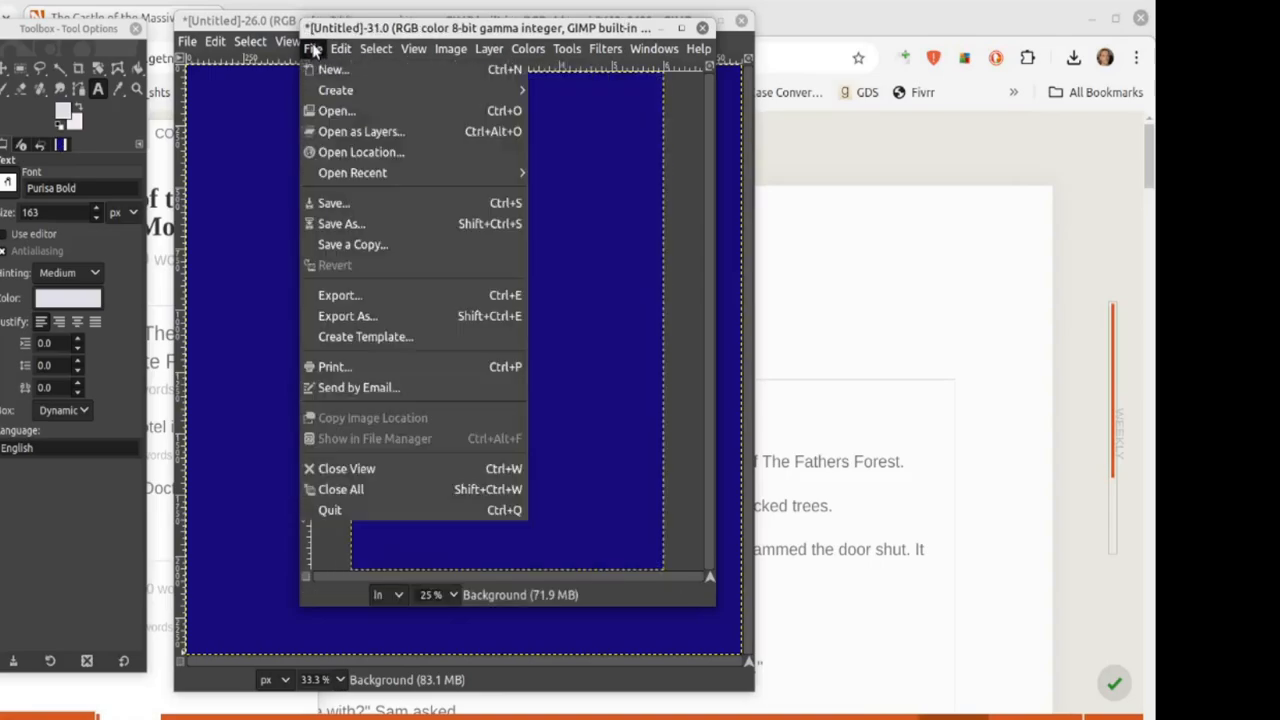
{"action": "mouse_move", "coordinate": [341, 49]}
{"action": "left_click", "coordinate": [322, 70]}
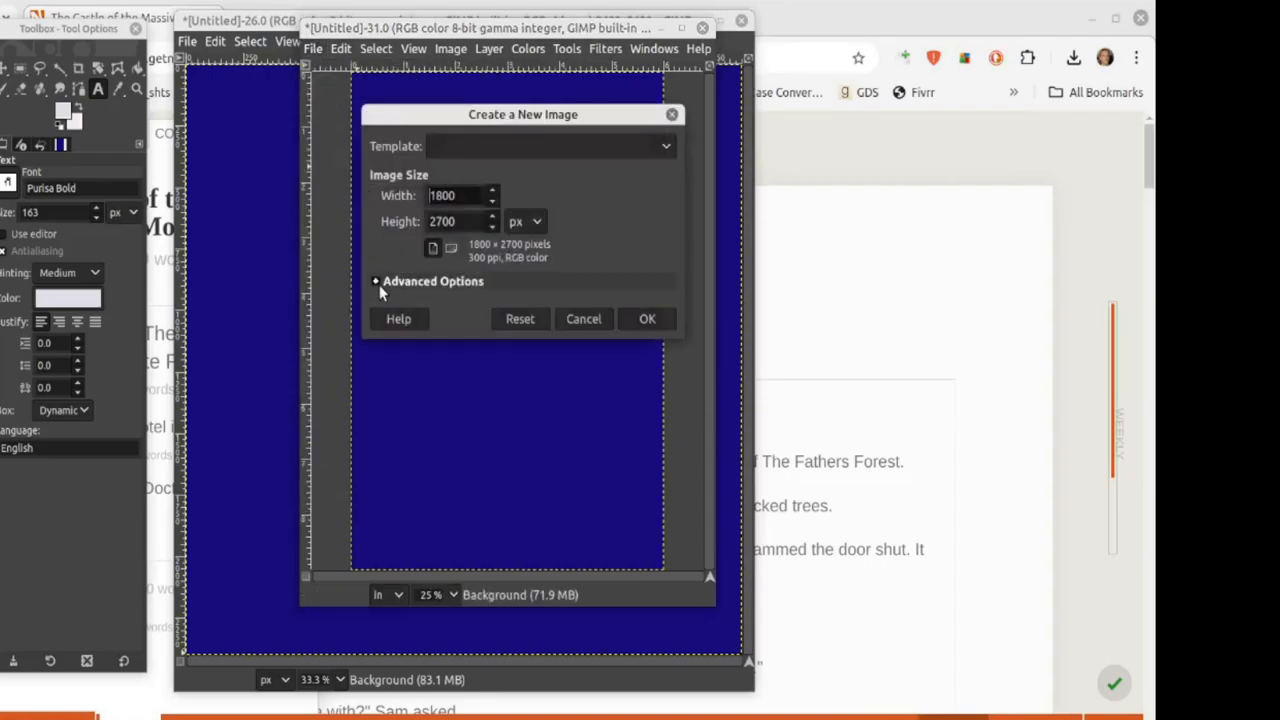
{"action": "left_click", "coordinate": [378, 284]}
{"action": "left_click", "coordinate": [526, 497]}
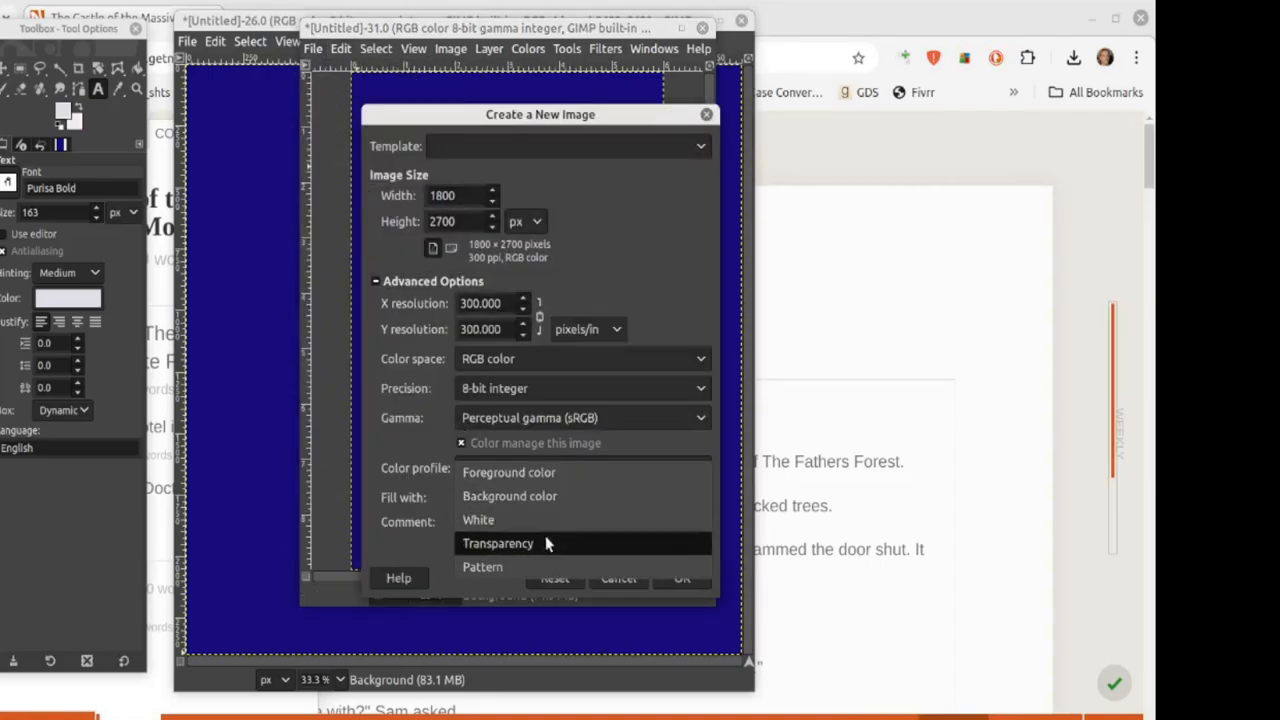
{"action": "left_click", "coordinate": [546, 543]}
{"action": "left_click", "coordinate": [681, 580]}
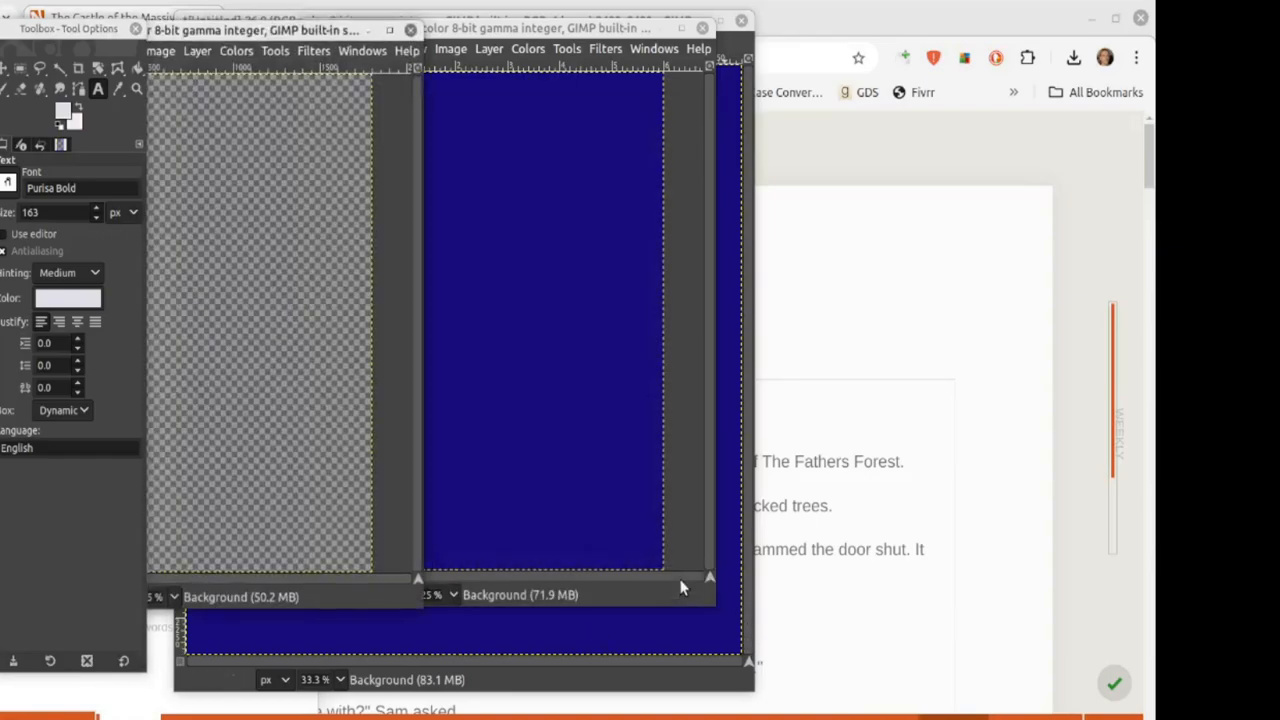
{"action": "left_click_drag", "start_coordinate": [224, 30], "coordinate": [831, 55]}
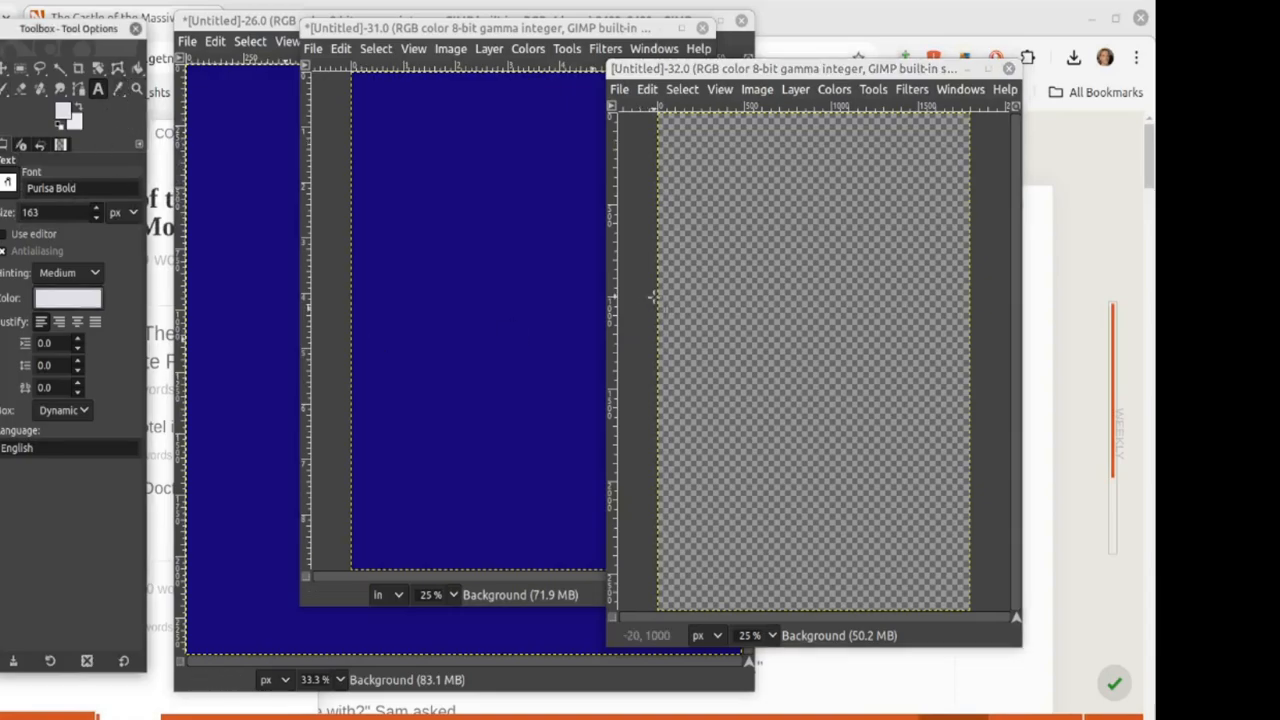
{"action": "left_click", "coordinate": [683, 160]}
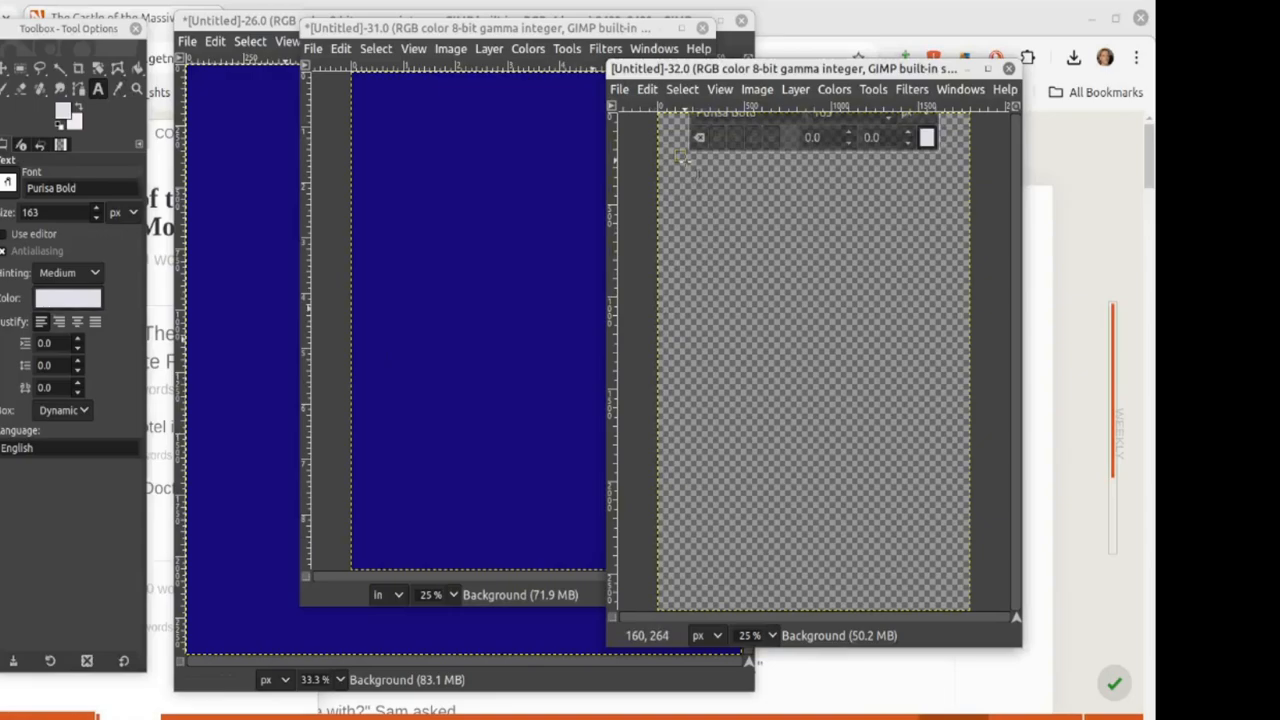
Step: Type the title 'The Epic Ocean Adventure', correcting the mistyped 'OCea'
{"action": "type", "text": "The Epi"}
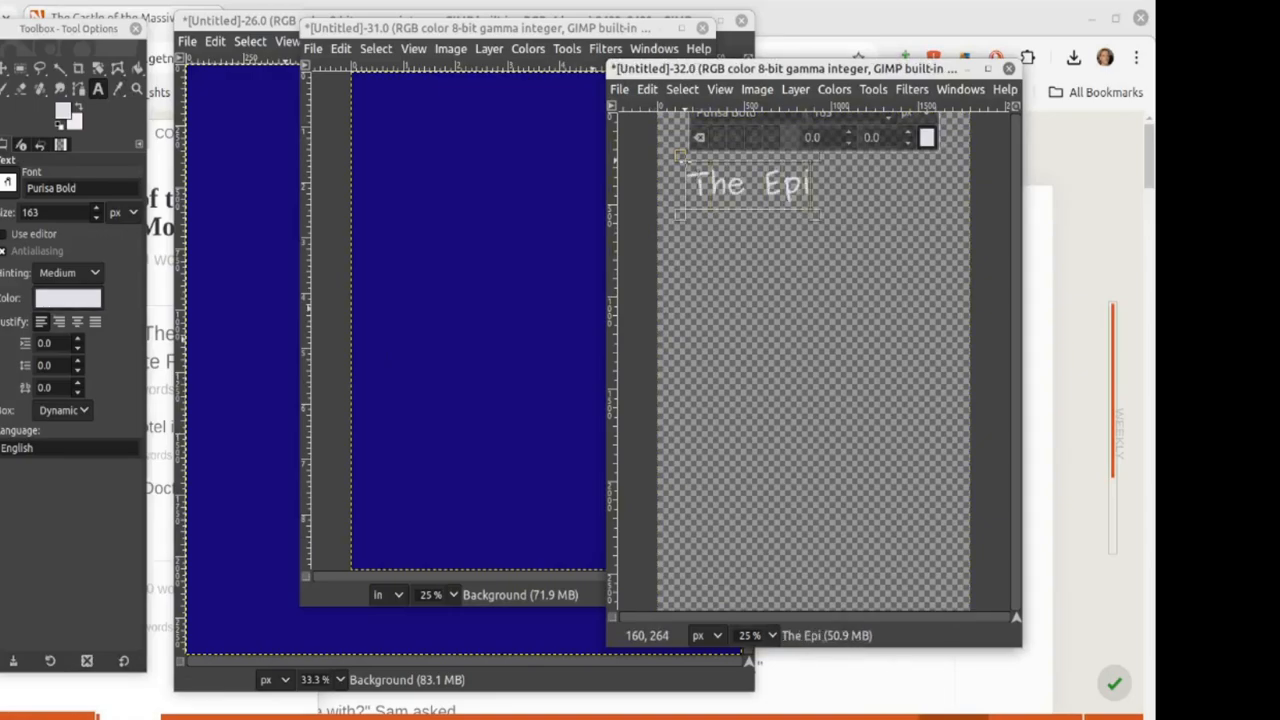
{"action": "type", "text": "c OCea"}
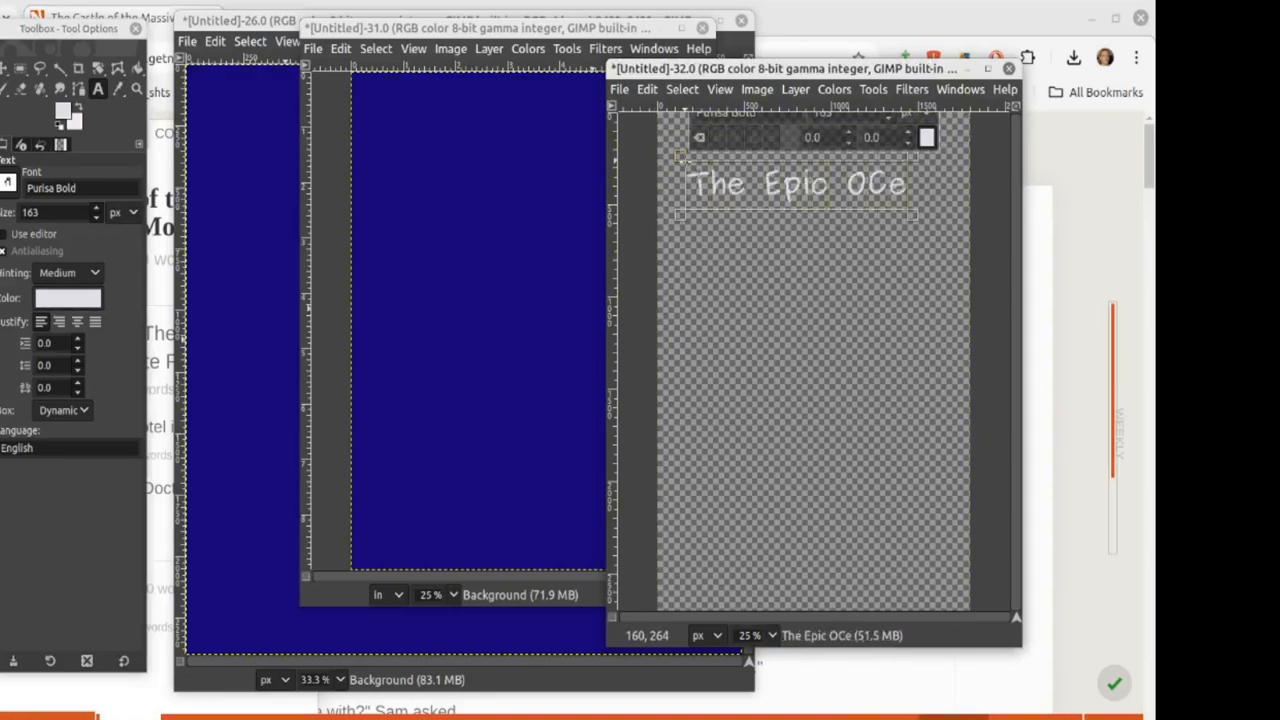
{"action": "key", "text": "BackSpace"}
{"action": "key", "text": "BackSpace"}
{"action": "key", "text": "BackSpace"}
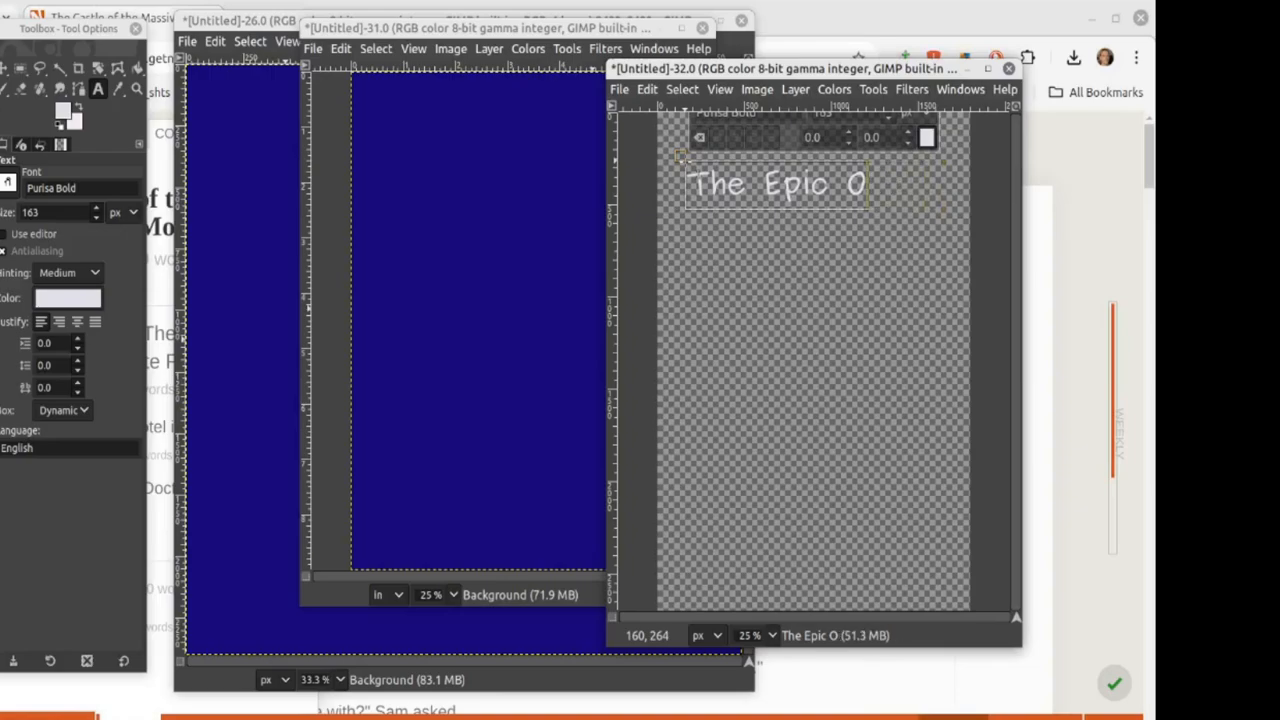
{"action": "type", "text": "cean "}
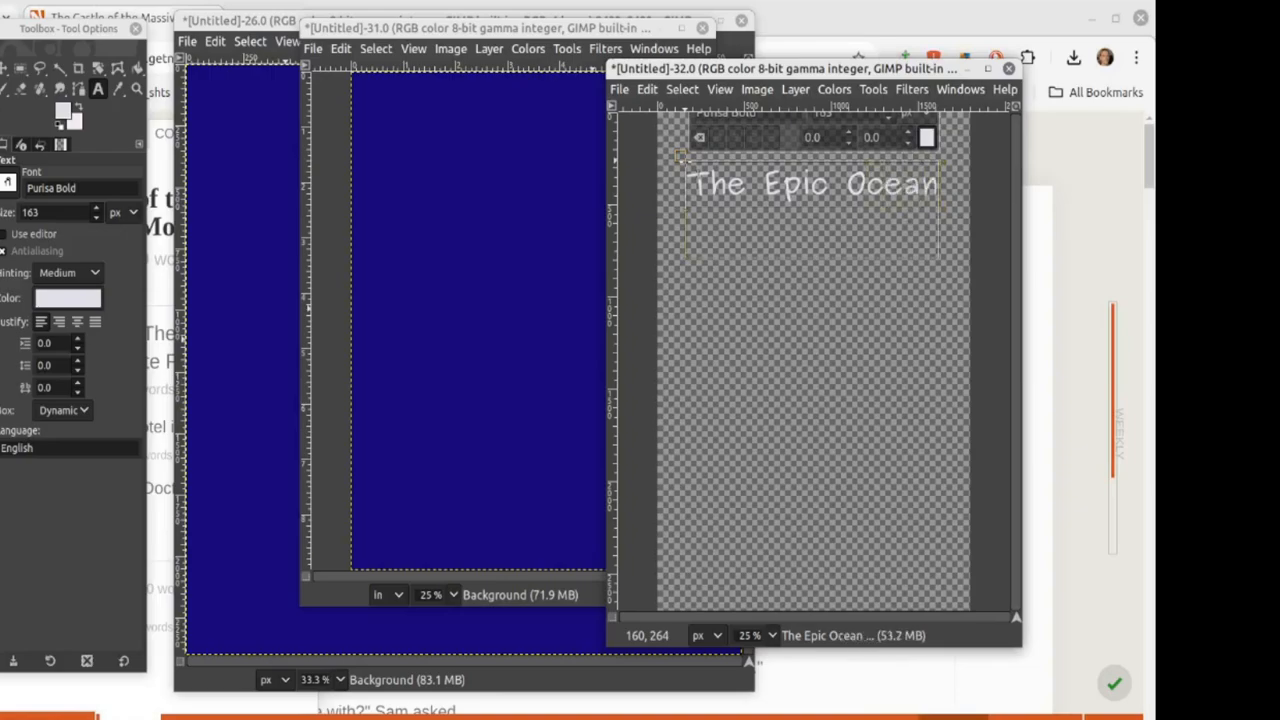
{"action": "type", "text": "Adventure"}
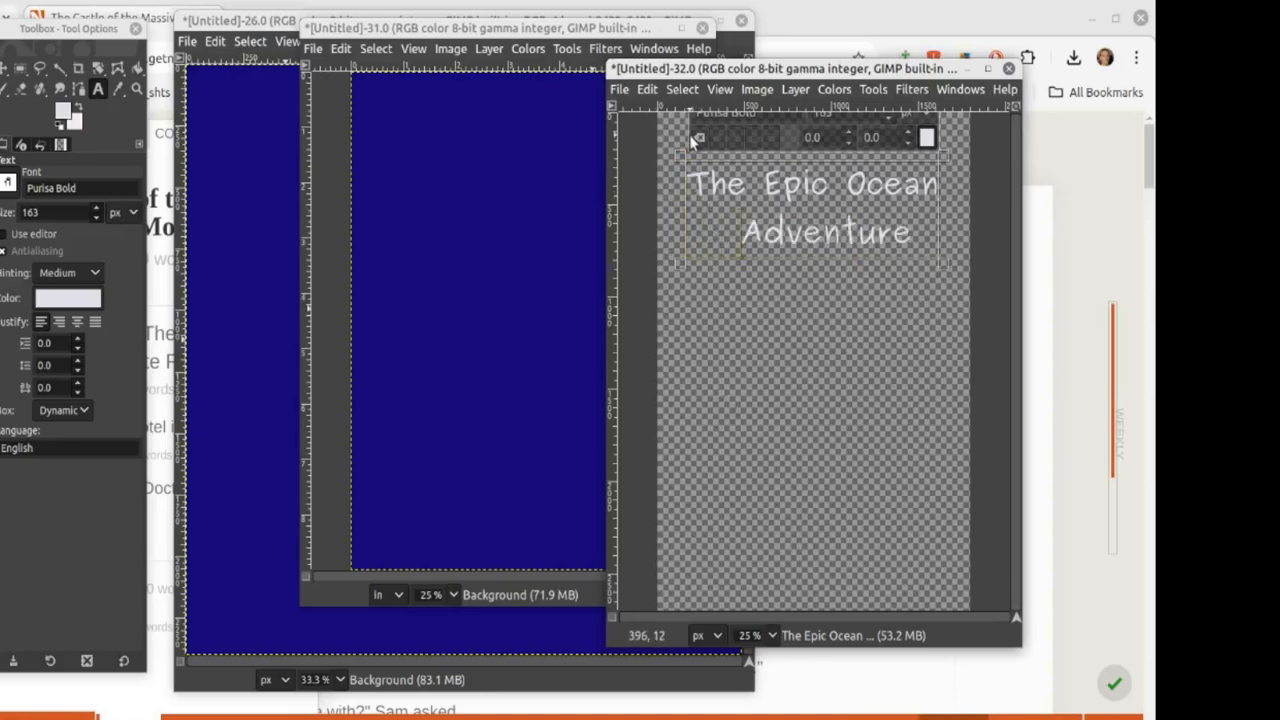
Step: Open Drop Shadow for the title text and open its black shadow colour chooser
{"action": "left_click", "coordinate": [912, 89]}
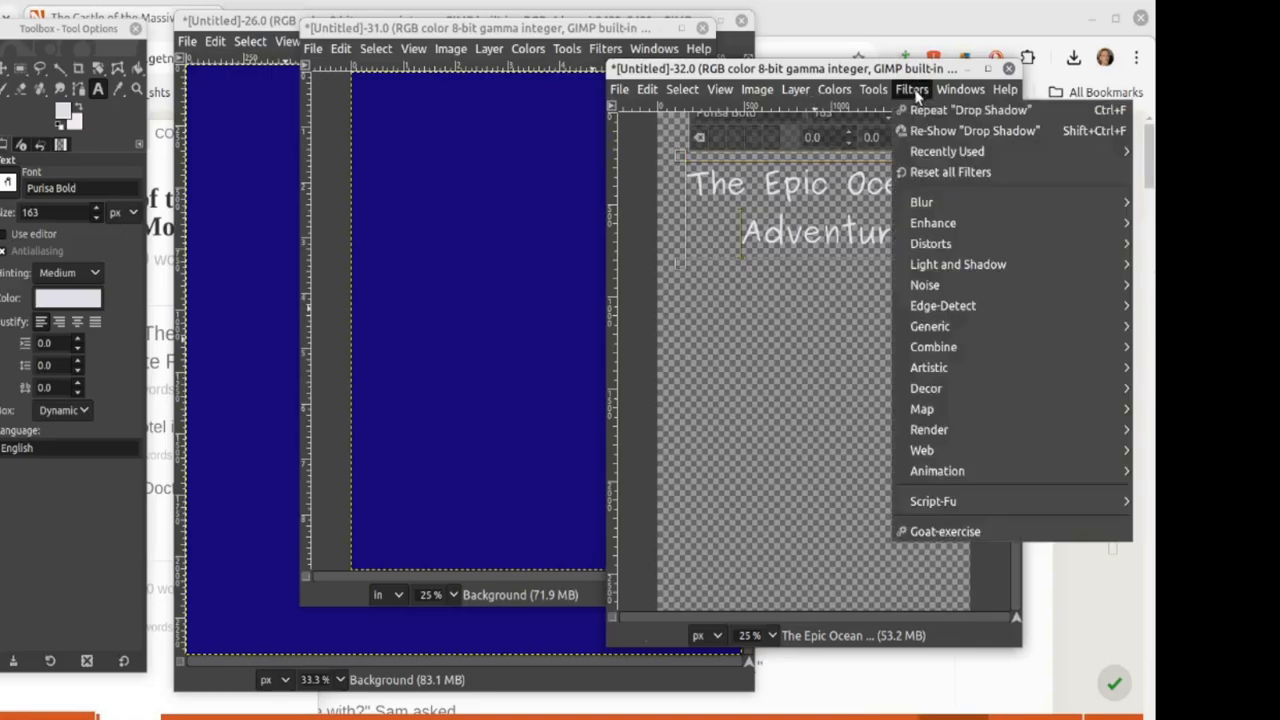
{"action": "mouse_move", "coordinate": [956, 268]}
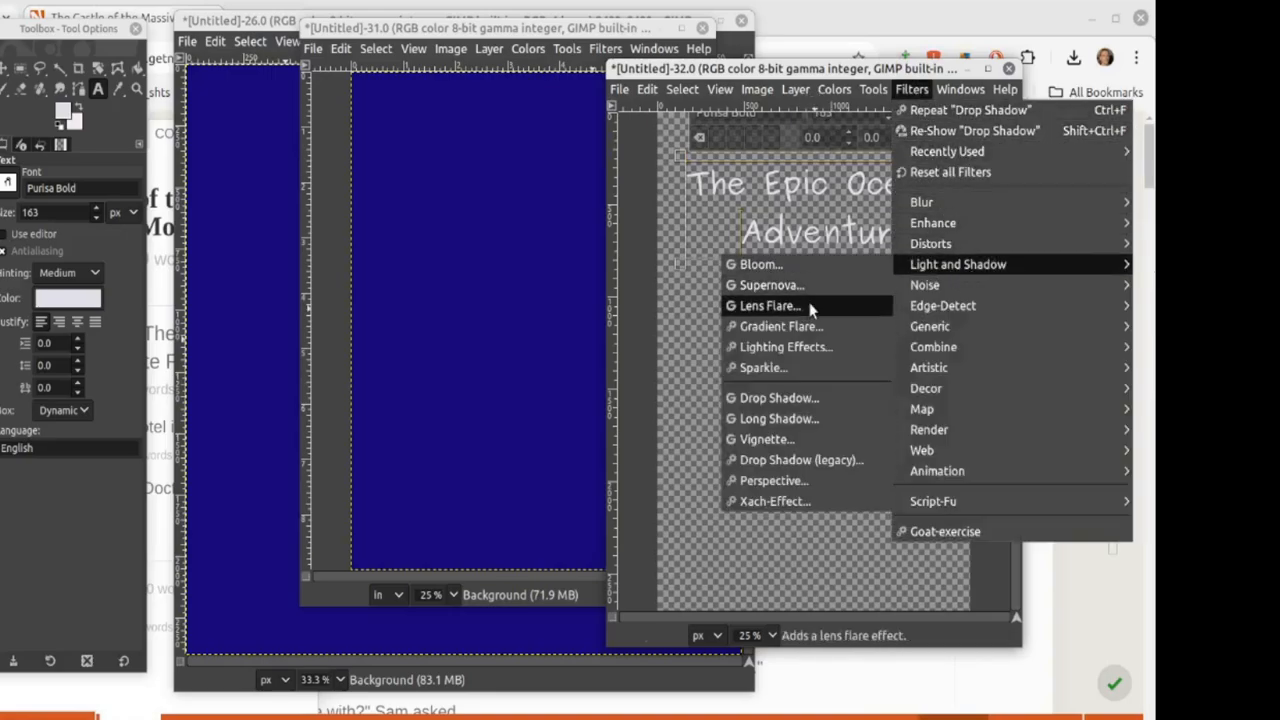
{"action": "left_click", "coordinate": [785, 398]}
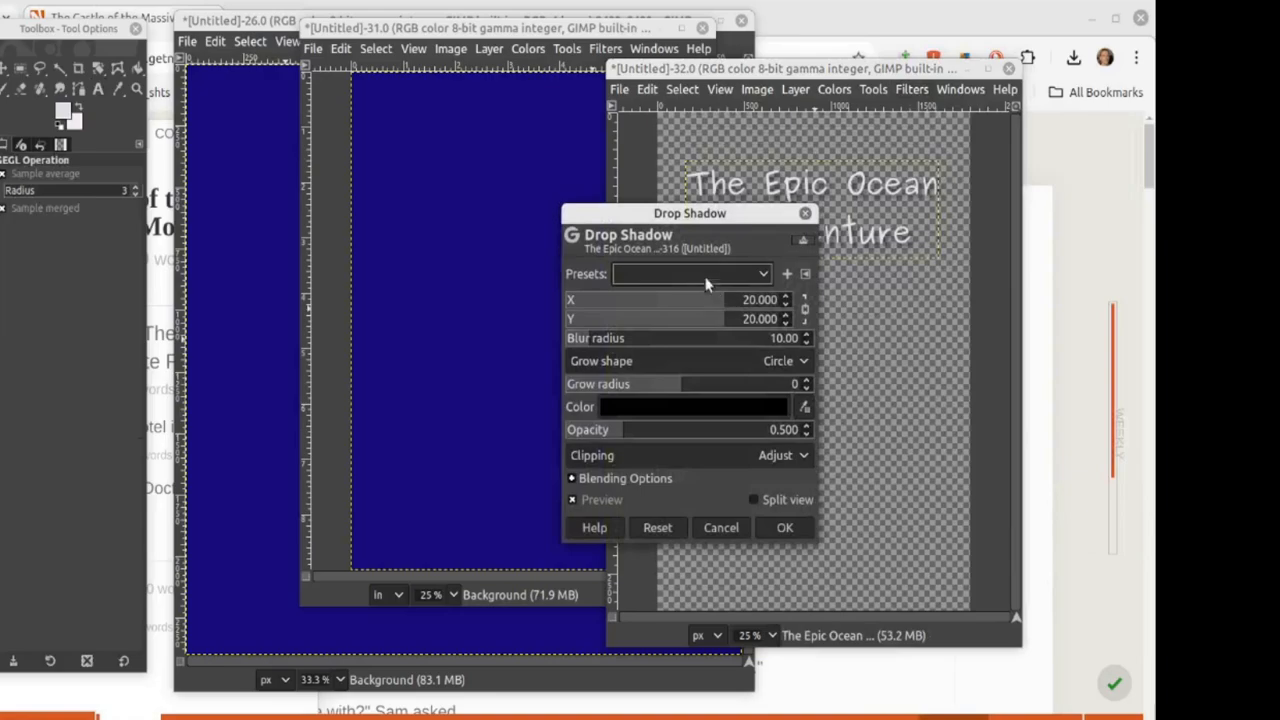
{"action": "left_click", "coordinate": [709, 275]}
{"action": "left_click", "coordinate": [745, 240]}
{"action": "left_click", "coordinate": [703, 408]}
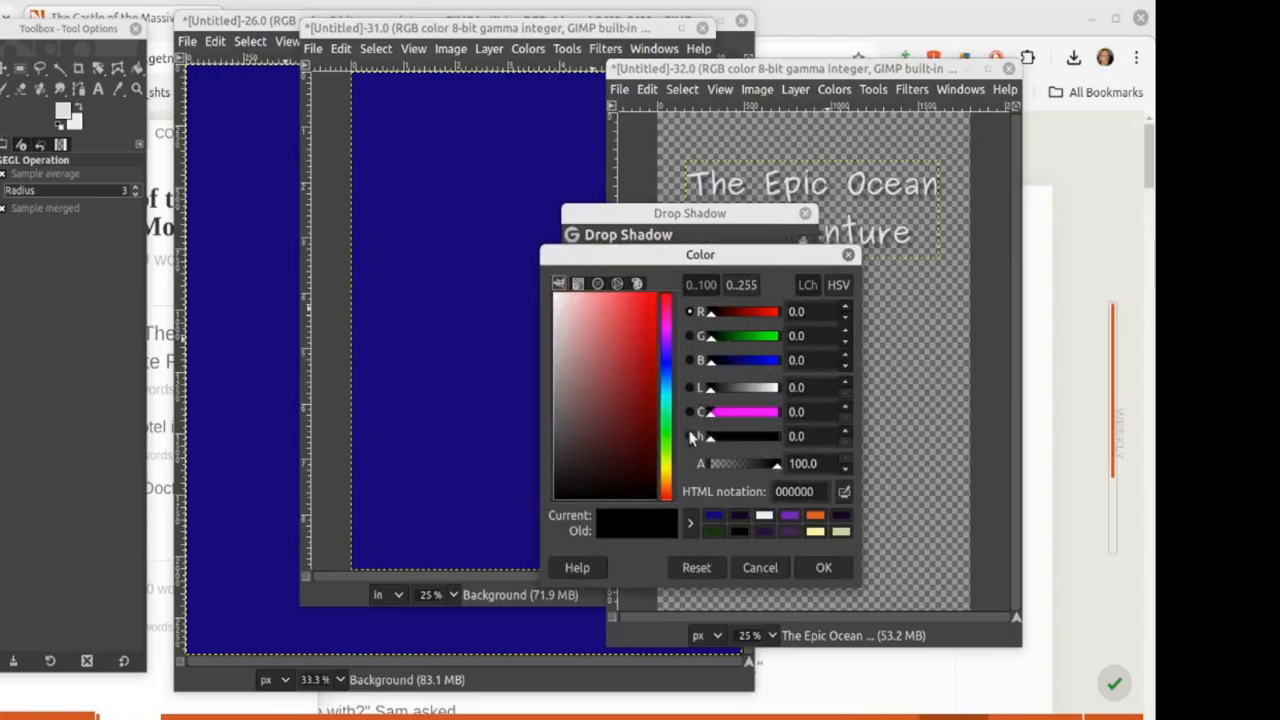
Step: Set the drop shadow colour to bright blue 4654ee
{"action": "left_click", "coordinate": [666, 360]}
{"action": "left_click", "coordinate": [601, 417]}
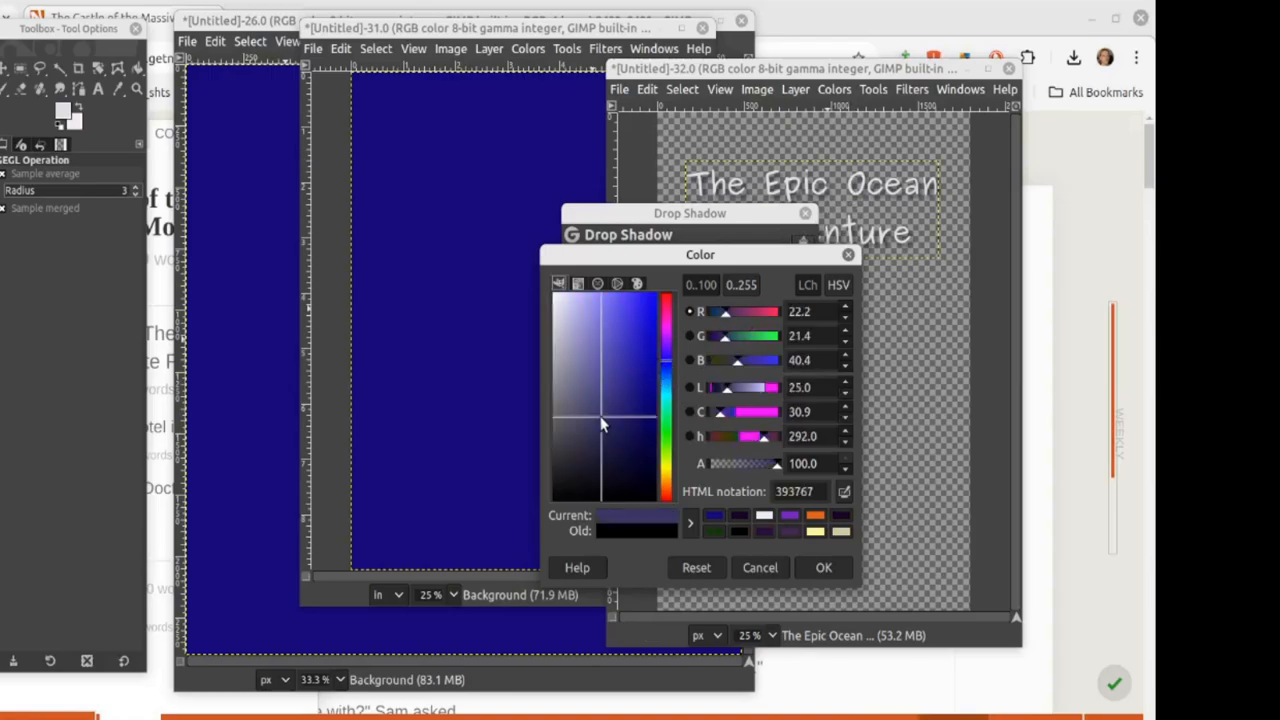
{"action": "left_click", "coordinate": [593, 371]}
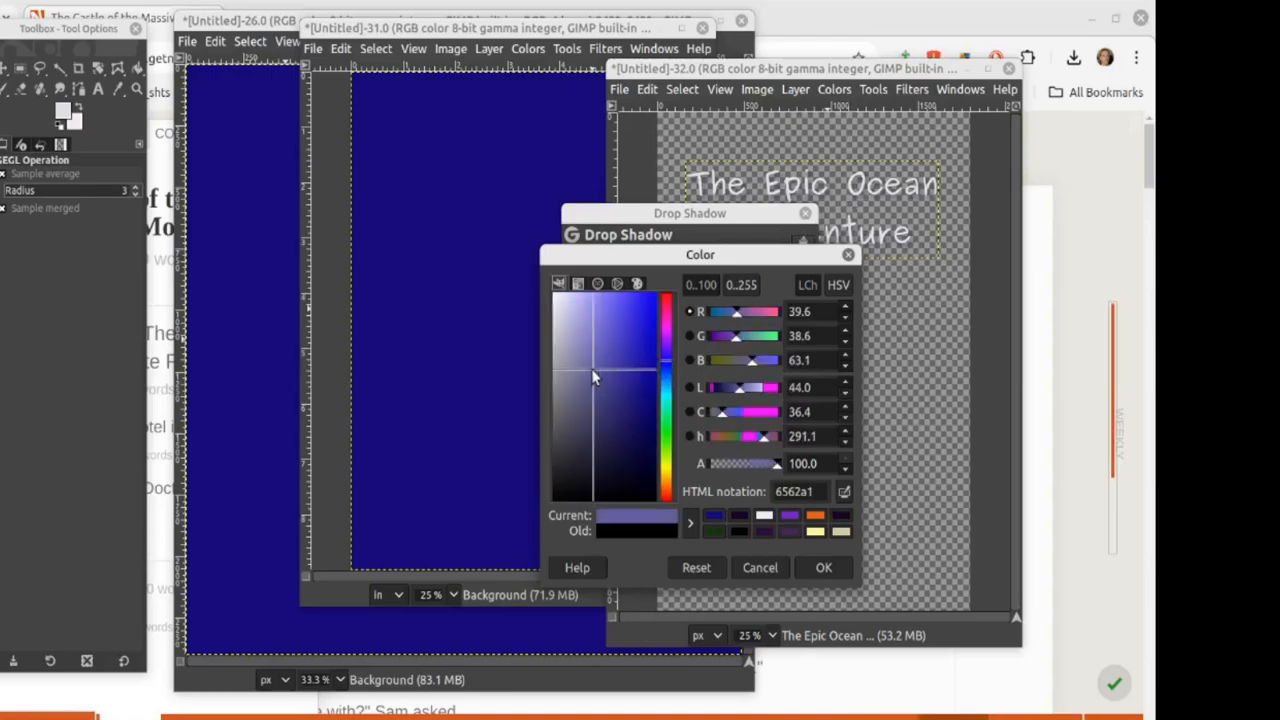
{"action": "left_click", "coordinate": [646, 302]}
{"action": "left_click", "coordinate": [622, 308]}
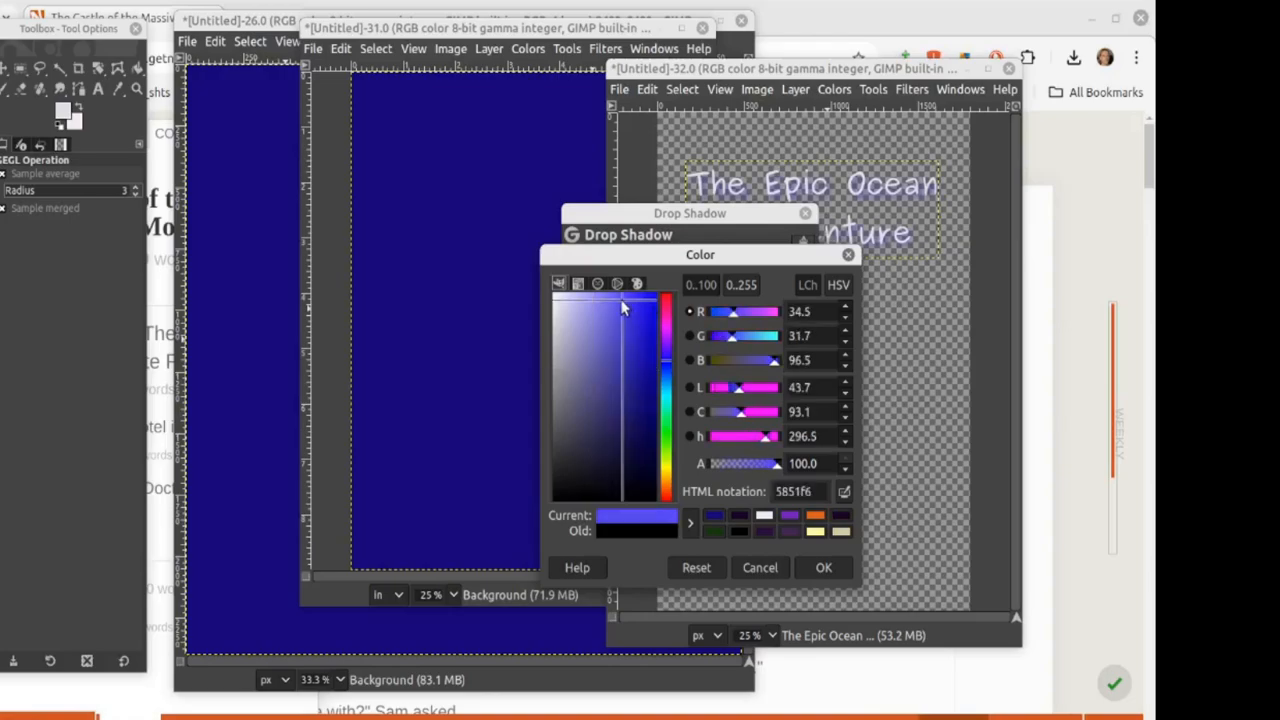
{"action": "left_click", "coordinate": [633, 305]}
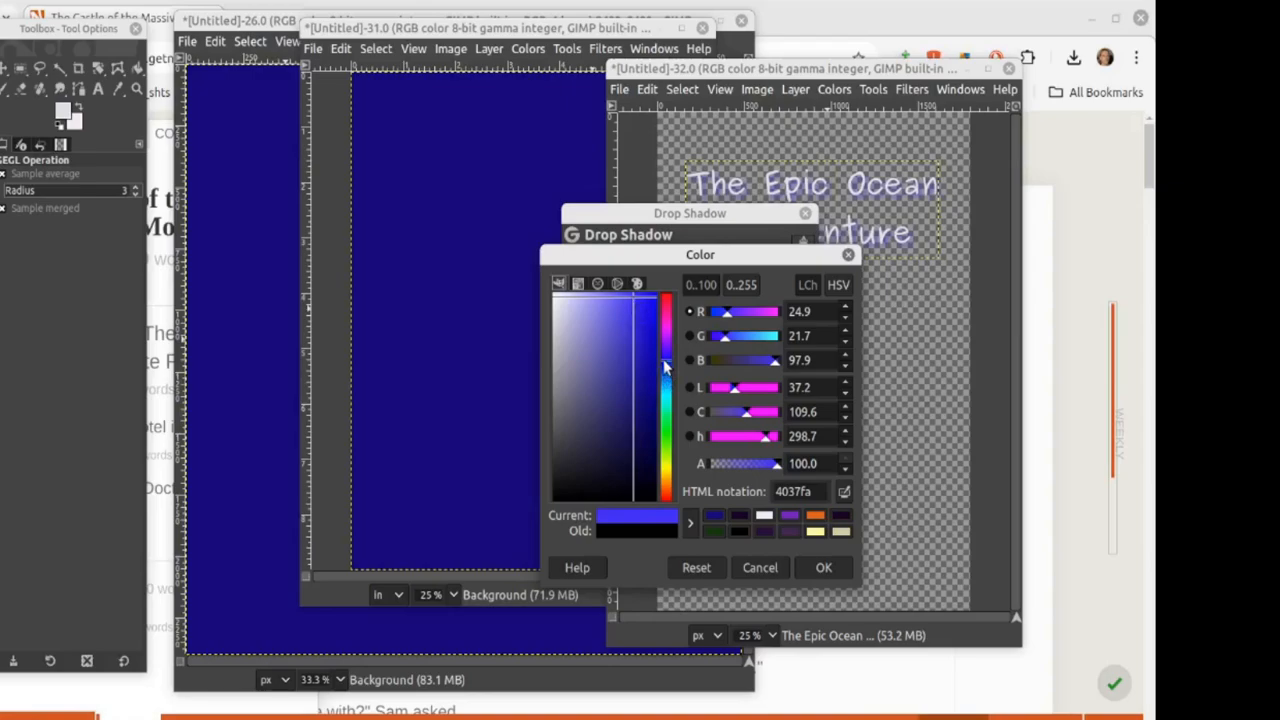
{"action": "left_click", "coordinate": [664, 362]}
{"action": "left_click", "coordinate": [611, 306]}
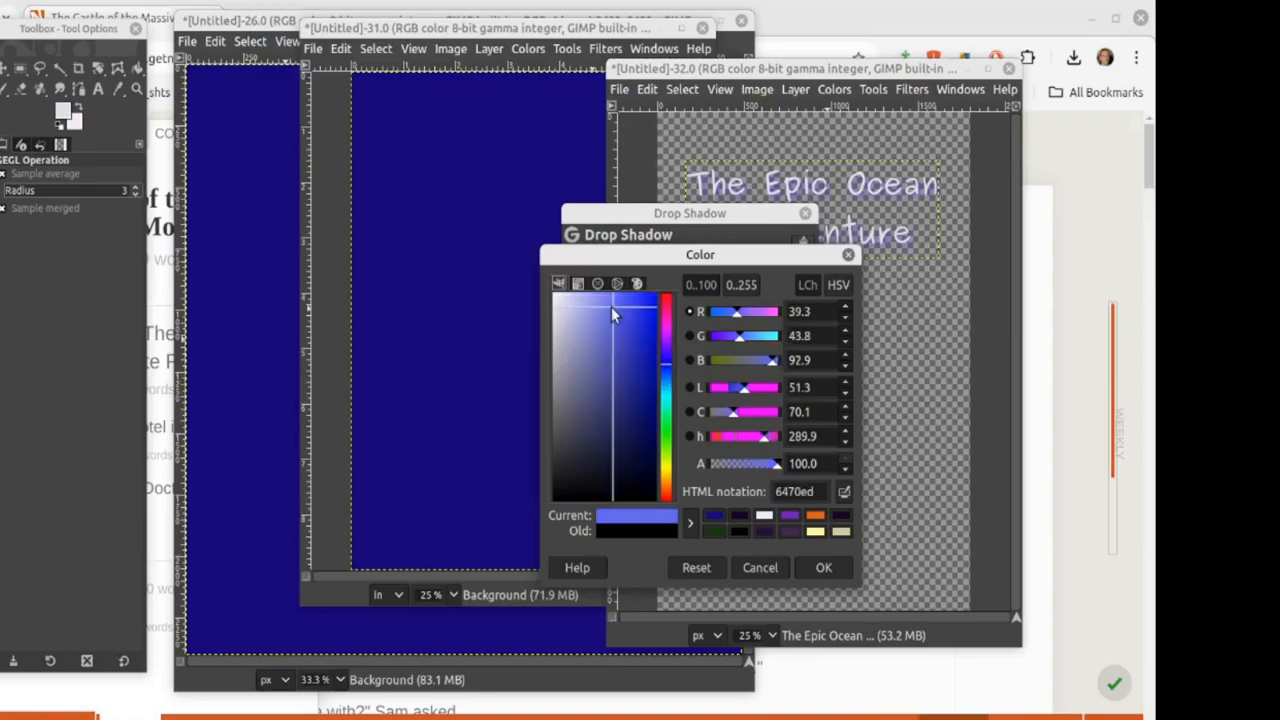
{"action": "left_click", "coordinate": [601, 304]}
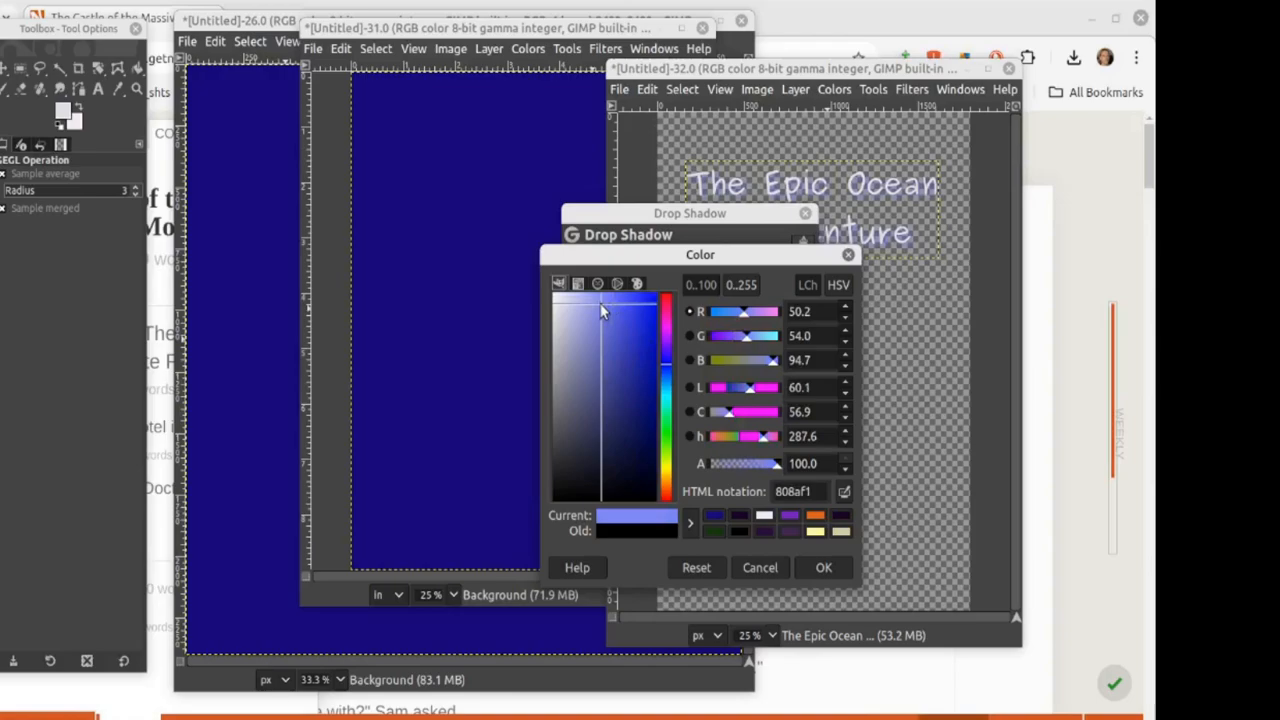
{"action": "left_click", "coordinate": [627, 361]}
{"action": "left_click", "coordinate": [606, 393]}
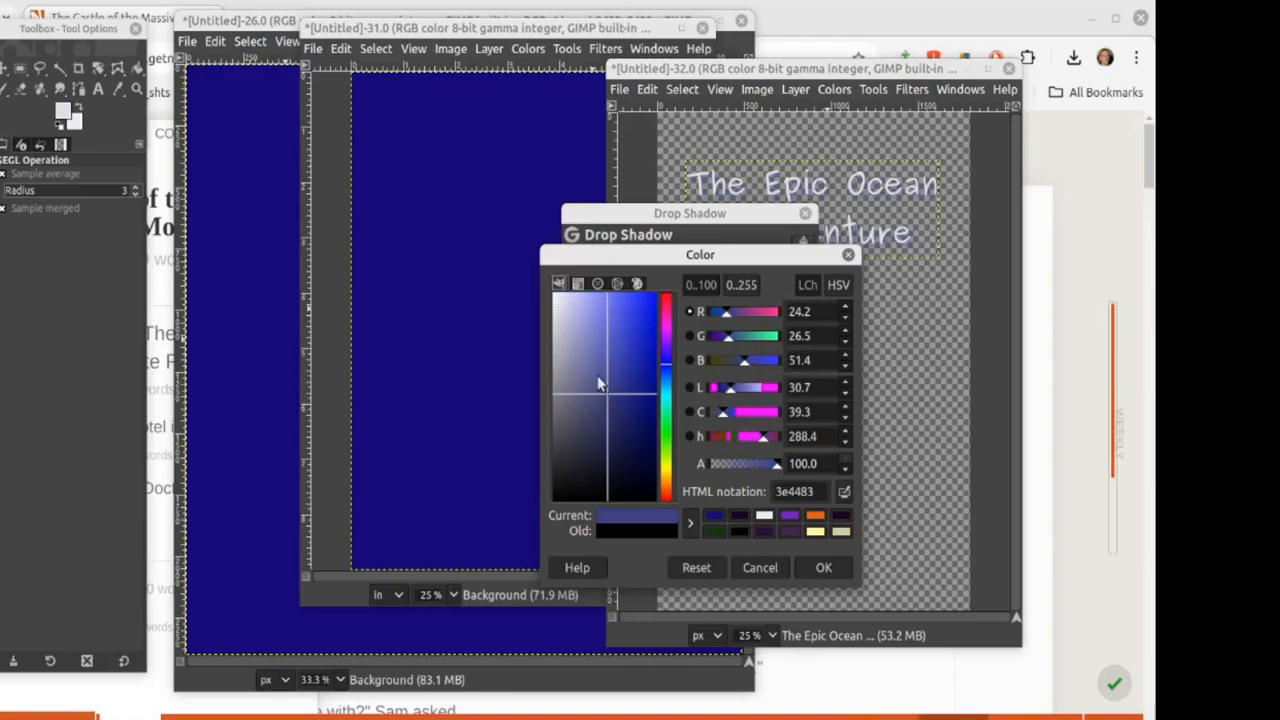
{"action": "left_click", "coordinate": [614, 408]}
{"action": "left_click", "coordinate": [601, 313]}
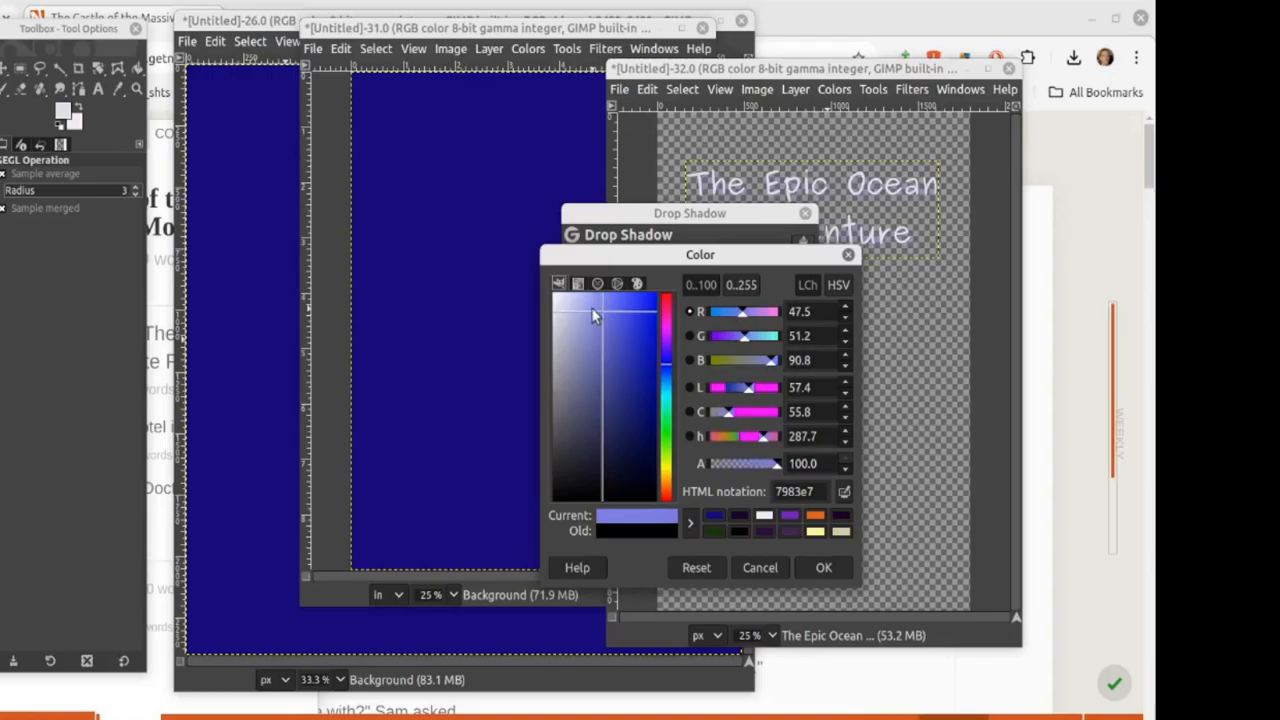
{"action": "left_click", "coordinate": [591, 307]}
{"action": "left_click", "coordinate": [607, 317]}
{"action": "left_click", "coordinate": [625, 306]}
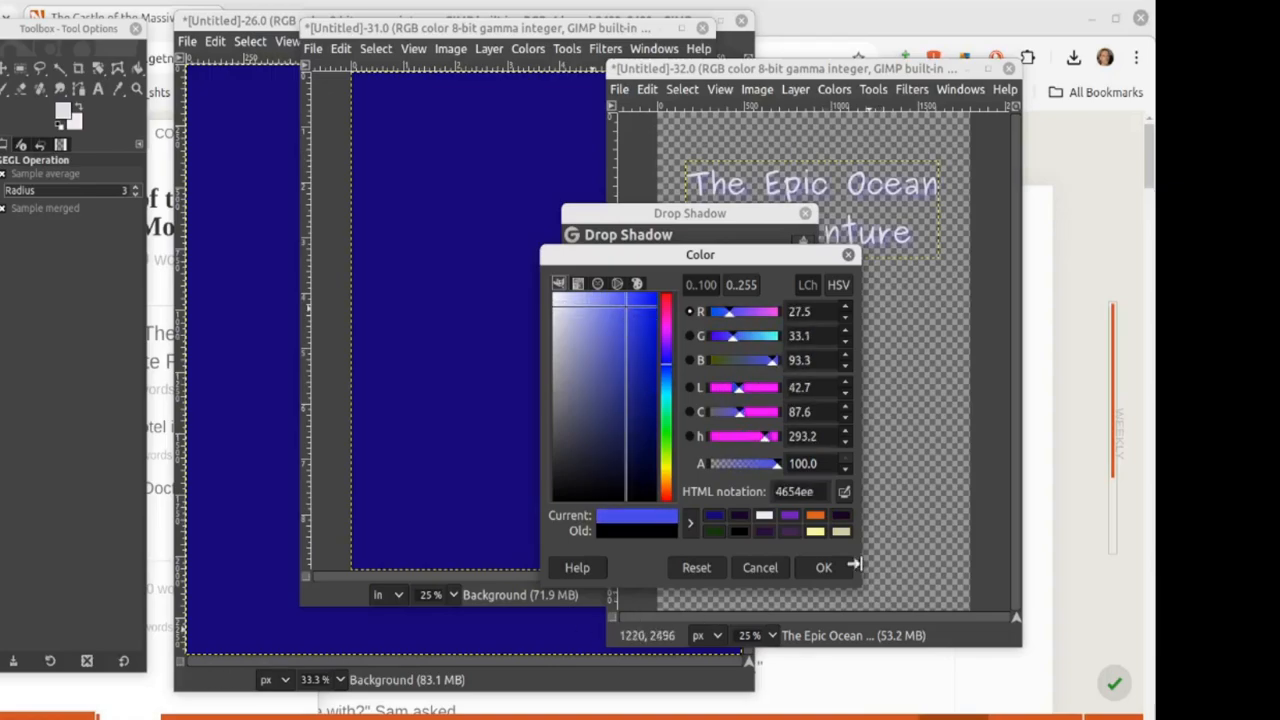
{"action": "left_click", "coordinate": [822, 568]}
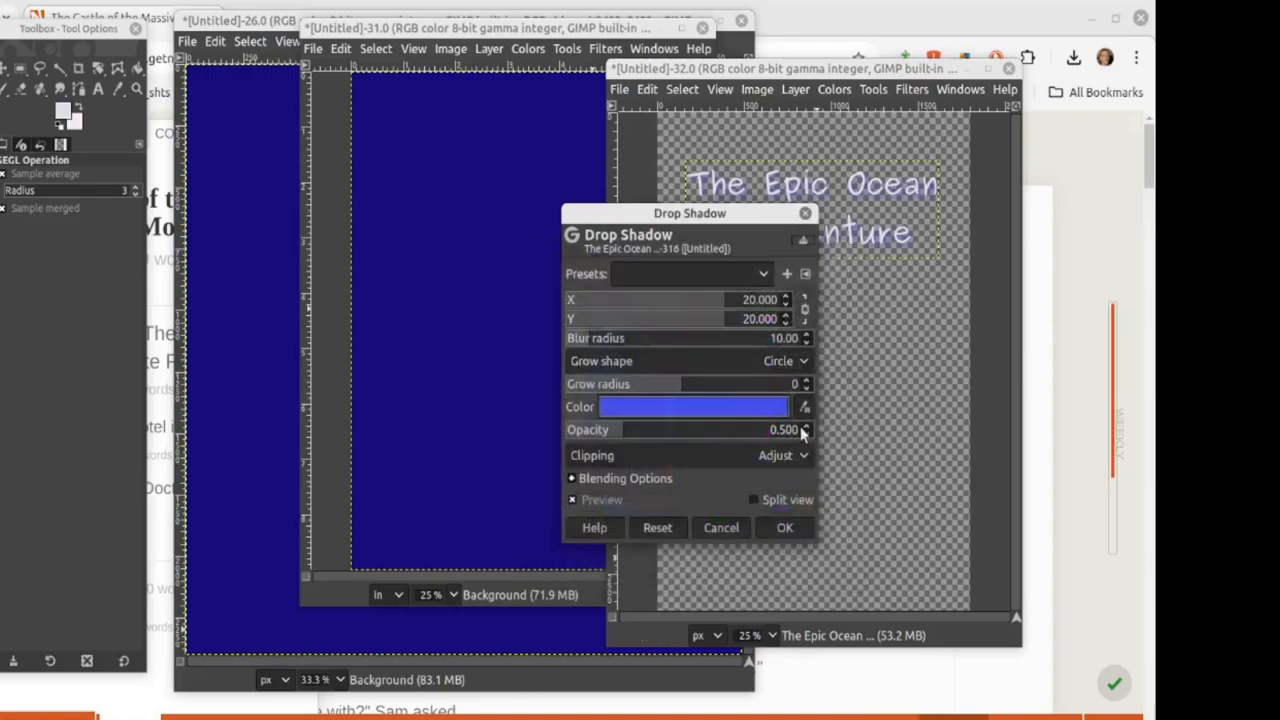
Step: Apply the blue drop shadow with 10 px X/Y offset, grow radius 5 and opacity about 1
{"action": "left_click_drag", "start_coordinate": [640, 213], "coordinate": [733, 280]}
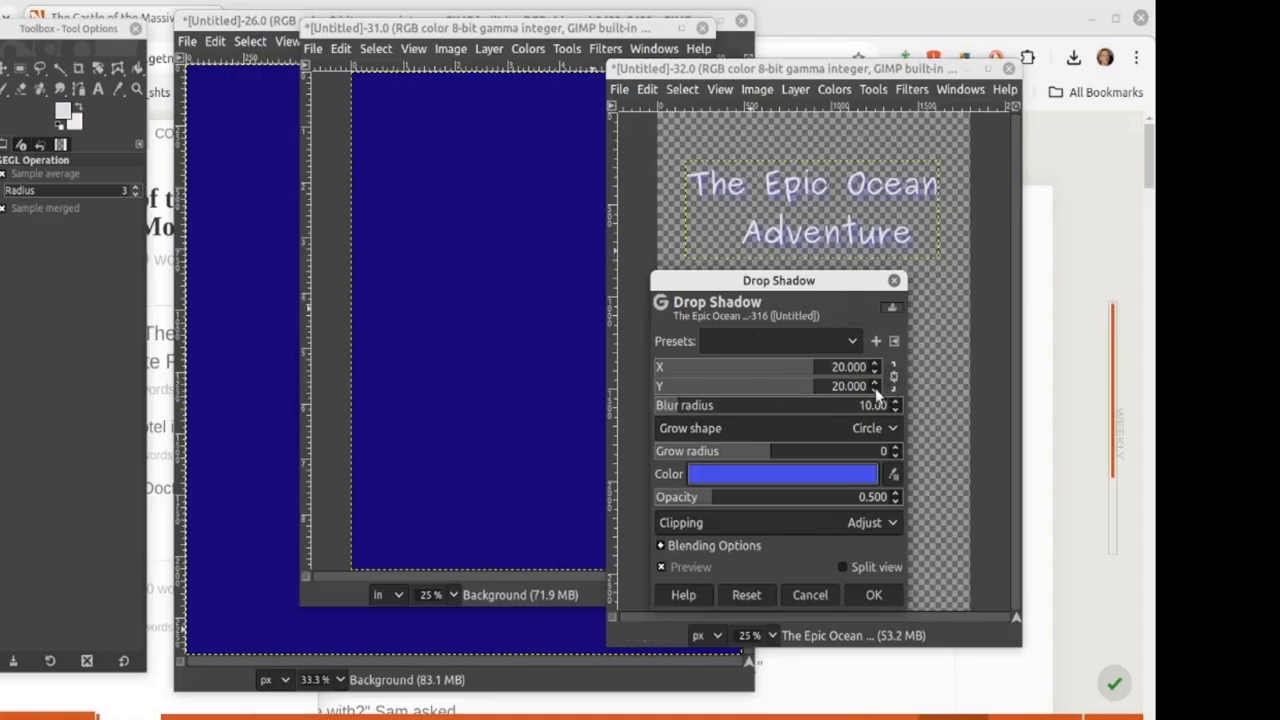
{"action": "scroll", "coordinate": [876, 390], "scroll_direction": "down", "scroll_amount": 4}
{"action": "scroll", "coordinate": [876, 392], "scroll_direction": "down", "scroll_amount": 4}
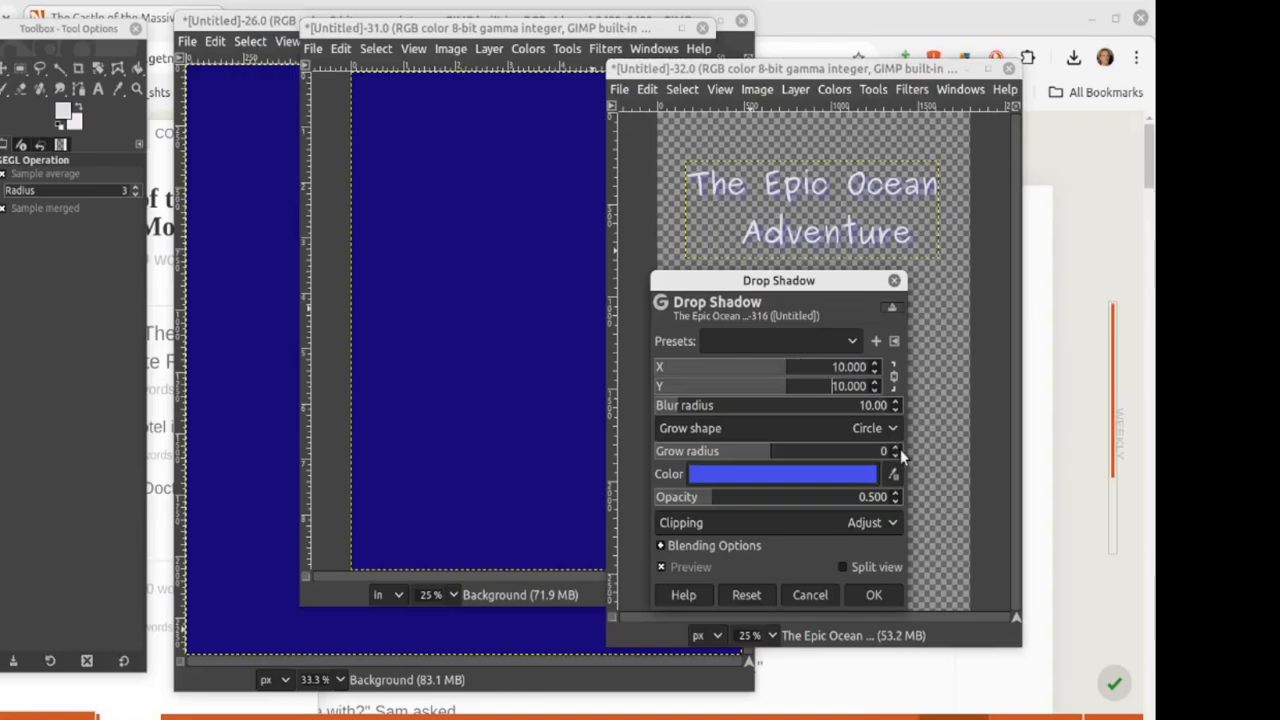
{"action": "scroll", "coordinate": [896, 453], "scroll_direction": "up", "scroll_amount": 3}
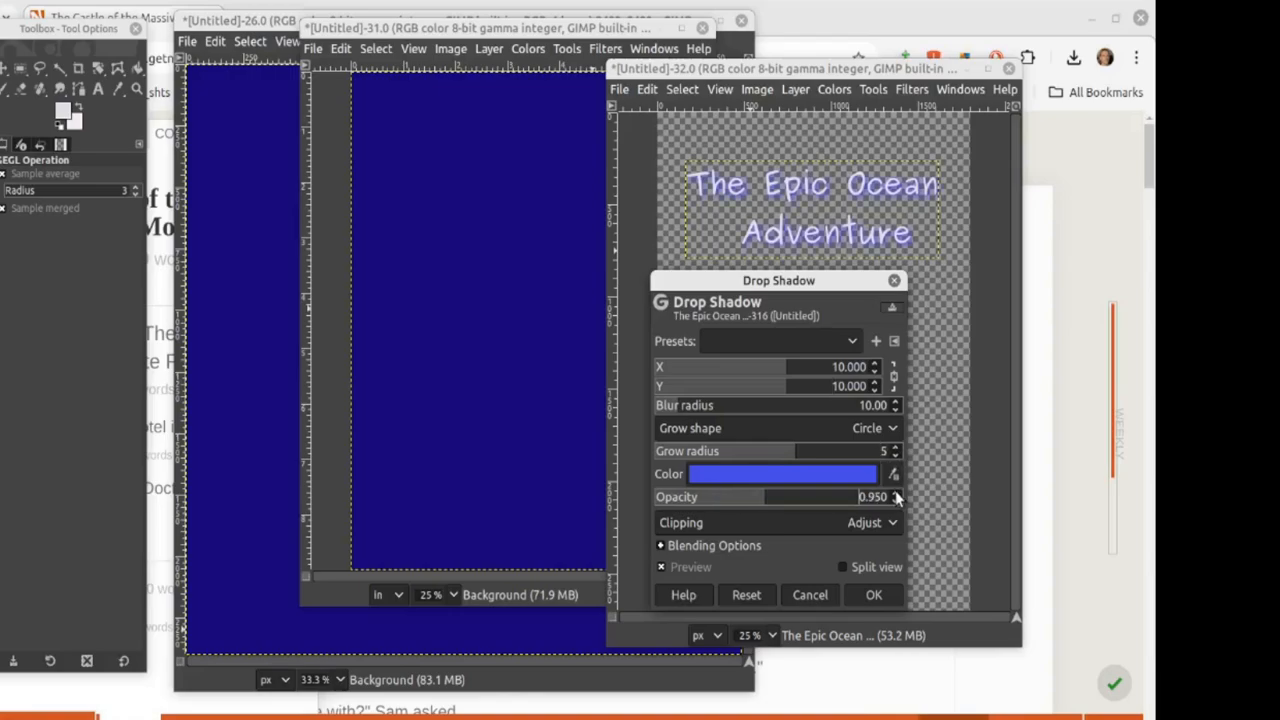
{"action": "scroll", "coordinate": [897, 497], "scroll_direction": "up", "scroll_amount": 8}
{"action": "left_click", "coordinate": [866, 596]}
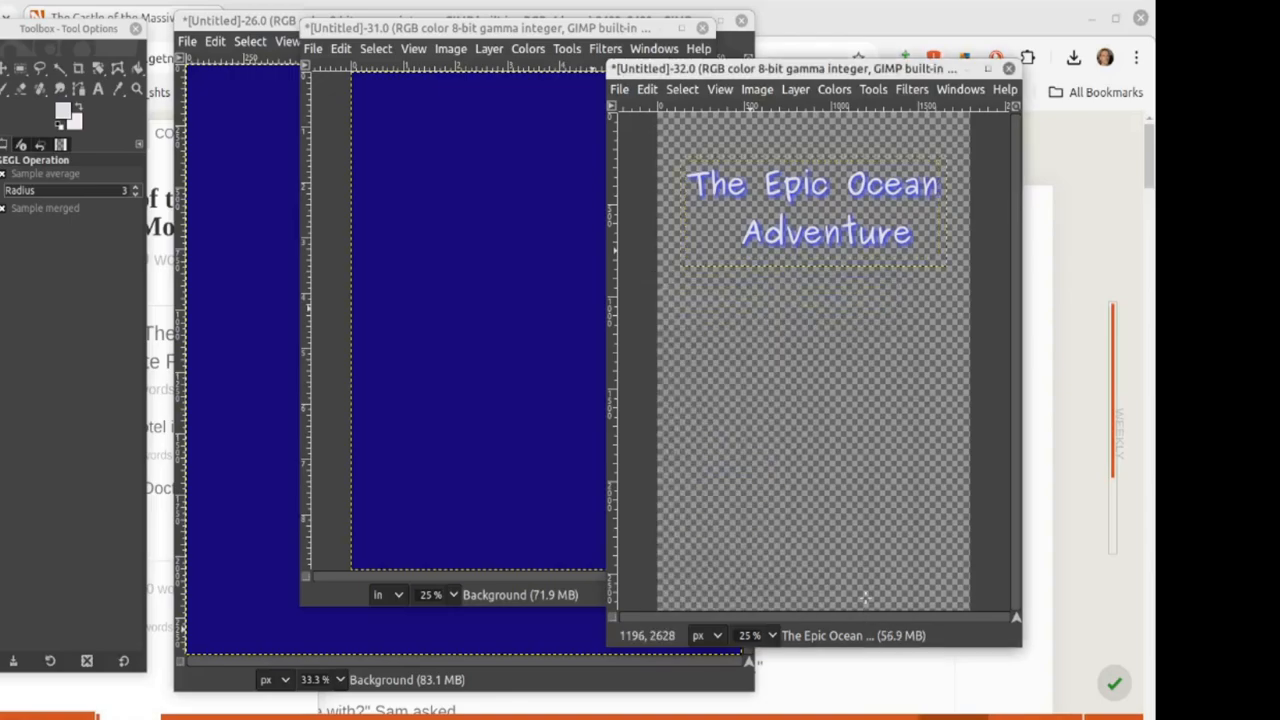
Step: Merge the visible layers and copy a rectangle around the glowing title
{"action": "left_click", "coordinate": [742, 90]}
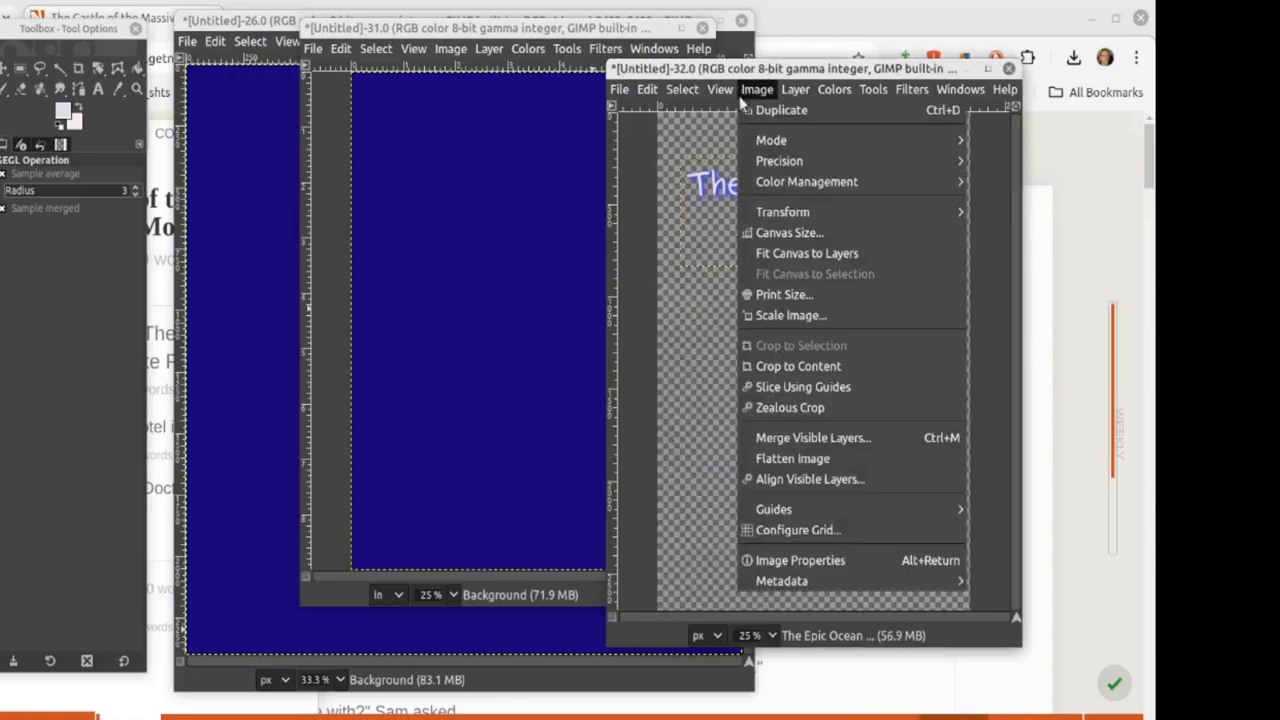
{"action": "left_click", "coordinate": [777, 445]}
{"action": "left_click", "coordinate": [881, 464]}
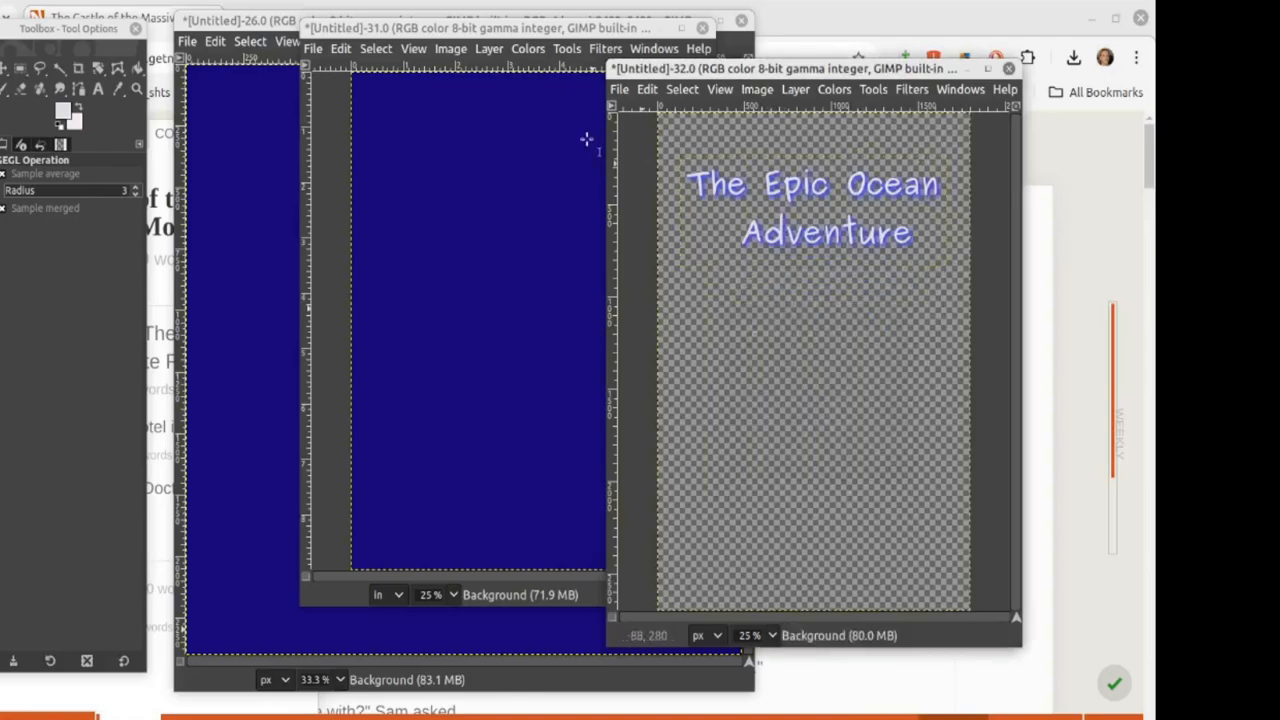
{"action": "left_click", "coordinate": [19, 69]}
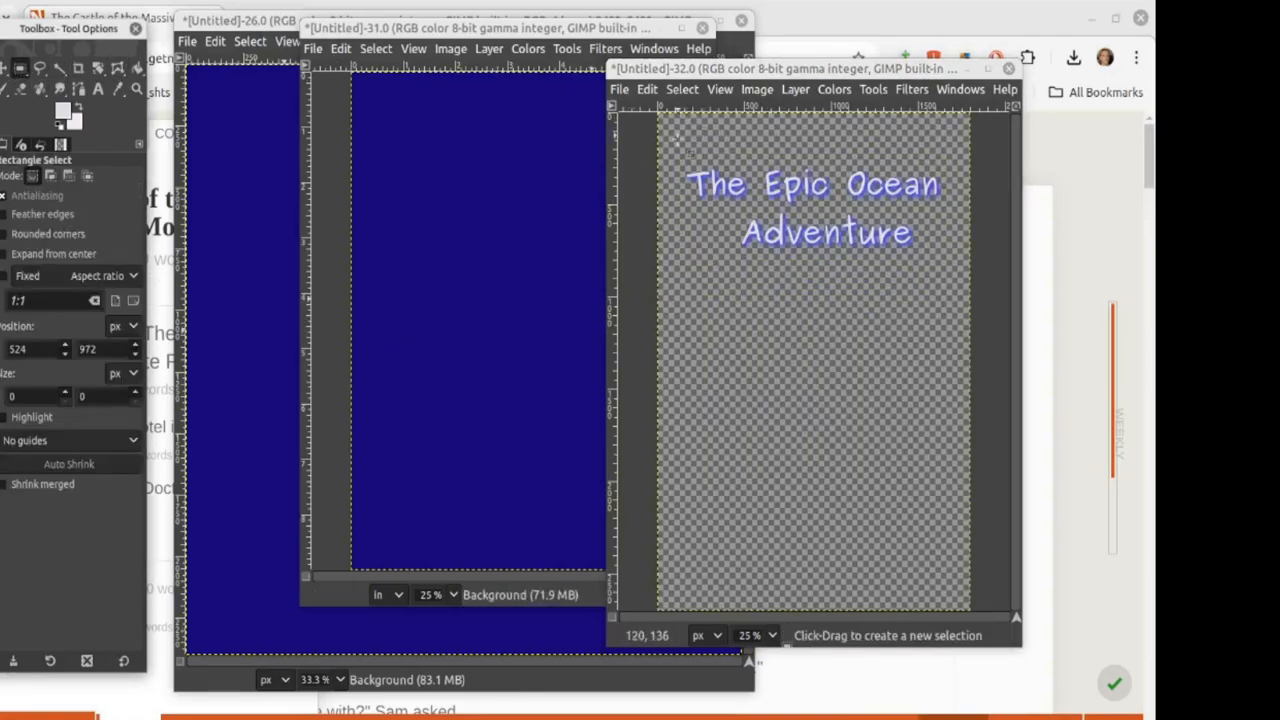
{"action": "left_click_drag", "start_coordinate": [676, 140], "coordinate": [948, 270]}
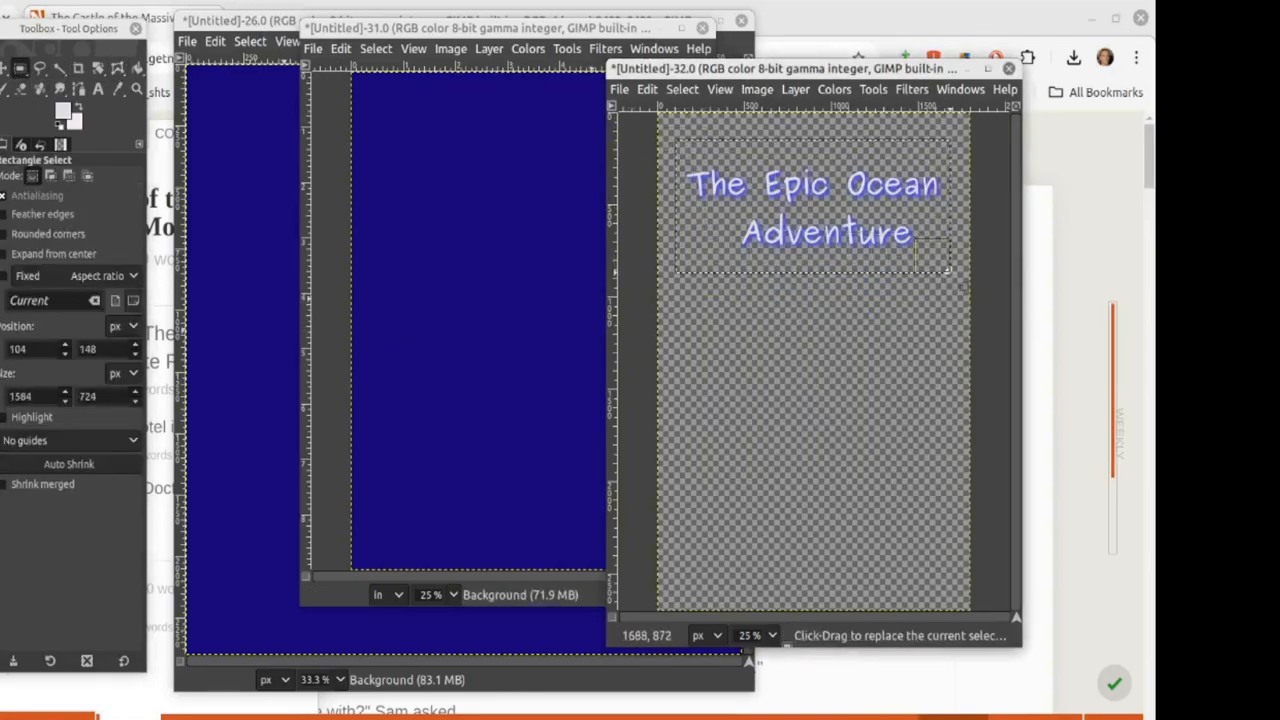
{"action": "key", "text": "ctrl+c"}
Step: Paste the title onto the indigo cover, move it near the top and anchor it
{"action": "left_click", "coordinate": [435, 212]}
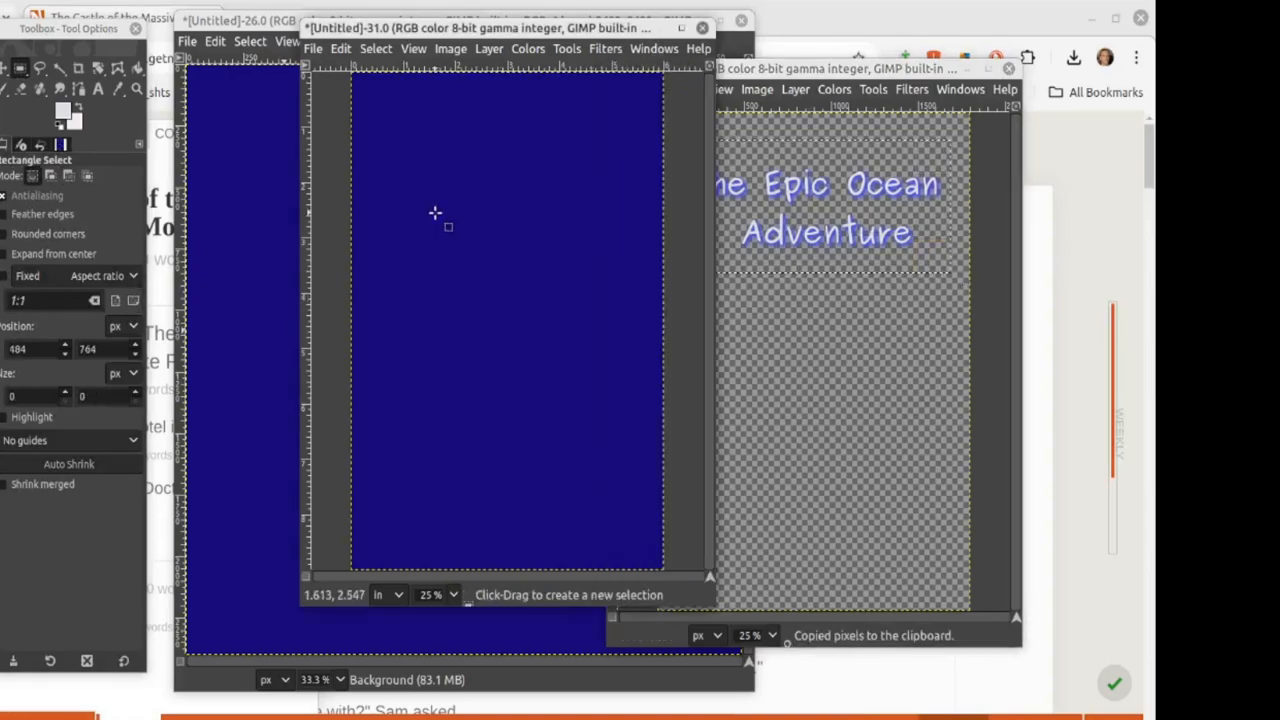
{"action": "key", "text": "ctrl+v"}
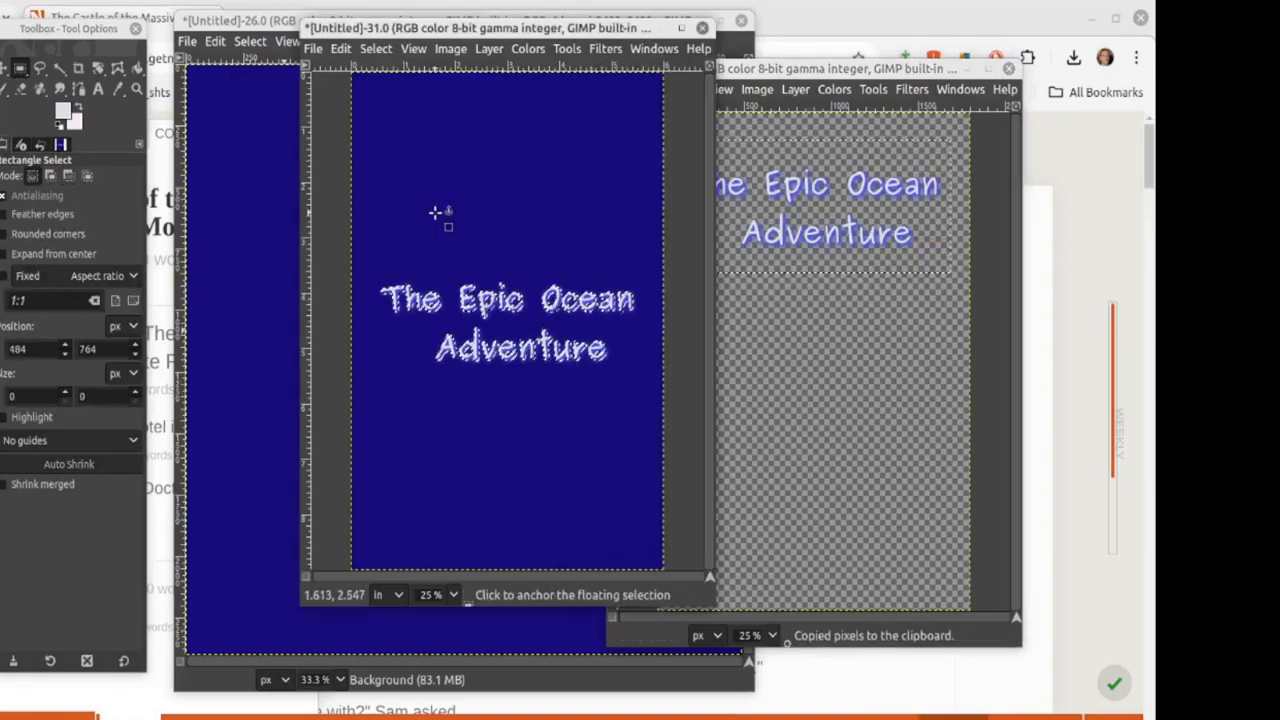
{"action": "left_click_drag", "start_coordinate": [480, 307], "coordinate": [496, 264]}
{"action": "key", "text": "ctrl+z"}
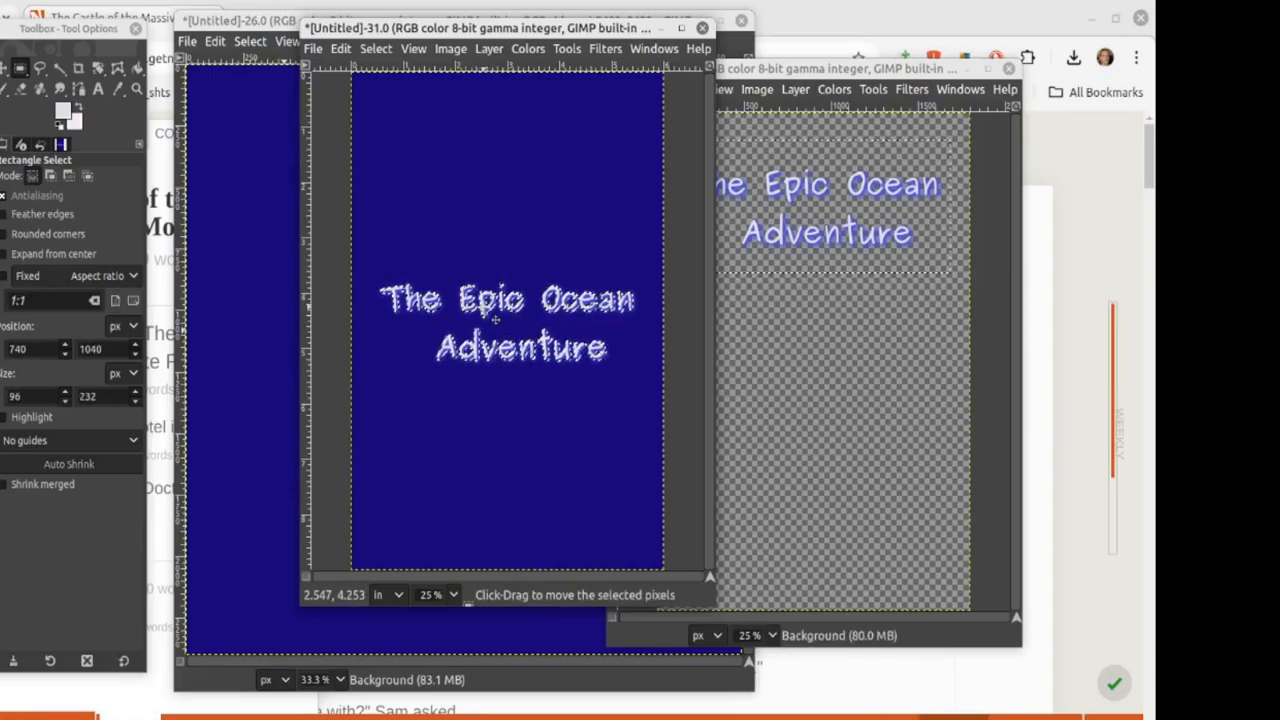
{"action": "left_click_drag", "start_coordinate": [496, 322], "coordinate": [492, 145]}
{"action": "left_click", "coordinate": [501, 346]}
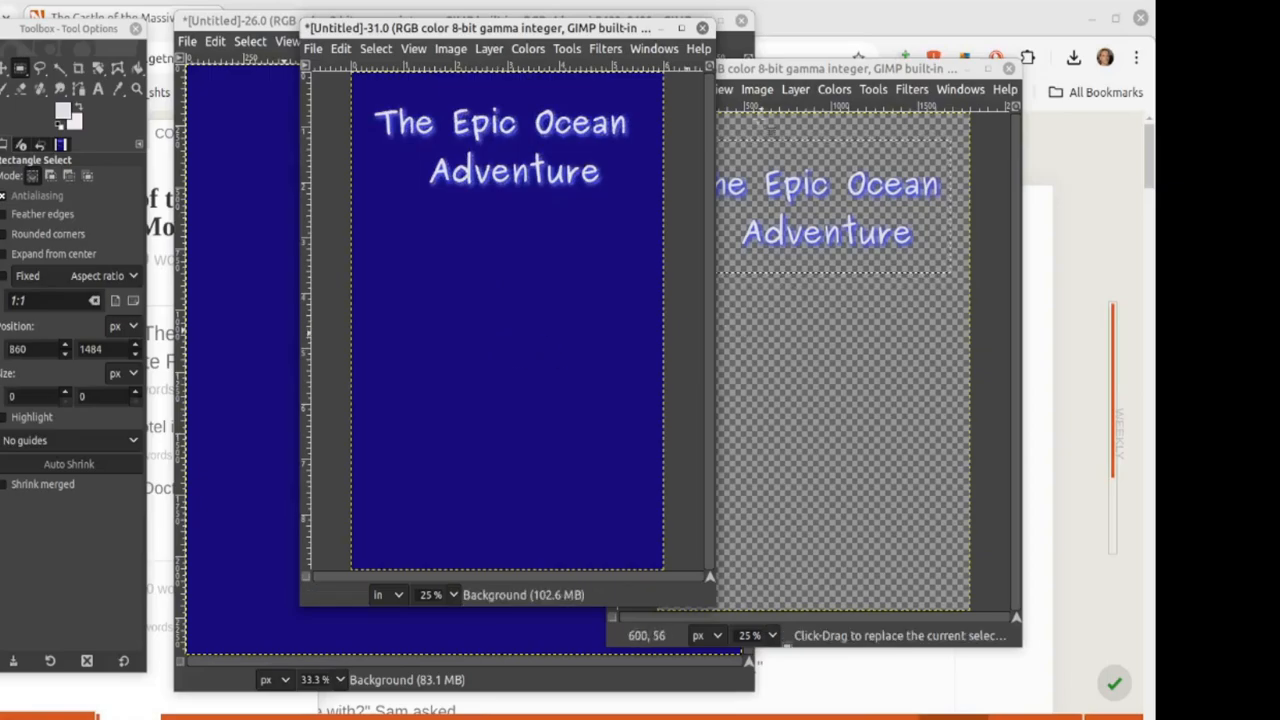
{"action": "left_click", "coordinate": [750, 69]}
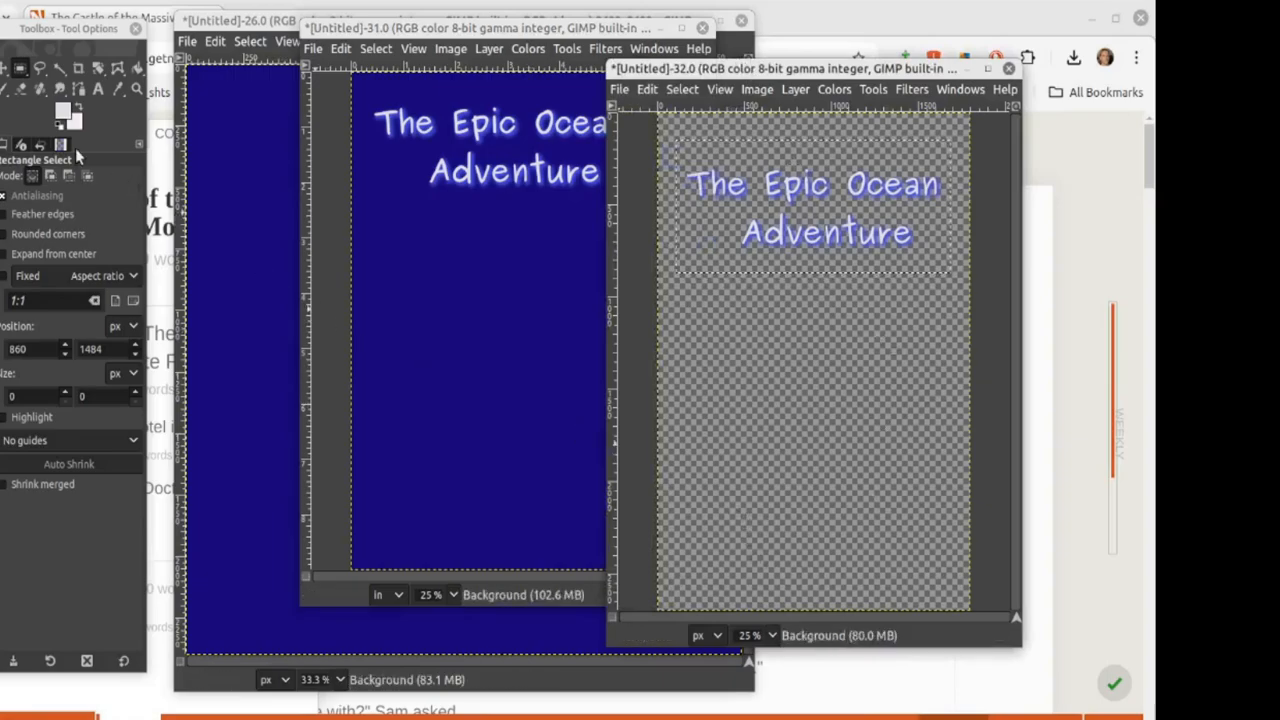
Step: Add the author's full name as light 163 px Purisa Bold text near the title image's bottom
{"action": "left_click", "coordinate": [98, 89]}
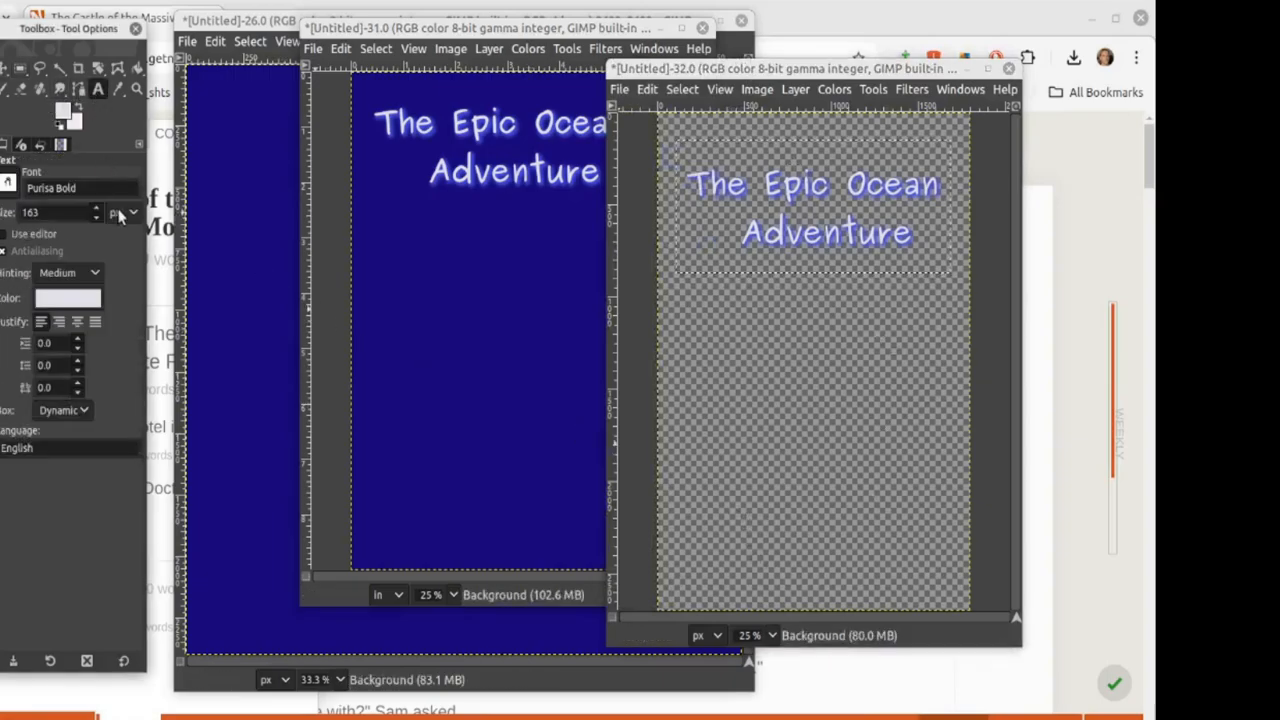
{"action": "left_click", "coordinate": [686, 467]}
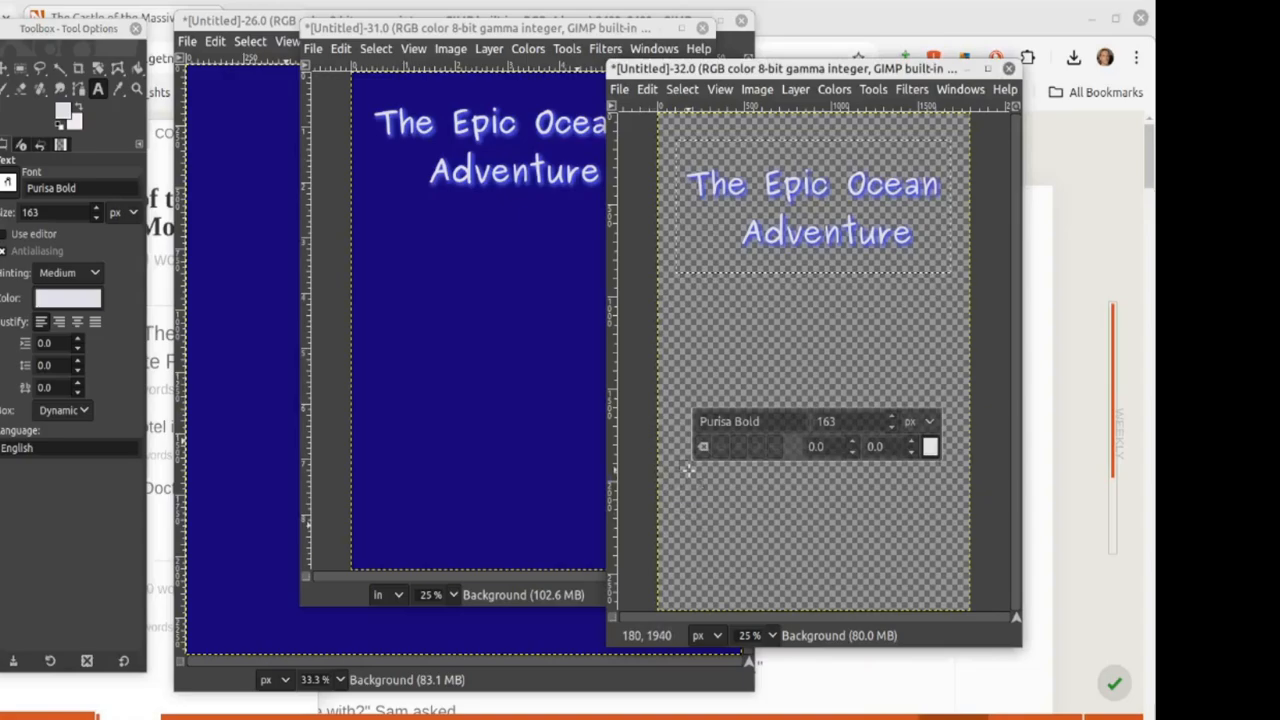
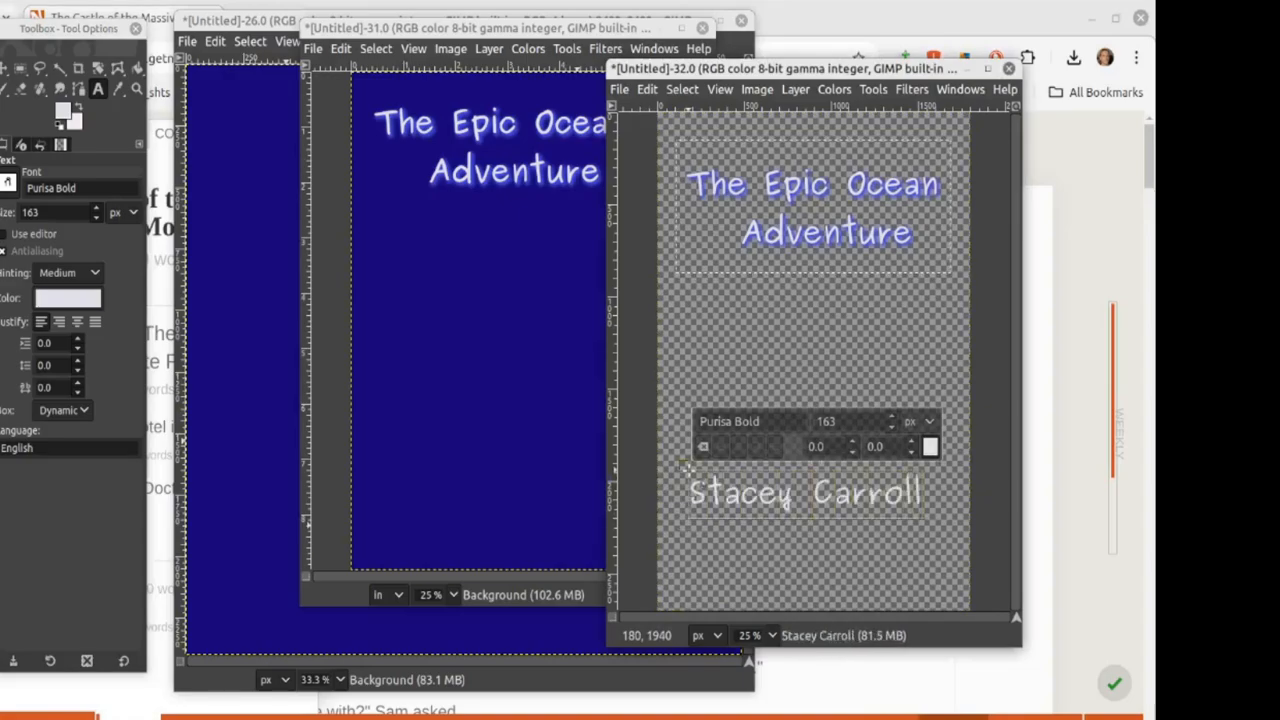
{"action": "left_click", "coordinate": [705, 354]}
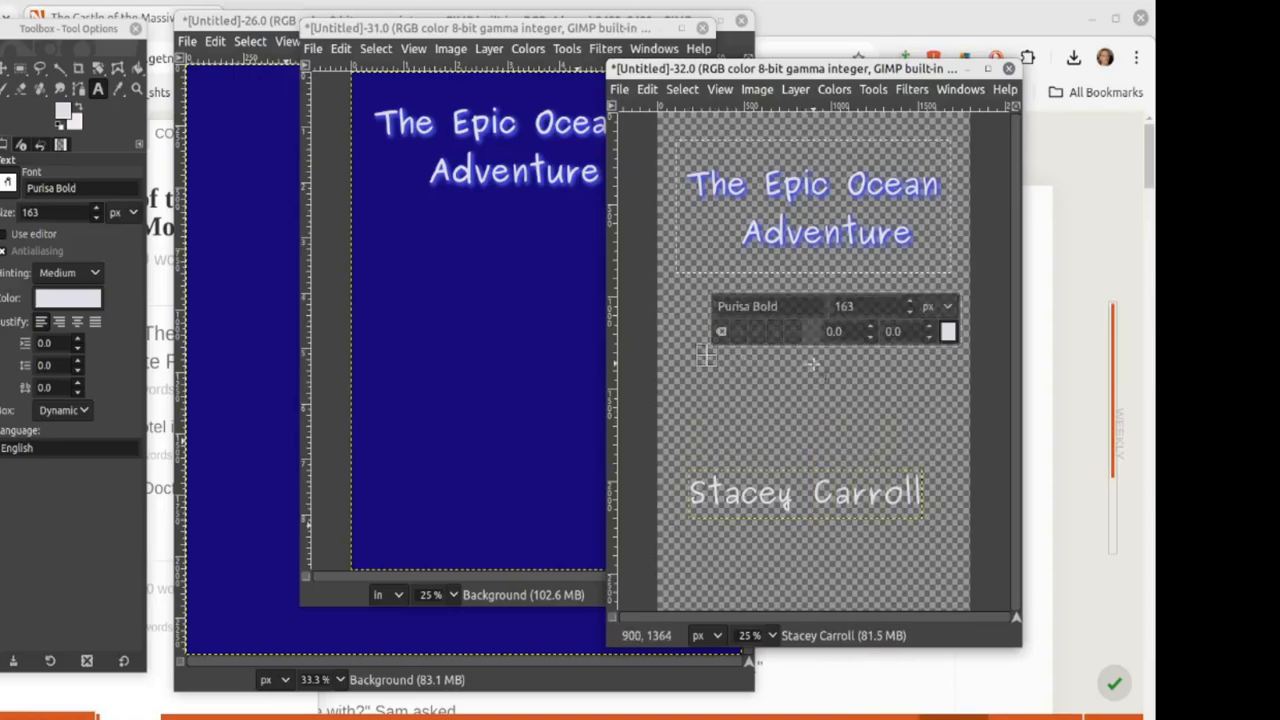
{"action": "left_click", "coordinate": [911, 89]}
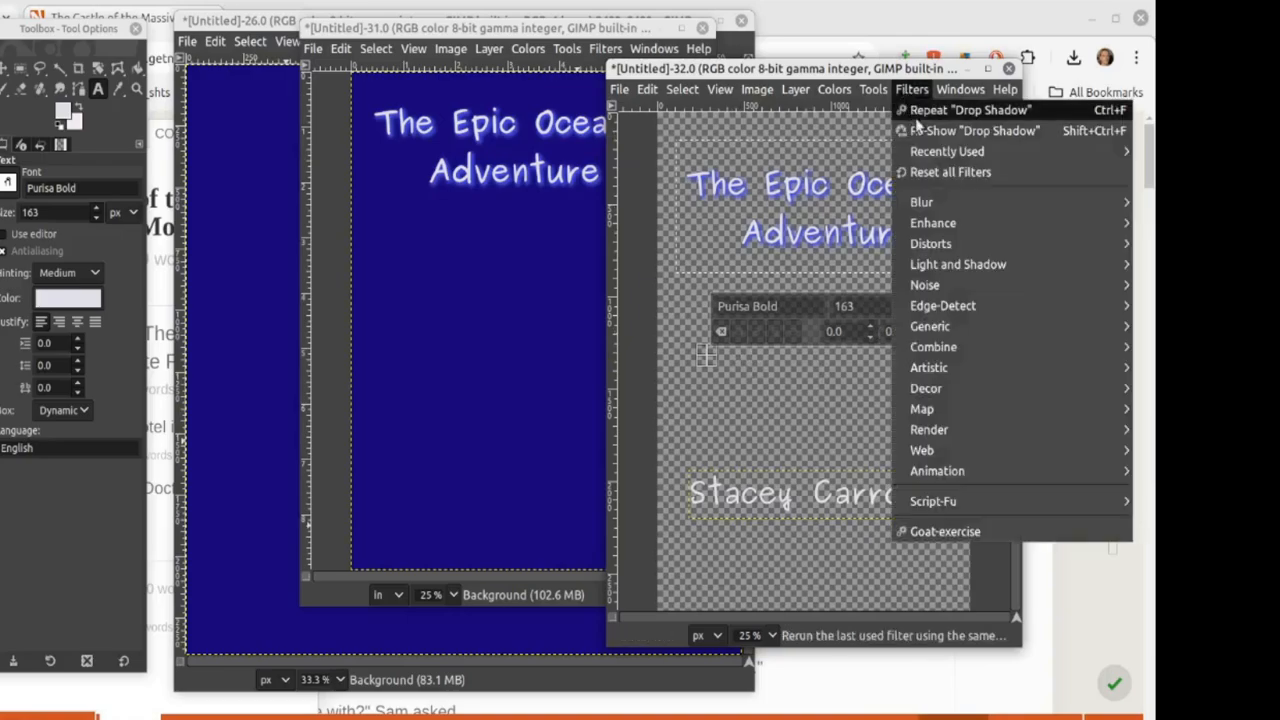
Step: Apply the Last used blue drop-shadow glow to the author's name, then apply it again
{"action": "mouse_move", "coordinate": [950, 266]}
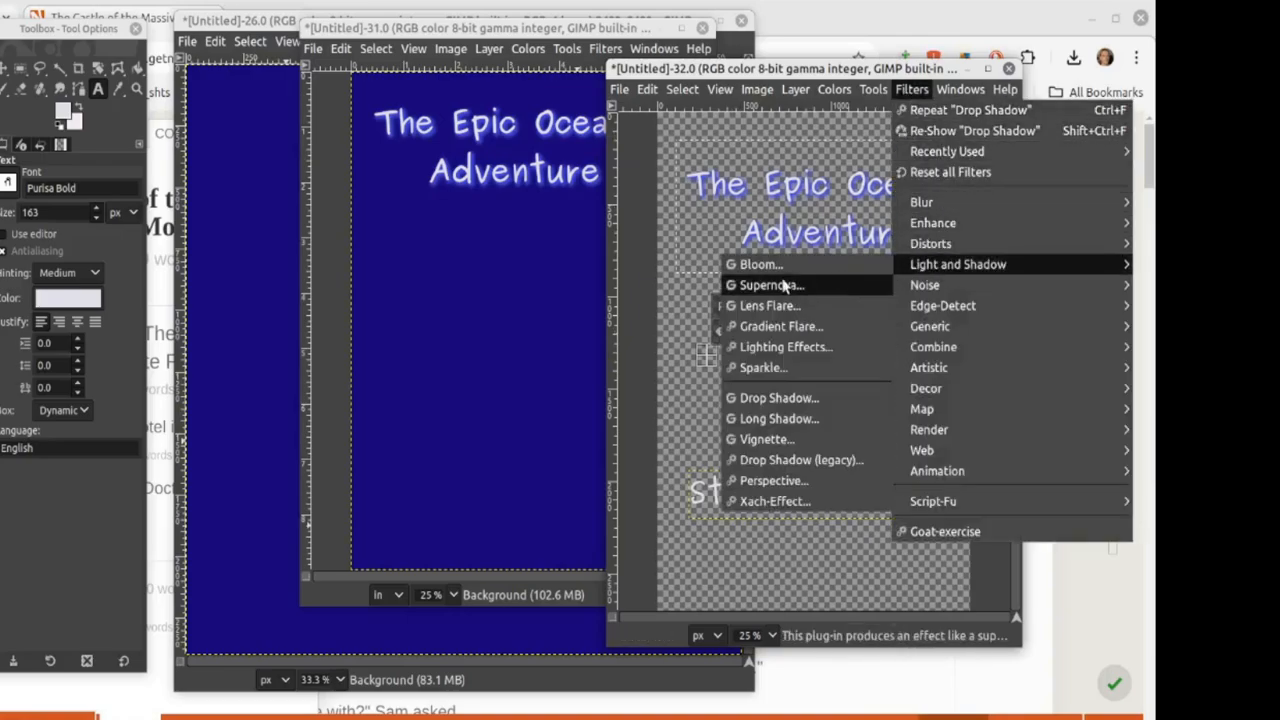
{"action": "left_click", "coordinate": [766, 400]}
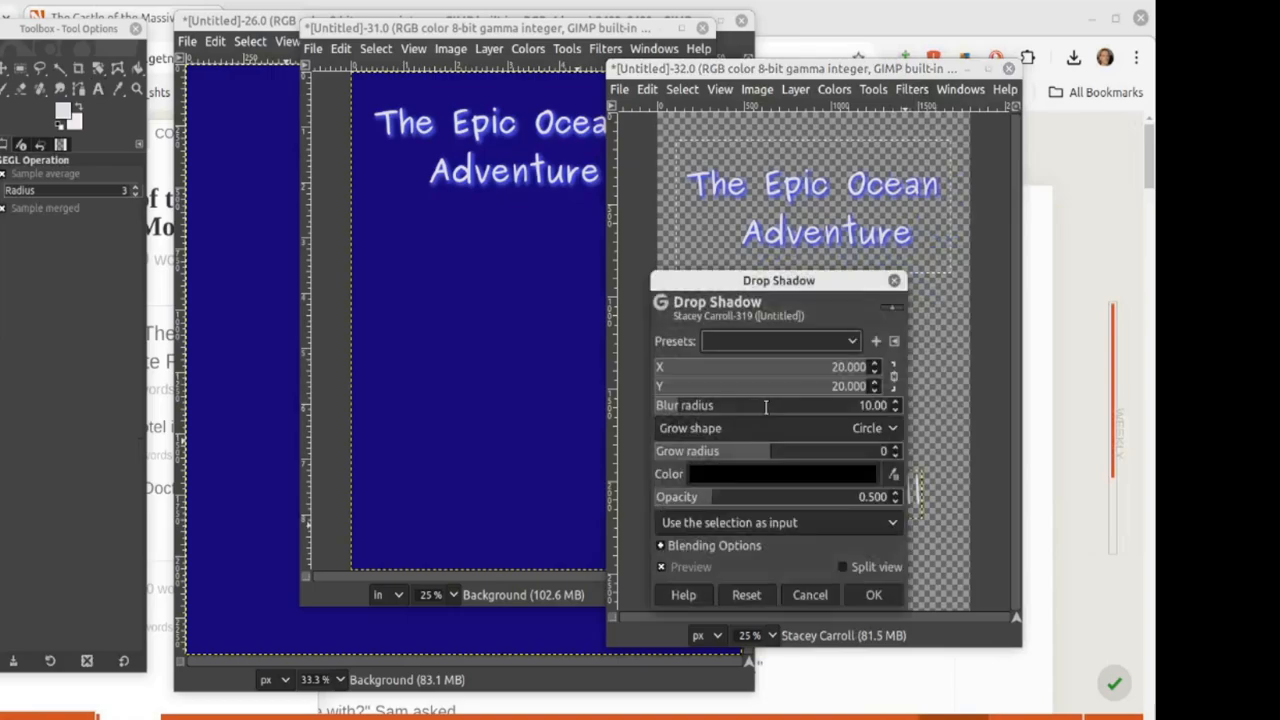
{"action": "left_click", "coordinate": [746, 345]}
{"action": "left_click", "coordinate": [737, 341]}
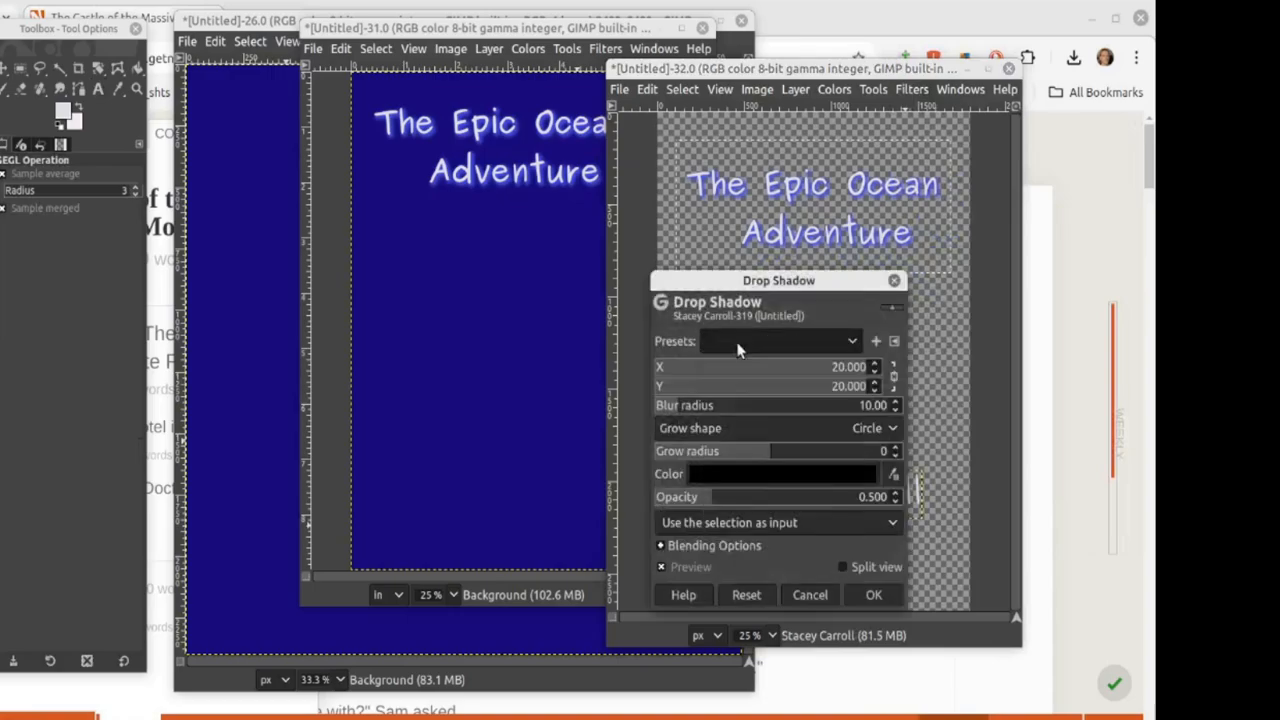
{"action": "left_click", "coordinate": [874, 595]}
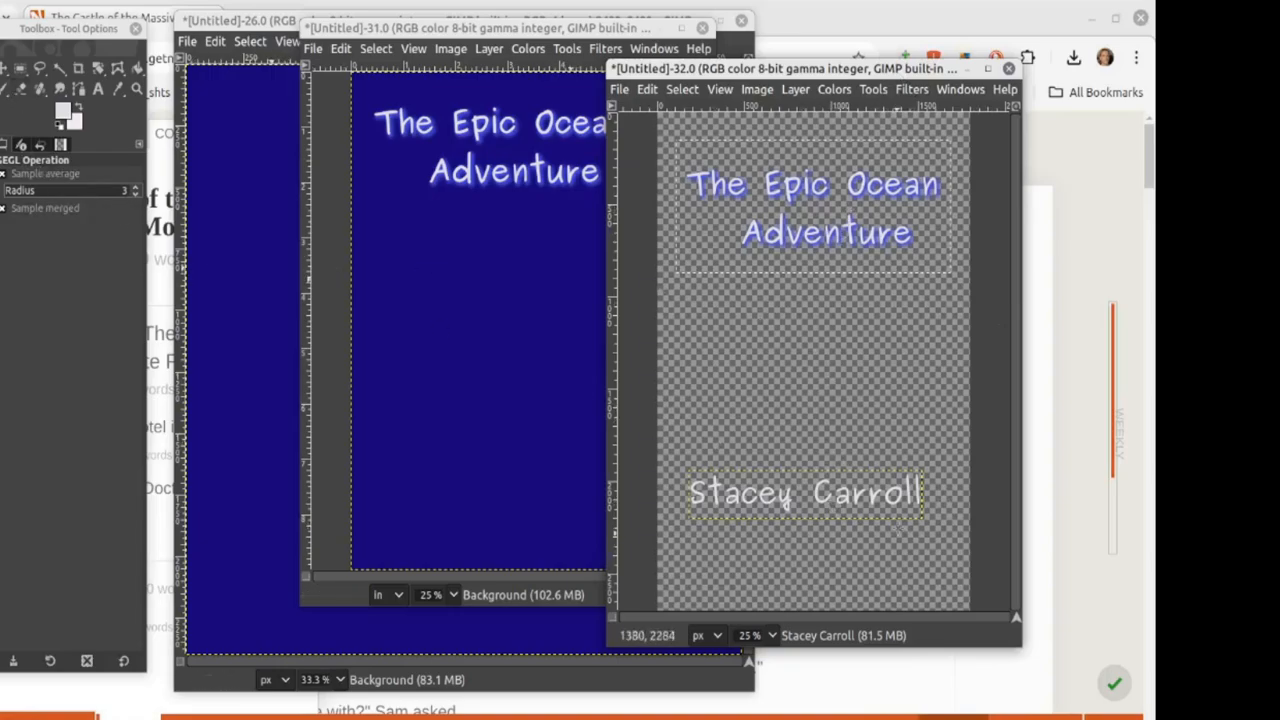
{"action": "key", "text": "ctrl+shift+f"}
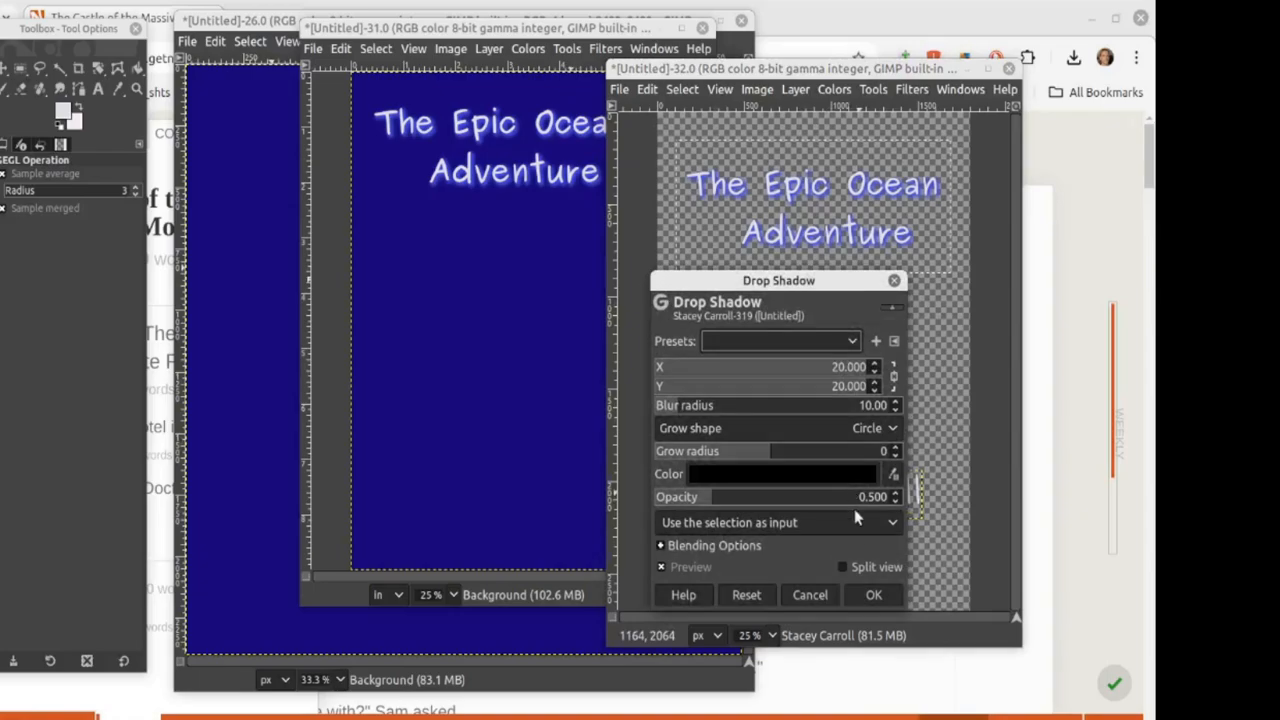
{"action": "left_click", "coordinate": [871, 596]}
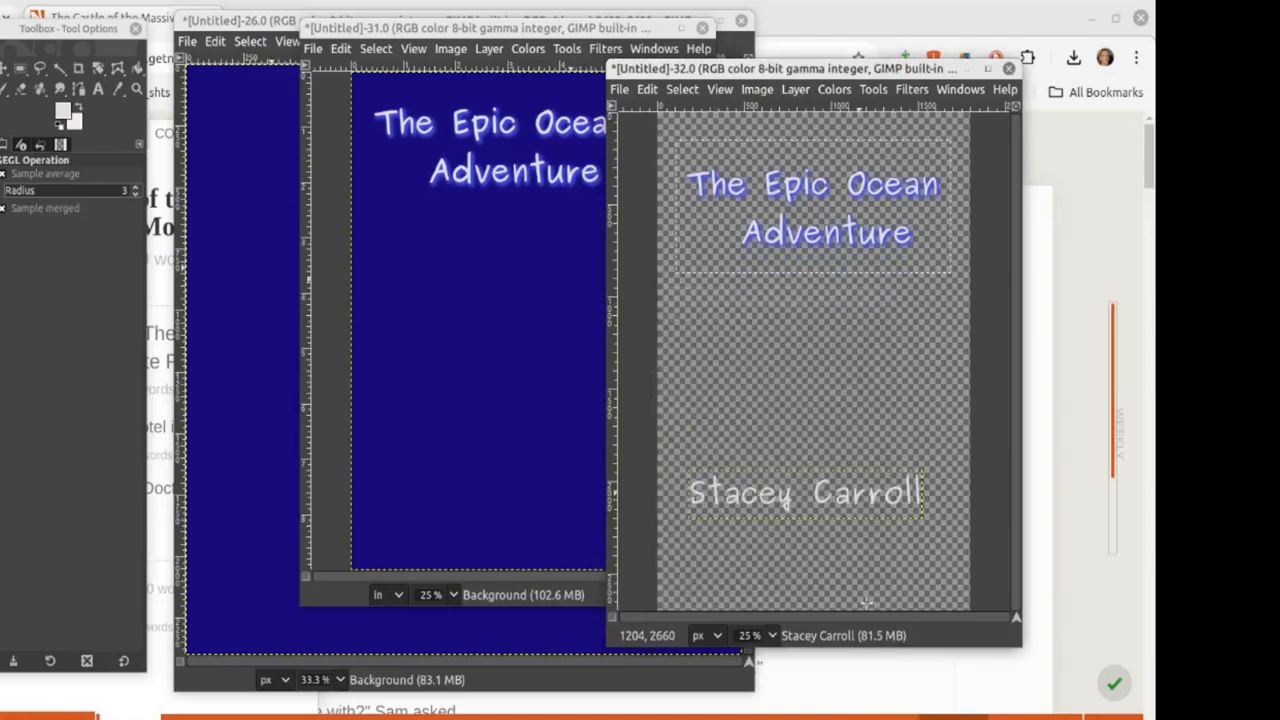
Step: Reapply the Last used glow to the author text, then undo to remove the author-name layer
{"action": "left_click", "coordinate": [98, 89]}
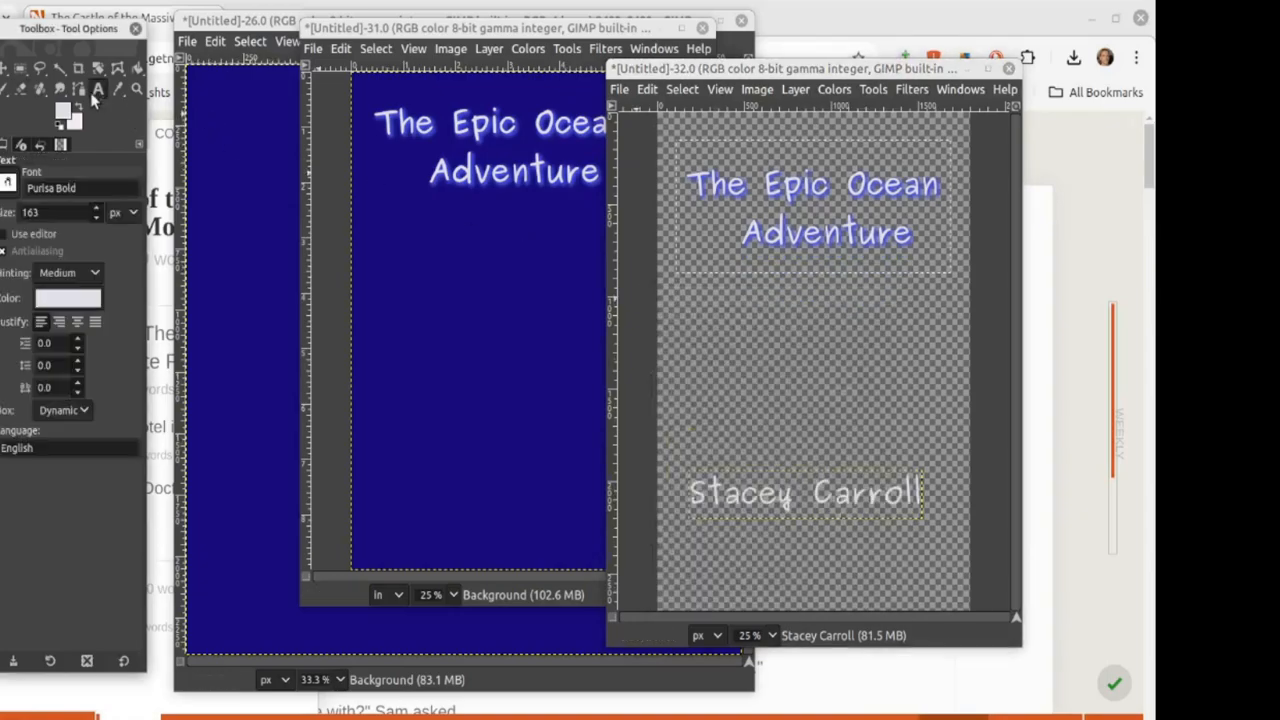
{"action": "left_click", "coordinate": [807, 510]}
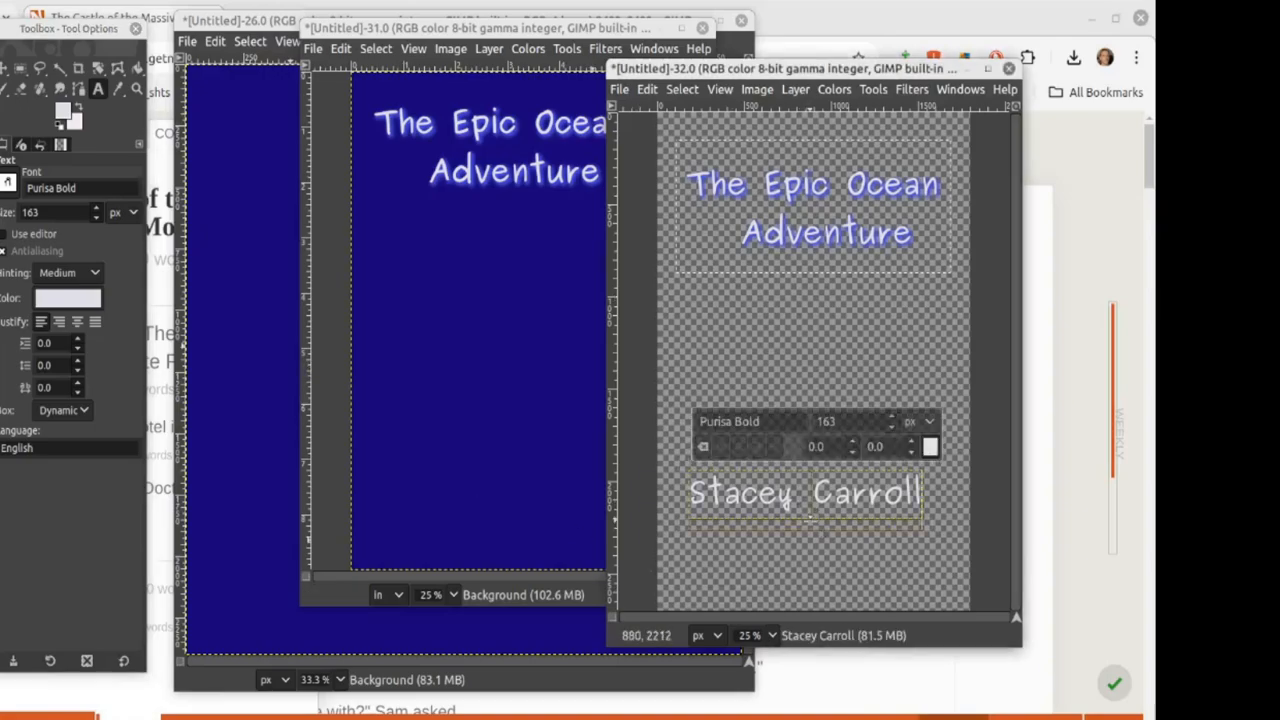
{"action": "left_click", "coordinate": [910, 90]}
{"action": "mouse_move", "coordinate": [952, 266]}
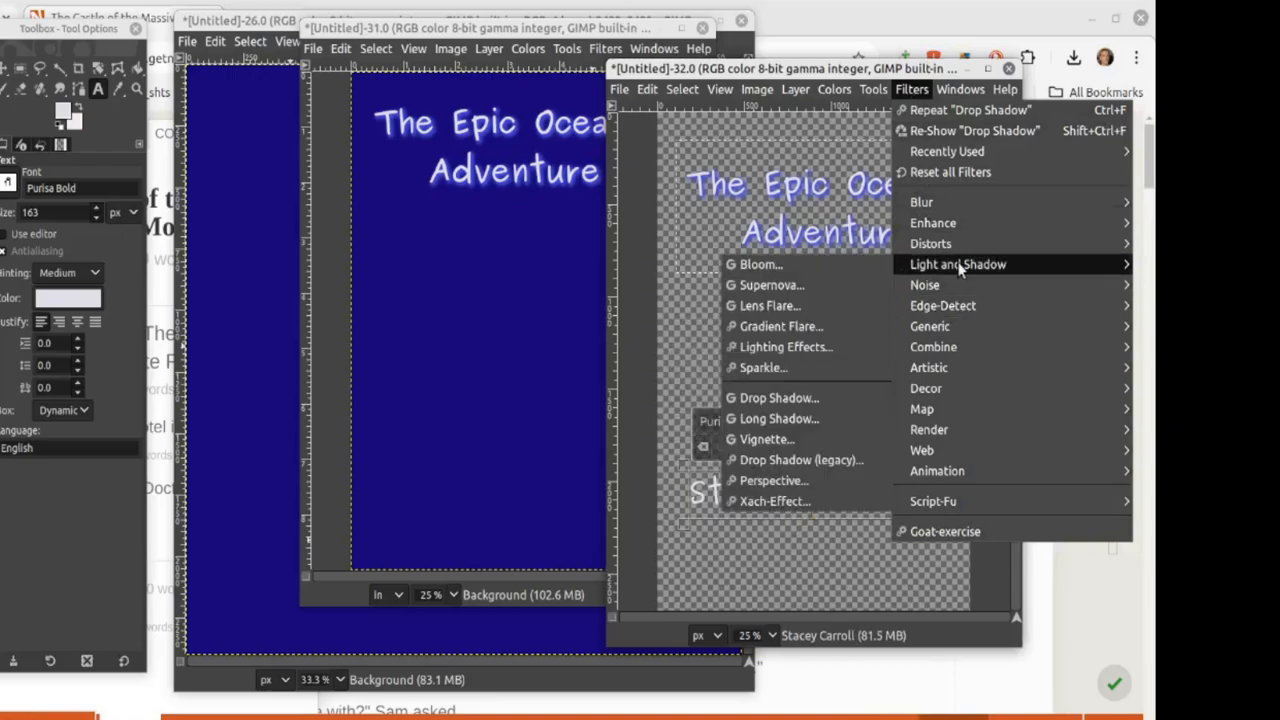
{"action": "left_click", "coordinate": [772, 403]}
{"action": "left_click", "coordinate": [753, 340]}
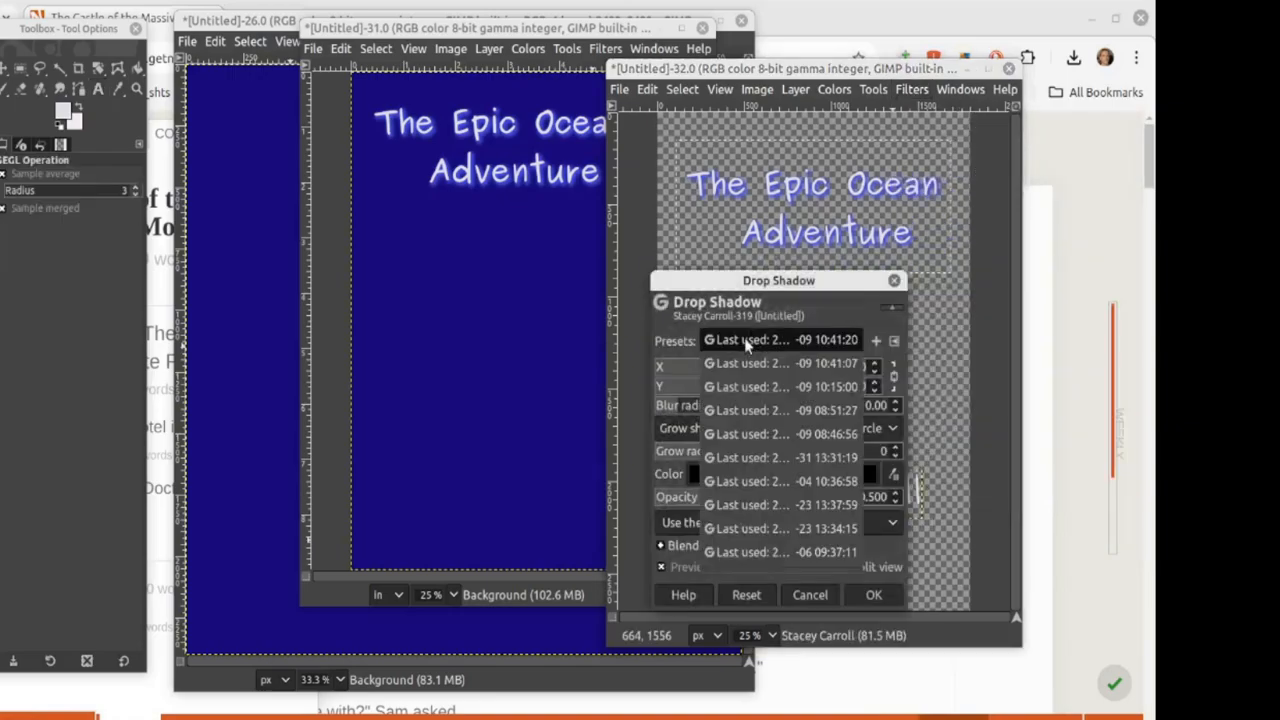
{"action": "left_click", "coordinate": [746, 340]}
{"action": "left_click", "coordinate": [874, 595]}
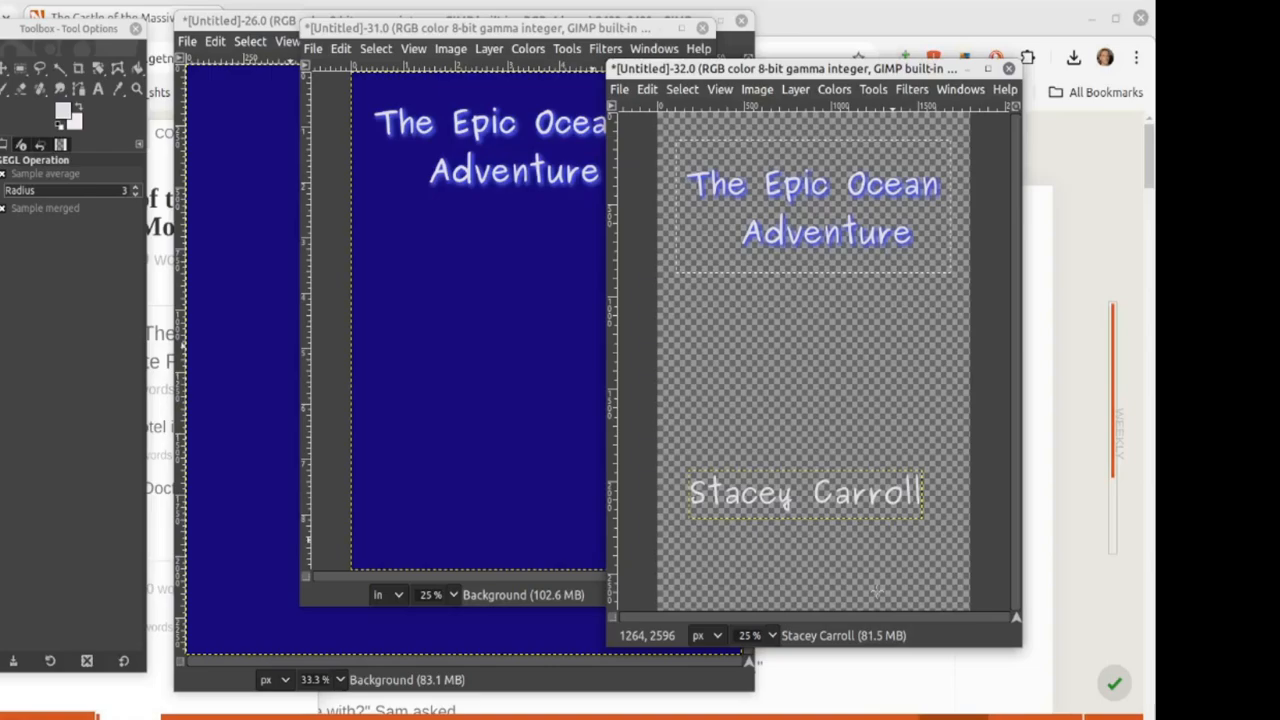
{"action": "key", "text": "ctrl+z"}
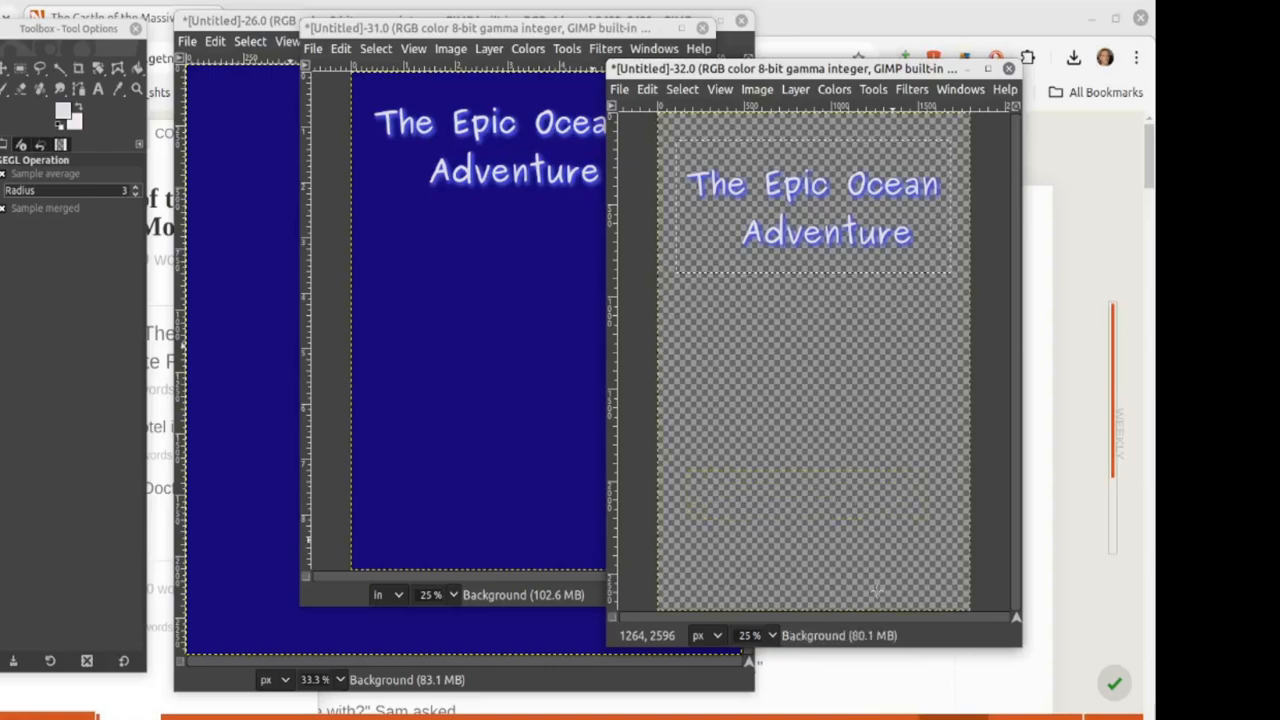
Step: Merge all visible layers into one and clear the leftover selection
{"action": "left_click", "coordinate": [752, 92]}
{"action": "left_click", "coordinate": [813, 437]}
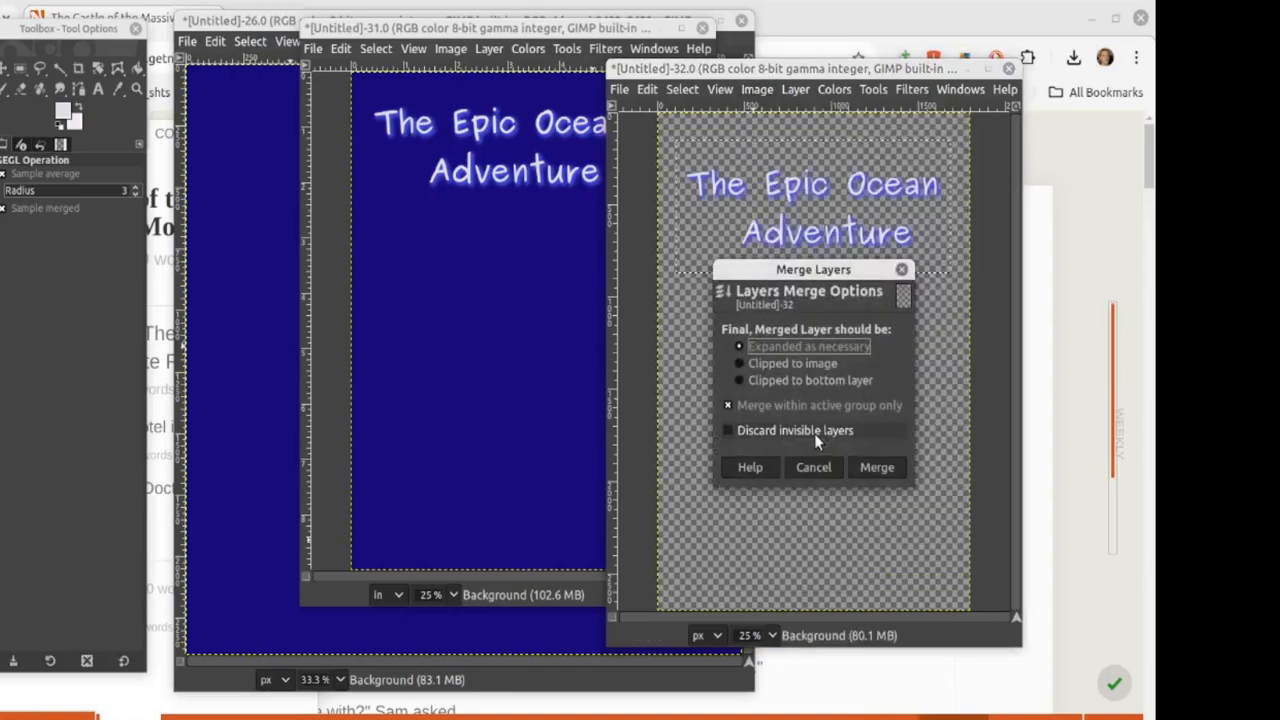
{"action": "left_click", "coordinate": [870, 469]}
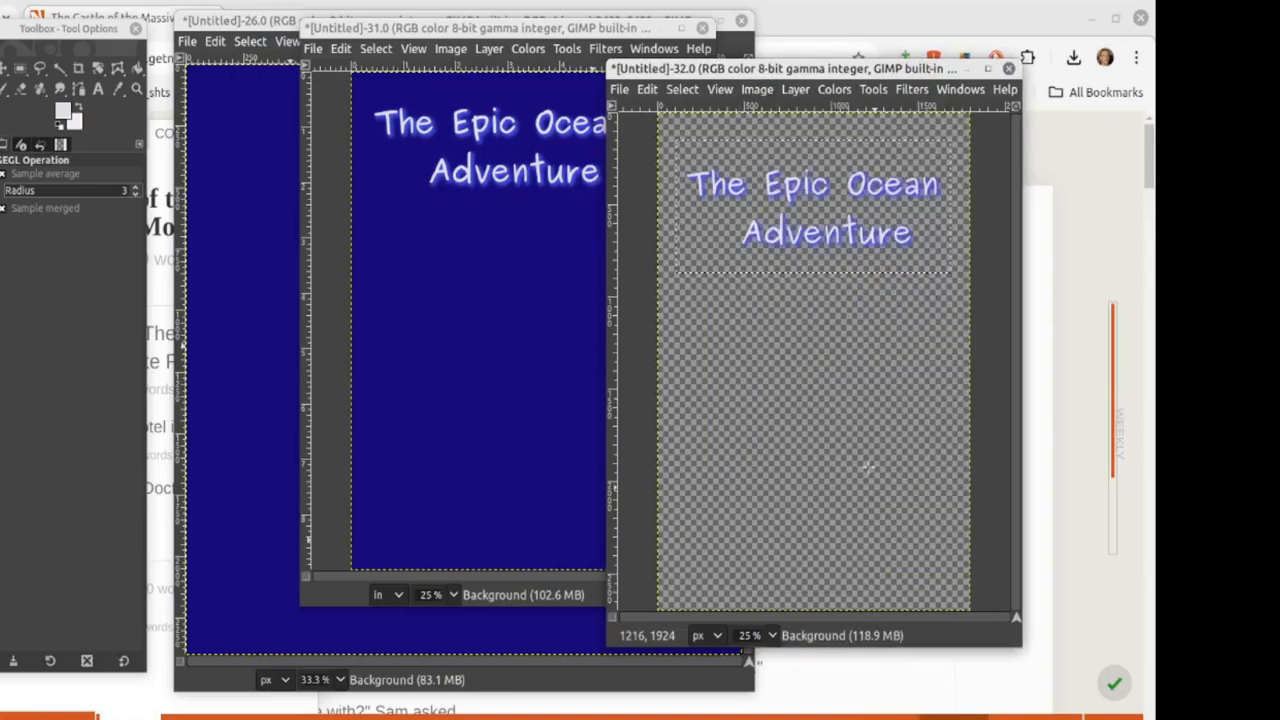
{"action": "left_click", "coordinate": [20, 67]}
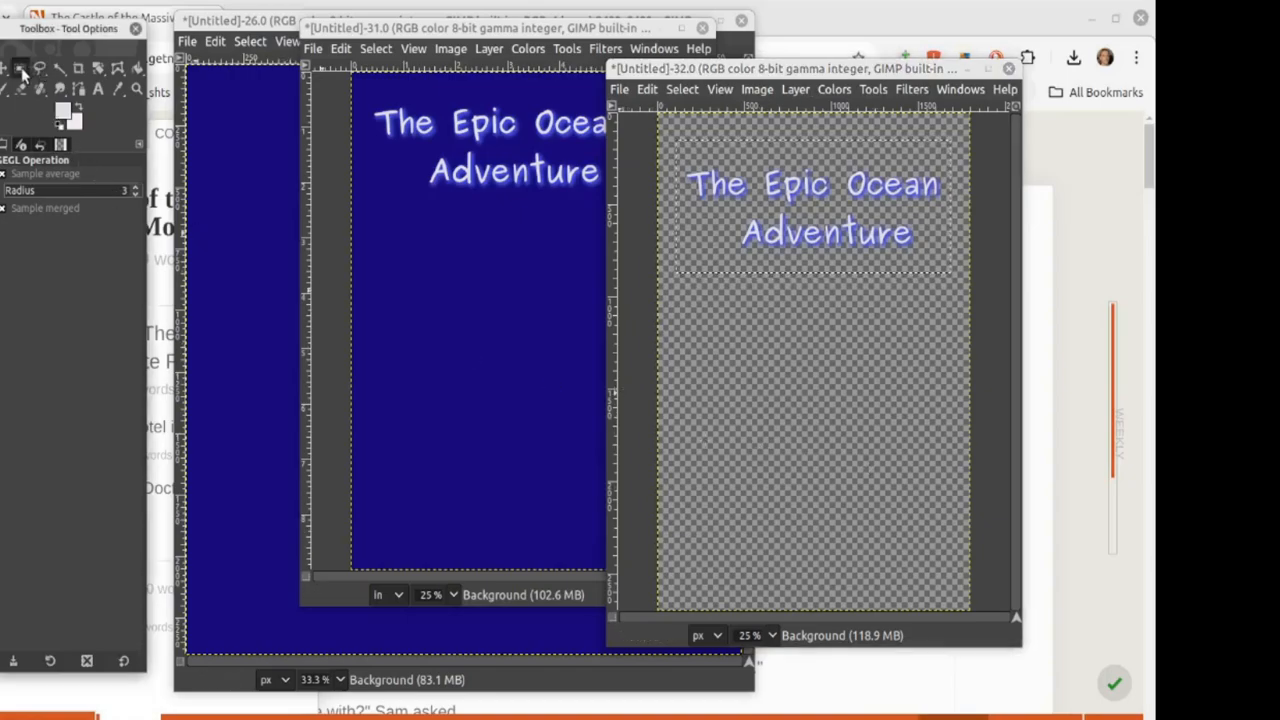
{"action": "left_click", "coordinate": [714, 465]}
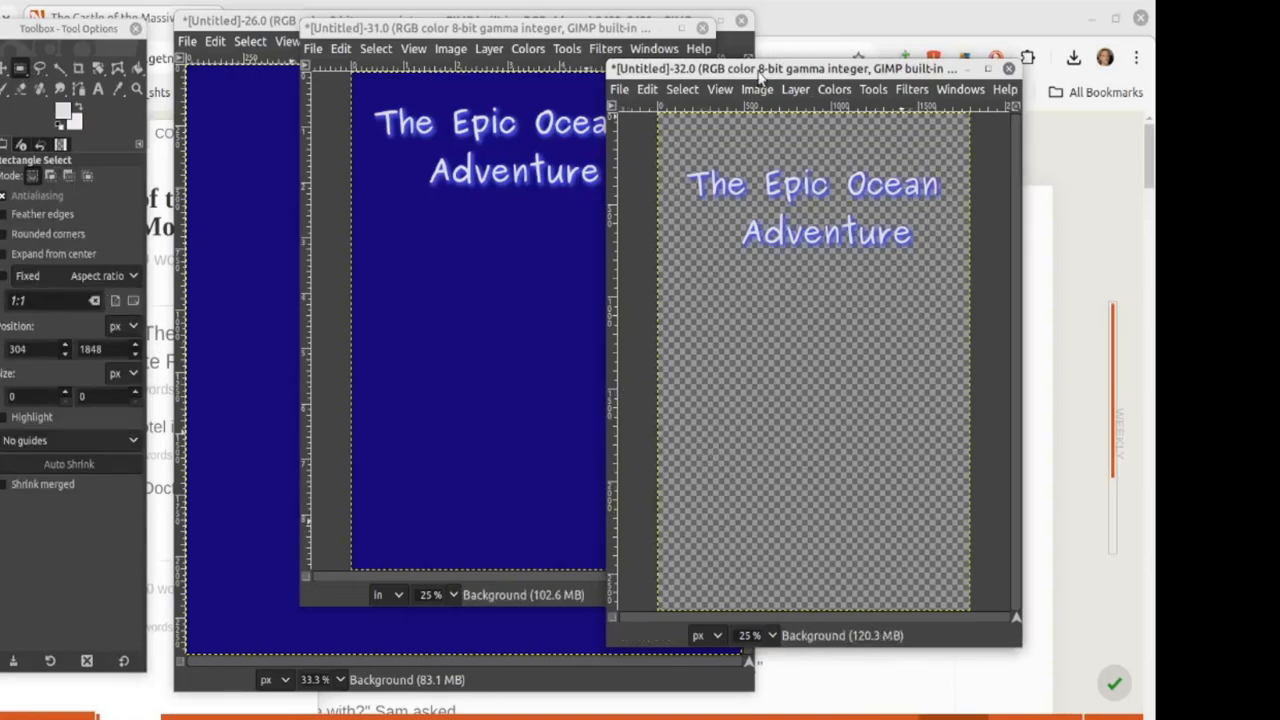
Step: Retype the author's name in a new text box and enlarge it to 188 px
{"action": "left_click", "coordinate": [98, 89]}
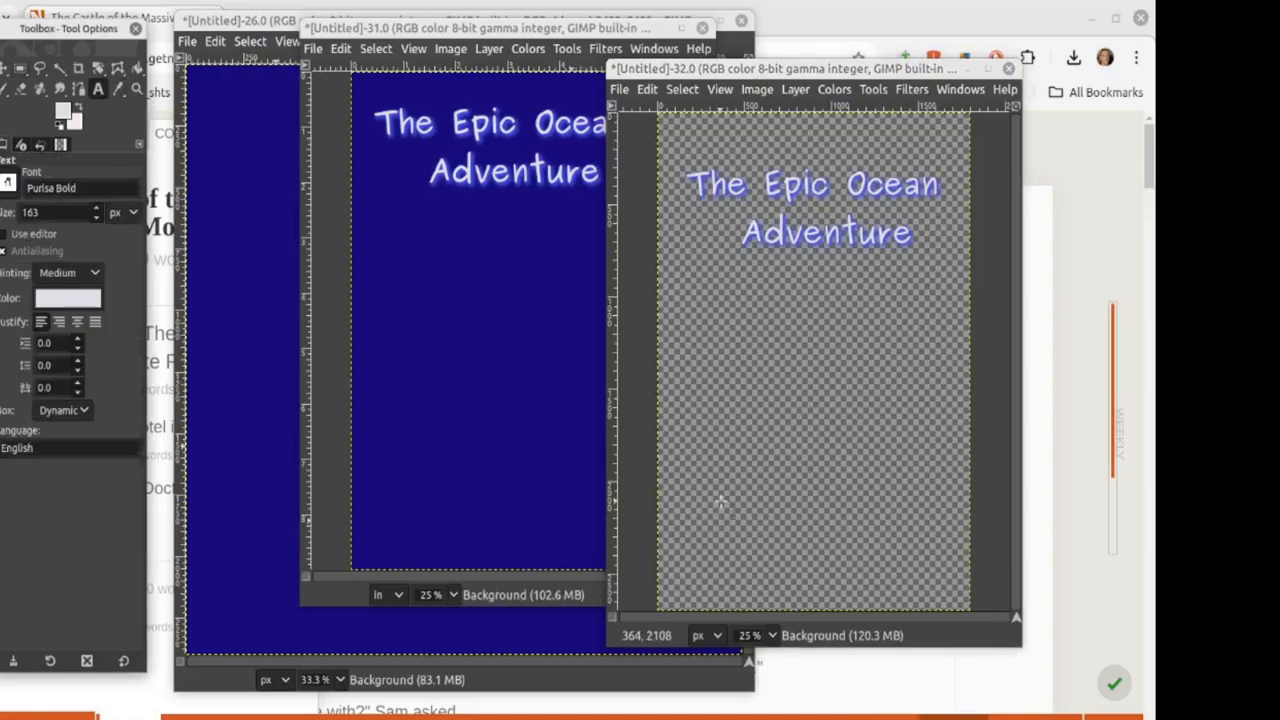
{"action": "left_click", "coordinate": [678, 407]}
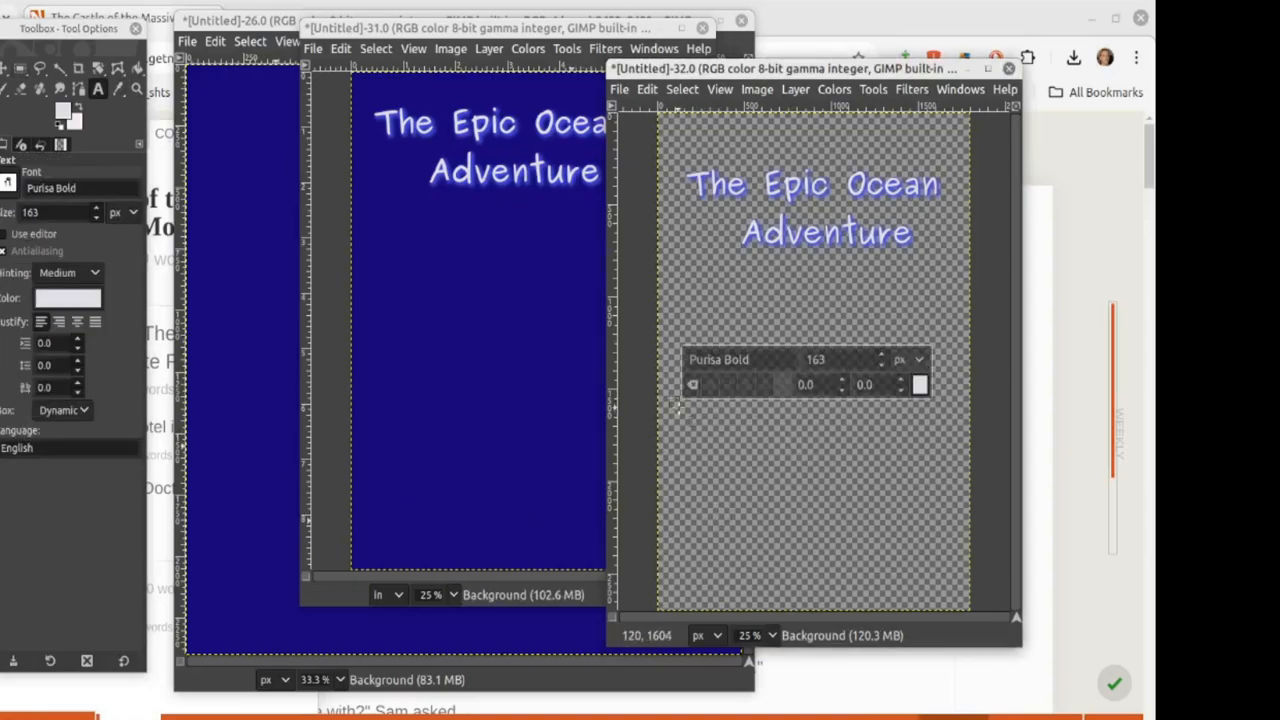
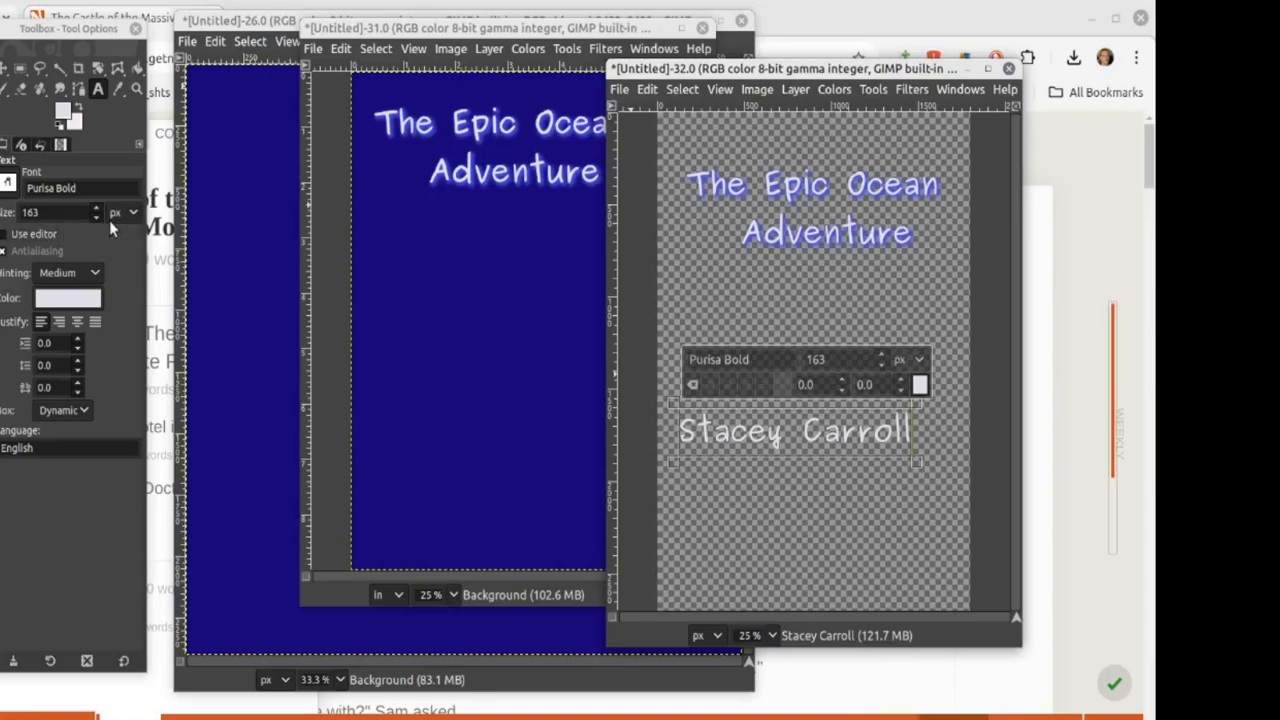
{"action": "scroll", "coordinate": [96, 213], "scroll_direction": "up", "scroll_amount": 9}
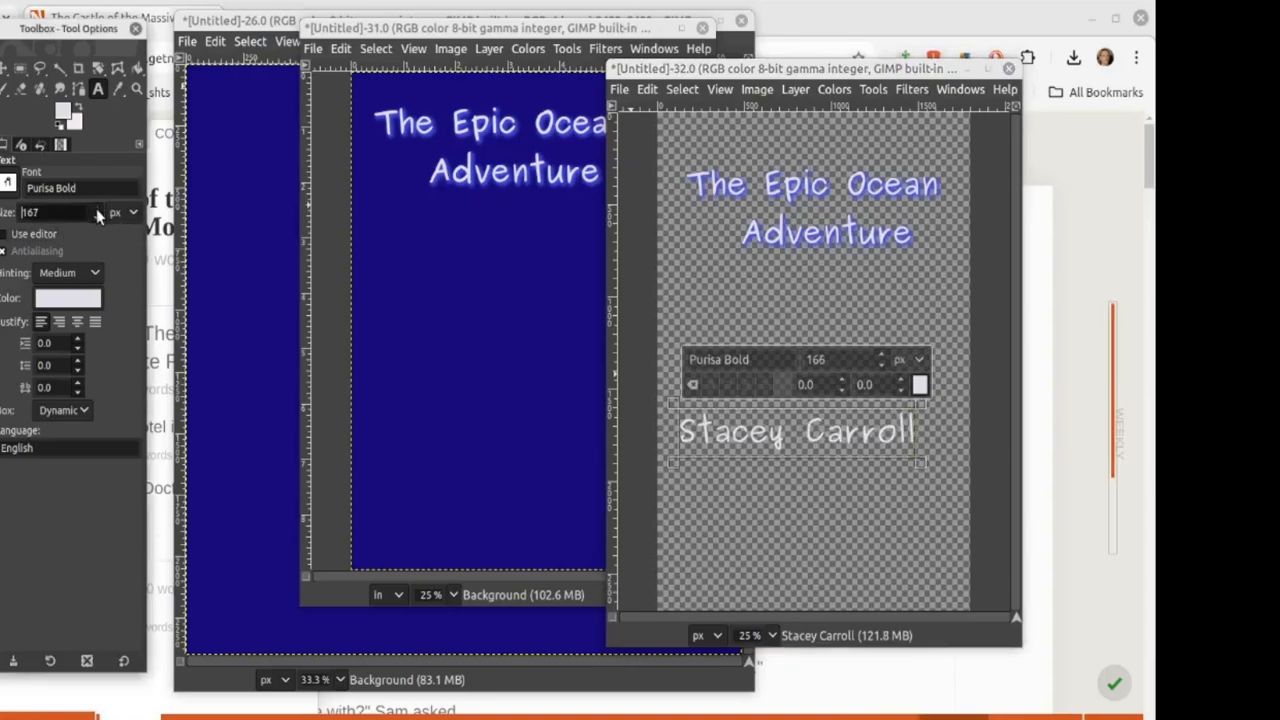
{"action": "scroll", "coordinate": [96, 213], "scroll_direction": "up", "scroll_amount": 12}
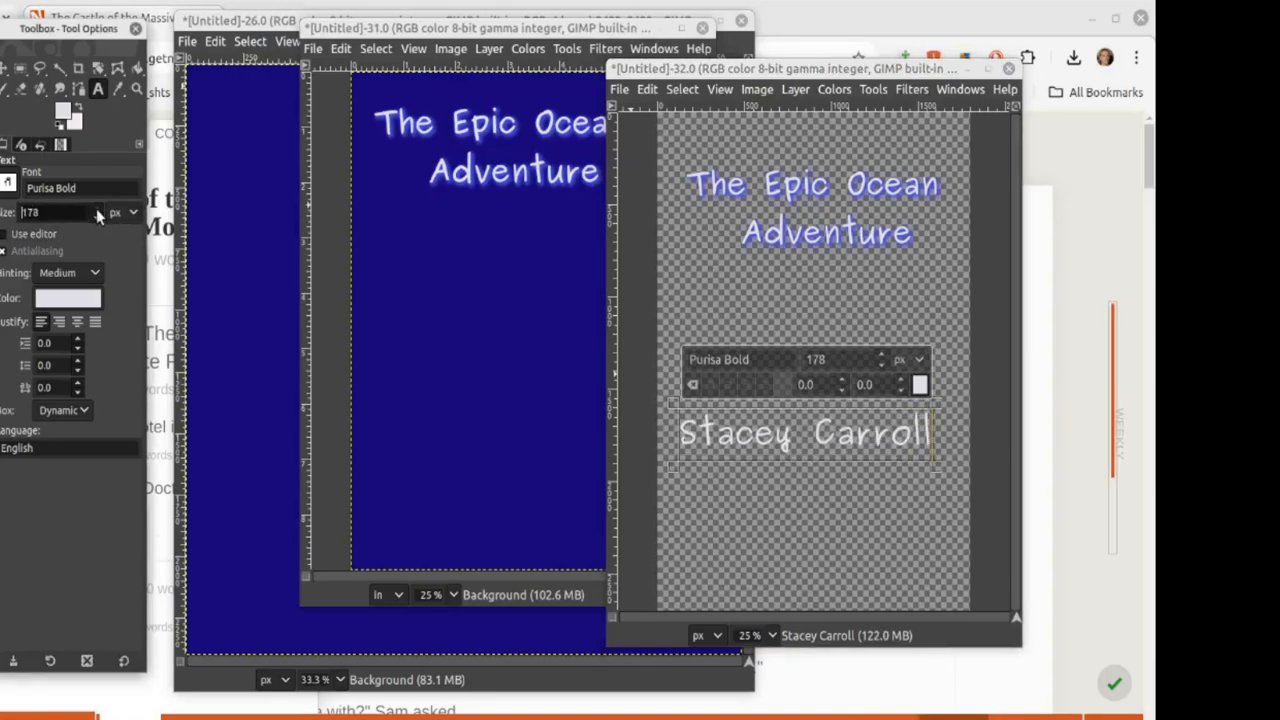
{"action": "scroll", "coordinate": [96, 213], "scroll_direction": "up", "scroll_amount": 4}
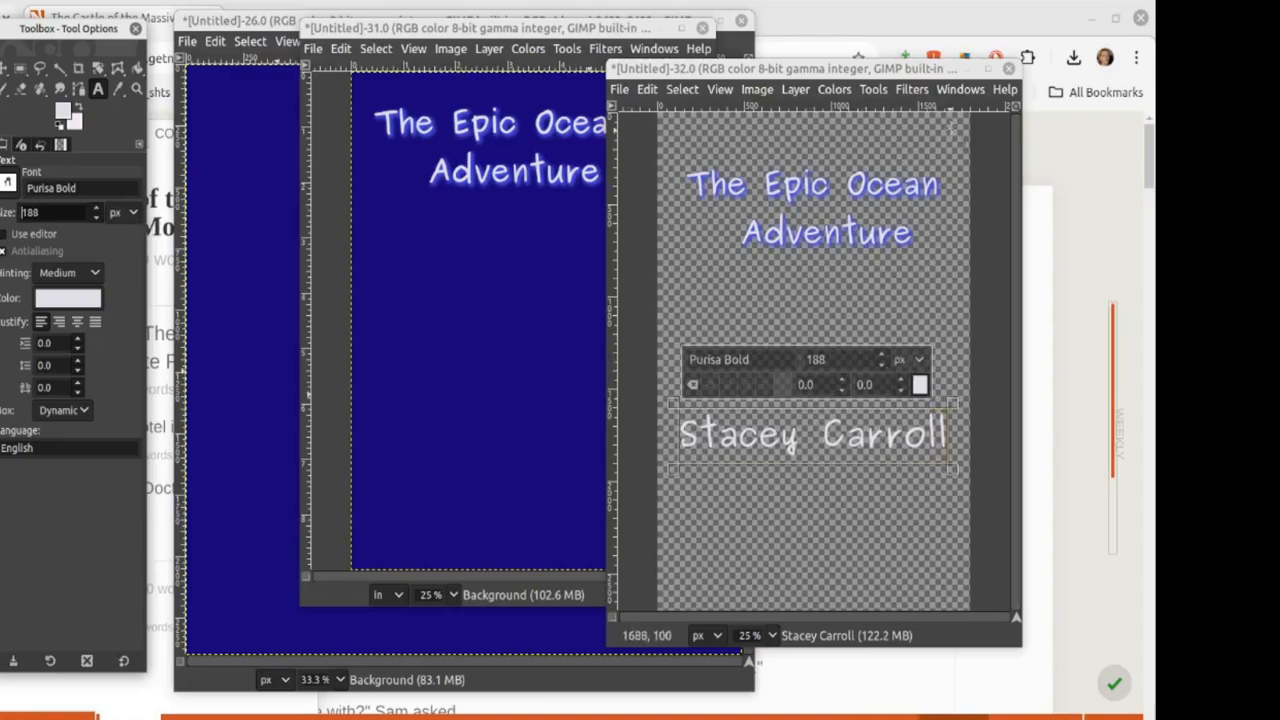
{"action": "left_click", "coordinate": [911, 89]}
Step: Apply a drop shadow to the author's name using the most recent settings
{"action": "mouse_move", "coordinate": [966, 263]}
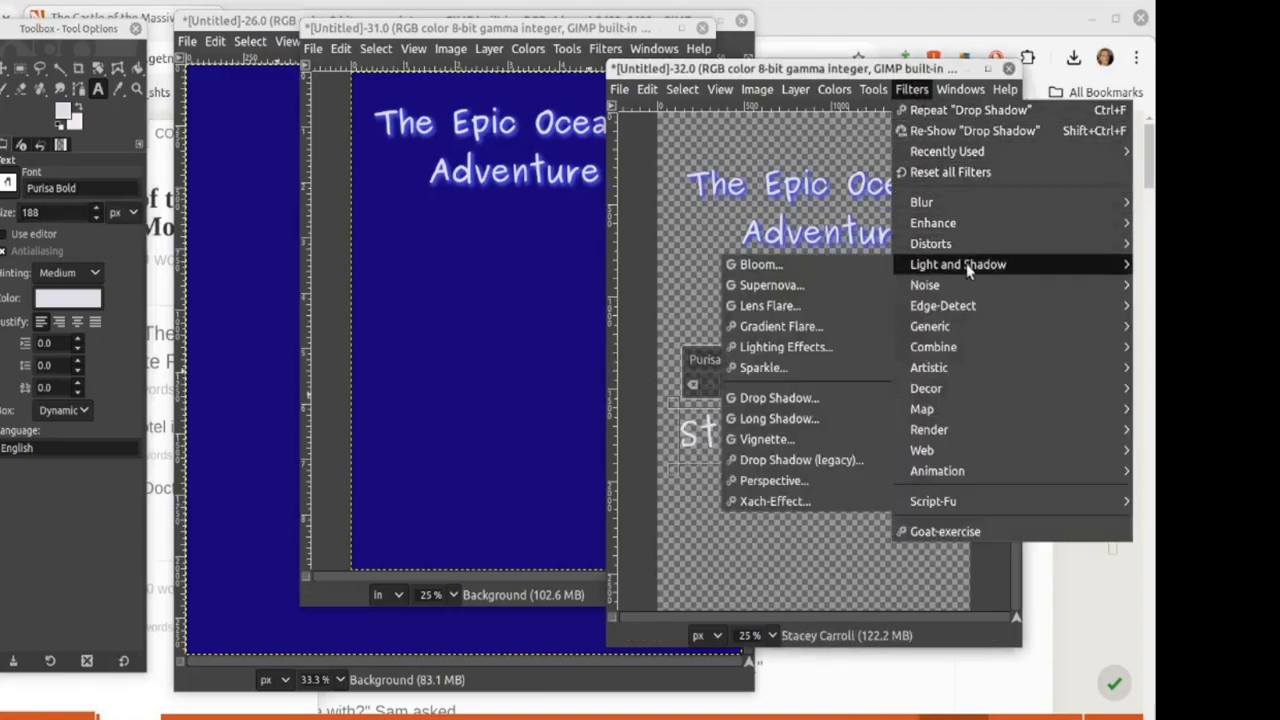
{"action": "left_click", "coordinate": [806, 398]}
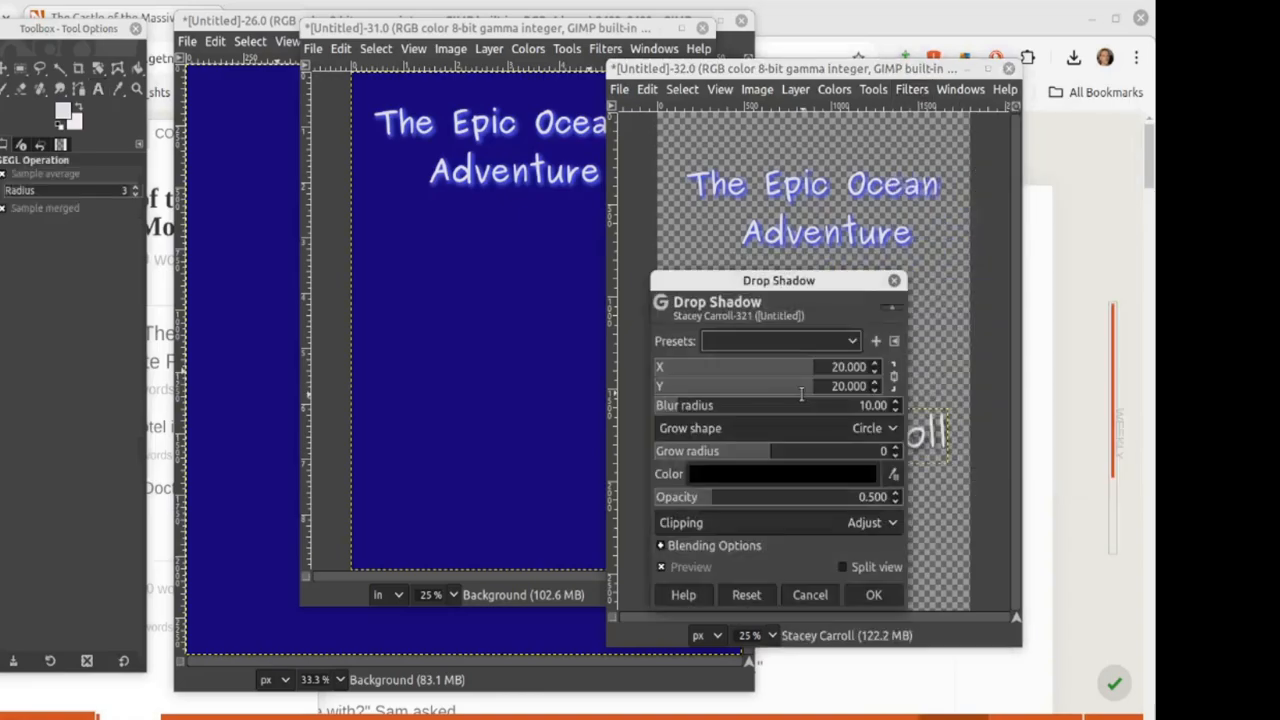
{"action": "left_click", "coordinate": [783, 340]}
{"action": "left_click", "coordinate": [774, 340]}
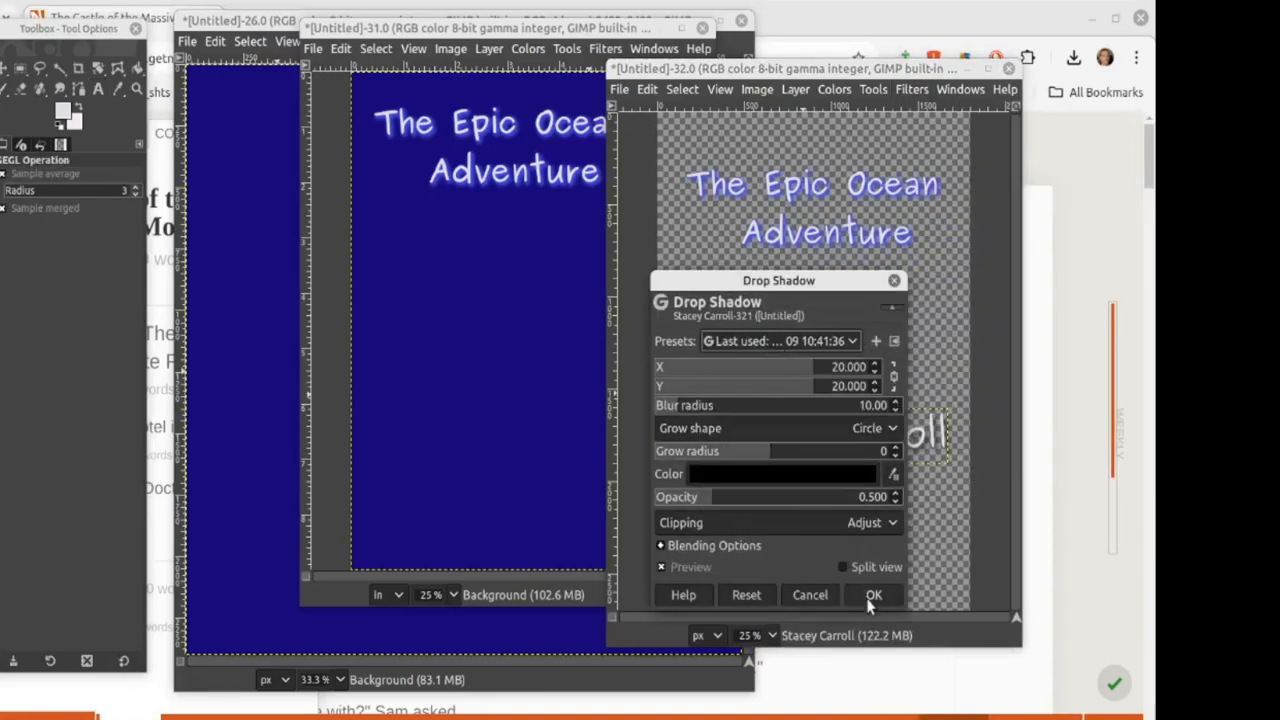
{"action": "left_click", "coordinate": [873, 594]}
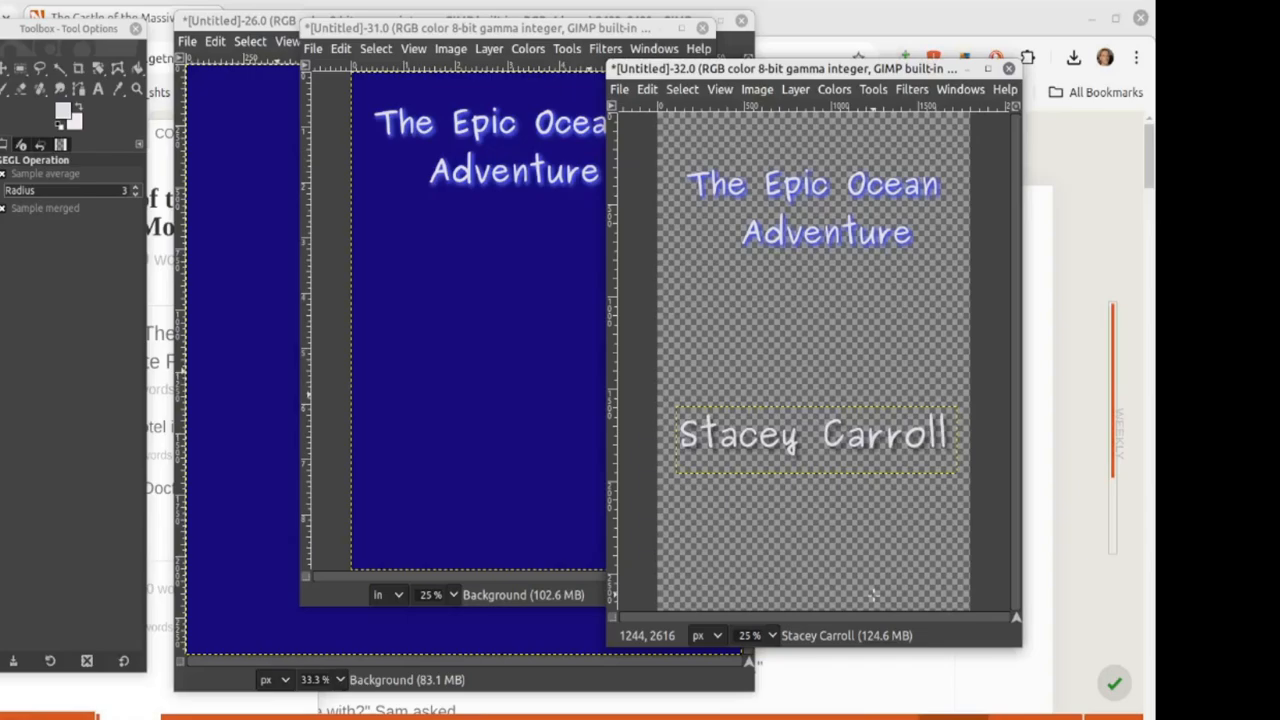
Step: Reapply the drop shadow with the earlier blue-glow preset (X/Y 10, grow 5)
{"action": "key", "text": "ctrl+shift+f"}
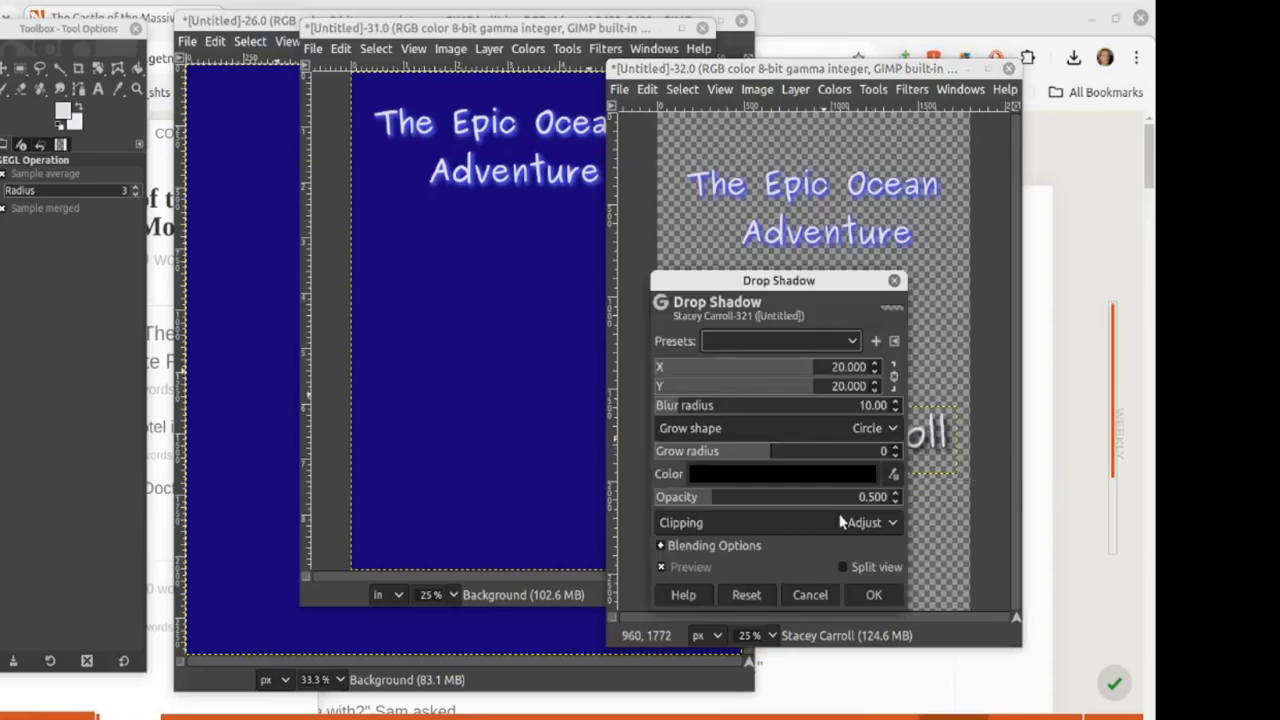
{"action": "left_click", "coordinate": [845, 342]}
{"action": "left_click", "coordinate": [817, 358]}
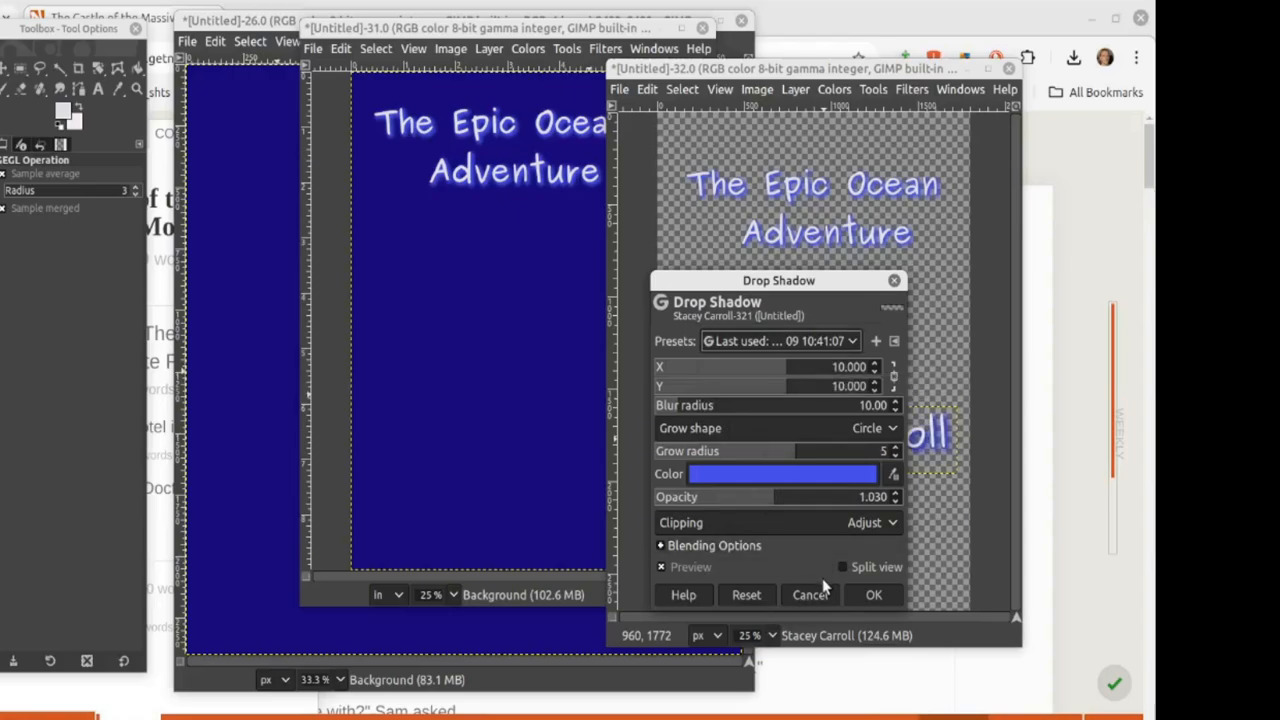
{"action": "left_click_drag", "start_coordinate": [735, 281], "coordinate": [447, 282]}
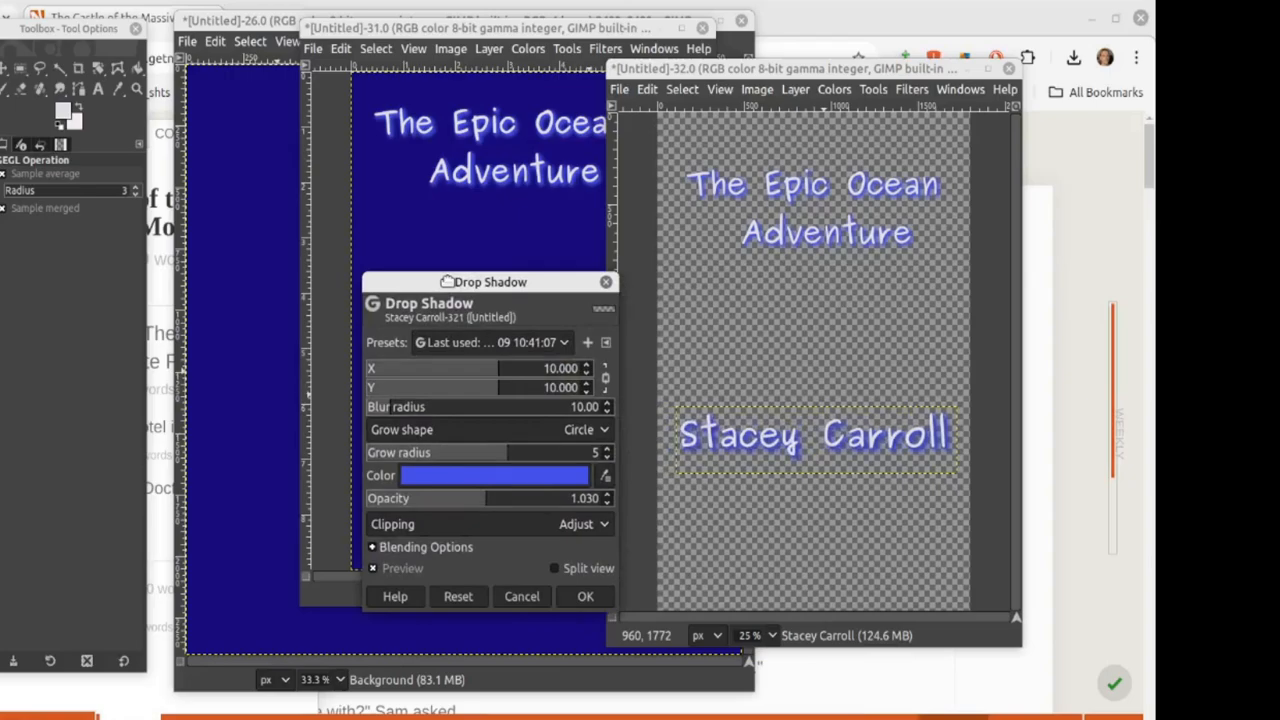
{"action": "left_click_drag", "start_coordinate": [447, 282], "coordinate": [555, 286]}
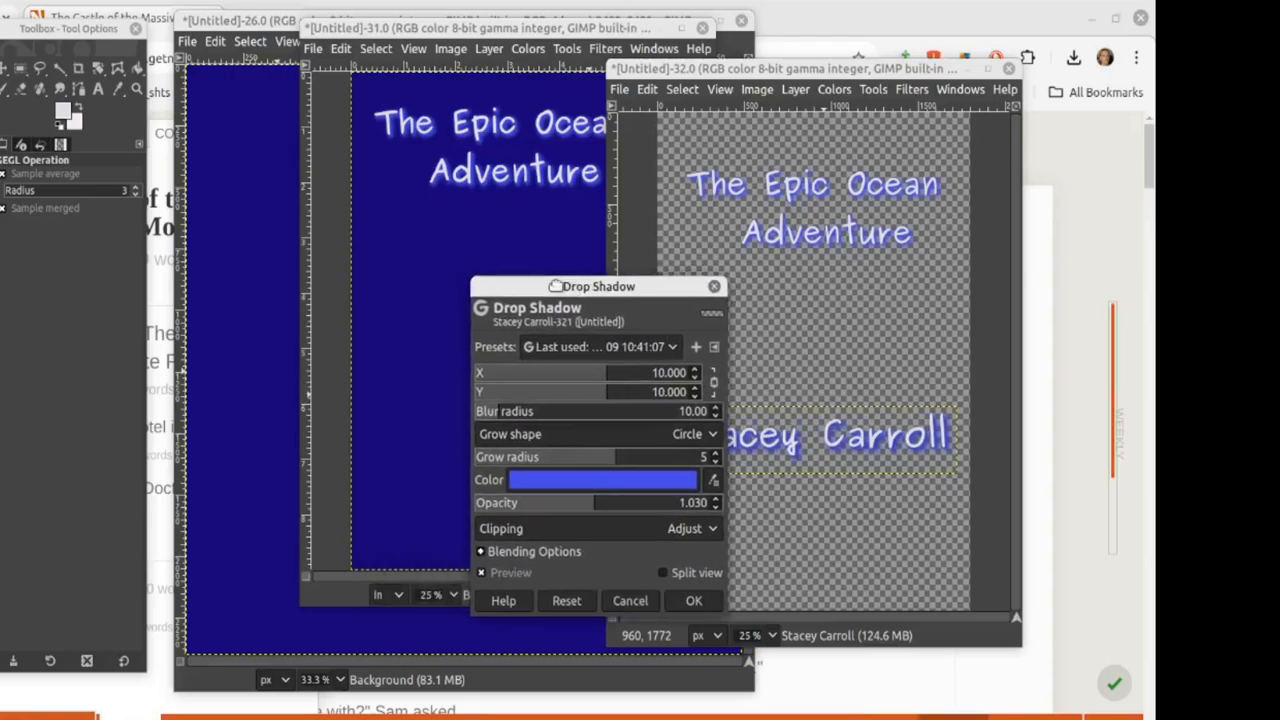
{"action": "left_click", "coordinate": [694, 600]}
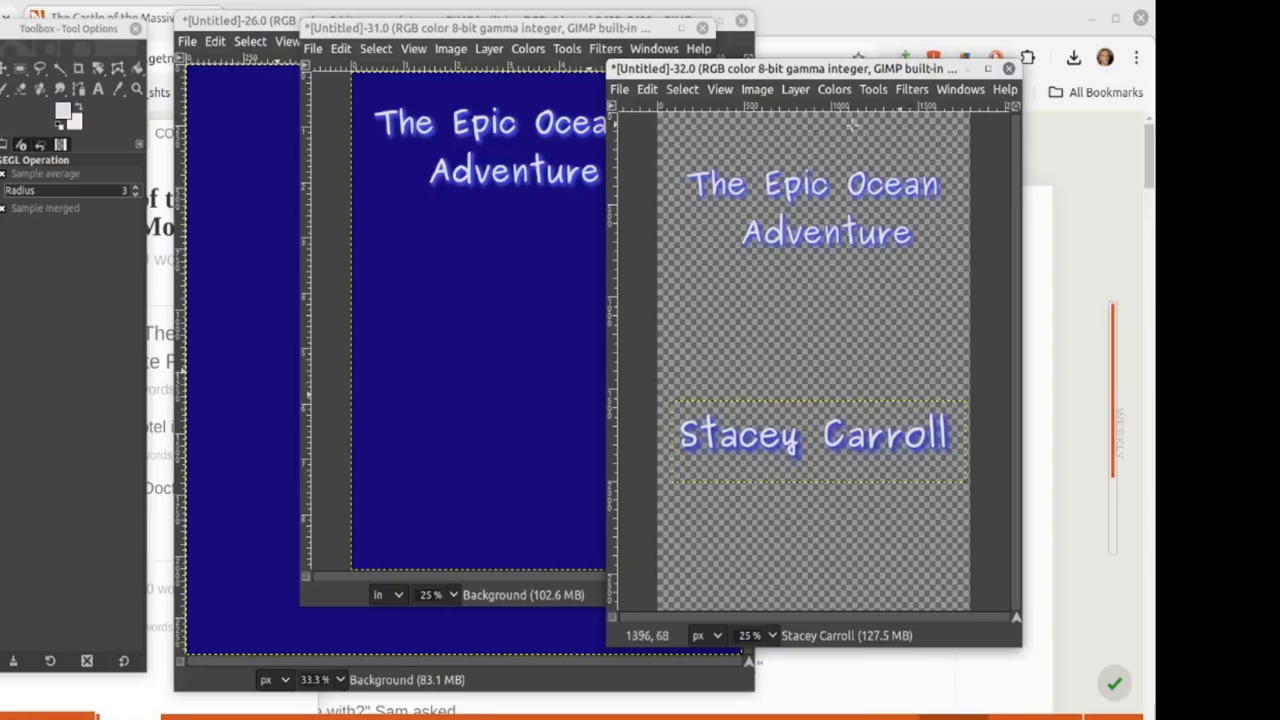
Step: Merge the visible layers and cancel the stray Drop Shadow dialog
{"action": "left_click", "coordinate": [758, 90]}
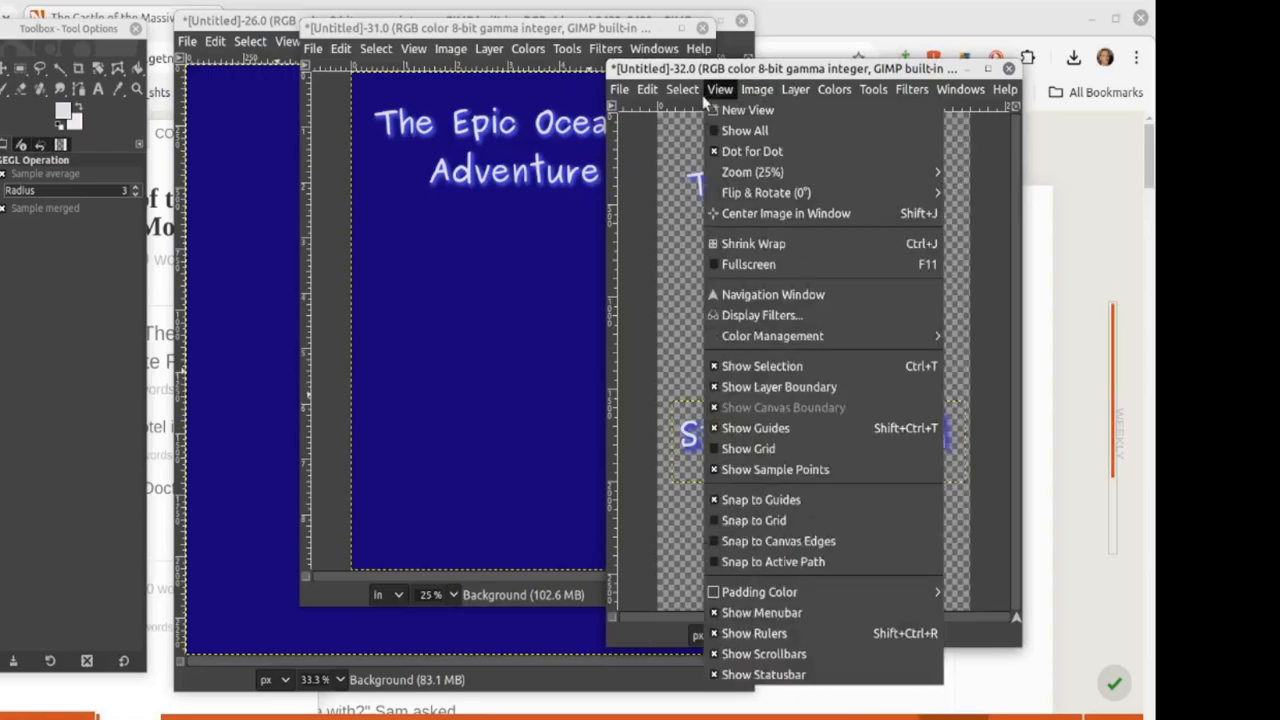
{"action": "mouse_move", "coordinate": [642, 93]}
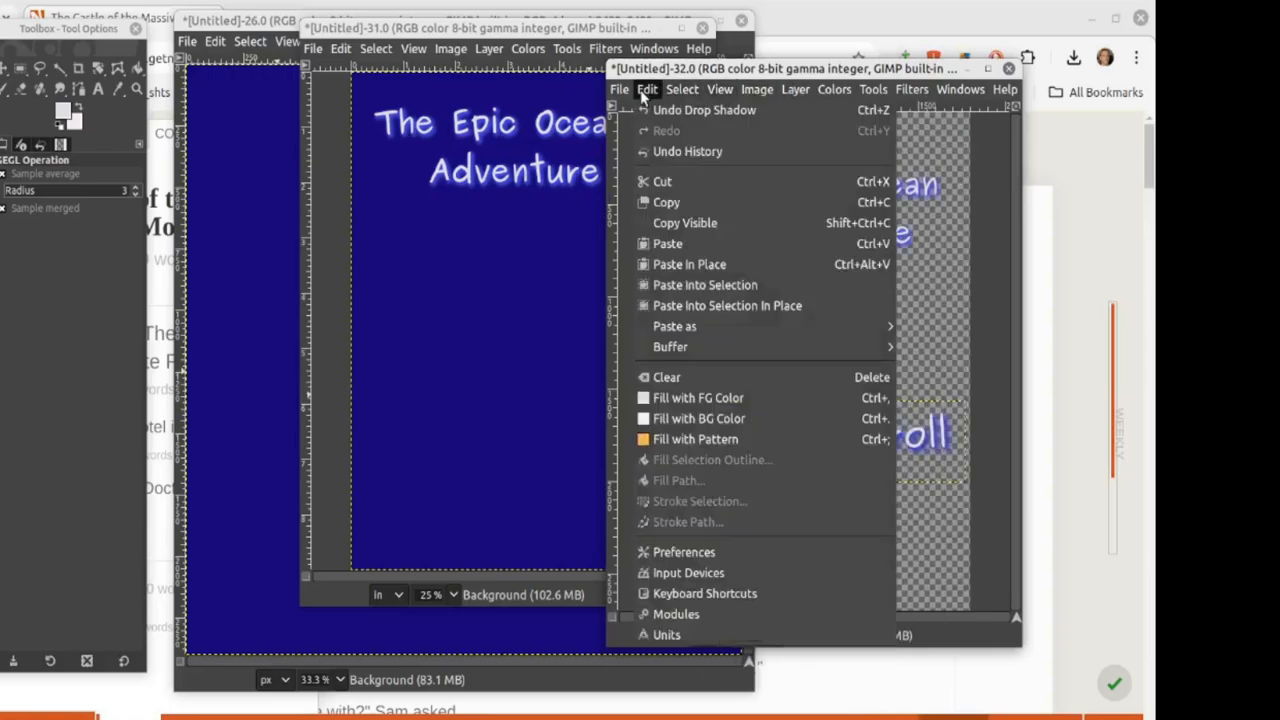
{"action": "left_click", "coordinate": [843, 443]}
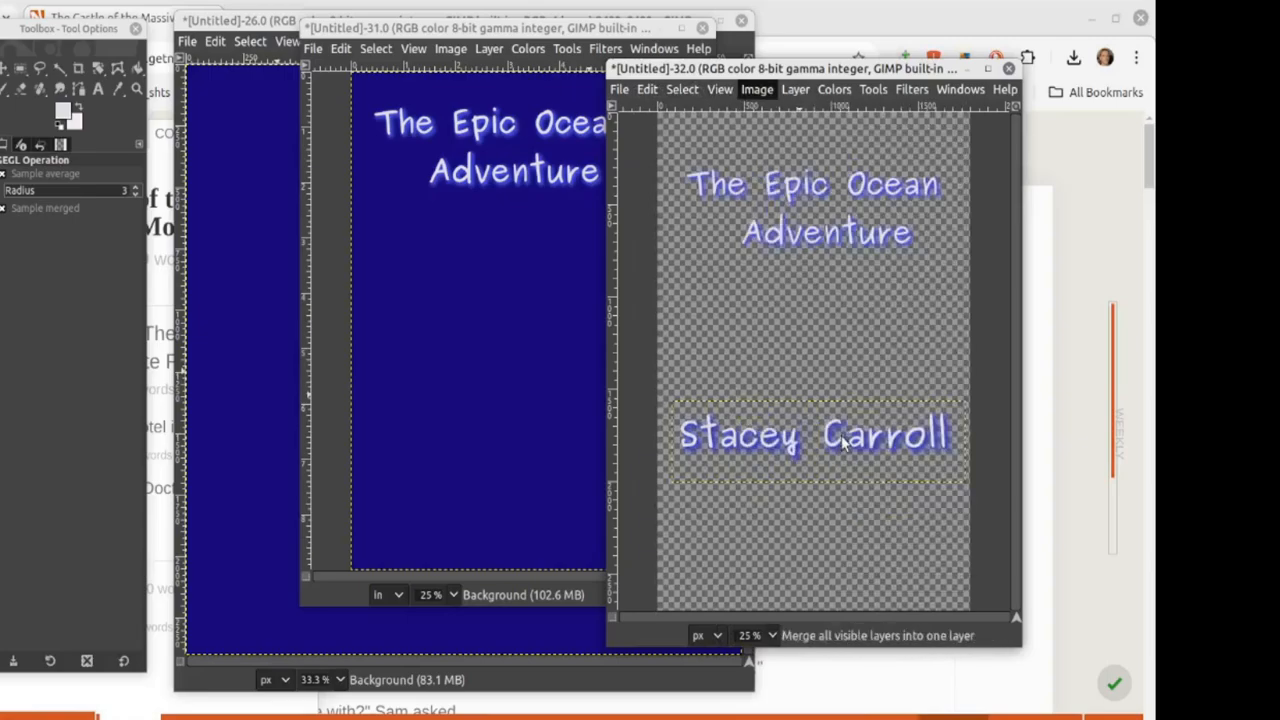
{"action": "left_click", "coordinate": [876, 468]}
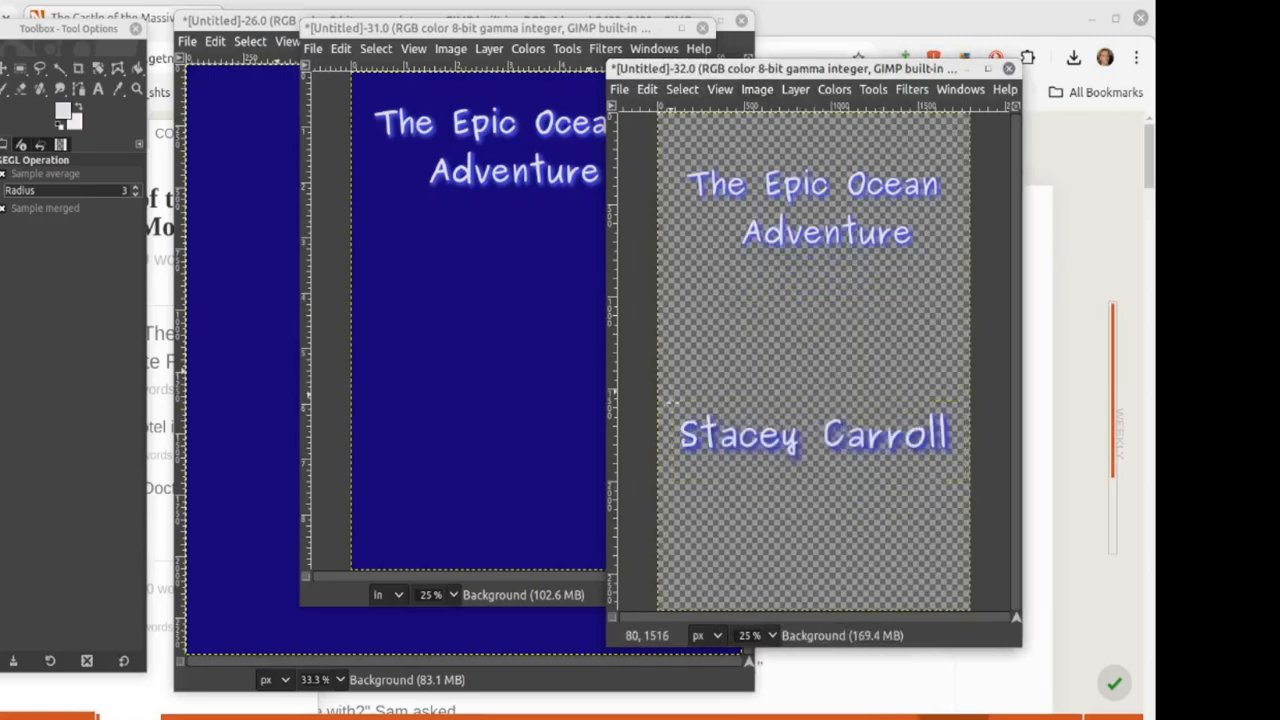
{"action": "key", "text": "shift+ctrl+f"}
{"action": "left_click", "coordinate": [636, 600]}
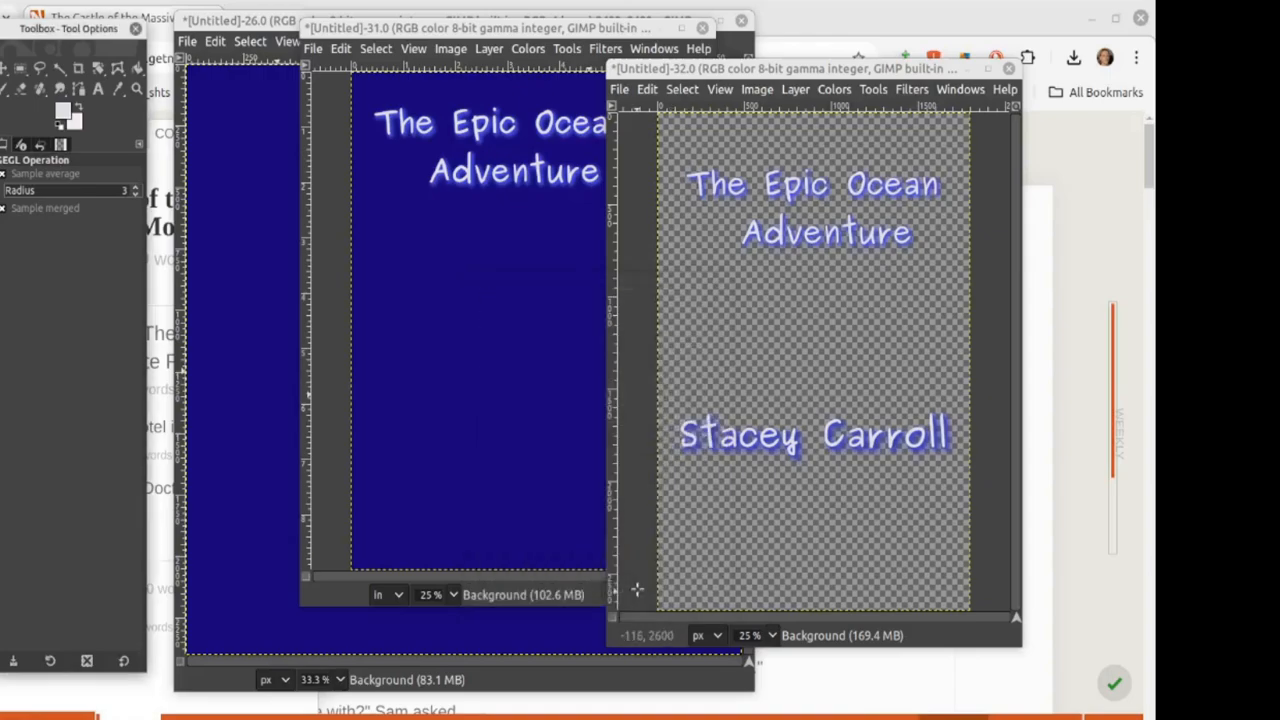
Step: Select the glowing first name with Rectangle Select and copy it
{"action": "key", "text": "r"}
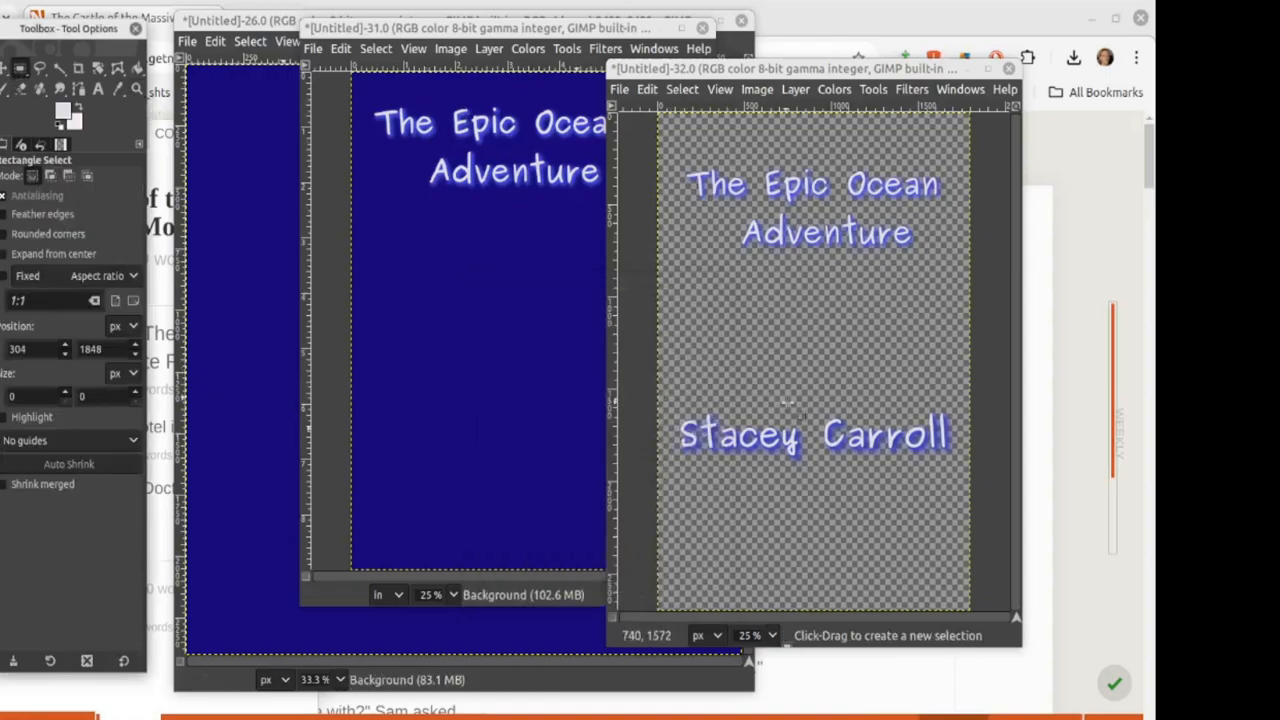
{"action": "left_click_drag", "start_coordinate": [671, 403], "coordinate": [802, 478]}
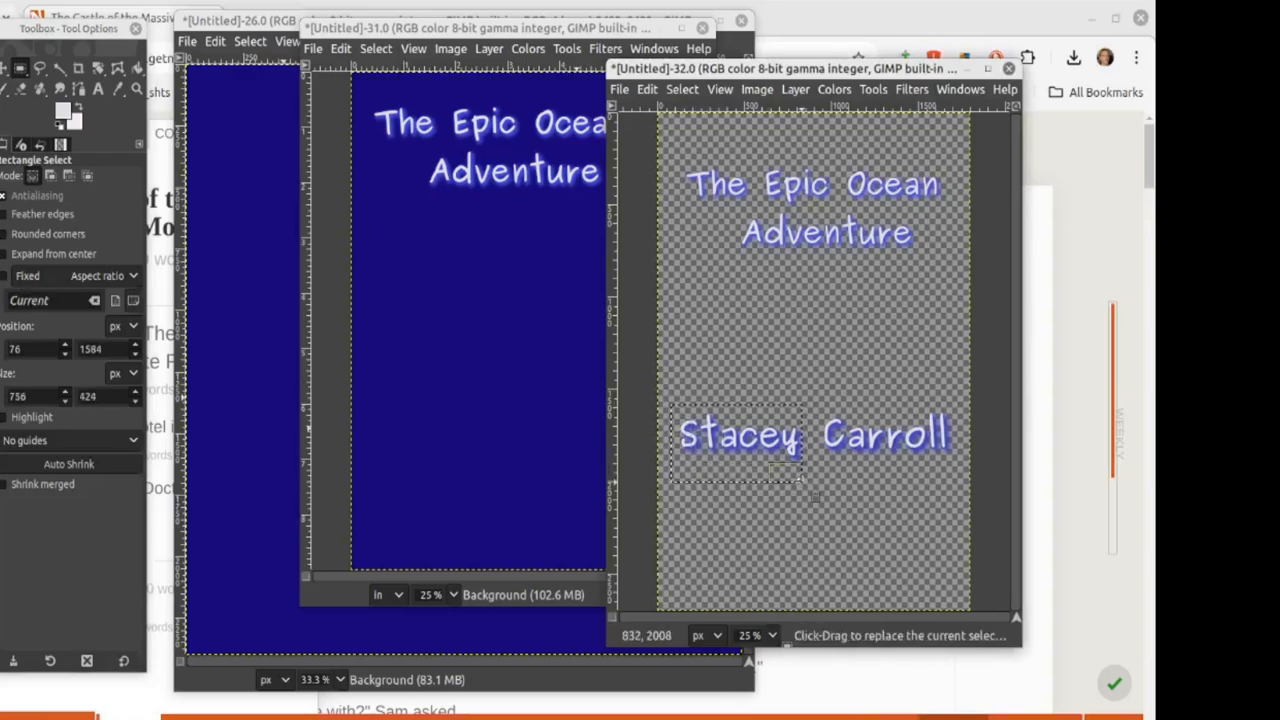
{"action": "key", "text": "ctrl"}
{"action": "key", "text": "ctrl+c"}
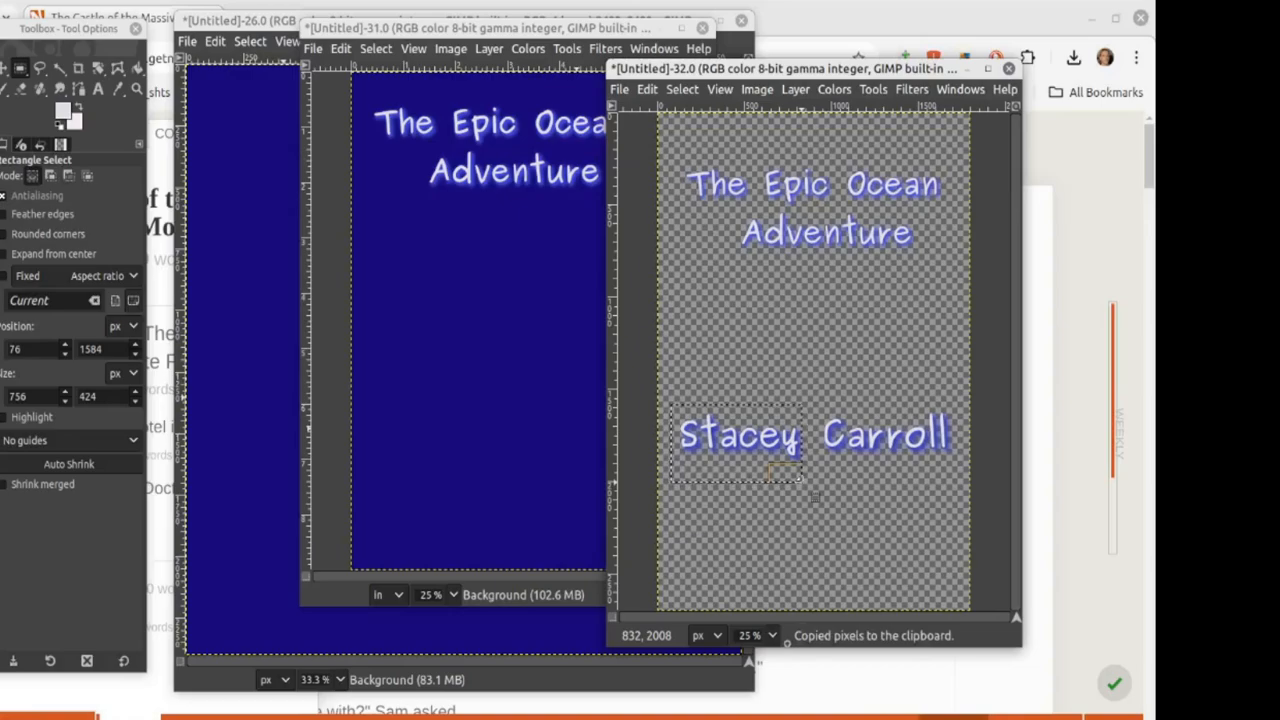
Step: Paste the glowing first name onto the dark-blue cover and move it to the lower left
{"action": "left_click", "coordinate": [466, 380]}
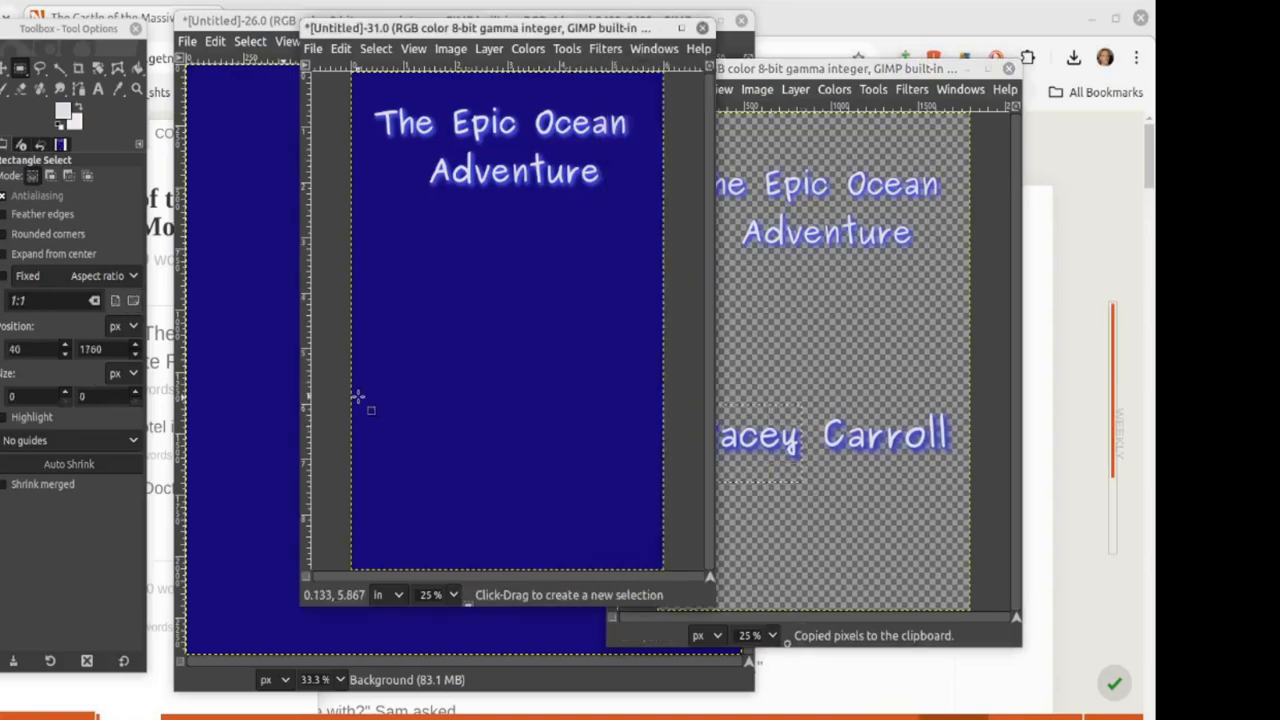
{"action": "key", "text": "ctrl+v"}
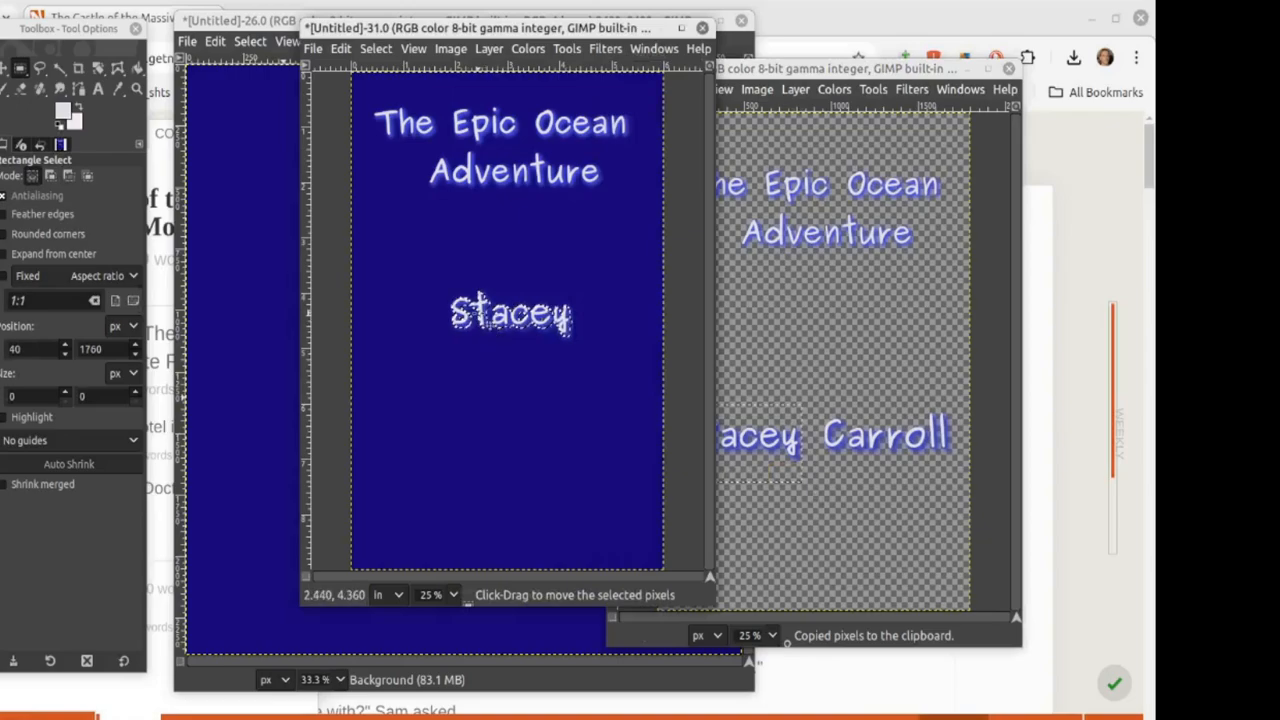
{"action": "left_click_drag", "start_coordinate": [480, 342], "coordinate": [398, 482]}
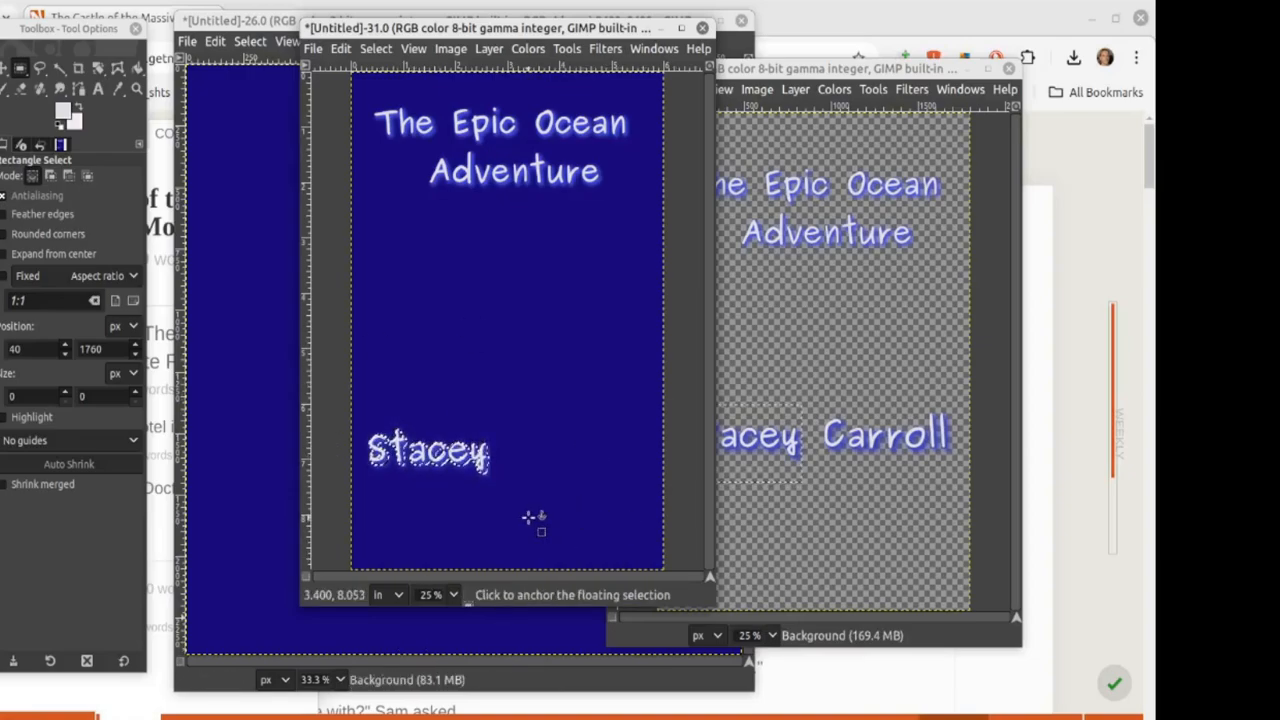
{"action": "left_click_drag", "start_coordinate": [409, 456], "coordinate": [397, 460]}
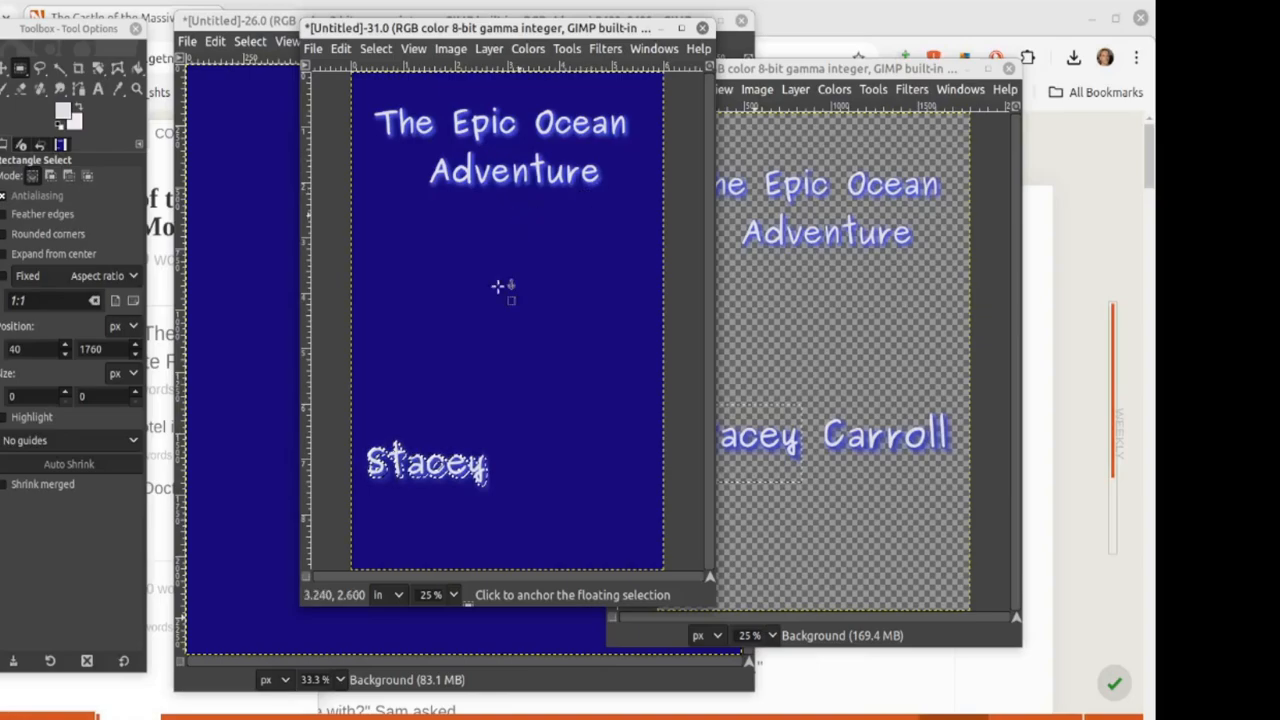
{"action": "left_click", "coordinate": [462, 51]}
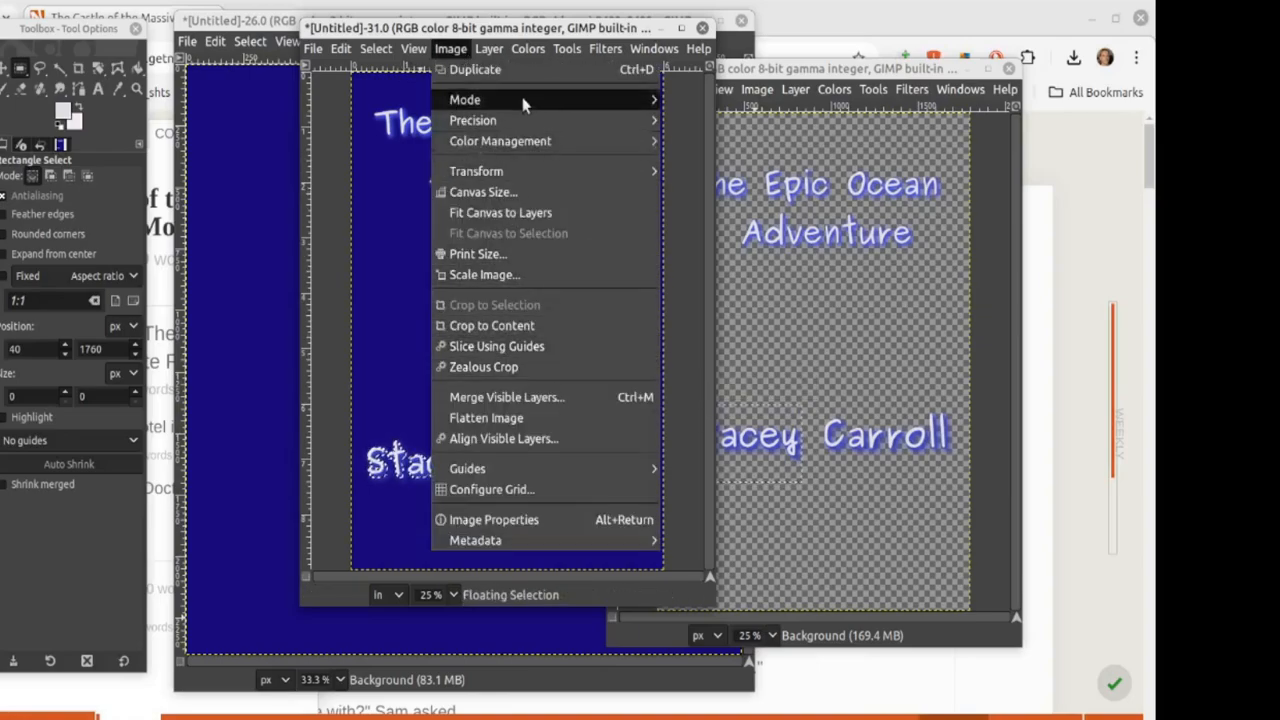
Step: Scale the pasted first name to 800 px wide (802 × 450) and nudge it up-right
{"action": "mouse_move", "coordinate": [489, 49]}
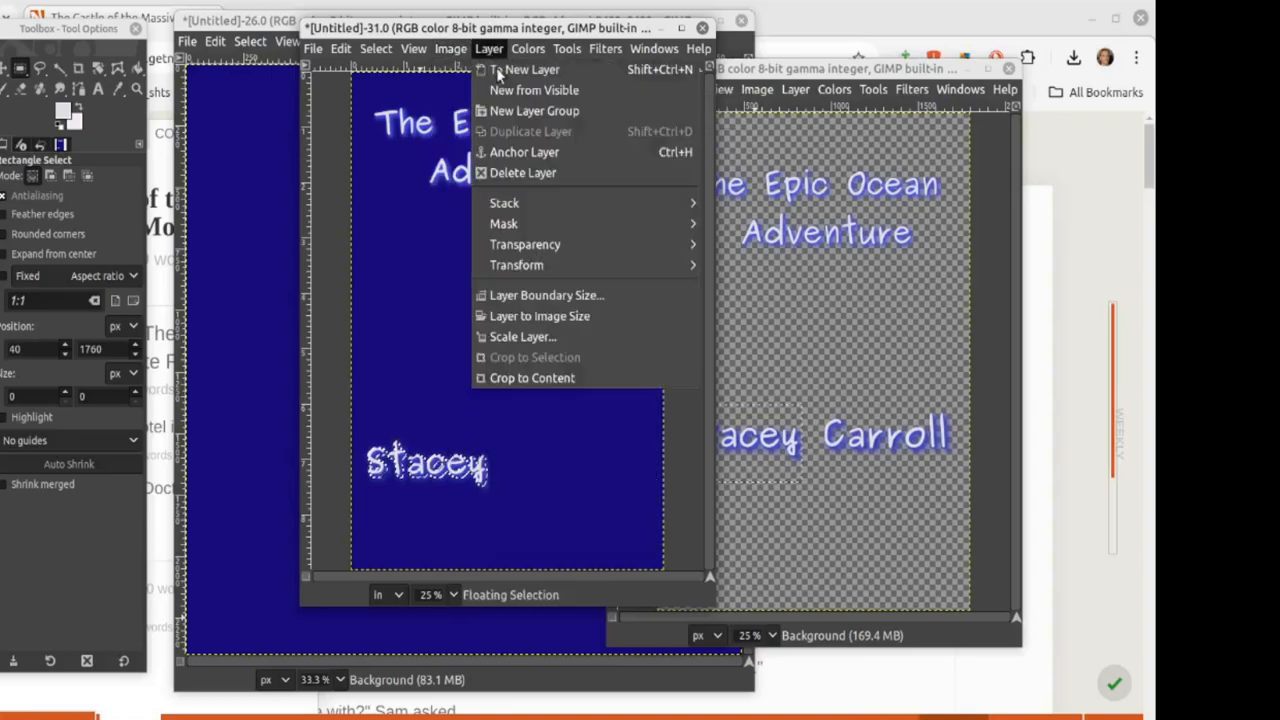
{"action": "left_click", "coordinate": [544, 338]}
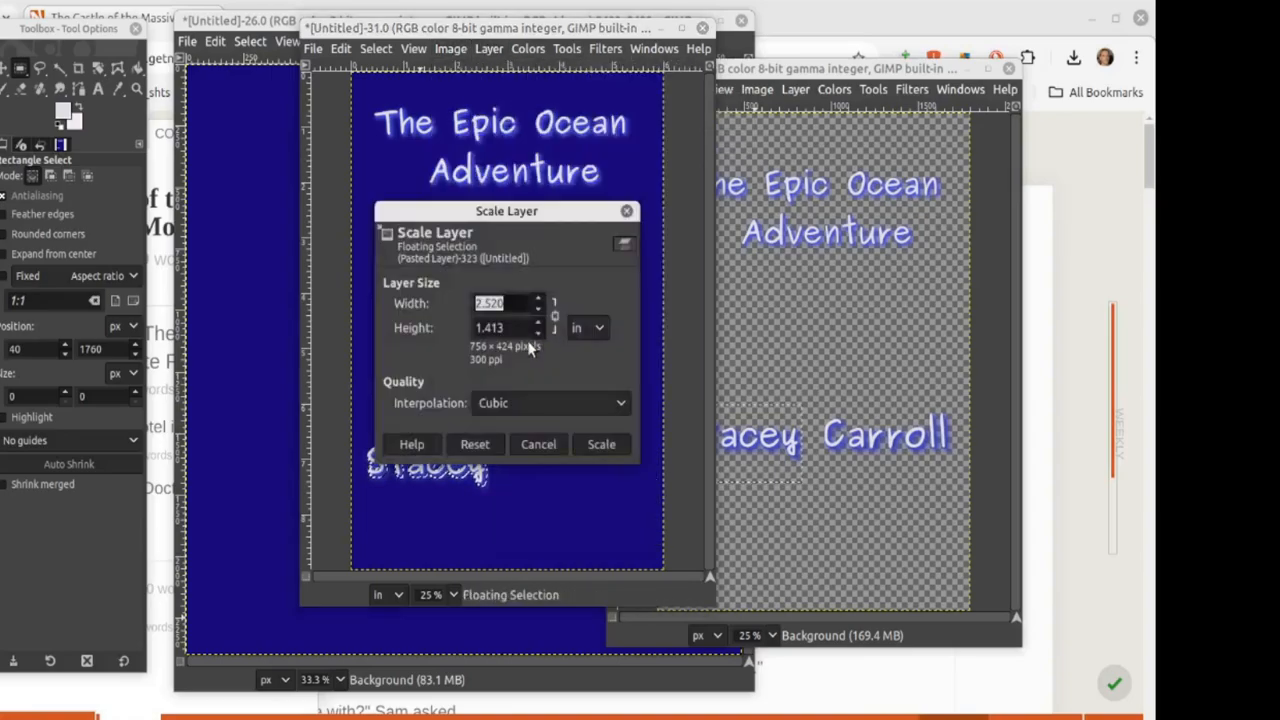
{"action": "left_click", "coordinate": [595, 328]}
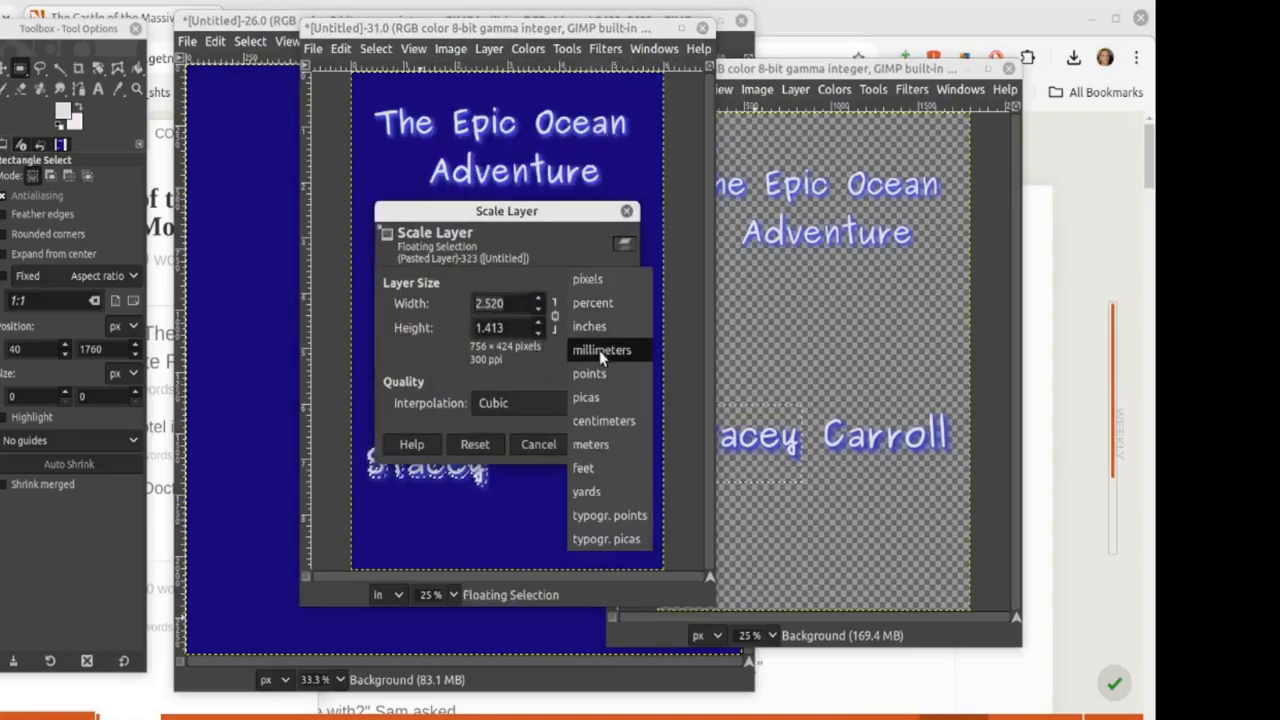
{"action": "left_click", "coordinate": [582, 280]}
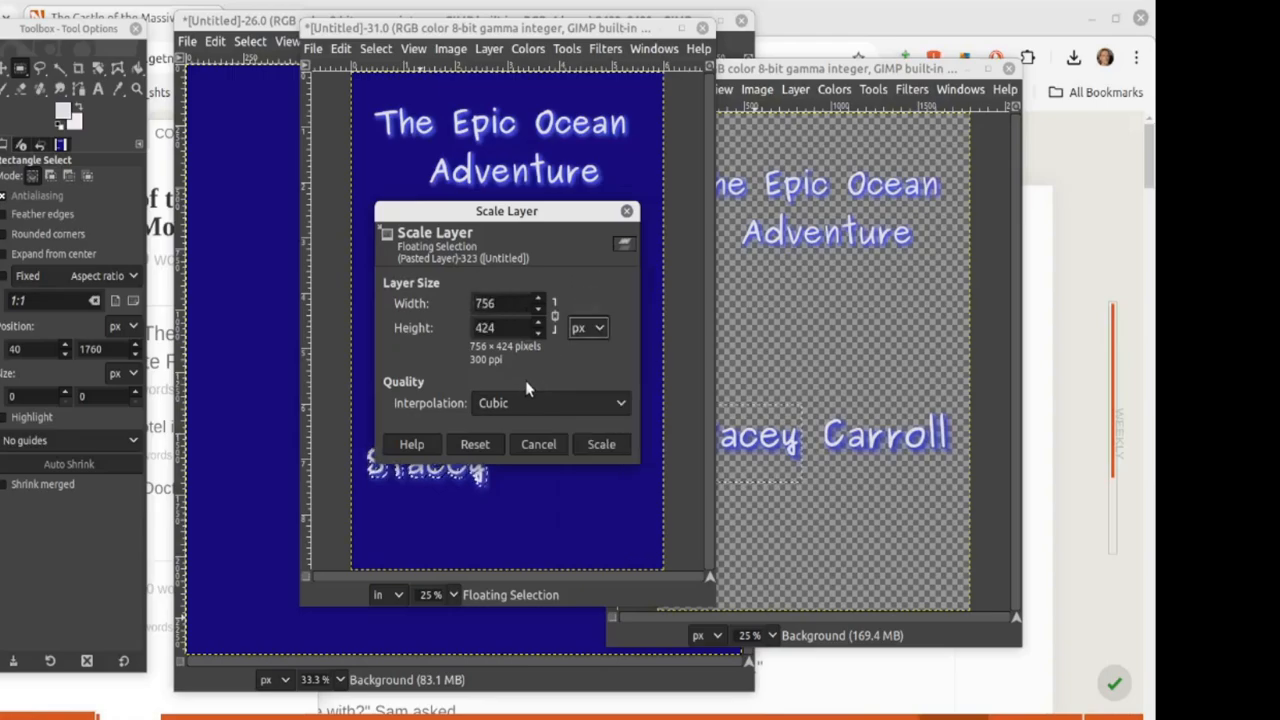
{"action": "left_click_drag", "start_coordinate": [515, 303], "coordinate": [453, 295]}
{"action": "type", "text": "800"}
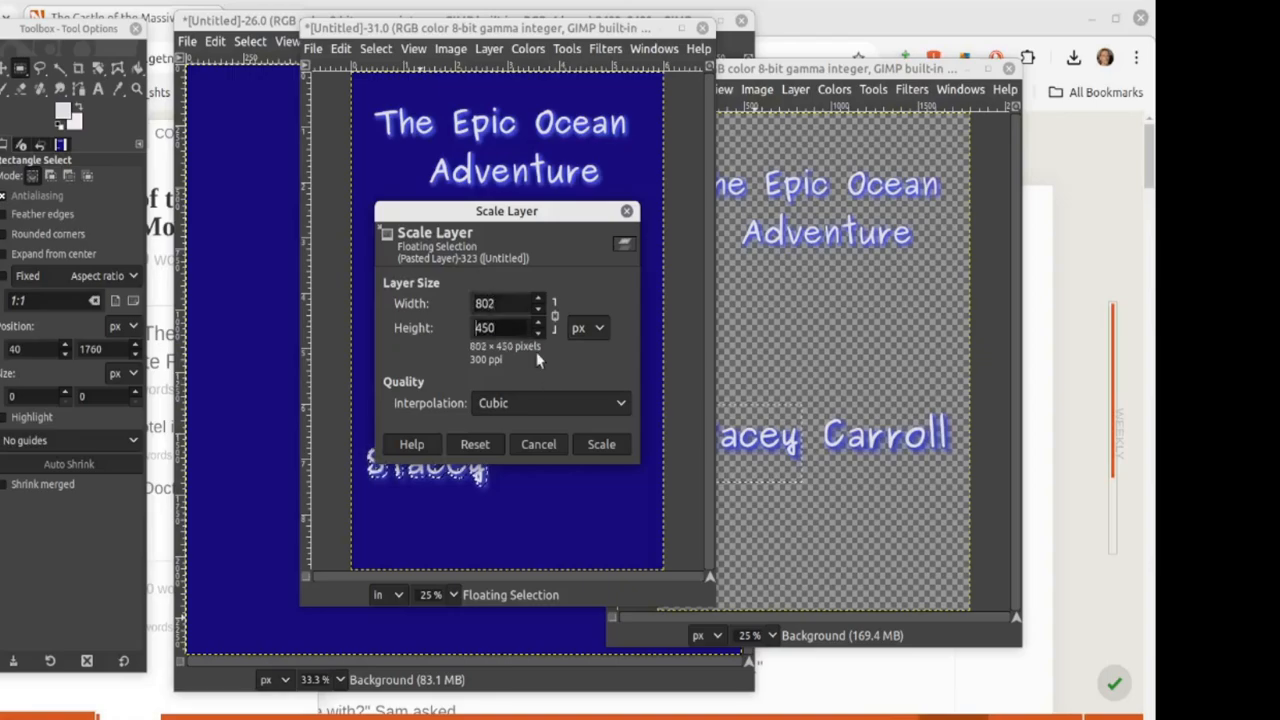
{"action": "left_click", "coordinate": [601, 444]}
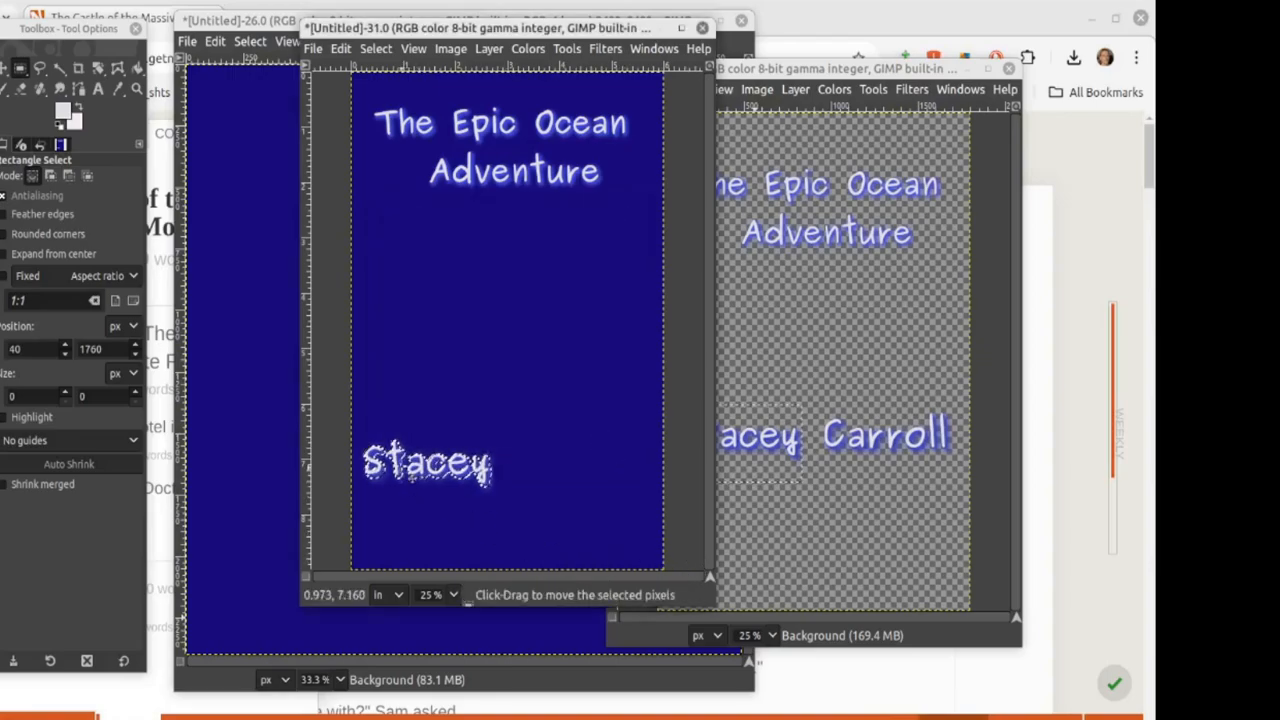
{"action": "left_click_drag", "start_coordinate": [392, 466], "coordinate": [406, 463]}
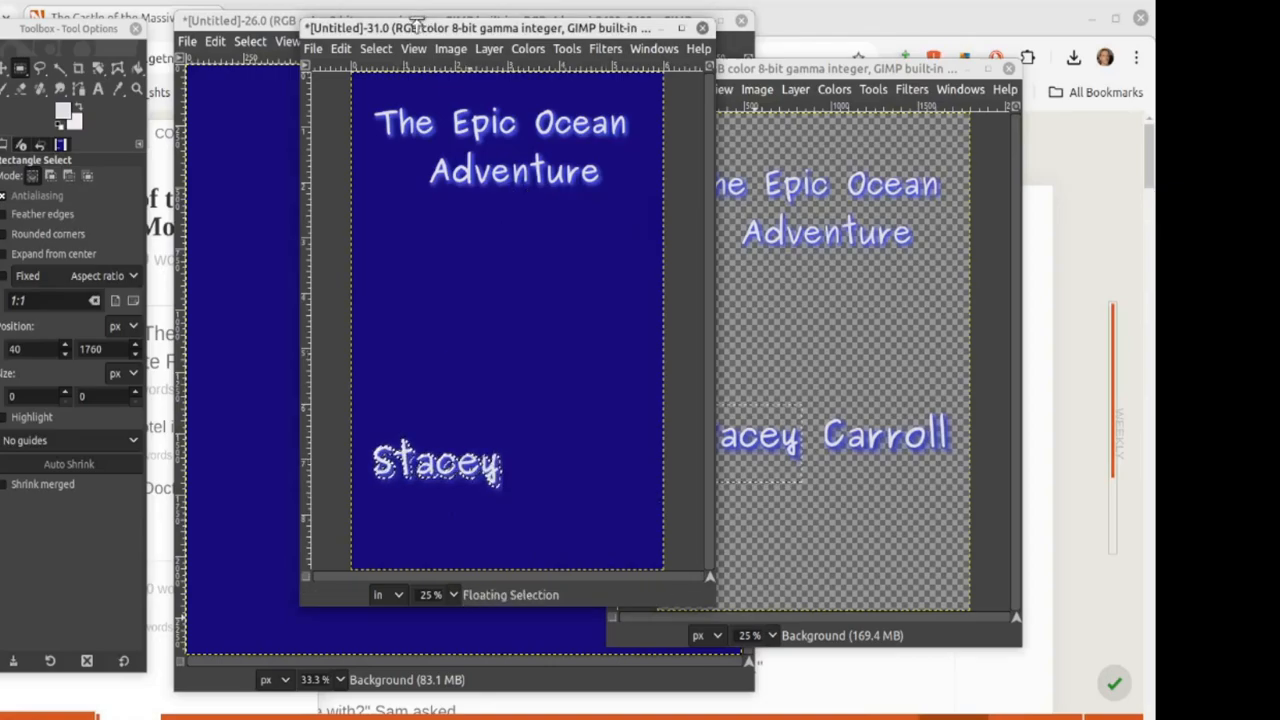
Step: Rescale the first name to 950 px wide and shift it slightly right
{"action": "left_click", "coordinate": [488, 49]}
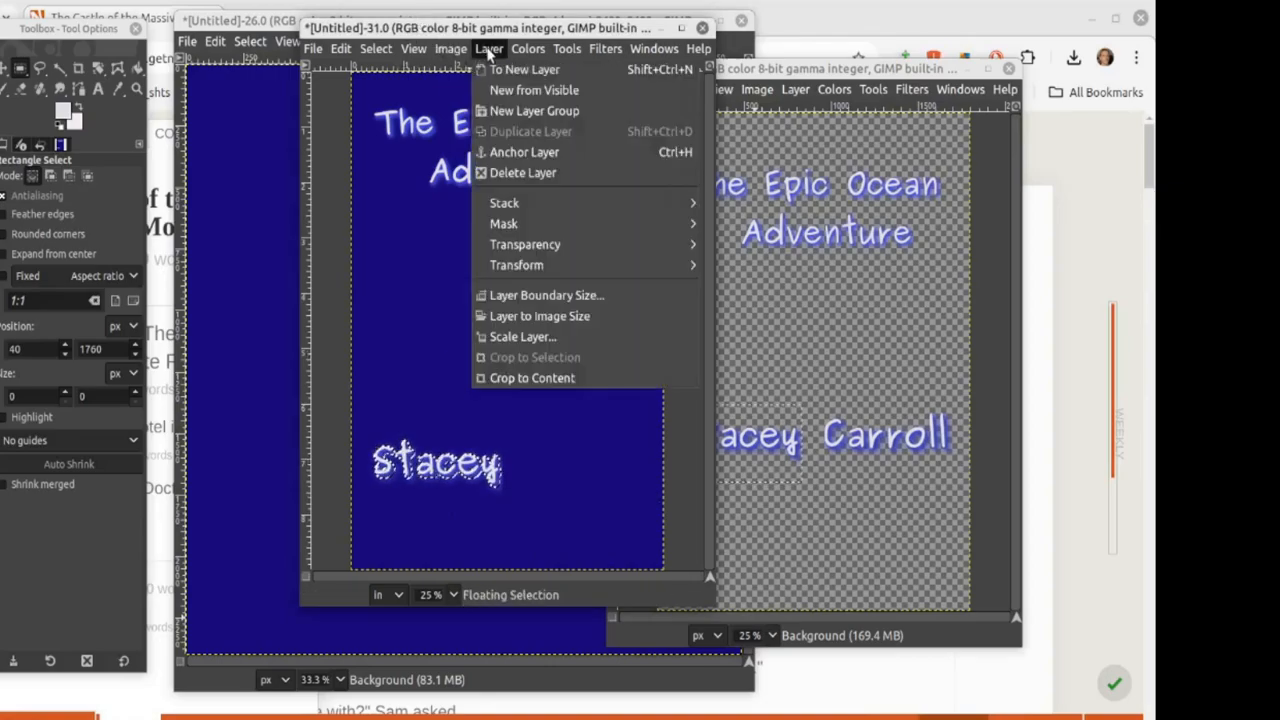
{"action": "left_click", "coordinate": [530, 336]}
{"action": "left_click", "coordinate": [588, 327]}
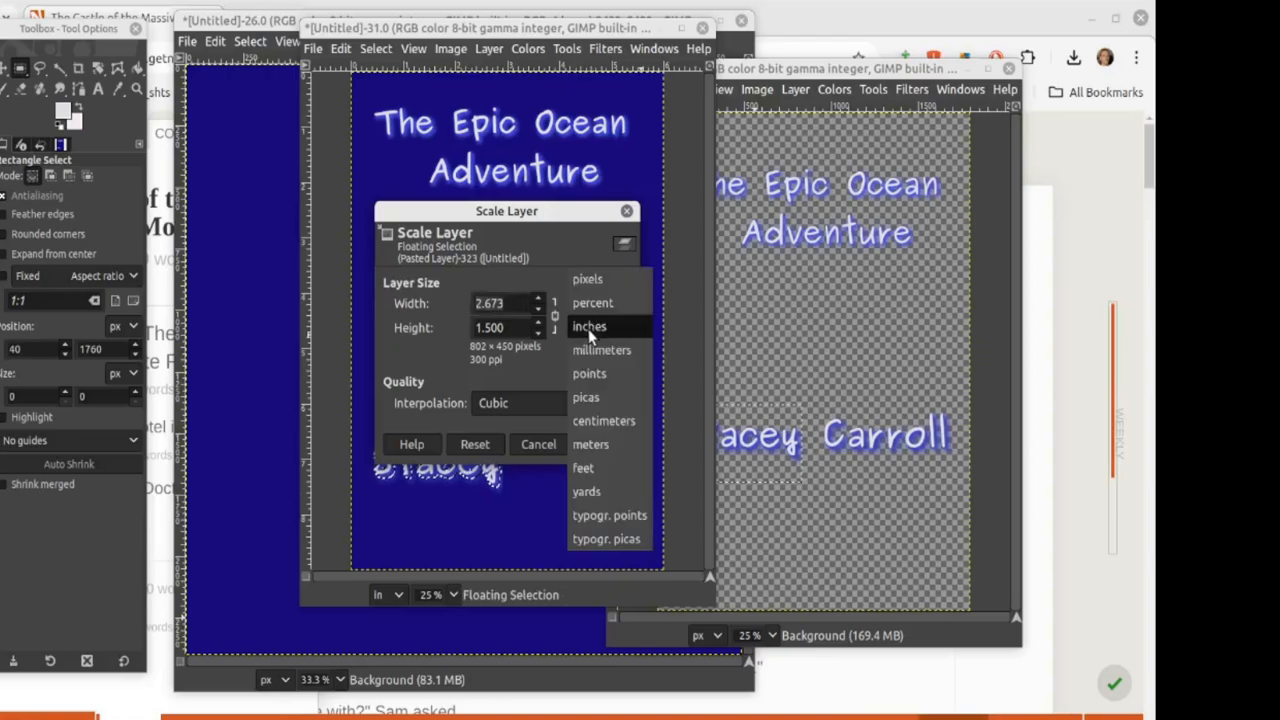
{"action": "left_click", "coordinate": [584, 281]}
{"action": "left_click_drag", "start_coordinate": [503, 303], "coordinate": [435, 302]}
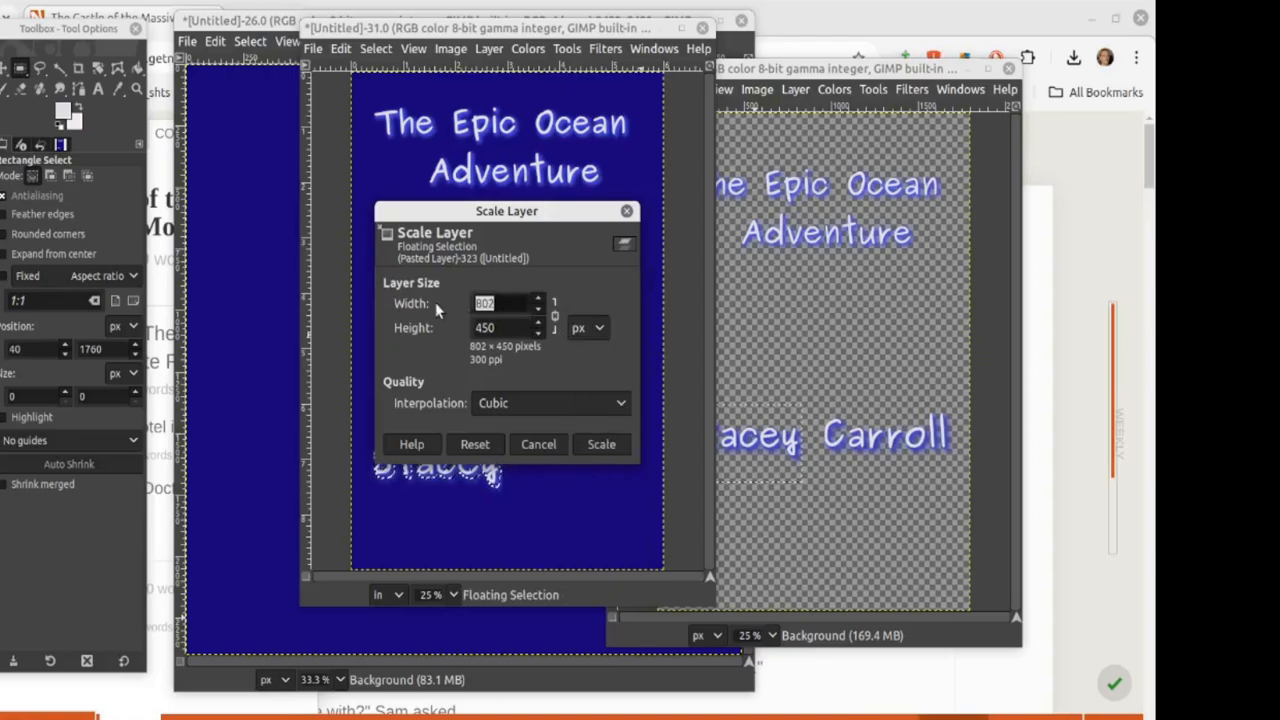
{"action": "type", "text": "950"}
{"action": "left_click", "coordinate": [510, 326]}
{"action": "left_click", "coordinate": [601, 444]}
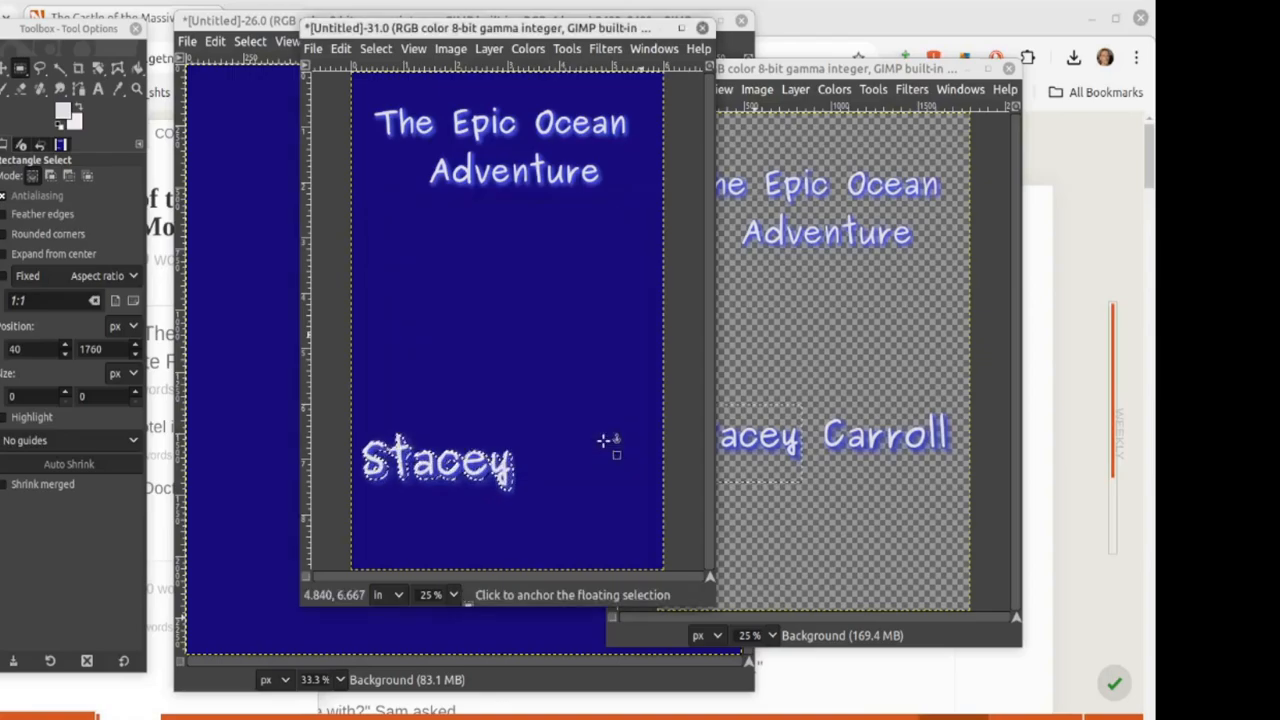
{"action": "left_click_drag", "start_coordinate": [400, 415], "coordinate": [407, 417]}
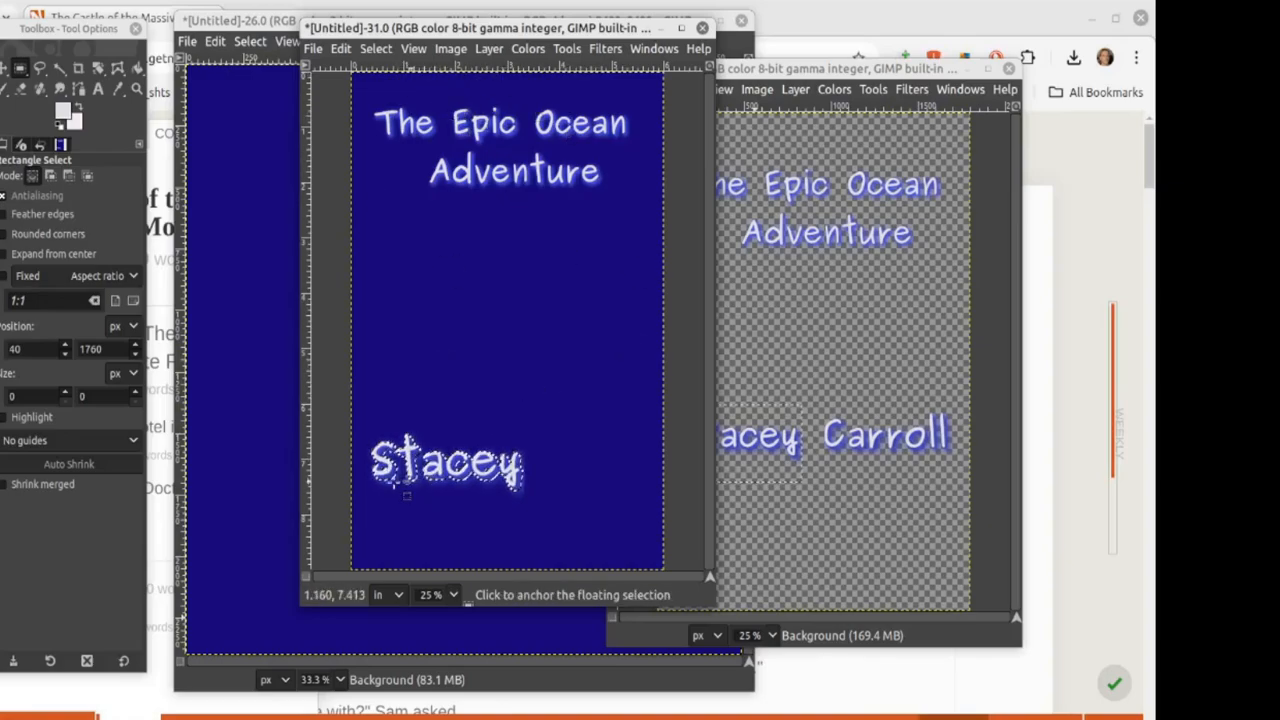
Step: Copy the glowing surname from the transparent image and paste it below the first name on the cover
{"action": "left_click", "coordinate": [880, 502]}
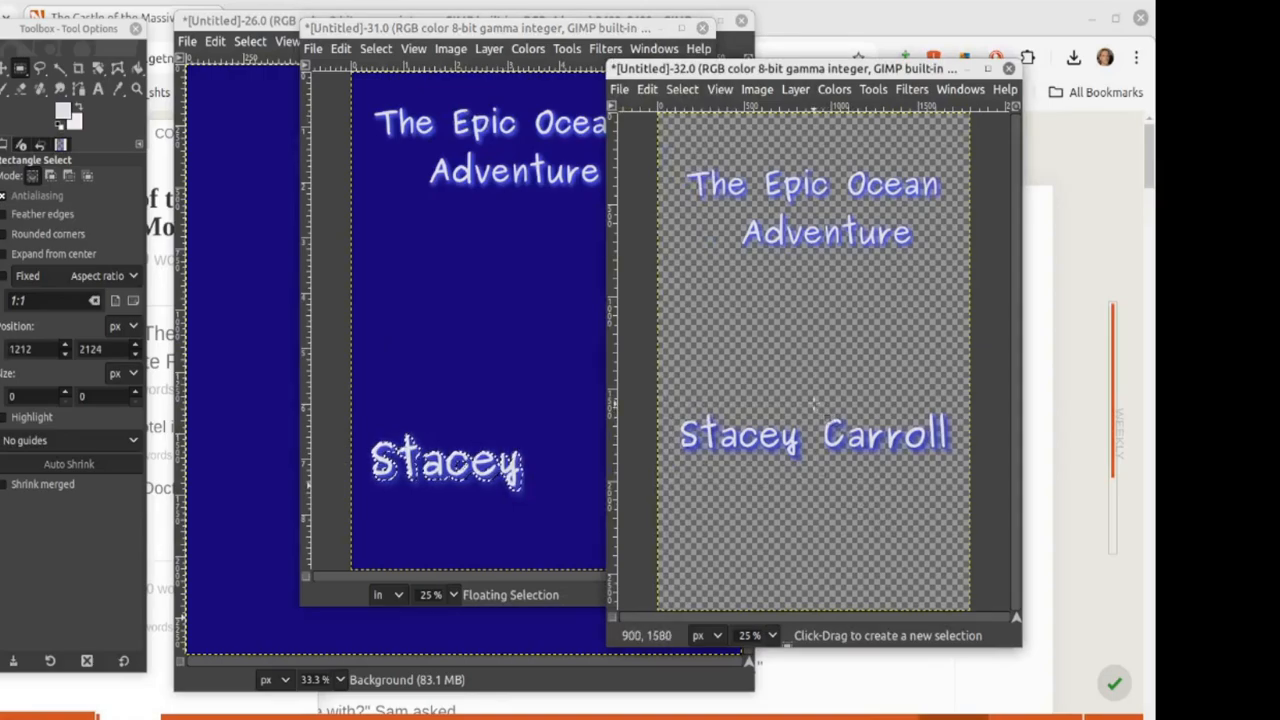
{"action": "left_click_drag", "start_coordinate": [814, 405], "coordinate": [952, 480]}
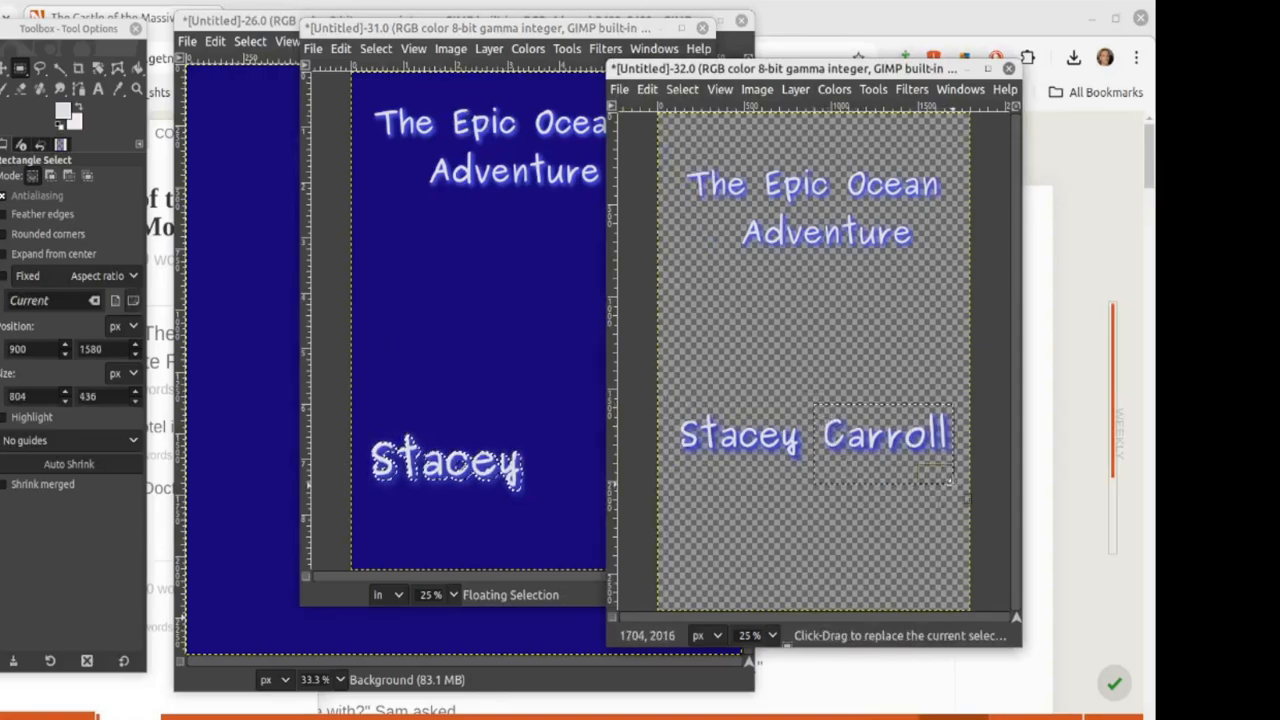
{"action": "key", "text": "ctrl+c"}
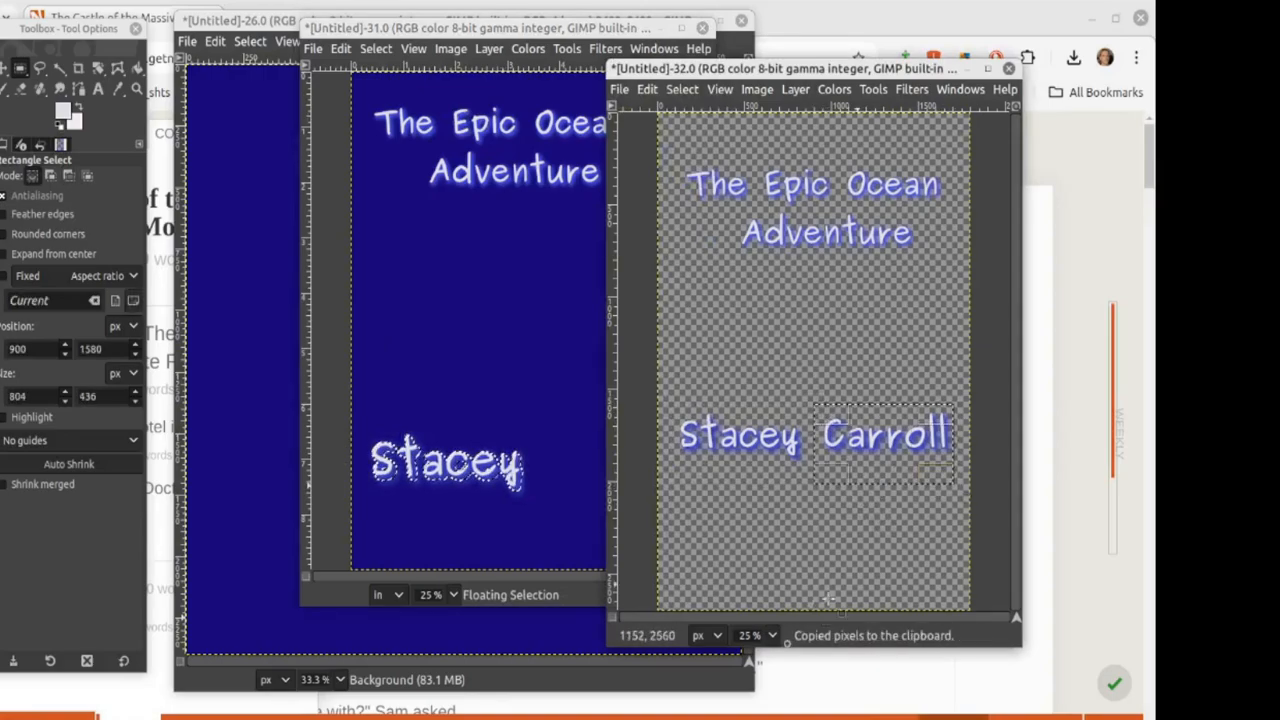
{"action": "left_click", "coordinate": [551, 471]}
{"action": "key", "text": "ctrl+v"}
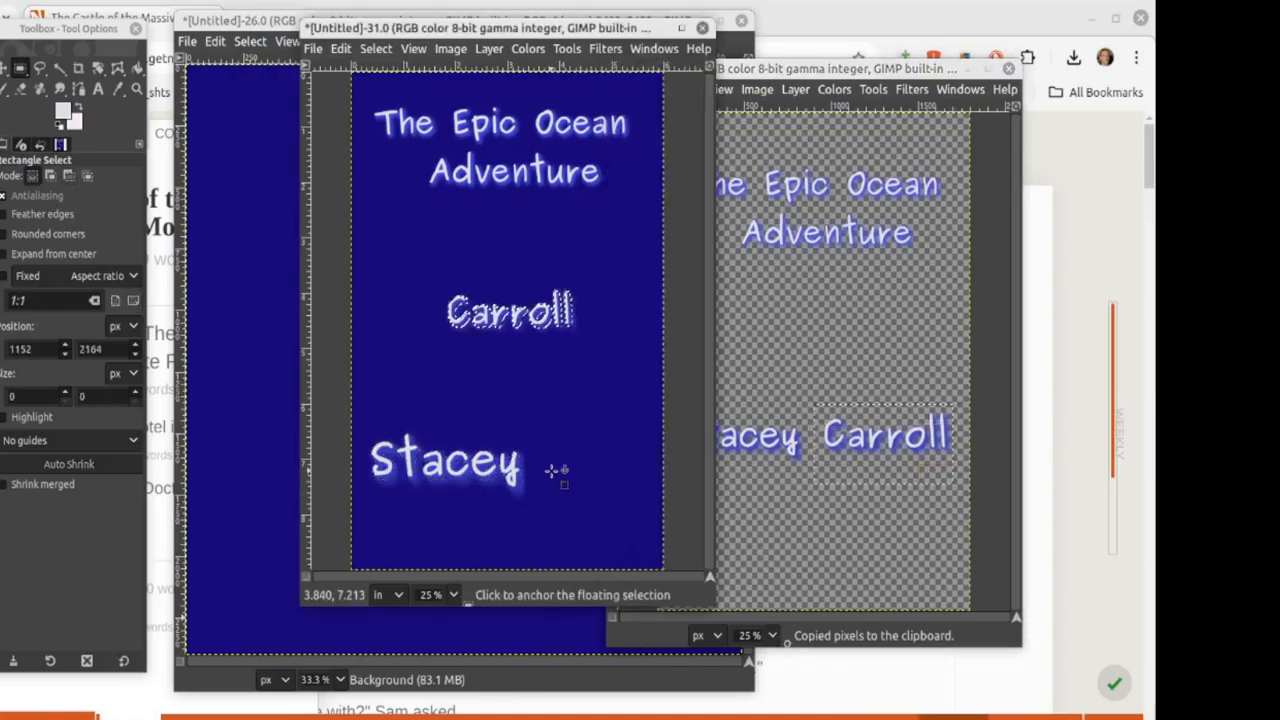
{"action": "left_click_drag", "start_coordinate": [508, 325], "coordinate": [535, 532]}
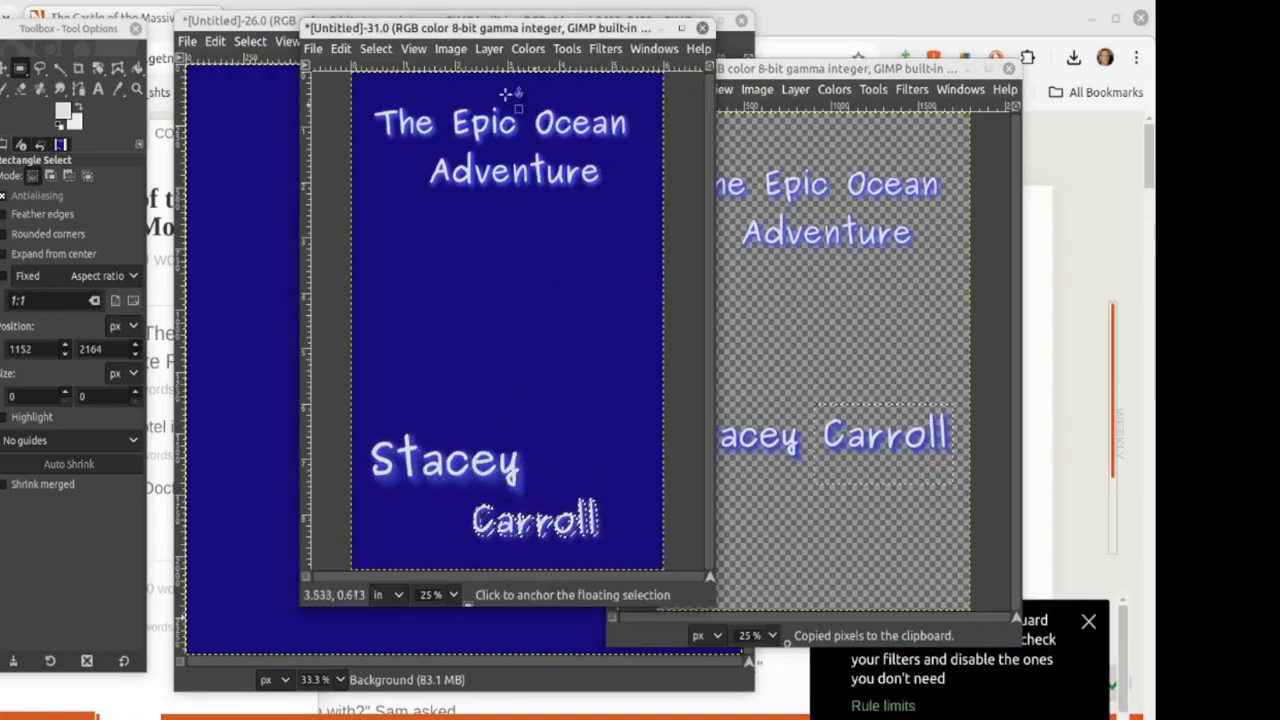
Step: Scale the surname to 950 × 515 px and move it further right
{"action": "left_click", "coordinate": [450, 48]}
{"action": "mouse_move", "coordinate": [489, 48]}
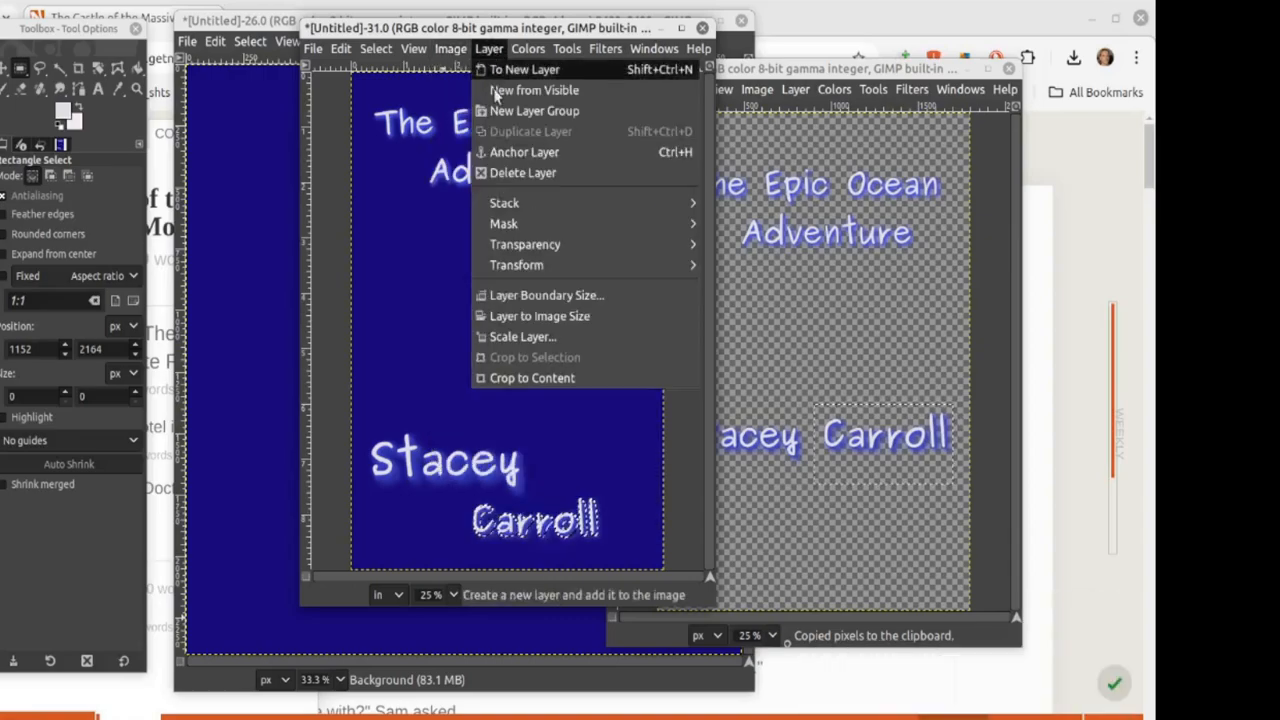
{"action": "left_click", "coordinate": [523, 337]}
{"action": "left_click", "coordinate": [588, 327]}
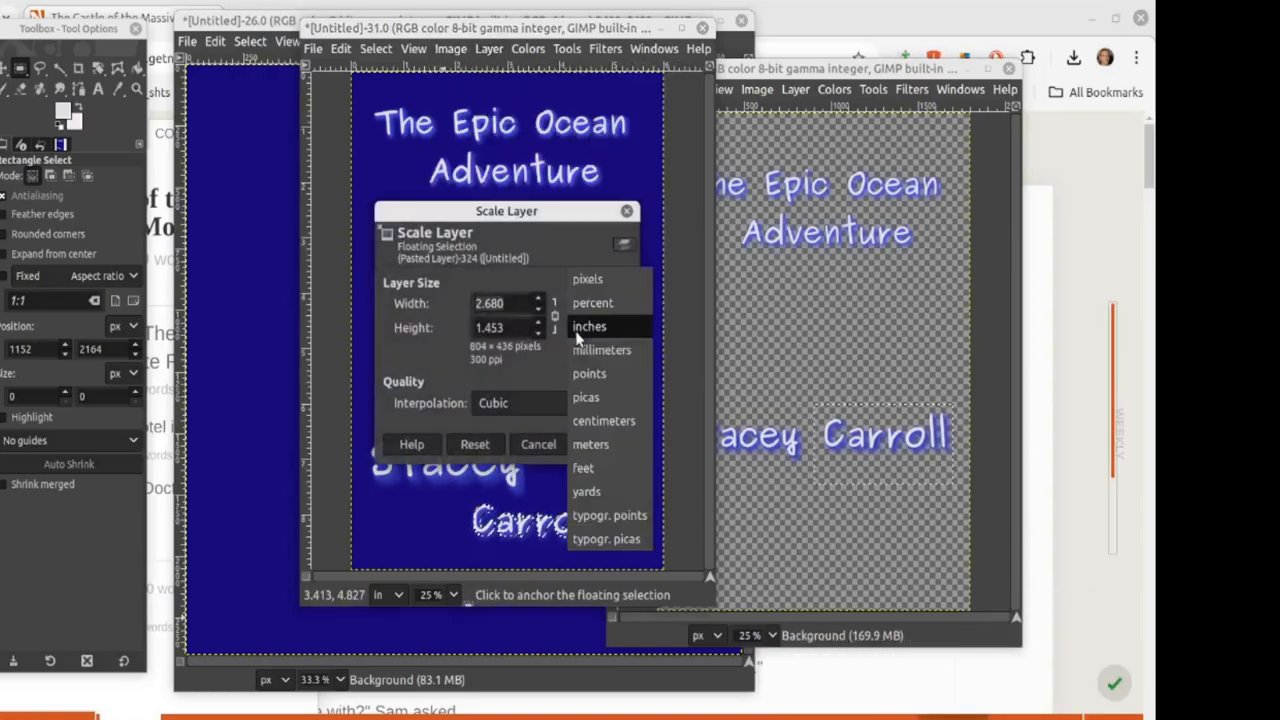
{"action": "left_click", "coordinate": [589, 277]}
{"action": "left_click", "coordinate": [491, 304]}
{"action": "double_click", "coordinate": [491, 304]}
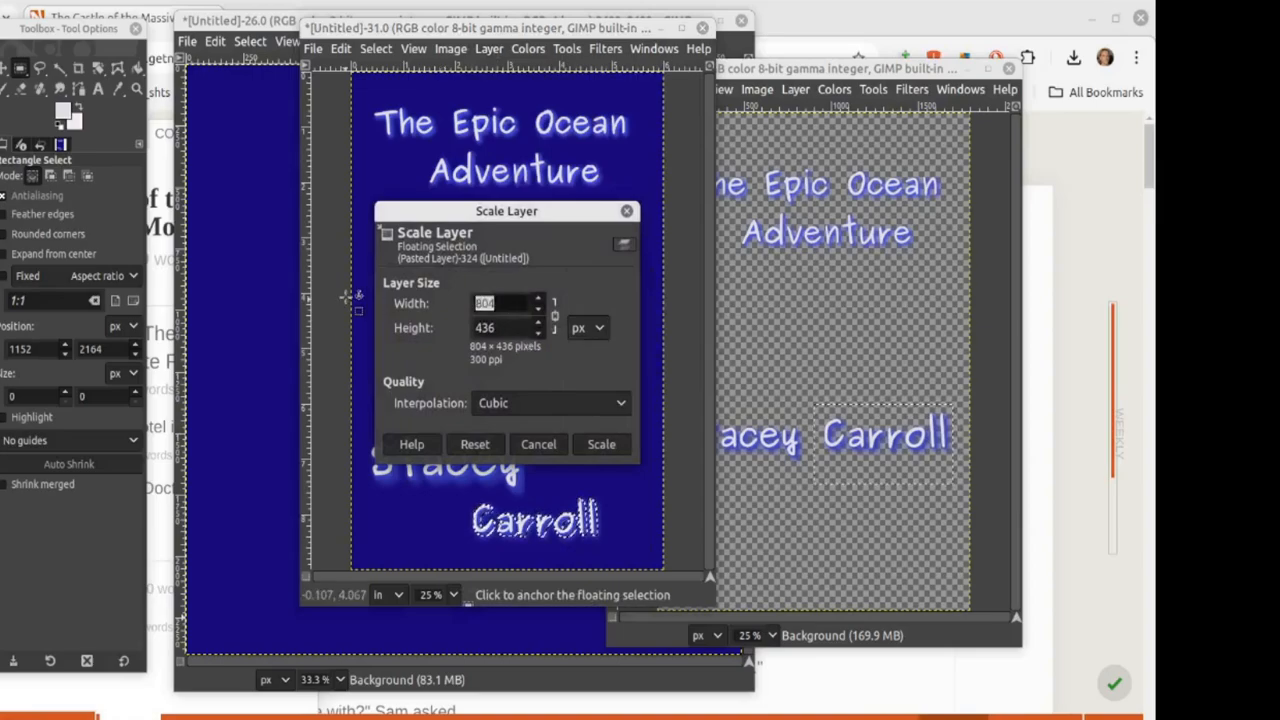
{"action": "type", "text": "950"}
{"action": "left_click", "coordinate": [507, 328]}
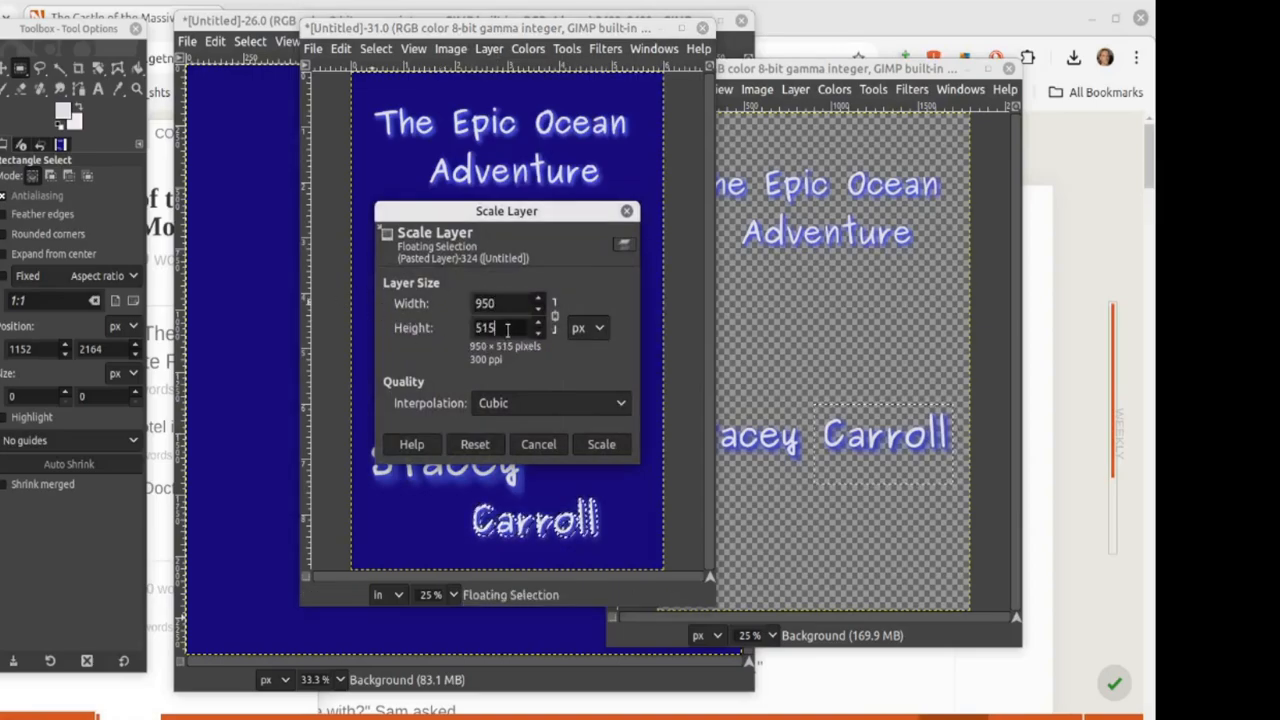
{"action": "left_click", "coordinate": [601, 444]}
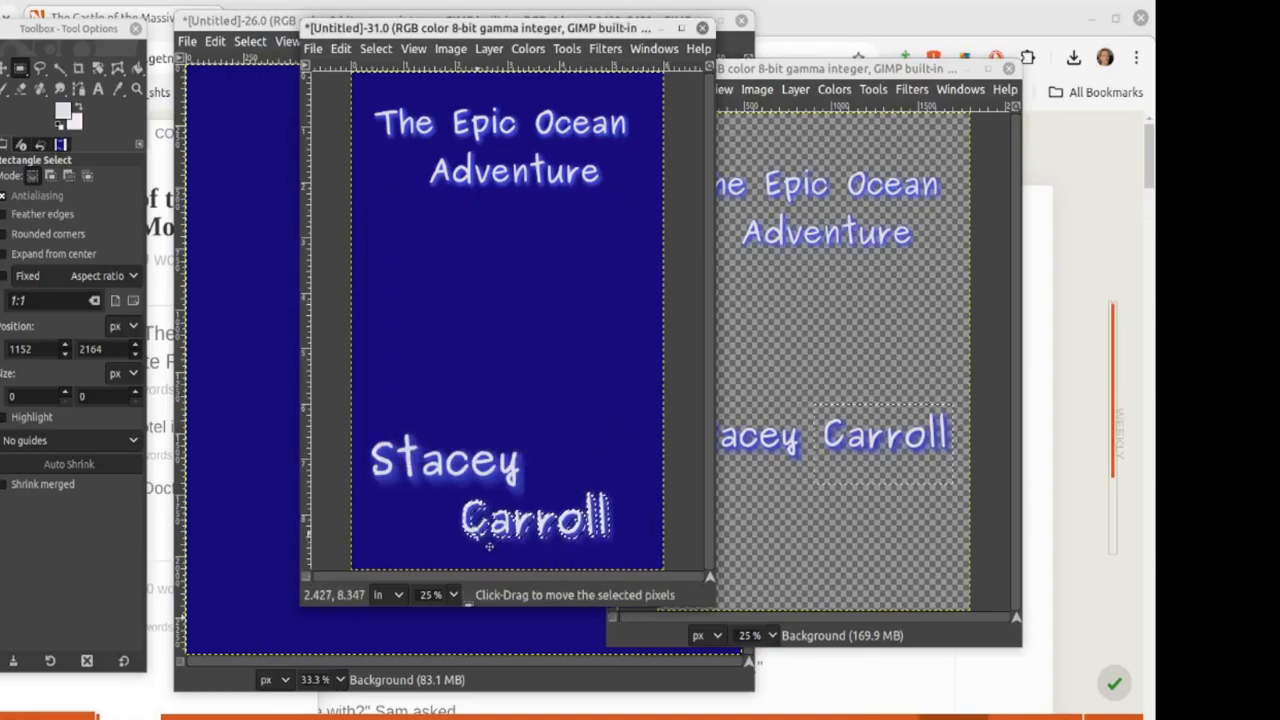
{"action": "left_click_drag", "start_coordinate": [489, 545], "coordinate": [510, 542]}
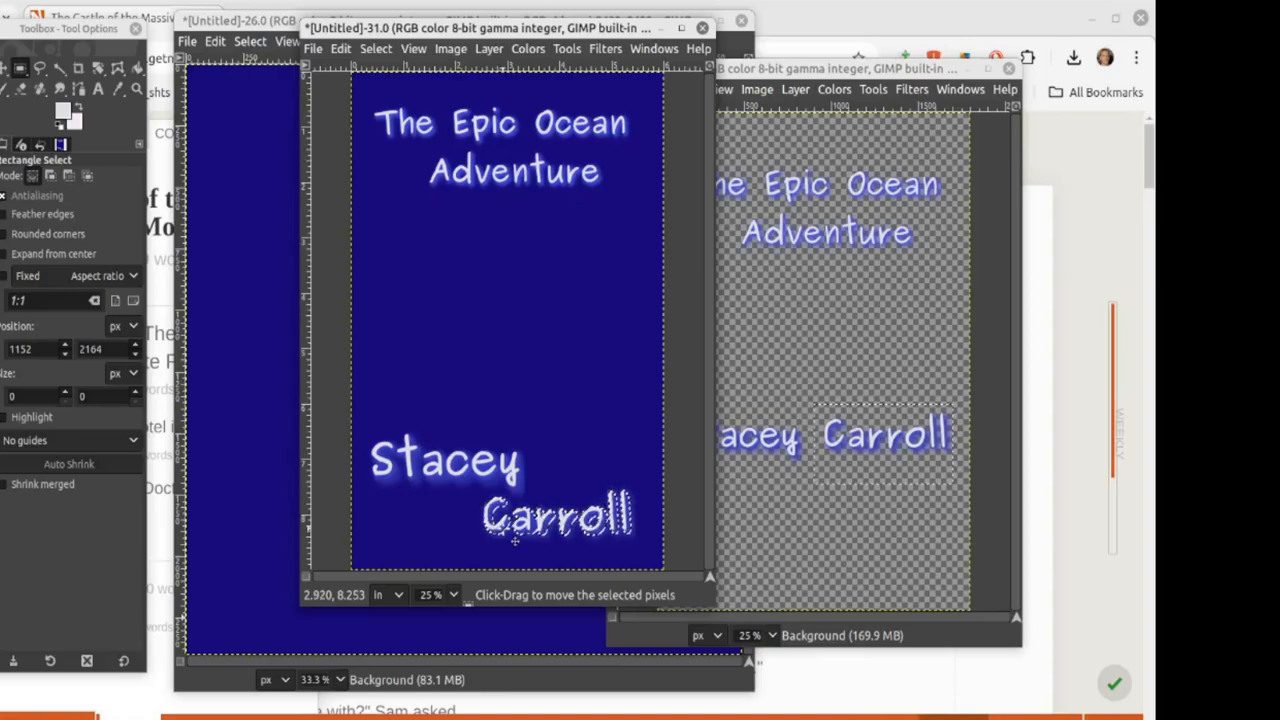
Step: Rescale the surname to 1050 × 569 px and nudge it slightly up and right
{"action": "left_click", "coordinate": [489, 49]}
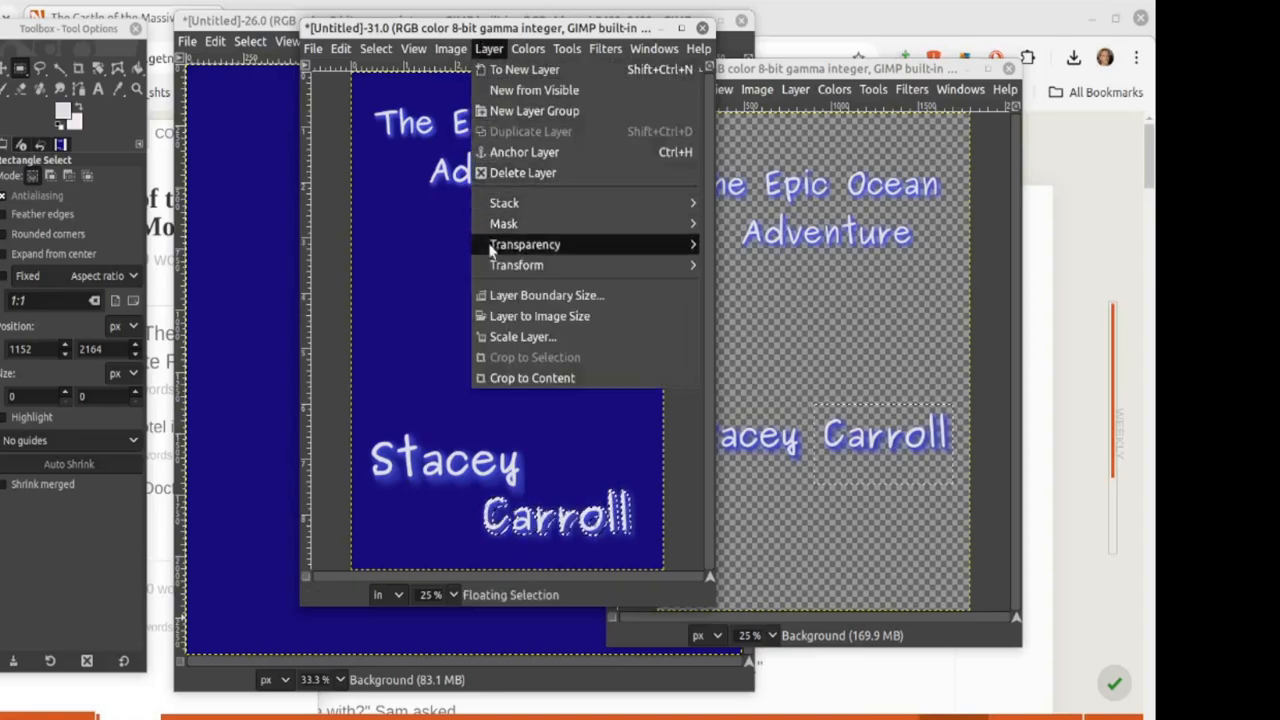
{"action": "left_click", "coordinate": [505, 334]}
{"action": "left_click", "coordinate": [600, 327]}
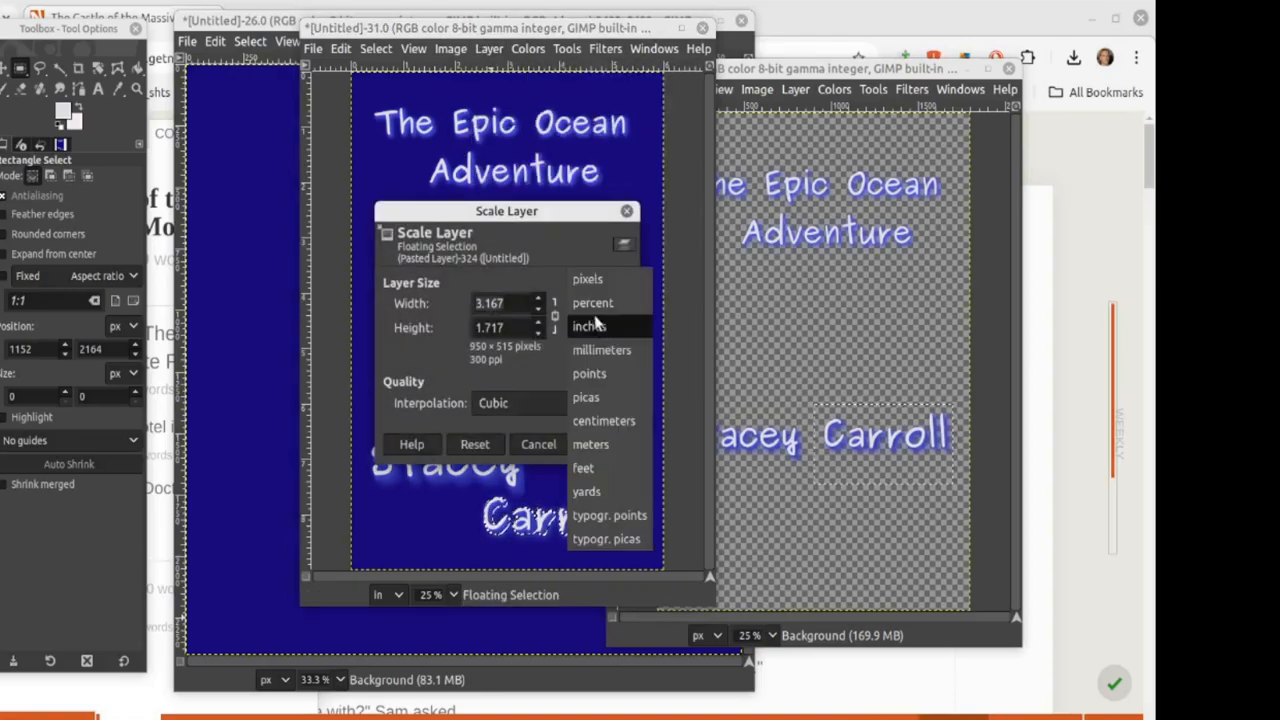
{"action": "left_click", "coordinate": [596, 281]}
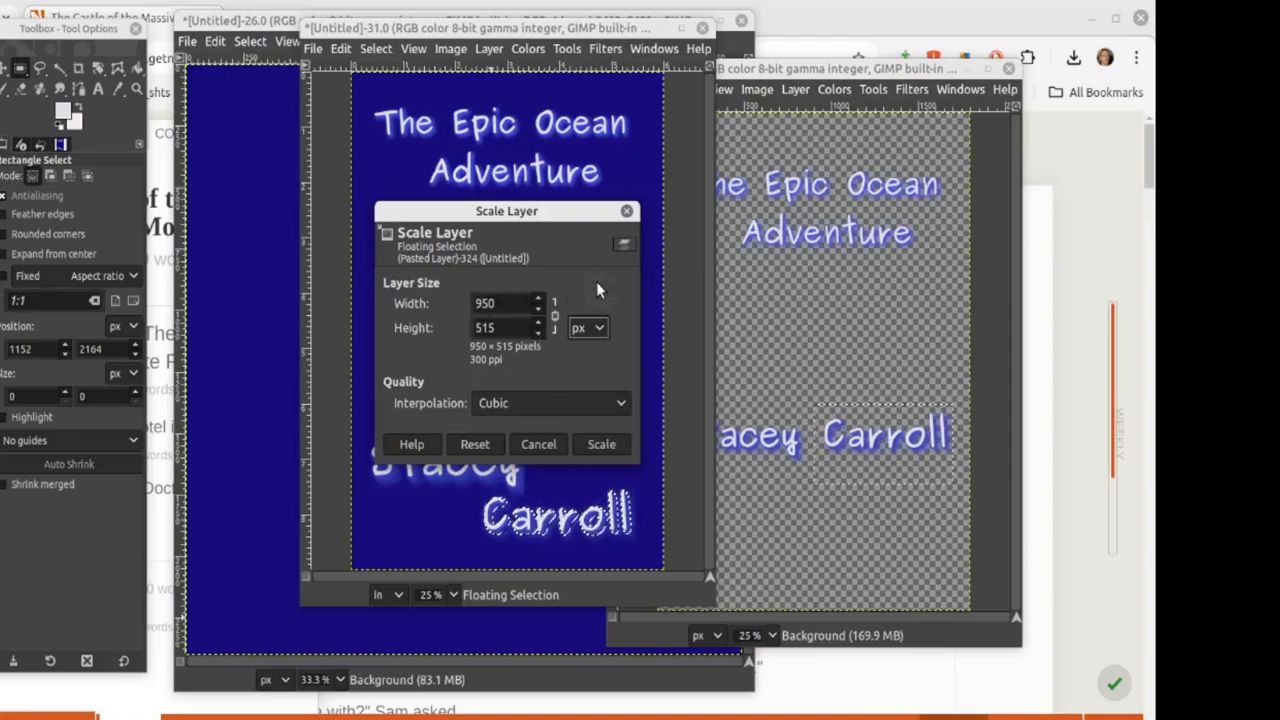
{"action": "left_click", "coordinate": [517, 301]}
{"action": "double_click", "coordinate": [517, 301]}
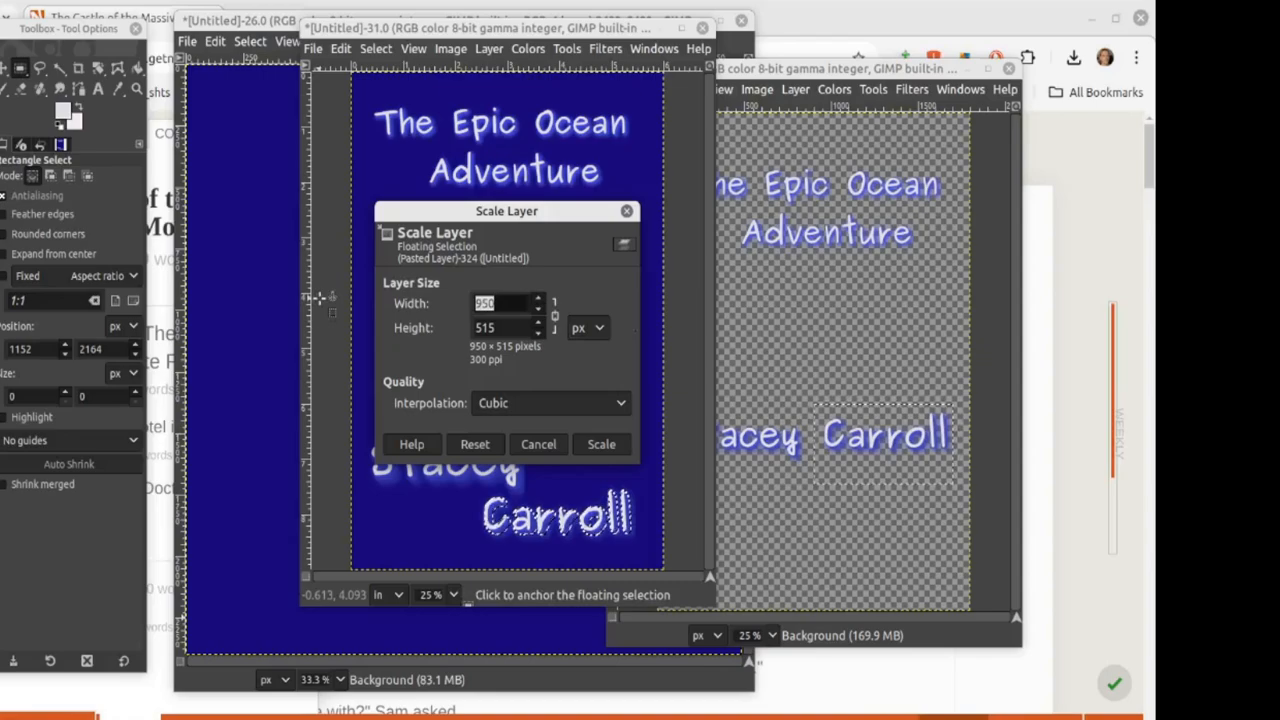
{"action": "type", "text": "1050"}
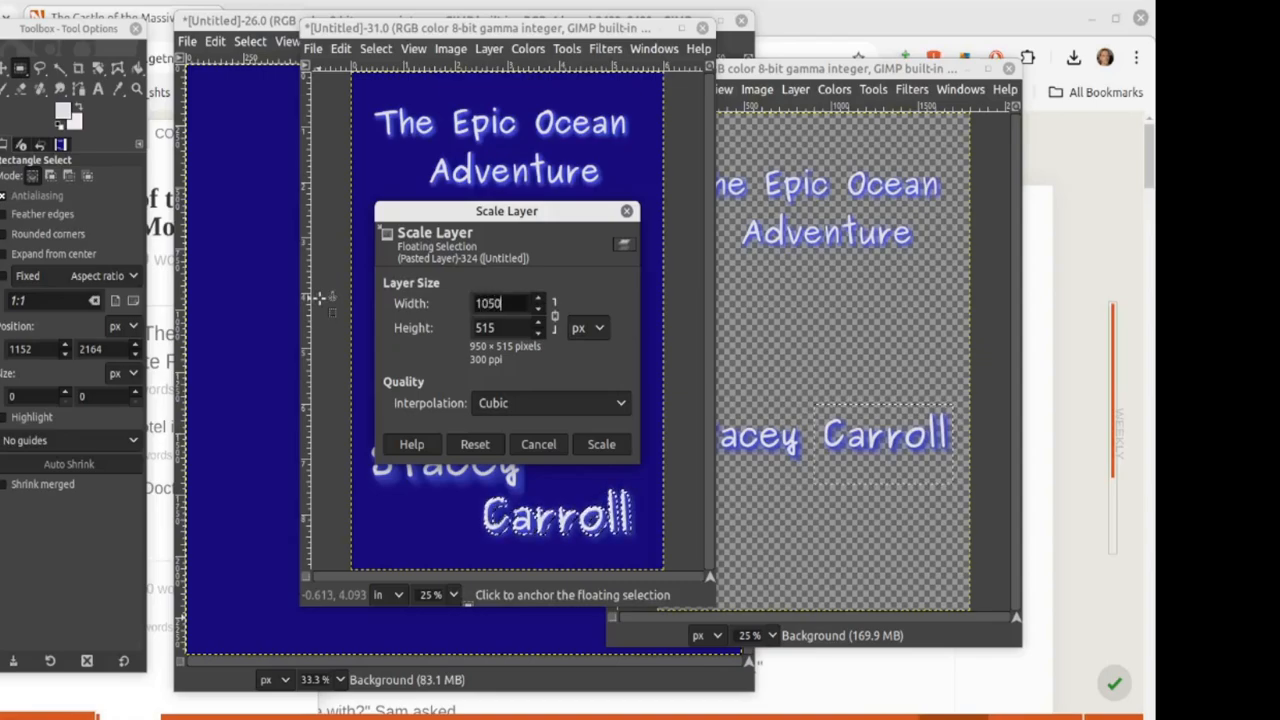
{"action": "left_click", "coordinate": [515, 328]}
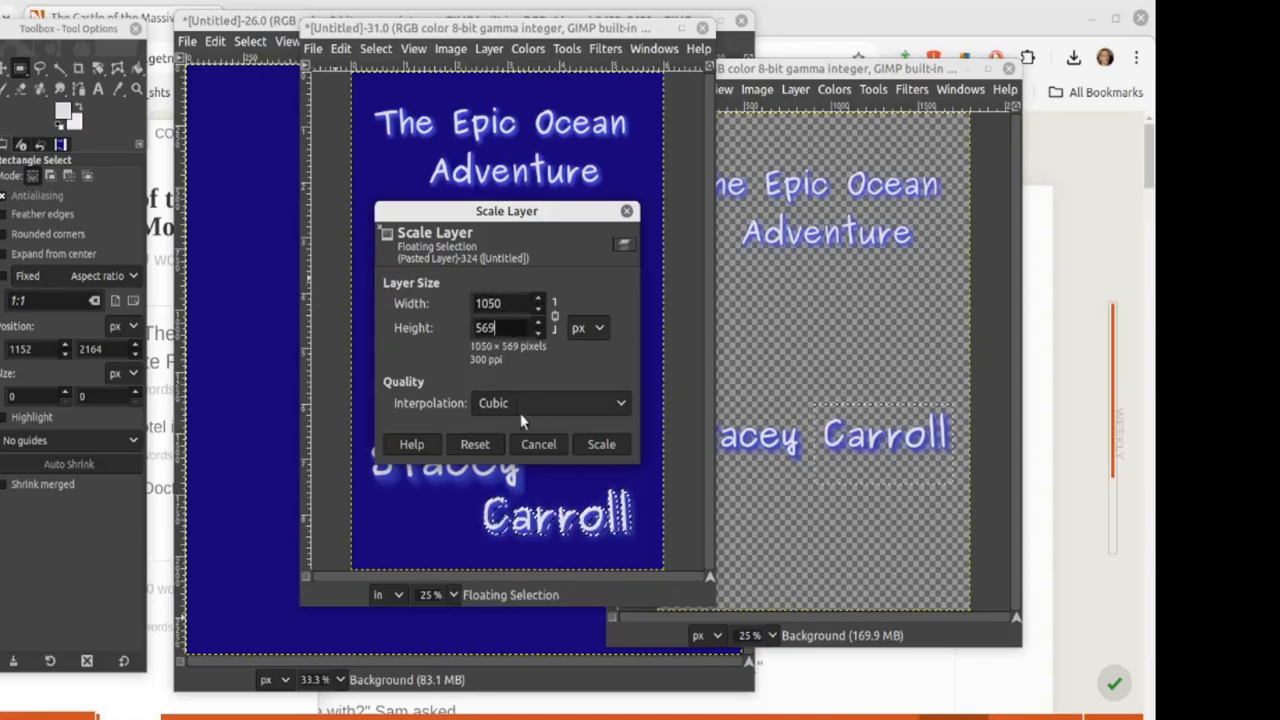
{"action": "left_click", "coordinate": [601, 444]}
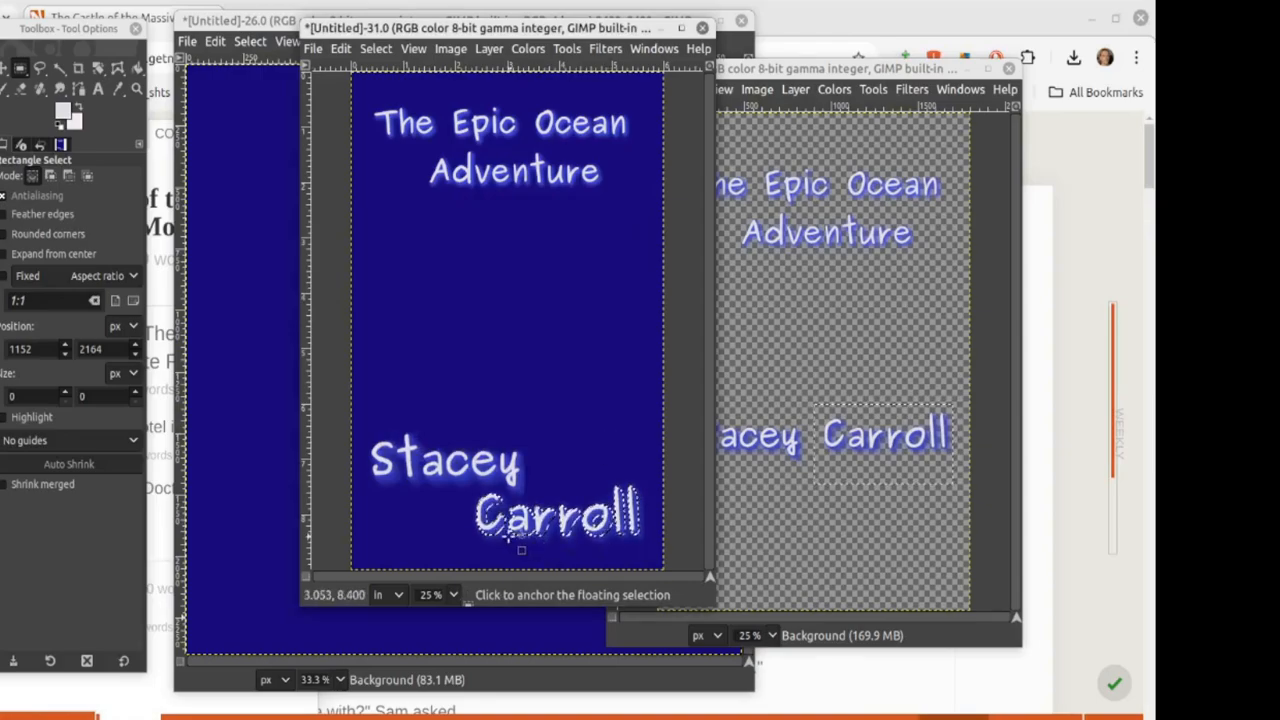
{"action": "left_click", "coordinate": [507, 544]}
{"action": "left_click_drag", "start_coordinate": [507, 544], "coordinate": [508, 541]}
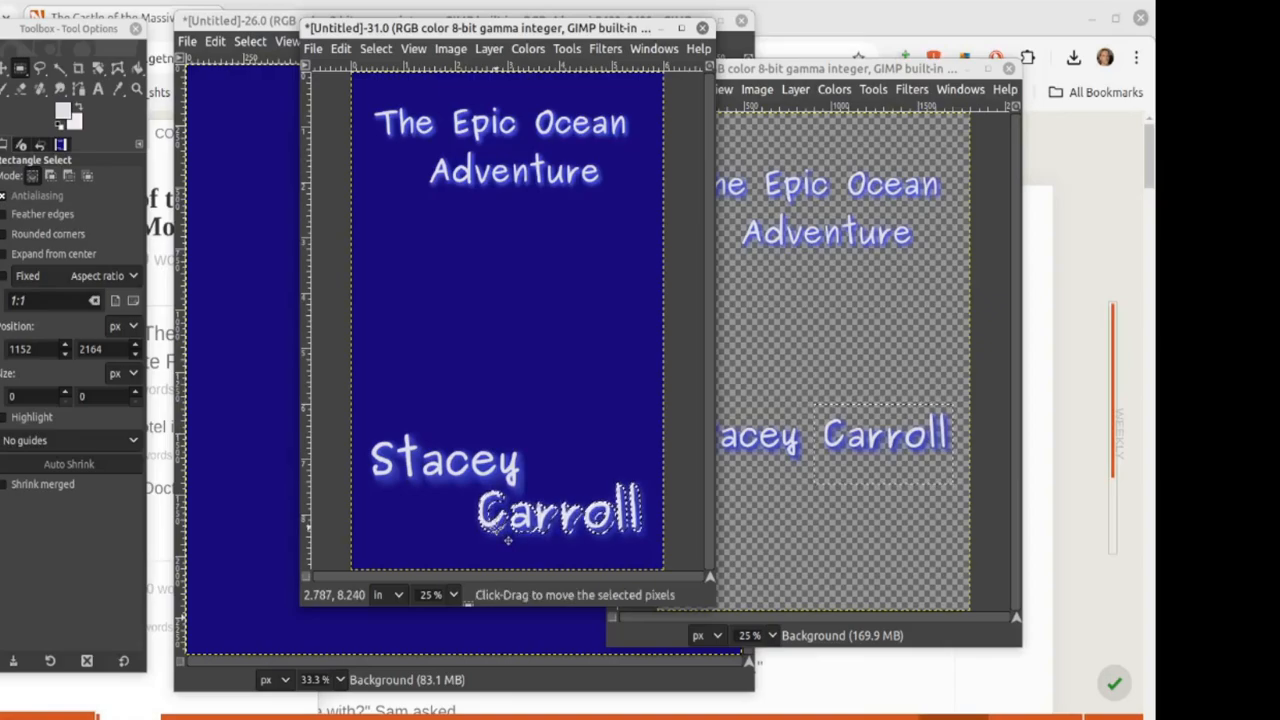
Step: Rescale the surname to 1100 px wide, reposition it and anchor it
{"action": "left_click", "coordinate": [489, 48]}
{"action": "left_click", "coordinate": [519, 337]}
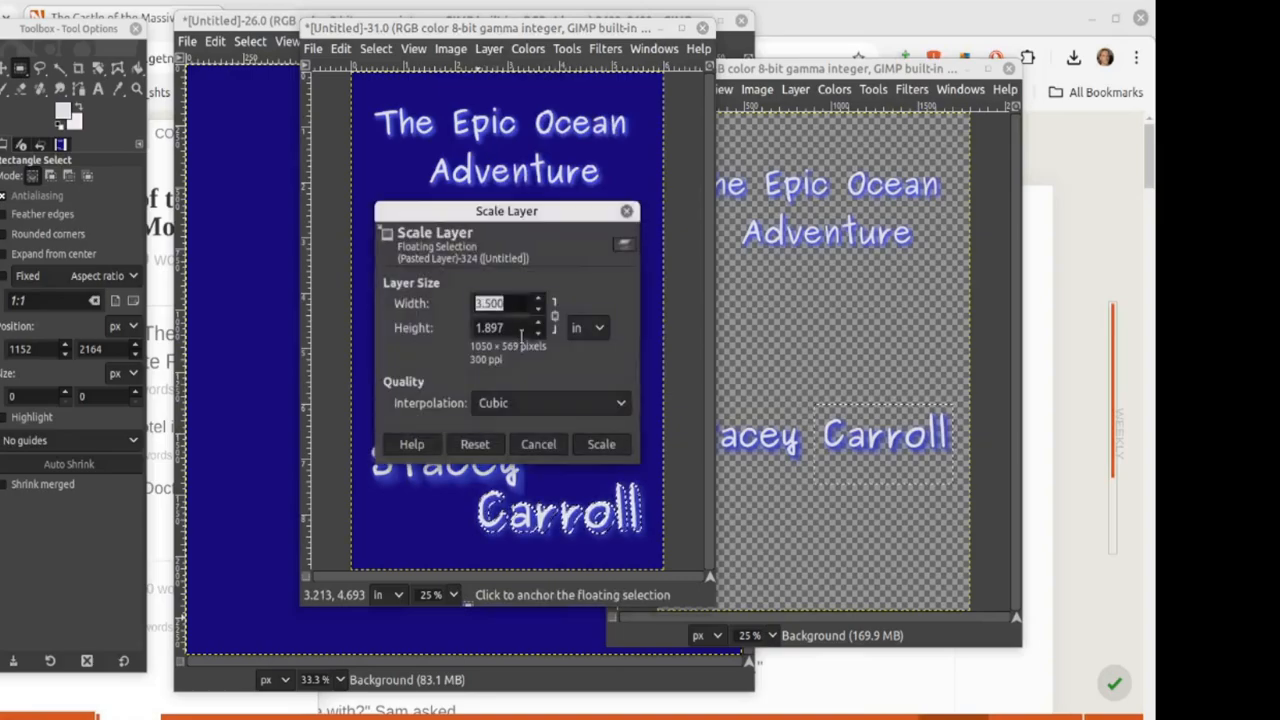
{"action": "left_click", "coordinate": [596, 330]}
{"action": "left_click", "coordinate": [600, 276]}
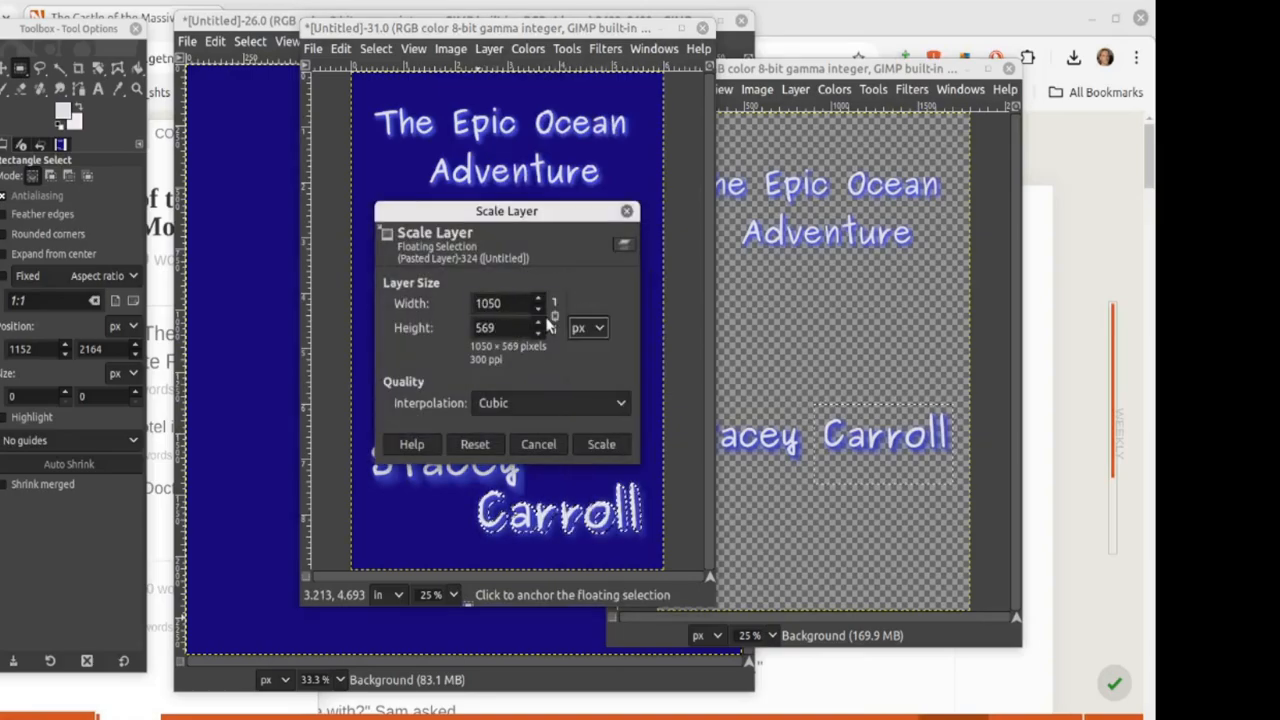
{"action": "left_click", "coordinate": [512, 305]}
{"action": "left_click_drag", "start_coordinate": [512, 305], "coordinate": [420, 284]}
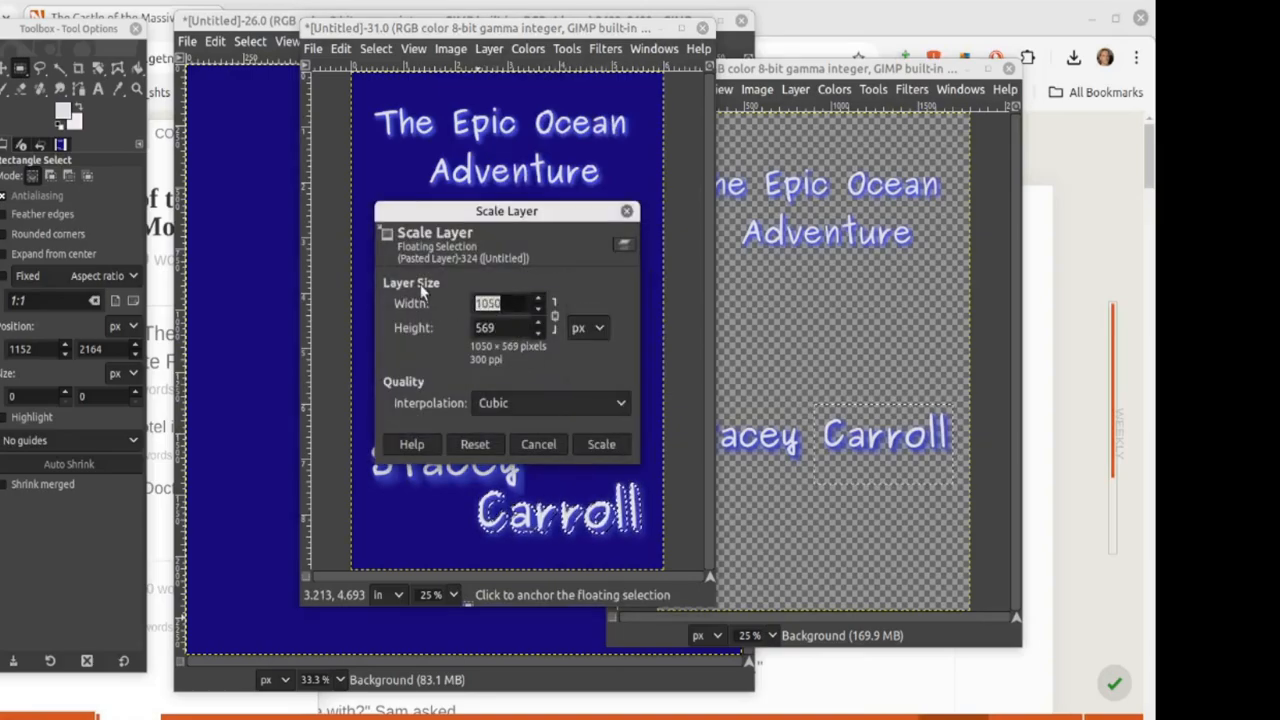
{"action": "type", "text": "1100"}
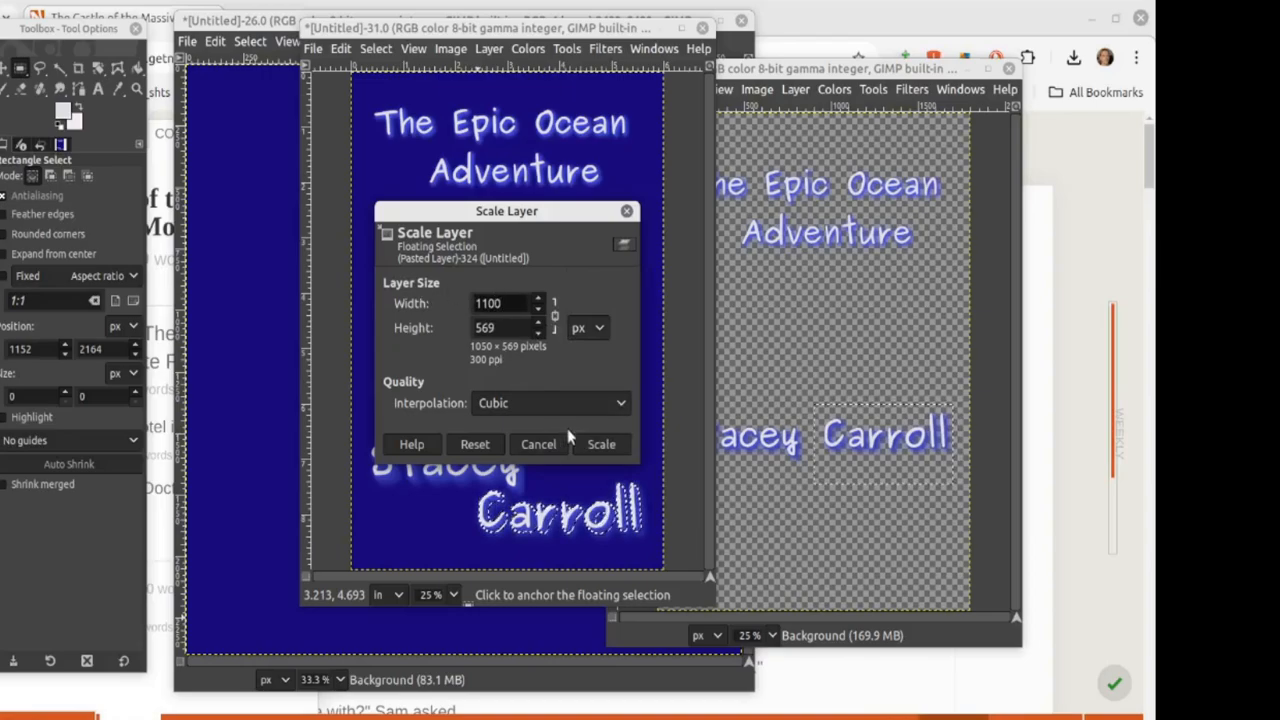
{"action": "left_click", "coordinate": [512, 325]}
{"action": "left_click", "coordinate": [601, 444]}
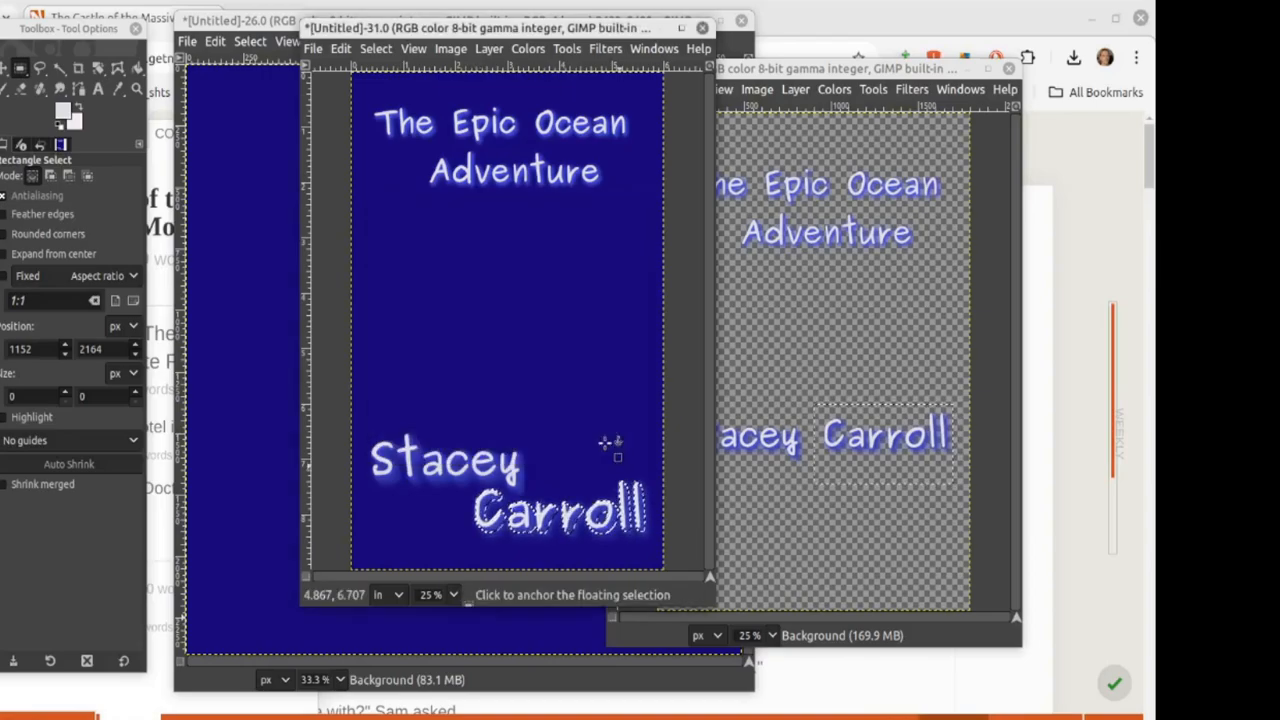
{"action": "left_click_drag", "start_coordinate": [500, 540], "coordinate": [500, 539]}
{"action": "left_click", "coordinate": [516, 382]}
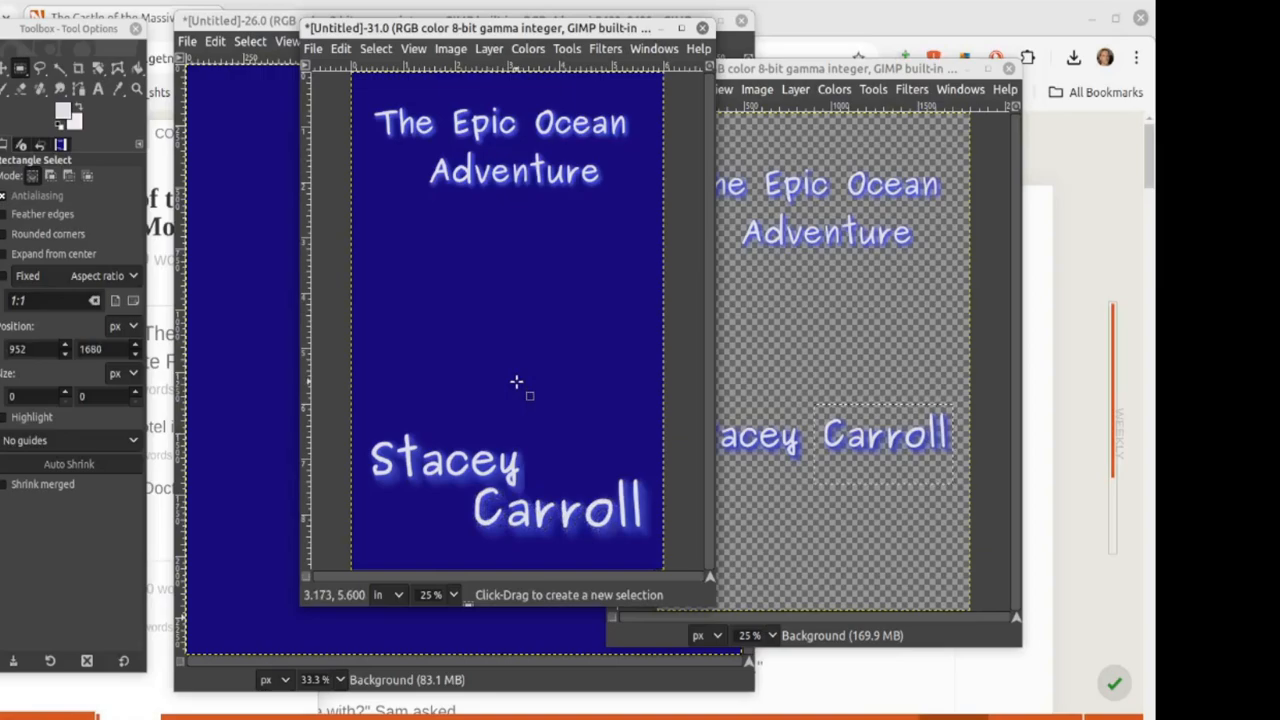
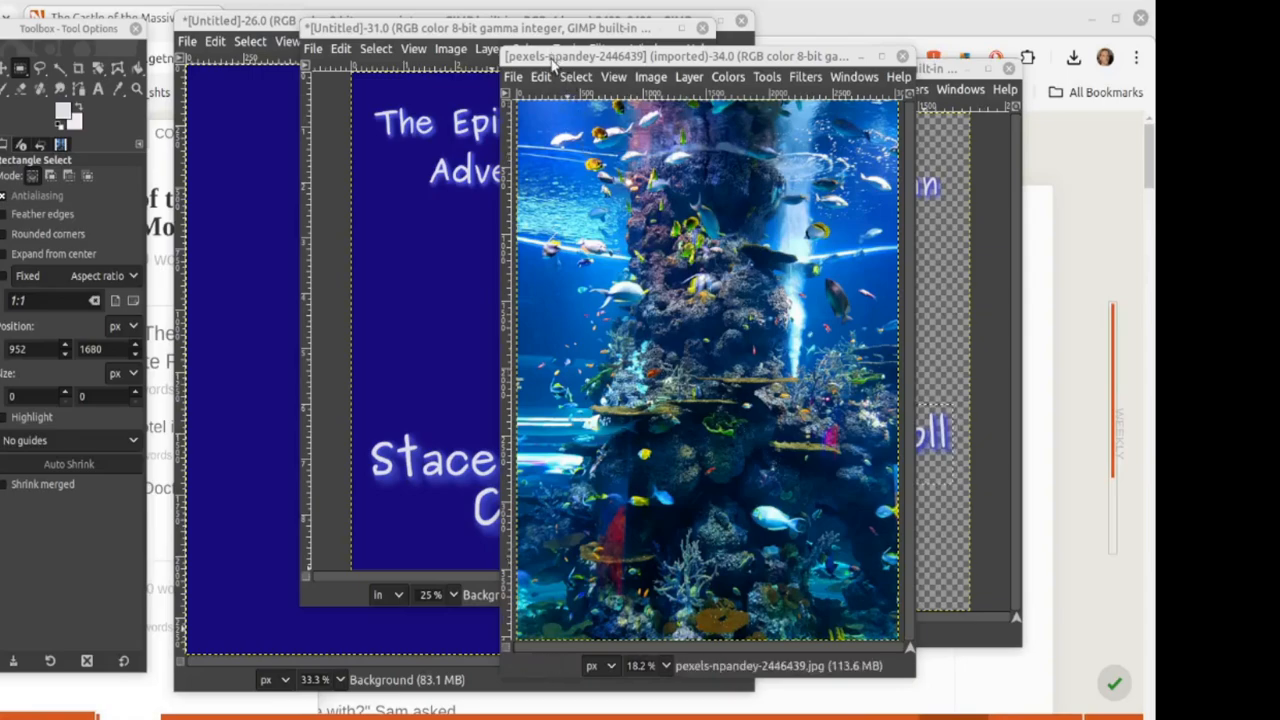
Step: Cut the title block from the cover and anchor it in the second untitled image
{"action": "left_click_drag", "start_coordinate": [553, 65], "coordinate": [703, 52]}
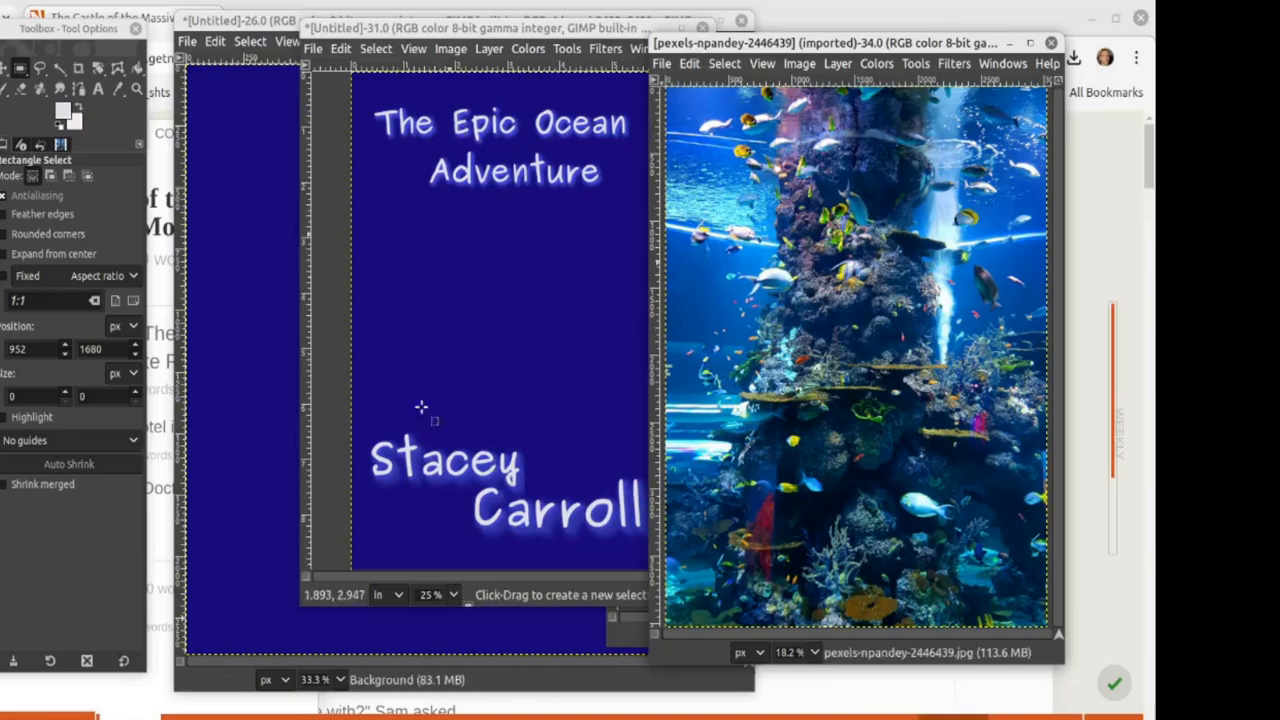
{"action": "left_click", "coordinate": [436, 30]}
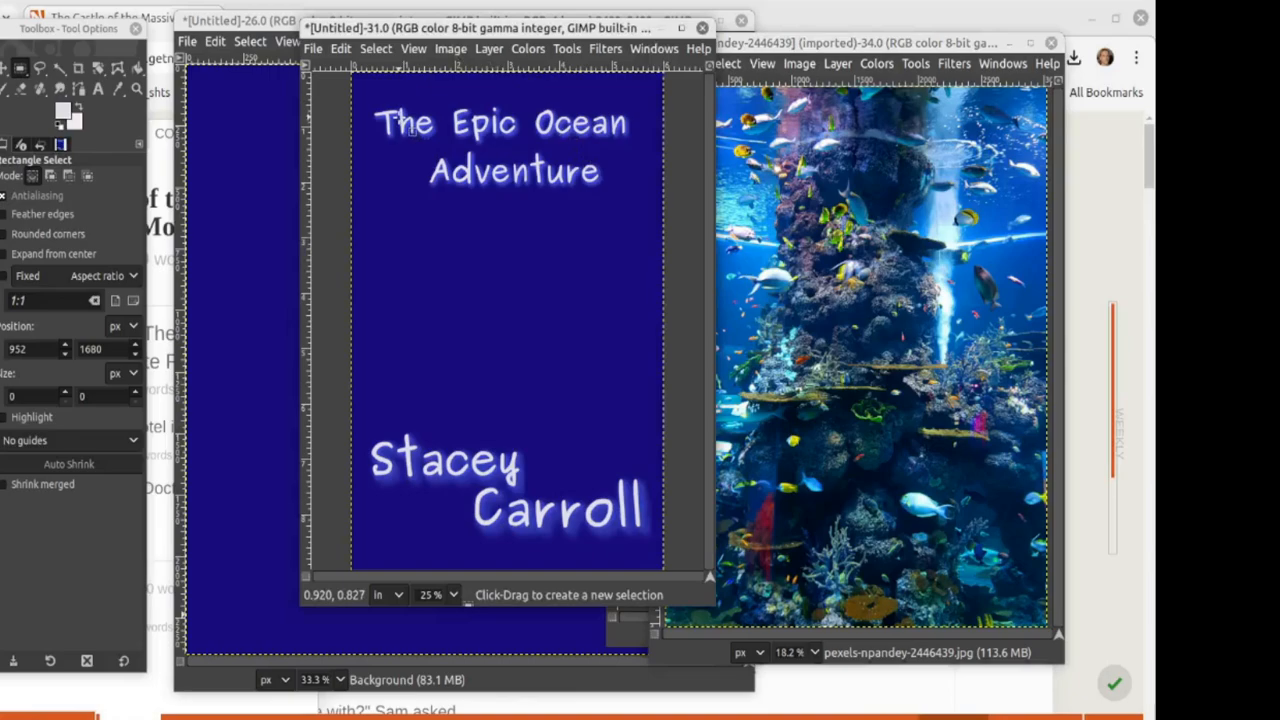
{"action": "left_click_drag", "start_coordinate": [367, 100], "coordinate": [638, 204]}
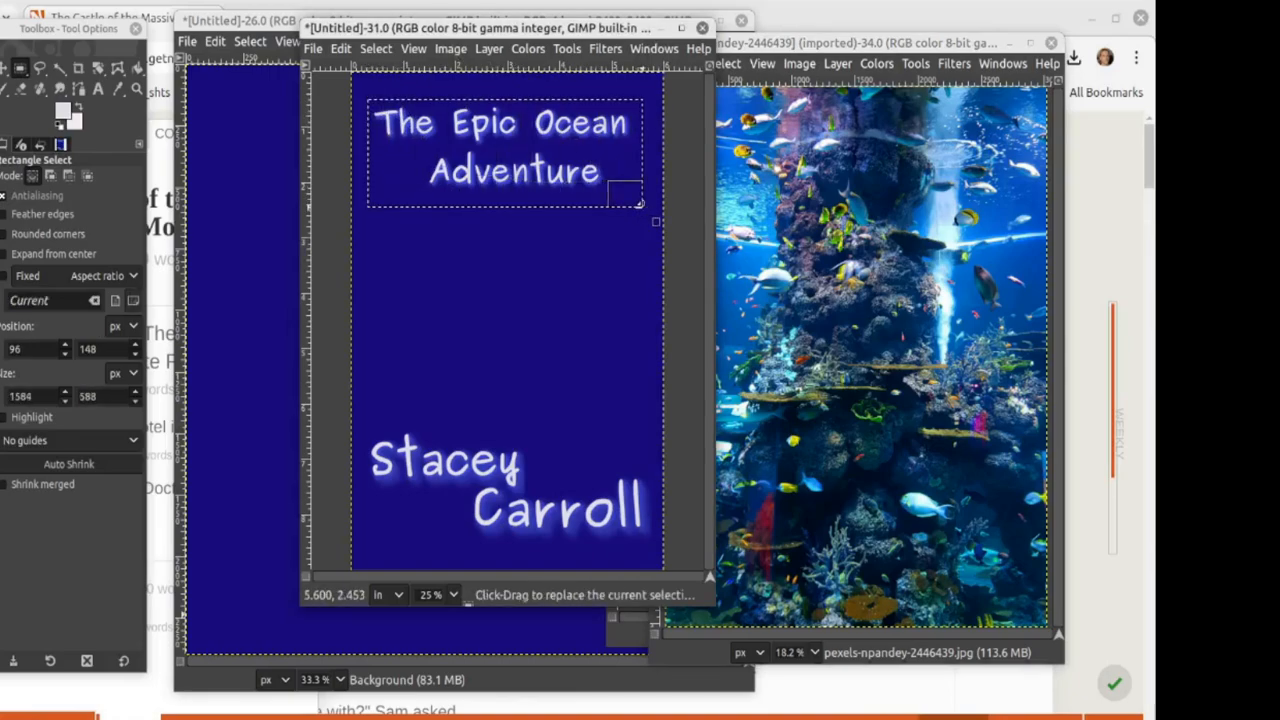
{"action": "key", "text": "ctrl"}
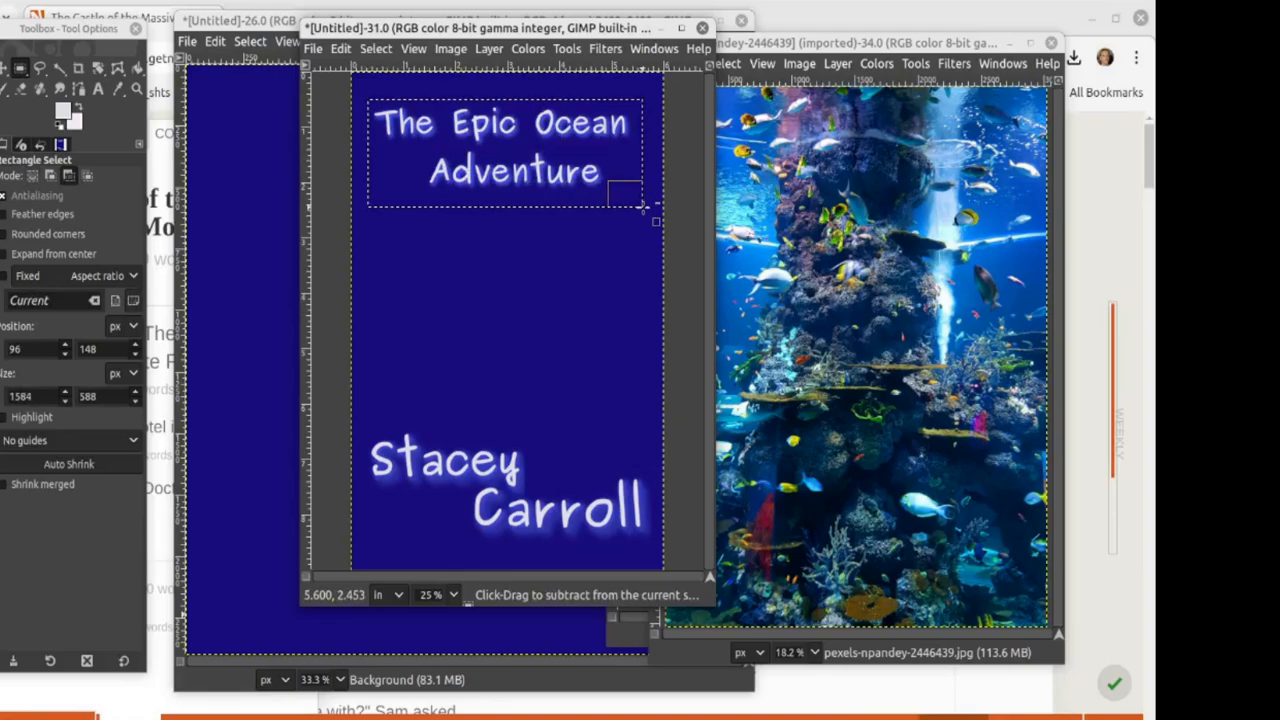
{"action": "key", "text": "ctrl+x"}
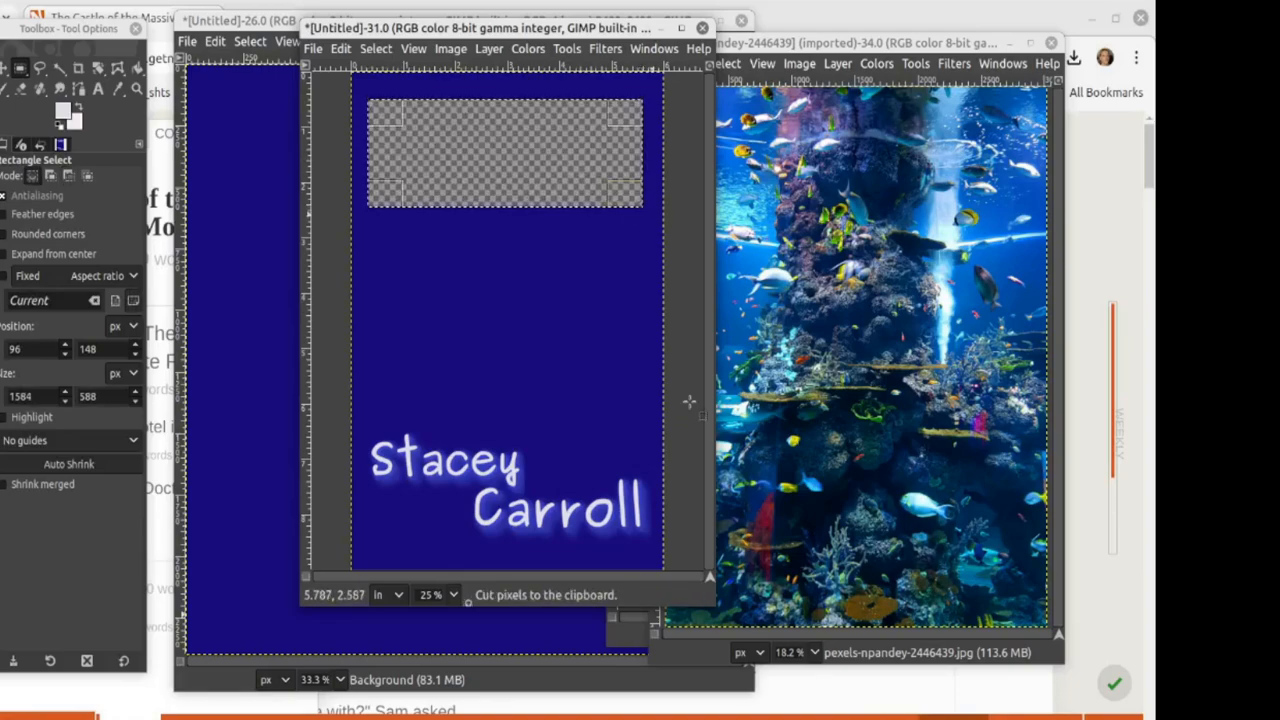
{"action": "left_click", "coordinate": [630, 630]}
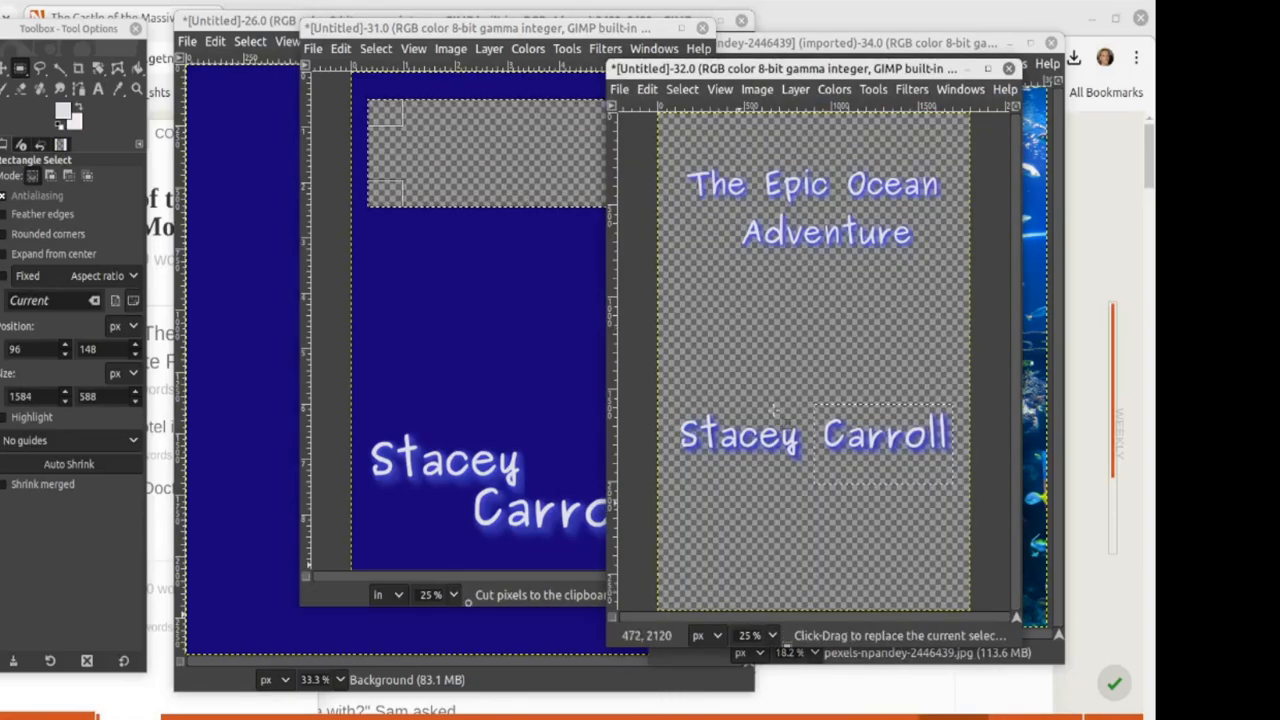
{"action": "key", "text": "ctrl+v"}
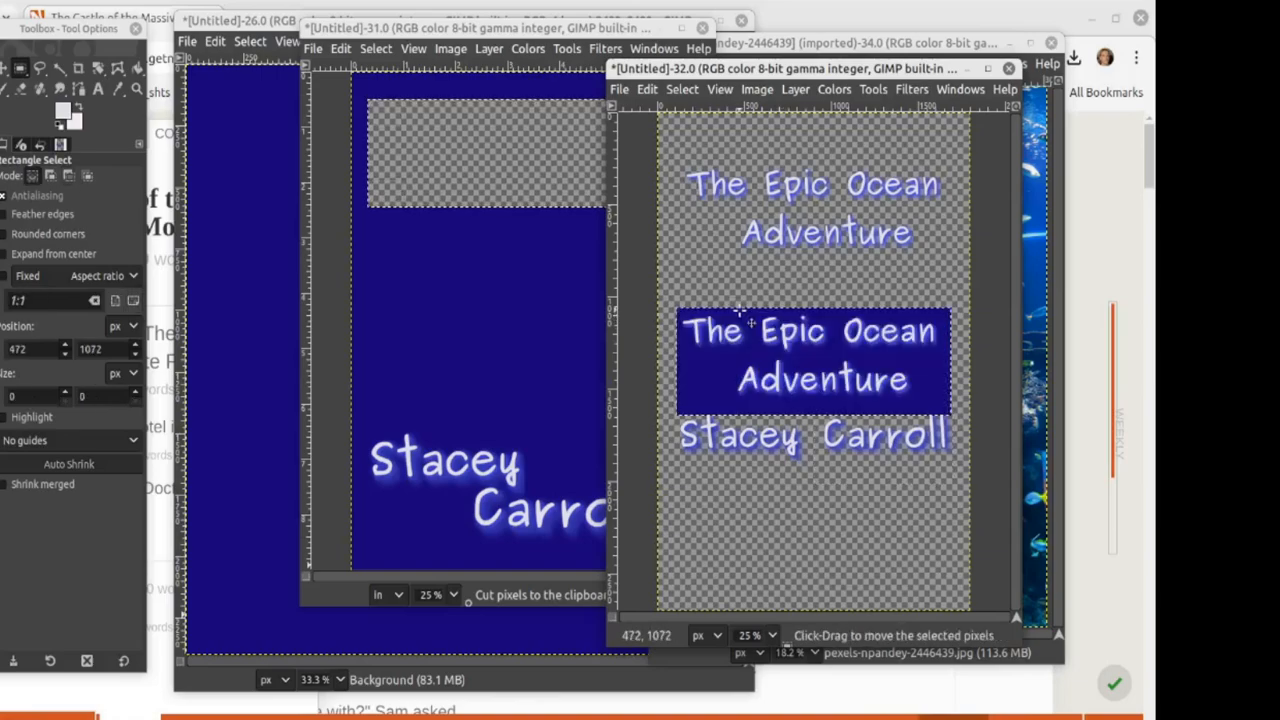
{"action": "left_click_drag", "start_coordinate": [748, 338], "coordinate": [745, 313]}
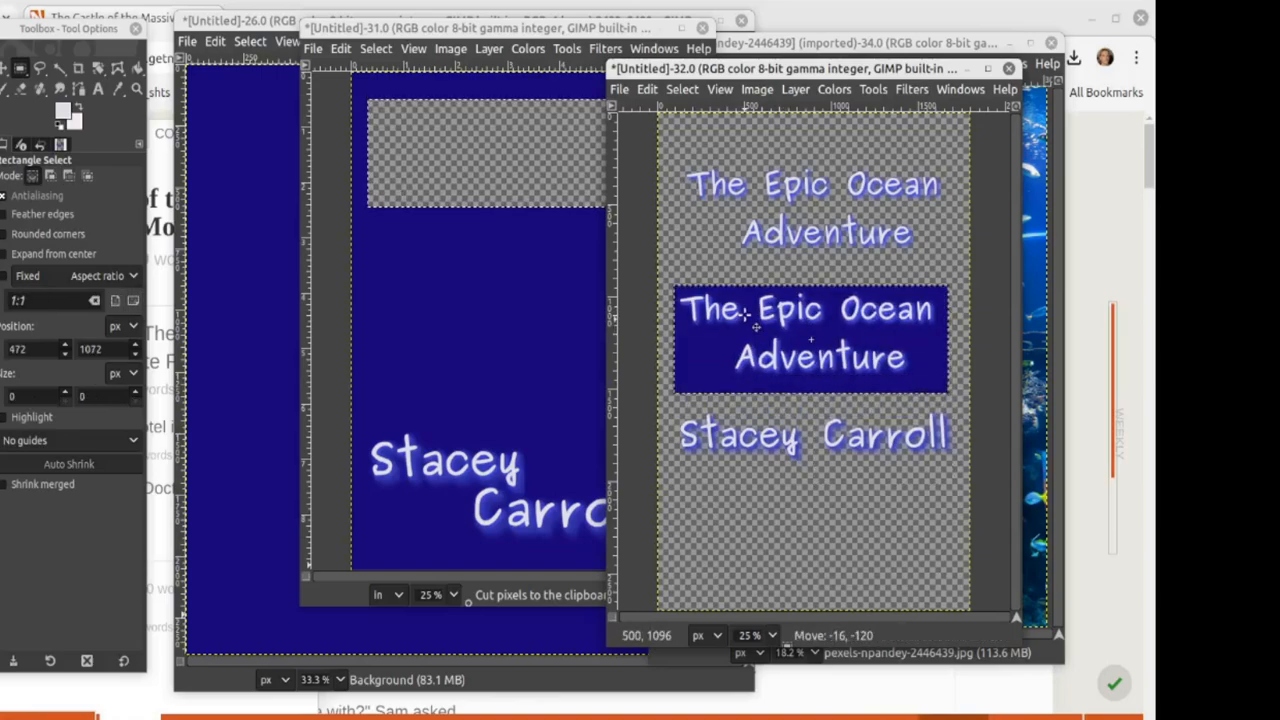
{"action": "left_click", "coordinate": [766, 488]}
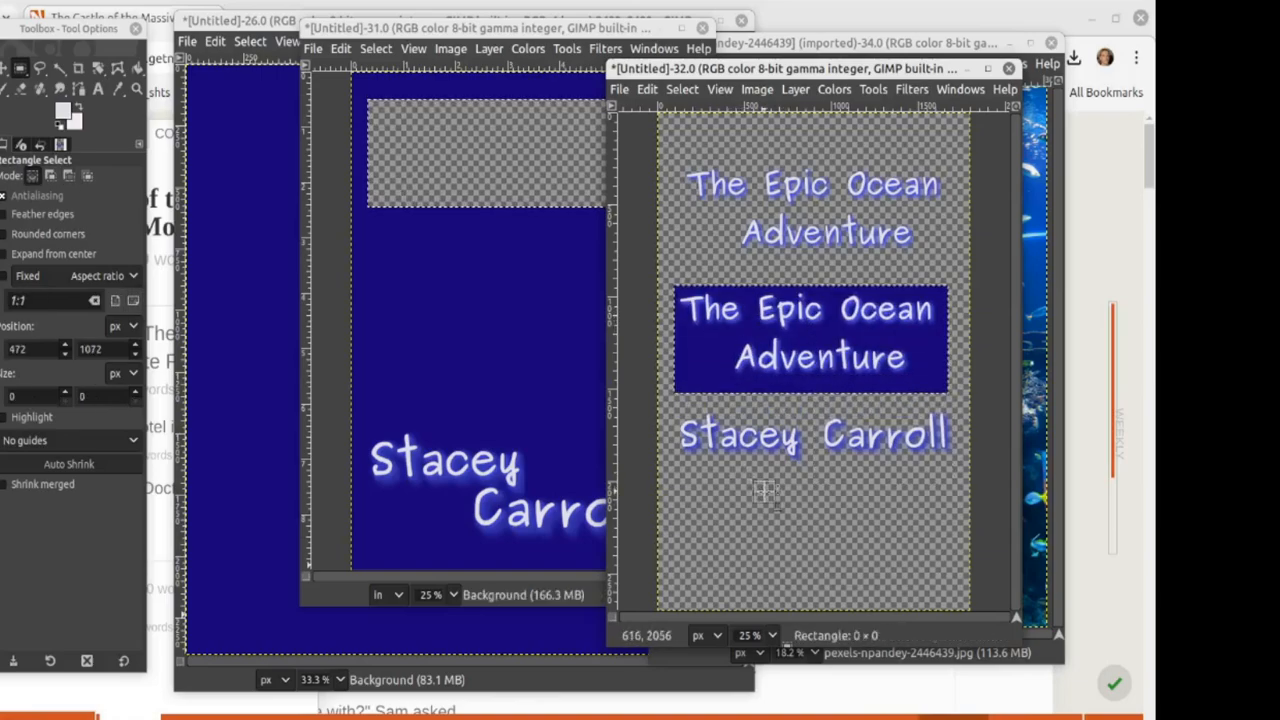
Step: Cut the author-name block from the cover's bottom and anchor it lower in the second image
{"action": "left_click", "coordinate": [459, 363]}
{"action": "left_click_drag", "start_coordinate": [366, 414], "coordinate": [657, 569]}
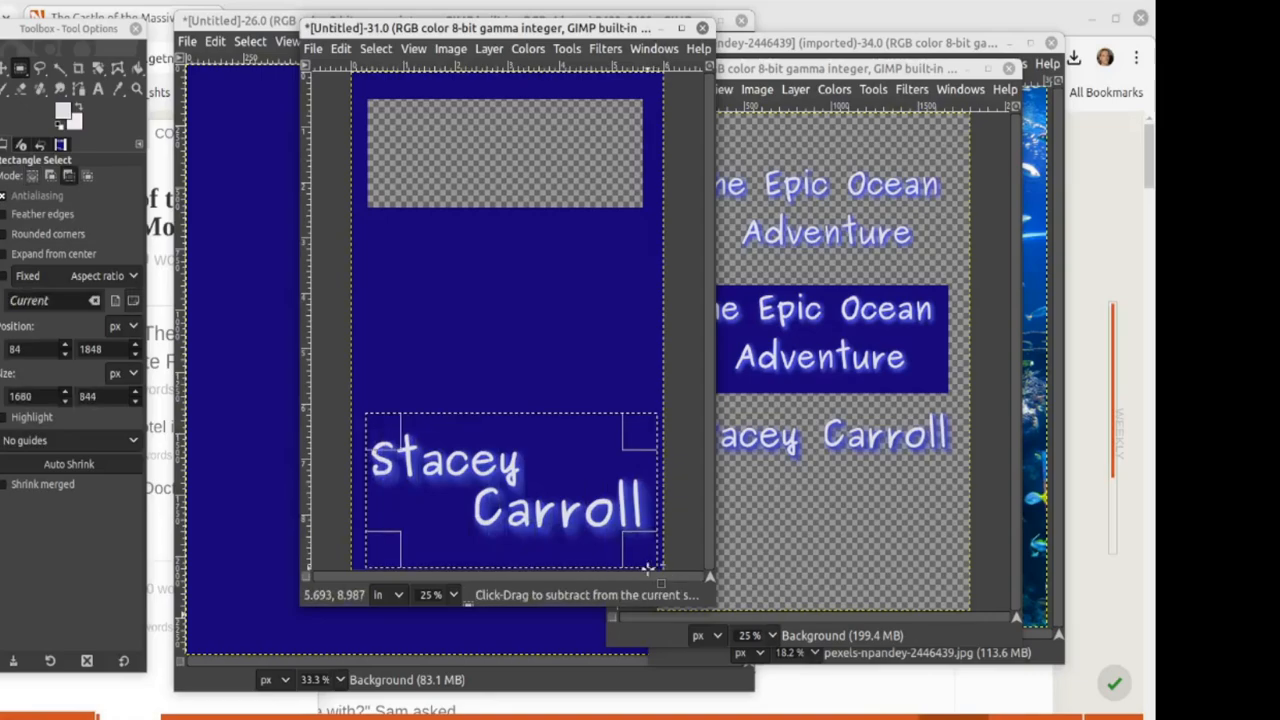
{"action": "key", "text": "ctrl+x"}
{"action": "left_click", "coordinate": [732, 512]}
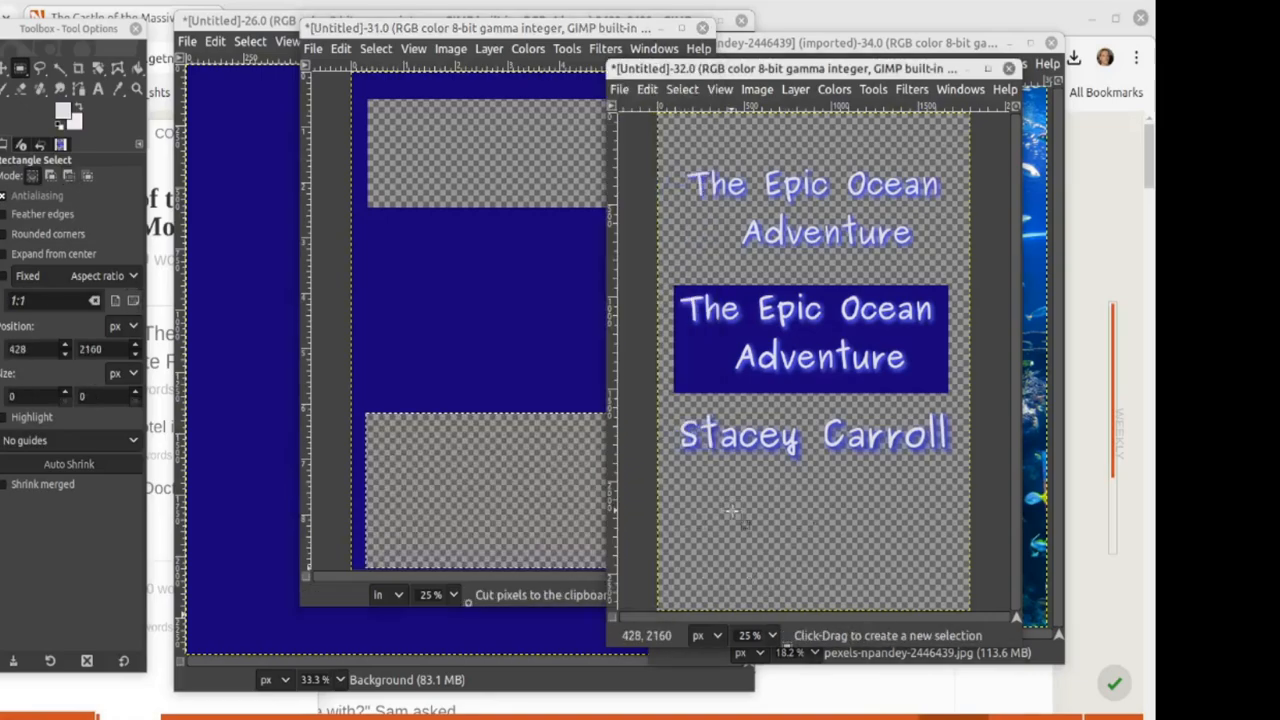
{"action": "key", "text": "ctrl+v"}
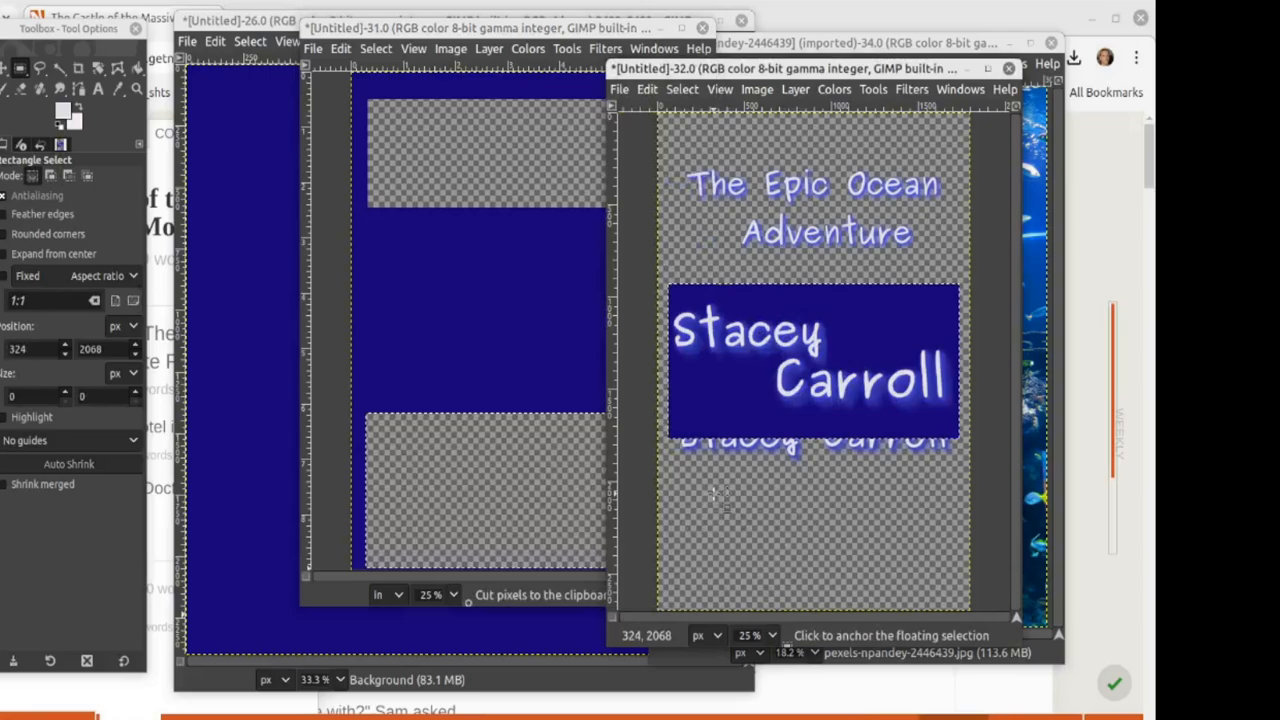
{"action": "left_click_drag", "start_coordinate": [775, 392], "coordinate": [769, 506]}
{"action": "left_click", "coordinate": [718, 245]}
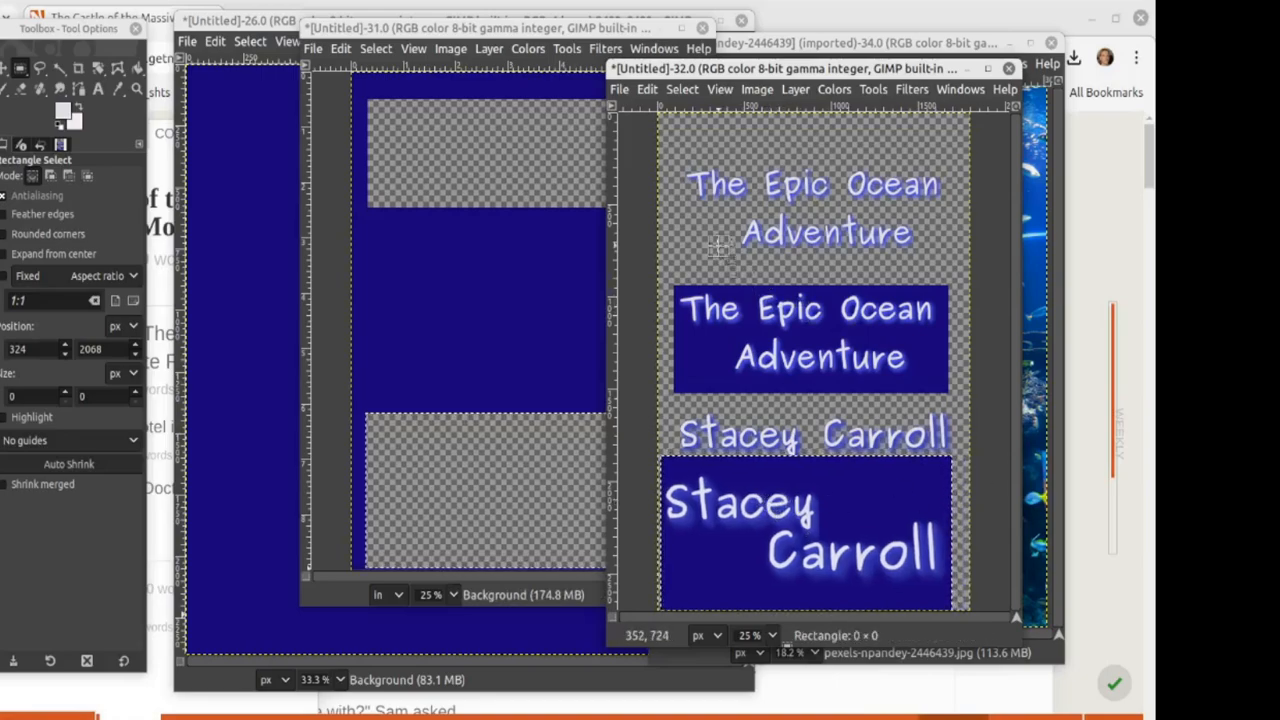
{"action": "left_click", "coordinate": [514, 266]}
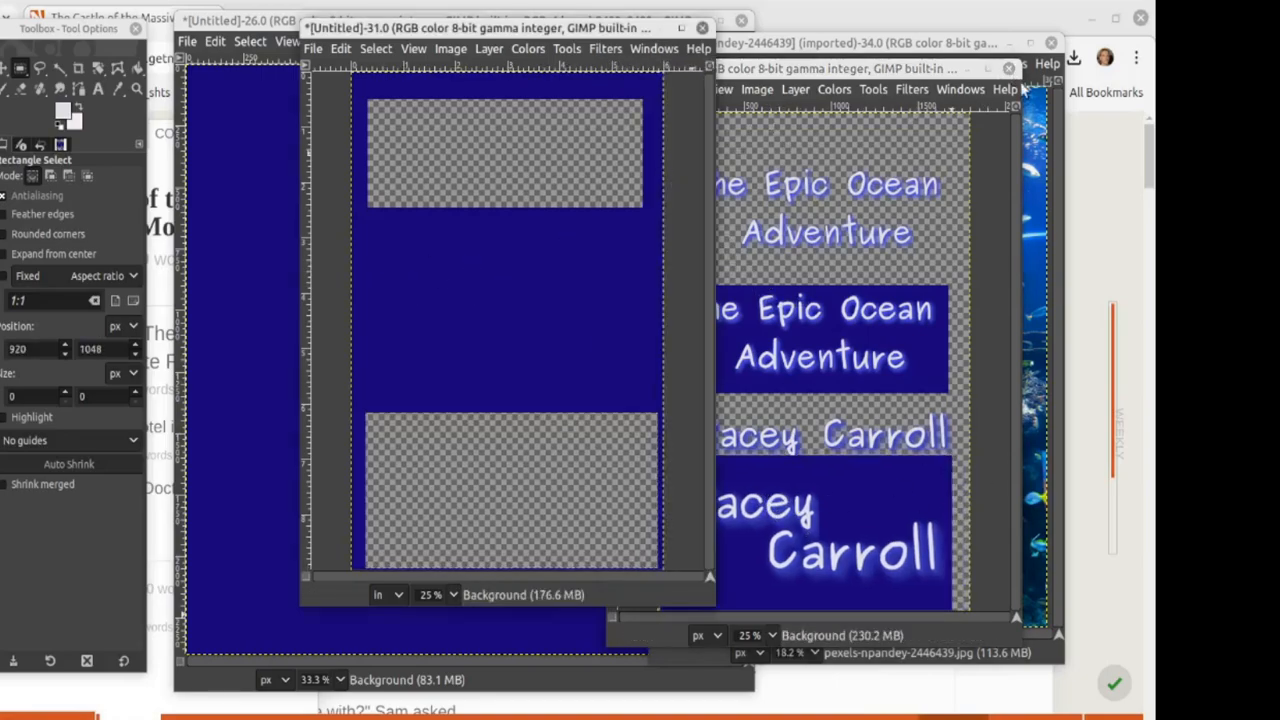
{"action": "left_click", "coordinate": [1040, 185]}
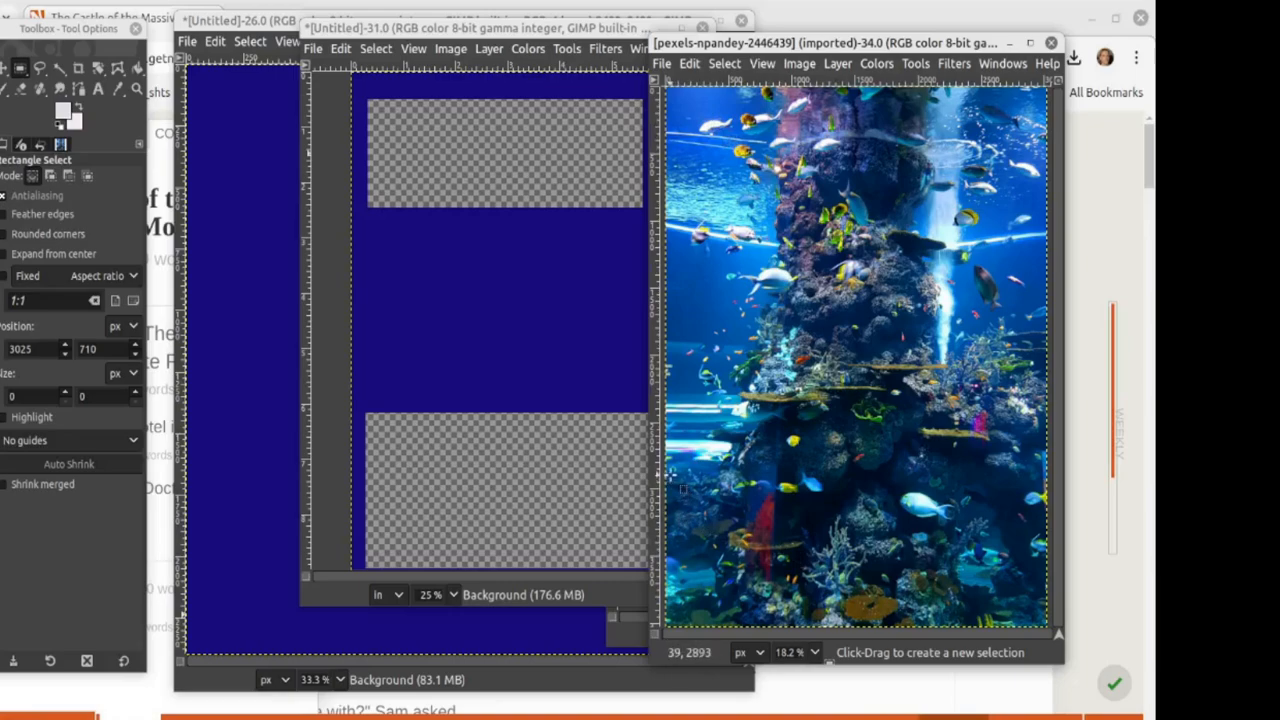
Step: Copy a wide reef-and-fish strip from the aquarium photo's bottom and anchor it in the cover's bottom gap
{"action": "left_click_drag", "start_coordinate": [671, 476], "coordinate": [1038, 607]}
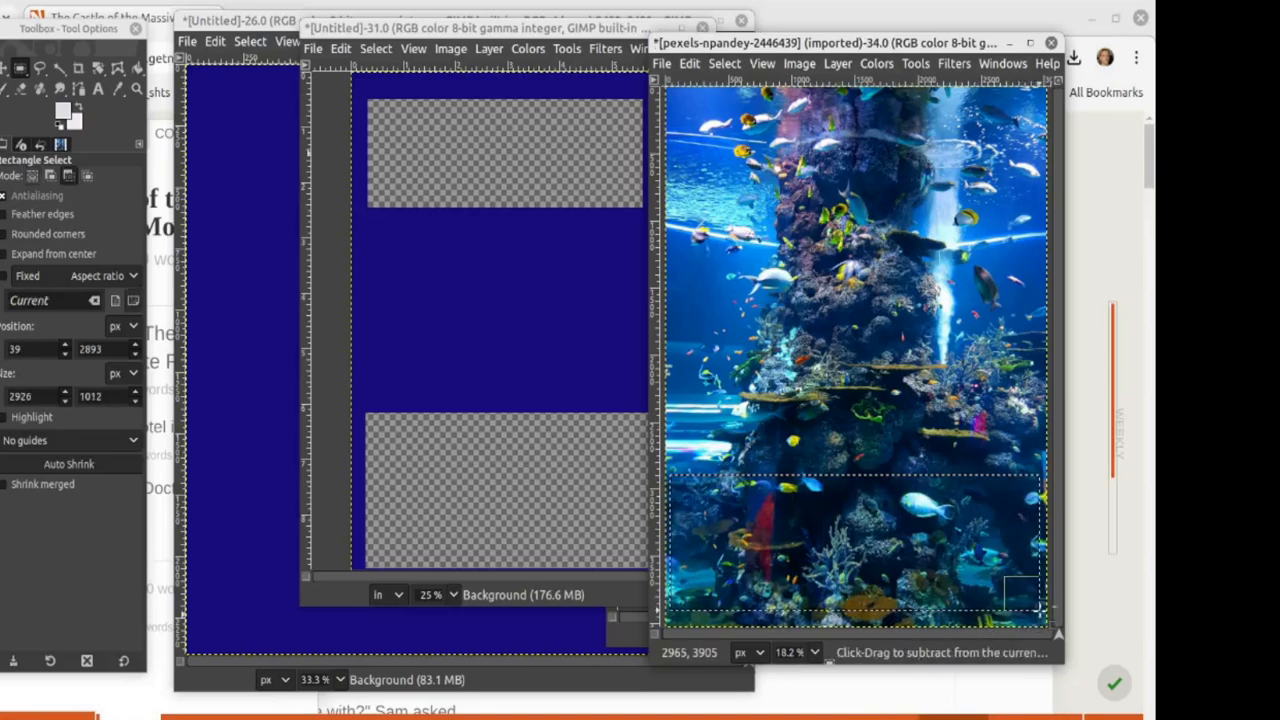
{"action": "key", "text": "ctrl+c"}
{"action": "left_click", "coordinate": [550, 463]}
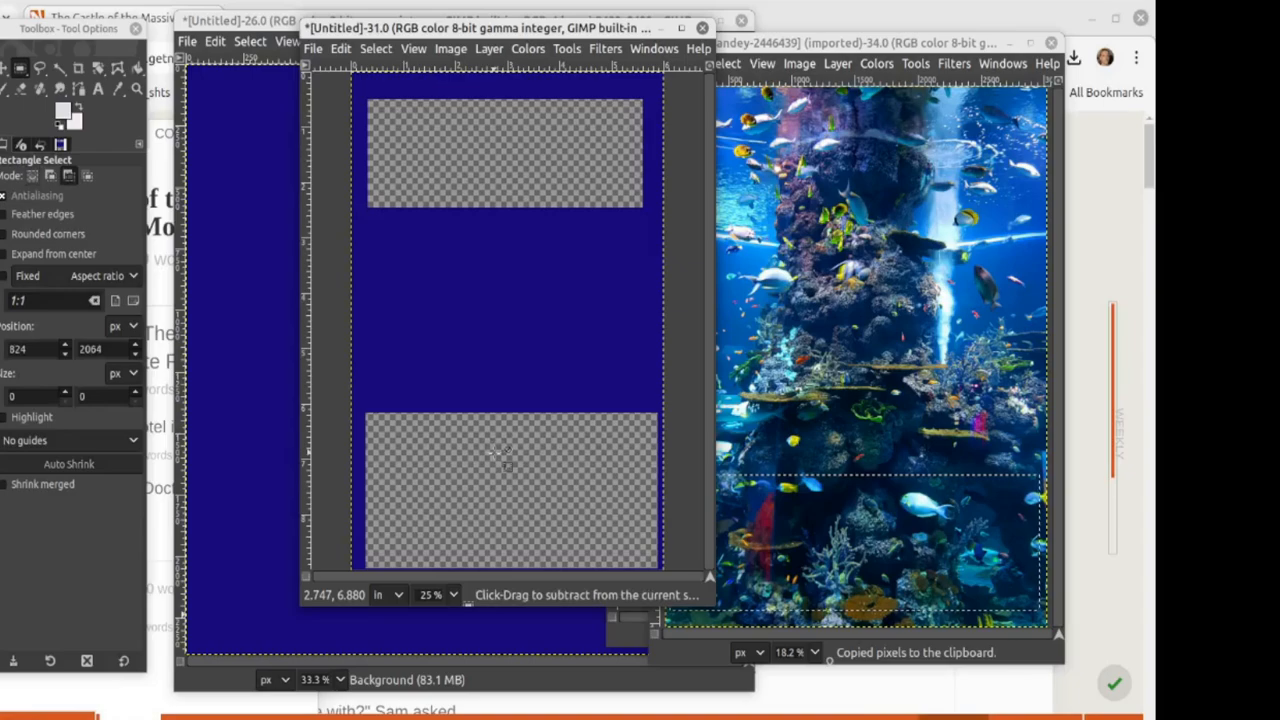
{"action": "key", "text": "ctrl+v"}
{"action": "left_click_drag", "start_coordinate": [490, 340], "coordinate": [482, 496]}
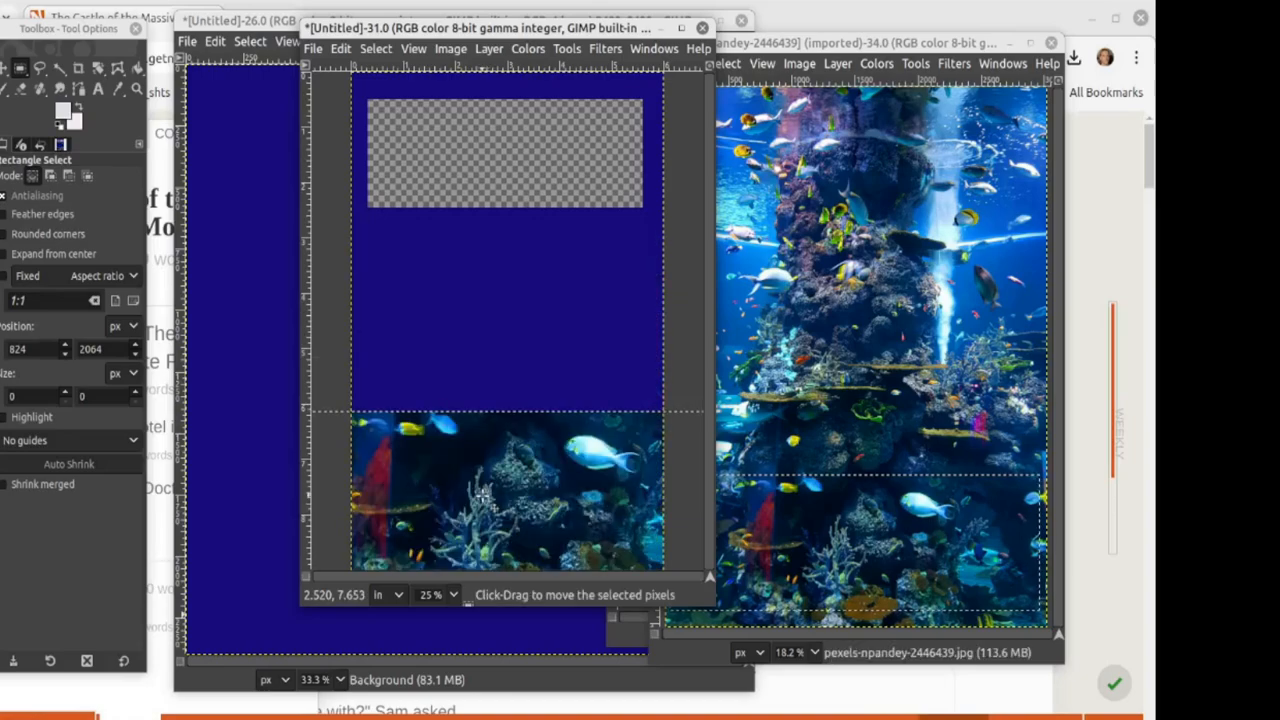
{"action": "left_click", "coordinate": [327, 357]}
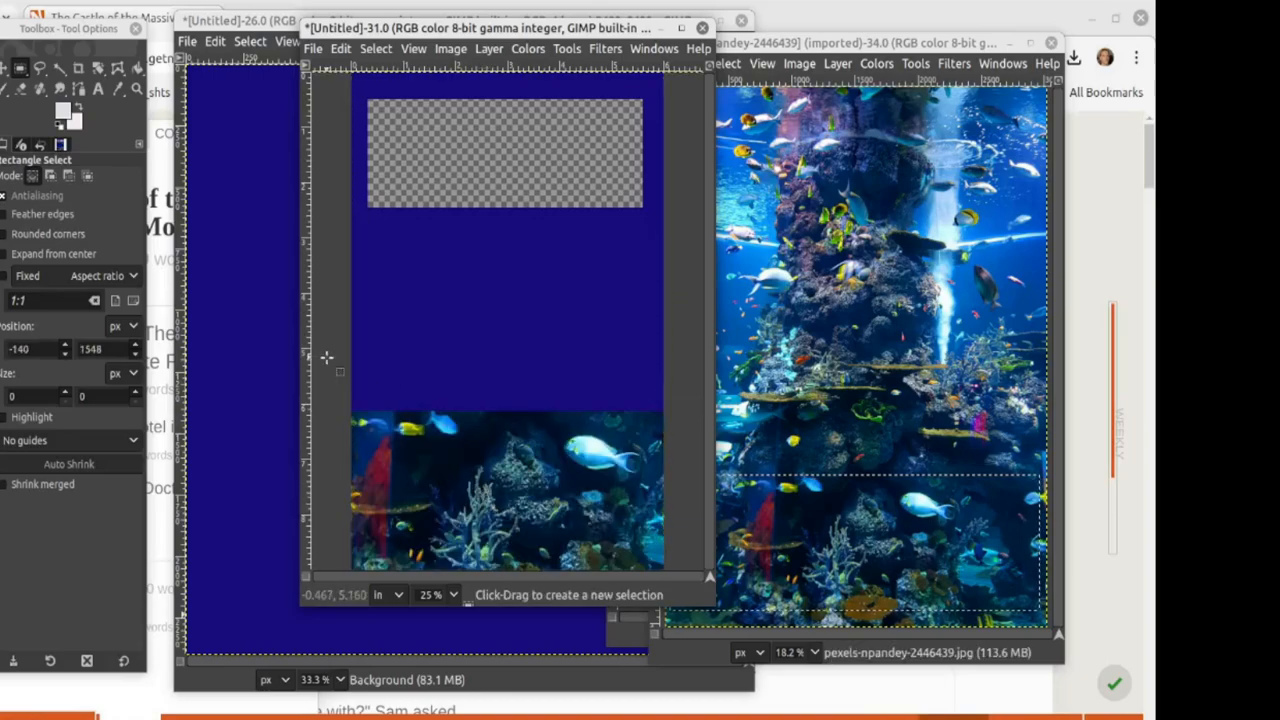
{"action": "left_click", "coordinate": [840, 333]}
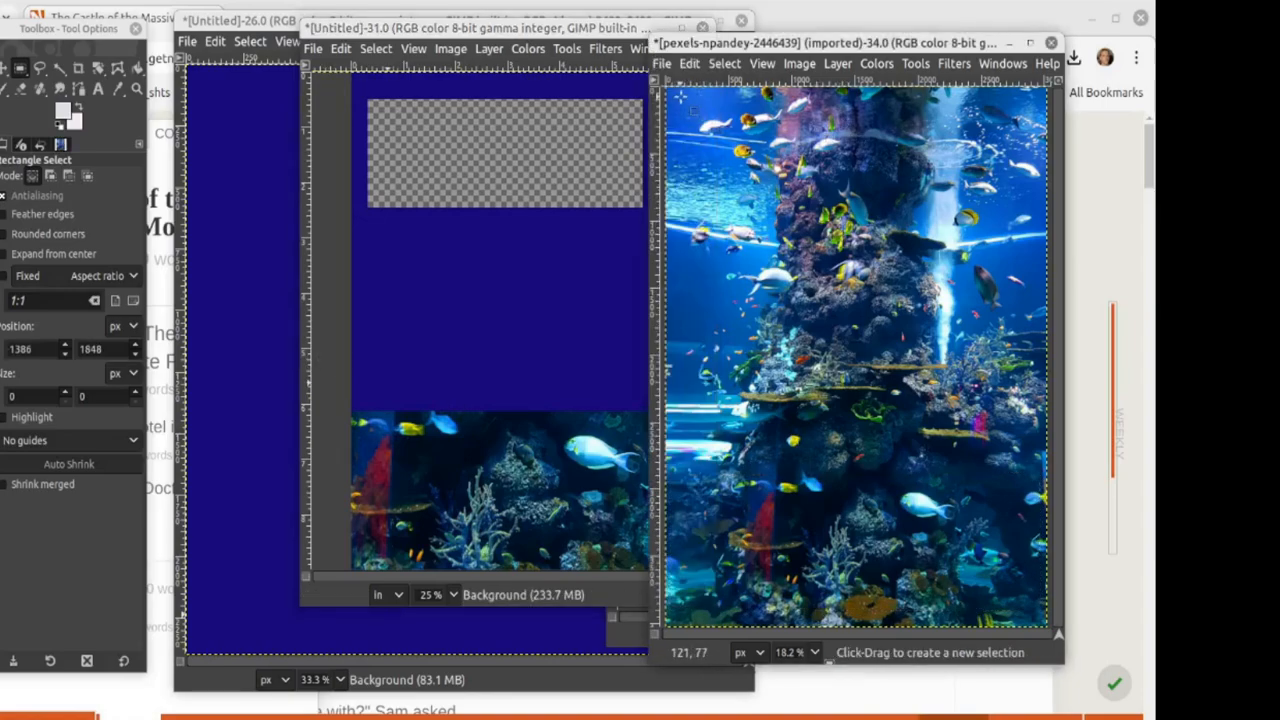
Step: Copy the aquarium photo's top strip onto the cover, push it to the top edge and anchor it
{"action": "left_click_drag", "start_coordinate": [674, 100], "coordinate": [1045, 216]}
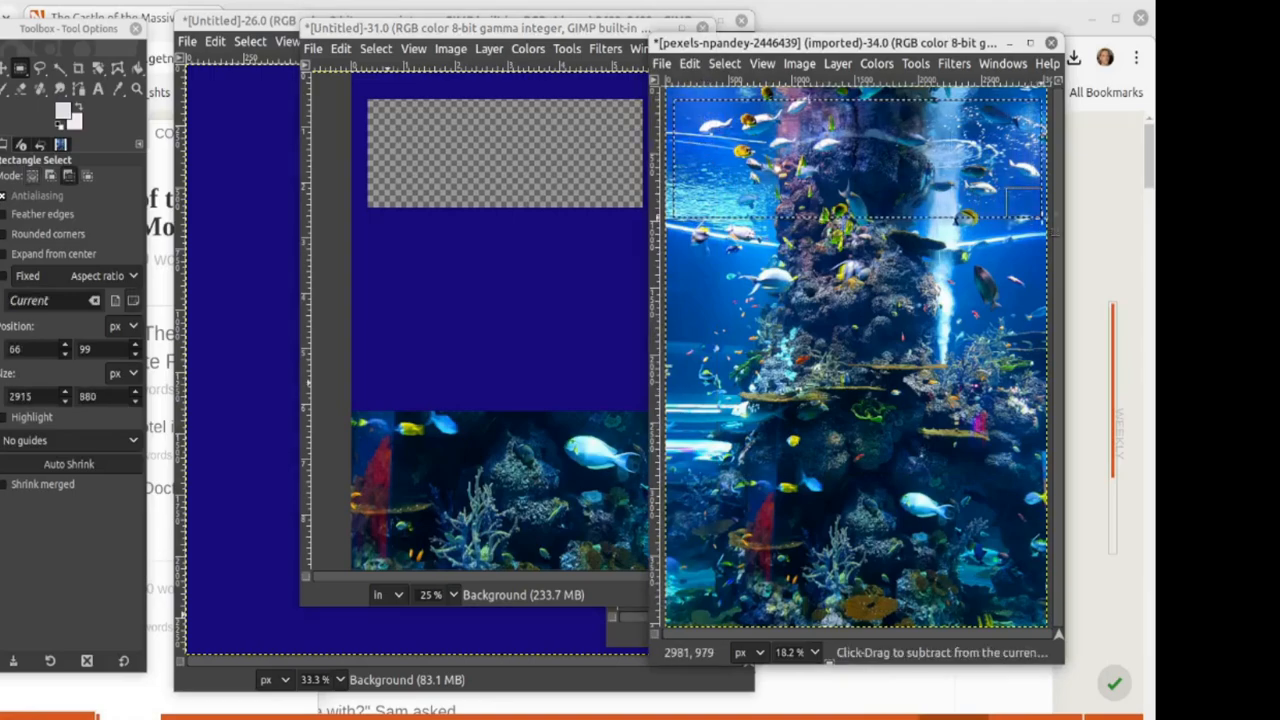
{"action": "key", "text": "ctrl+c"}
{"action": "left_click", "coordinate": [429, 288]}
{"action": "key", "text": "ctrl"}
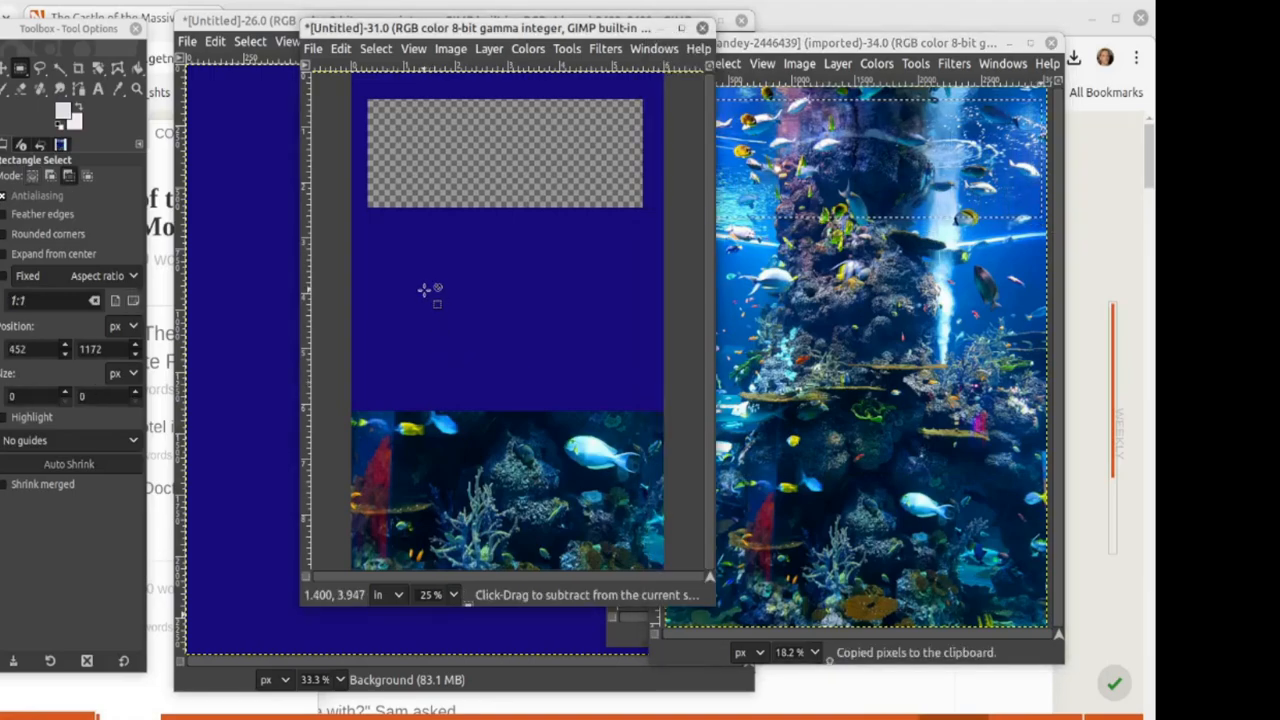
{"action": "key", "text": "ctrl+v"}
{"action": "mouse_move", "coordinate": [441, 316]}
{"action": "left_mouse_down"}
{"action": "mouse_move", "coordinate": [458, 213]}
{"action": "mouse_move", "coordinate": [448, 202]}
{"action": "mouse_move", "coordinate": [463, 148]}
{"action": "mouse_move", "coordinate": [477, 155]}
{"action": "left_mouse_up"}
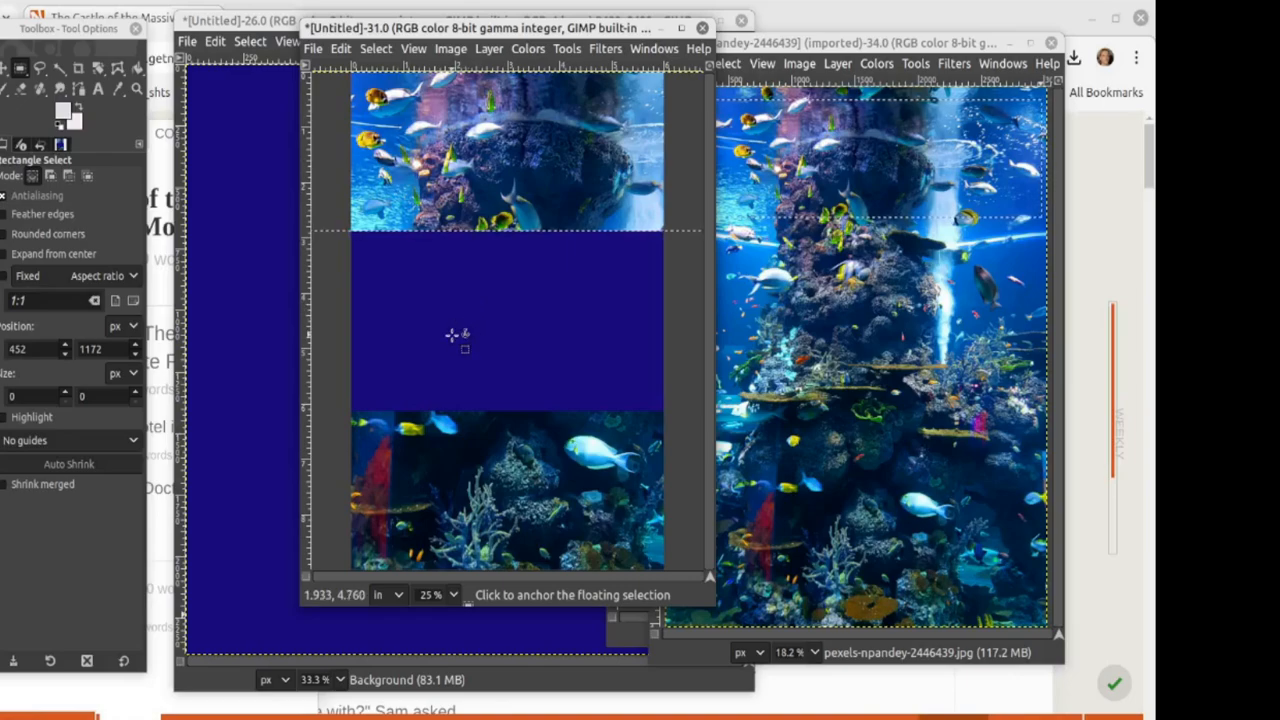
{"action": "left_click_drag", "start_coordinate": [517, 298], "coordinate": [495, 172]}
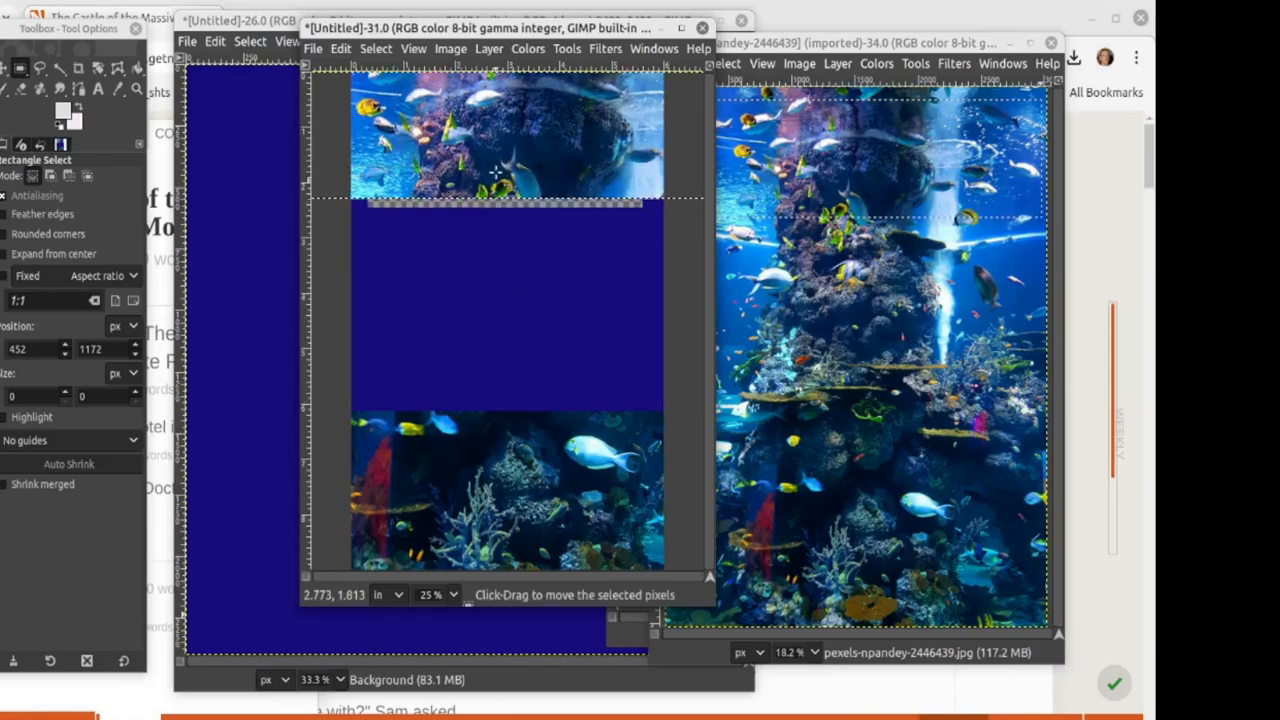
{"action": "left_click_drag", "start_coordinate": [495, 172], "coordinate": [496, 165]}
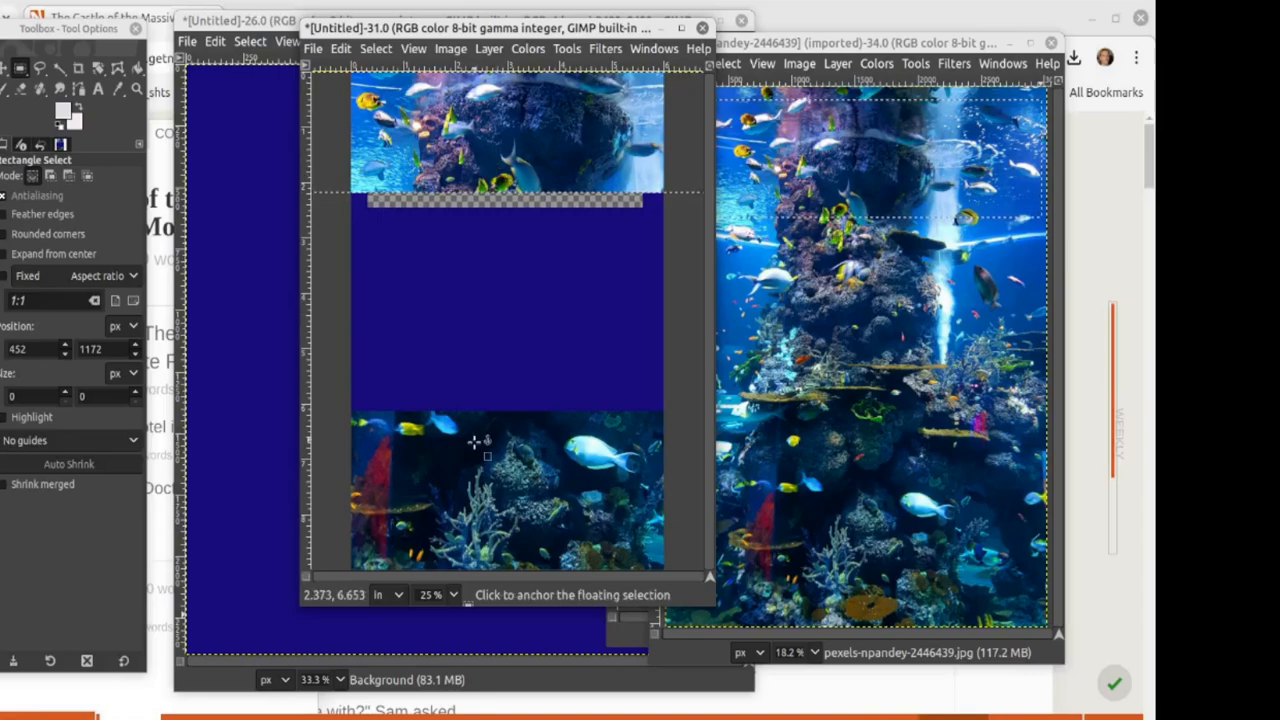
{"action": "left_click", "coordinate": [482, 376]}
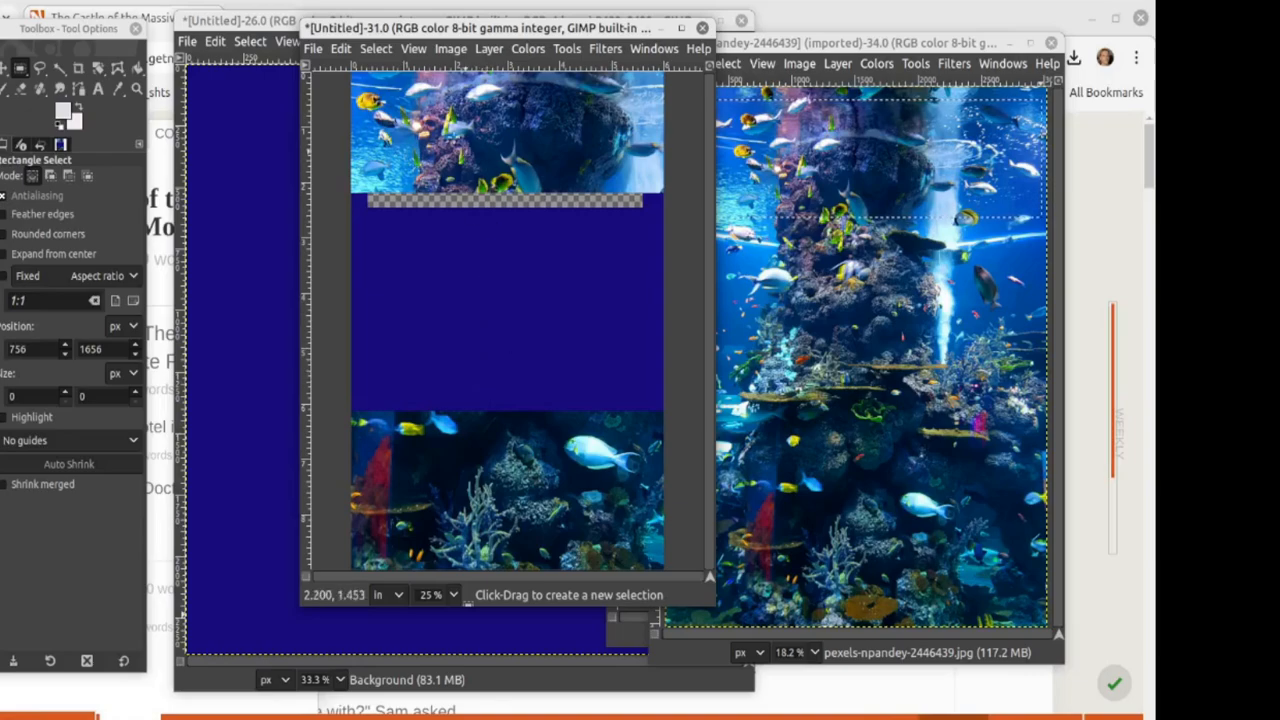
{"action": "left_click_drag", "start_coordinate": [362, 31], "coordinate": [449, 56]}
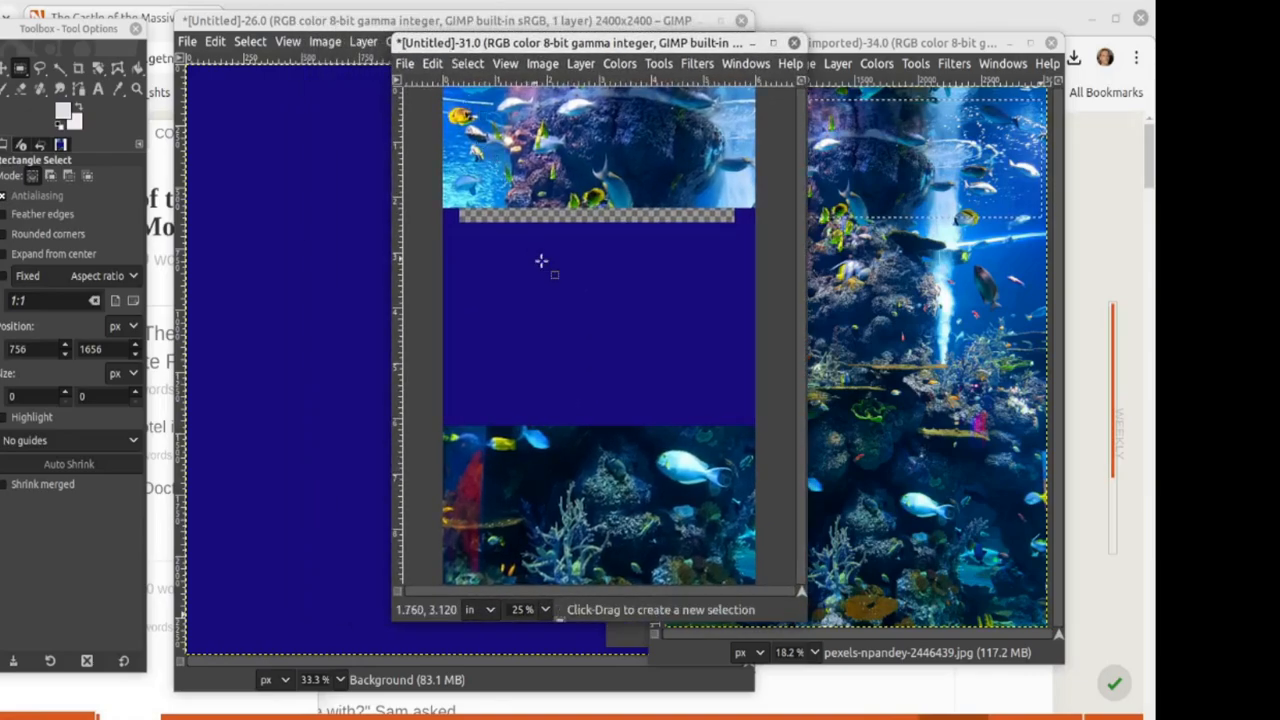
Step: Select a full-width 2959×836 strip across the top of the coral photo
{"action": "left_click", "coordinate": [274, 337]}
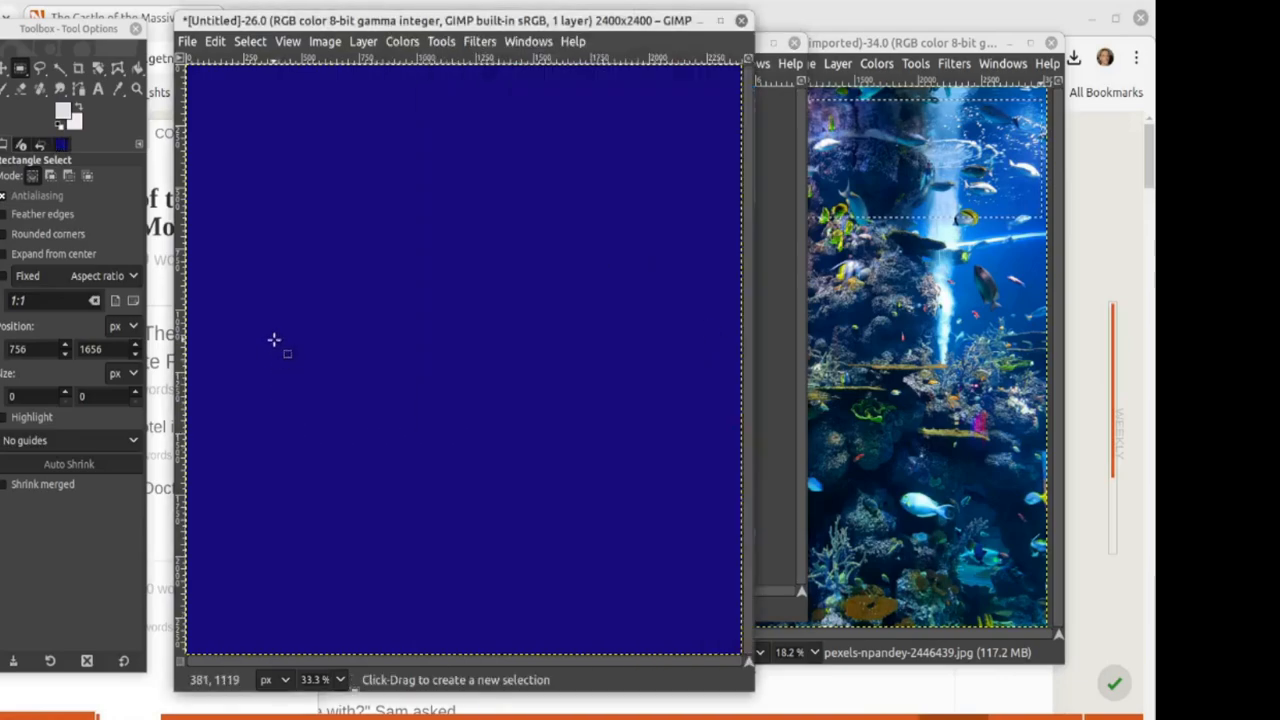
{"action": "left_click", "coordinate": [768, 545]}
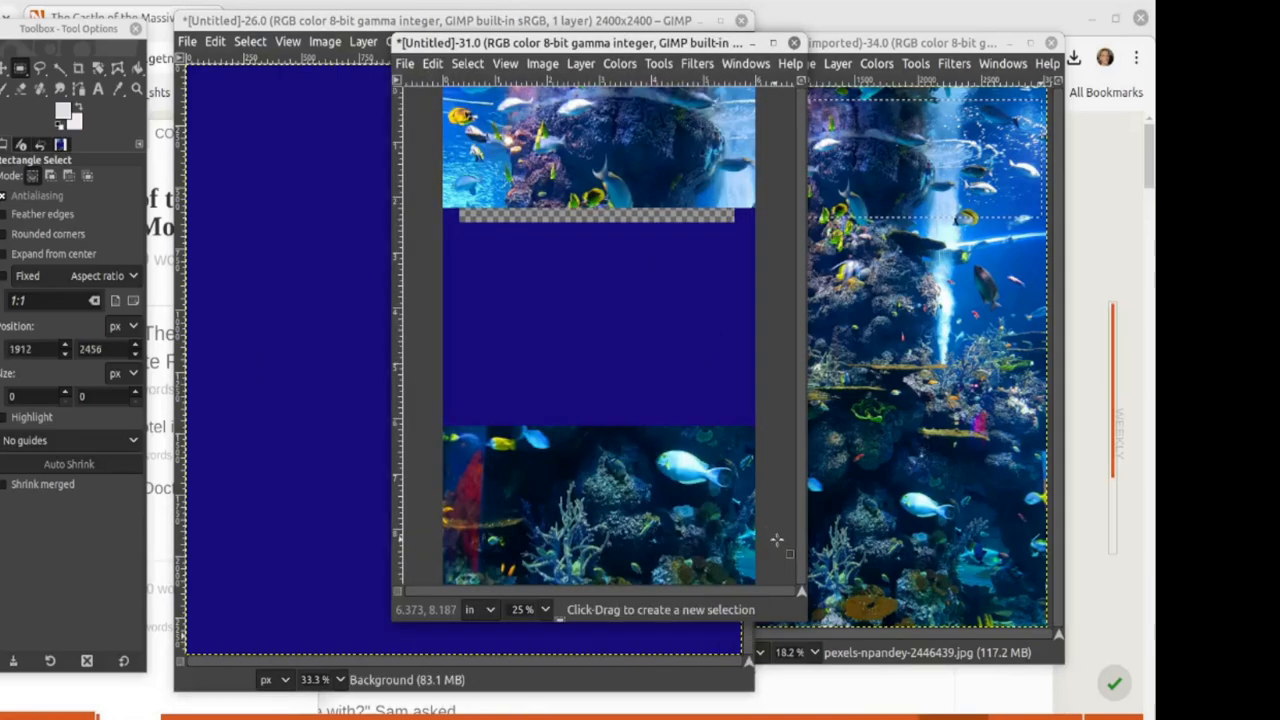
{"action": "left_click", "coordinate": [818, 340]}
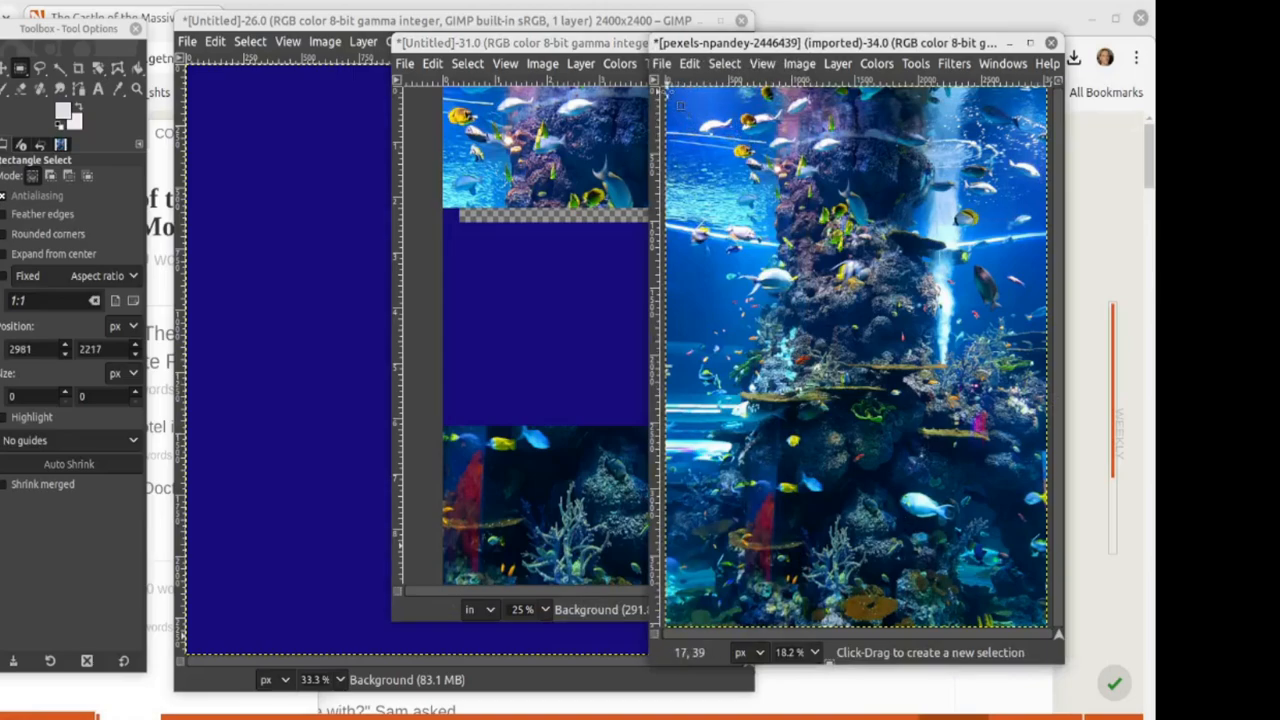
{"action": "left_click_drag", "start_coordinate": [667, 91], "coordinate": [1039, 202]}
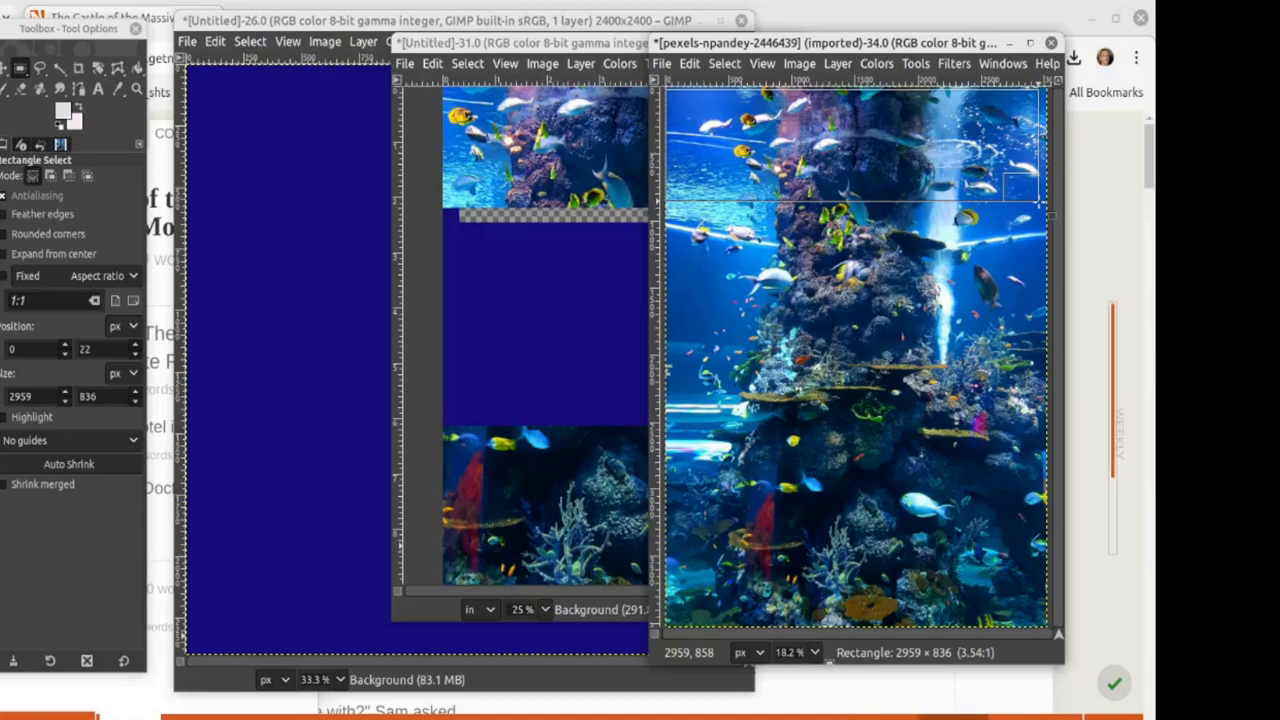
{"action": "left_click_drag", "start_coordinate": [1039, 202], "coordinate": [1039, 202]}
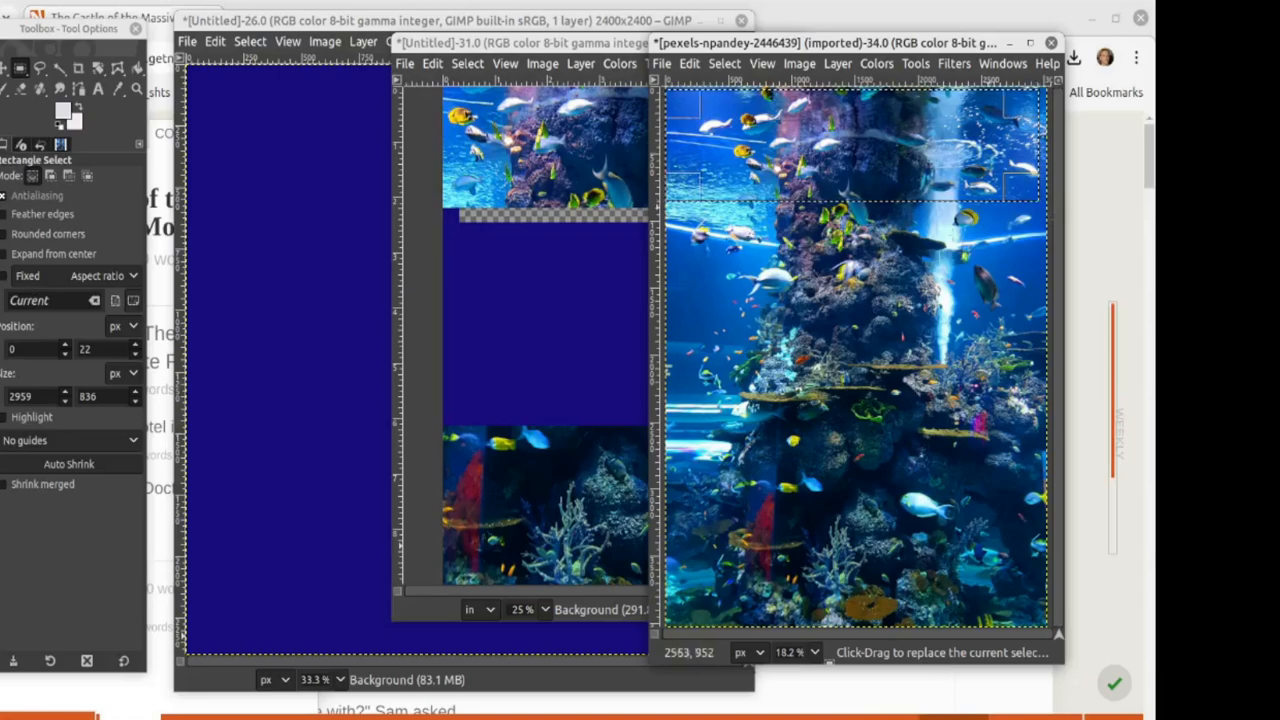
Step: Return to the tall cover image with the Color Picker active
{"action": "left_click", "coordinate": [241, 356]}
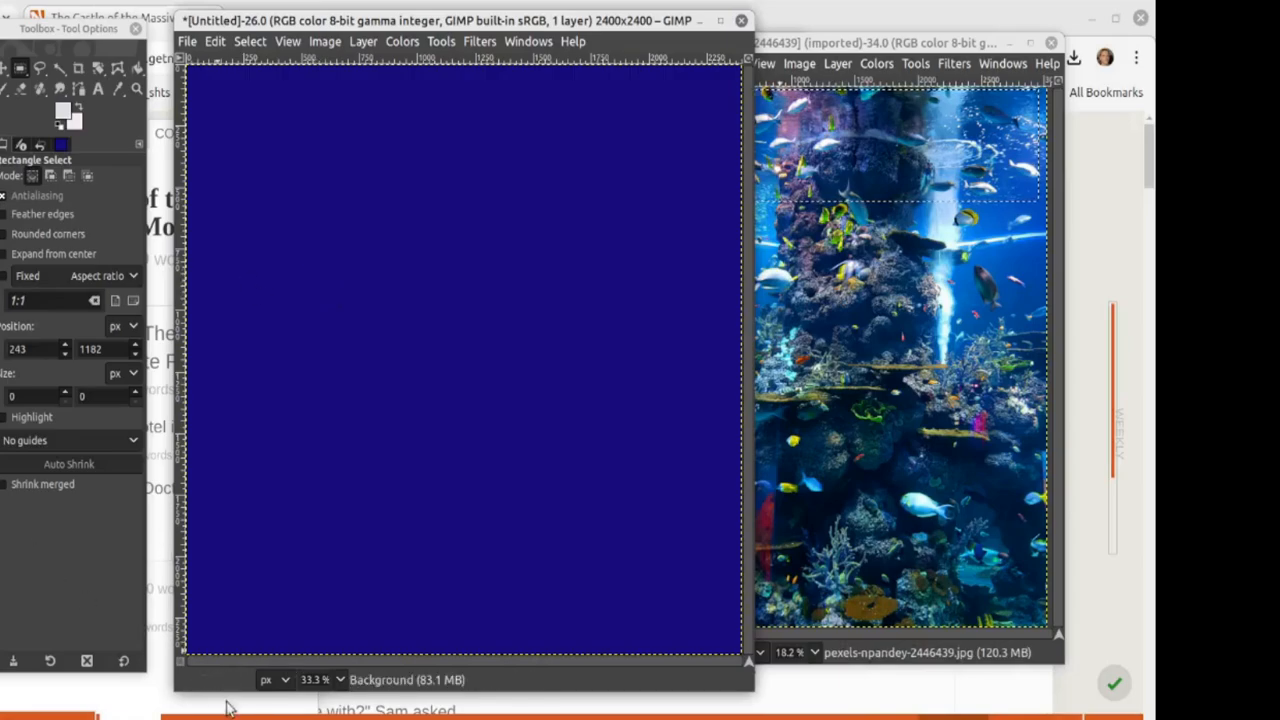
{"action": "mouse_move", "coordinate": [231, 712]}
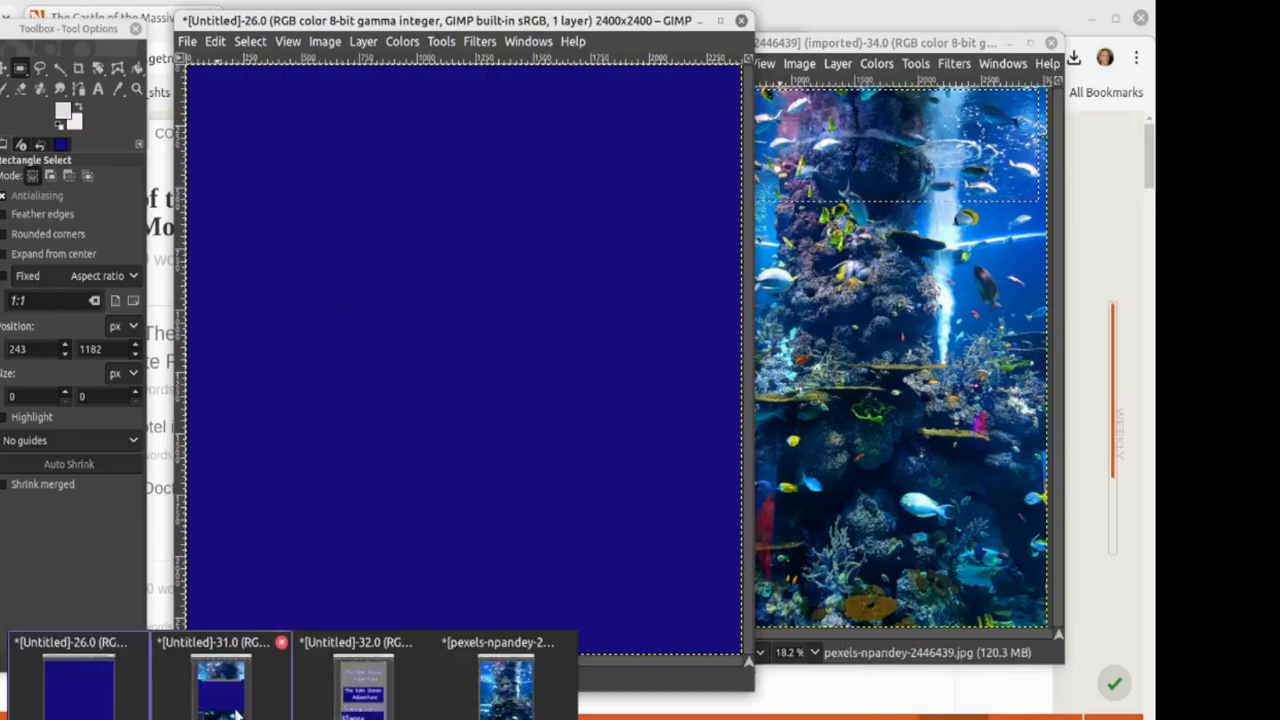
{"action": "left_click", "coordinate": [221, 685]}
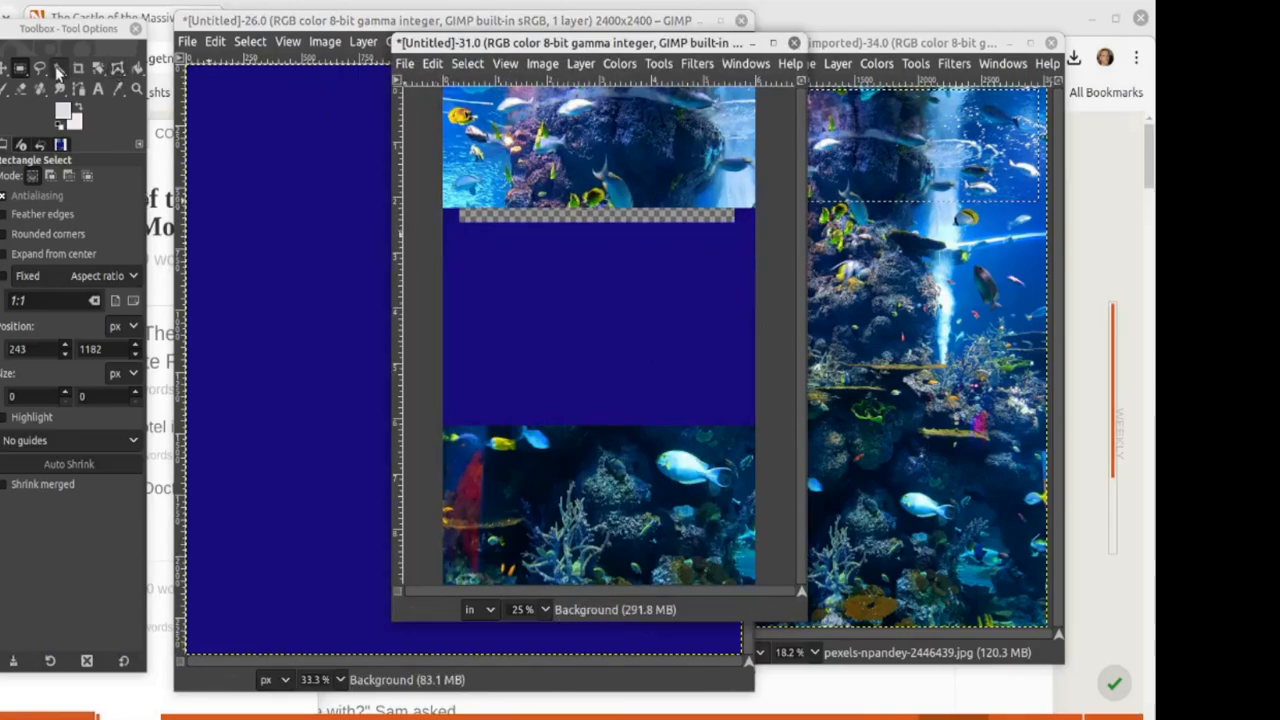
{"action": "left_click", "coordinate": [117, 88]}
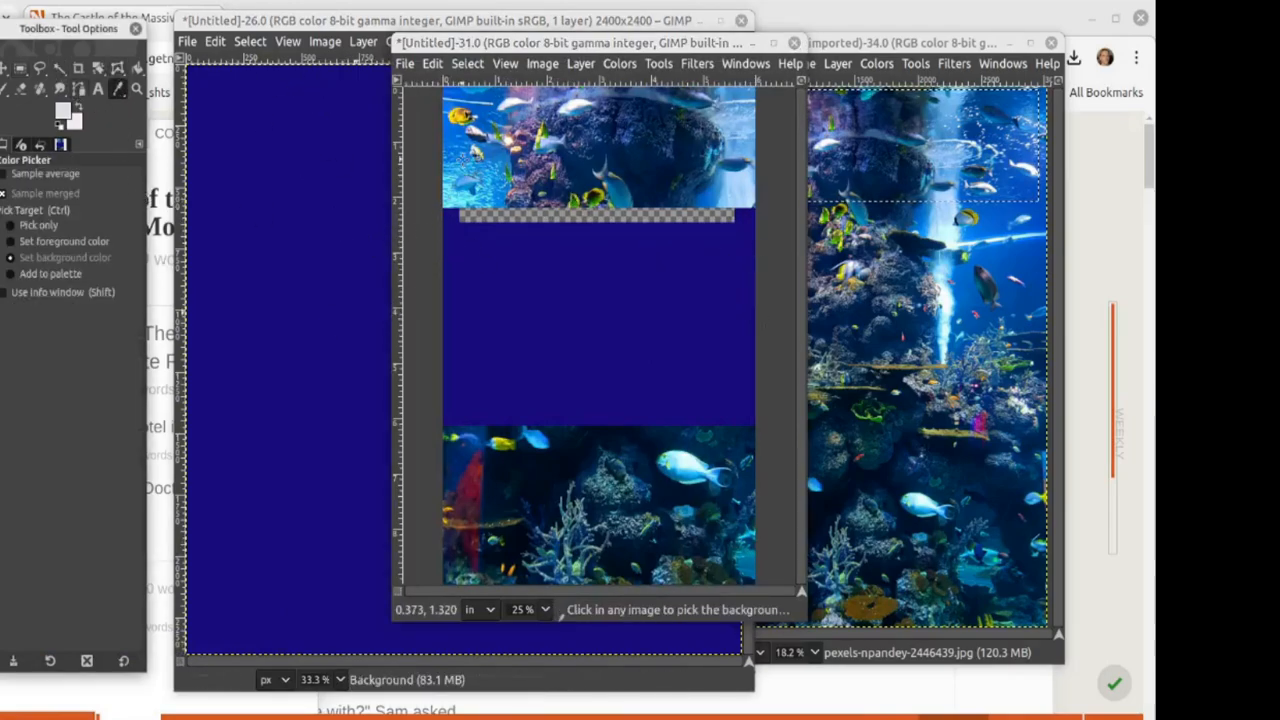
Step: Fill the cover's navy middle band with a blue sampled from the aquarium photo
{"action": "left_click", "coordinate": [464, 165]}
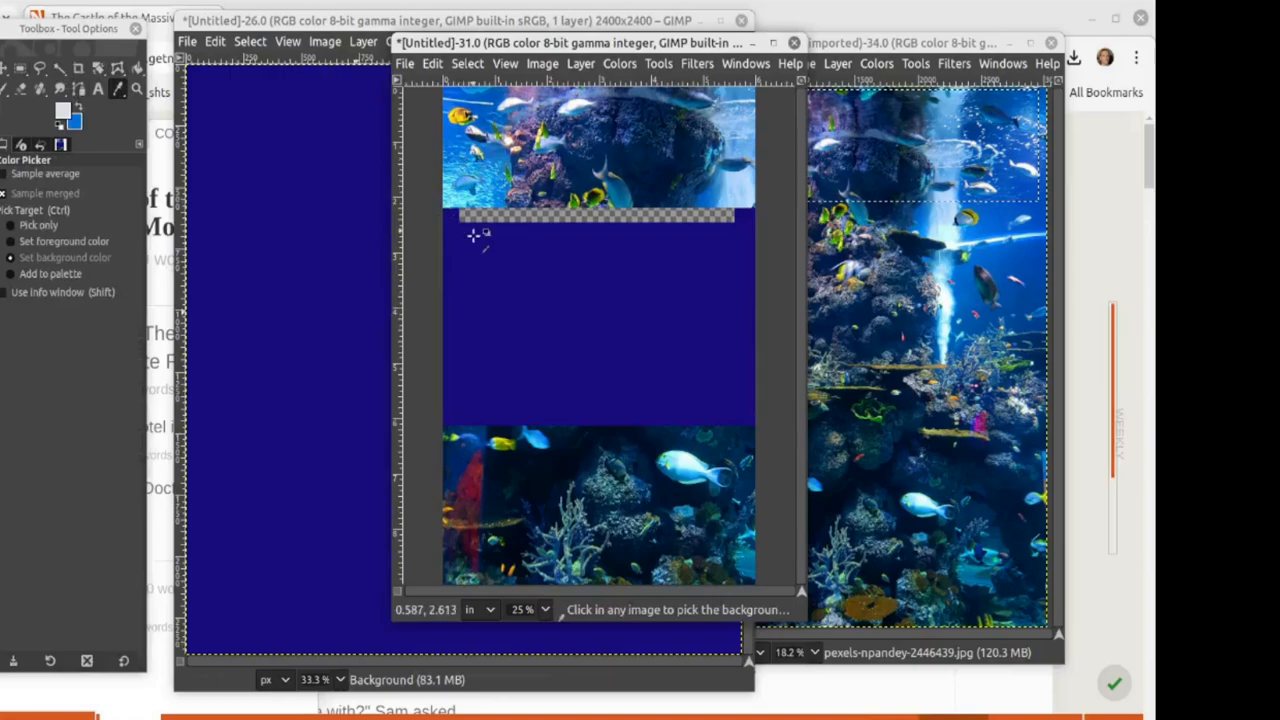
{"action": "left_click", "coordinate": [137, 67]}
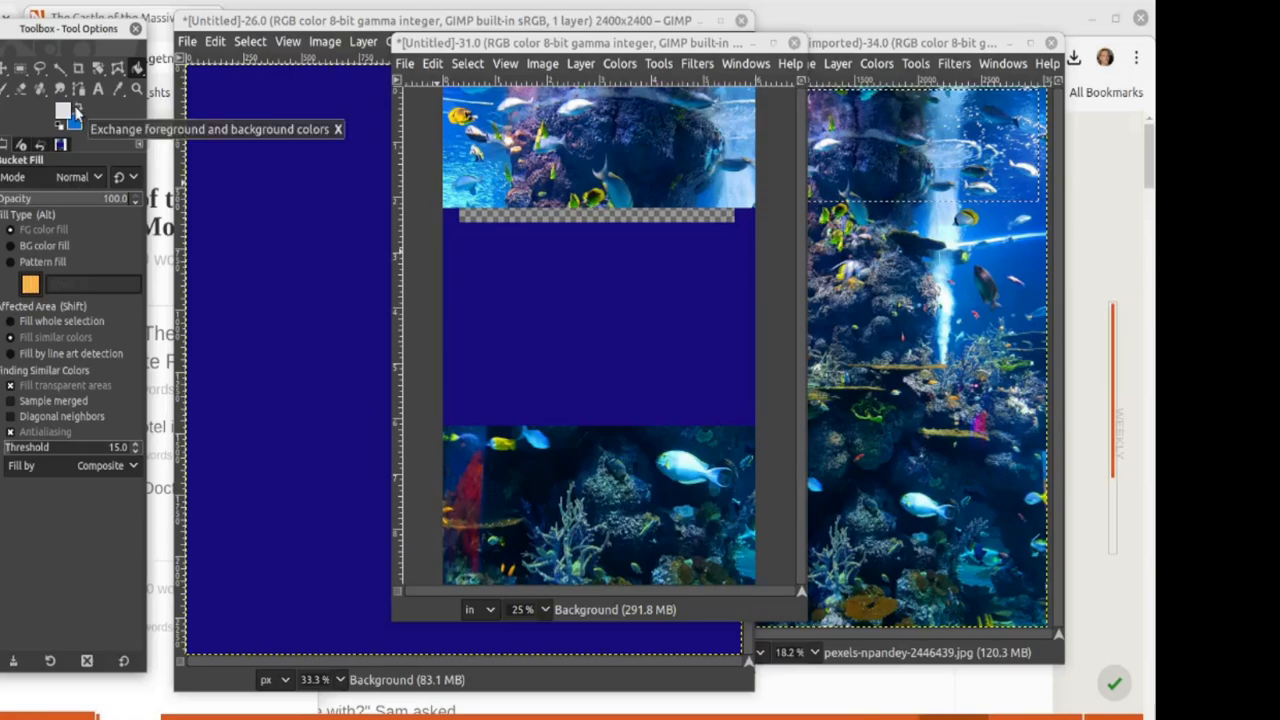
{"action": "left_click", "coordinate": [77, 110]}
{"action": "left_click", "coordinate": [531, 304]}
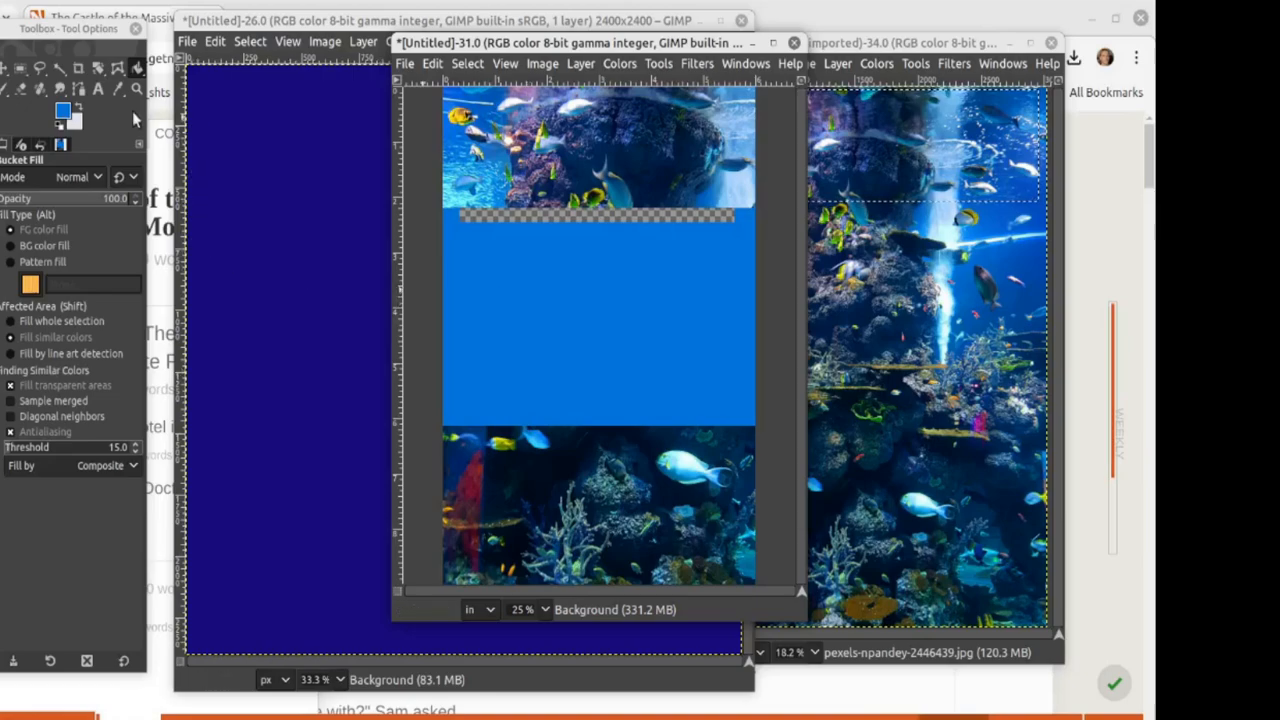
Step: Refill the middle band and the whole square canvas with a lighter cyan sampled from the photo
{"action": "left_click", "coordinate": [117, 88]}
{"action": "left_click", "coordinate": [460, 195]}
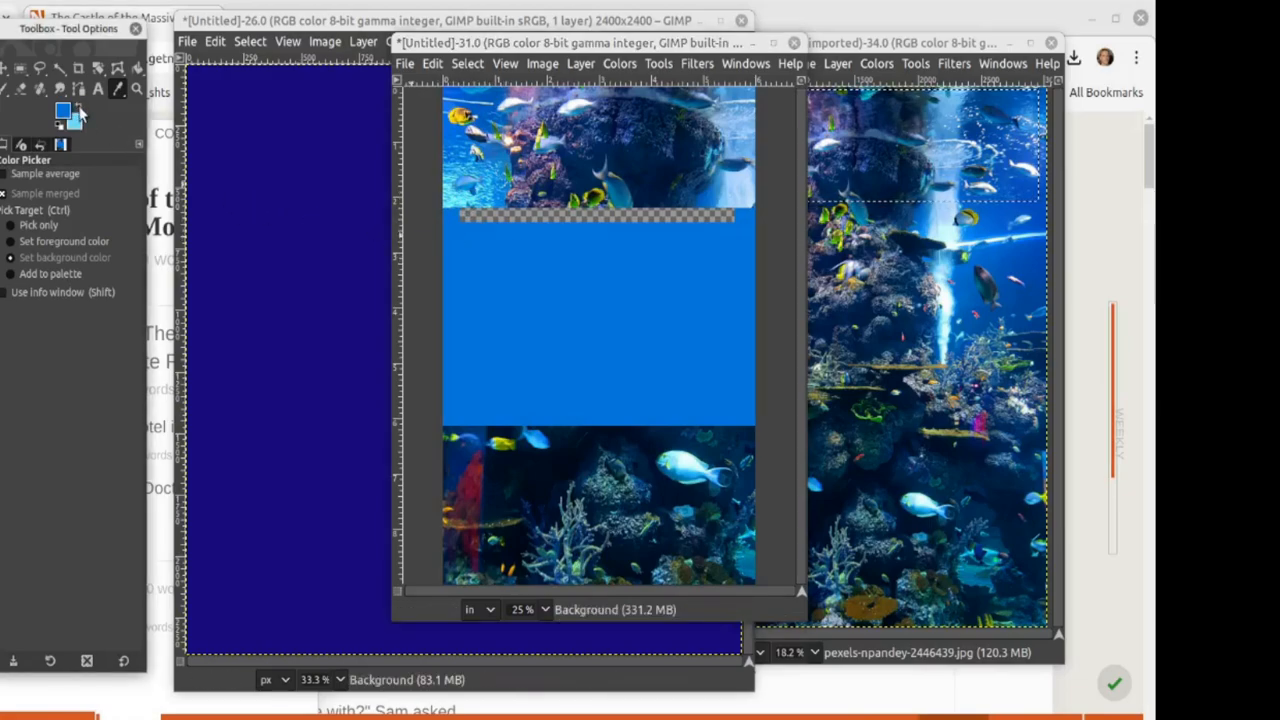
{"action": "left_click", "coordinate": [78, 106]}
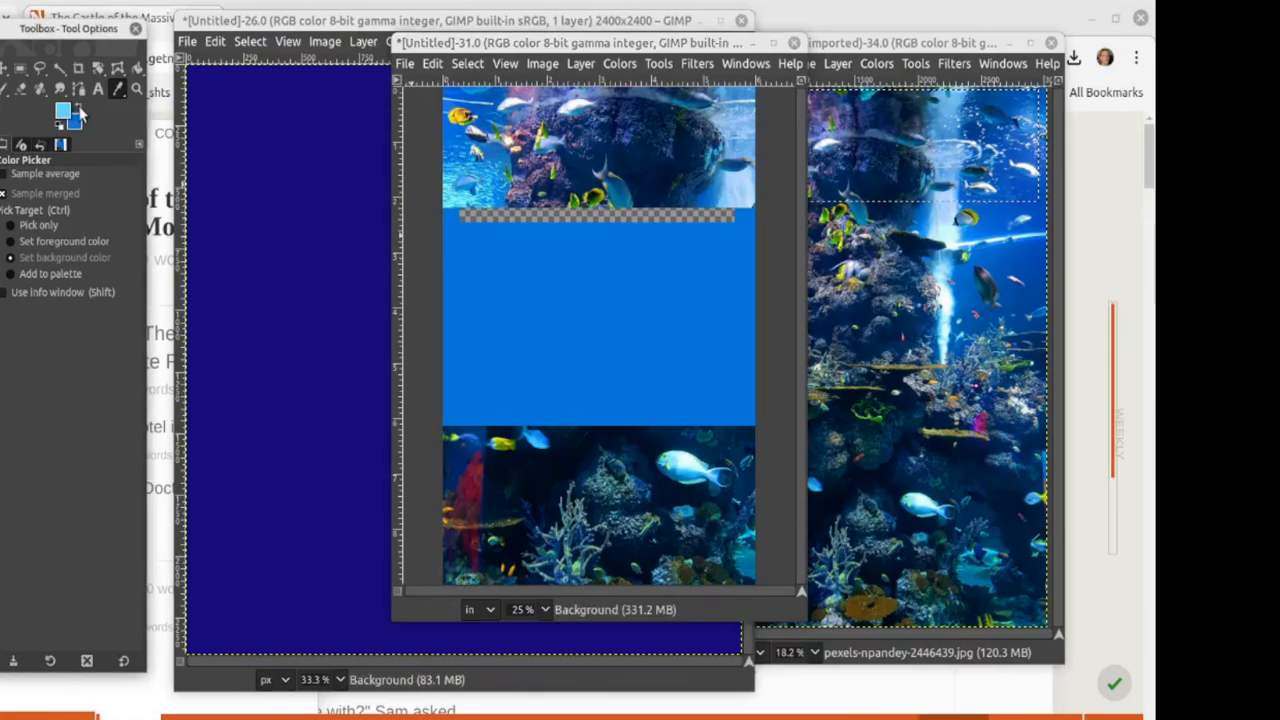
{"action": "left_click", "coordinate": [137, 68]}
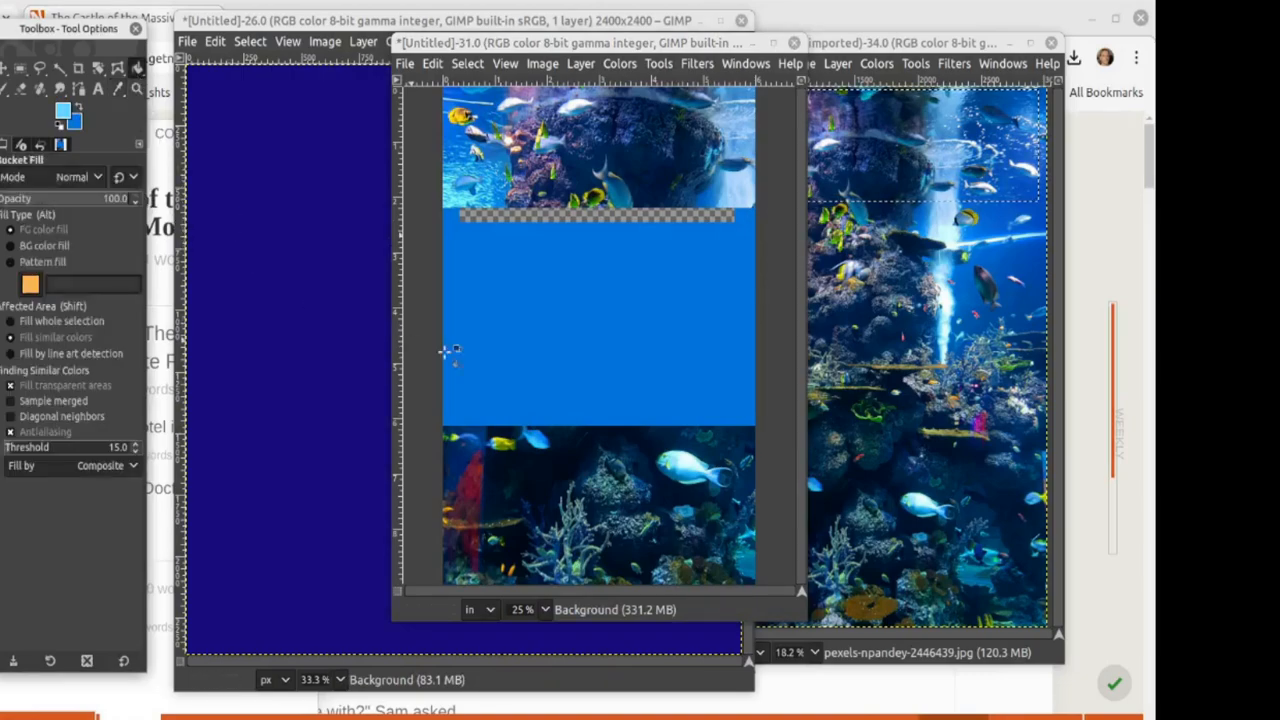
{"action": "left_click", "coordinate": [517, 320]}
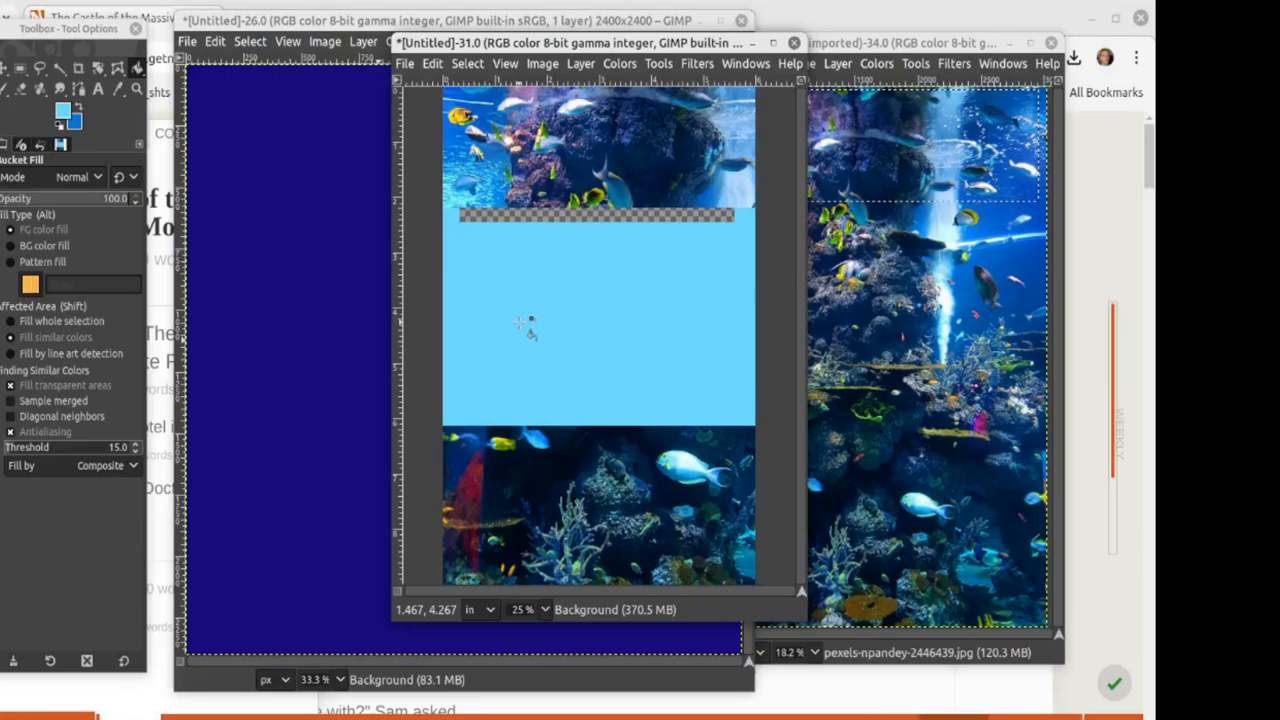
{"action": "left_click", "coordinate": [242, 320]}
{"action": "left_click", "coordinate": [242, 320]}
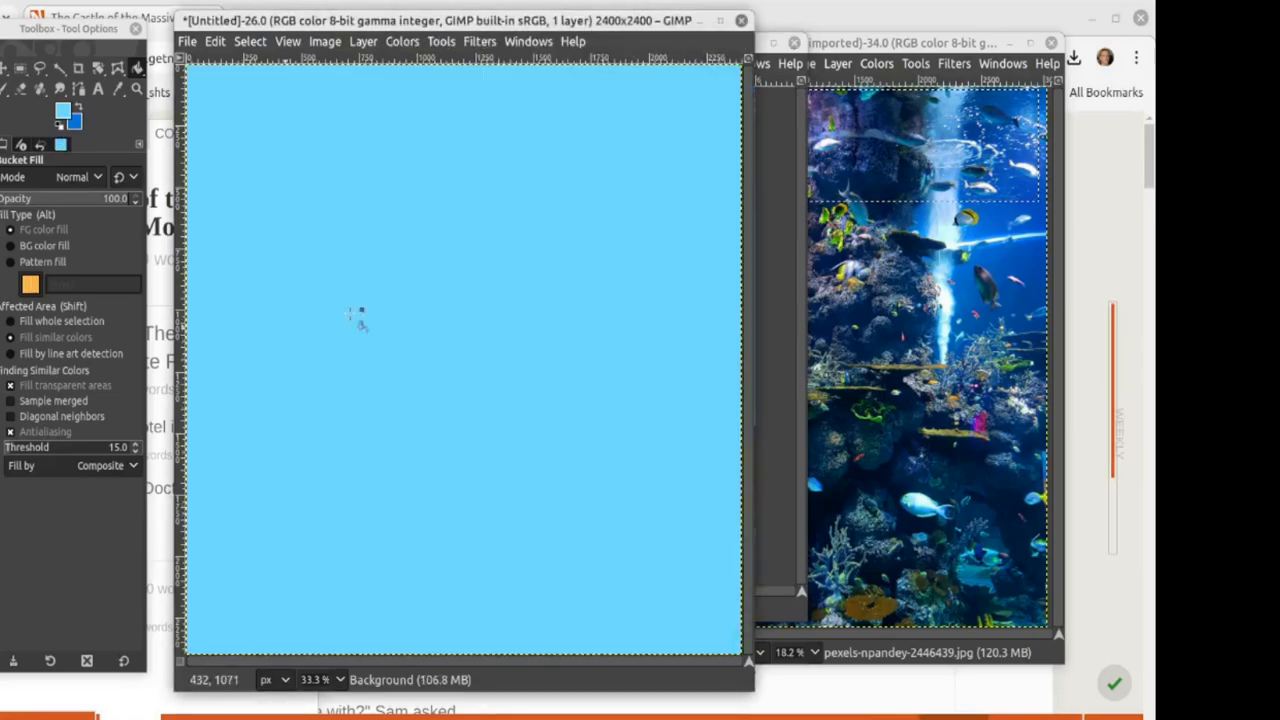
Step: Fill the cover's transparent strip below the top photo with light blue
{"action": "left_click", "coordinate": [779, 614]}
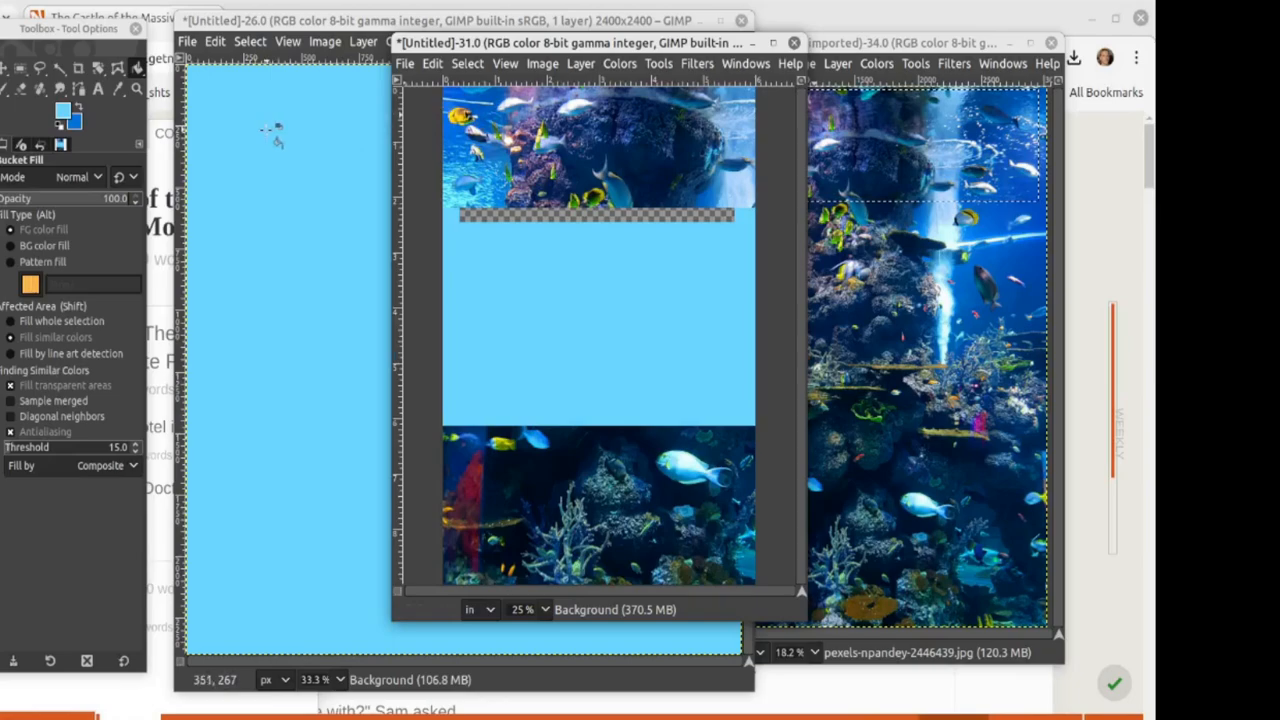
{"action": "left_click", "coordinate": [495, 214]}
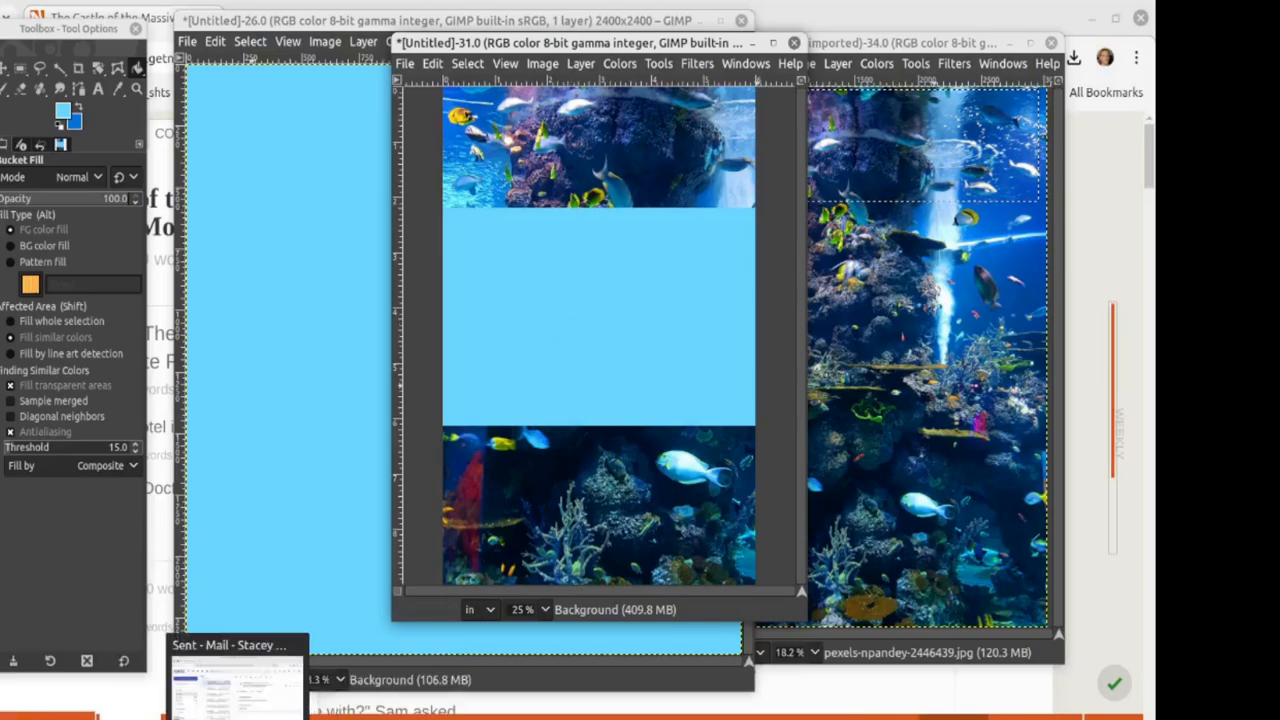
{"action": "mouse_move", "coordinate": [290, 715]}
{"action": "left_click", "coordinate": [380, 690]}
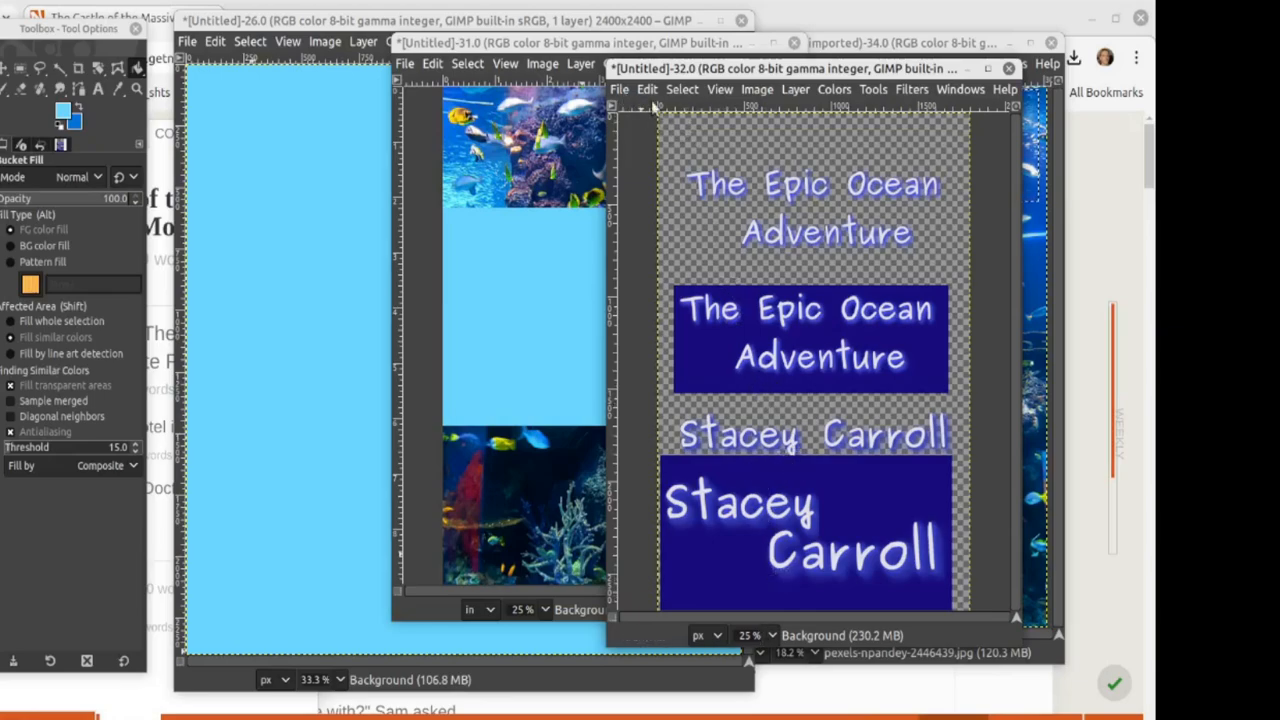
Step: Undo the author's blue box, then paste the glowing title onto the cover's top reef strip
{"action": "left_click", "coordinate": [20, 68]}
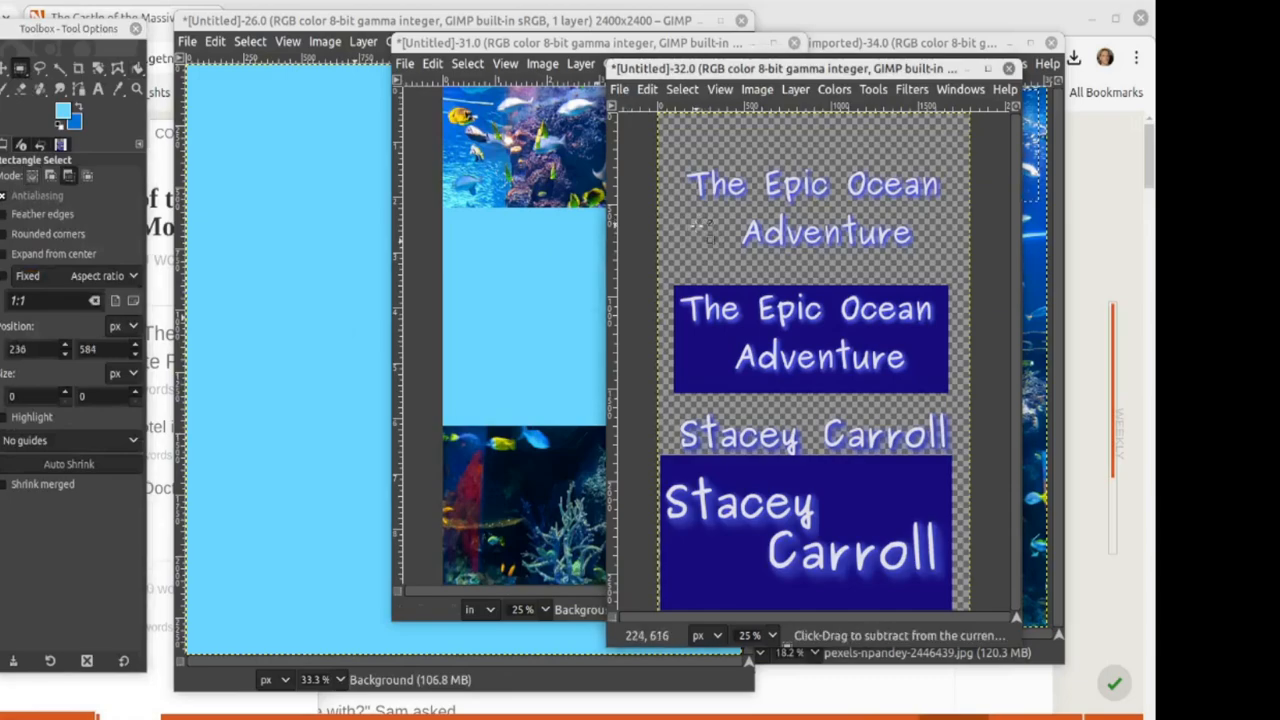
{"action": "key", "text": "ctrl+z"}
{"action": "key", "text": "ctrl+z"}
{"action": "key", "text": "ctrl+z"}
{"action": "key", "text": "ctrl+z"}
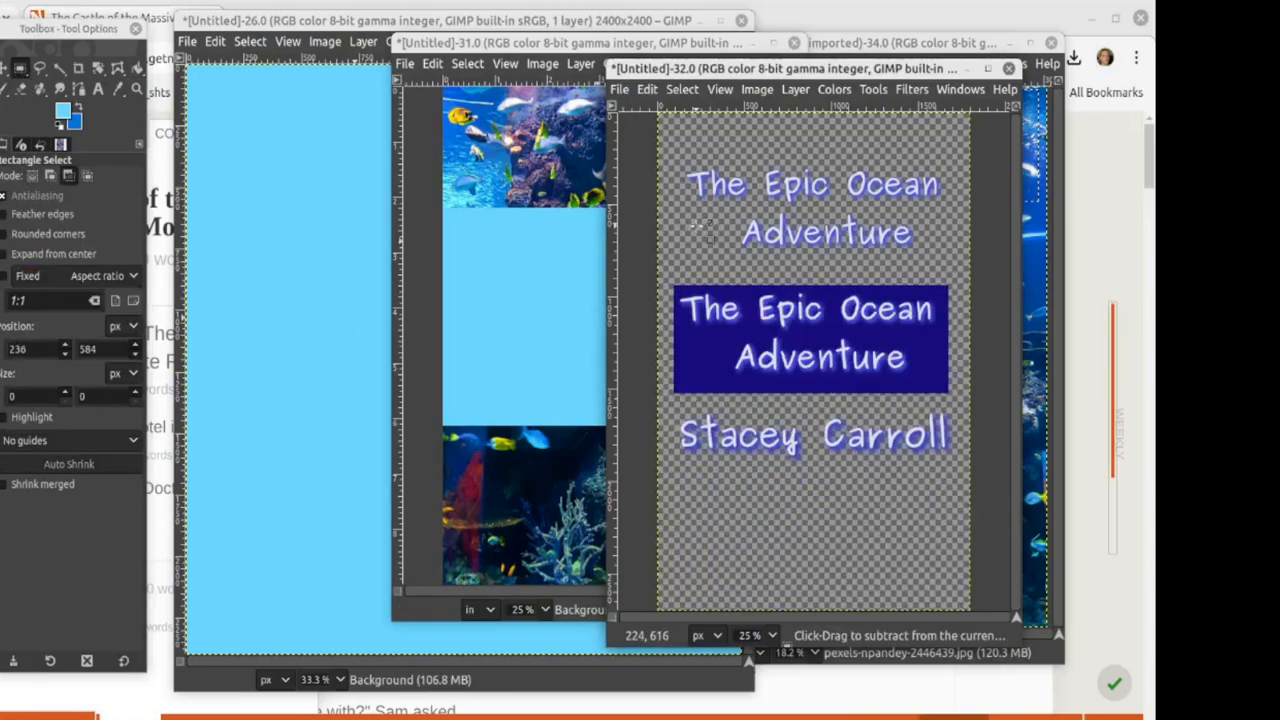
{"action": "key", "text": "ctrl+z"}
{"action": "key", "text": "ctrl+z"}
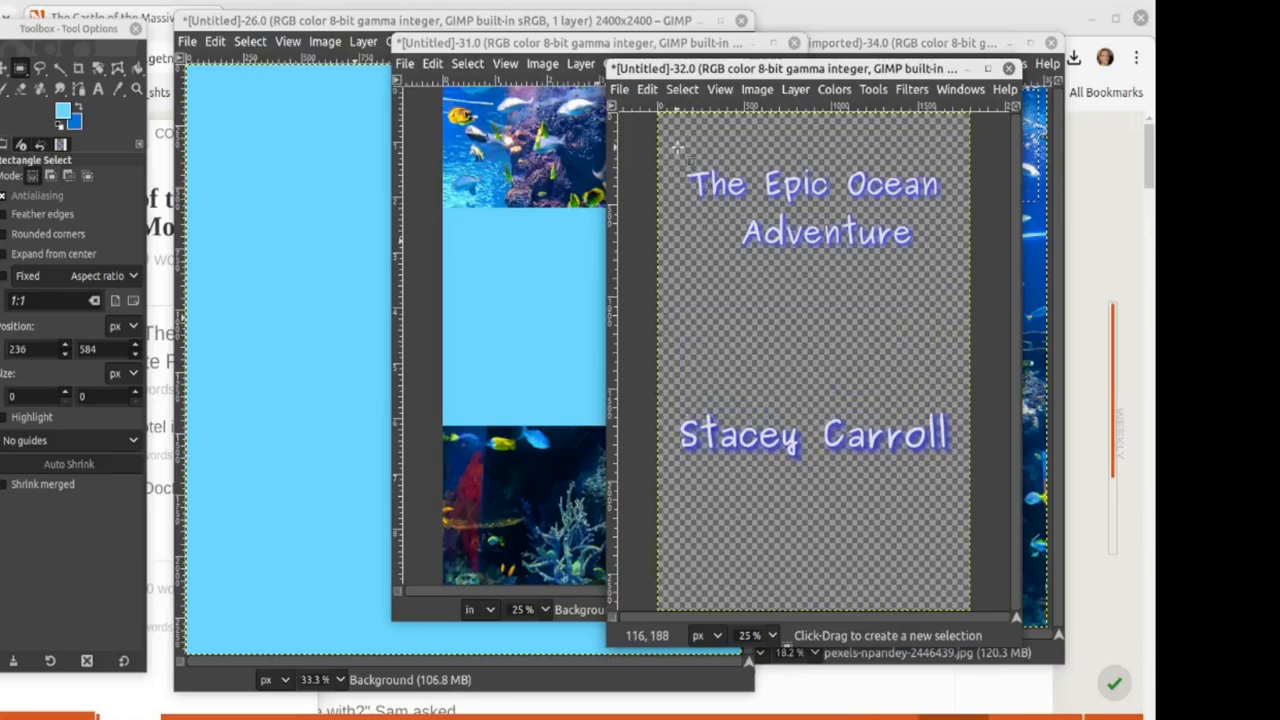
{"action": "left_click_drag", "start_coordinate": [678, 150], "coordinate": [957, 285]}
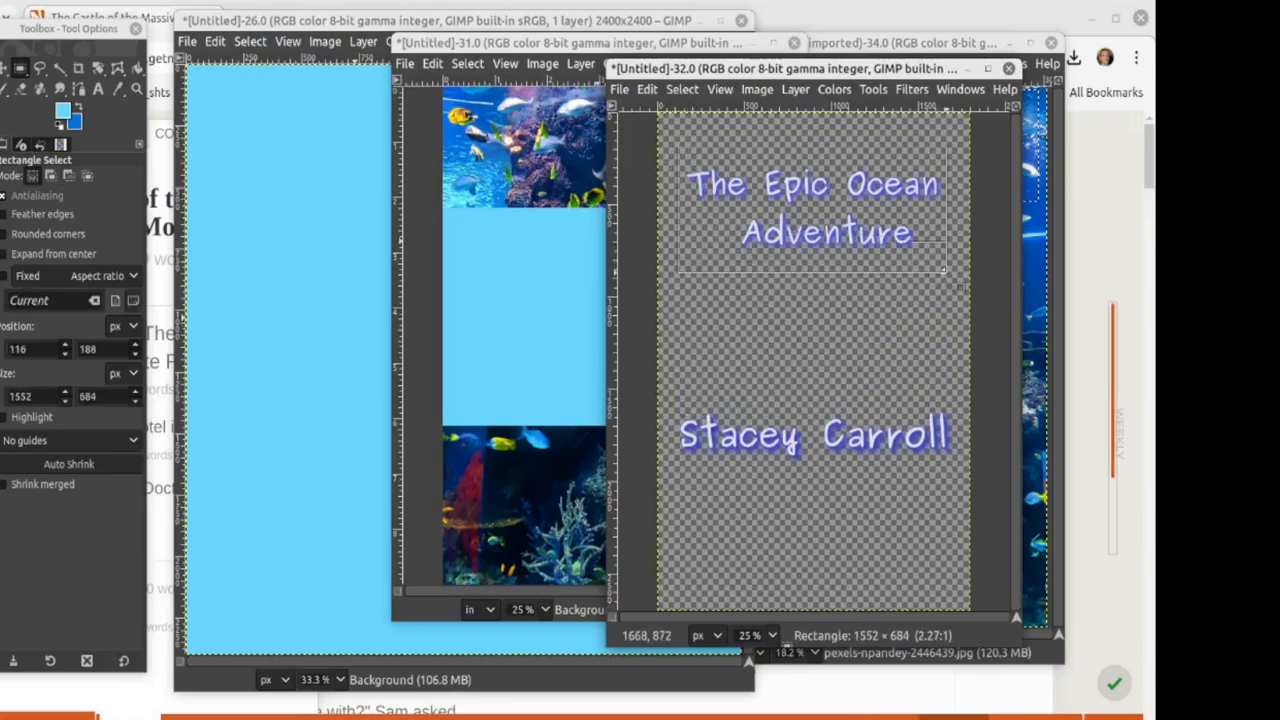
{"action": "key", "text": "ctrl+c"}
{"action": "left_click", "coordinate": [590, 347]}
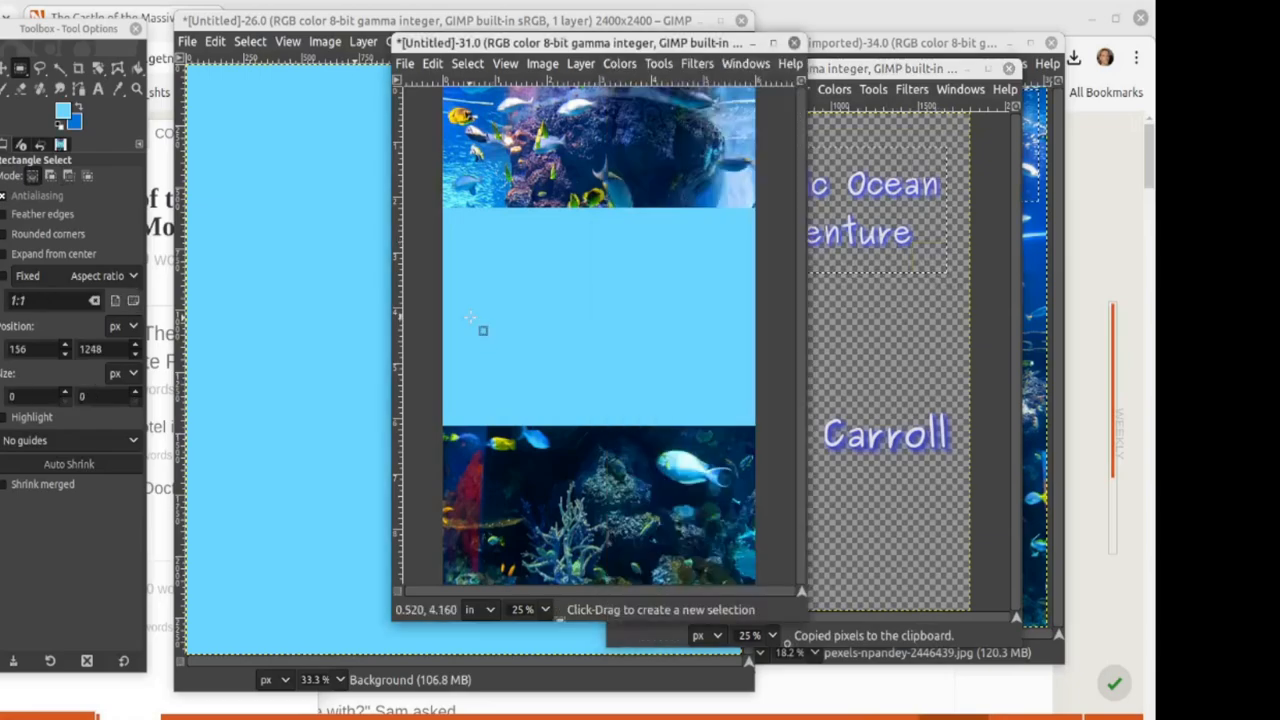
{"action": "key", "text": "ctrl+v"}
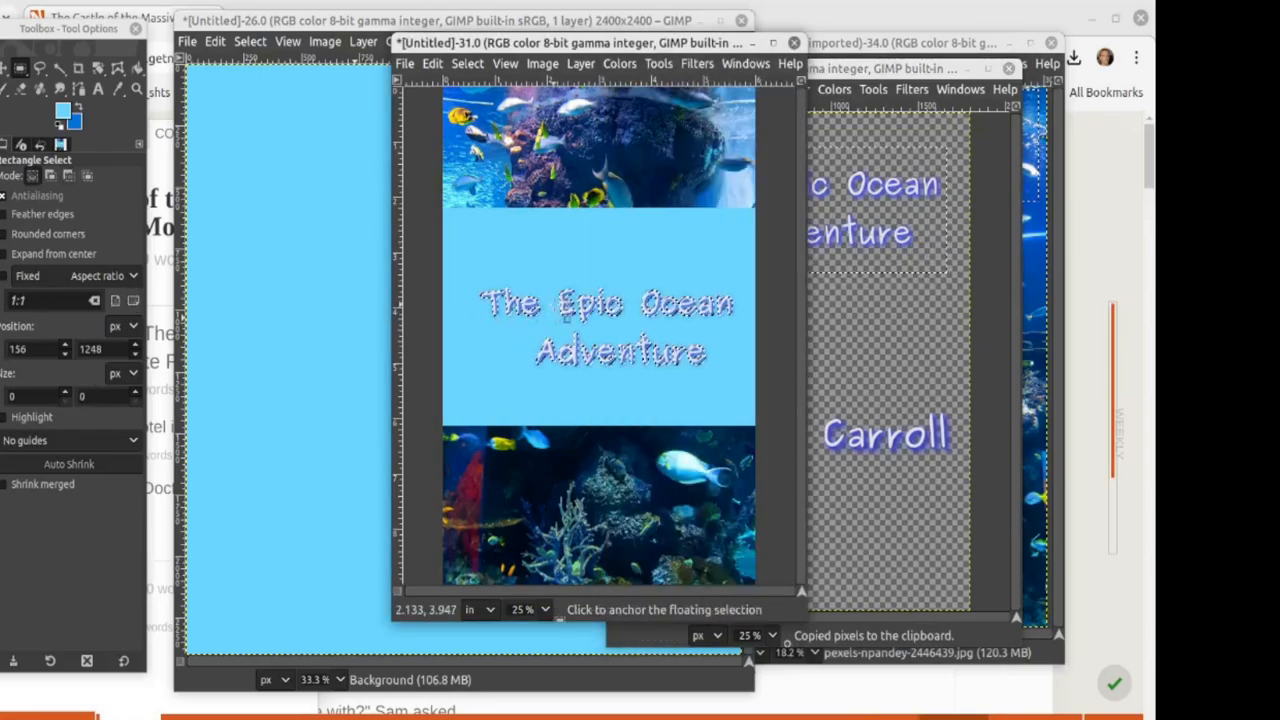
{"action": "left_click_drag", "start_coordinate": [566, 271], "coordinate": [557, 145]}
{"action": "left_click", "coordinate": [553, 283]}
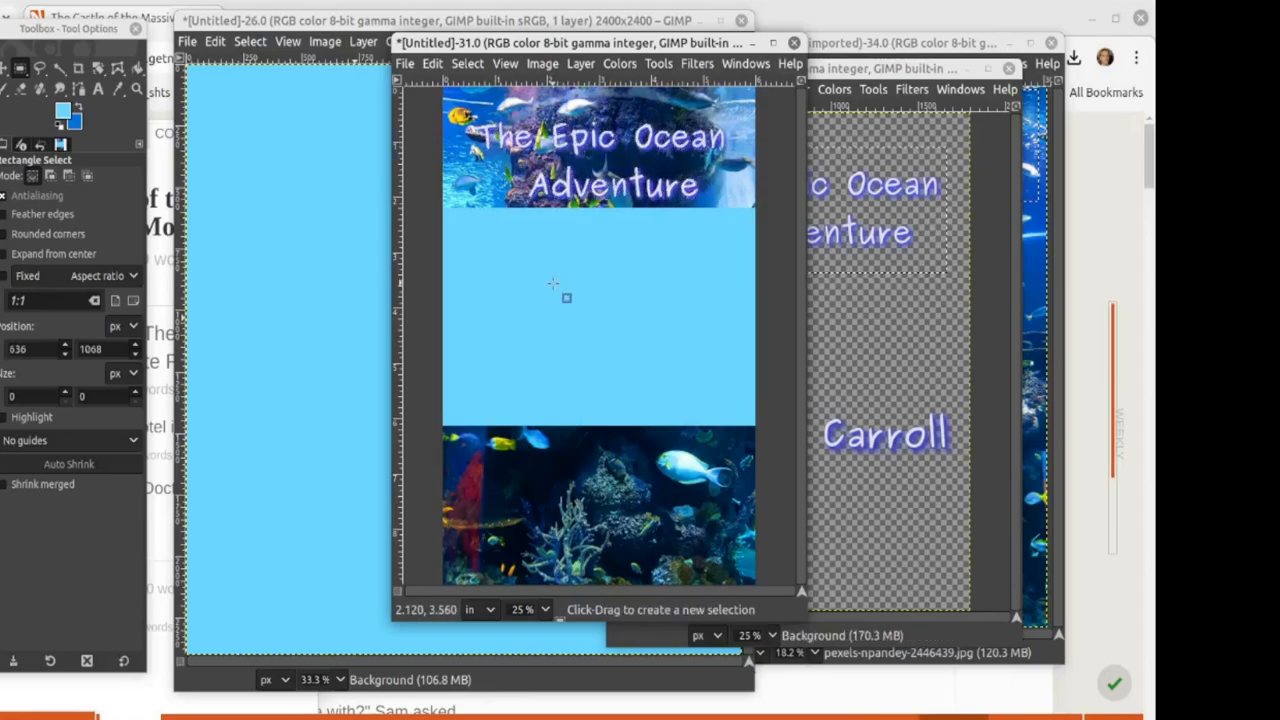
Step: Copy the author's first name from the text image onto the cover's lower photo
{"action": "left_click", "coordinate": [681, 391]}
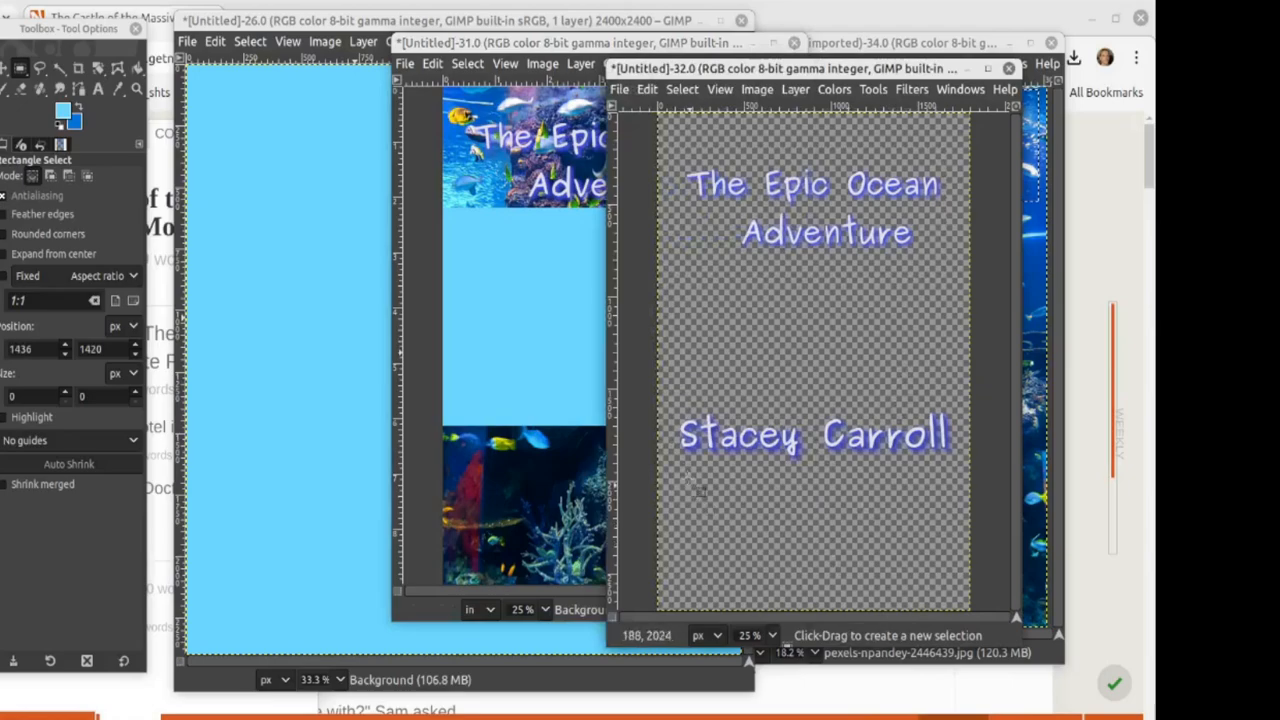
{"action": "left_click_drag", "start_coordinate": [667, 390], "coordinate": [808, 482]}
{"action": "key", "text": "ctrl+c"}
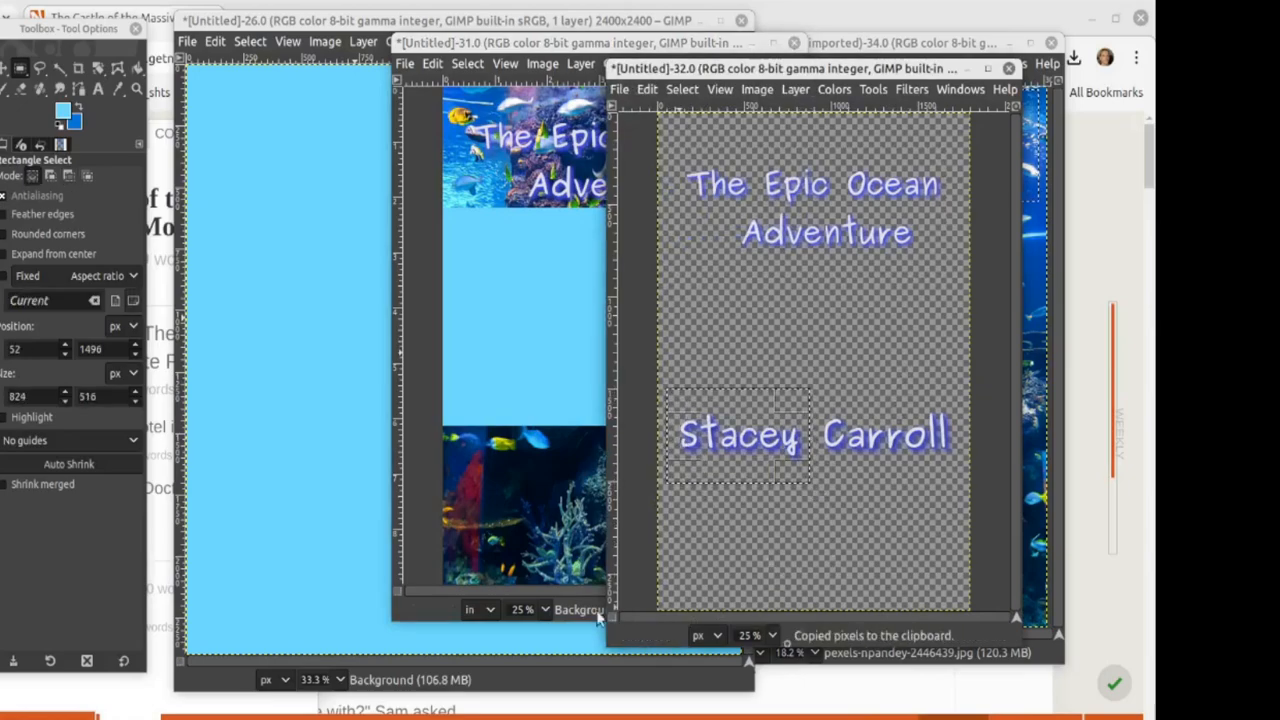
{"action": "left_click", "coordinate": [503, 503]}
{"action": "key", "text": "ctrl+v"}
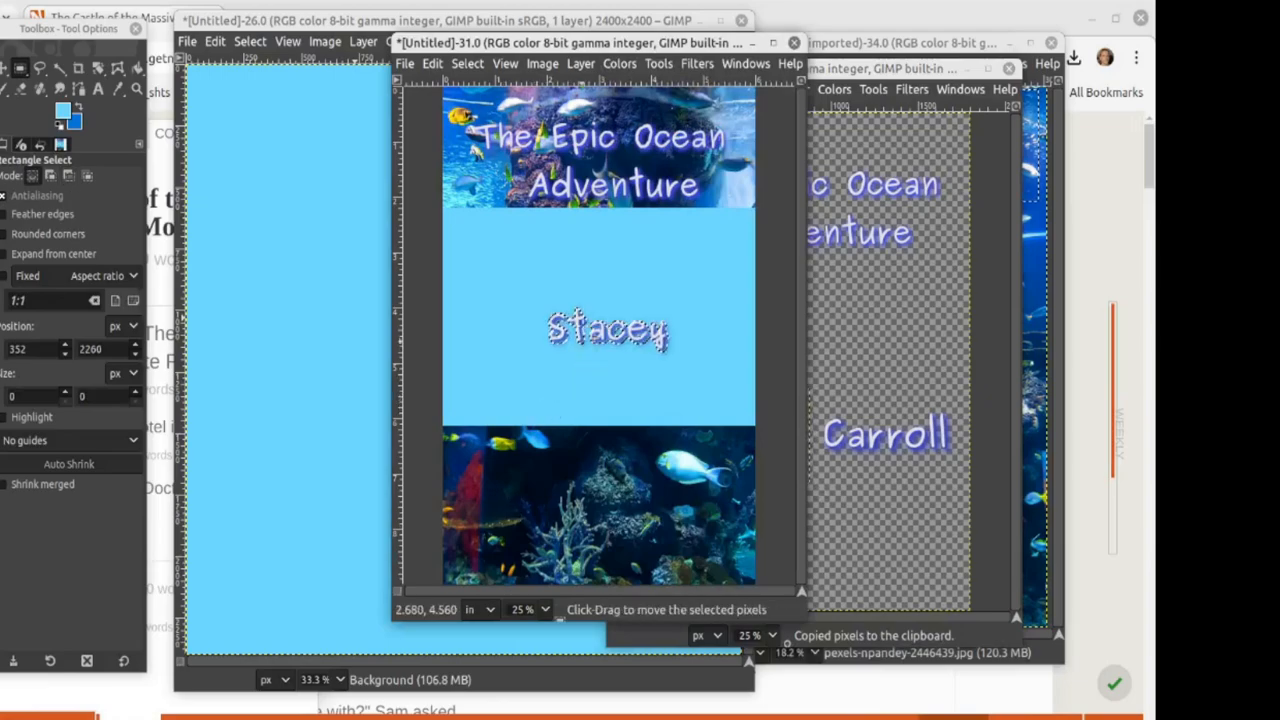
{"action": "left_click_drag", "start_coordinate": [577, 311], "coordinate": [480, 461]}
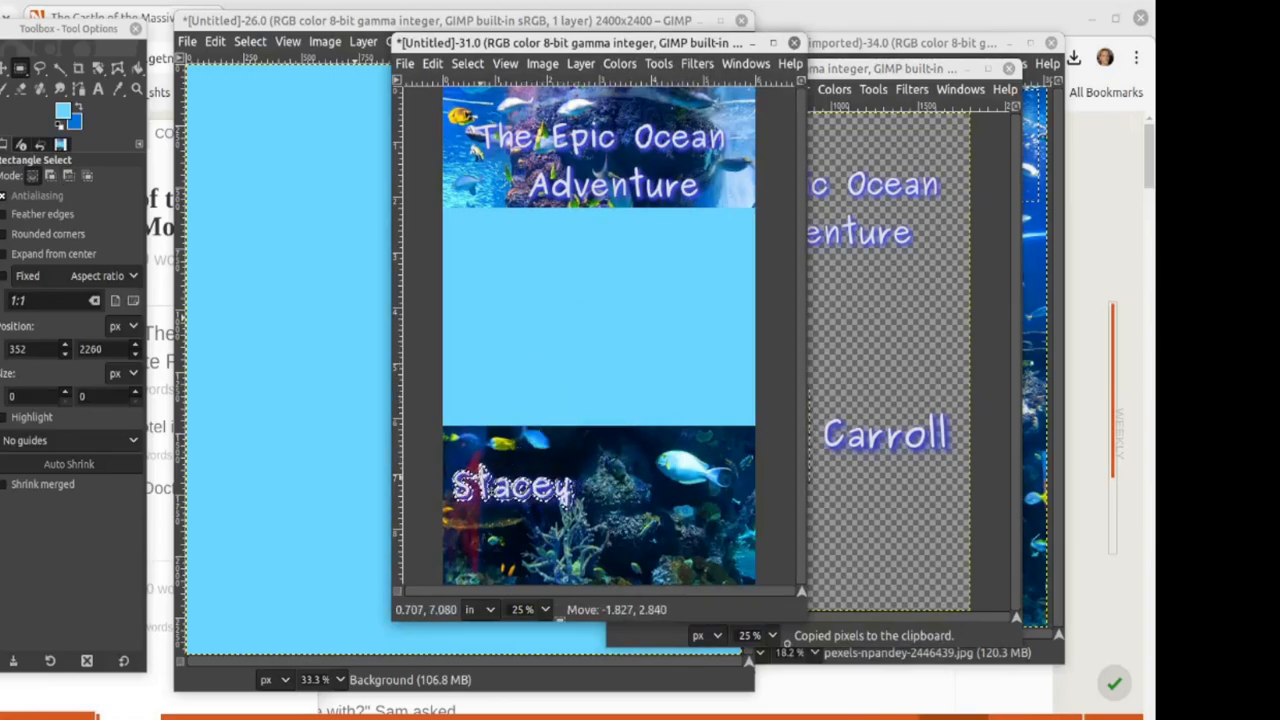
Step: Scale the first name to 1100 px wide and shift it up and right
{"action": "left_click", "coordinate": [580, 63]}
{"action": "left_click", "coordinate": [612, 352]}
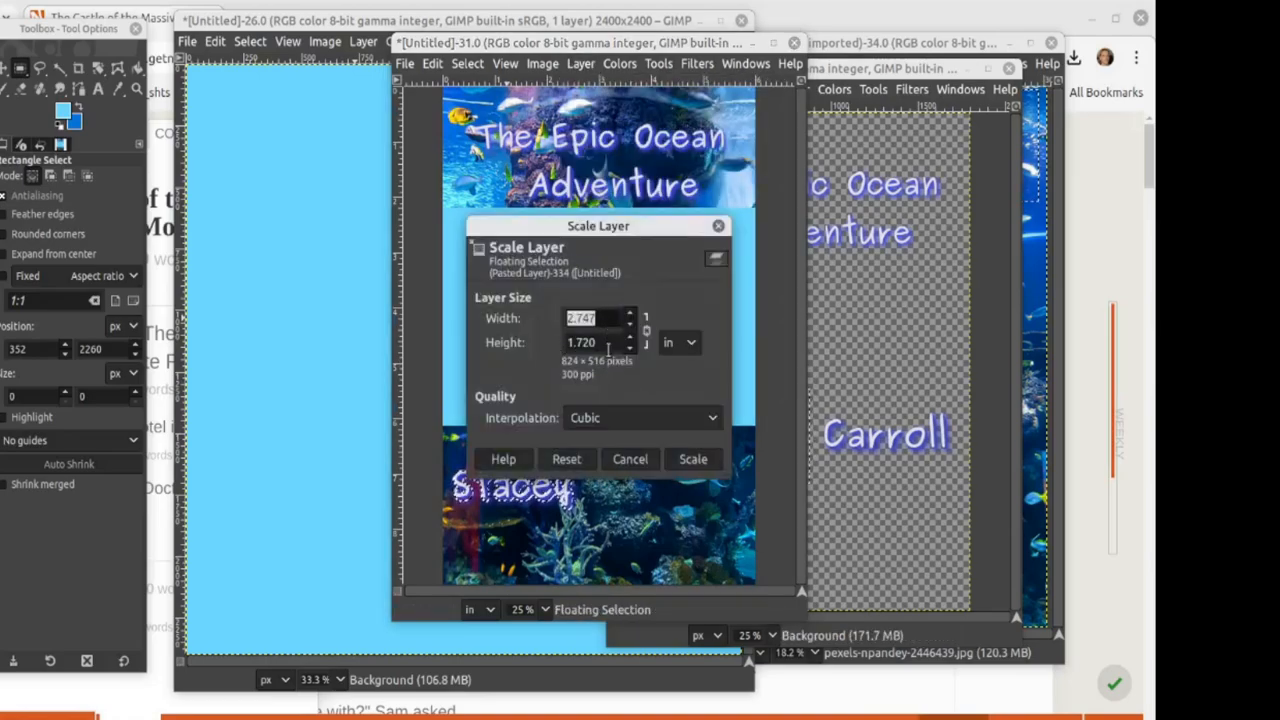
{"action": "left_click", "coordinate": [689, 344]}
{"action": "left_click", "coordinate": [683, 289]}
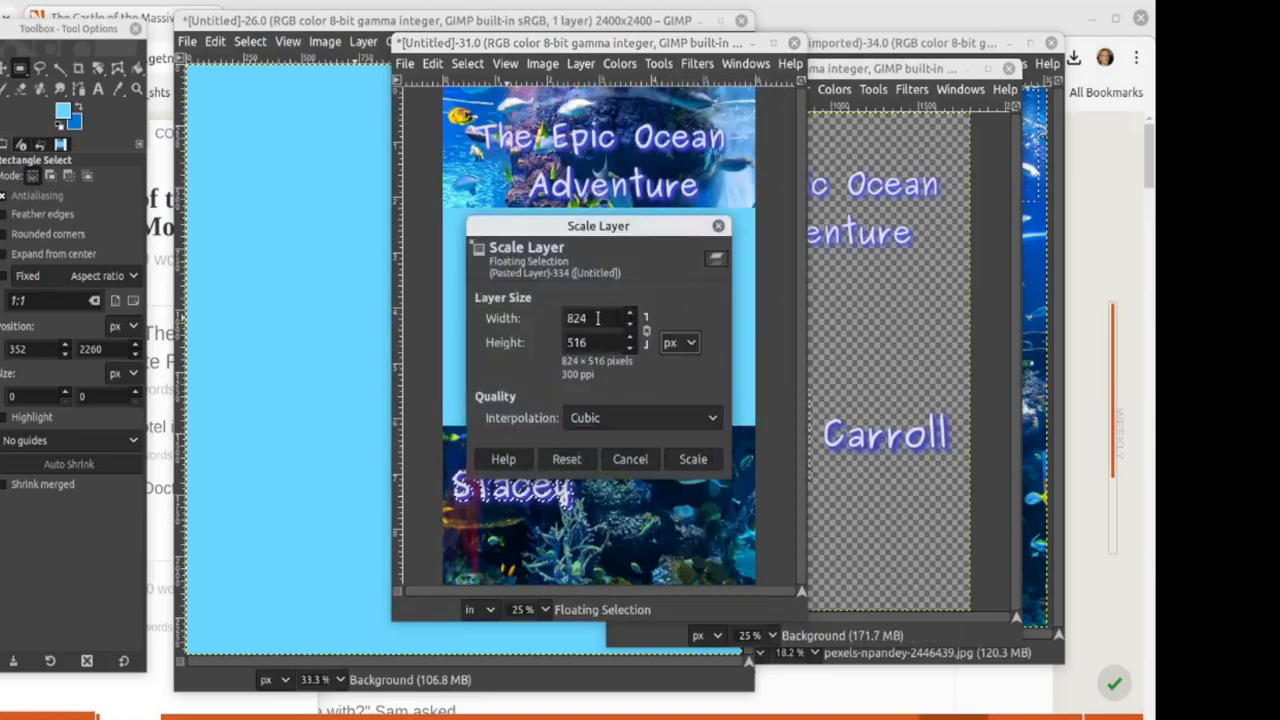
{"action": "type", "text": "1100"}
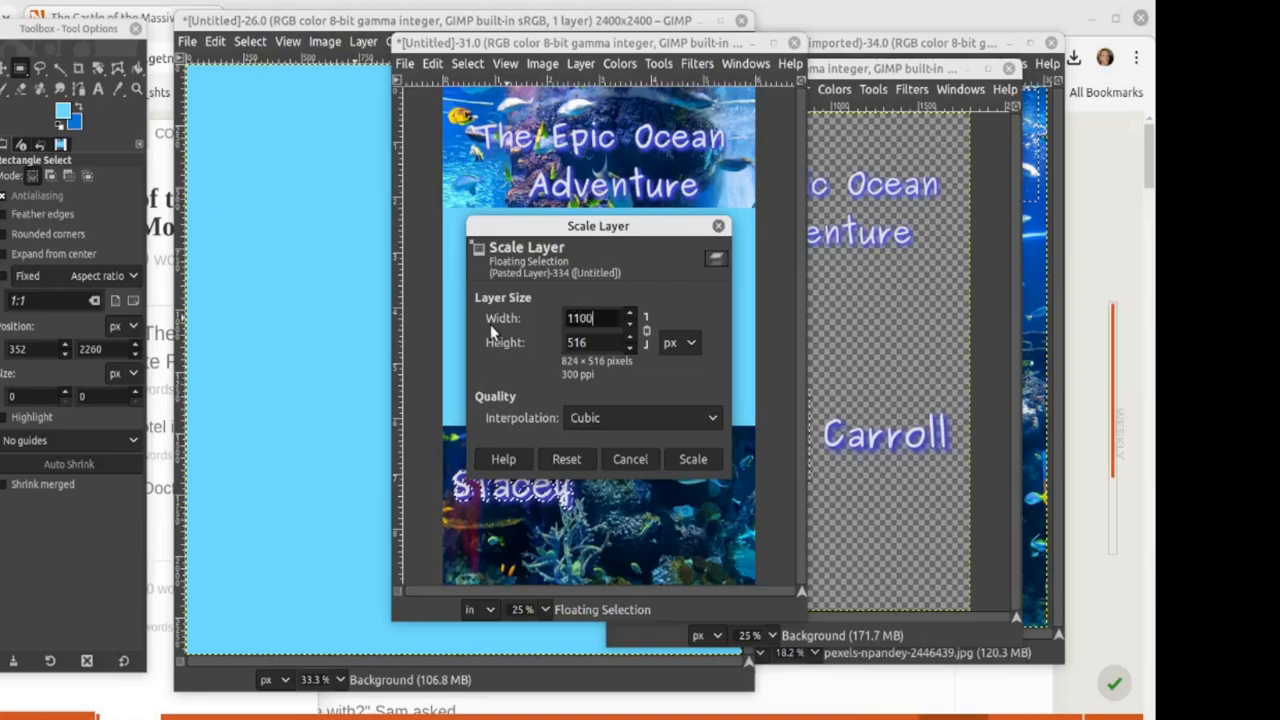
{"action": "left_click", "coordinate": [577, 342]}
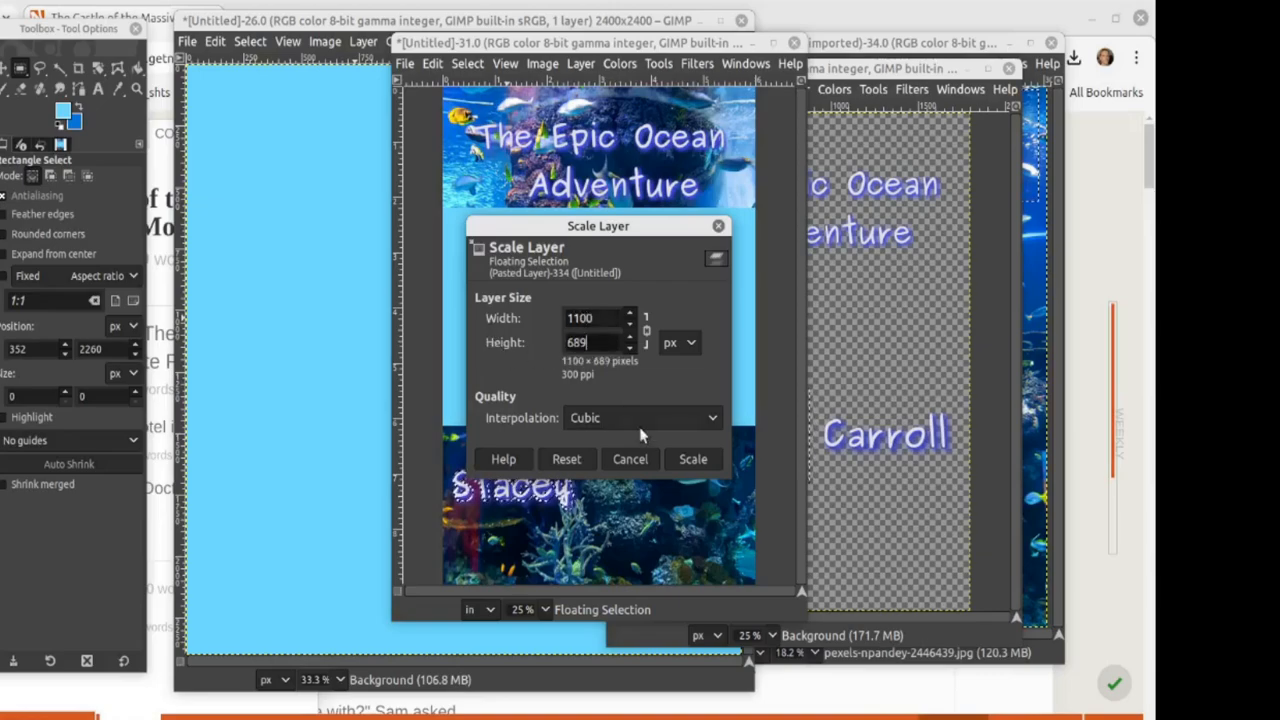
{"action": "left_click", "coordinate": [693, 459]}
{"action": "left_click_drag", "start_coordinate": [489, 500], "coordinate": [510, 485]}
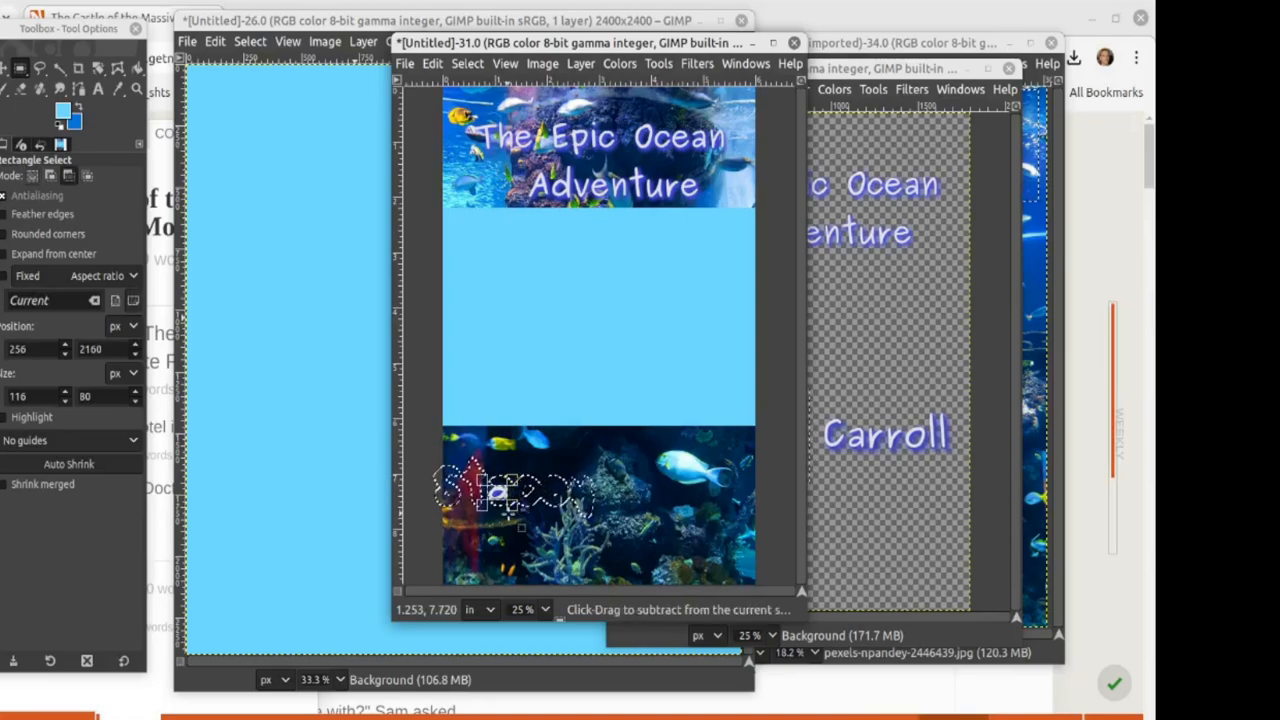
{"action": "key", "text": "ctrl+z"}
{"action": "left_click_drag", "start_coordinate": [516, 515], "coordinate": [542, 488]}
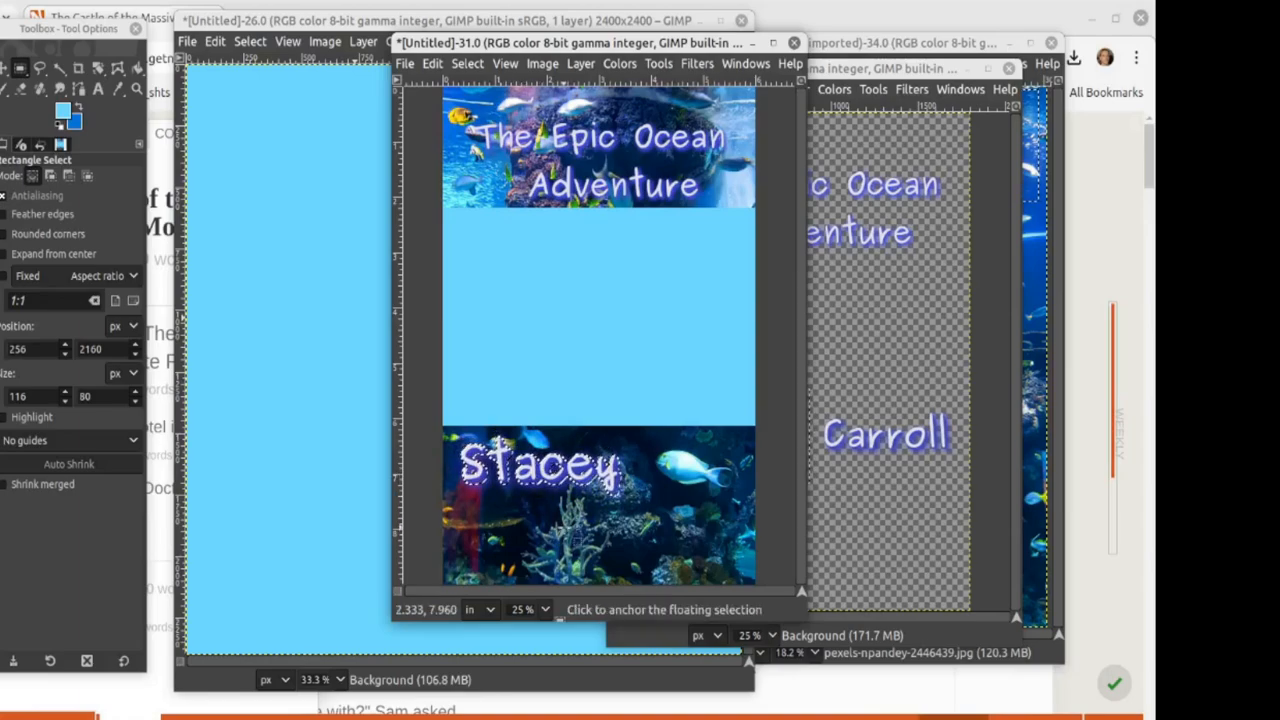
{"action": "left_click", "coordinate": [922, 500]}
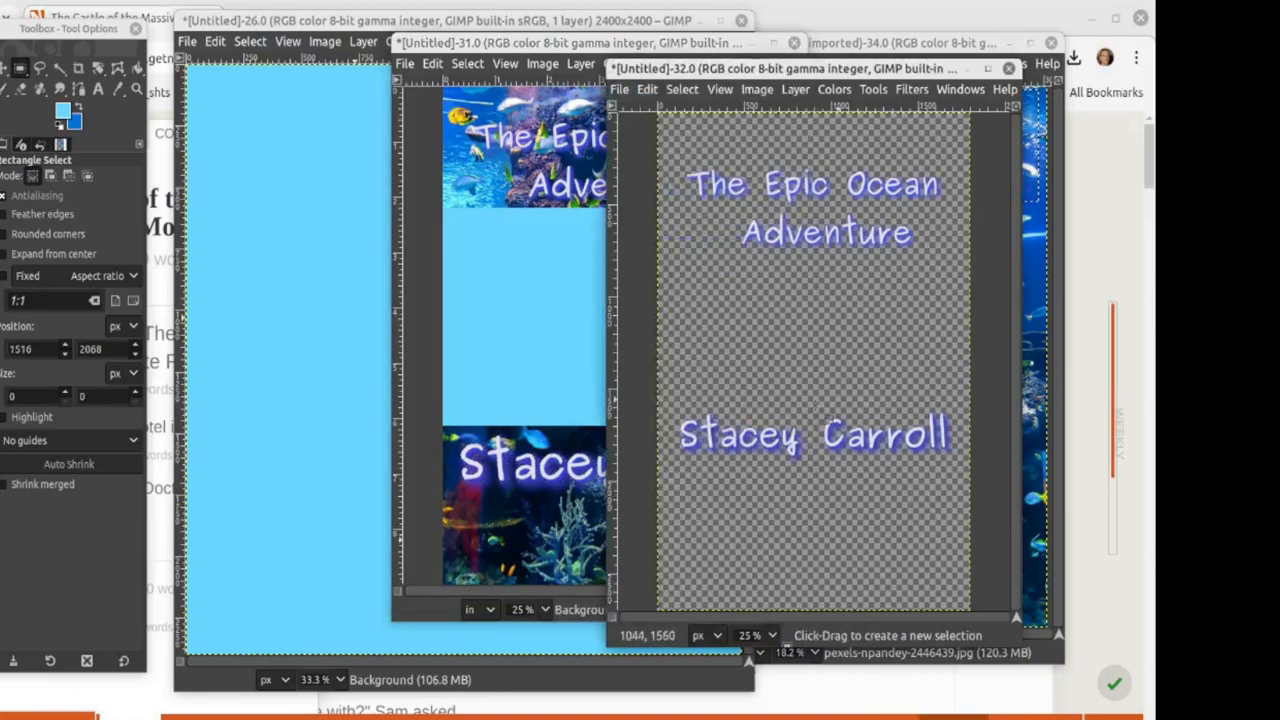
Step: Copy the author's surname onto the cover's lower photo, below the first name
{"action": "left_click_drag", "start_coordinate": [811, 394], "coordinate": [953, 462]}
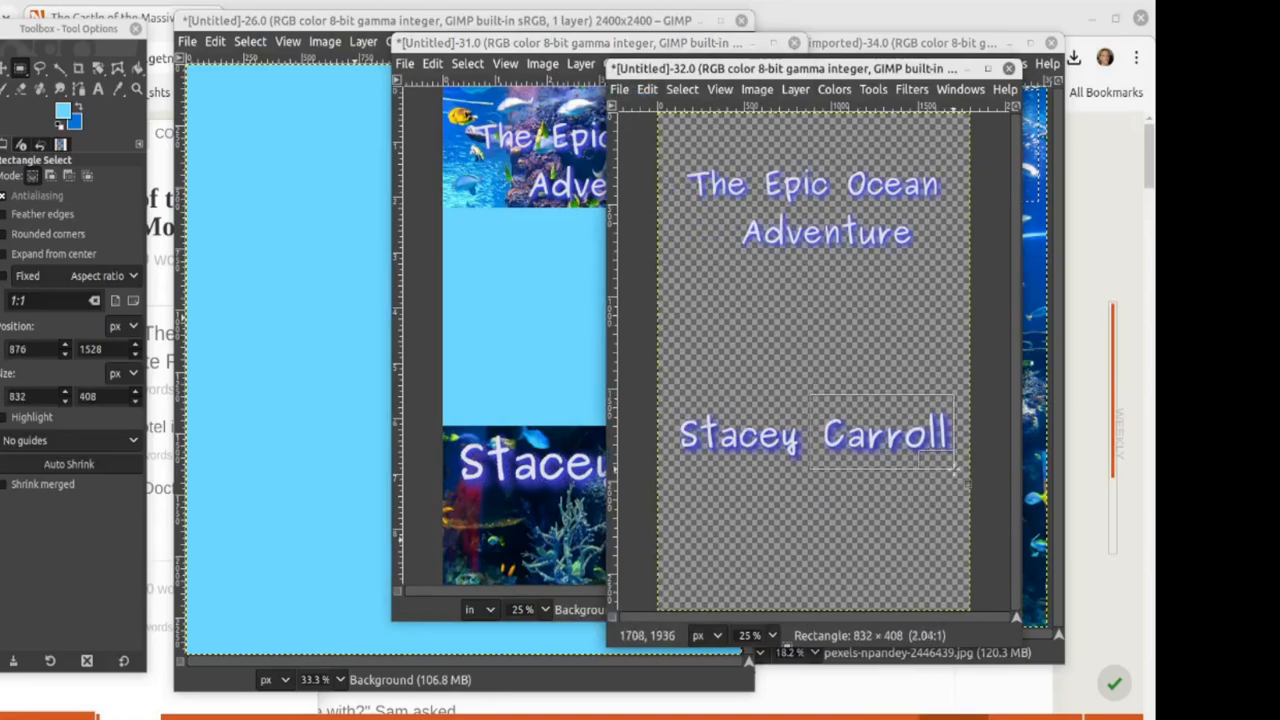
{"action": "key", "text": "ctrl+c"}
{"action": "left_click", "coordinate": [543, 592]}
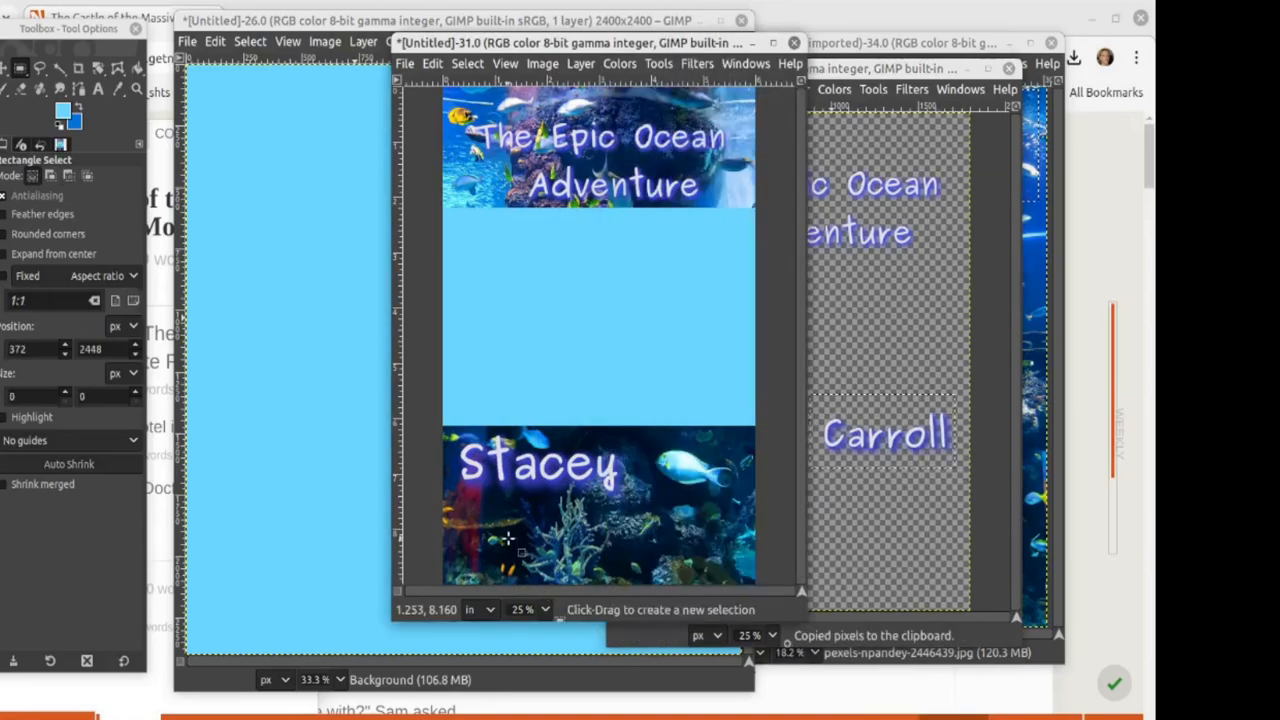
{"action": "key", "text": "ctrl+v"}
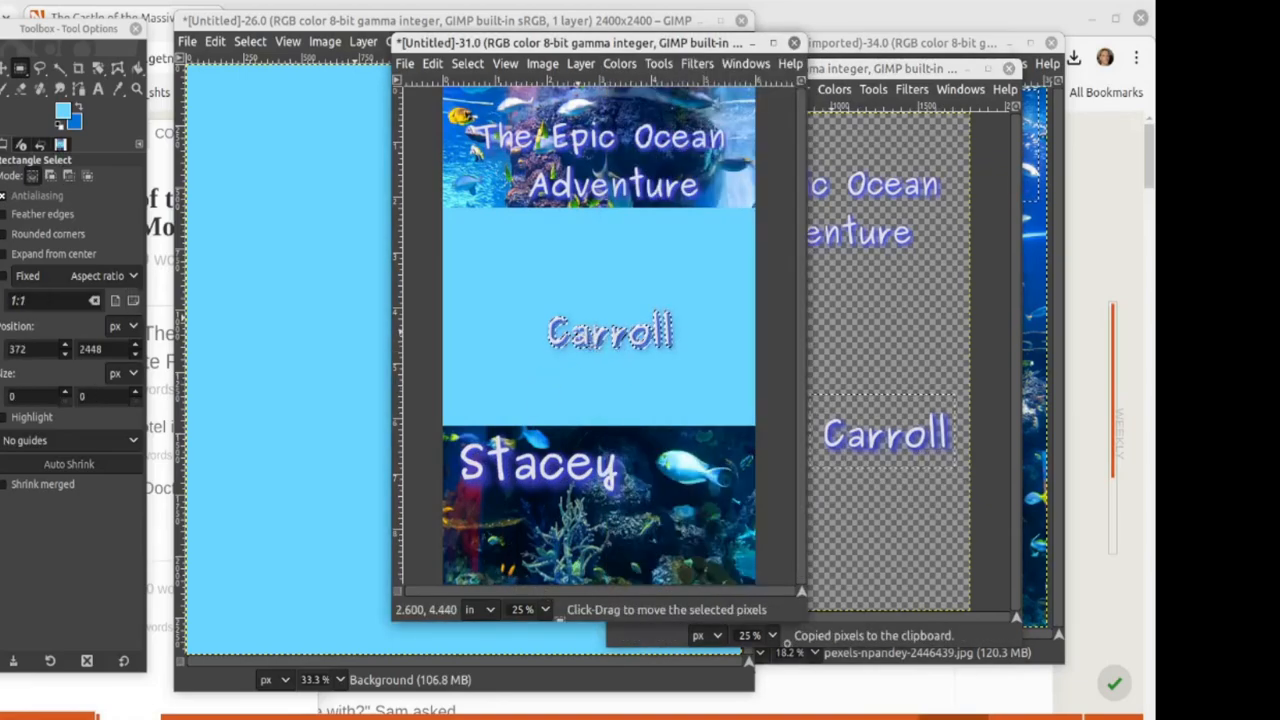
{"action": "left_click_drag", "start_coordinate": [613, 358], "coordinate": [659, 555]}
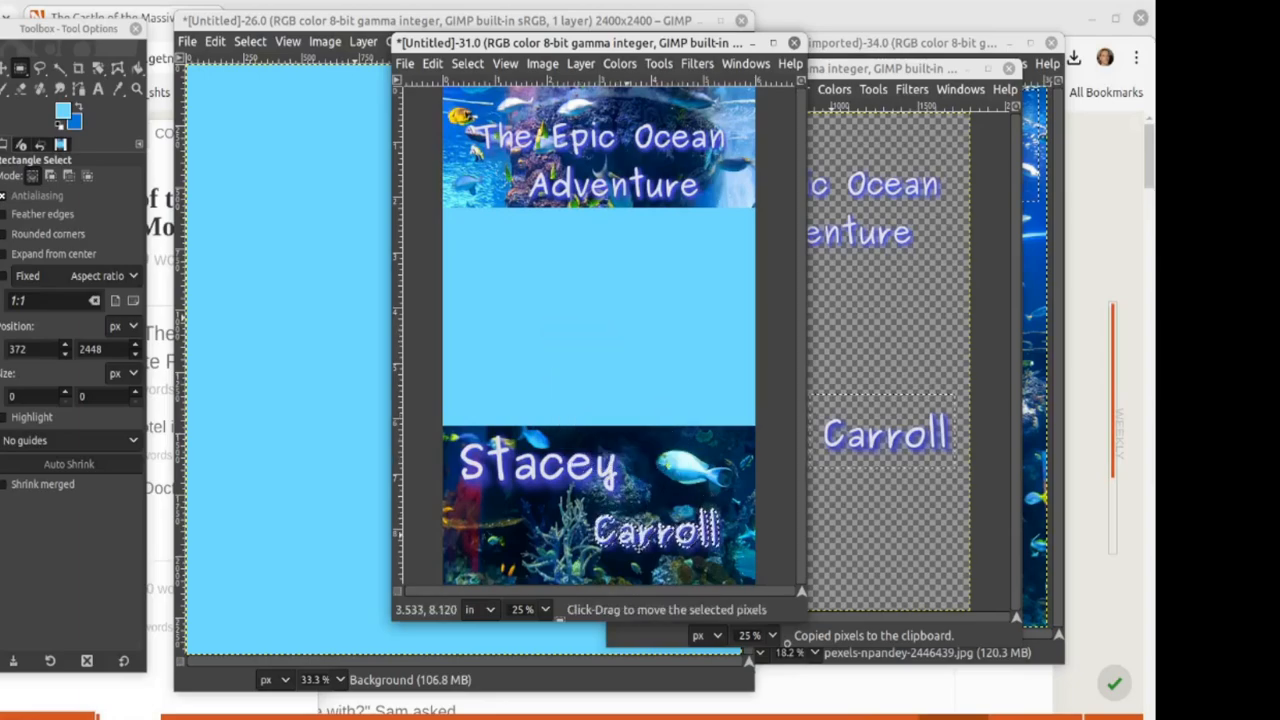
Step: Scale the surname to 1100 px wide, nudge it into place and anchor it
{"action": "left_click", "coordinate": [581, 63]}
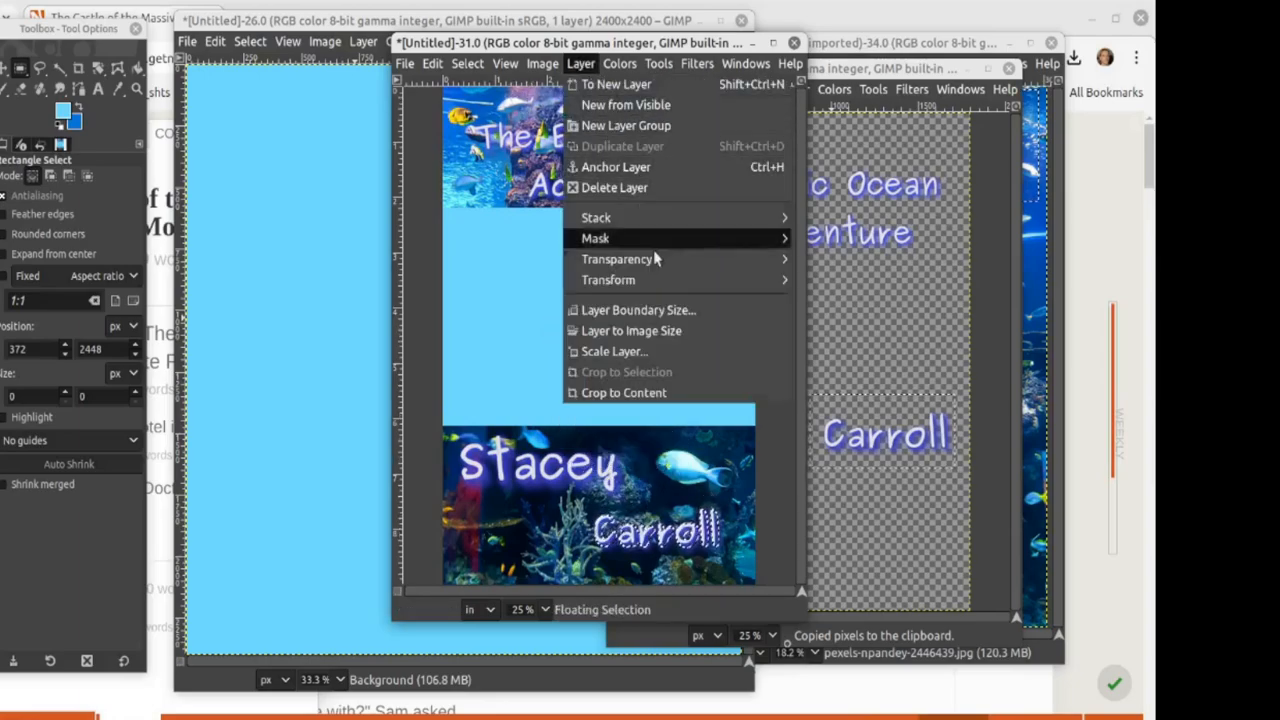
{"action": "left_click", "coordinate": [617, 352]}
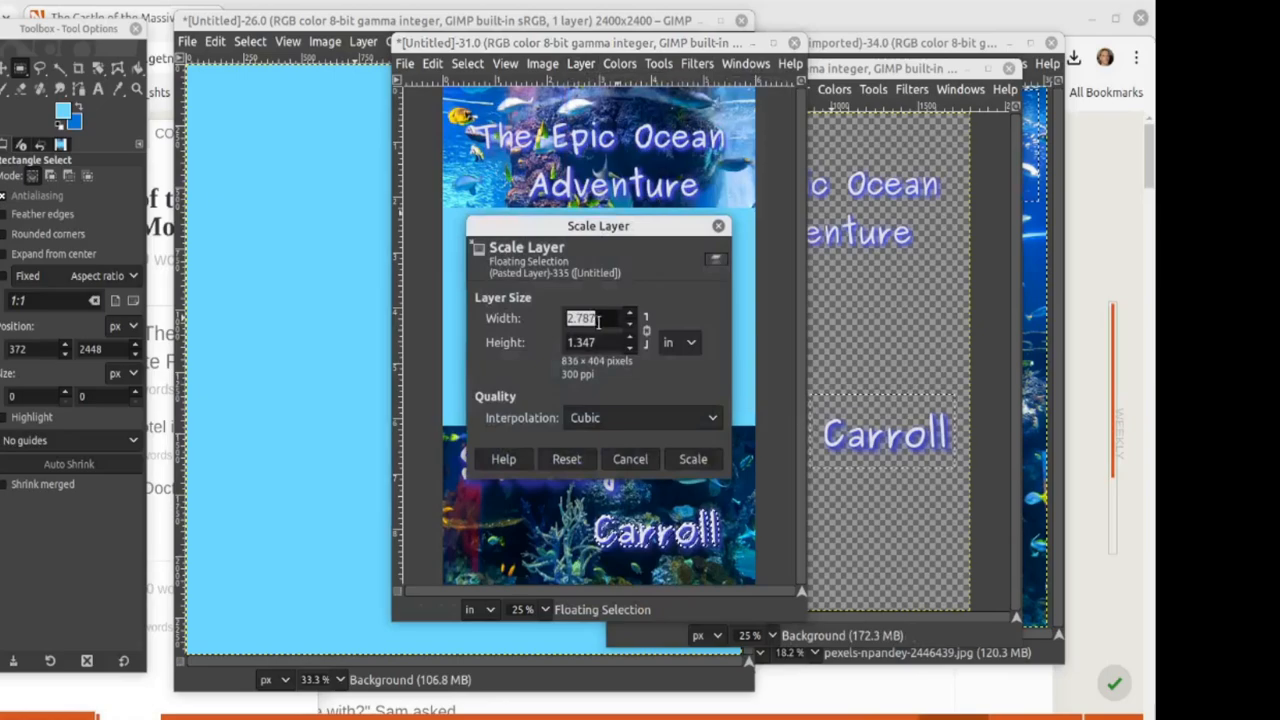
{"action": "left_click", "coordinate": [680, 342]}
{"action": "left_click", "coordinate": [700, 289]}
{"action": "double_click", "coordinate": [608, 316]}
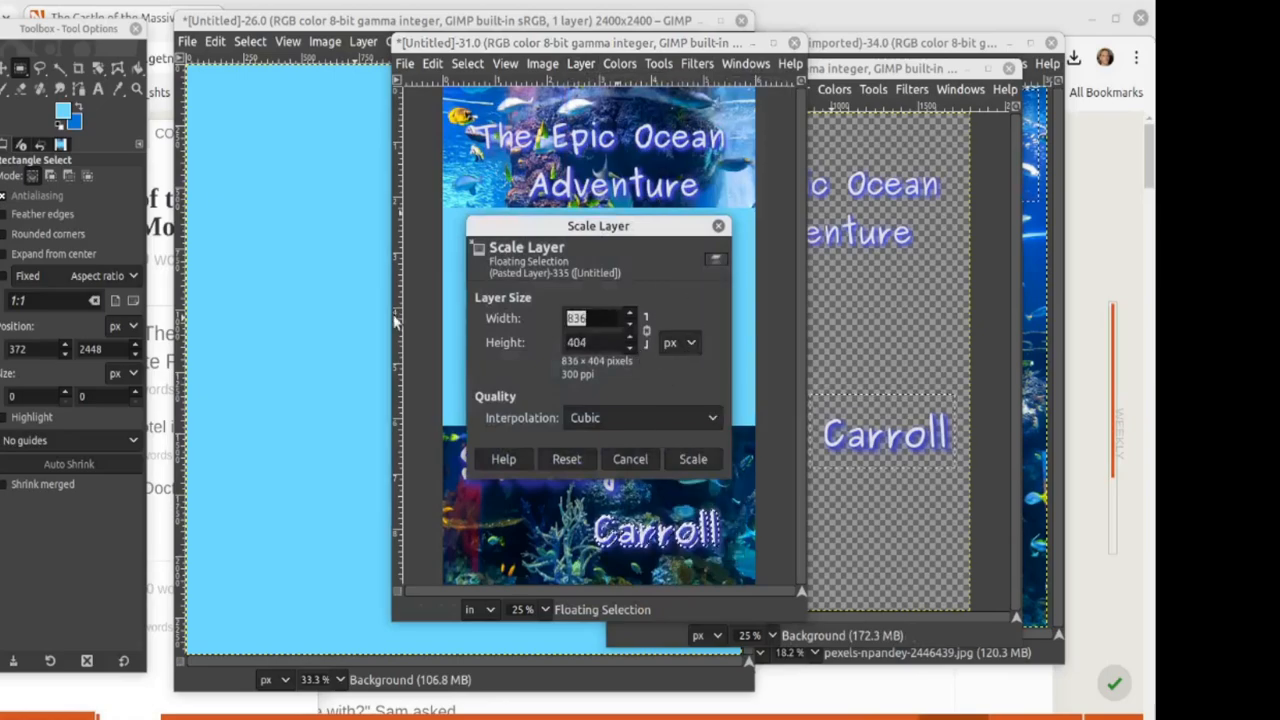
{"action": "type", "text": "1100"}
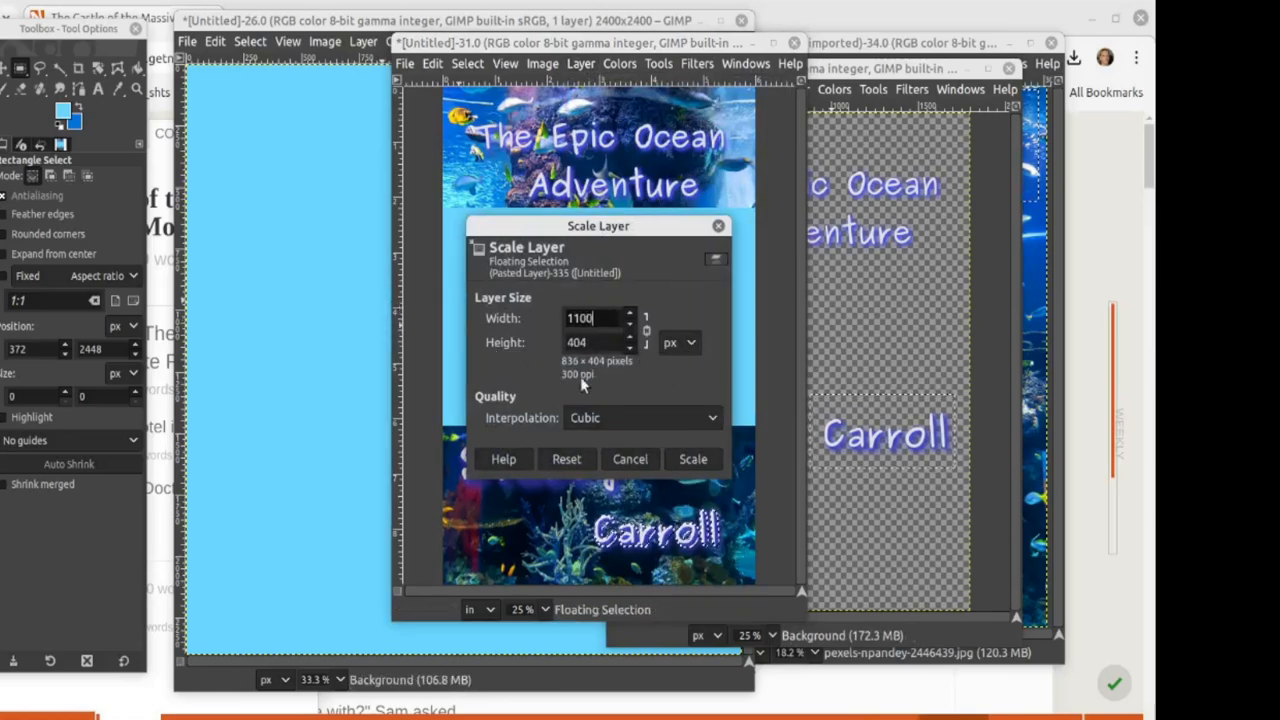
{"action": "key", "text": "Tab"}
{"action": "key", "text": "Return"}
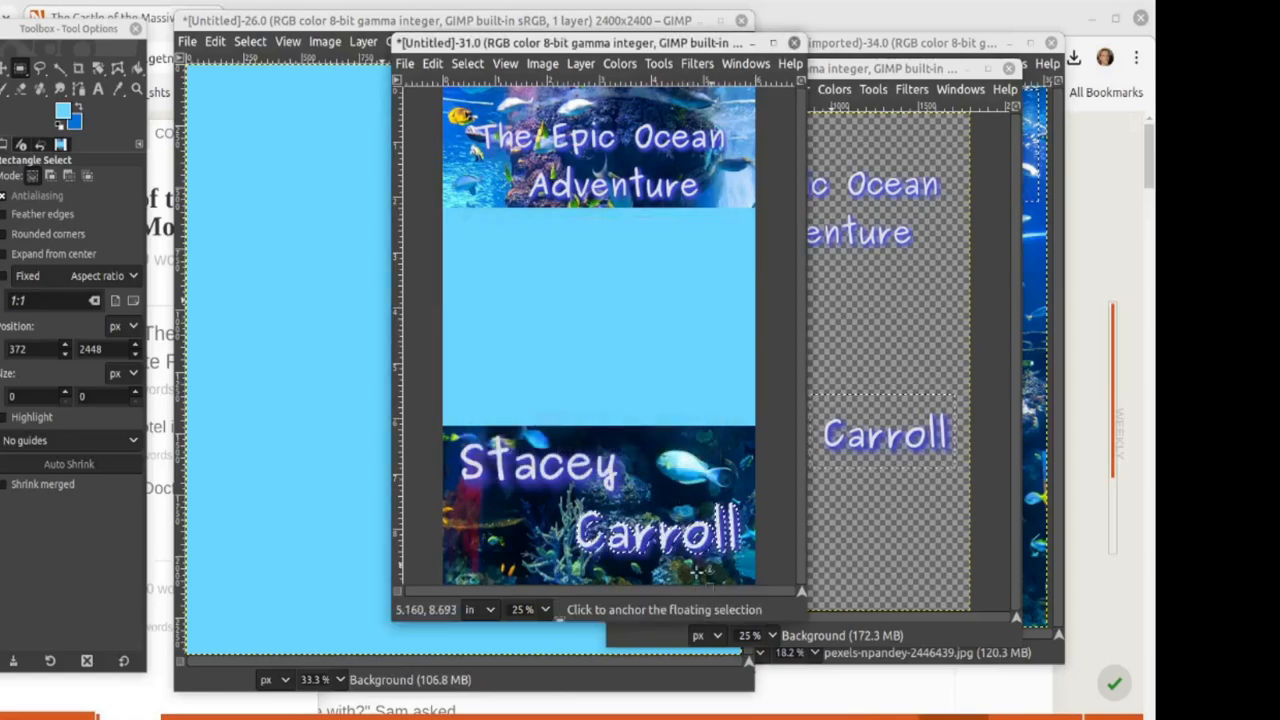
{"action": "left_click_drag", "start_coordinate": [640, 548], "coordinate": [641, 554]}
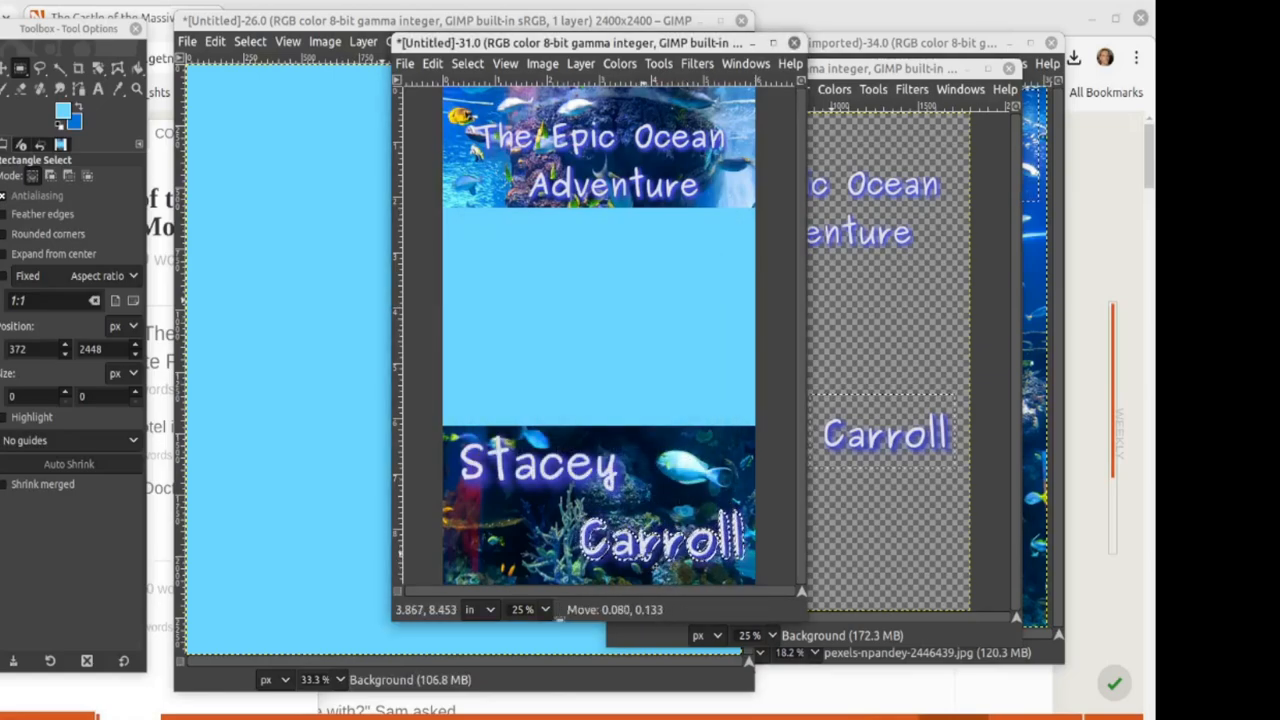
{"action": "left_click_drag", "start_coordinate": [660, 575], "coordinate": [655, 544]}
{"action": "left_click", "coordinate": [481, 533]}
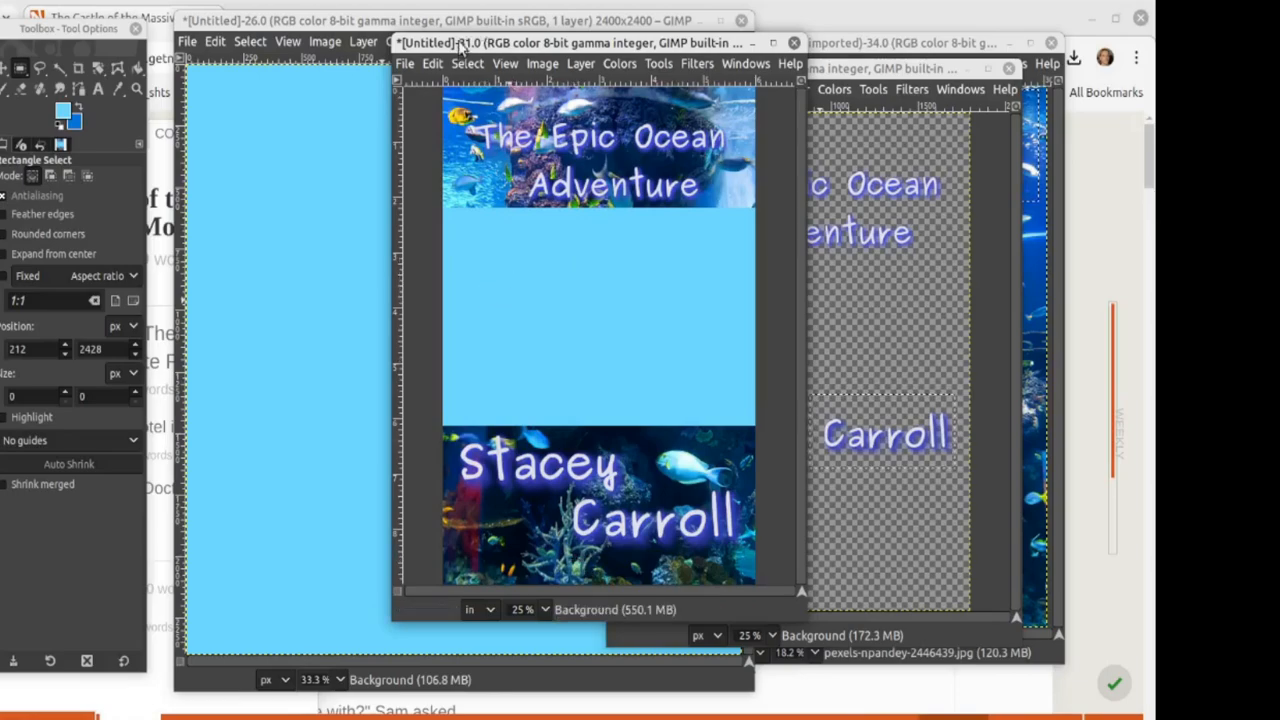
Step: Paste the copied coral aquarium photo as a layer onto the 2400×2400 light-blue square canvas
{"action": "left_click_drag", "start_coordinate": [460, 45], "coordinate": [546, 58]}
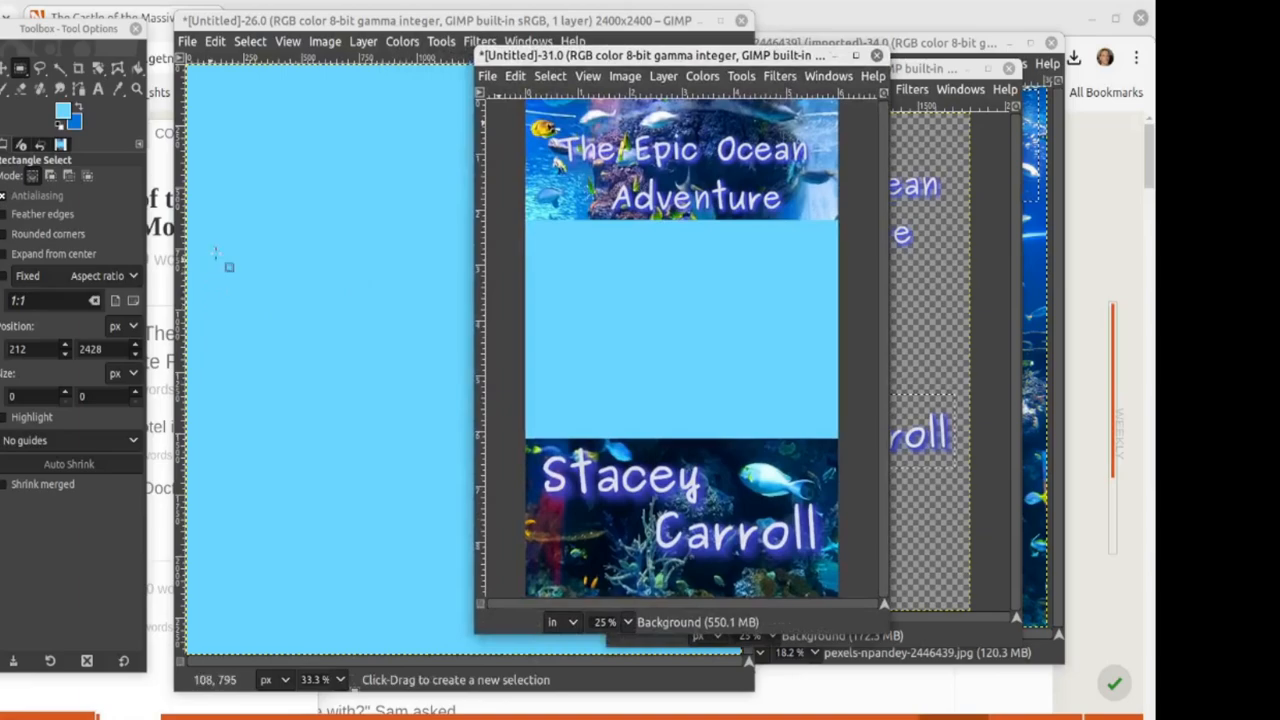
{"action": "left_click", "coordinate": [263, 228]}
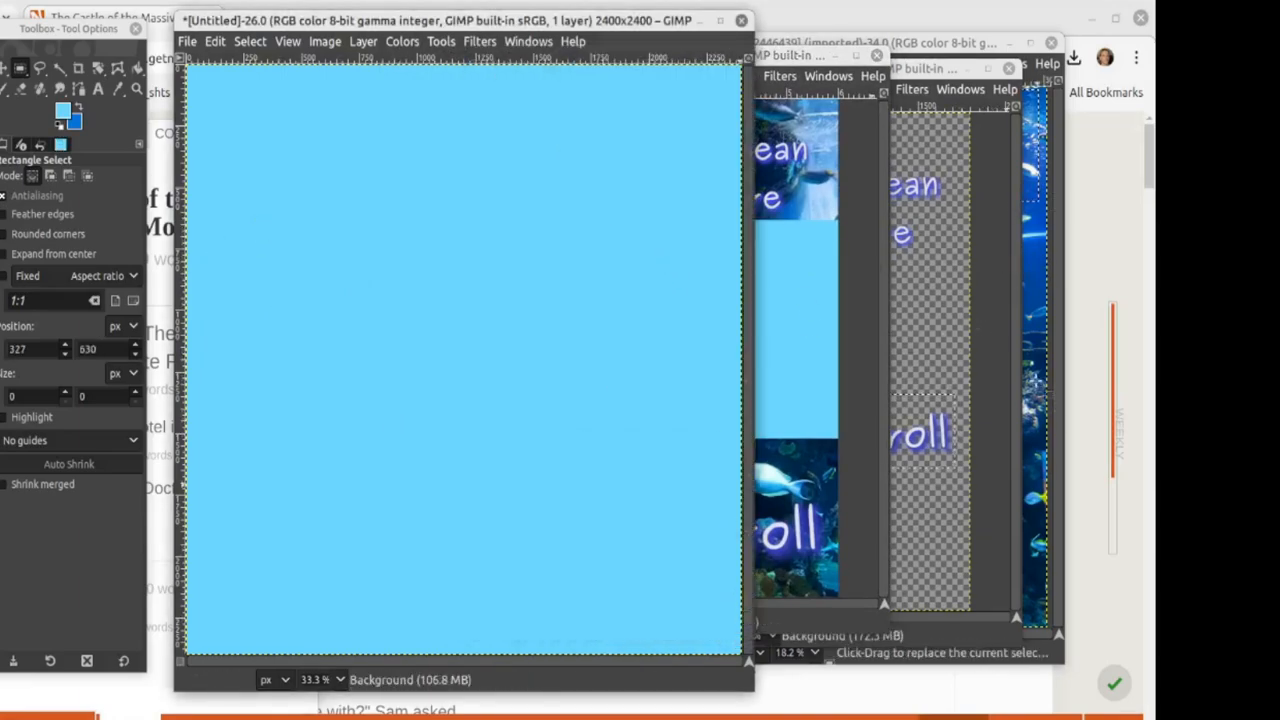
{"action": "left_click", "coordinate": [1035, 377]}
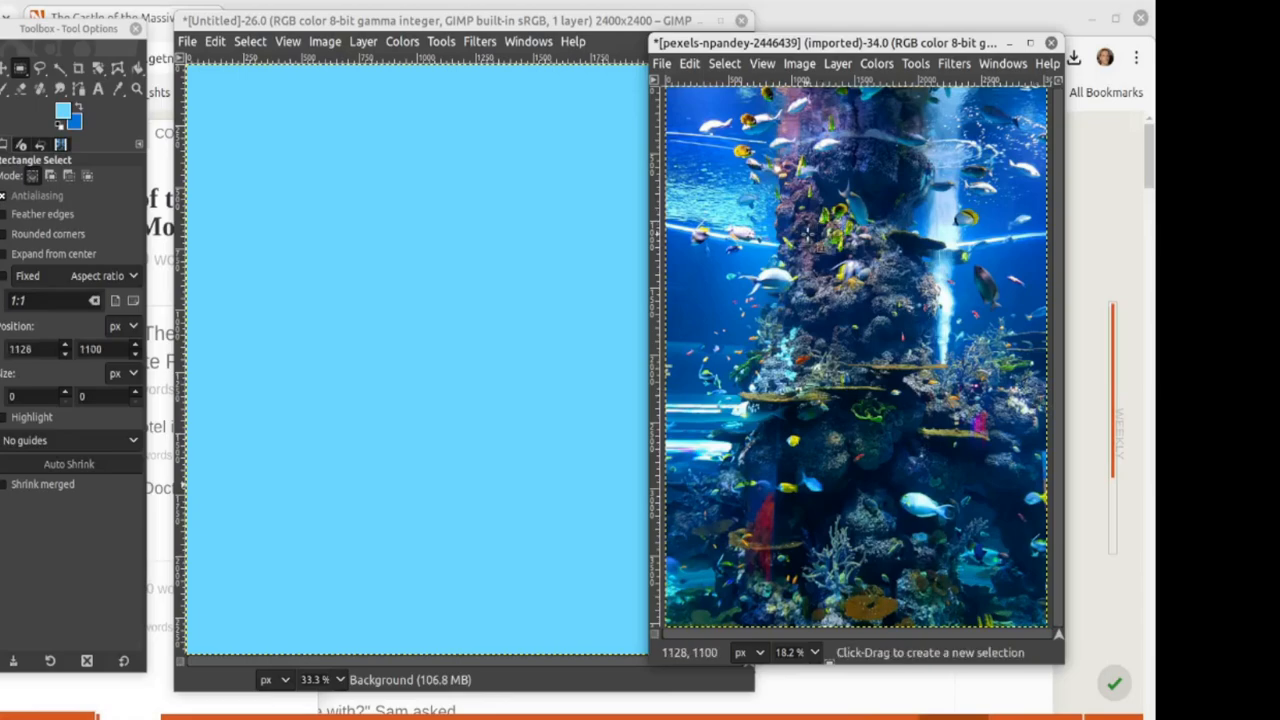
{"action": "key", "text": "ctrl"}
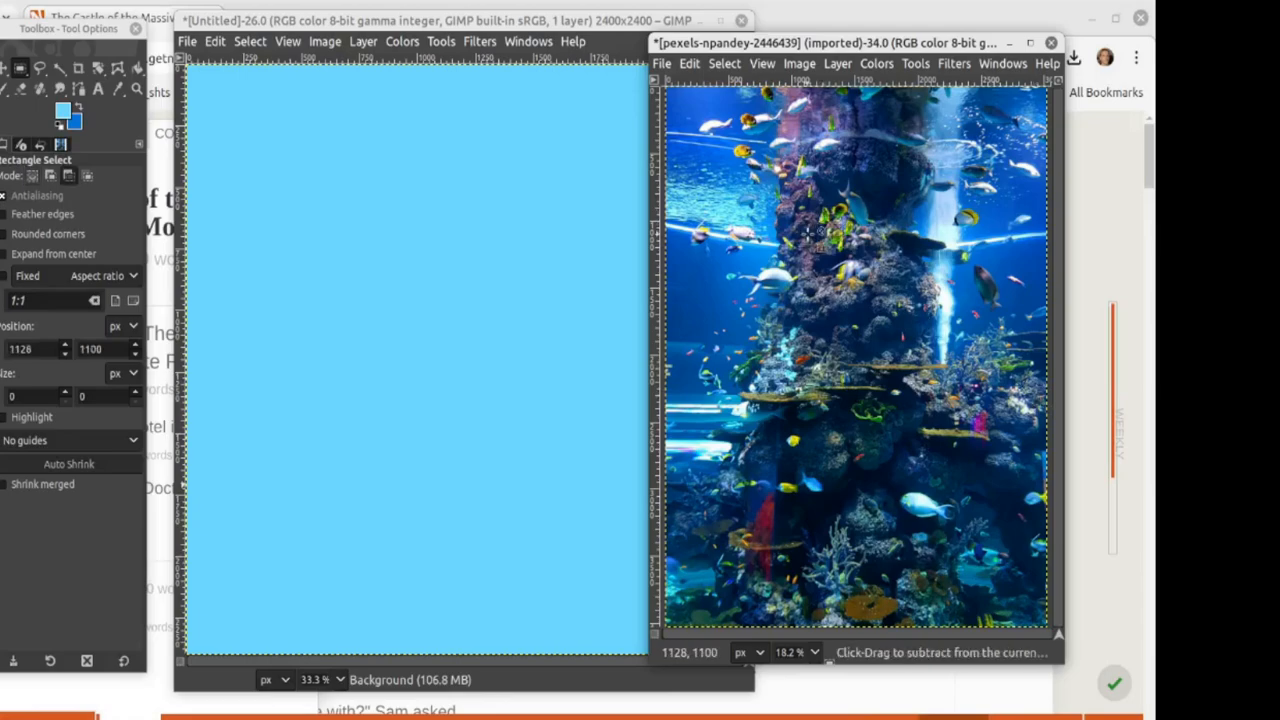
{"action": "left_click", "coordinate": [609, 301]}
{"action": "left_click", "coordinate": [389, 210]}
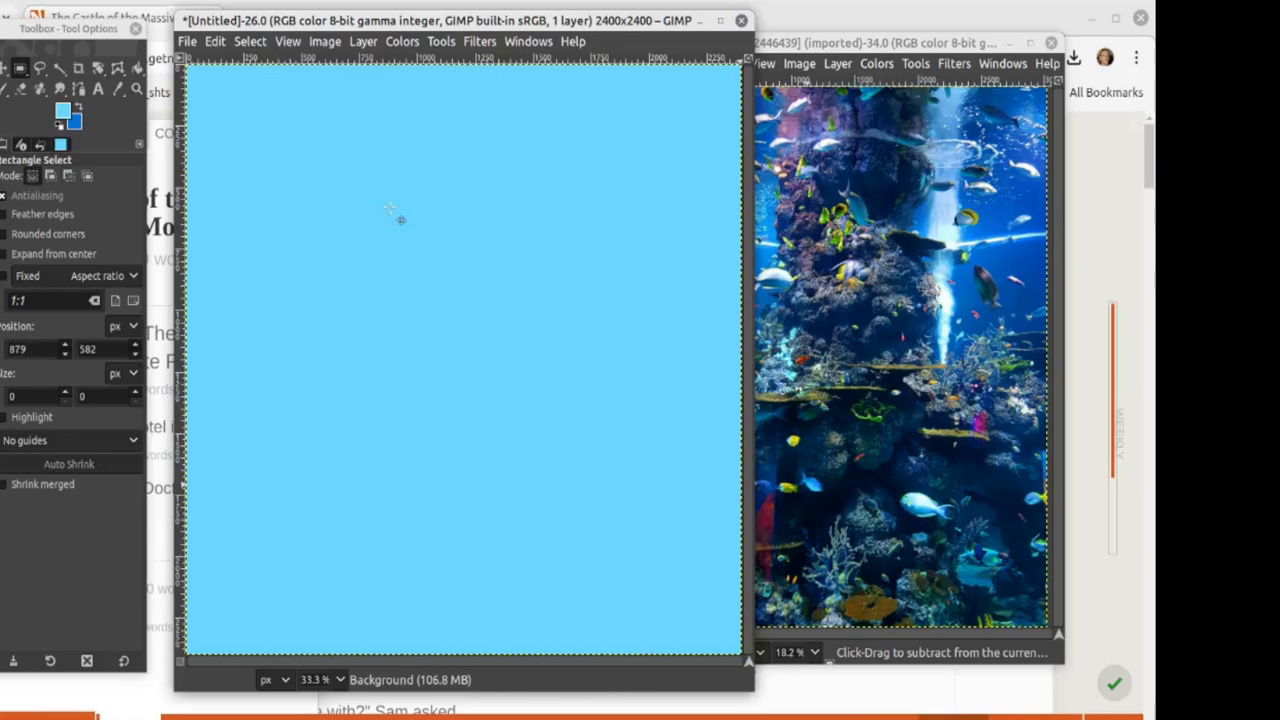
{"action": "key", "text": "ctrl+v"}
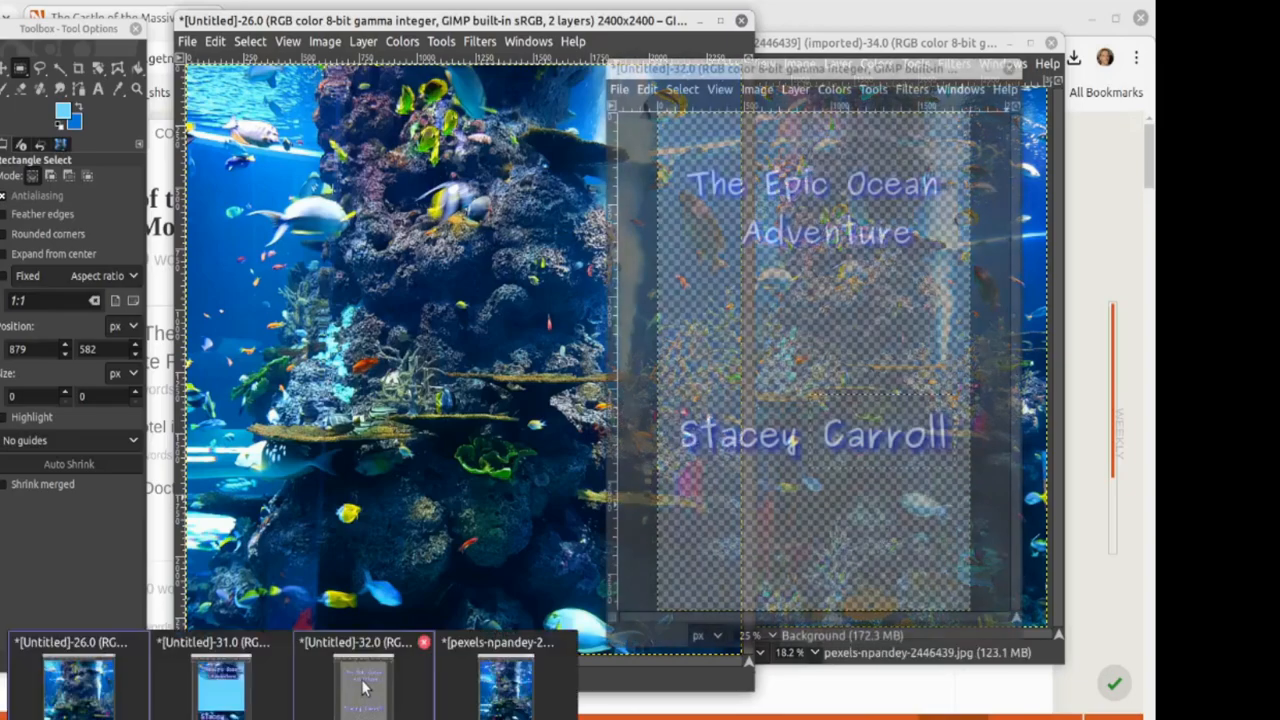
Step: Copy the glowing 'The Epic Ocean Adventure' title from the text image and paste it onto the square coral image
{"action": "left_click", "coordinate": [365, 690]}
{"action": "left_click", "coordinate": [781, 261]}
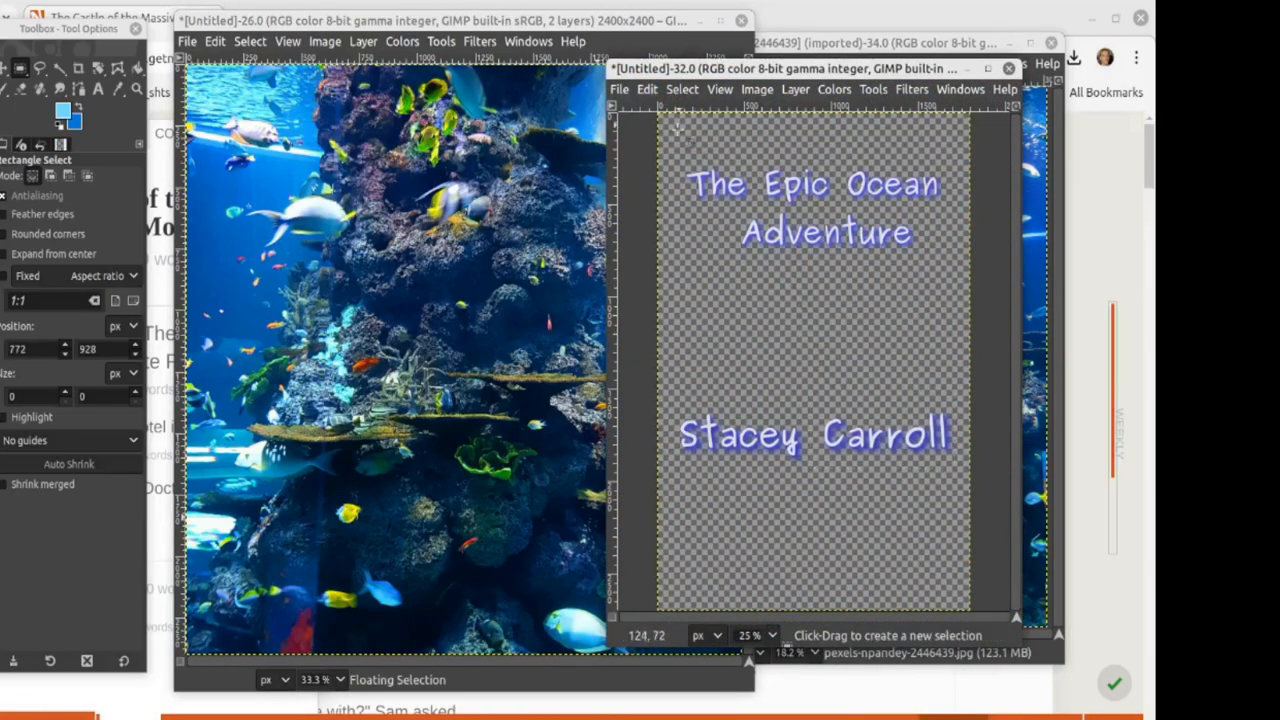
{"action": "left_click_drag", "start_coordinate": [674, 143], "coordinate": [950, 270]}
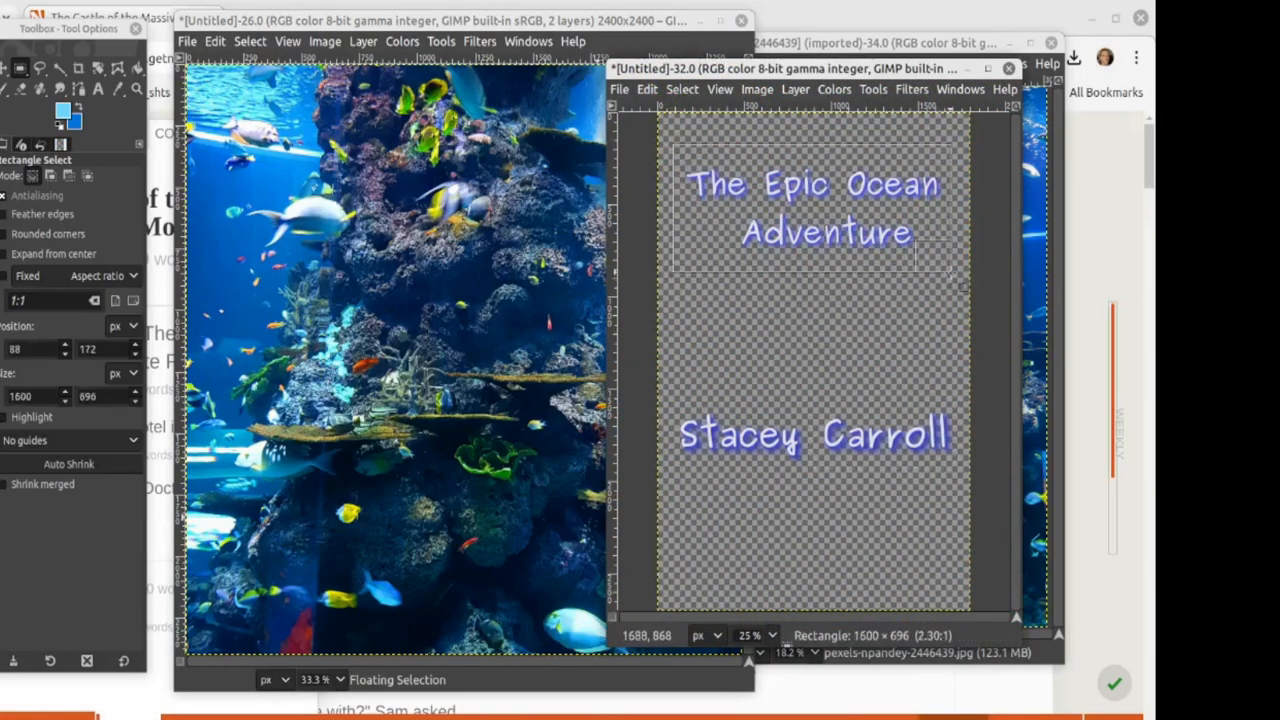
{"action": "key", "text": "ctrl+c"}
{"action": "left_click", "coordinate": [348, 192]}
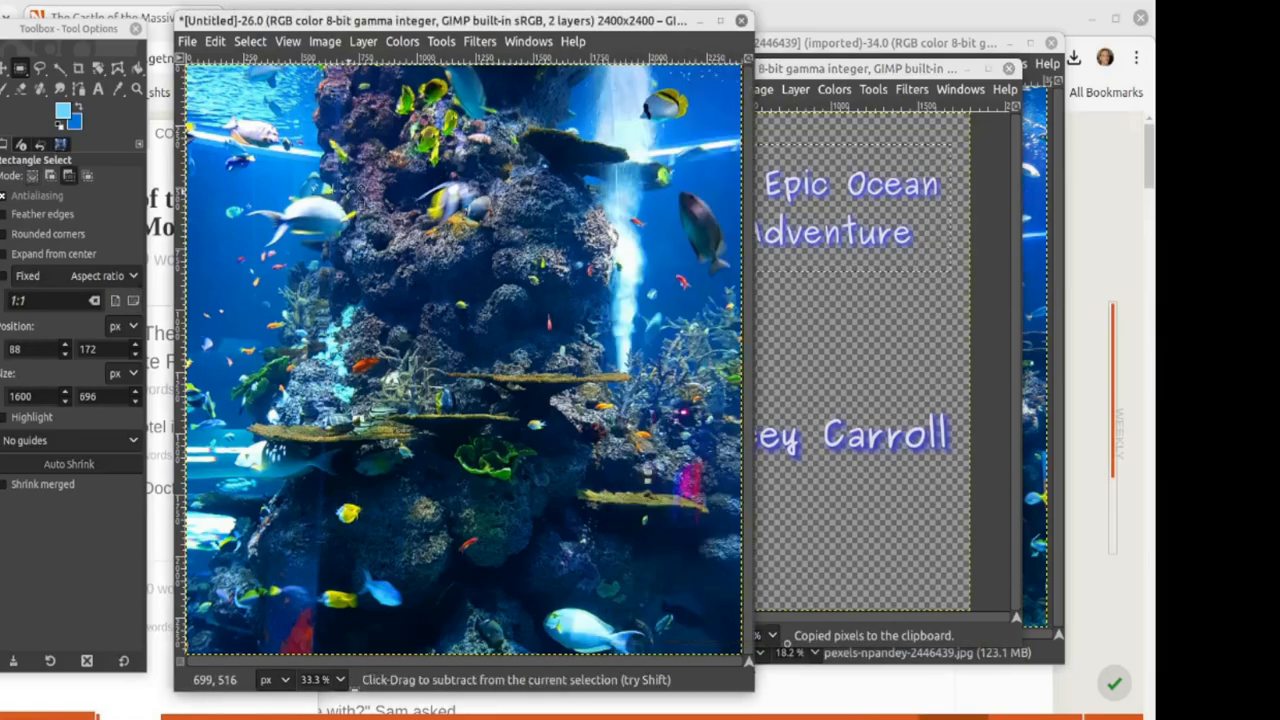
{"action": "key", "text": "ctrl+v"}
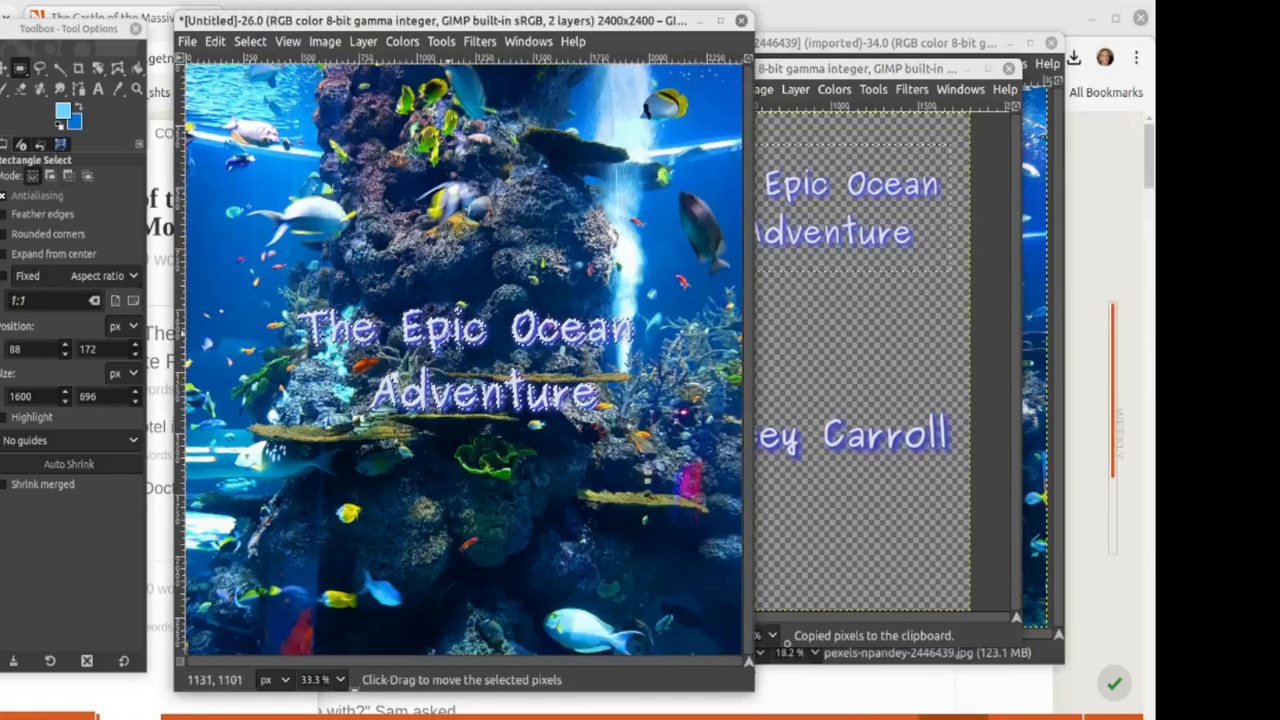
{"action": "left_click_drag", "start_coordinate": [438, 340], "coordinate": [417, 157]}
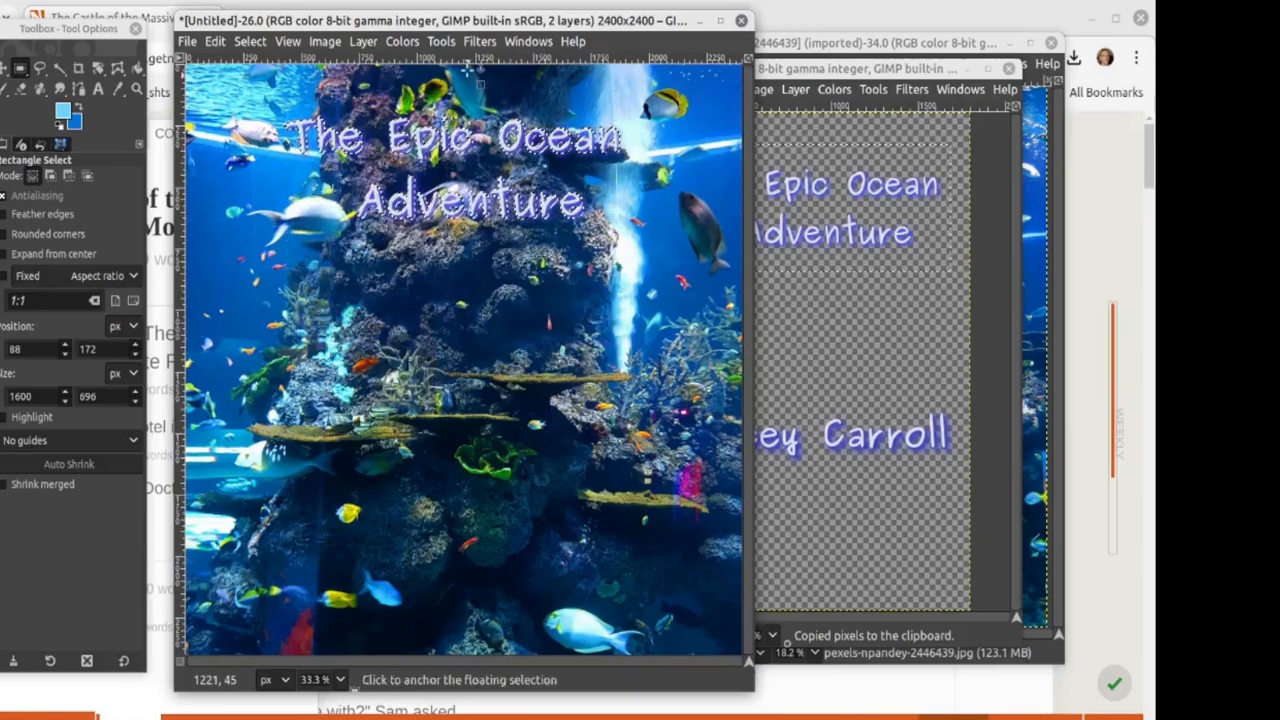
Step: Scale the pasted title to 1800 px wide, position it near the top, and anchor it
{"action": "left_click", "coordinate": [363, 41]}
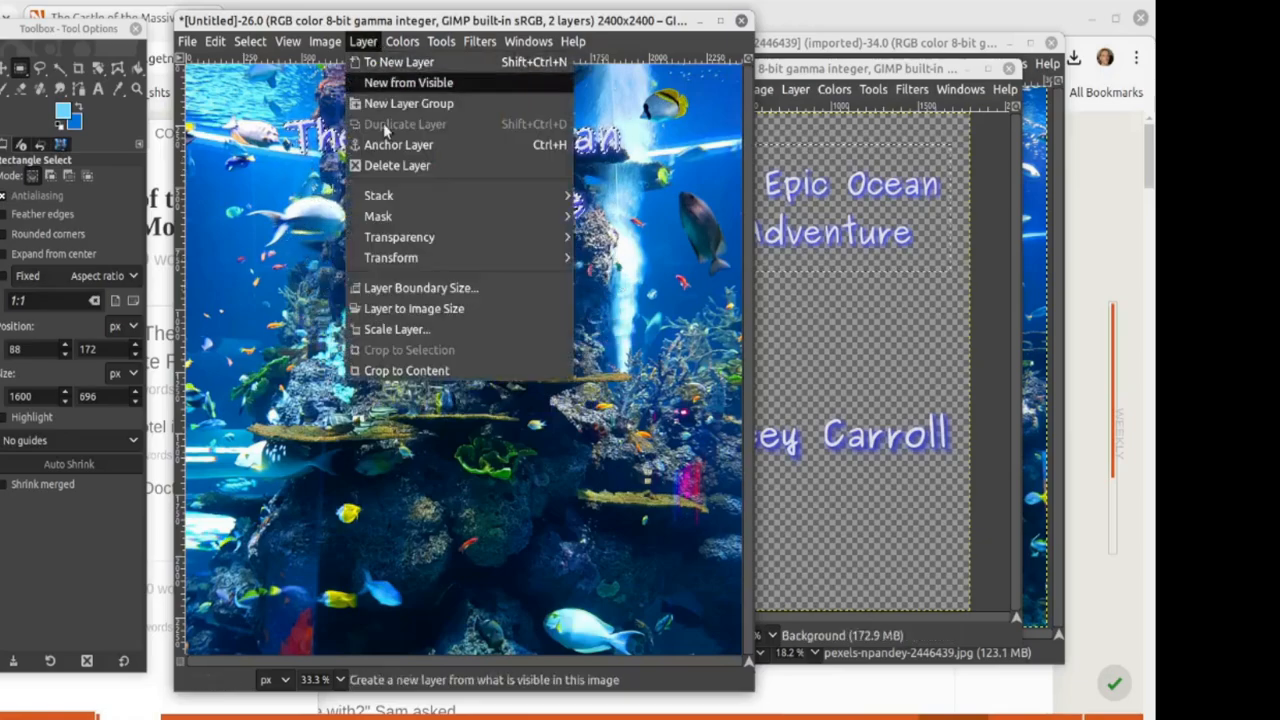
{"action": "left_click", "coordinate": [414, 332]}
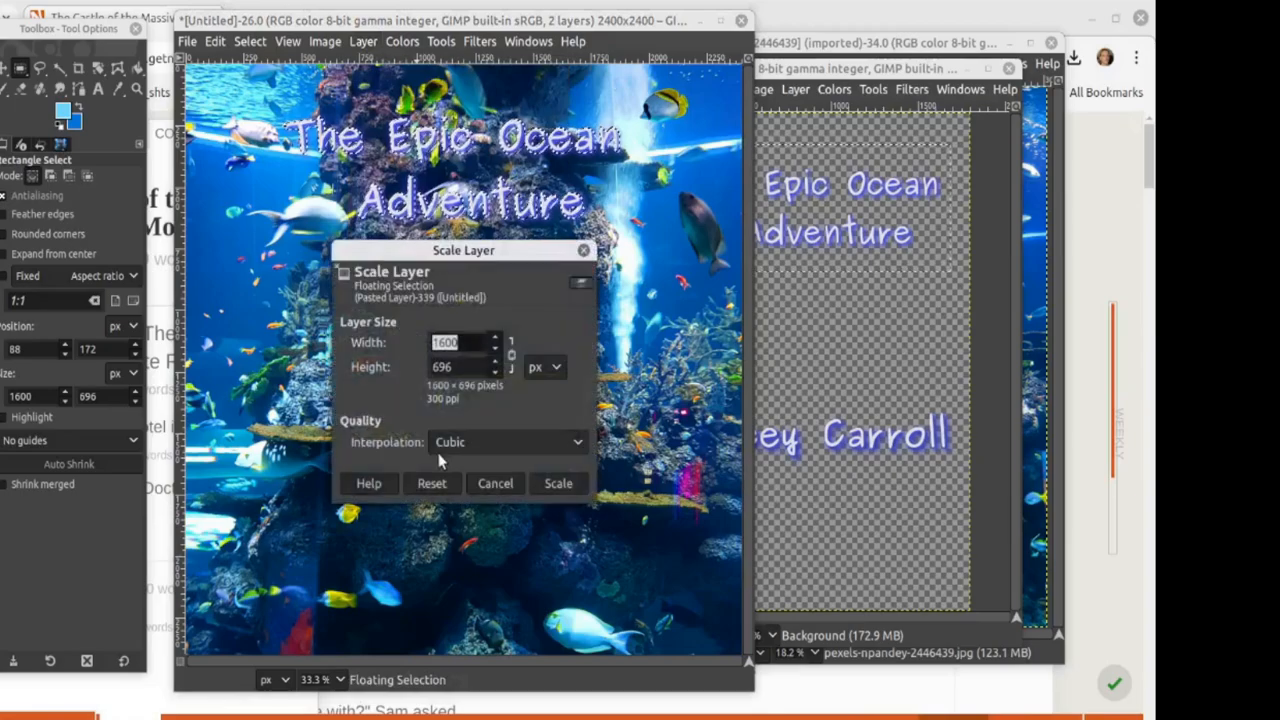
{"action": "type", "text": "1800"}
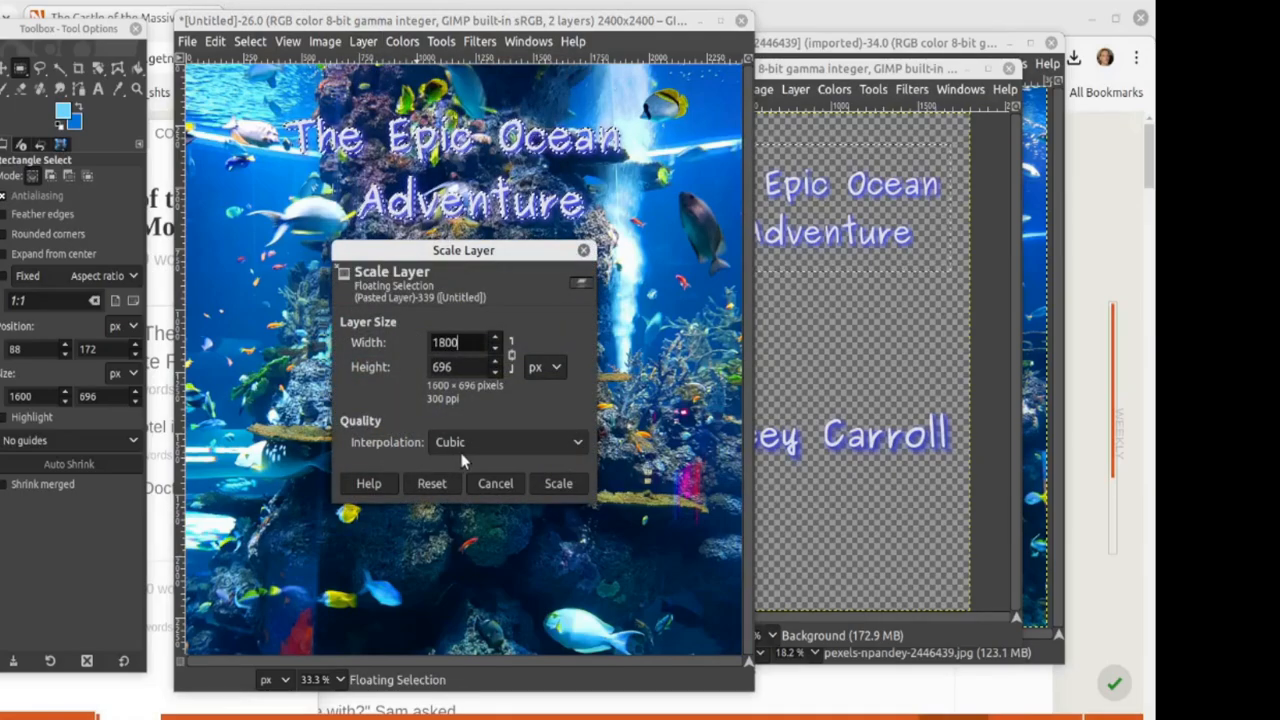
{"action": "key", "text": "Tab"}
{"action": "left_click", "coordinate": [558, 483]}
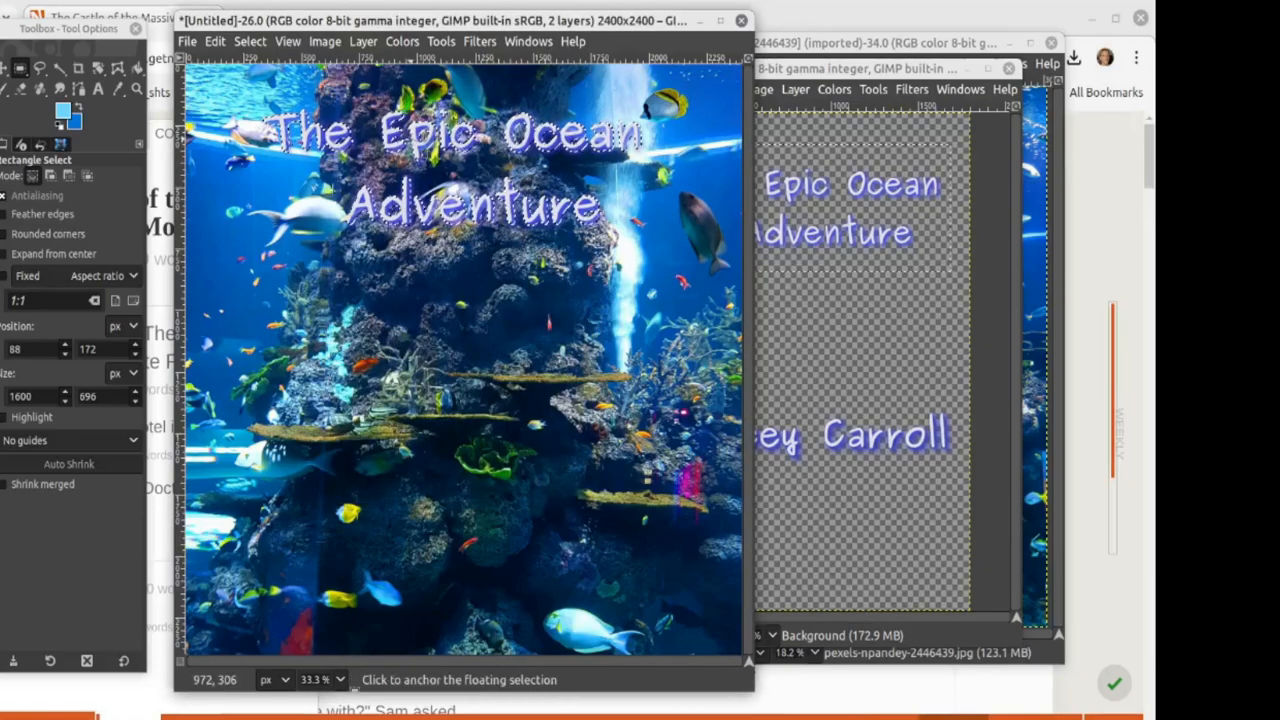
{"action": "left_click_drag", "start_coordinate": [414, 147], "coordinate": [423, 148]}
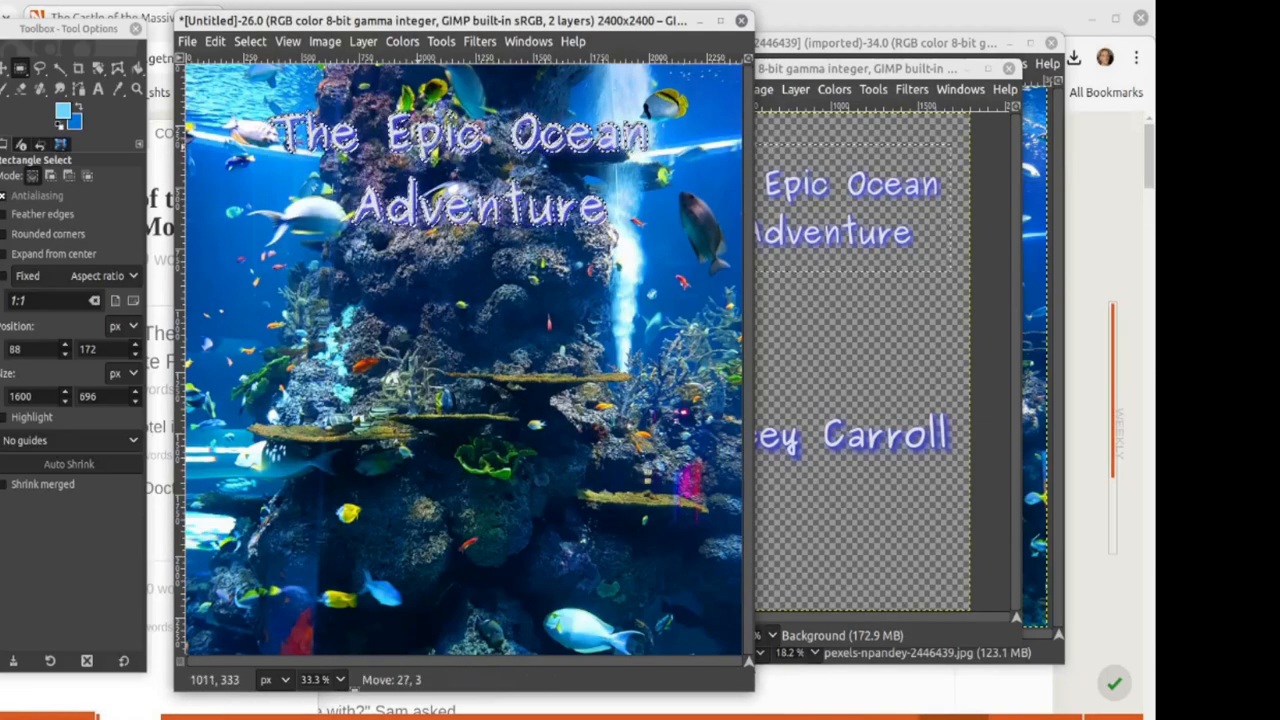
{"action": "left_click", "coordinate": [431, 326]}
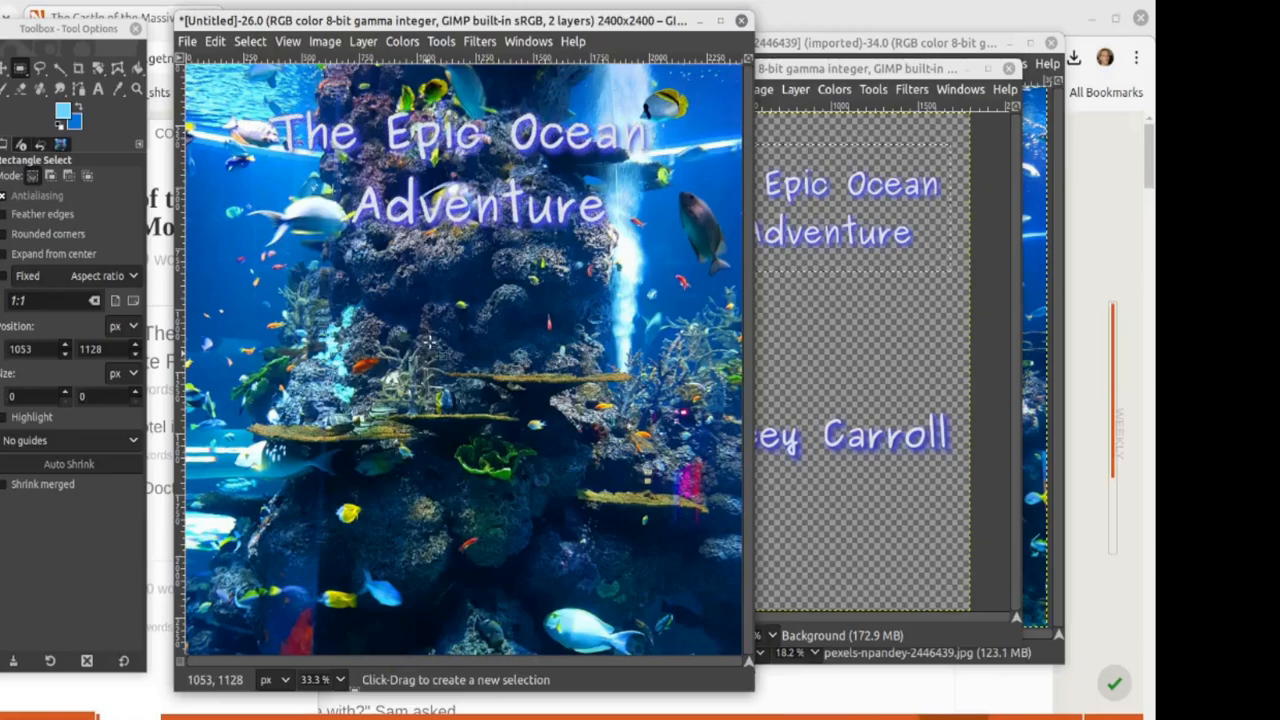
Step: Copy the glowing author name from the text image, paste it near the square image's bottom, and anchor it
{"action": "left_click", "coordinate": [865, 522]}
{"action": "left_click_drag", "start_coordinate": [659, 378], "coordinate": [939, 477]}
{"action": "key", "text": "ctrl+c"}
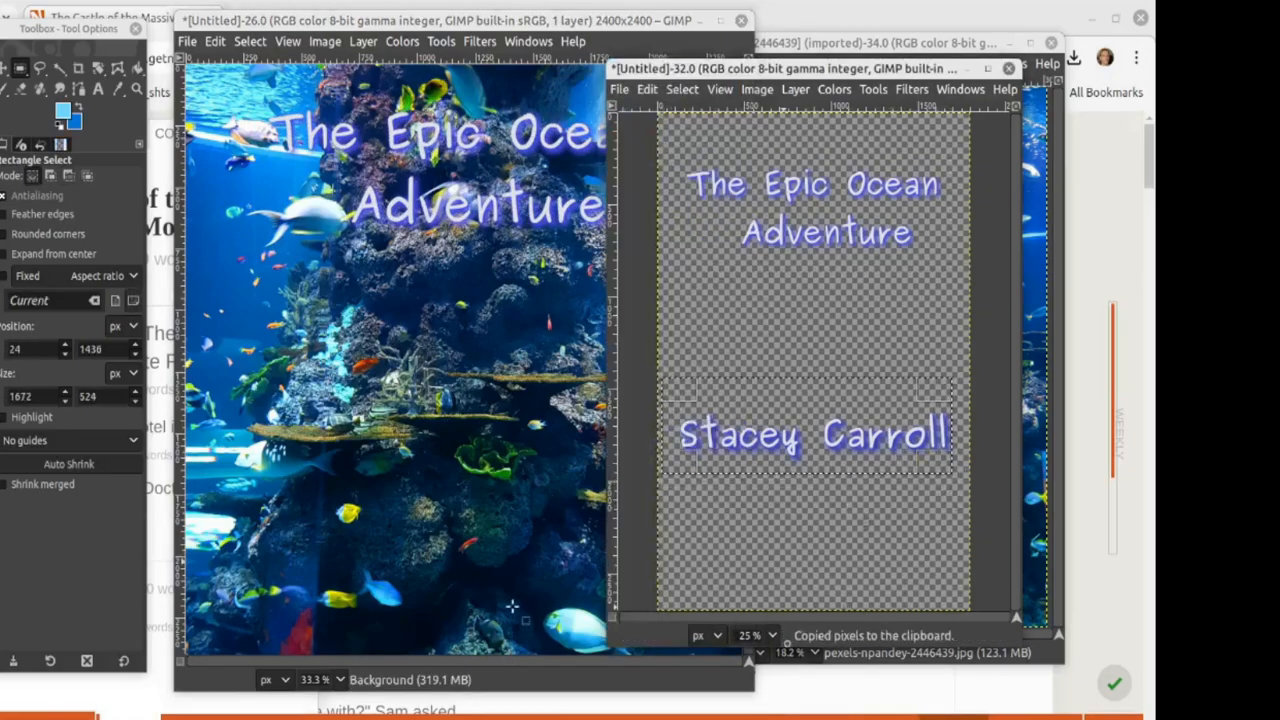
{"action": "left_click", "coordinate": [415, 557]}
{"action": "key", "text": "ctrl+v"}
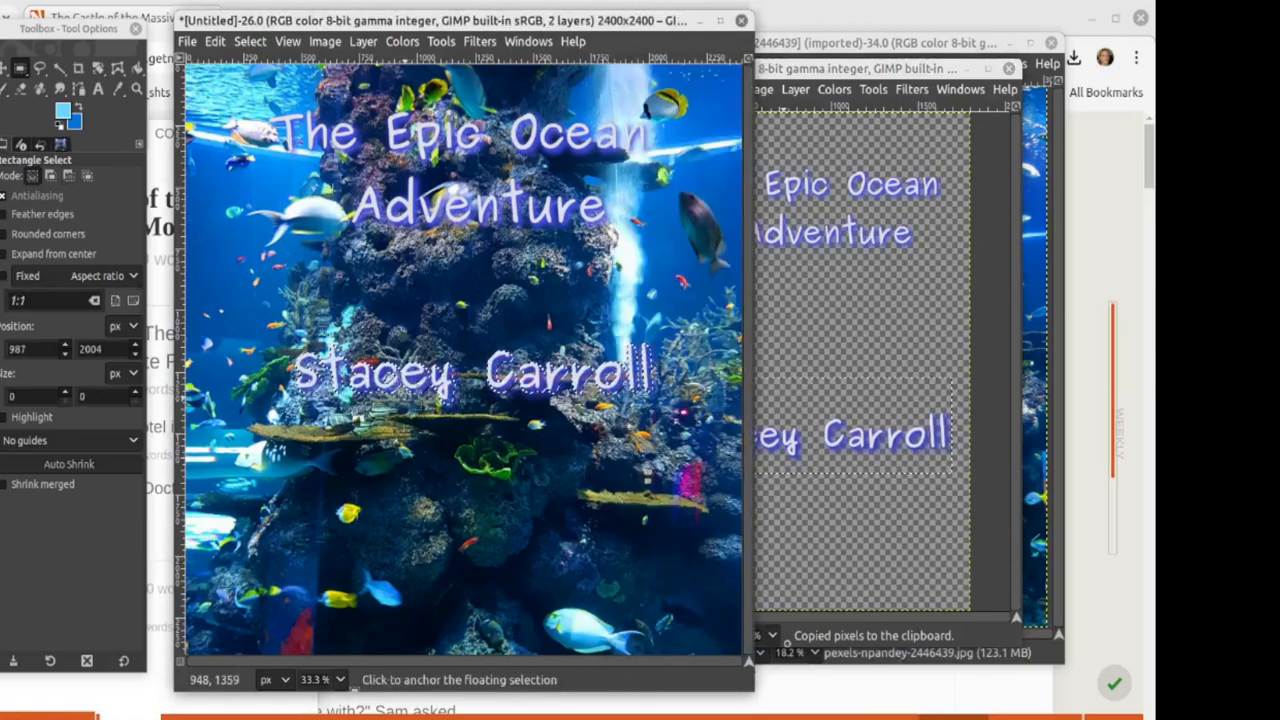
{"action": "left_click_drag", "start_coordinate": [410, 372], "coordinate": [407, 565]}
{"action": "left_click", "coordinate": [467, 426]}
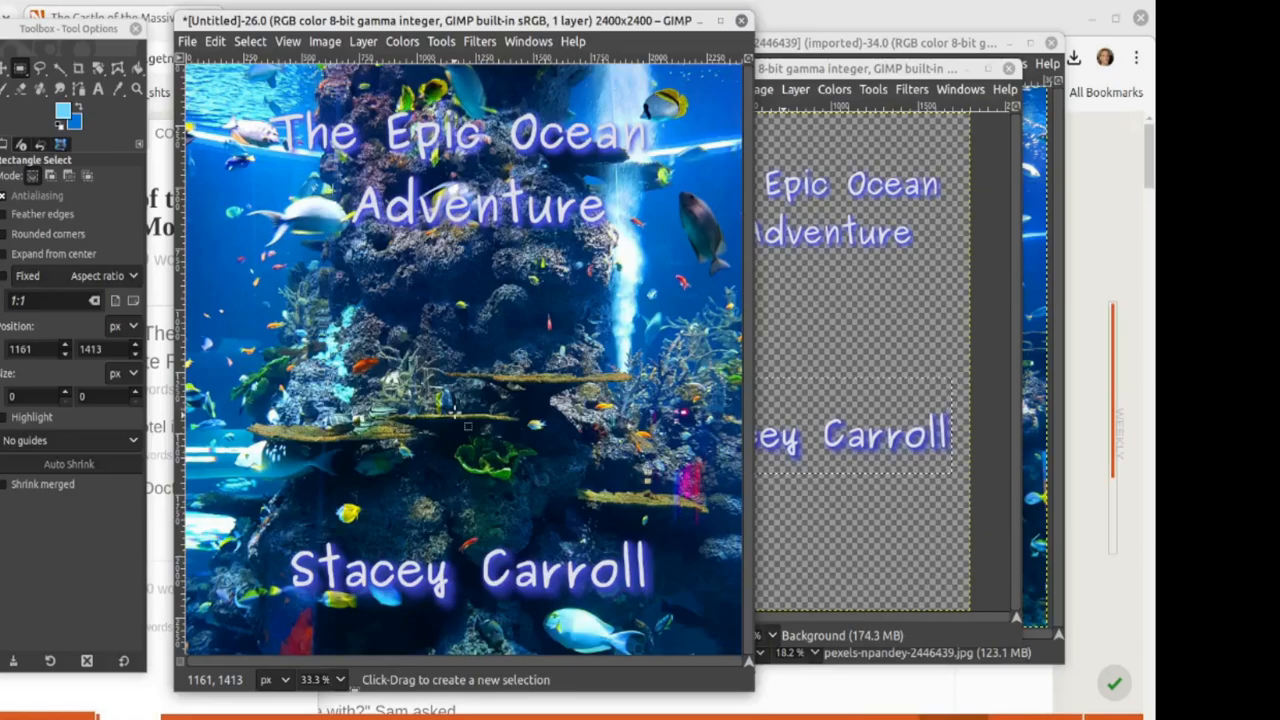
Step: Close the text image and original coral photo with Discard Changes, then bring the tall cover forward
{"action": "left_click", "coordinate": [1008, 69]}
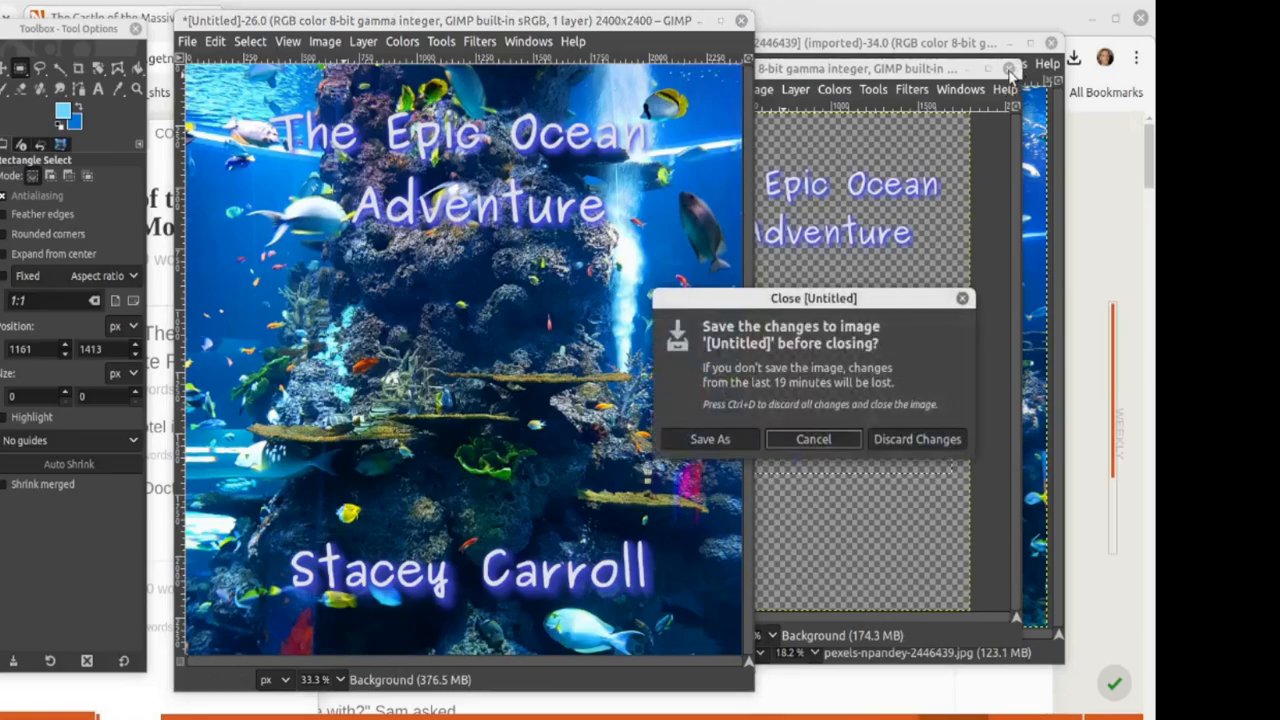
{"action": "left_click", "coordinate": [929, 451]}
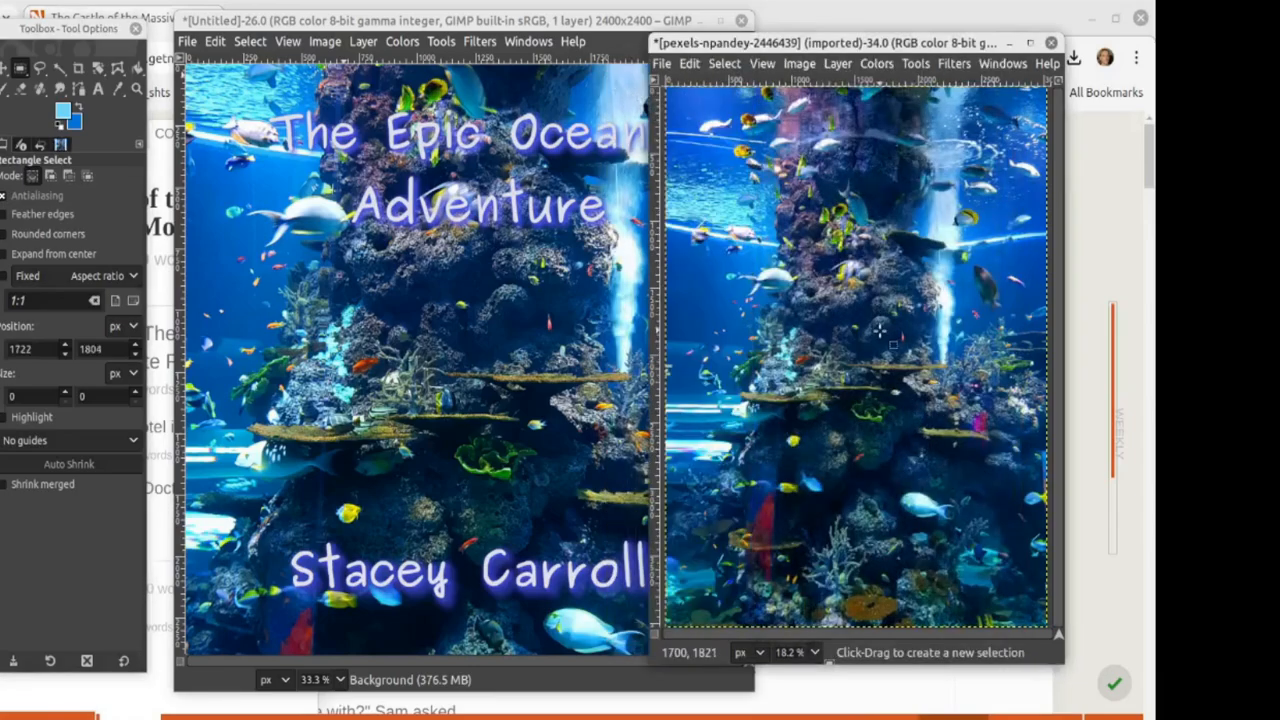
{"action": "left_click", "coordinate": [1051, 43]}
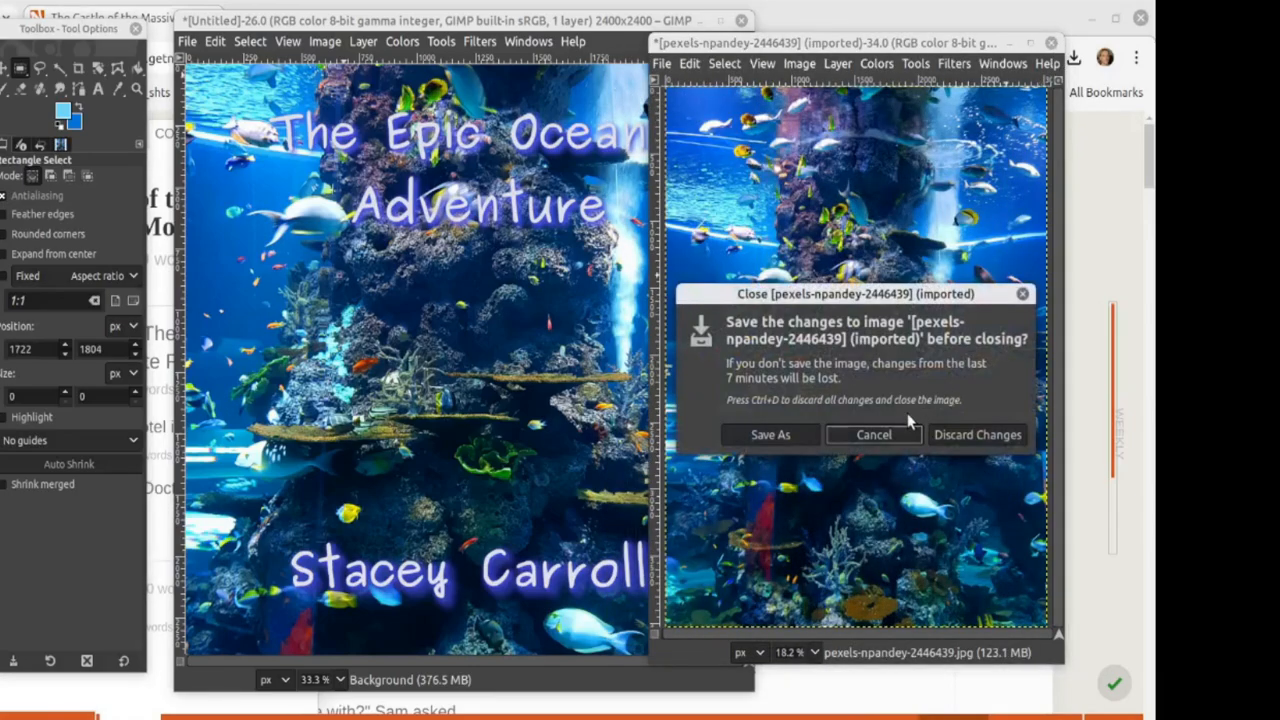
{"action": "left_click", "coordinate": [977, 435]}
{"action": "left_click", "coordinate": [850, 383]}
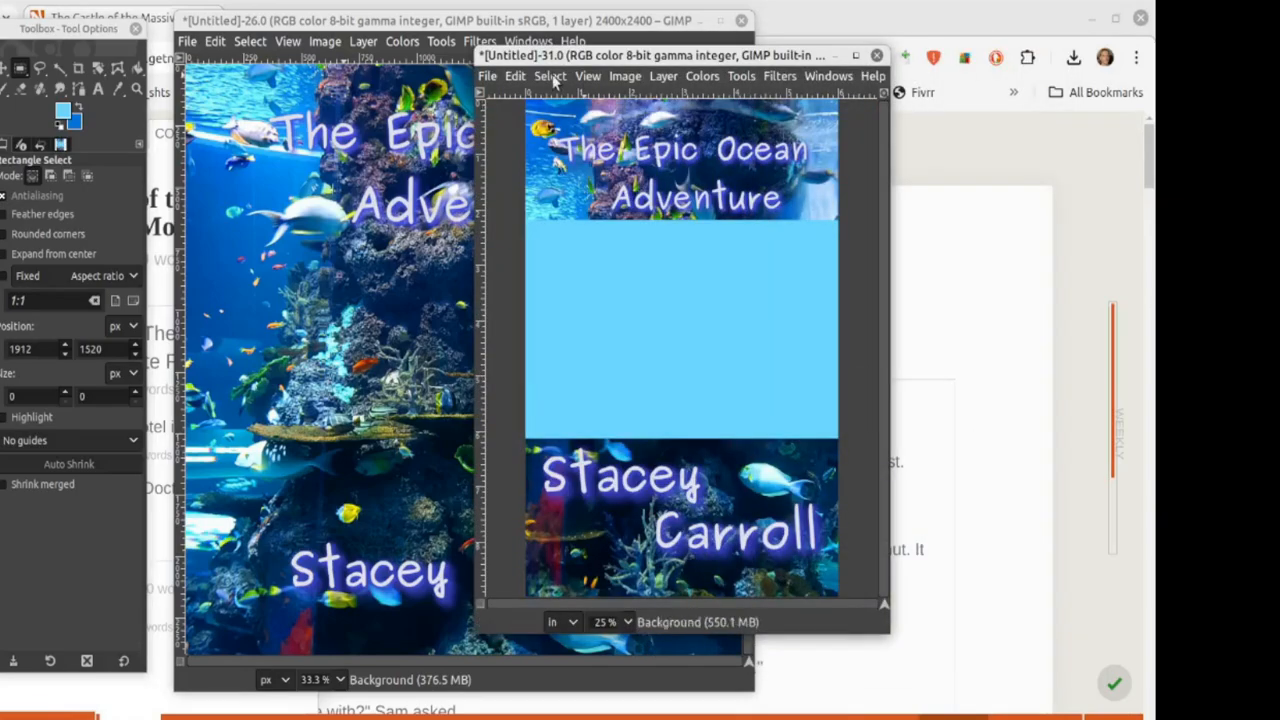
{"action": "left_click_drag", "start_coordinate": [519, 56], "coordinate": [785, 59]}
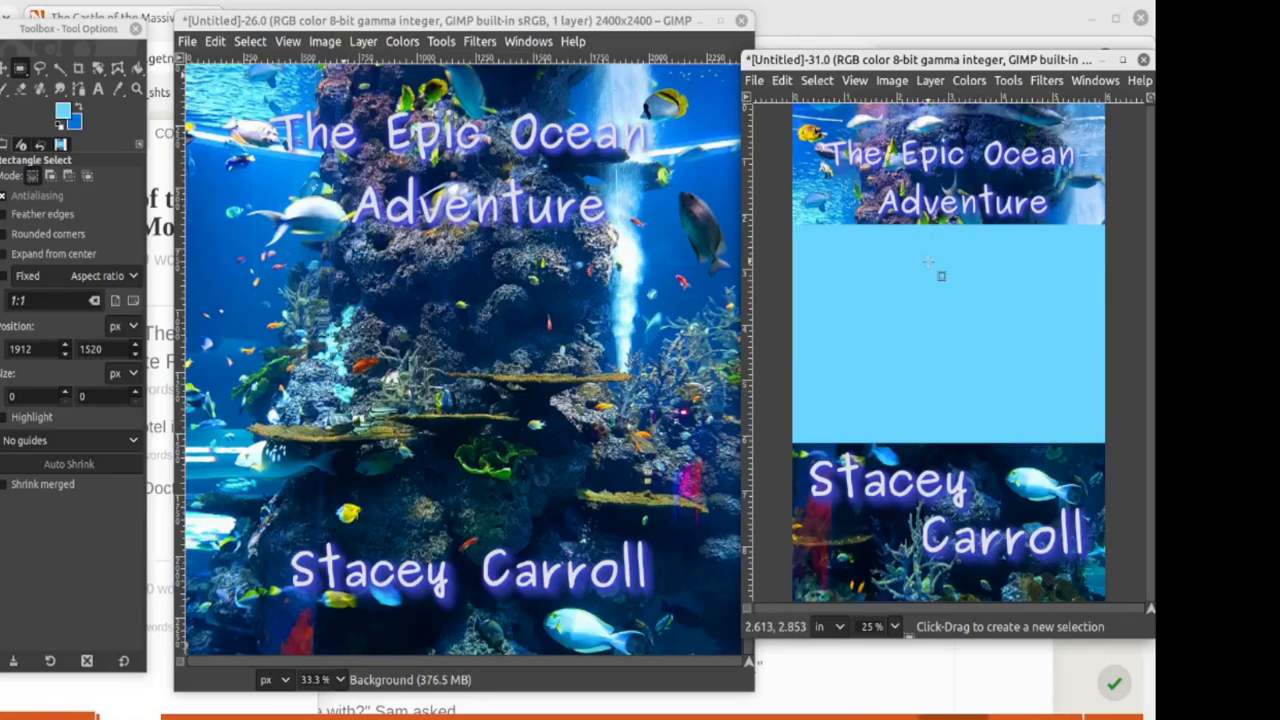
{"action": "left_click", "coordinate": [369, 342]}
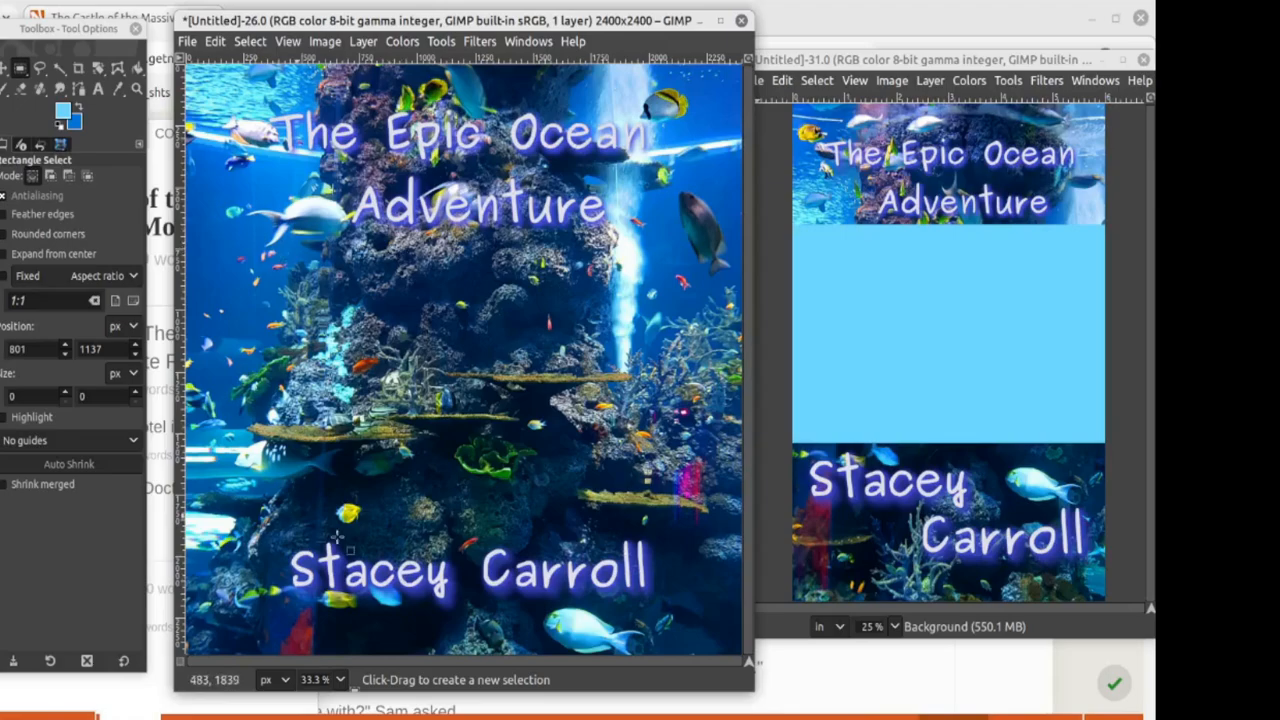
{"action": "left_click", "coordinate": [905, 348]}
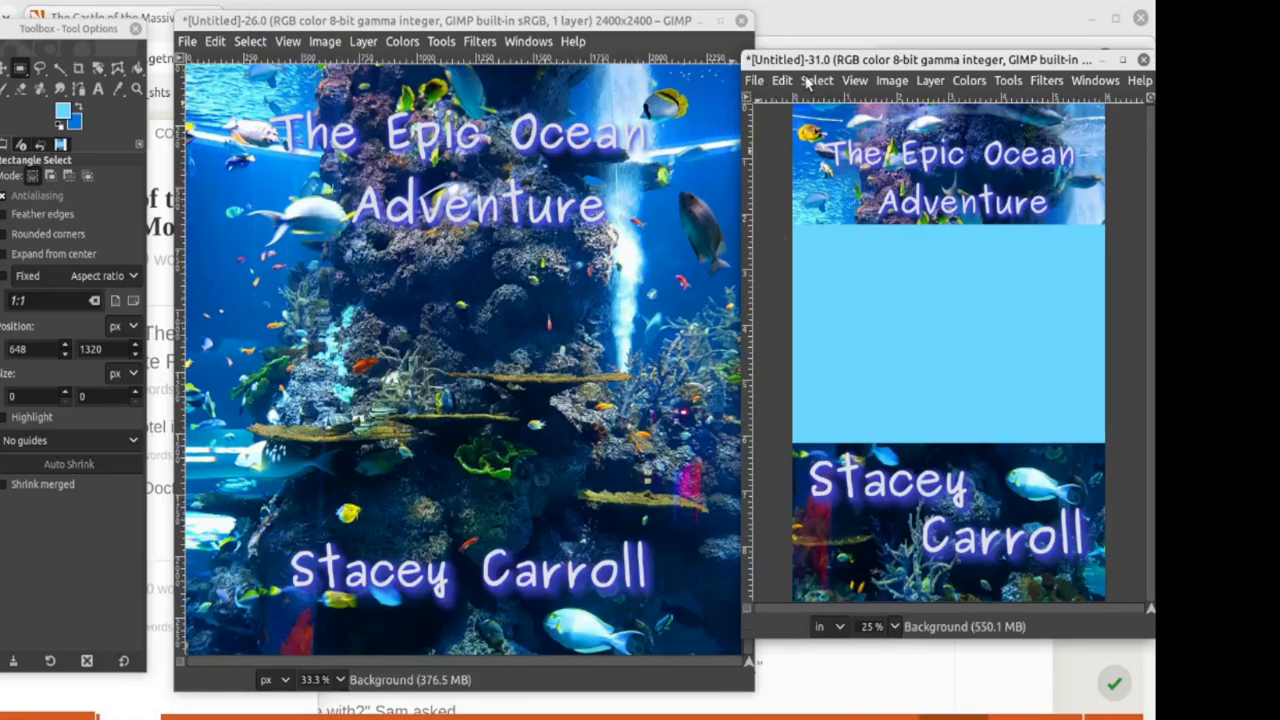
{"action": "left_click_drag", "start_coordinate": [814, 59], "coordinate": [351, 57]}
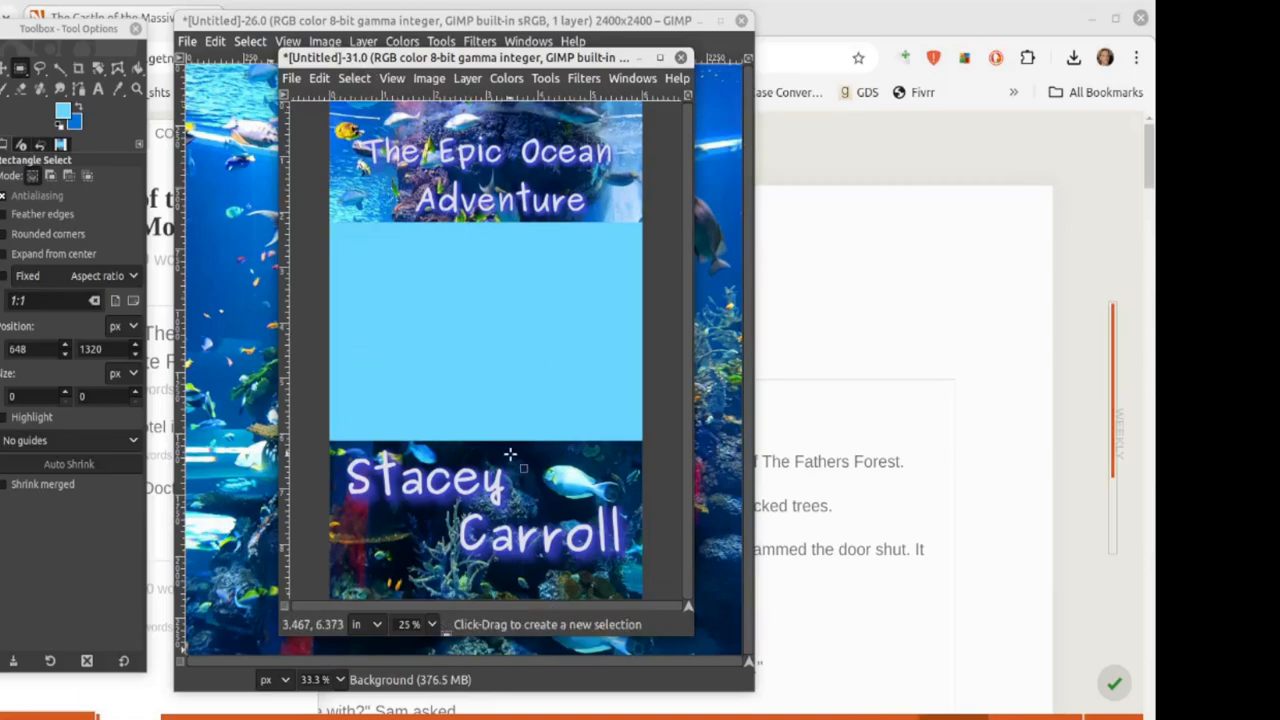
{"action": "left_click_drag", "start_coordinate": [361, 58], "coordinate": [878, 27]}
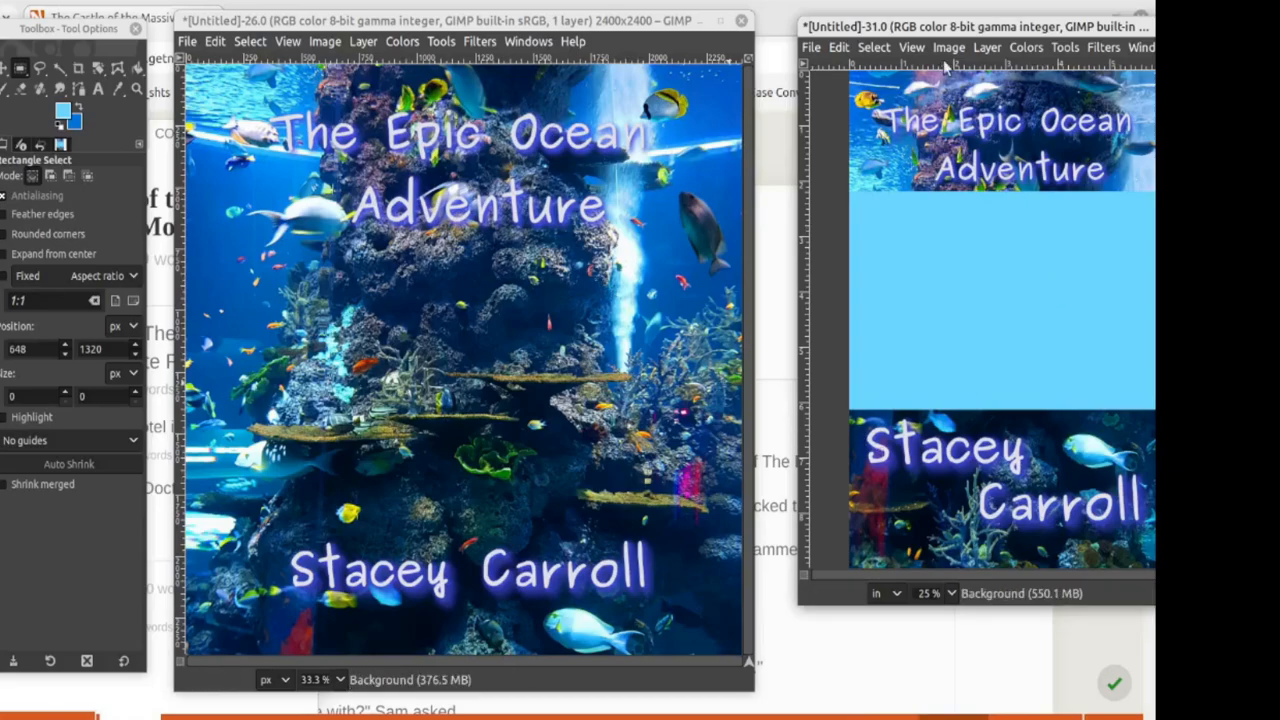
{"action": "left_click_drag", "start_coordinate": [895, 27], "coordinate": [762, 50]}
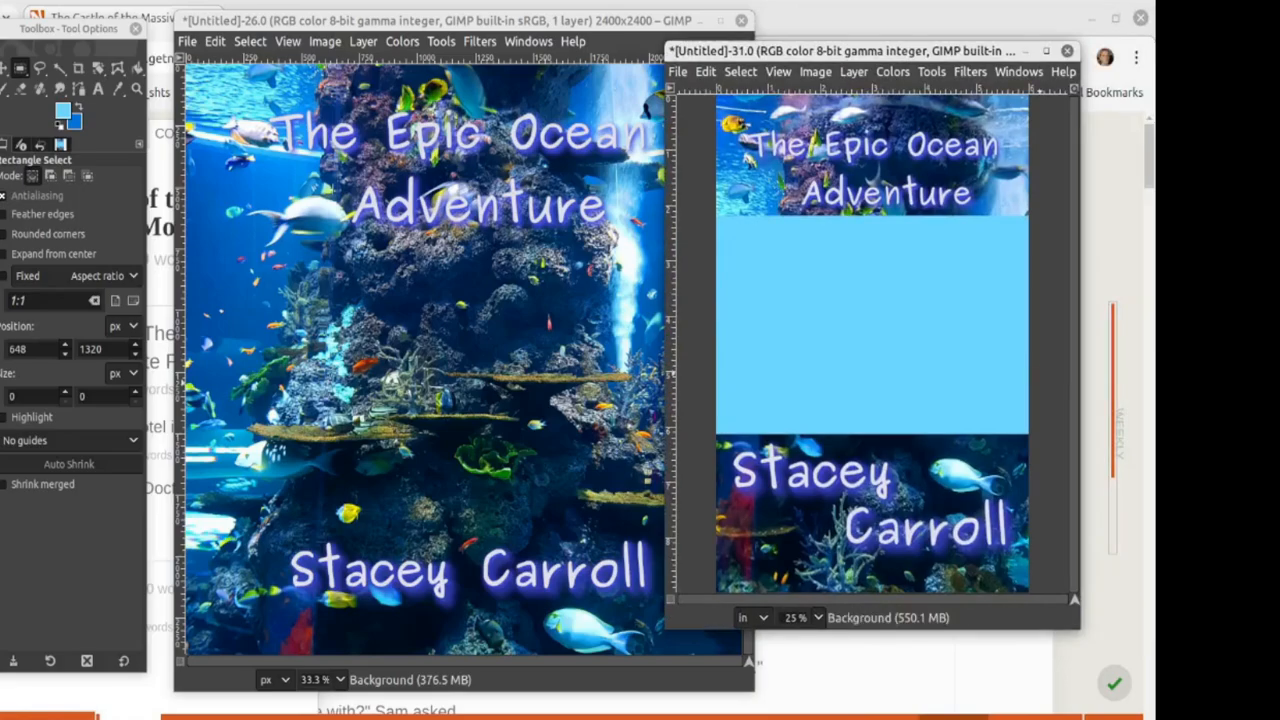
{"action": "left_click_drag", "start_coordinate": [872, 50], "coordinate": [767, 48]}
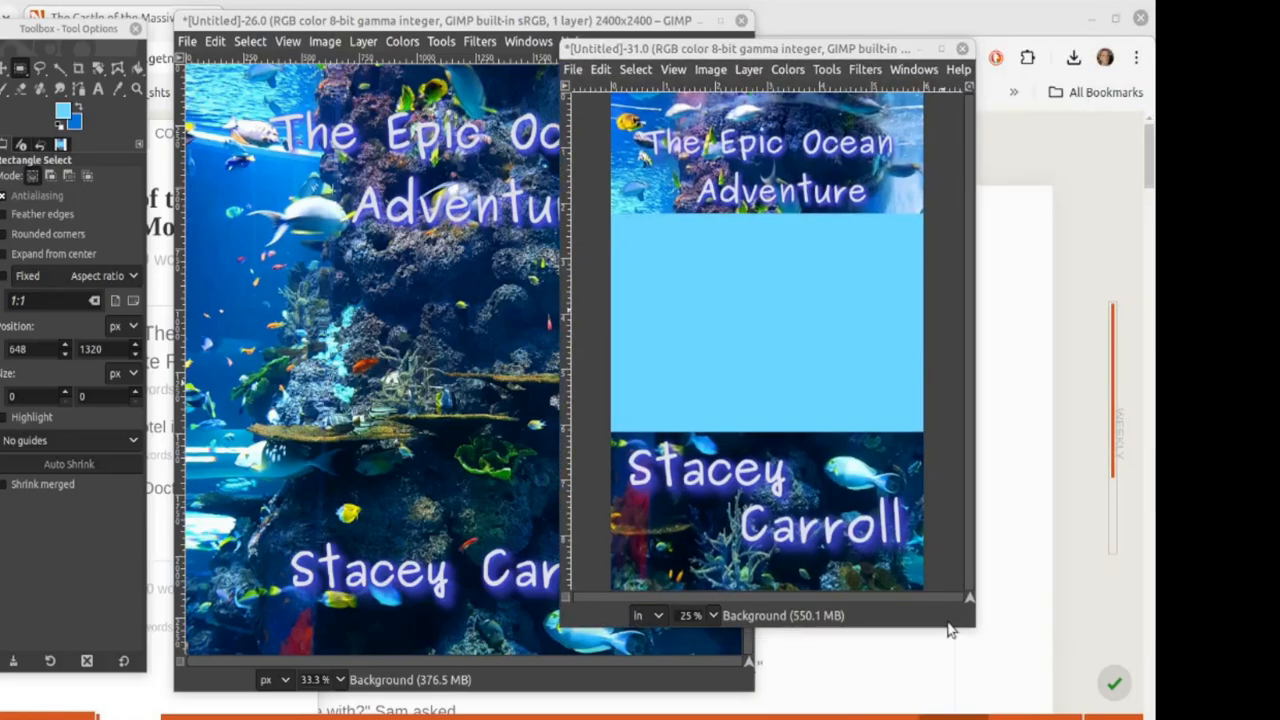